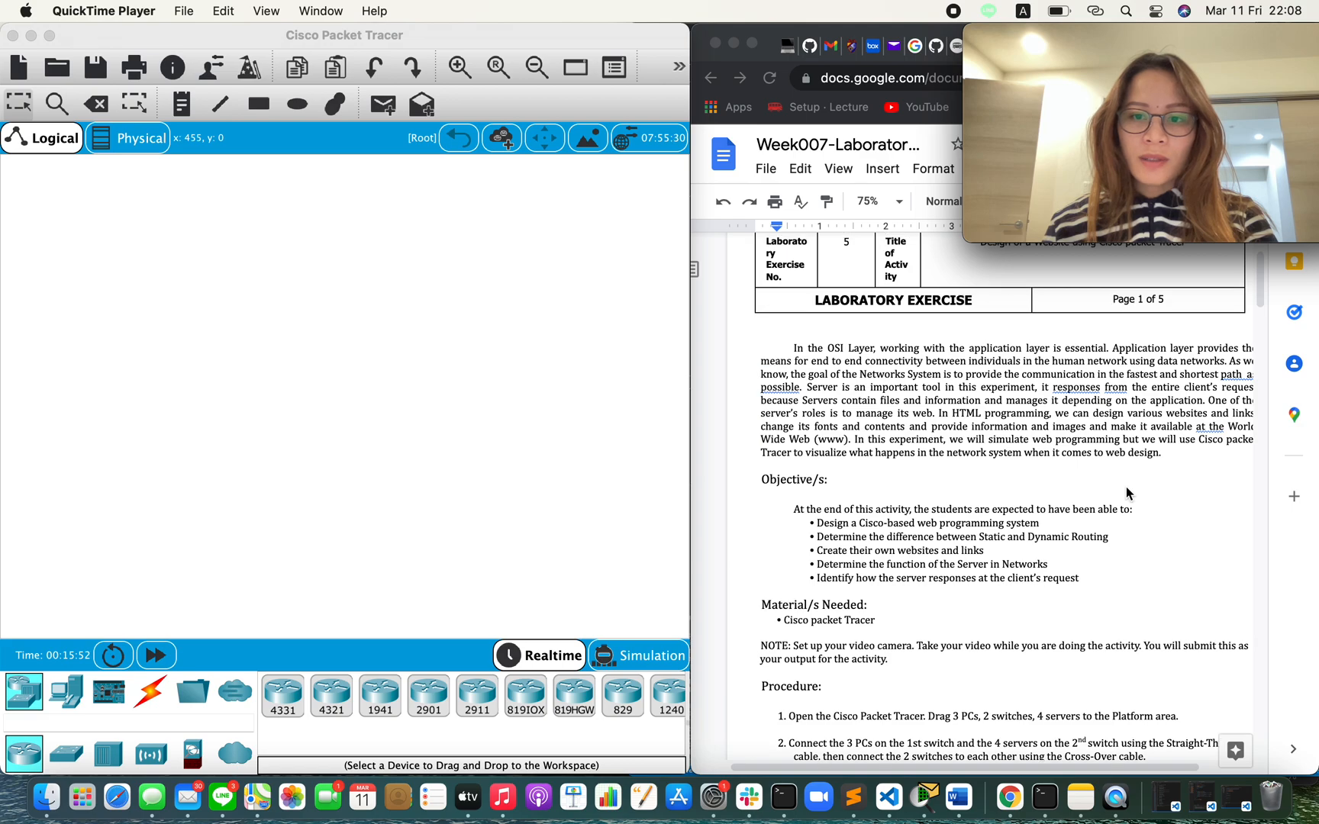
Read through the lab exercise document's objectives, materials and opening procedure steps about the required devices and cabling.
{"action": "scroll", "coordinate": [1127, 488], "scroll_direction": "down", "scroll_amount": 2}
{"action": "scroll", "coordinate": [1127, 489], "scroll_direction": "down", "scroll_amount": 2}
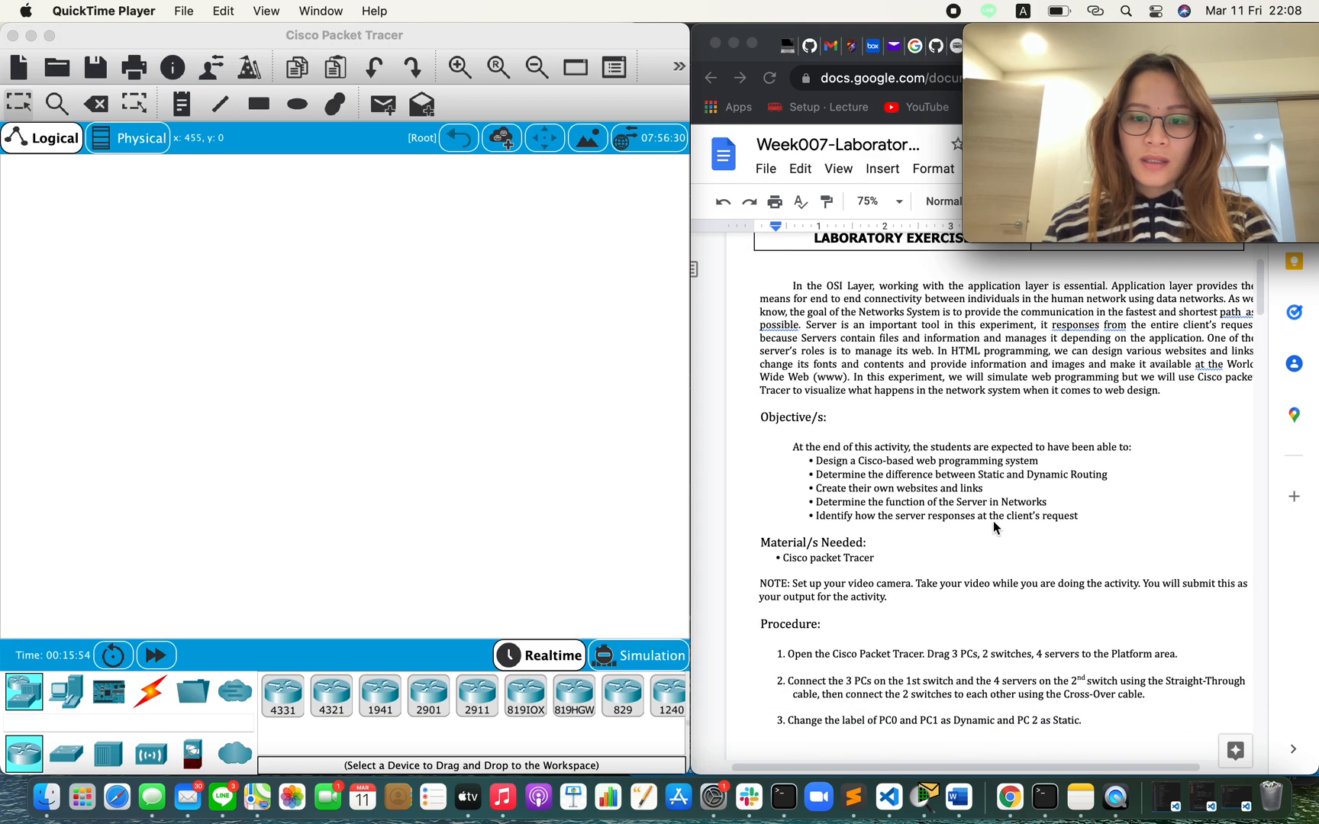
{"action": "scroll", "coordinate": [886, 578], "scroll_direction": "down", "scroll_amount": 4}
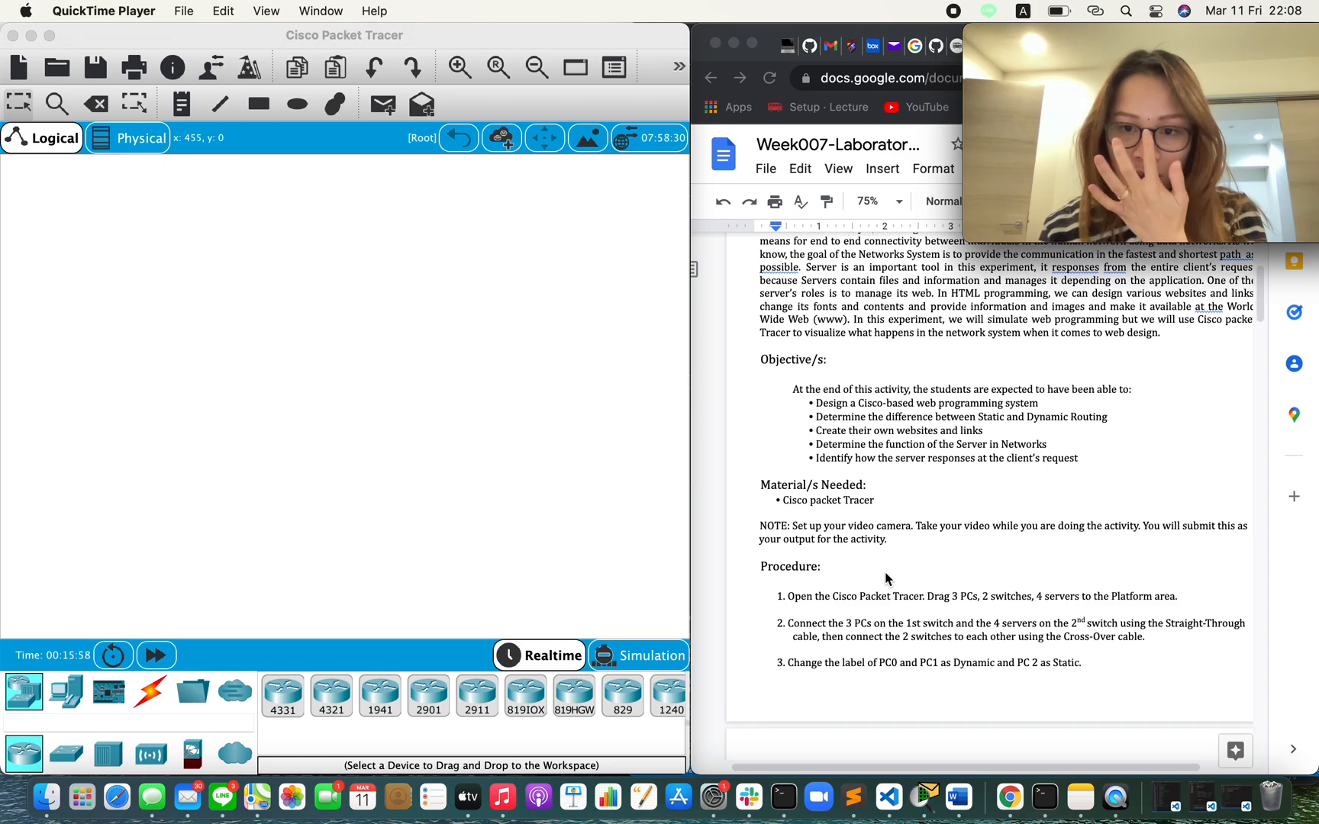
{"action": "scroll", "coordinate": [885, 572], "scroll_direction": "down", "scroll_amount": 5}
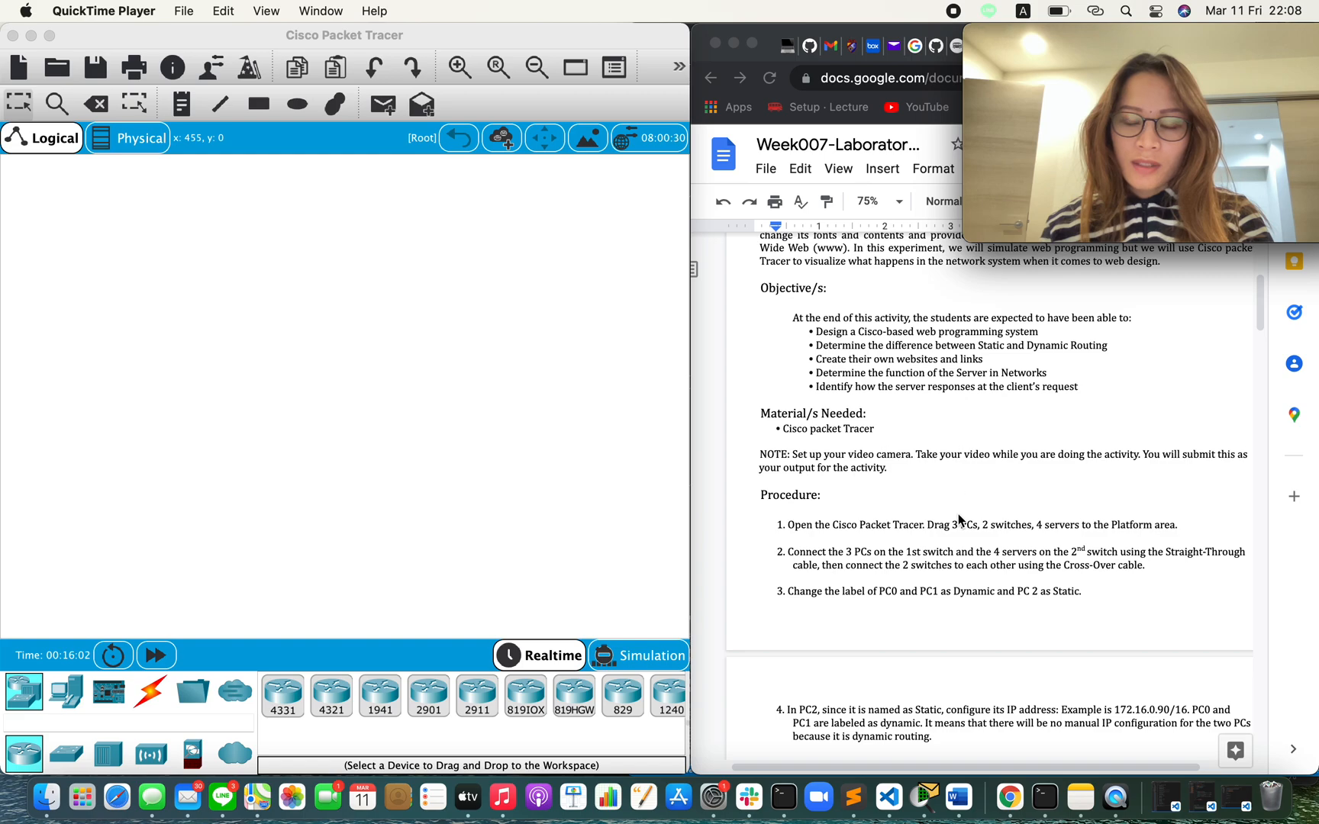
{"action": "scroll", "coordinate": [958, 516], "scroll_direction": "down", "scroll_amount": 3}
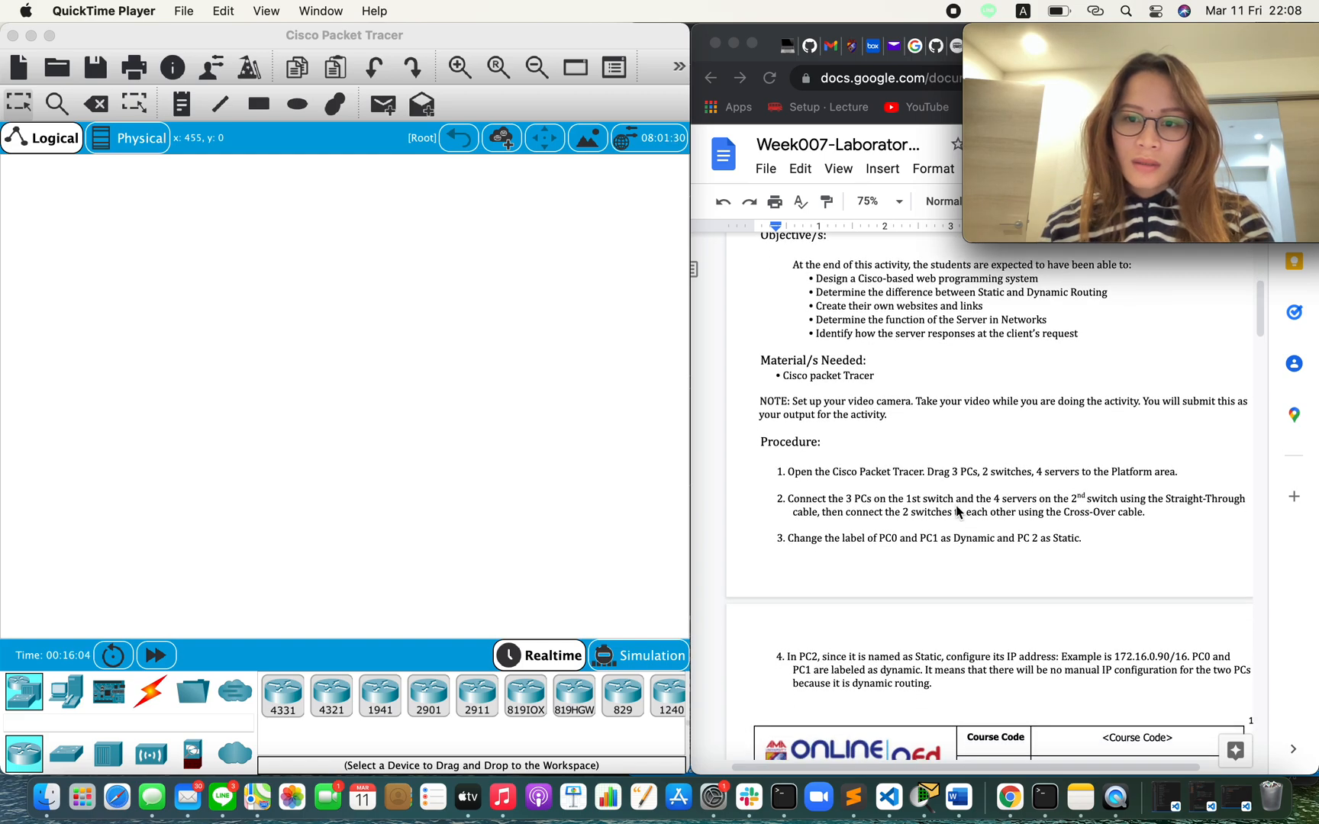
{"action": "scroll", "coordinate": [959, 511], "scroll_direction": "down", "scroll_amount": 2}
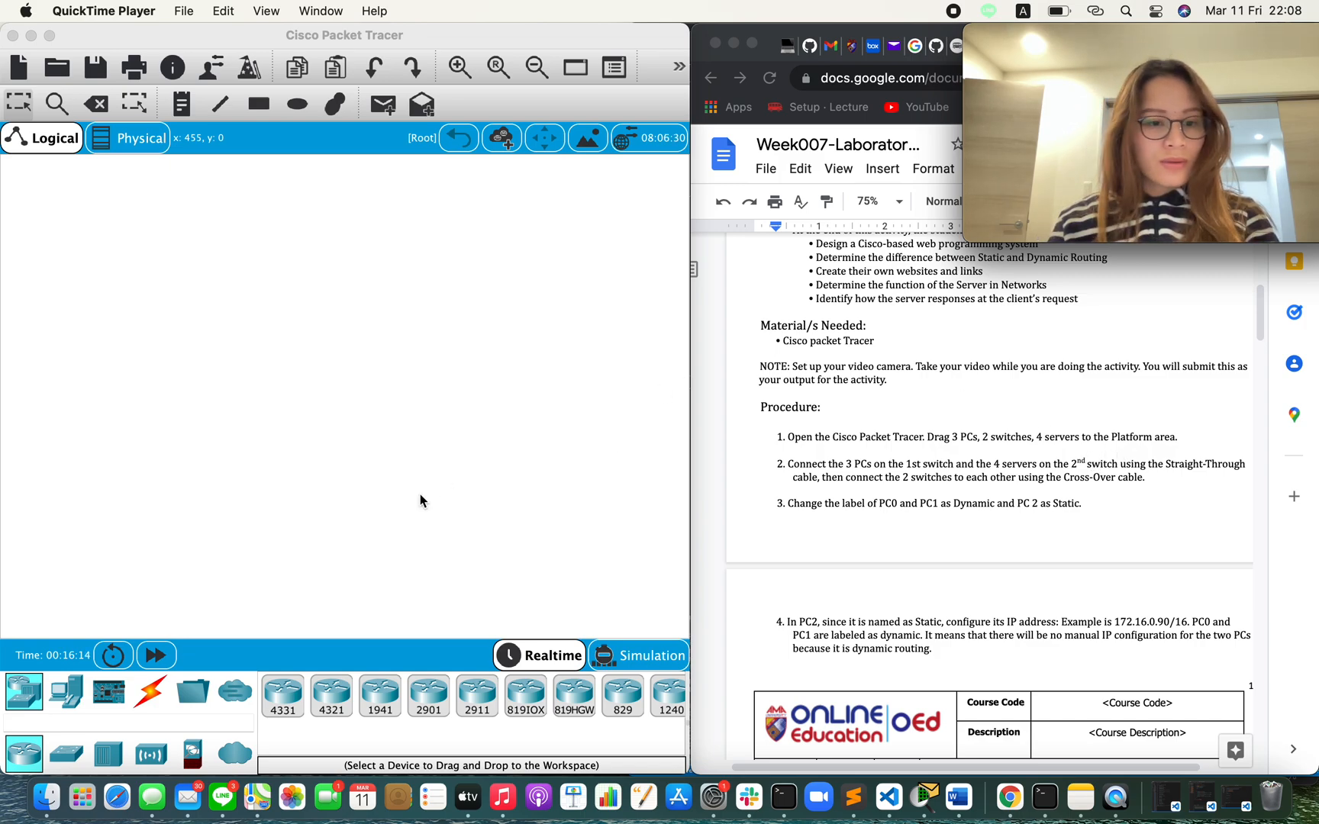
Switch to Cisco Packet Tracer and place three PCs in a vertical column along the workspace's left side.
{"action": "left_click", "coordinate": [31, 691]}
{"action": "left_click", "coordinate": [67, 692]}
{"action": "left_click_drag", "start_coordinate": [283, 695], "coordinate": [80, 426]}
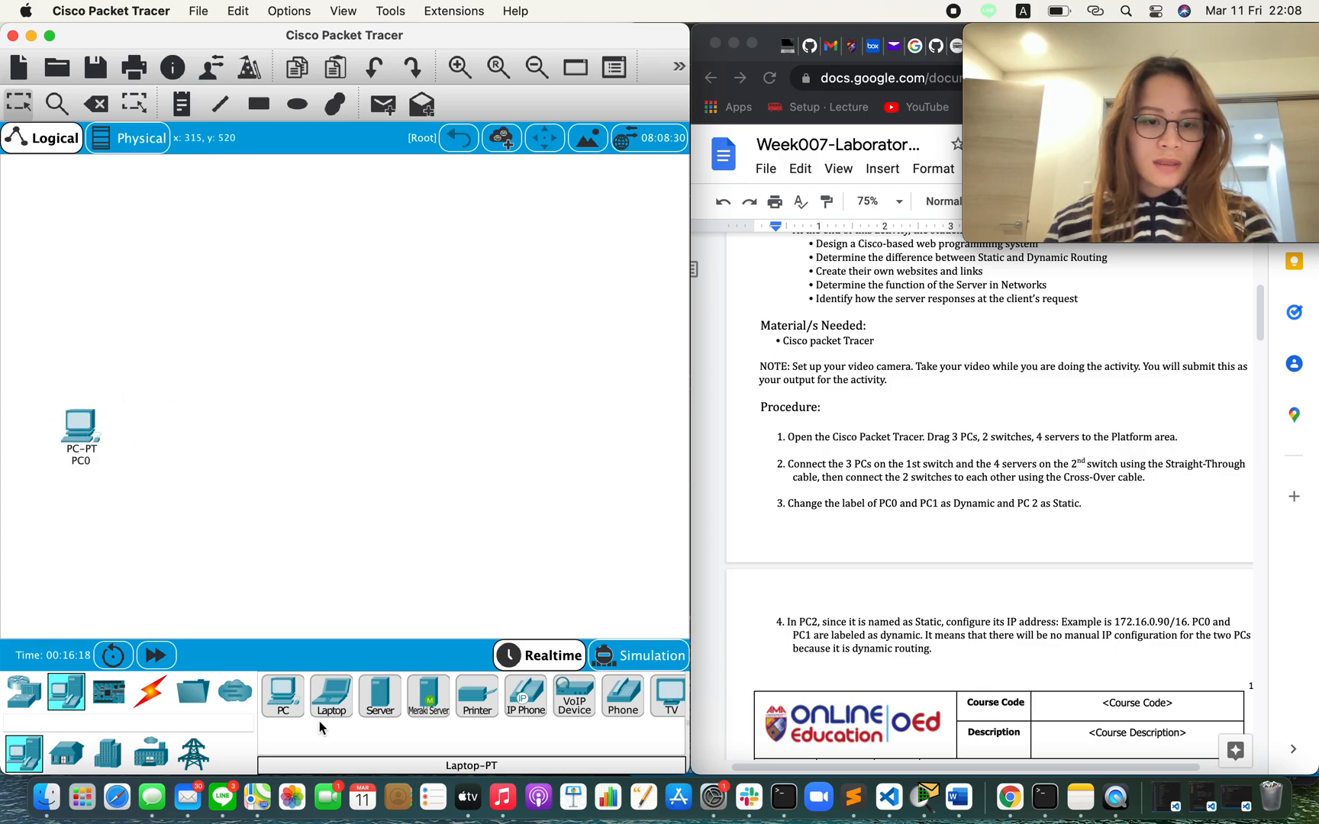
{"action": "left_click_drag", "start_coordinate": [283, 695], "coordinate": [63, 507]}
{"action": "left_click_drag", "start_coordinate": [80, 427], "coordinate": [69, 297]}
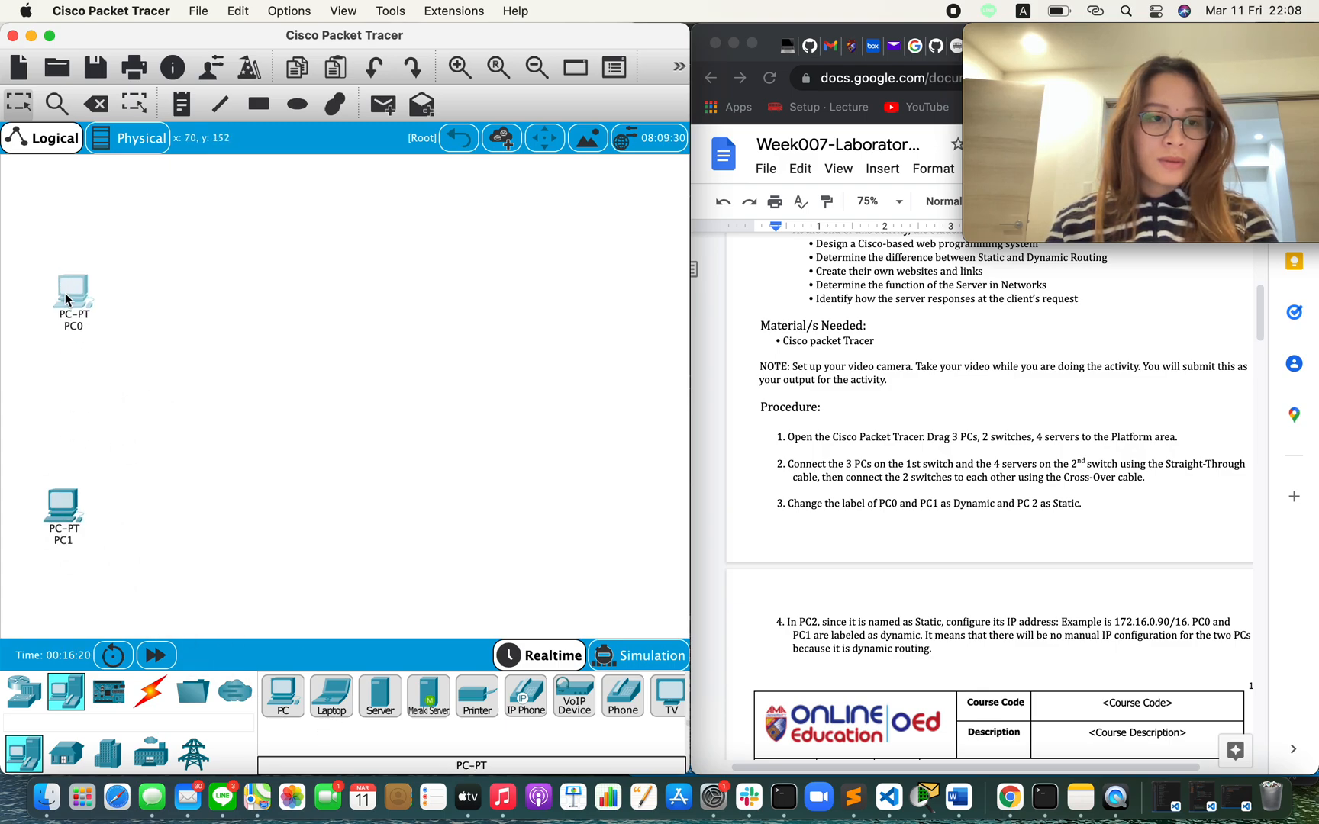
{"action": "left_click_drag", "start_coordinate": [68, 495], "coordinate": [69, 377]}
{"action": "left_click_drag", "start_coordinate": [284, 695], "coordinate": [71, 498]}
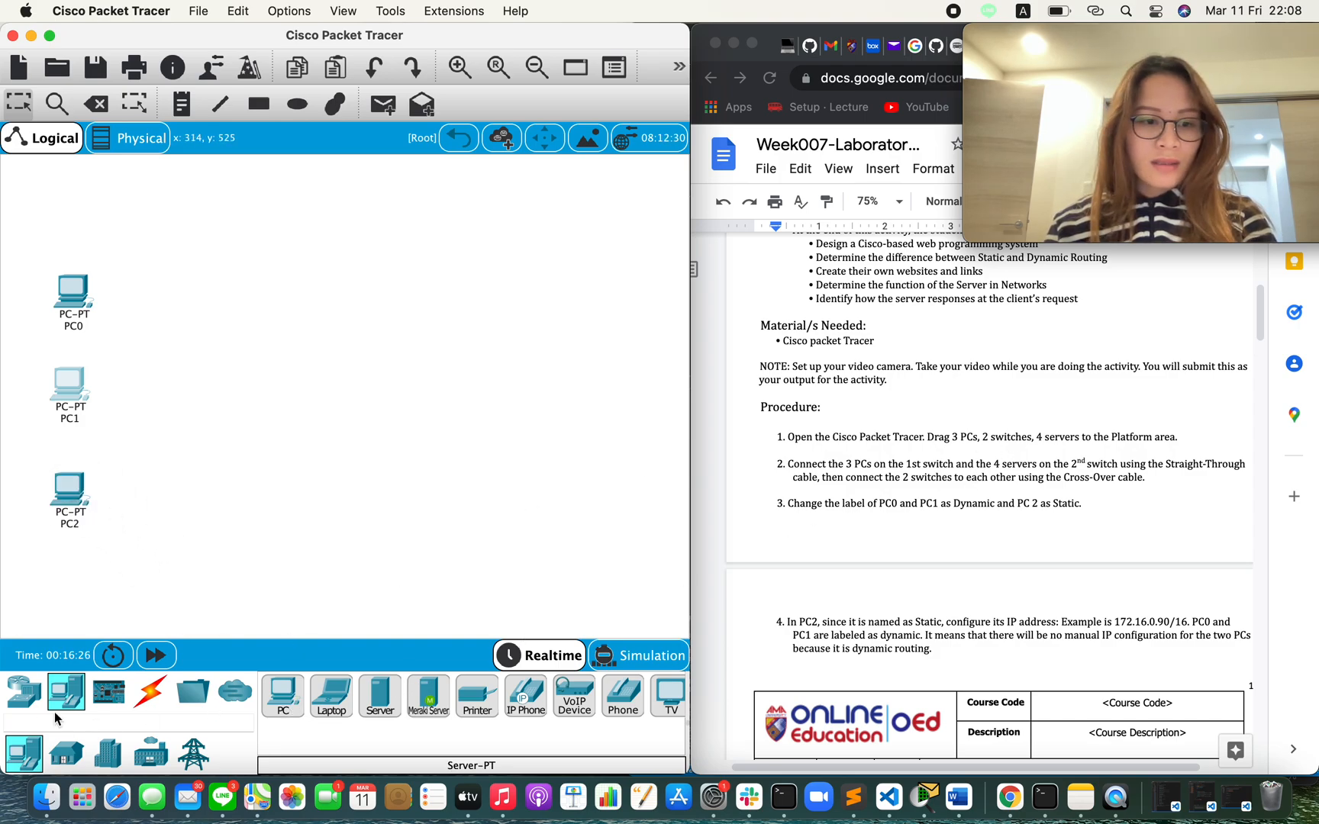
Place two 2950-24 switches side by side to the right of the PCs, level with PC1.
{"action": "left_click", "coordinate": [23, 691]}
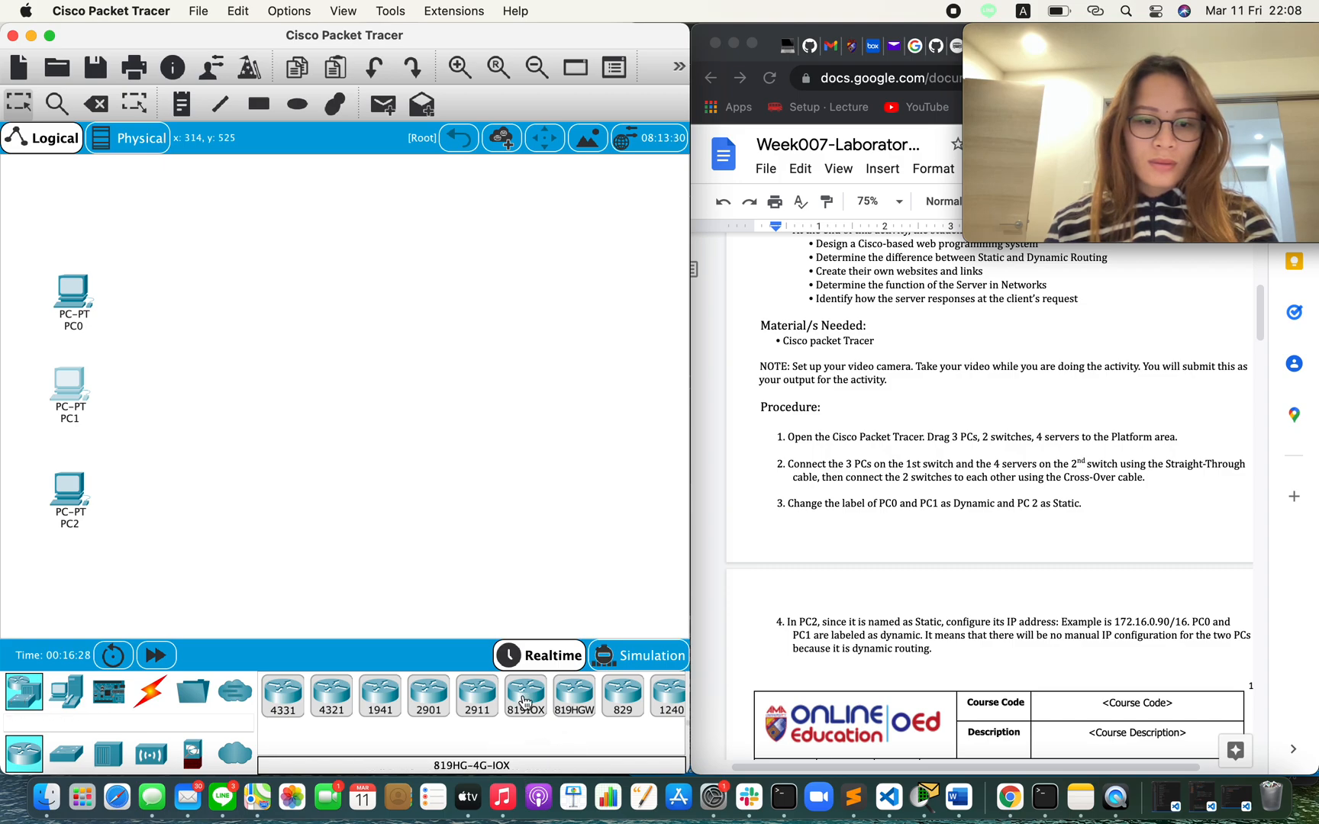
{"action": "scroll", "coordinate": [525, 714], "scroll_direction": "right", "scroll_amount": 5}
{"action": "scroll", "coordinate": [525, 702], "scroll_direction": "left", "scroll_amount": 5}
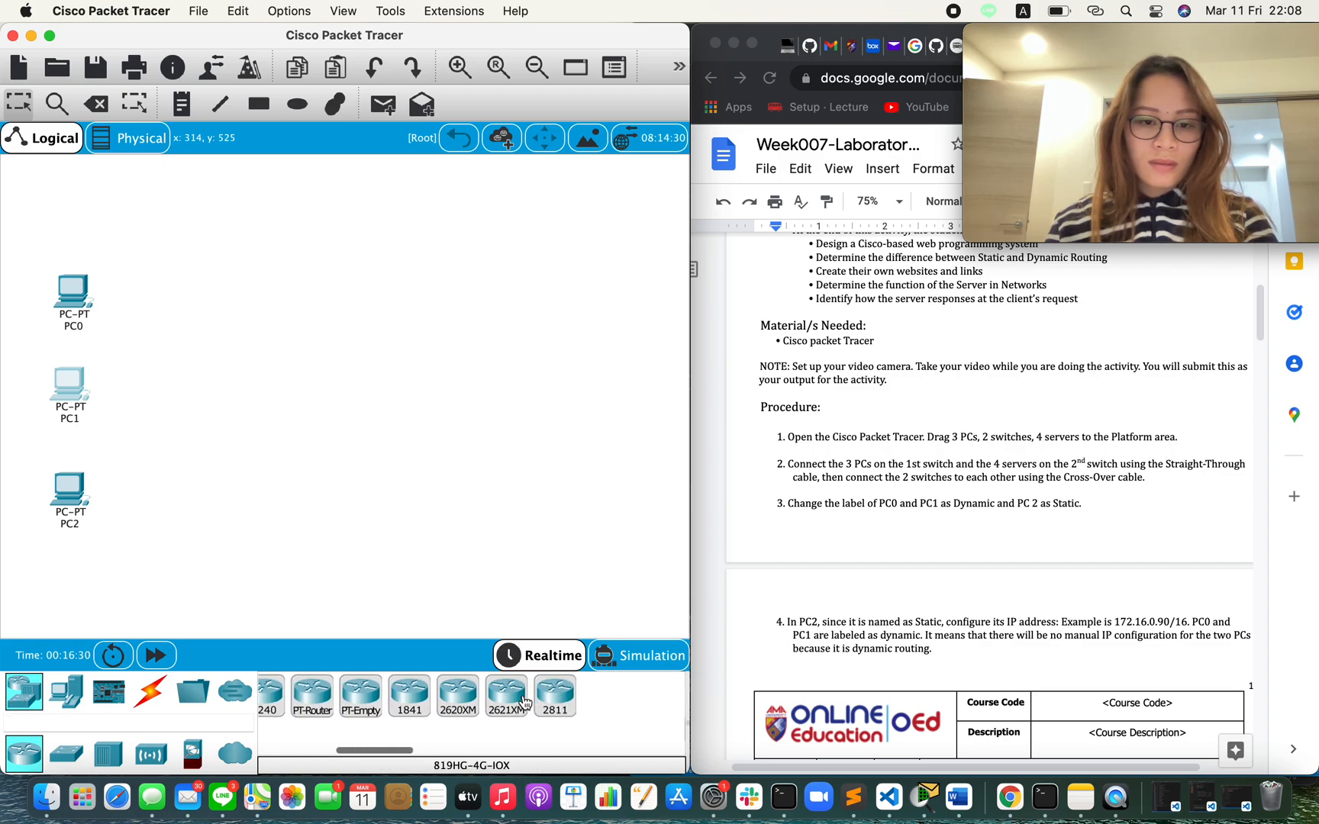
{"action": "left_click", "coordinate": [67, 754]}
{"action": "scroll", "coordinate": [439, 702], "scroll_direction": "right", "scroll_amount": 5}
{"action": "left_click_drag", "start_coordinate": [416, 694], "coordinate": [197, 391]}
{"action": "left_click_drag", "start_coordinate": [407, 716], "coordinate": [327, 390]}
{"action": "left_click_drag", "start_coordinate": [196, 393], "coordinate": [197, 382]}
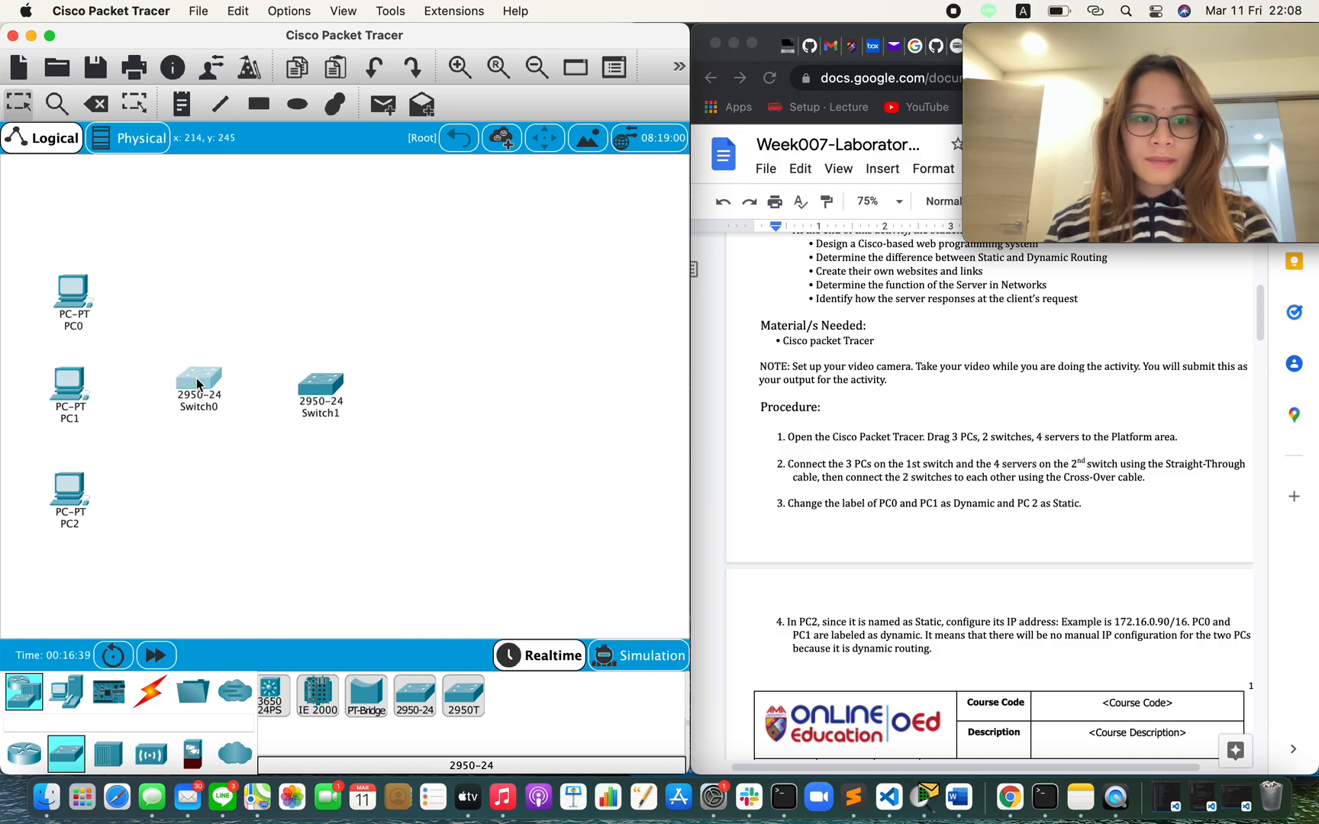
{"action": "left_click", "coordinate": [321, 387]}
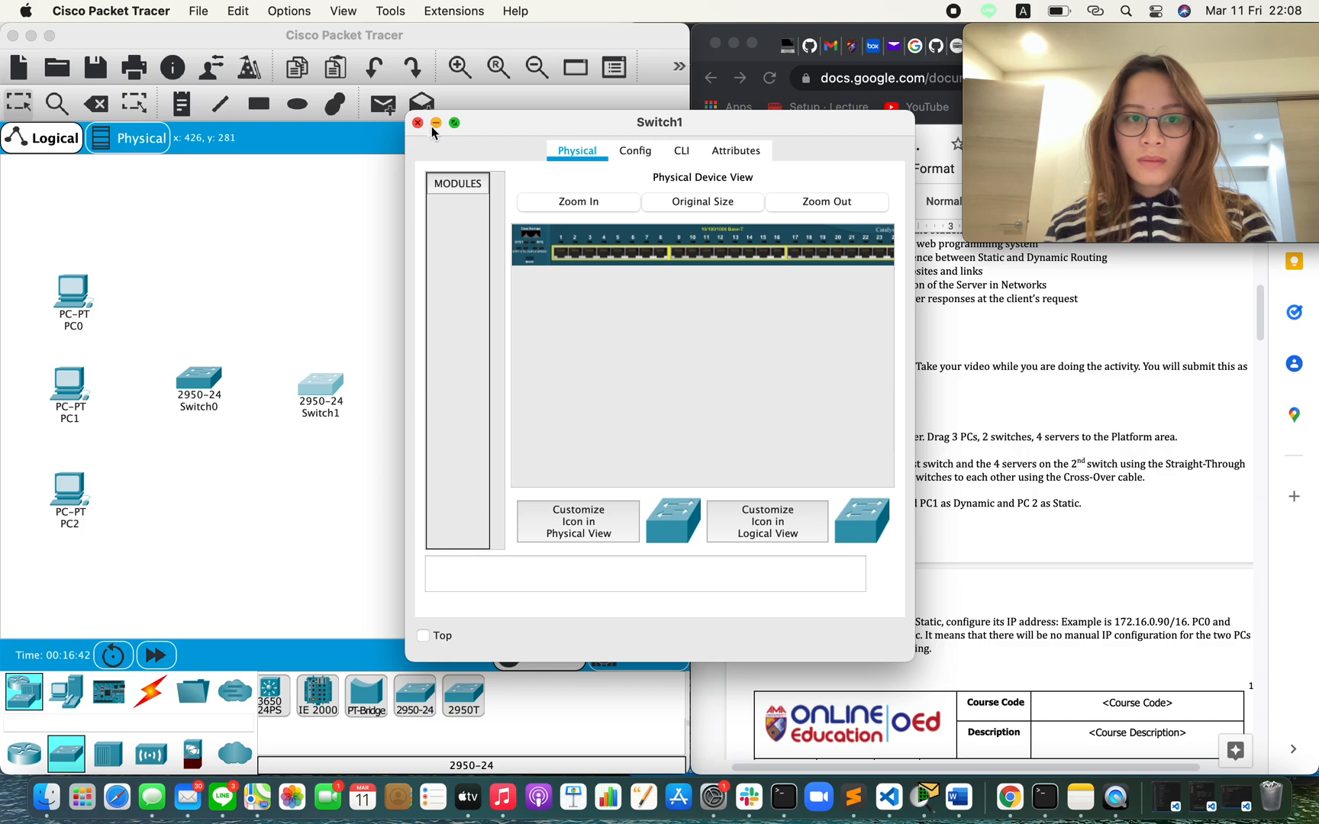
{"action": "left_click", "coordinate": [418, 123]}
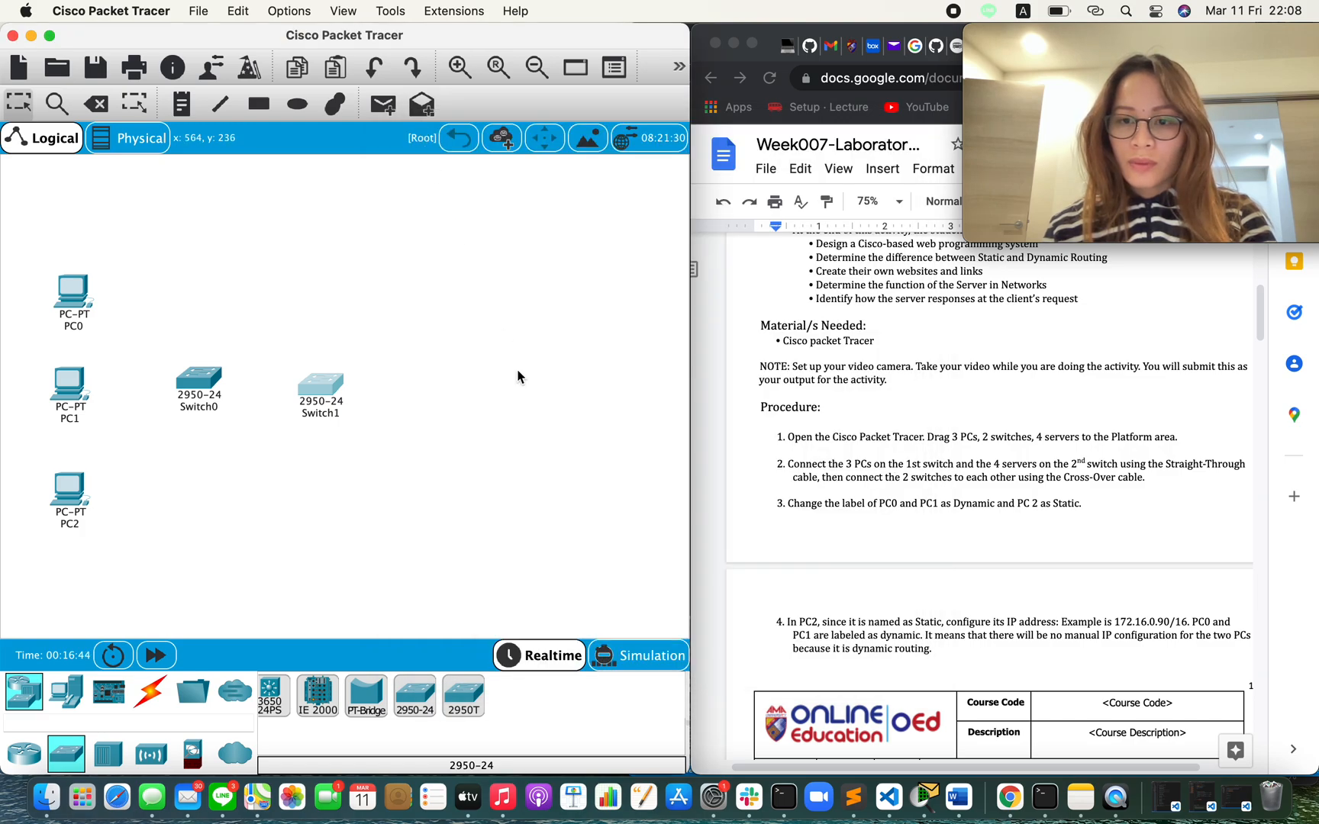
Add a server above the switches, shift Switch1 farther right, and reposition the server to Switch1's upper left.
{"action": "left_click", "coordinate": [66, 691]}
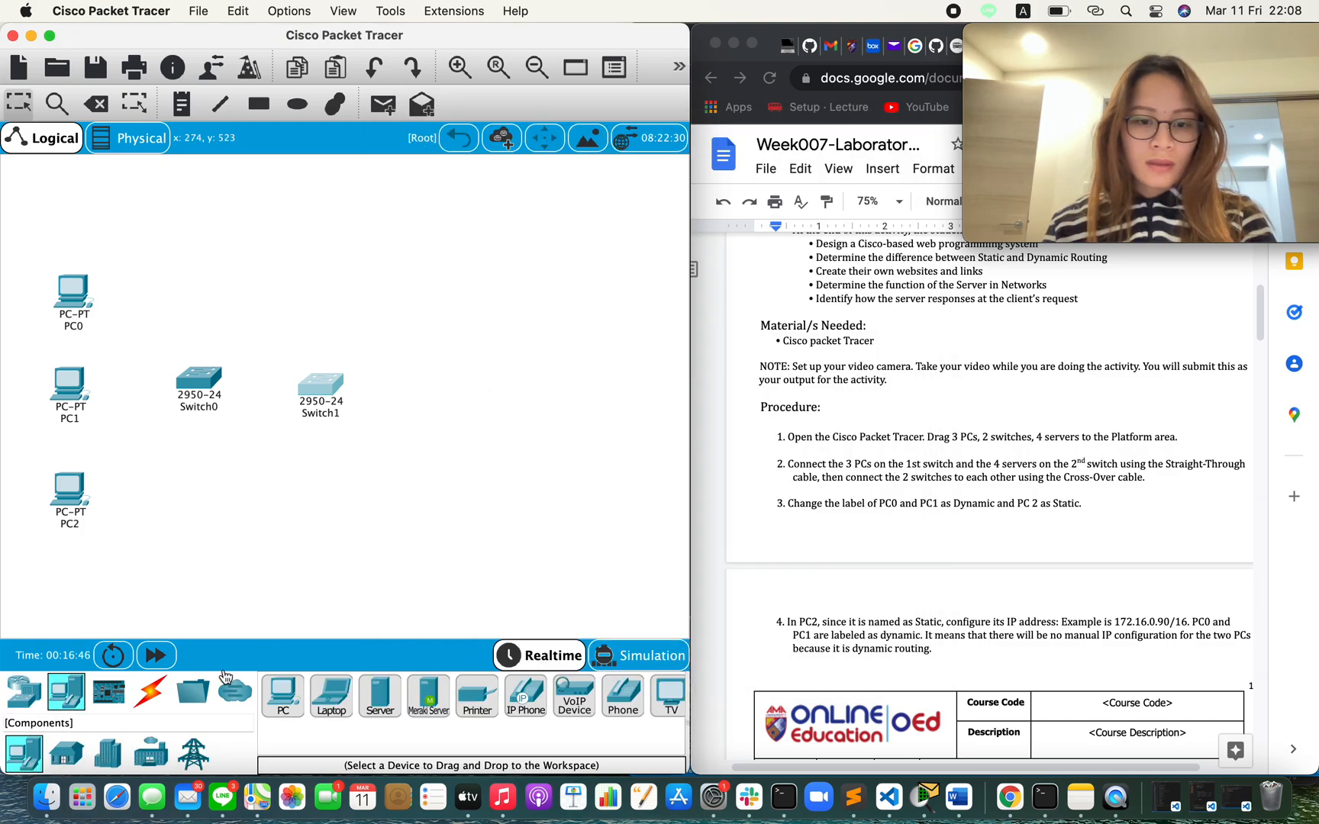
{"action": "left_click", "coordinate": [379, 704]}
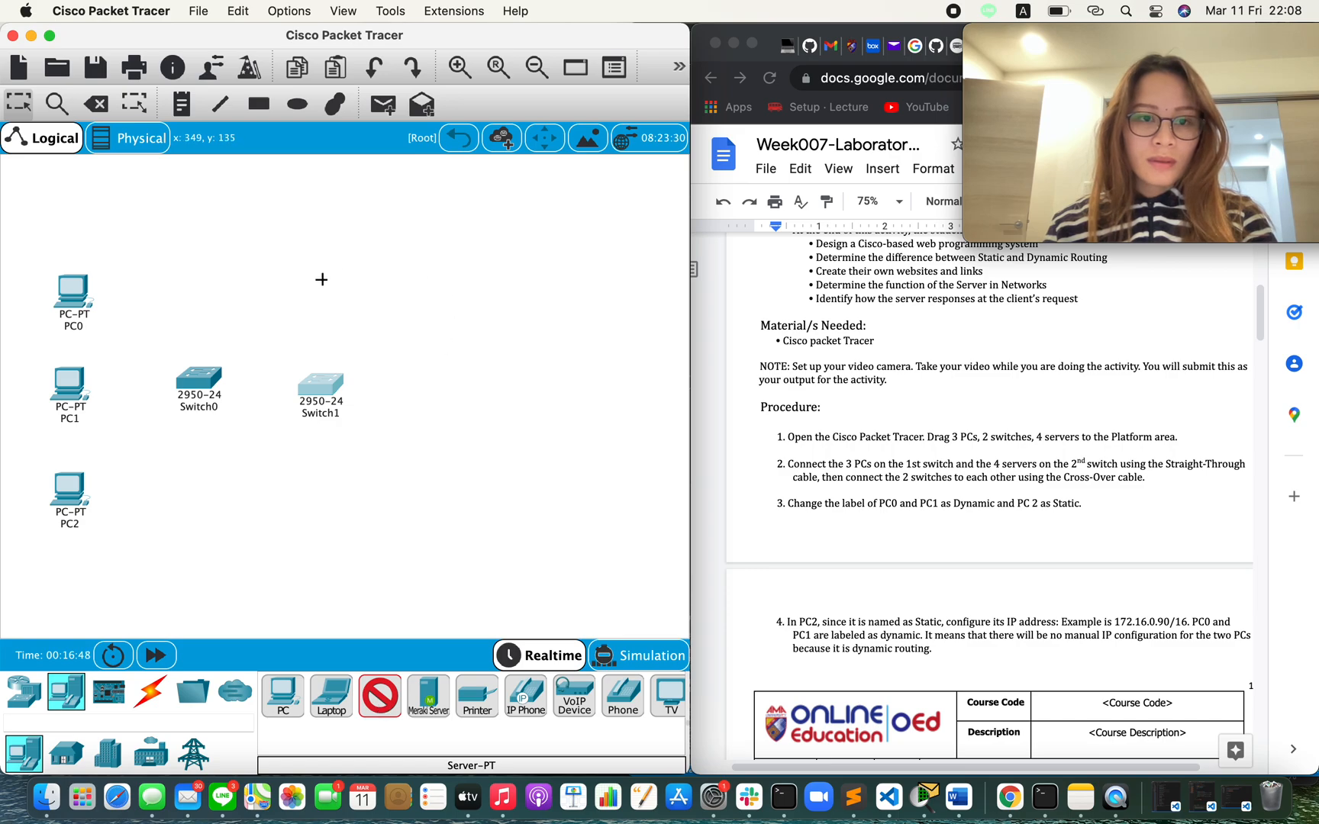
{"action": "left_click", "coordinate": [267, 253]}
{"action": "left_click_drag", "start_coordinate": [319, 386], "coordinate": [405, 387]}
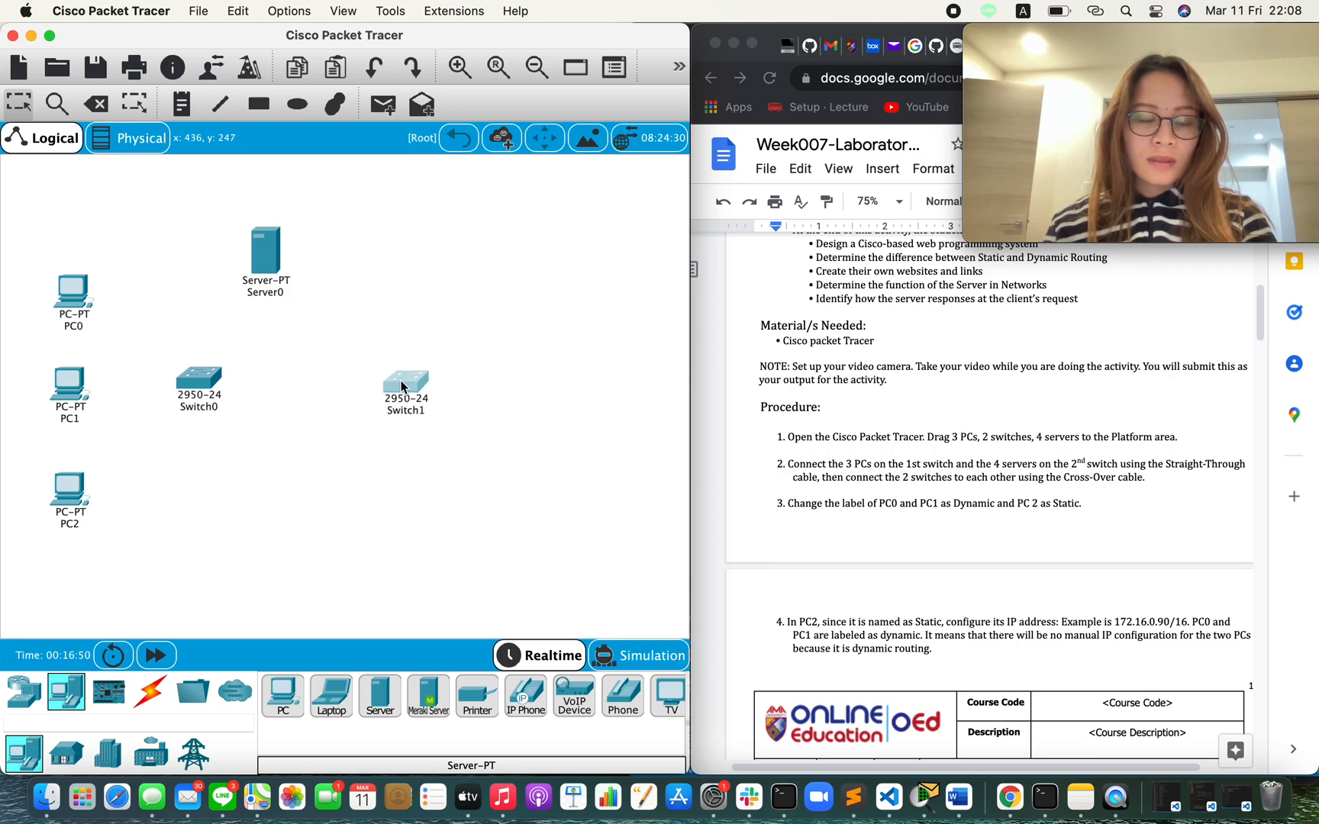
{"action": "left_click_drag", "start_coordinate": [265, 264], "coordinate": [316, 271]}
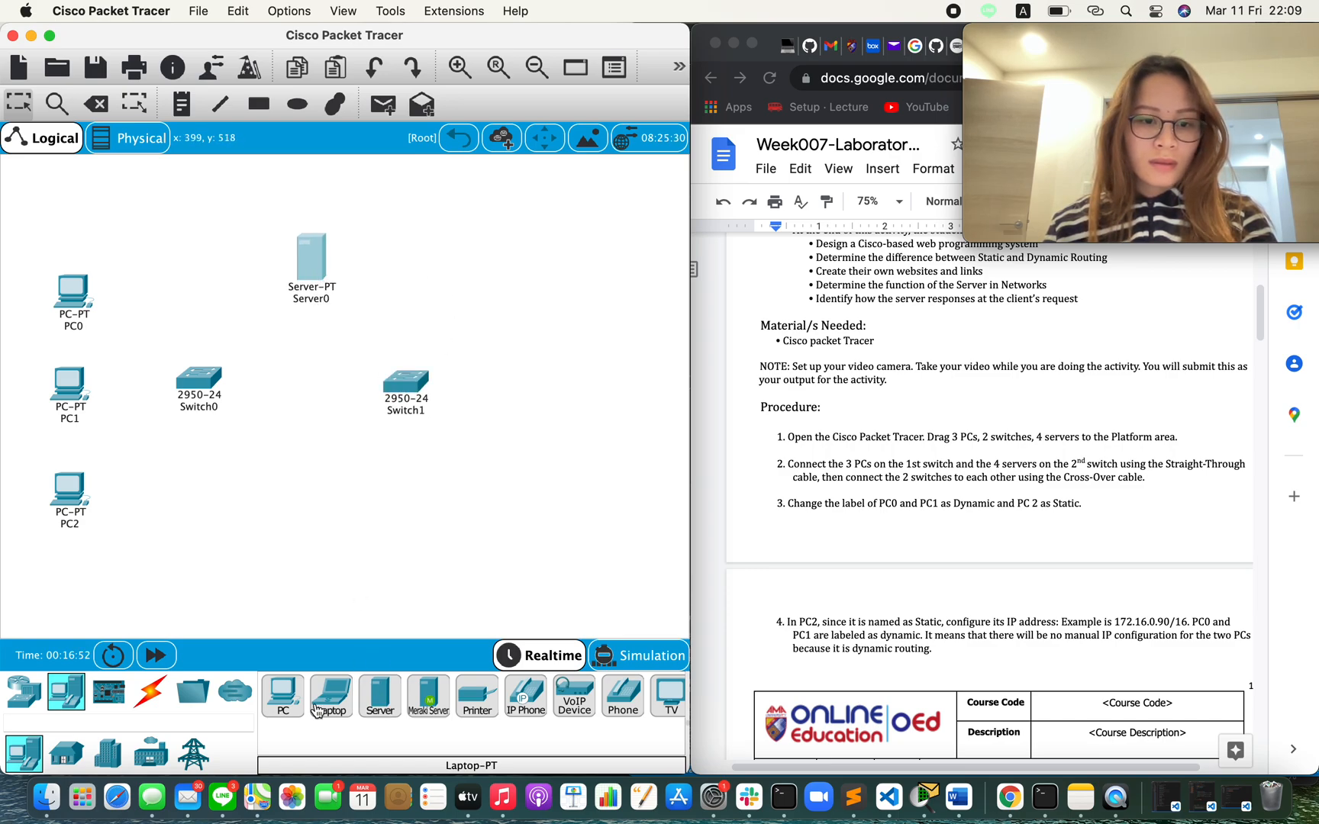
Place three more servers around Switch1, at its upper right, lower left and lower right.
{"action": "left_click", "coordinate": [380, 696]}
{"action": "left_click", "coordinate": [504, 260]}
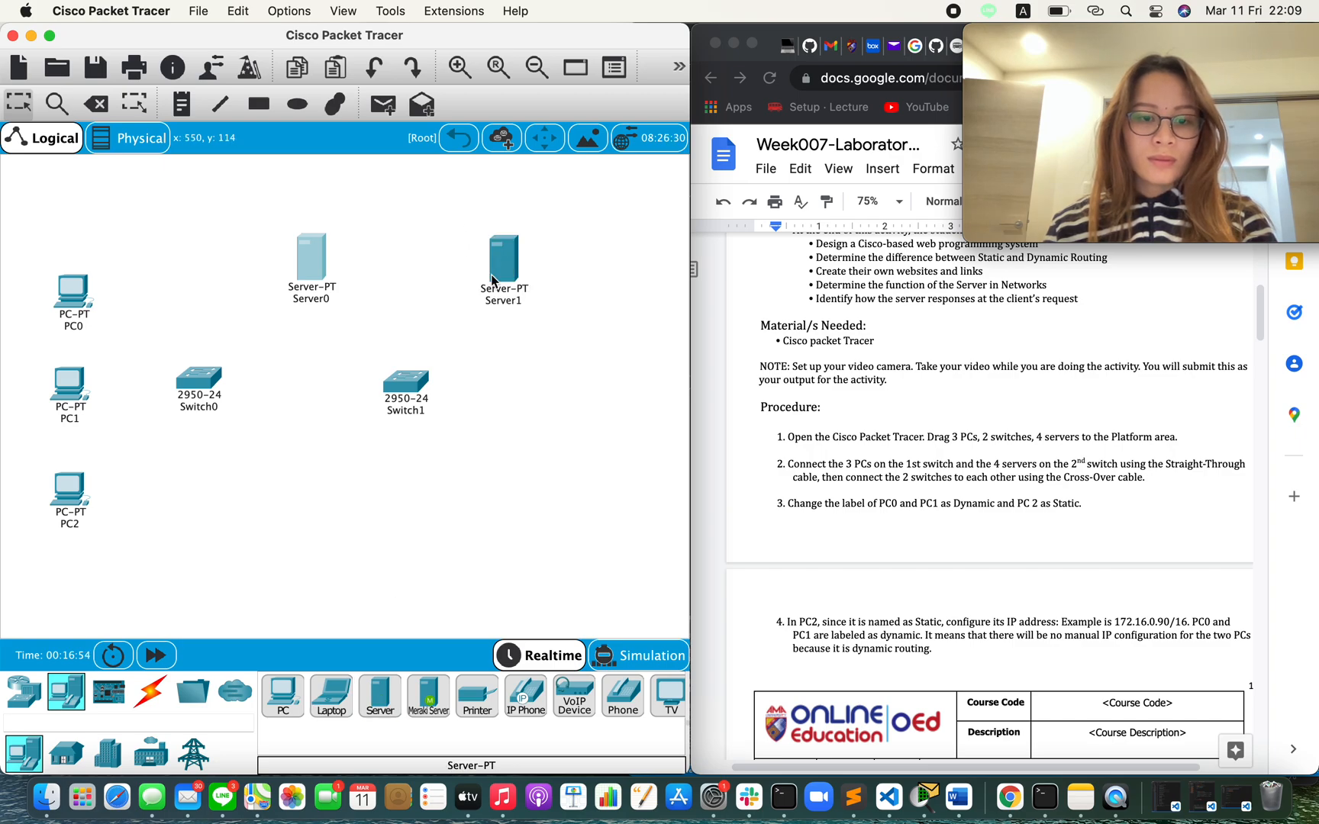
{"action": "left_click", "coordinate": [380, 696]}
{"action": "left_click", "coordinate": [309, 540]}
{"action": "left_click", "coordinate": [380, 696]}
{"action": "left_click", "coordinate": [515, 540]}
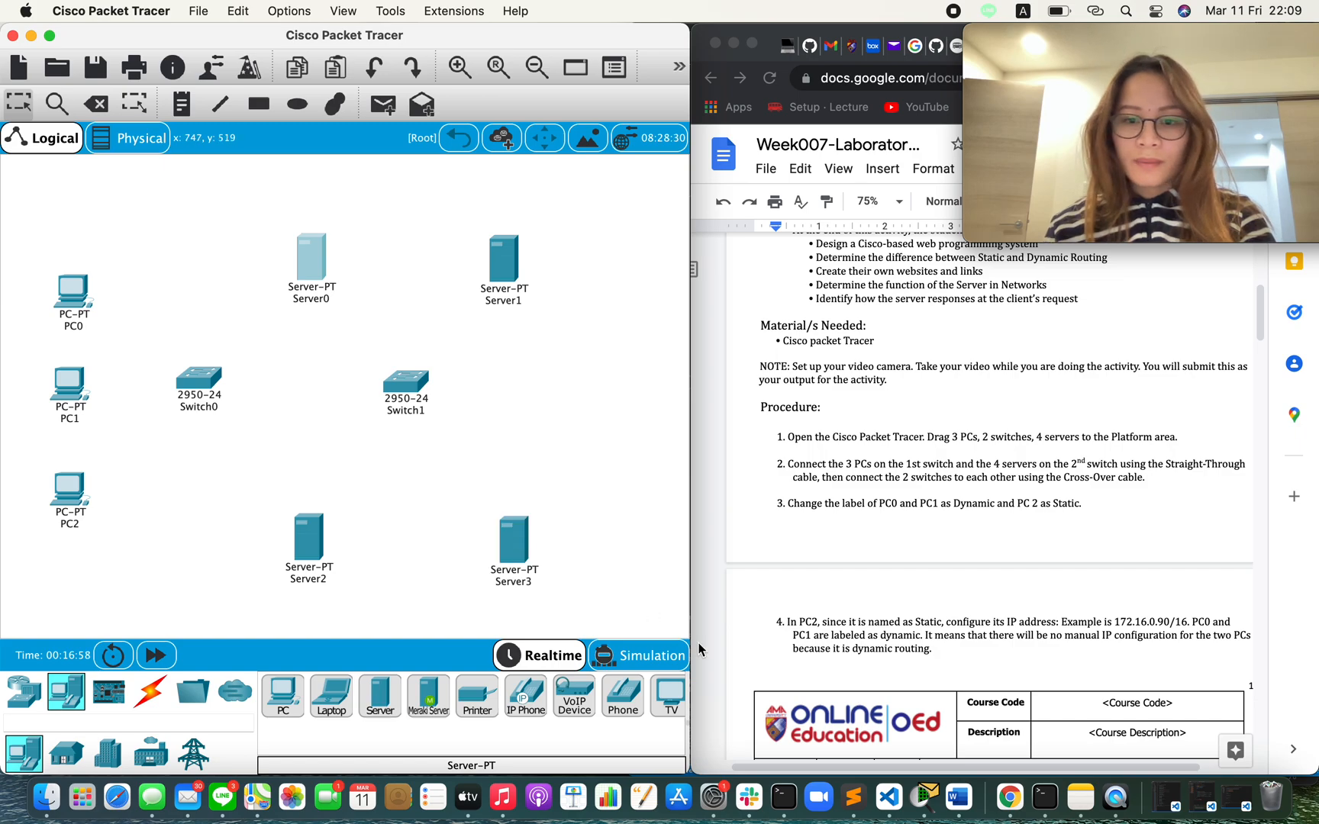
Connect PC0's FastEthernet0 to Switch0's FastEthernet0/1 with a Copper Straight-Through cable.
{"action": "scroll", "coordinate": [862, 592], "scroll_direction": "down", "scroll_amount": 2}
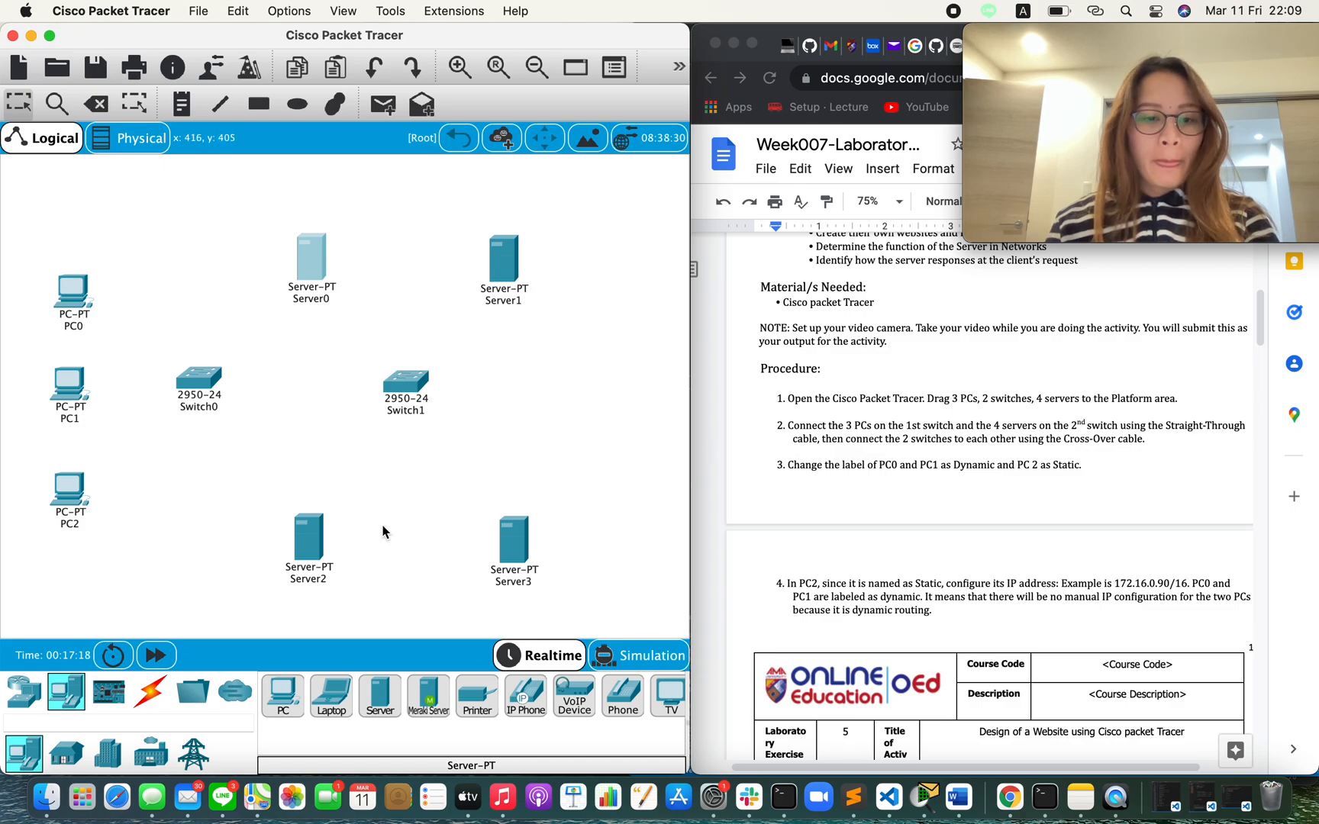
{"action": "left_click", "coordinate": [150, 695]}
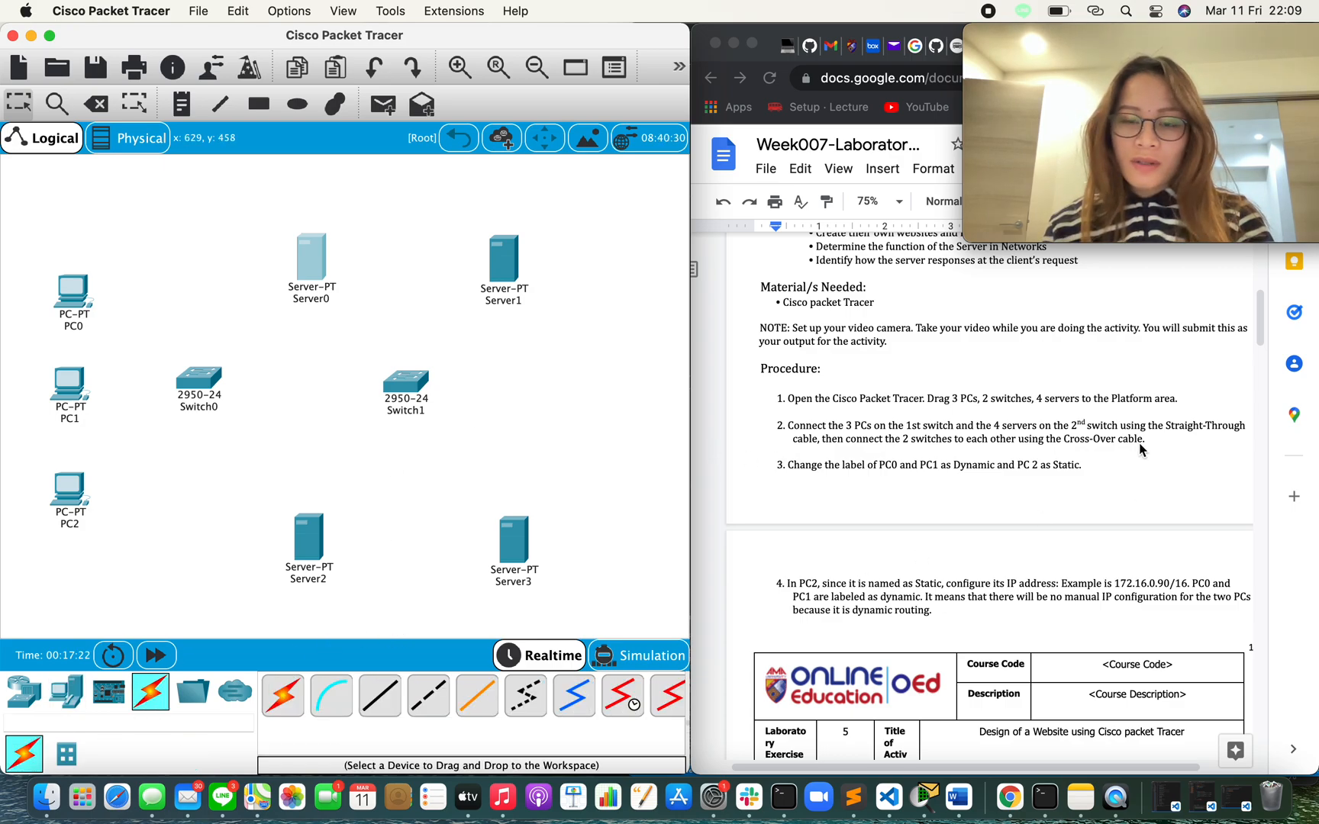
{"action": "left_click", "coordinate": [379, 695]}
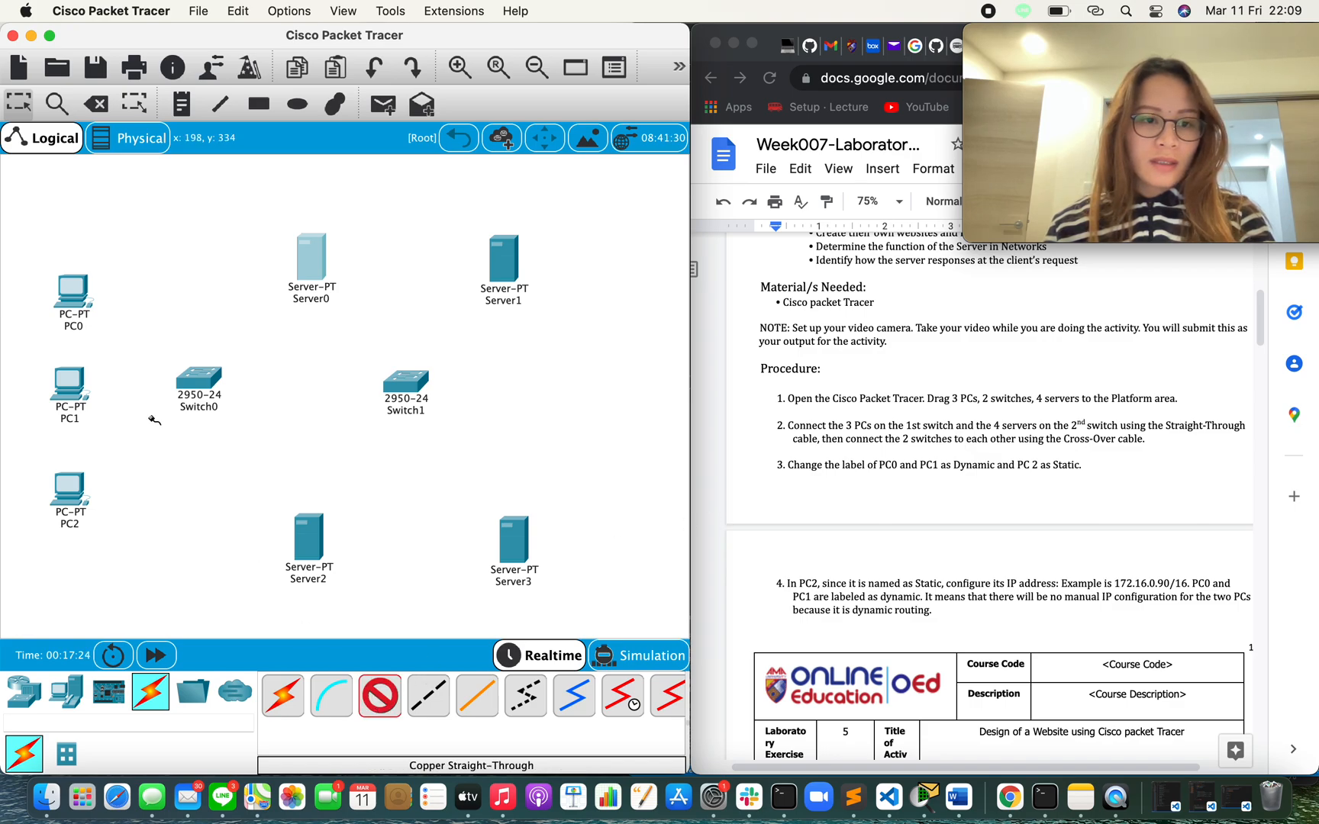
{"action": "left_click", "coordinate": [98, 302]}
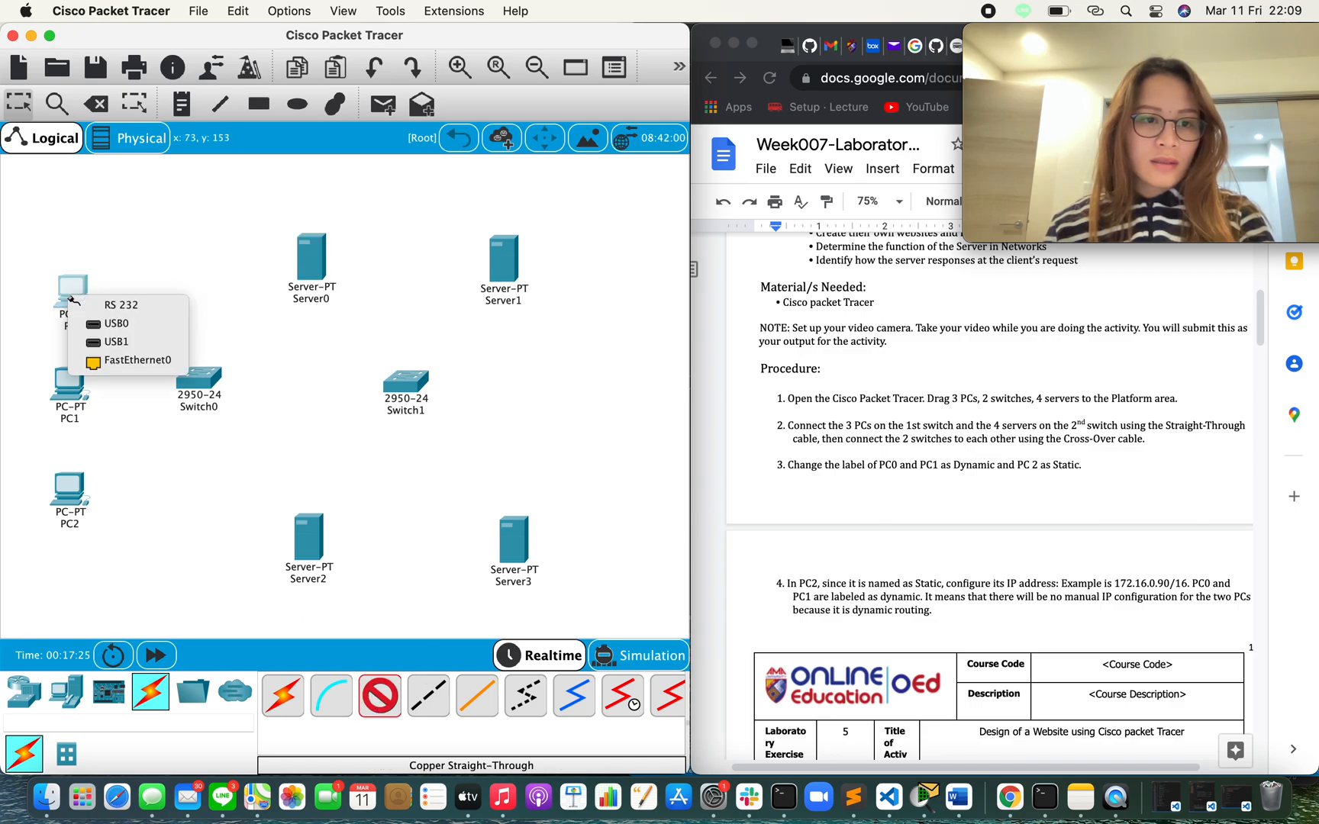
{"action": "left_click", "coordinate": [143, 358]}
{"action": "left_click", "coordinate": [205, 381]}
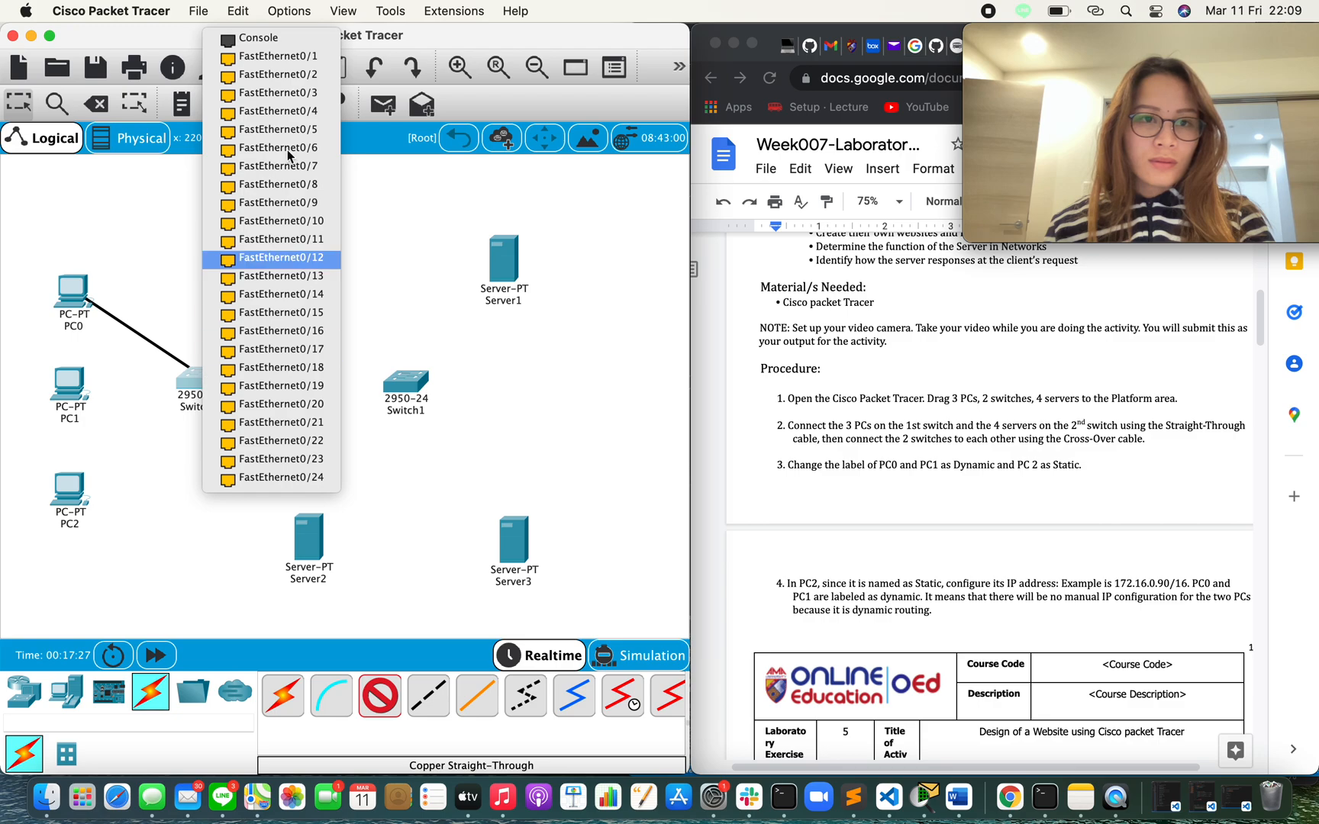
{"action": "left_click", "coordinate": [292, 60]}
Connect PC1's FastEthernet0 to Switch0's FastEthernet0/2 with a Copper Straight-Through cable.
{"action": "left_click", "coordinate": [380, 694]}
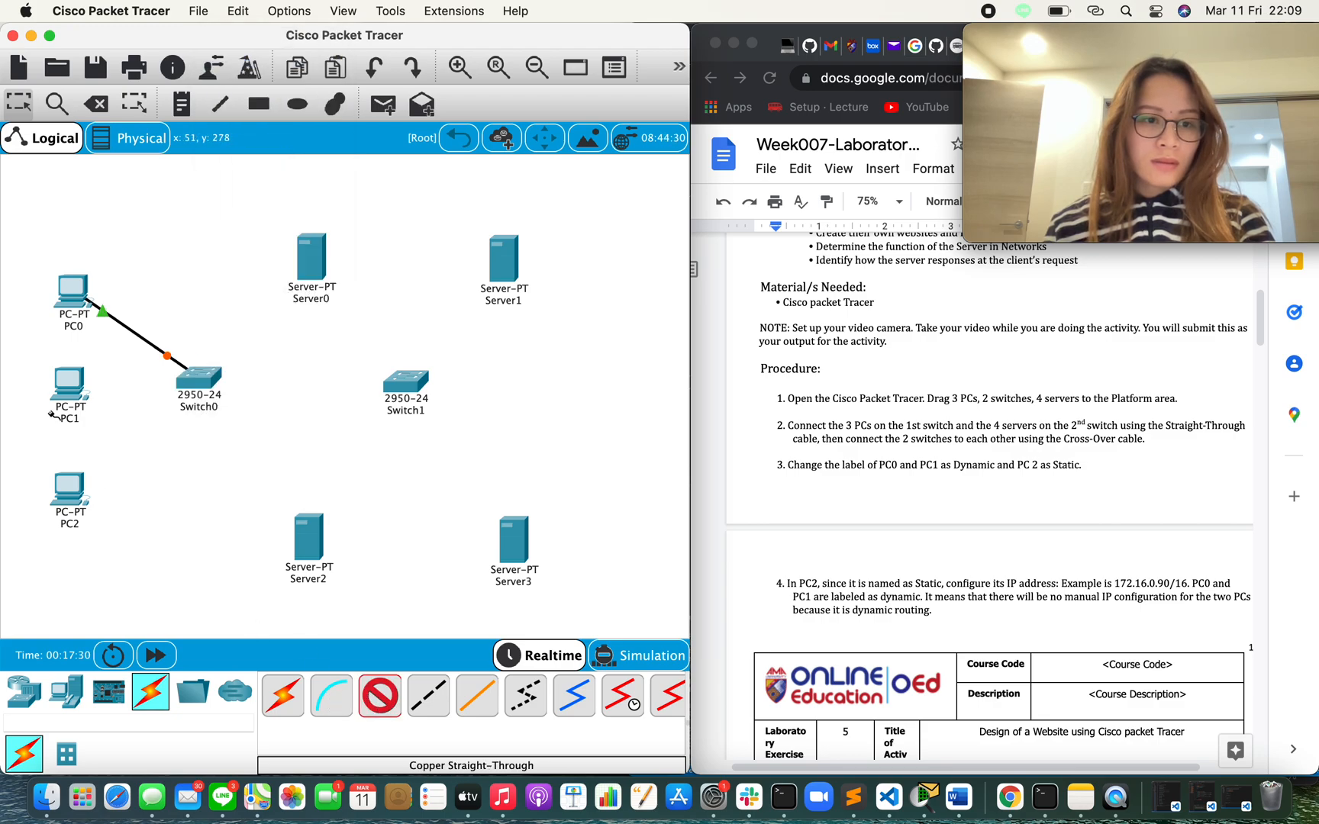
{"action": "left_click", "coordinate": [76, 400]}
{"action": "left_click", "coordinate": [137, 467]}
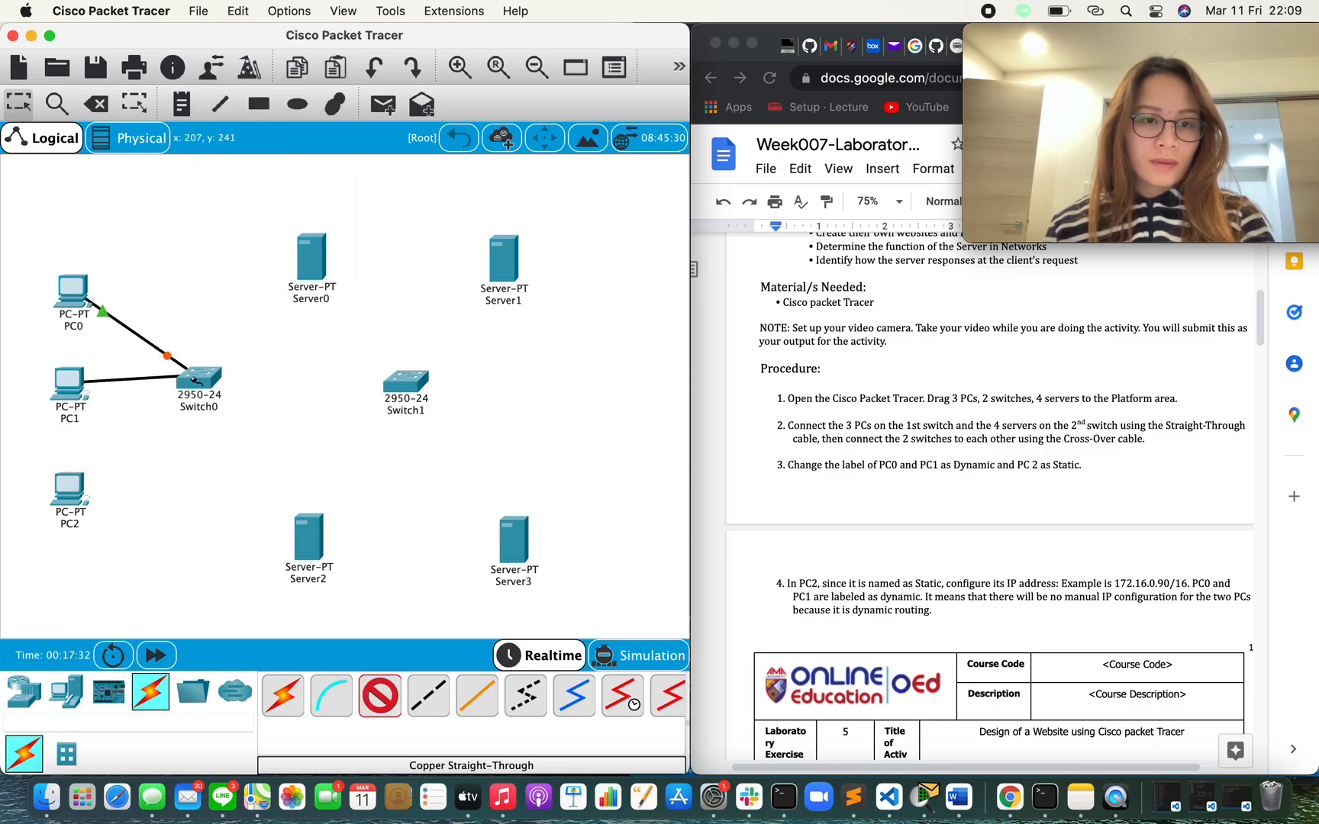
{"action": "left_click", "coordinate": [187, 375]}
{"action": "left_click", "coordinate": [276, 57]}
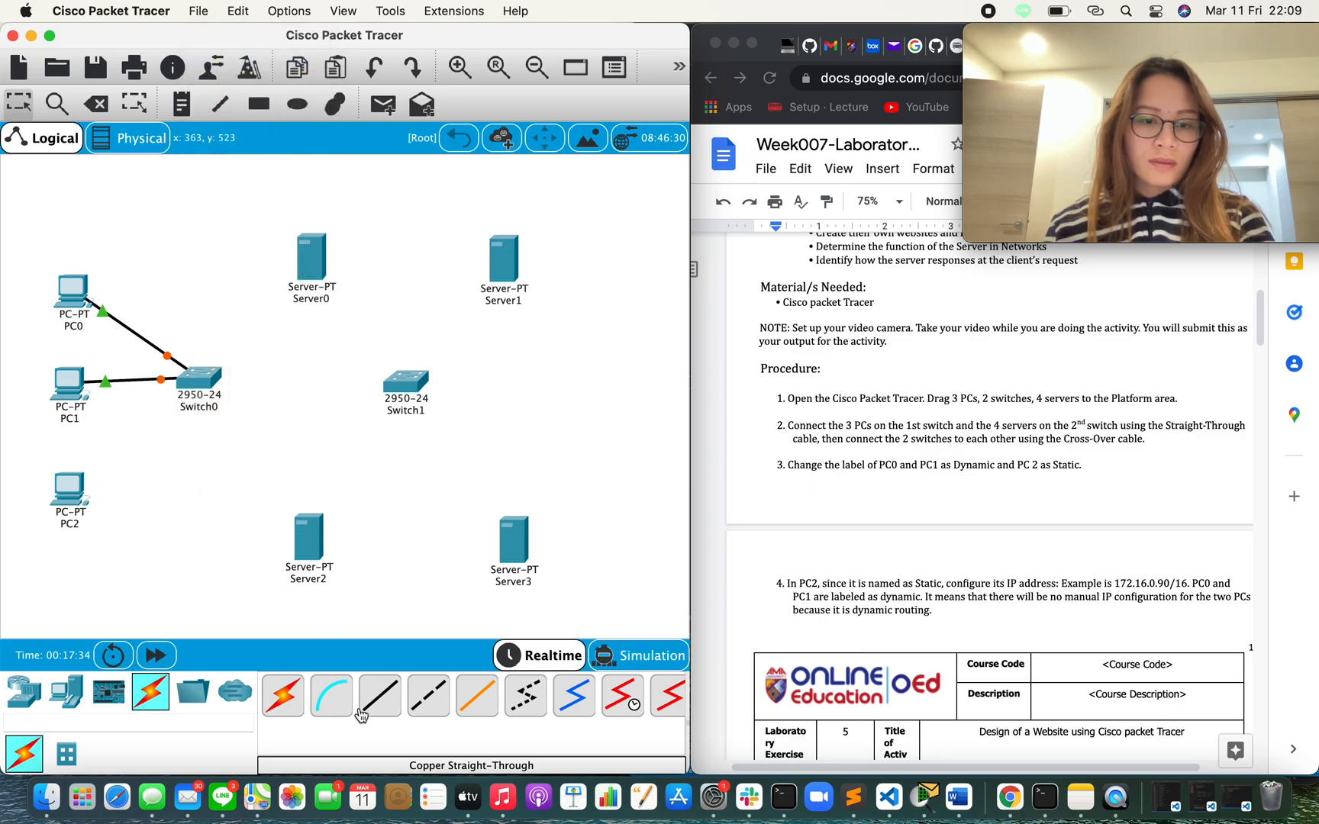
Connect PC2's FastEthernet0 to Switch0's FastEthernet0/3 with a Copper Straight-Through cable.
{"action": "left_click", "coordinate": [70, 495]}
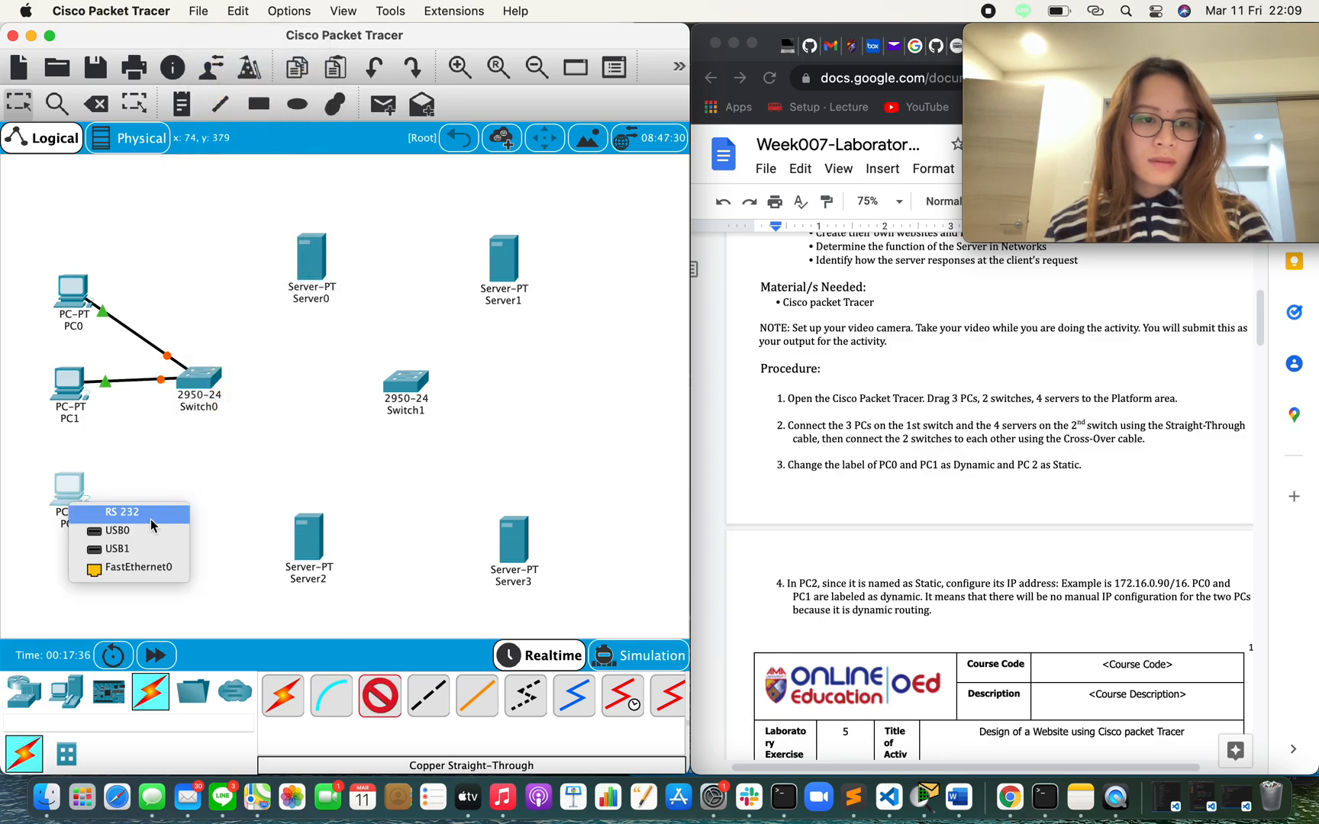
{"action": "left_click", "coordinate": [142, 571]}
{"action": "left_click", "coordinate": [190, 378]}
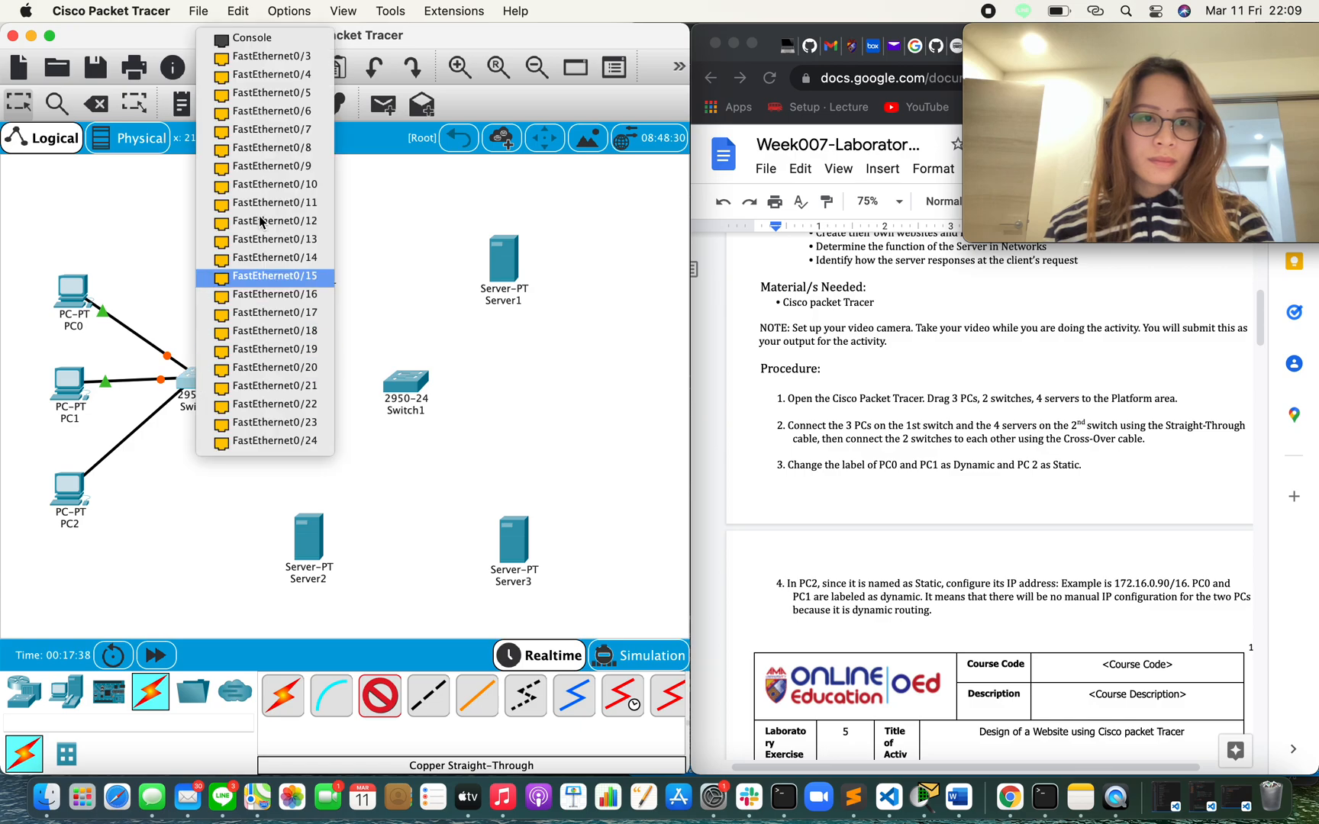
{"action": "left_click", "coordinate": [278, 59]}
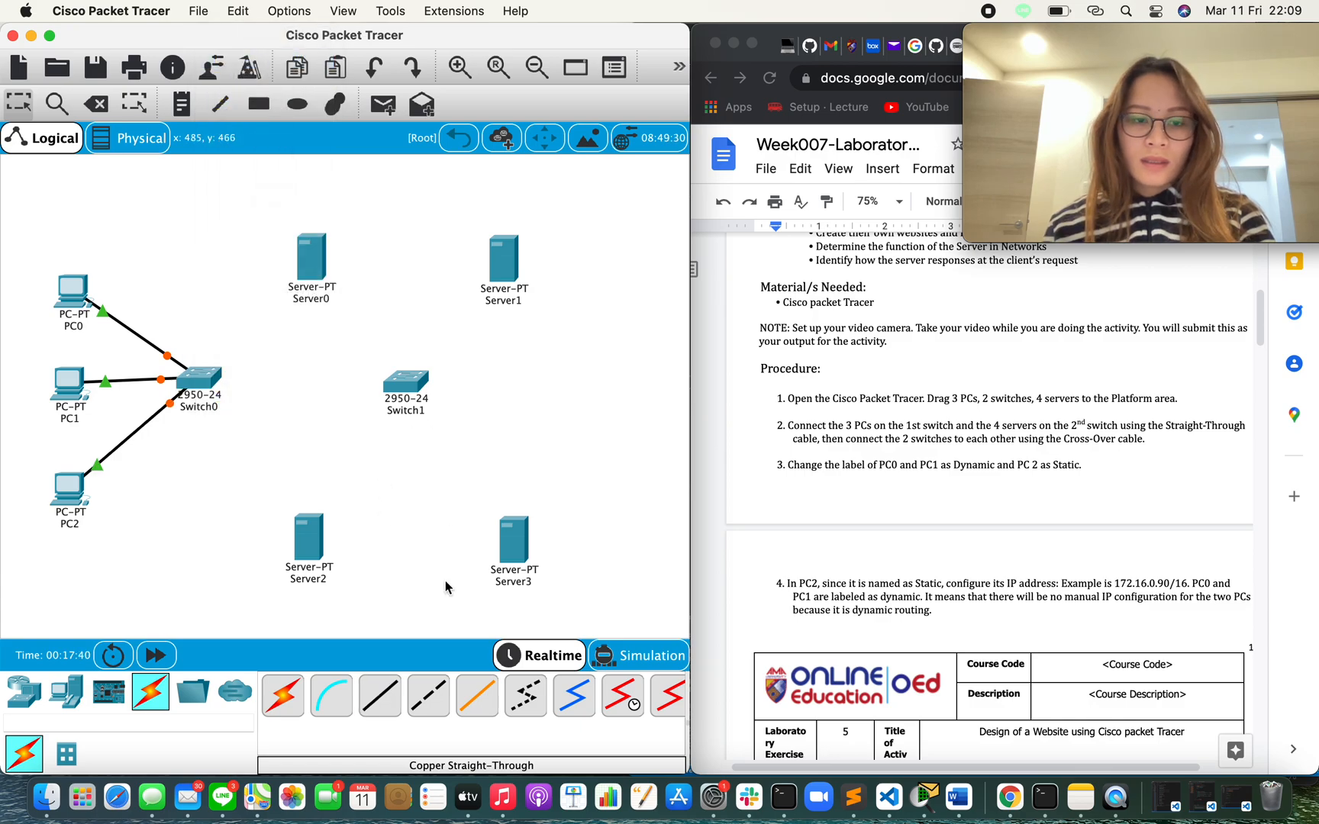
Connect Server2's FastEthernet0 to Switch1's FastEthernet0/1 with a Copper Straight-Through cable.
{"action": "left_click", "coordinate": [311, 538]}
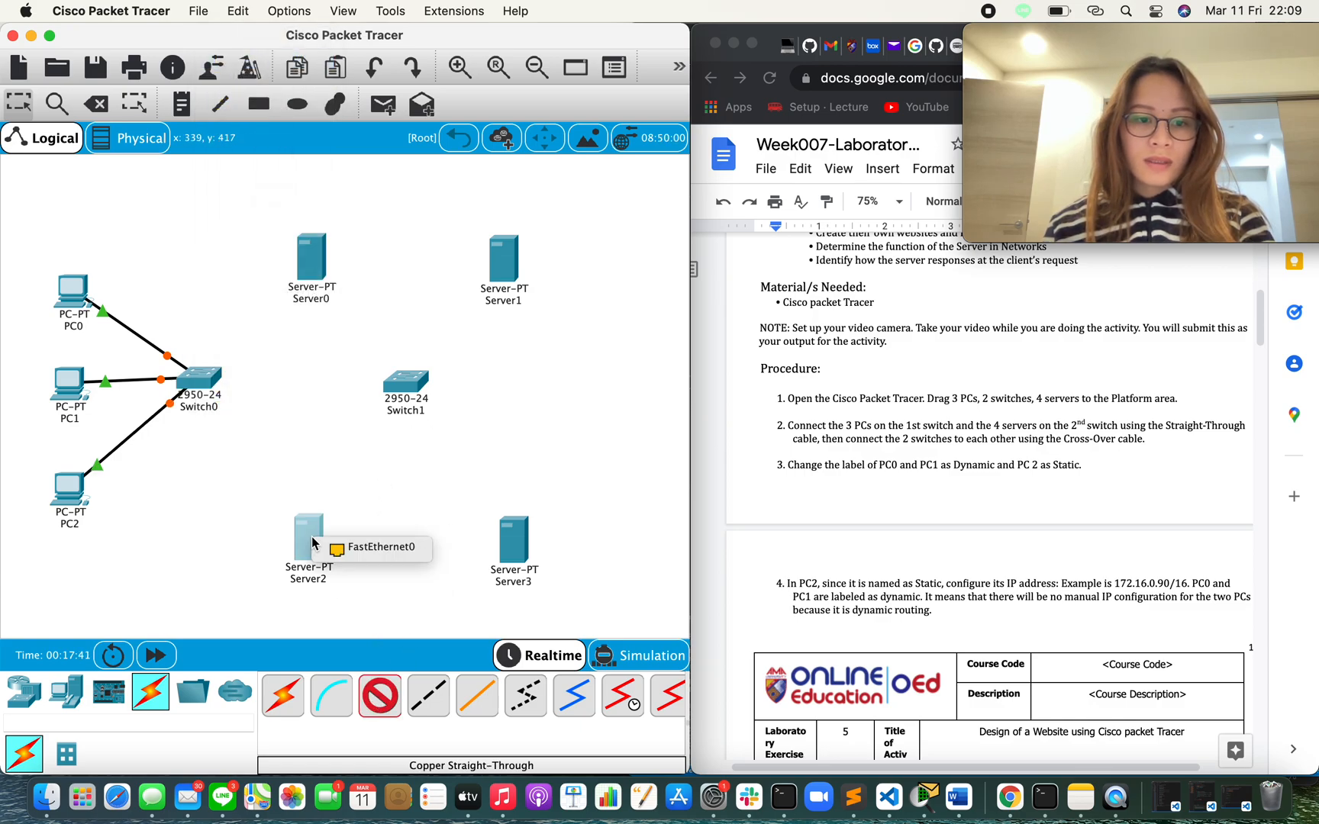
{"action": "left_click", "coordinate": [351, 543]}
{"action": "left_click", "coordinate": [401, 391]}
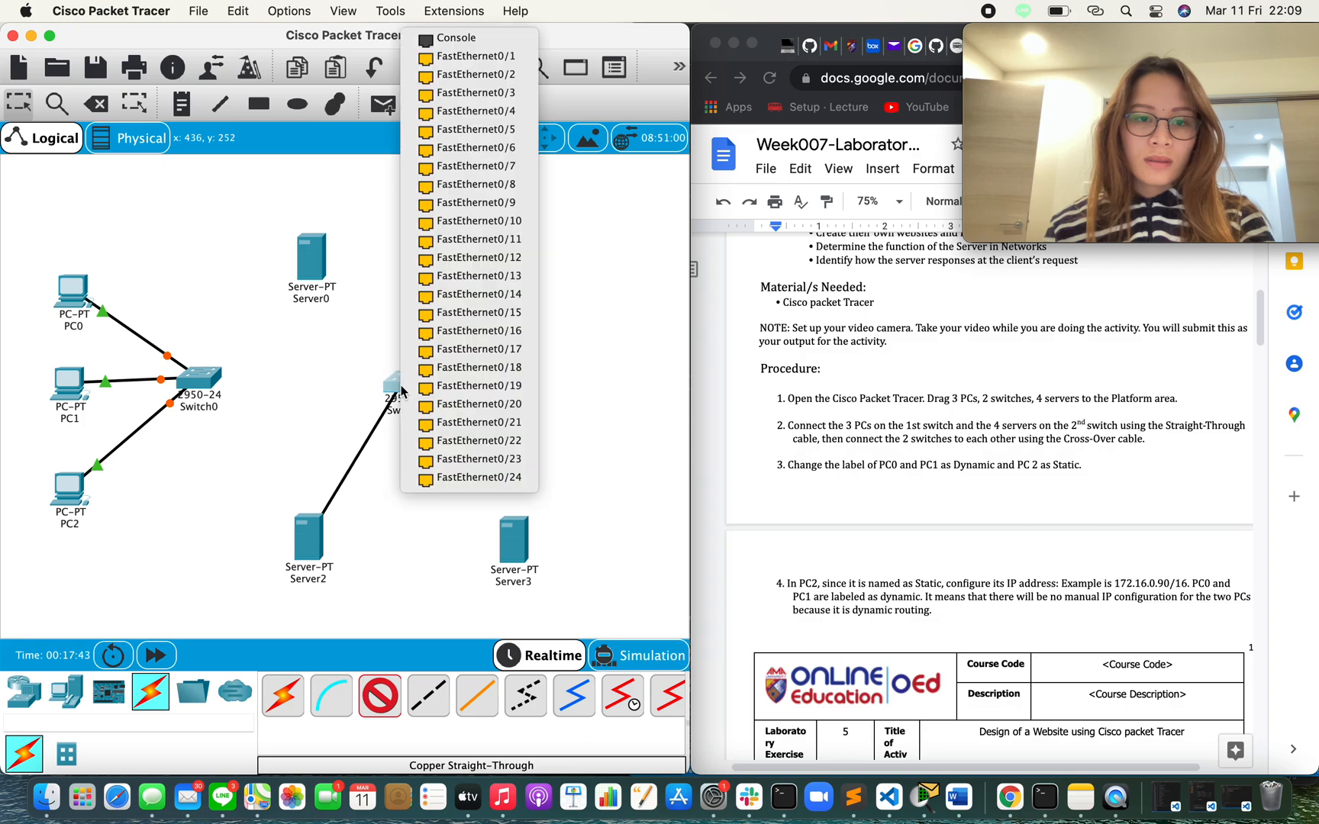
{"action": "left_click", "coordinate": [476, 61]}
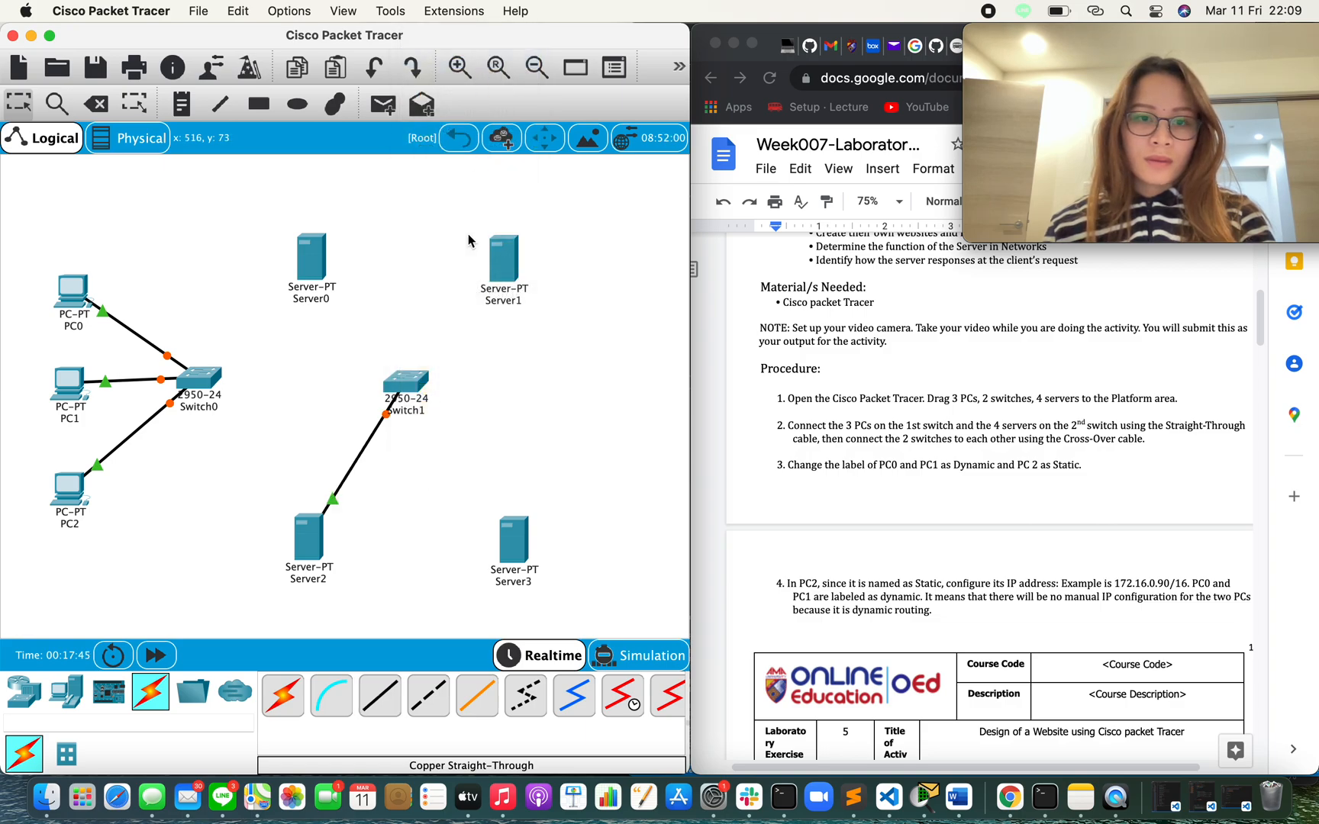
Connect Server3's FastEthernet0 to a free FastEthernet port on Switch1 with a Copper Straight-Through cable.
{"action": "left_click", "coordinate": [386, 696]}
{"action": "left_click", "coordinate": [520, 551]}
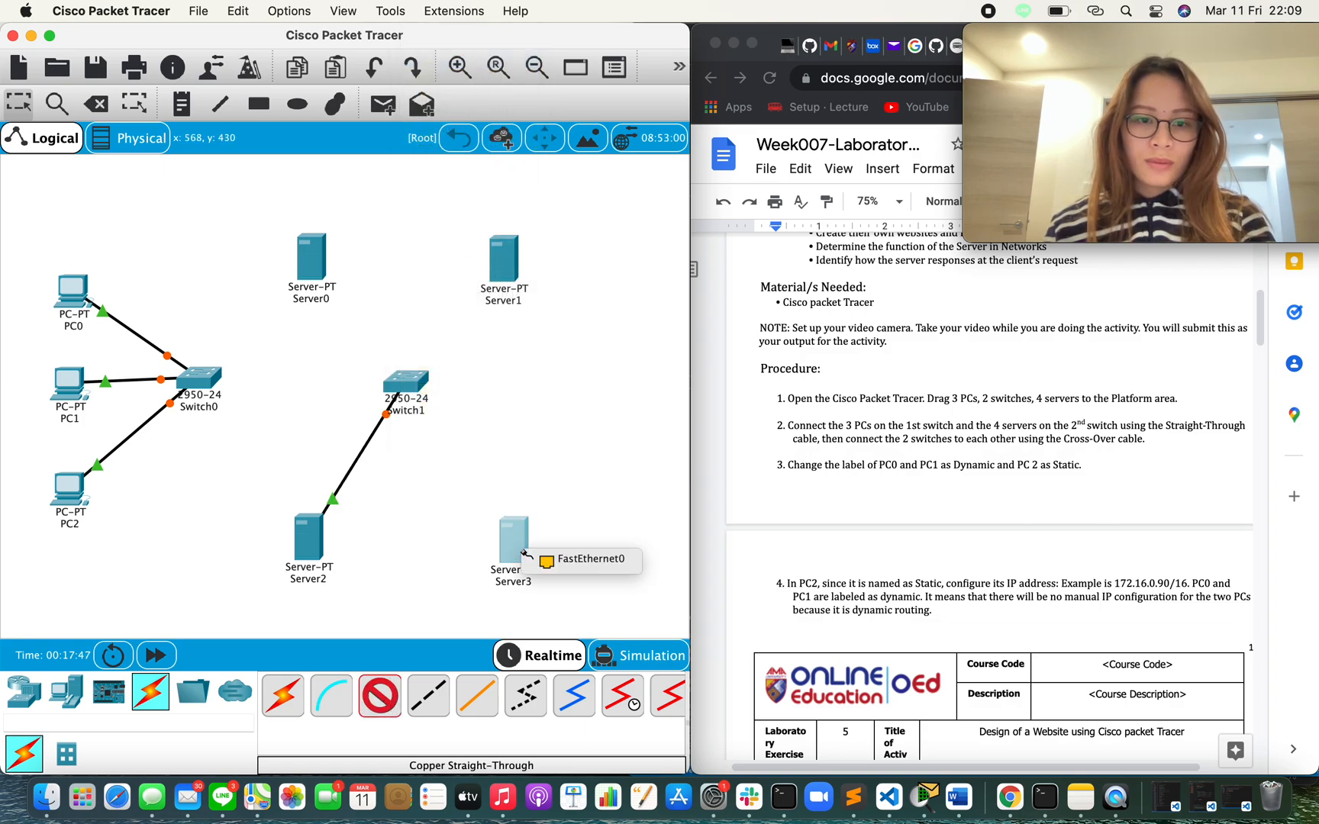
{"action": "left_click", "coordinate": [580, 560]}
{"action": "left_click", "coordinate": [406, 381]}
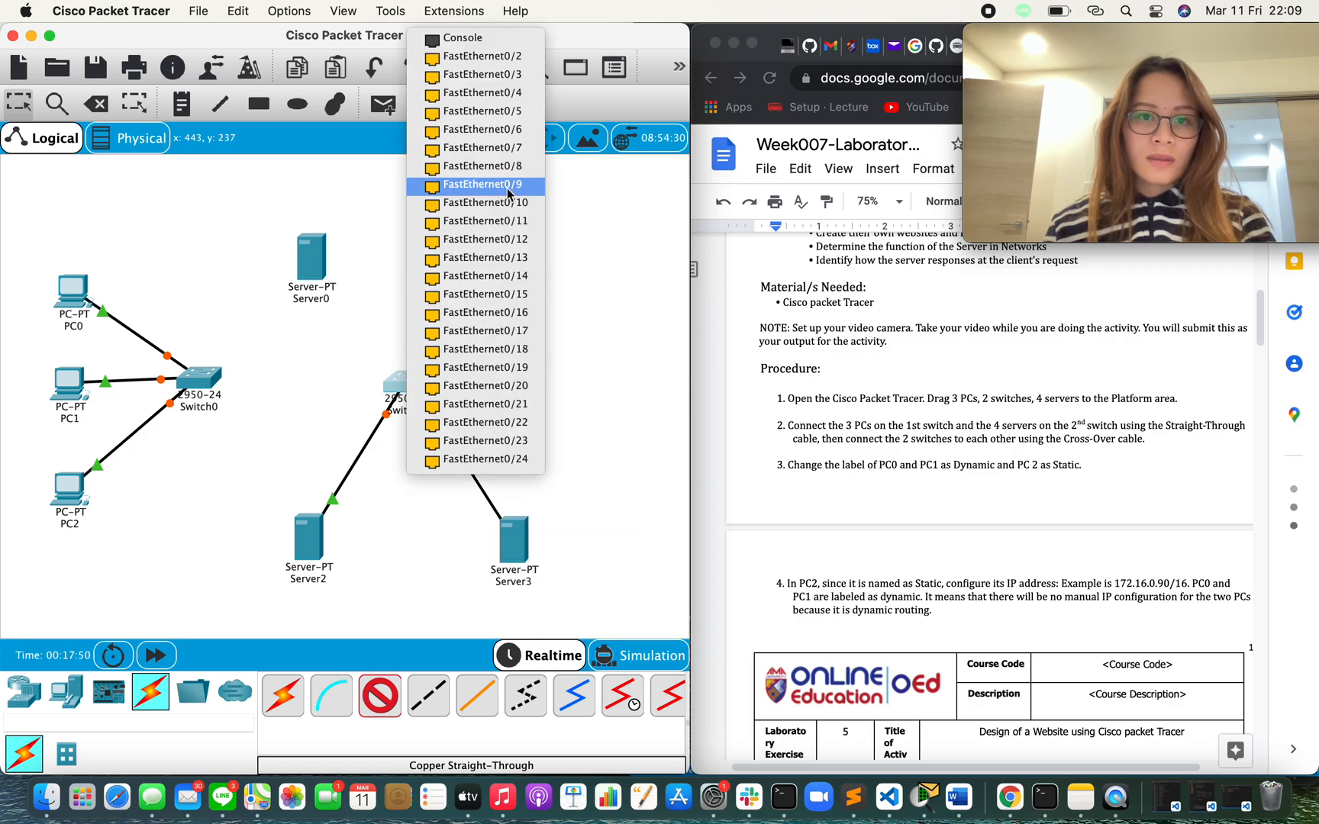
{"action": "left_click", "coordinate": [510, 74]}
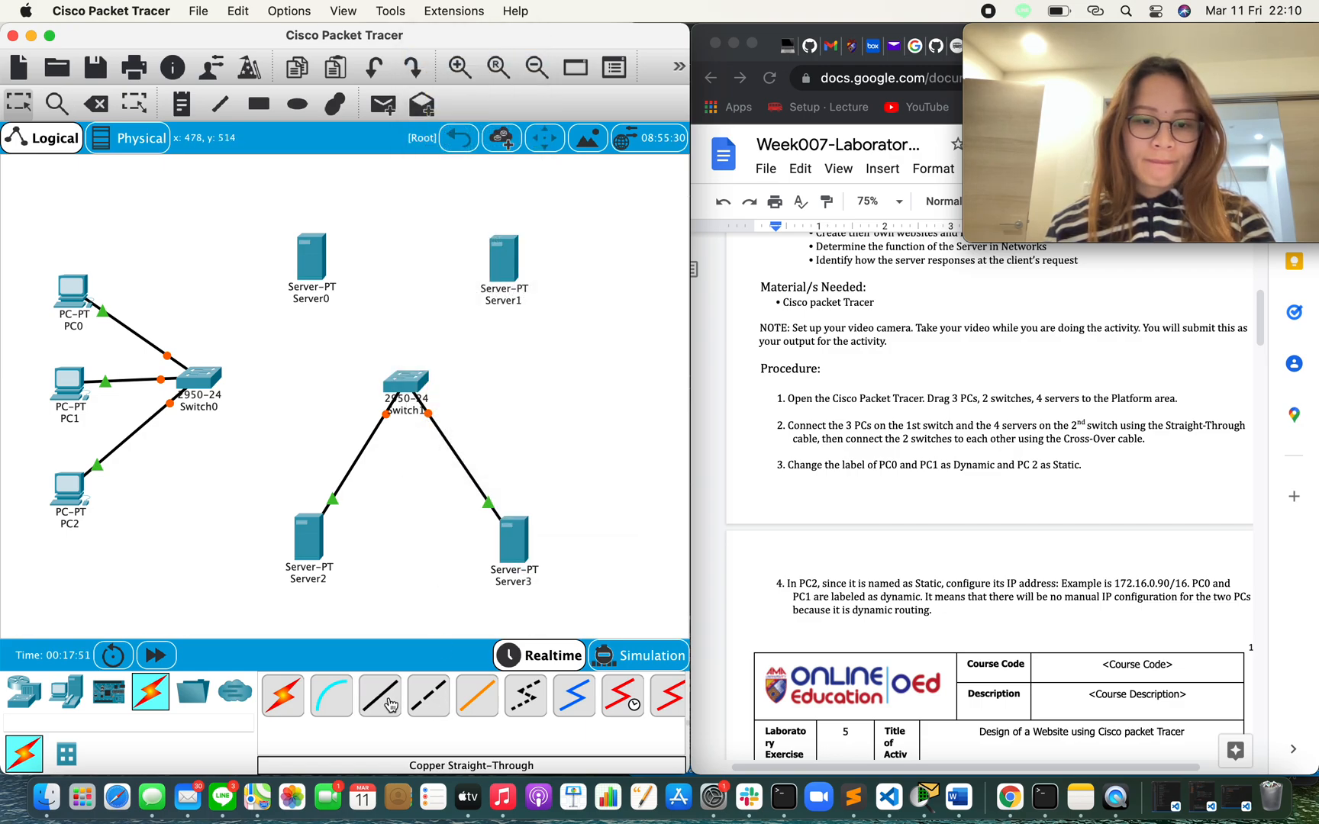
Connect Server1's FastEthernet0 to a free FastEthernet port on Switch1 with a Copper Straight-Through cable.
{"action": "left_click", "coordinate": [428, 696]}
{"action": "left_click", "coordinate": [513, 256]}
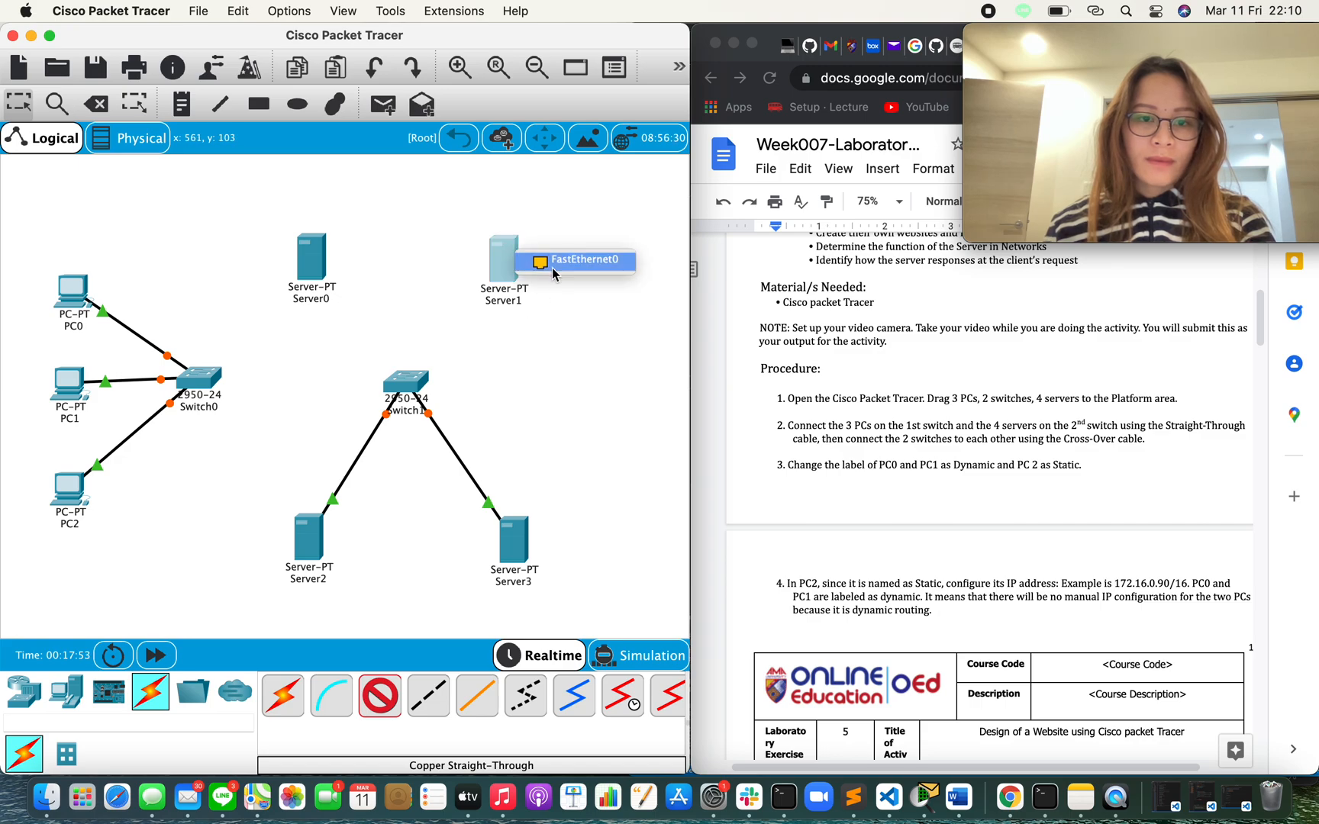
{"action": "left_click", "coordinate": [542, 262]}
{"action": "left_click", "coordinate": [413, 380]}
{"action": "left_click", "coordinate": [496, 61]}
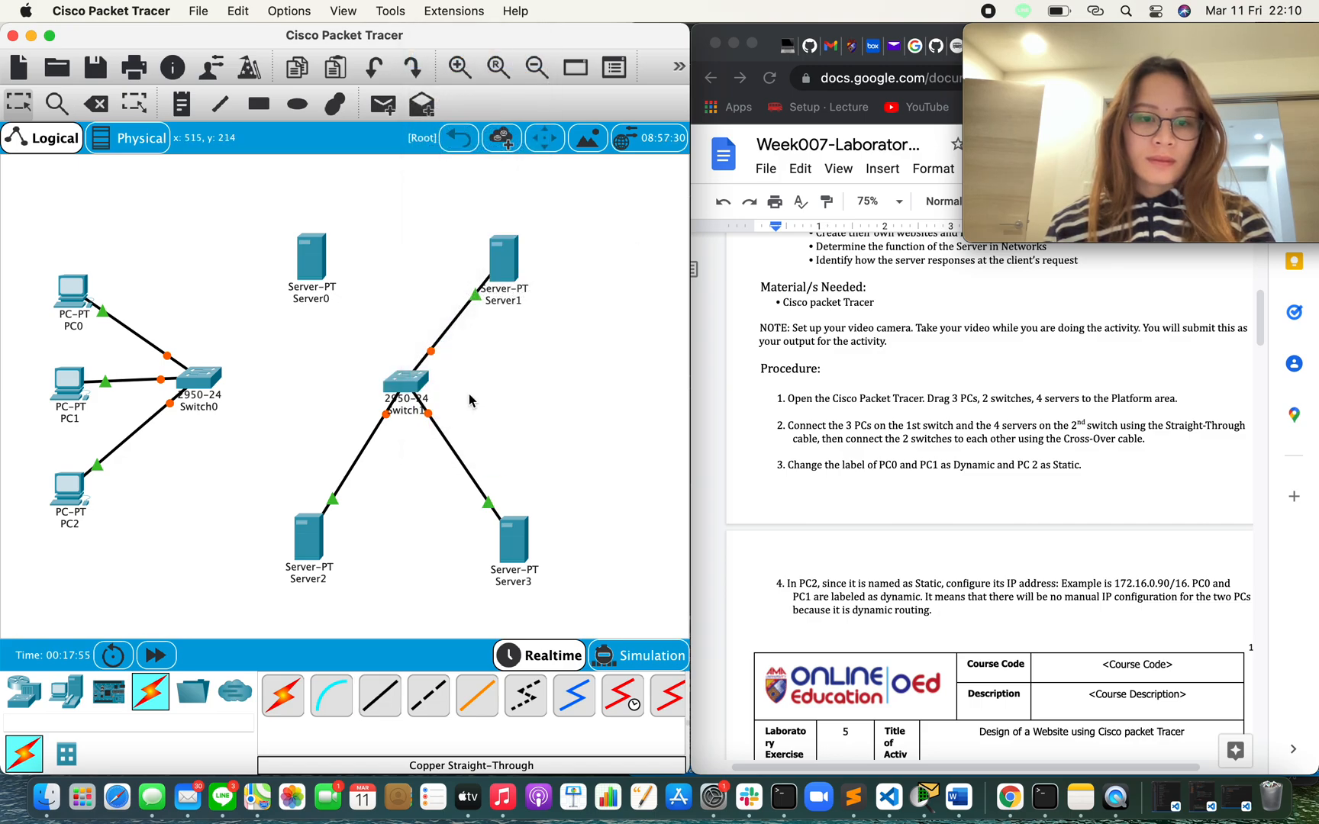
Connect Switch1's FastEthernet0/4 to Server0's FastEthernet0 with a Copper Straight-Through cable.
{"action": "left_click", "coordinate": [380, 696]}
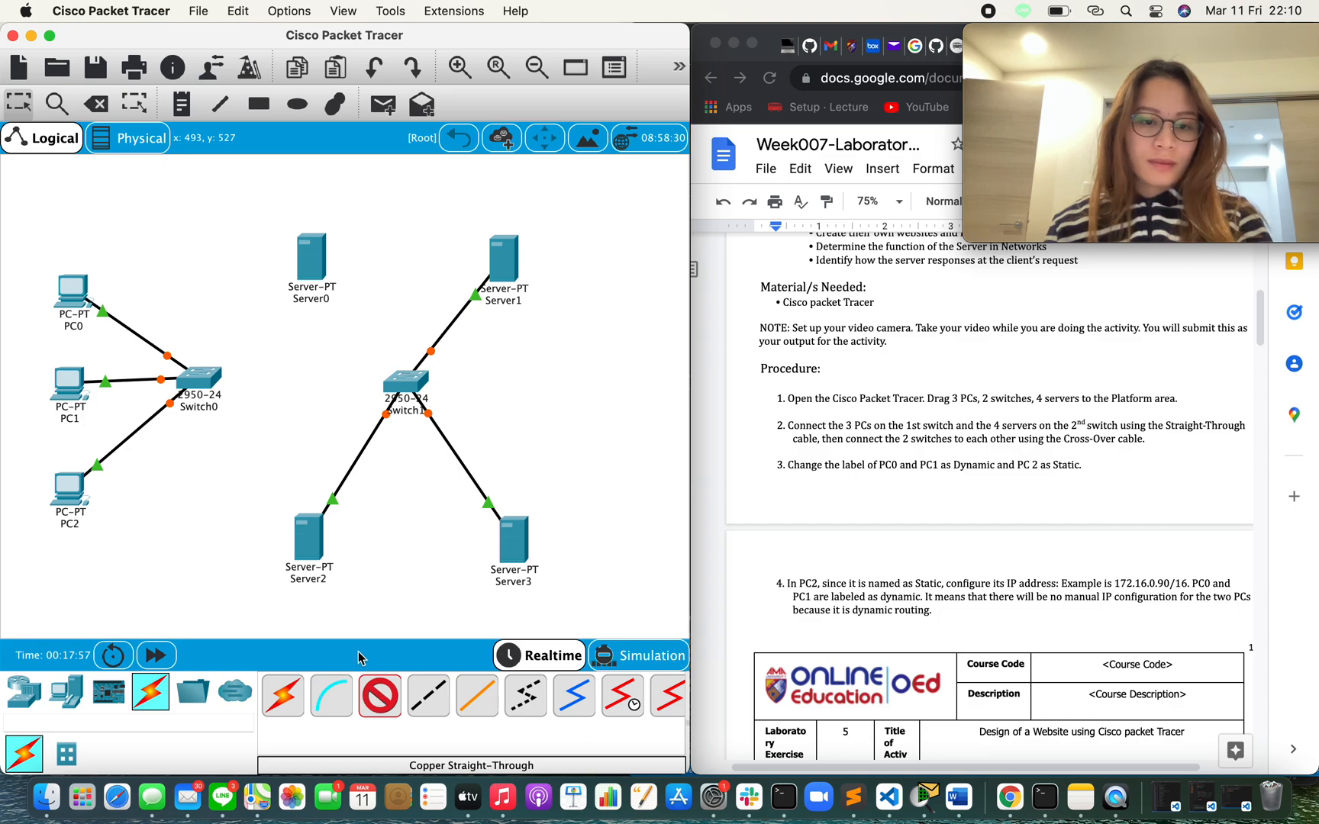
{"action": "left_click", "coordinate": [389, 397]}
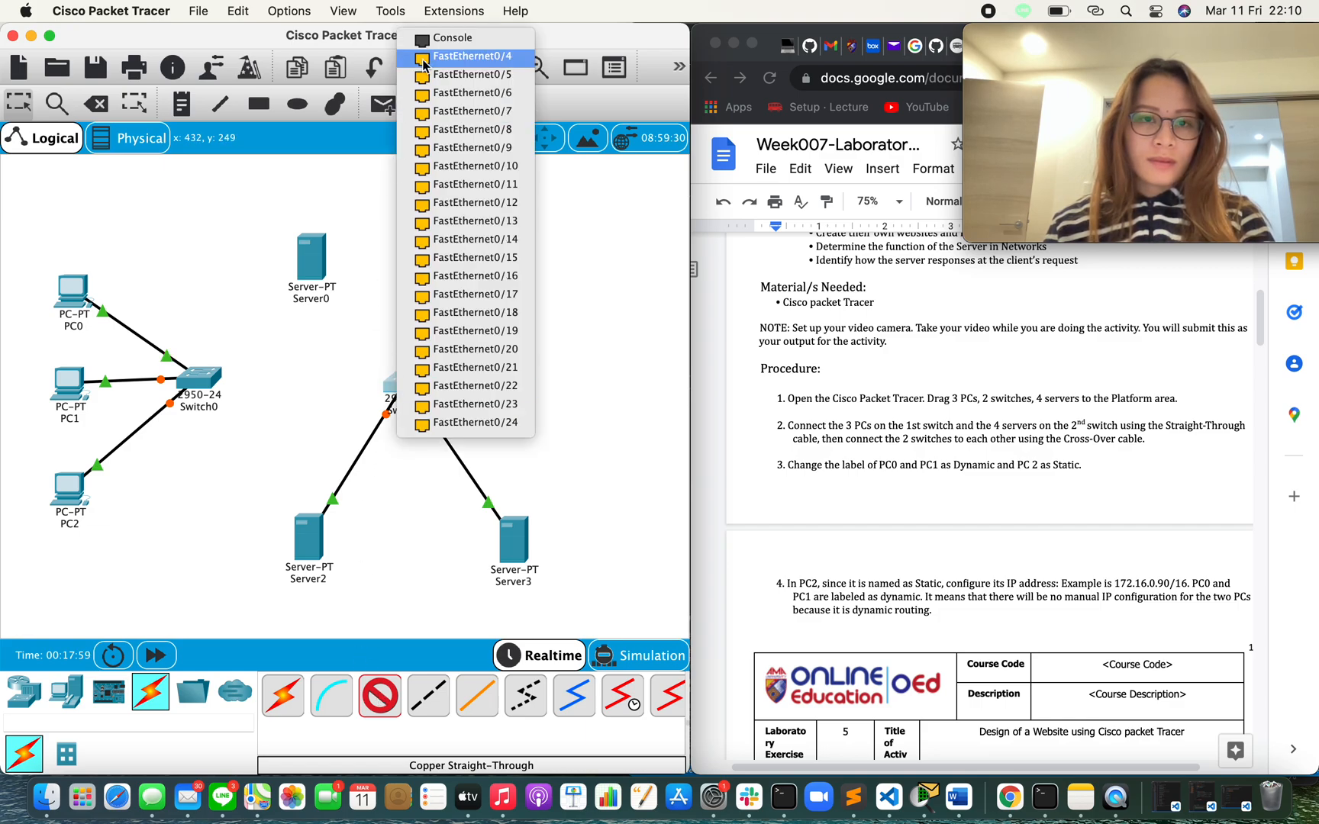
{"action": "left_click", "coordinate": [467, 58]}
{"action": "left_click", "coordinate": [325, 268]}
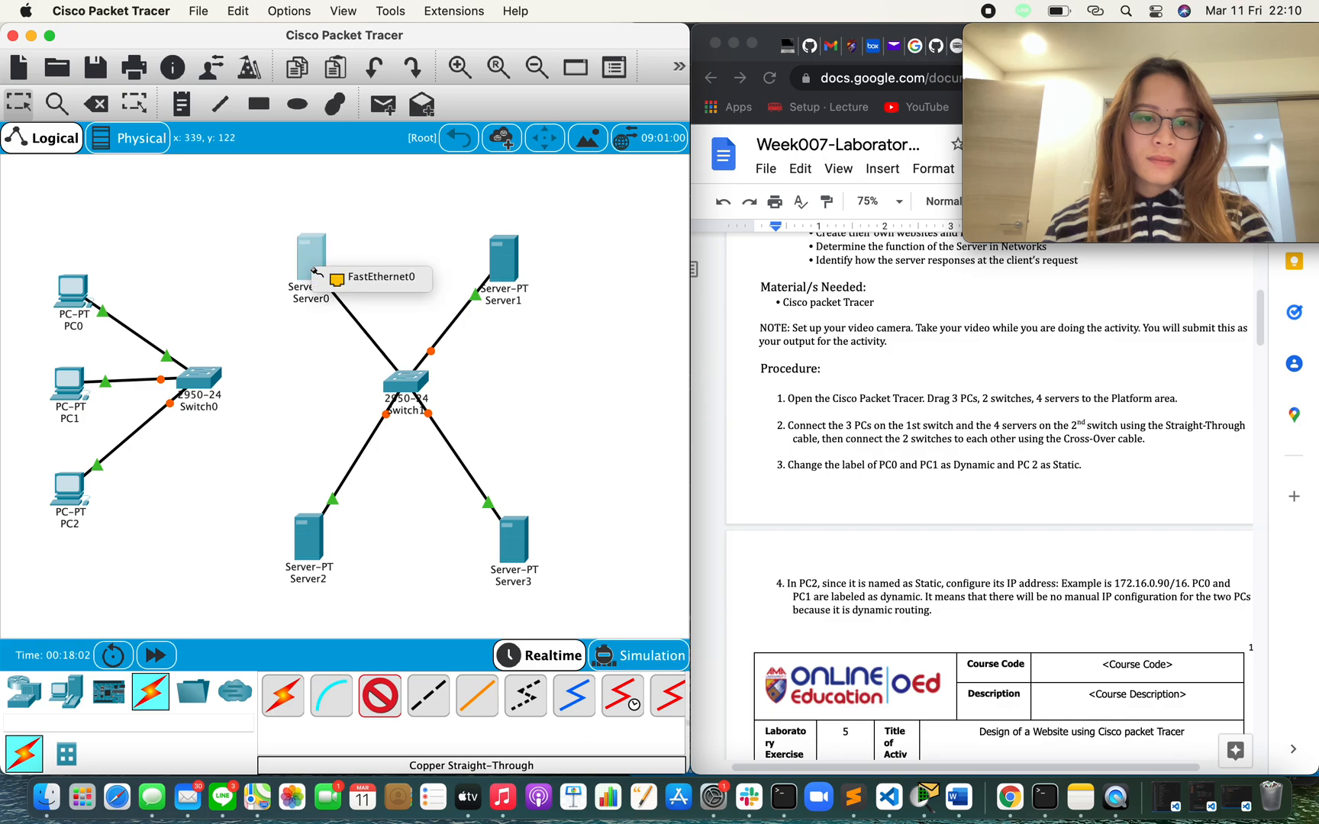
{"action": "left_click", "coordinate": [355, 282]}
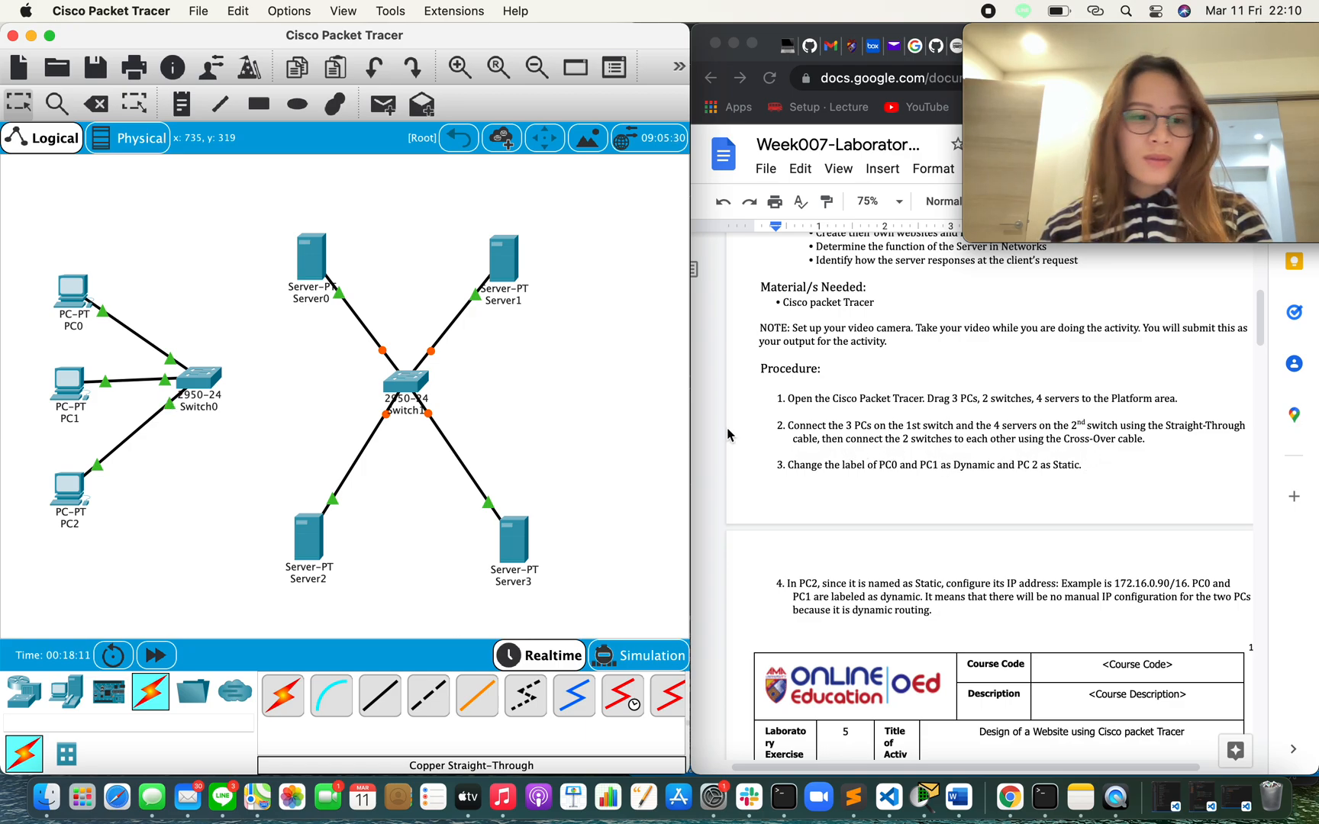
Connect Switch0 to Switch1 through free FastEthernet ports with a Copper Cross-Over cable.
{"action": "left_click", "coordinate": [422, 701]}
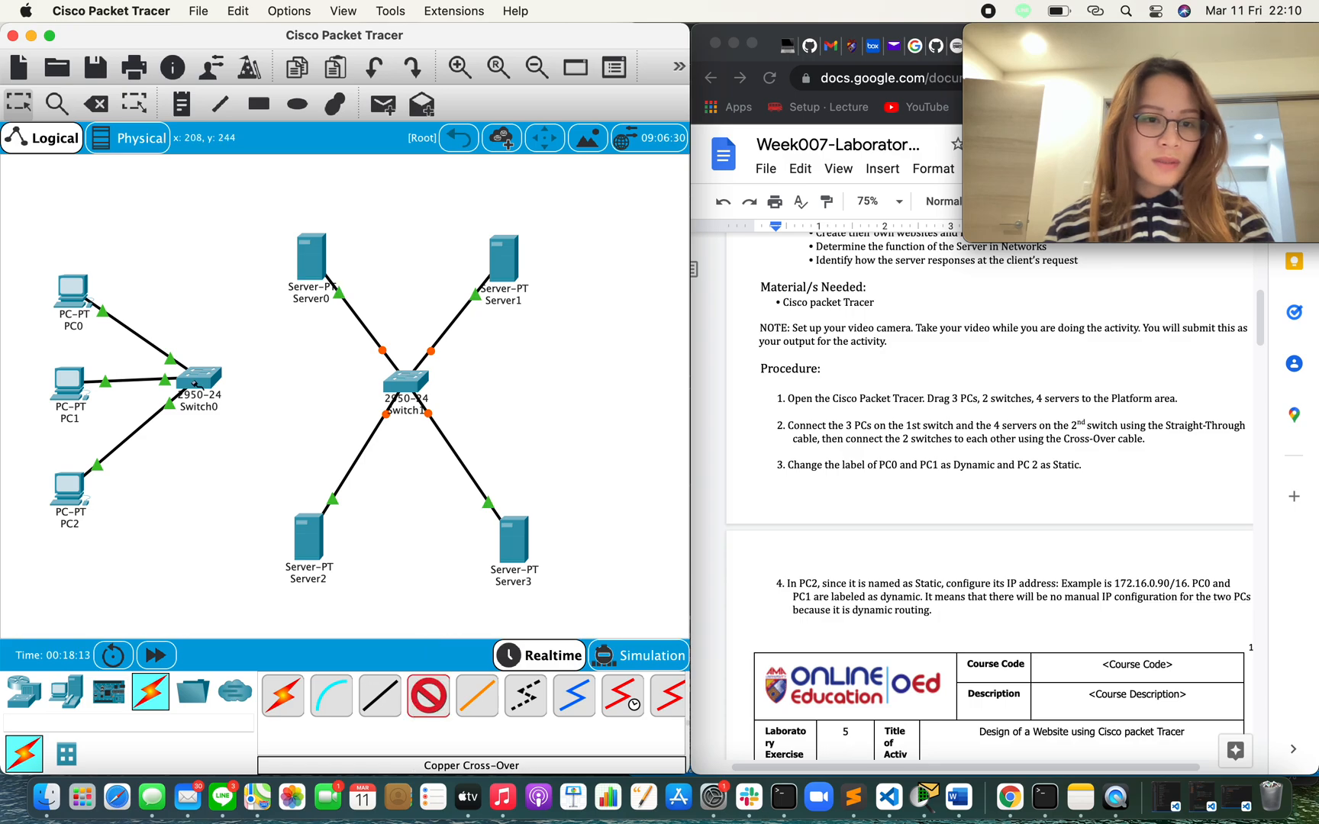
{"action": "left_click", "coordinate": [196, 384]}
{"action": "left_click", "coordinate": [271, 59]}
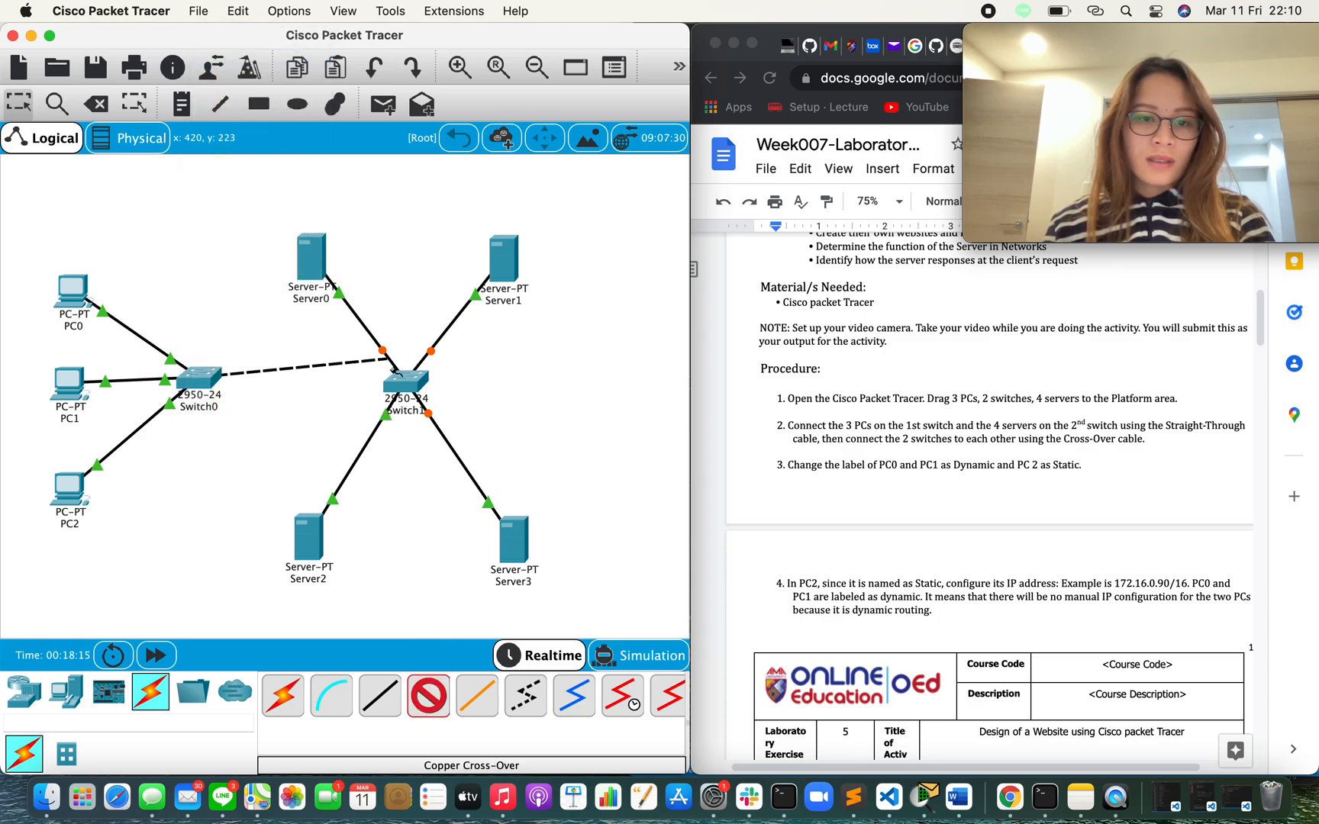
{"action": "left_click", "coordinate": [405, 384]}
{"action": "left_click", "coordinate": [433, 411]}
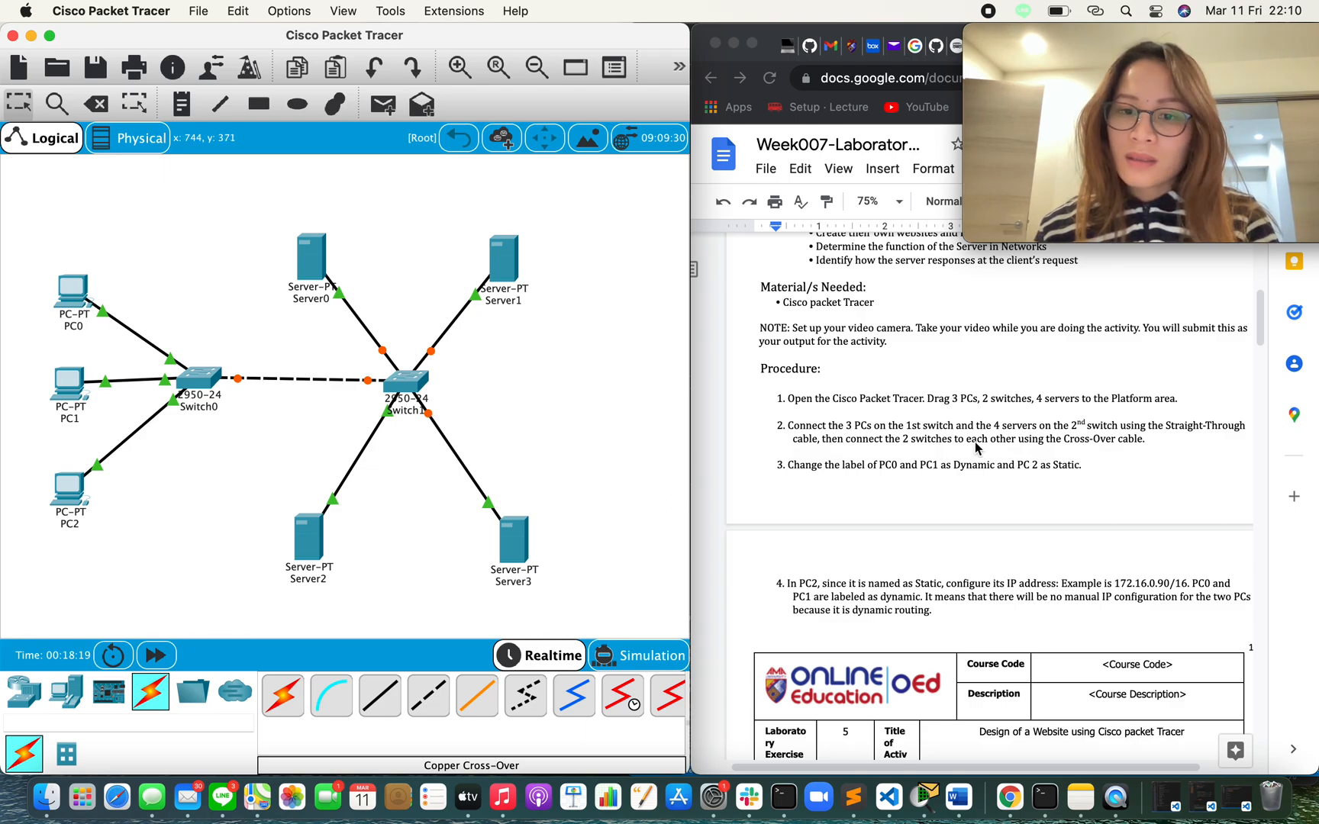
Change the label of PC0 to Dynamic 1, following item 3 of the lab procedure.
{"action": "scroll", "coordinate": [977, 449], "scroll_direction": "down", "scroll_amount": 2}
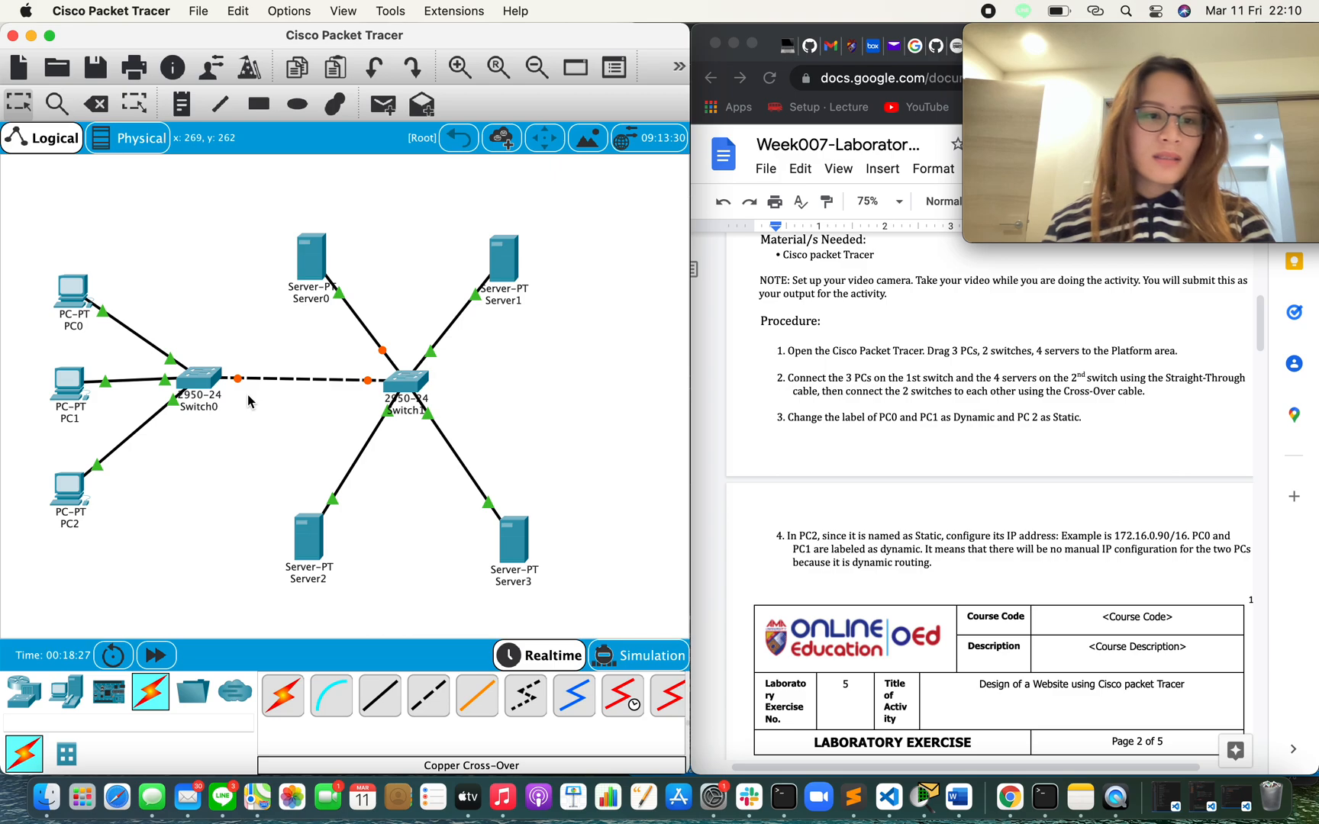
{"action": "left_click", "coordinate": [70, 327]}
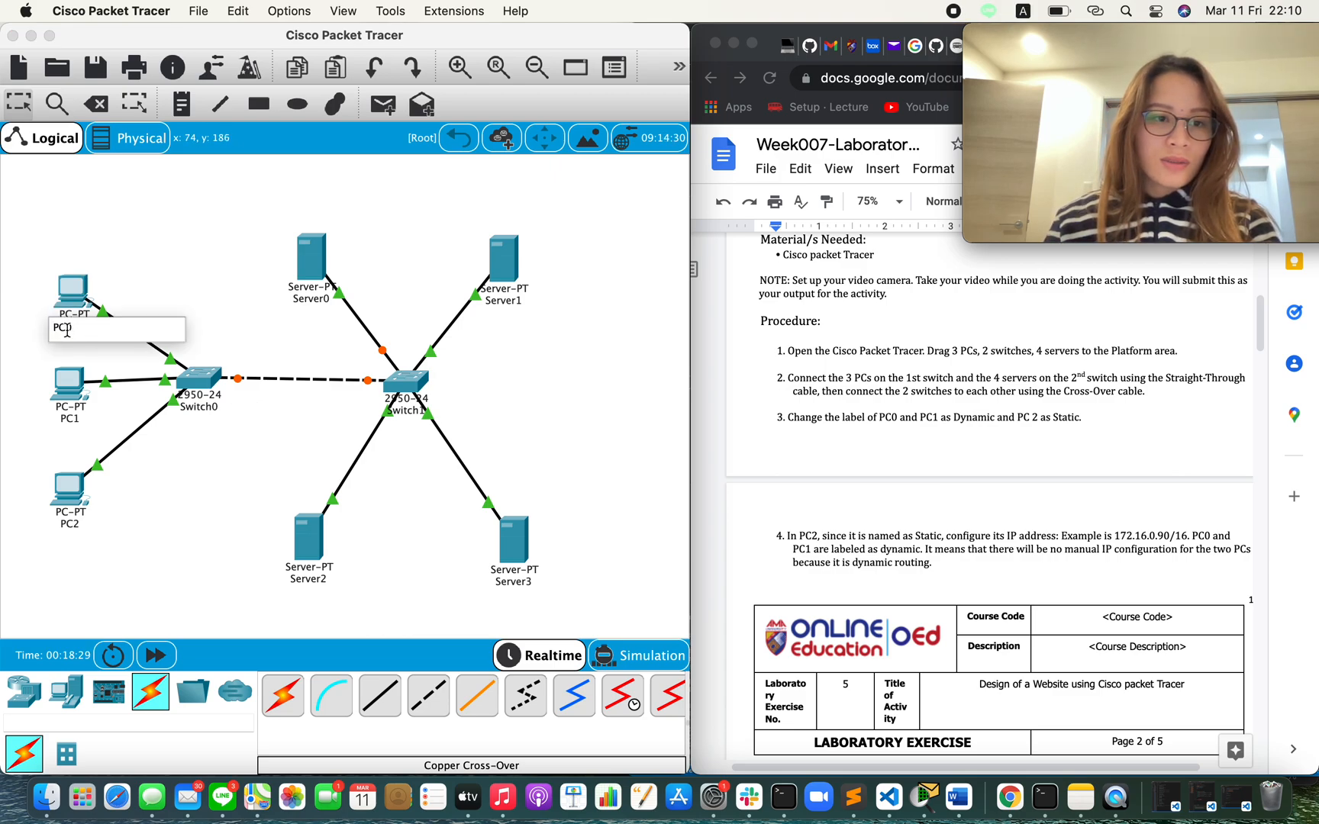
{"action": "type", "text": "Dyna"}
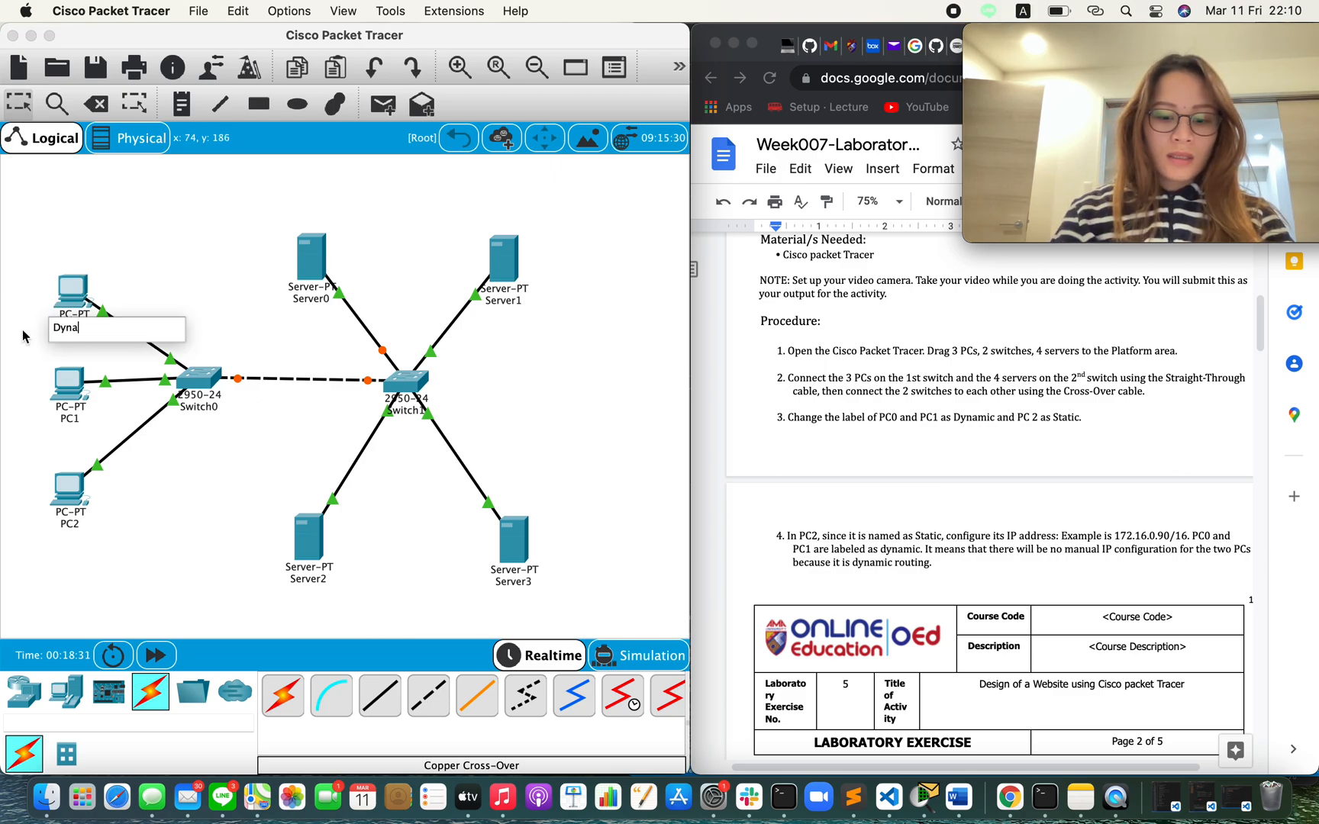
{"action": "type", "text": "mic 1"}
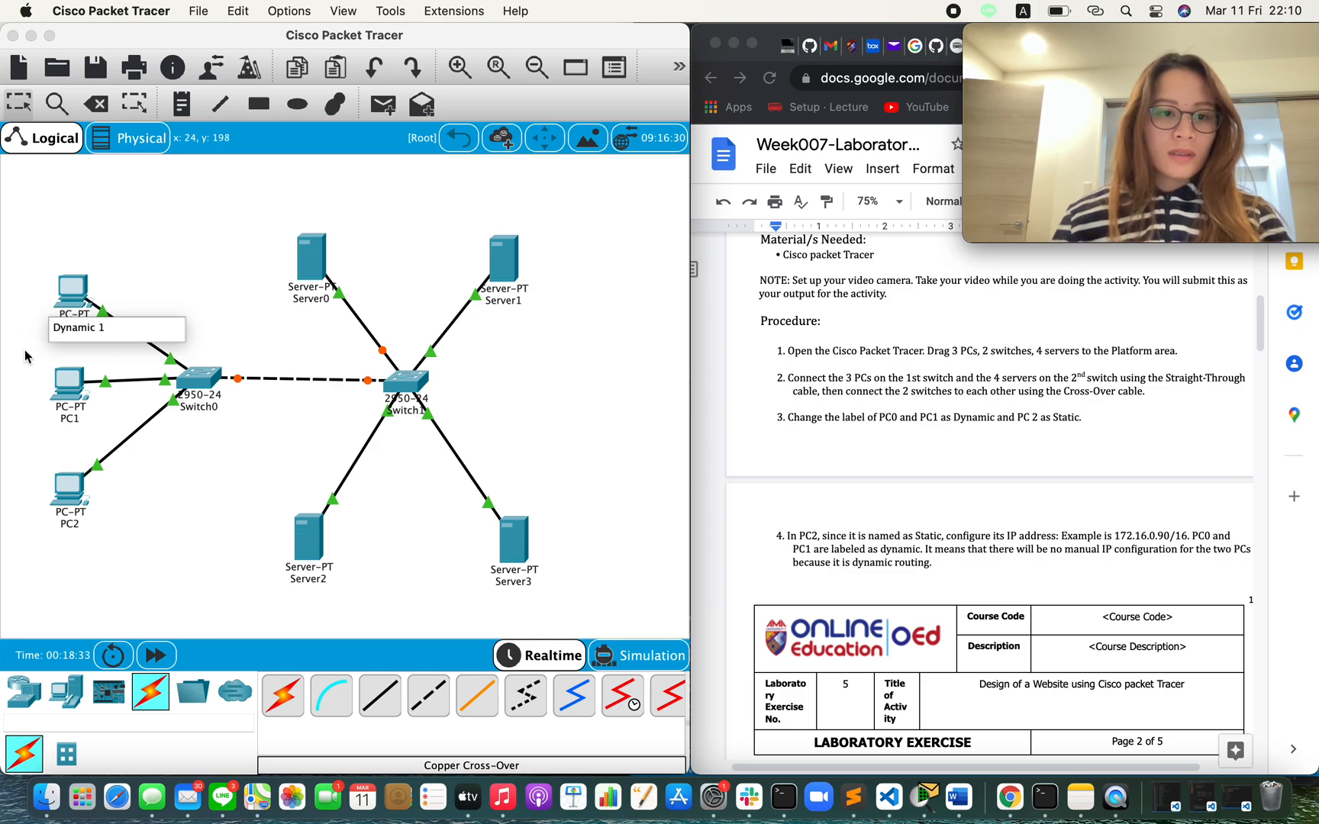
Change the label of PC1 to Dynamic 2.
{"action": "left_click", "coordinate": [91, 408]}
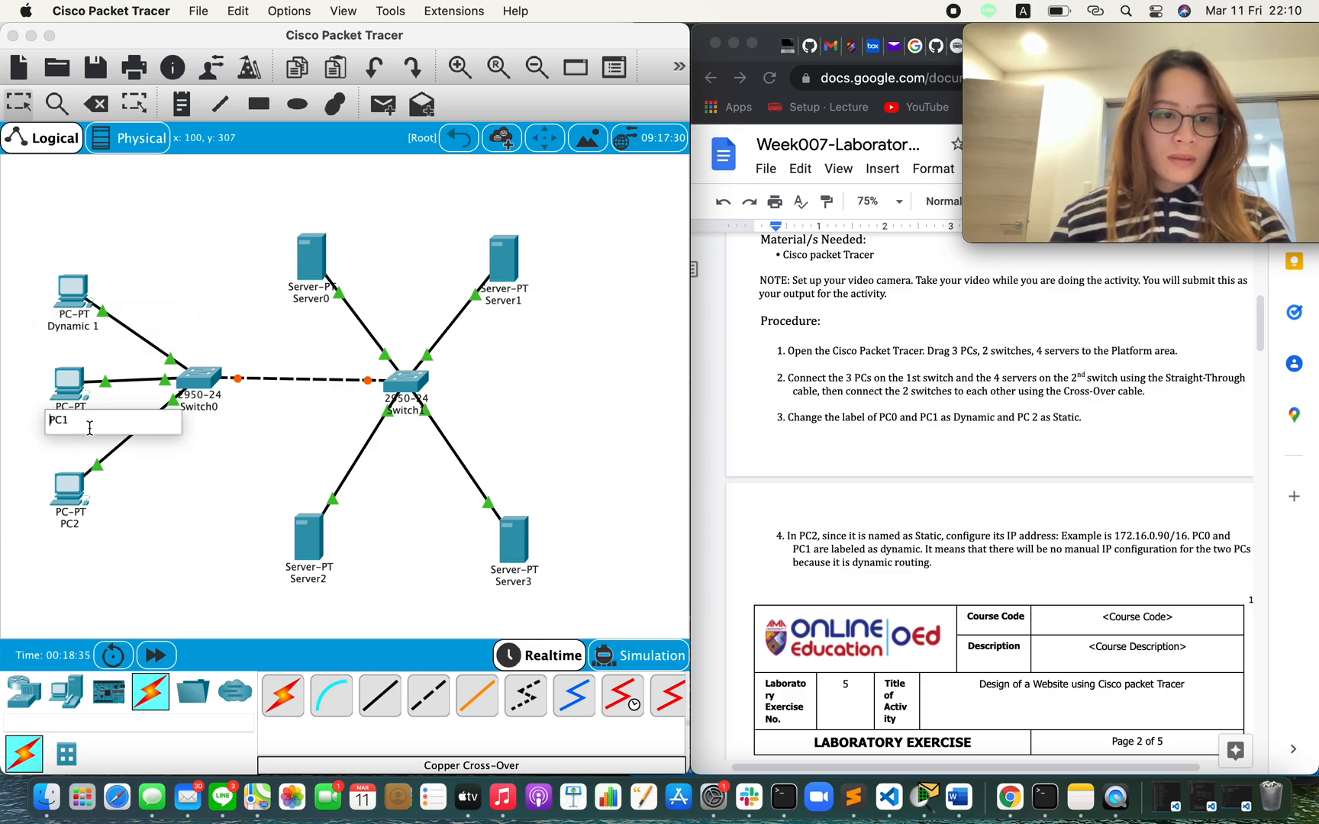
{"action": "key", "text": "BackSpace"}
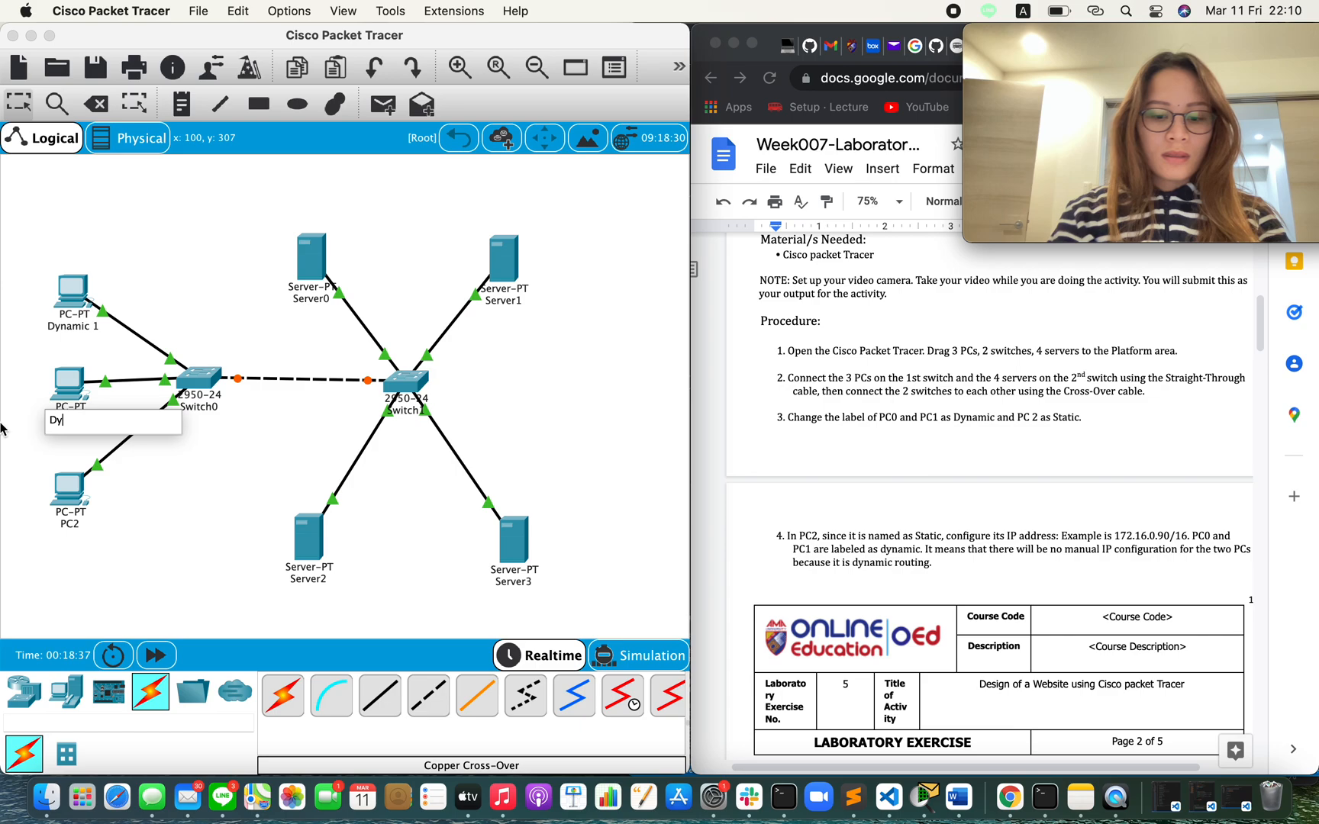
{"action": "type", "text": "Dynamic 2"}
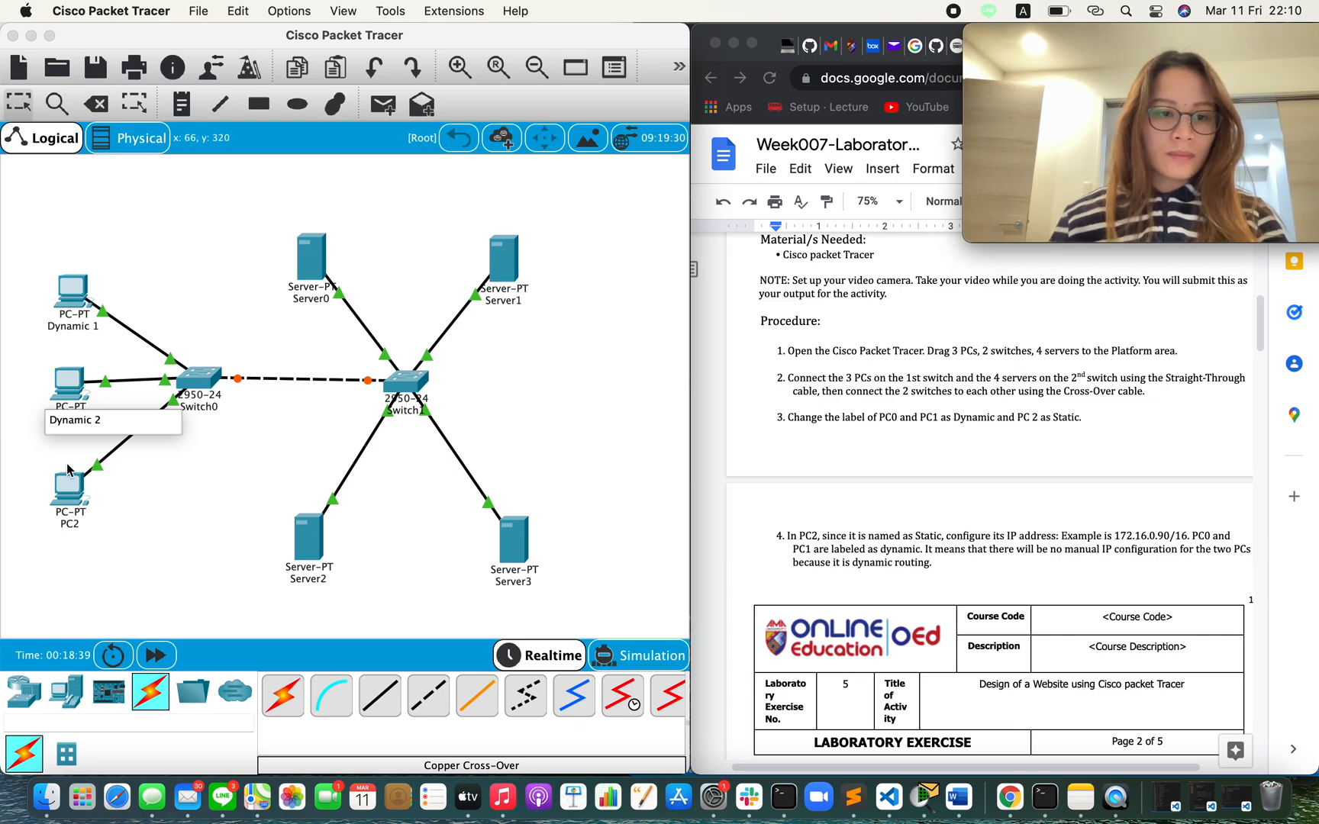
{"action": "left_click", "coordinate": [131, 547]}
Change the label of PC2 to Static.
{"action": "left_click", "coordinate": [69, 523]}
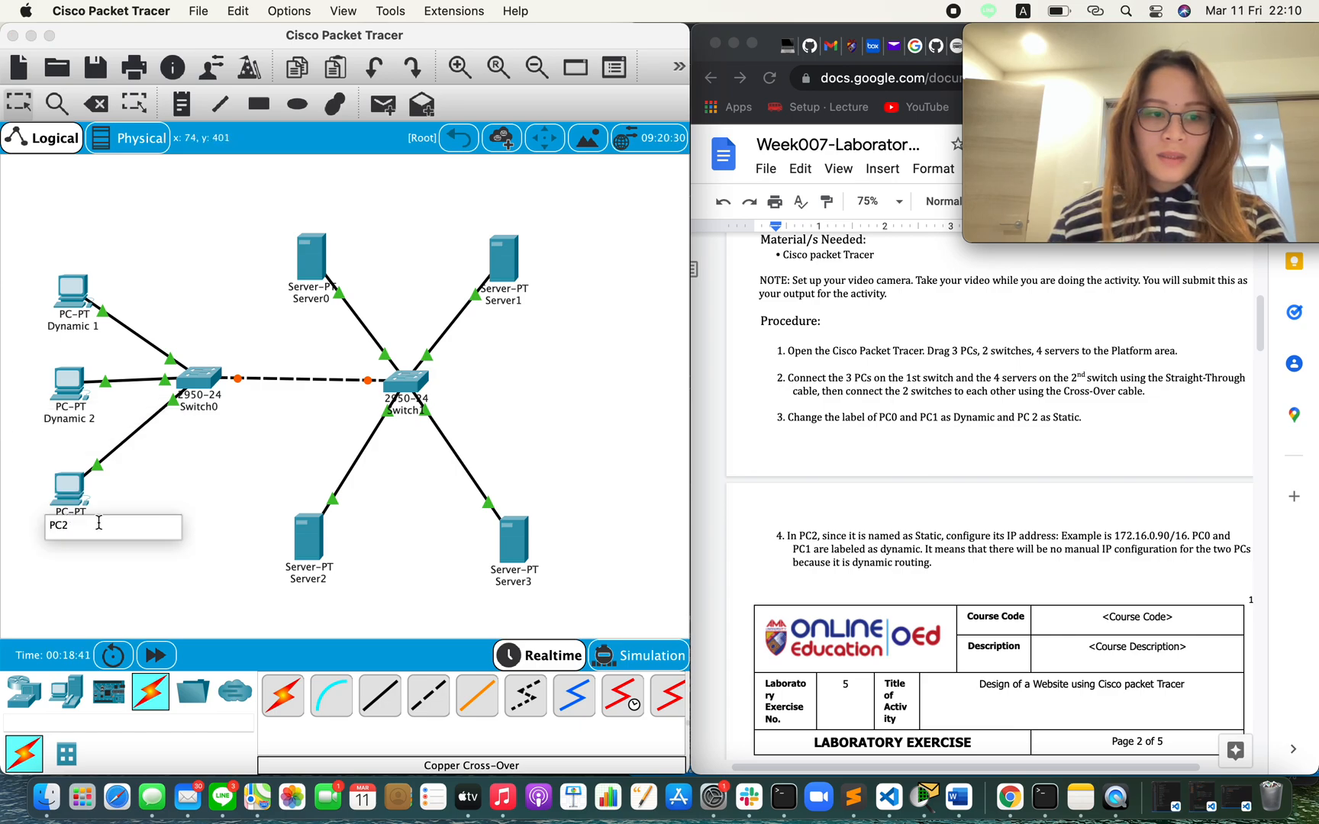
{"action": "type", "text": "Static"}
{"action": "left_click", "coordinate": [191, 582]}
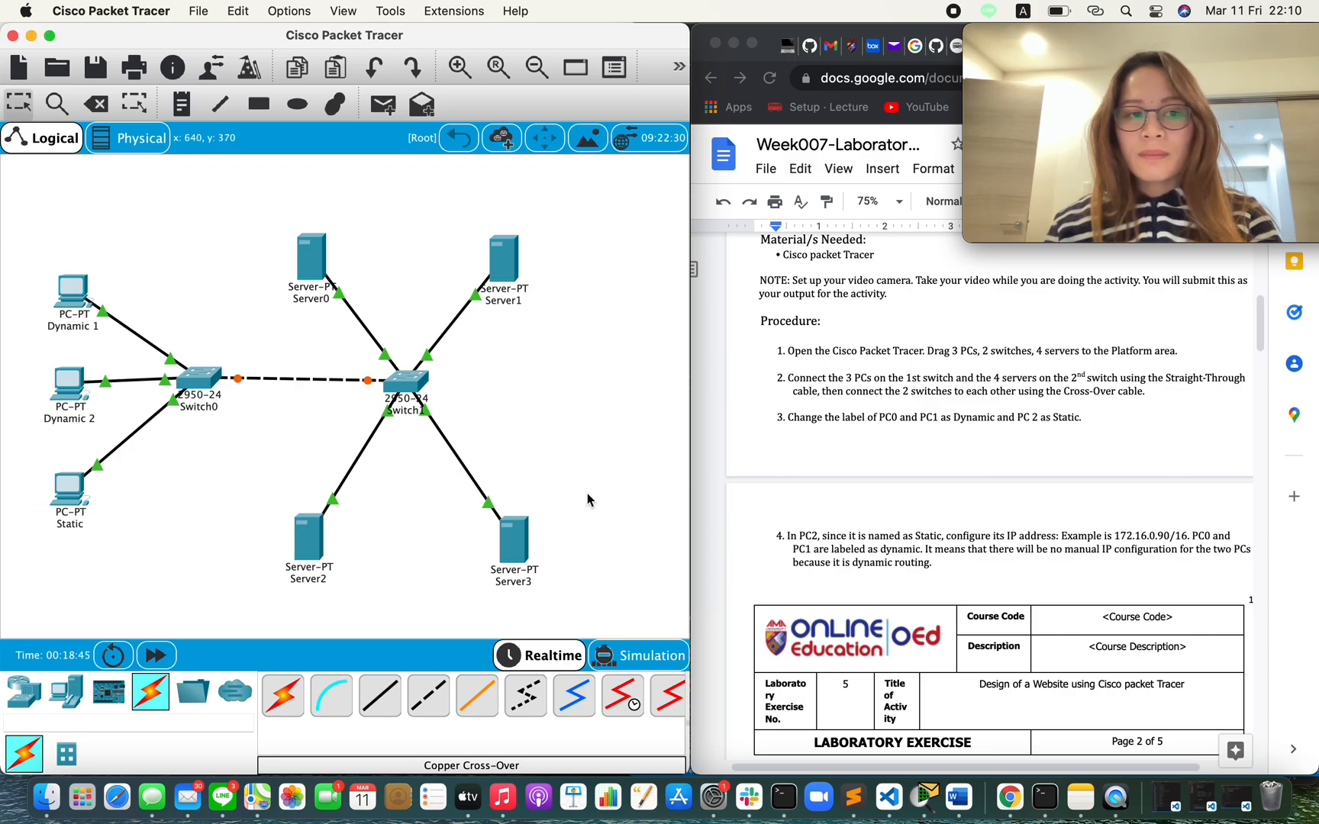
In the Google Docs lab document, copy the example IP address 172.16.0.90 from item 4 of the procedure.
{"action": "scroll", "coordinate": [901, 574], "scroll_direction": "down", "scroll_amount": 2}
{"action": "scroll", "coordinate": [901, 574], "scroll_direction": "down", "scroll_amount": 1}
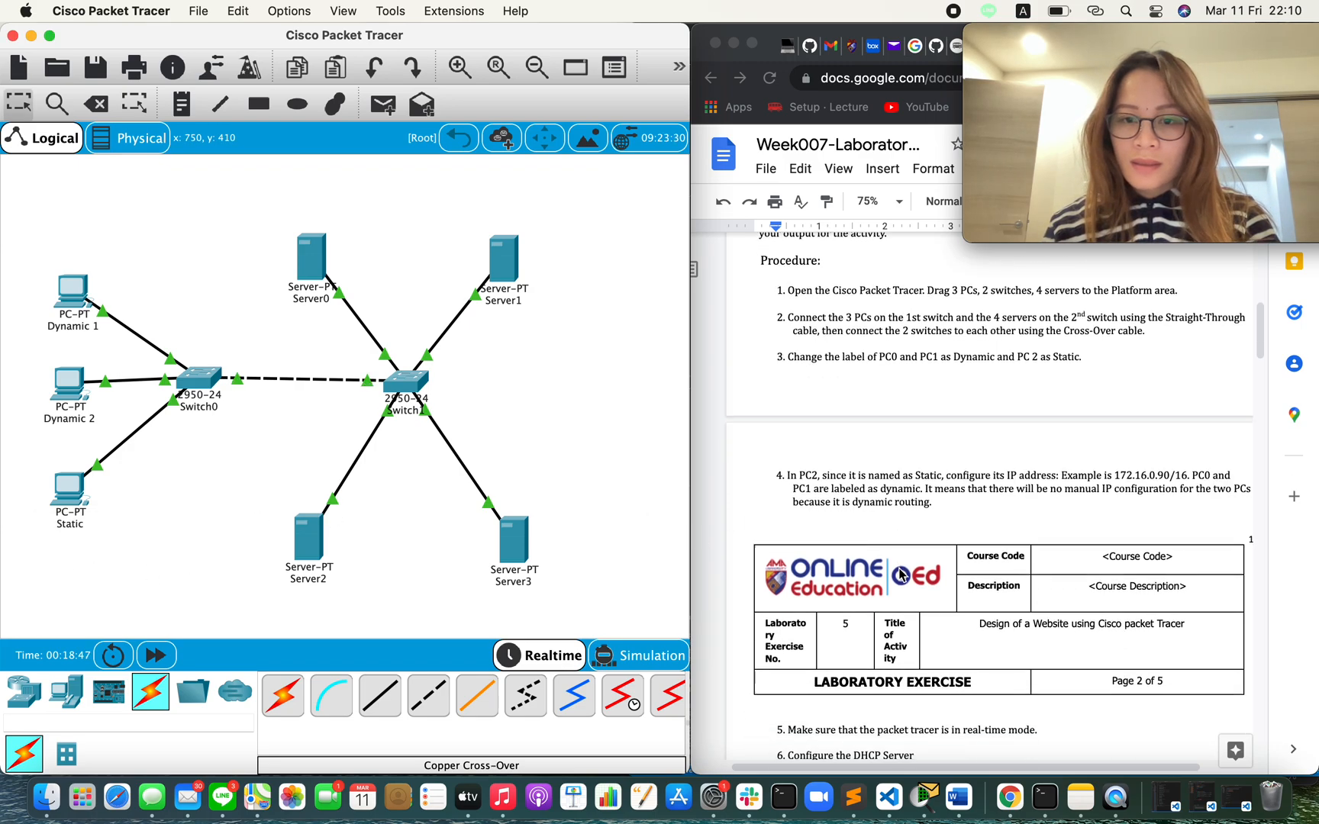
{"action": "scroll", "coordinate": [901, 574], "scroll_direction": "down", "scroll_amount": 1}
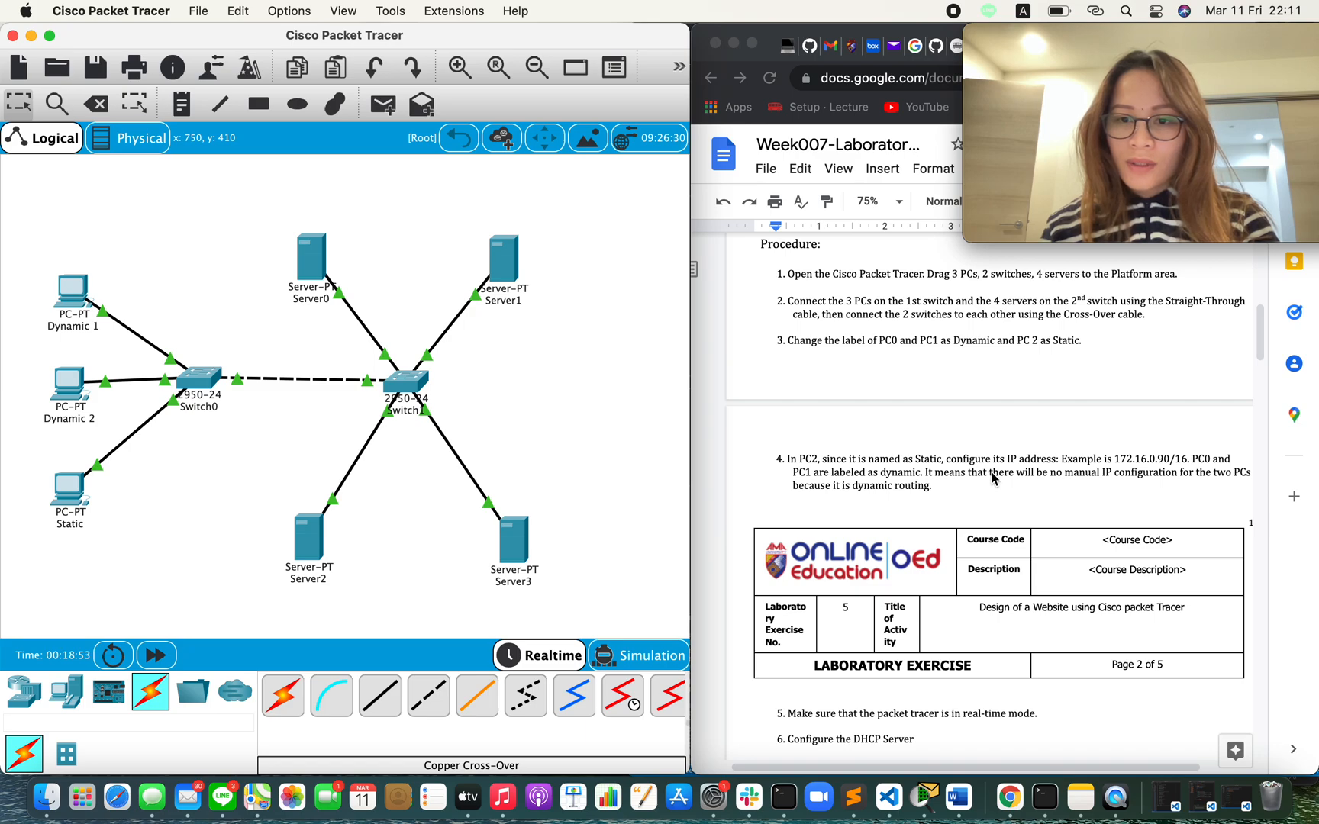
{"action": "left_click", "coordinate": [1164, 460]}
{"action": "left_click_drag", "start_coordinate": [1113, 458], "coordinate": [1164, 460]}
{"action": "key", "text": "super+c"}
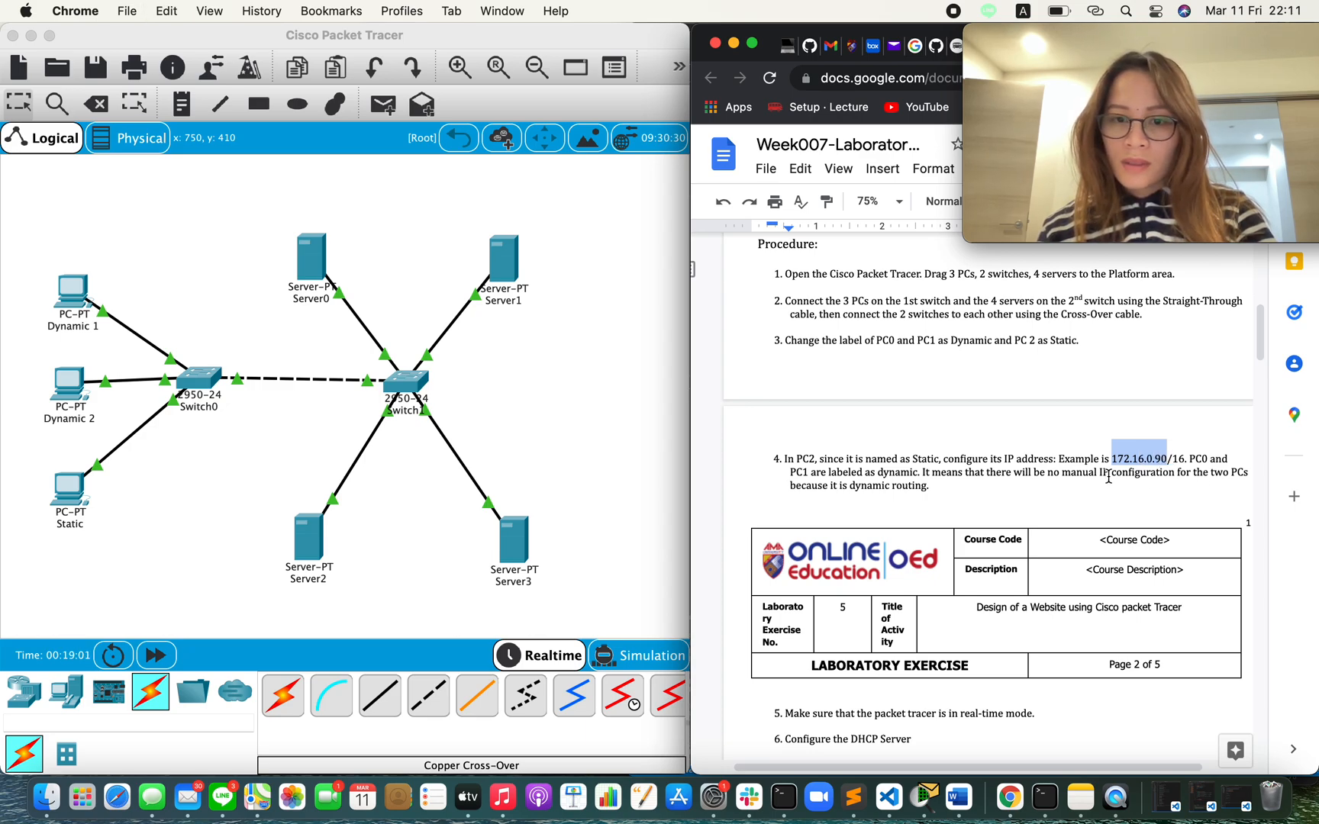
{"action": "left_click", "coordinate": [953, 498]}
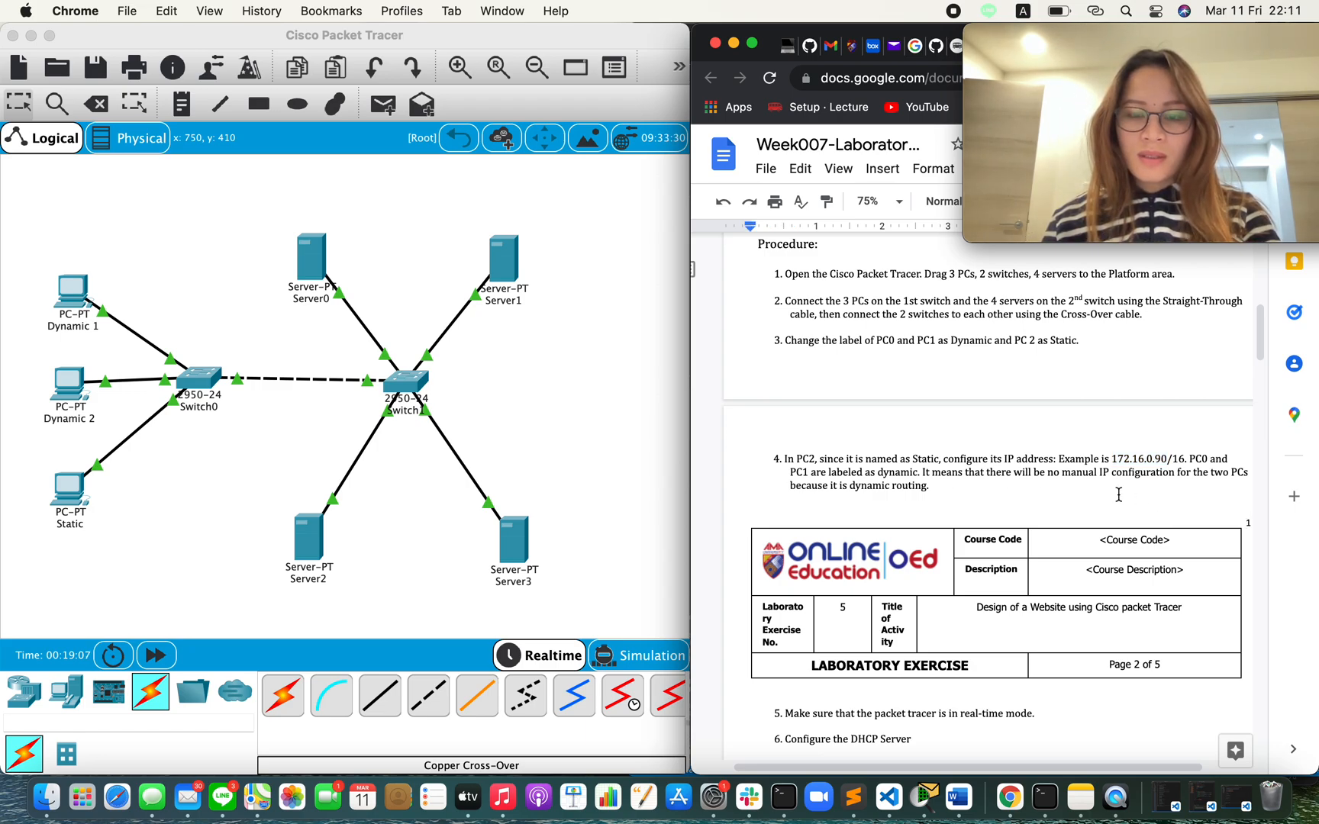
{"action": "scroll", "coordinate": [1119, 494], "scroll_direction": "right", "scroll_amount": 2}
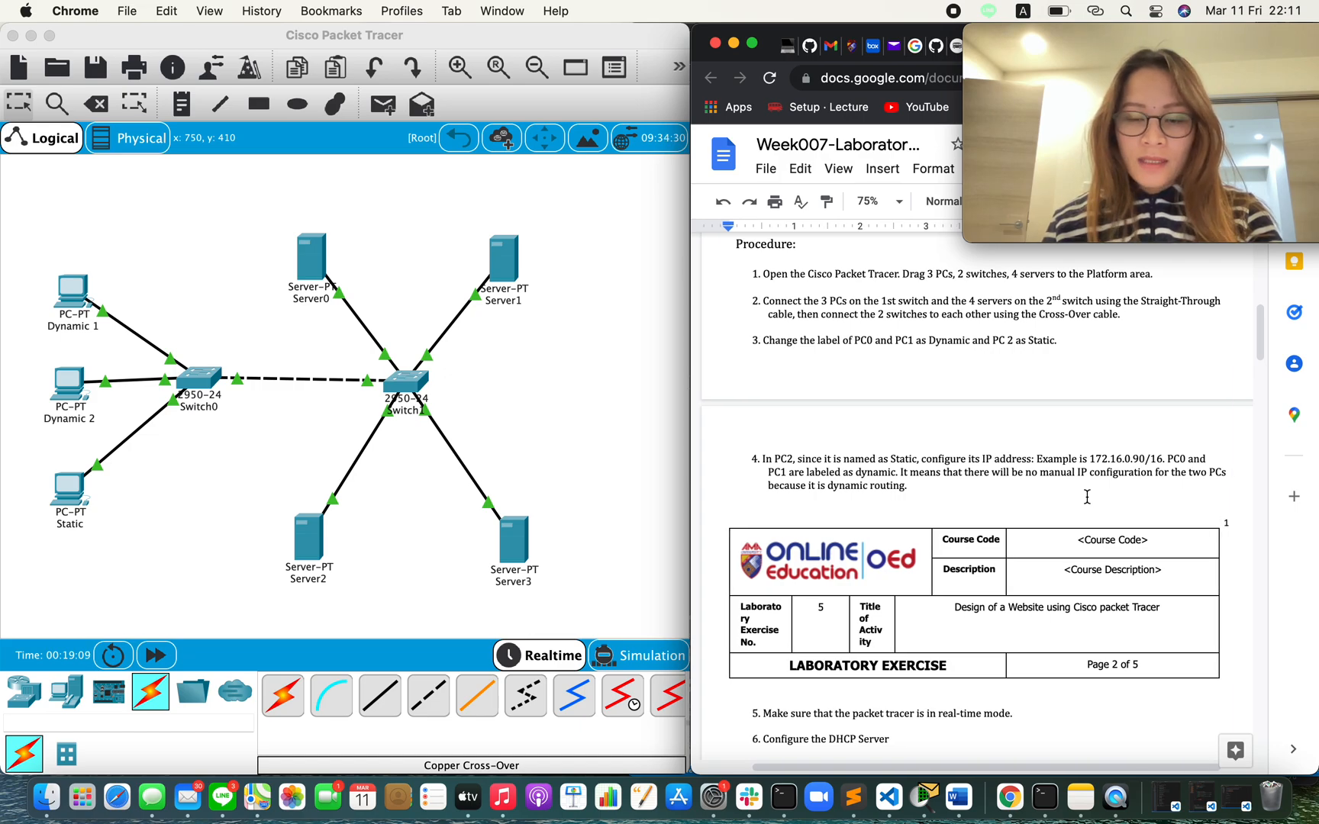
{"action": "scroll", "coordinate": [1087, 497], "scroll_direction": "left", "scroll_amount": 3}
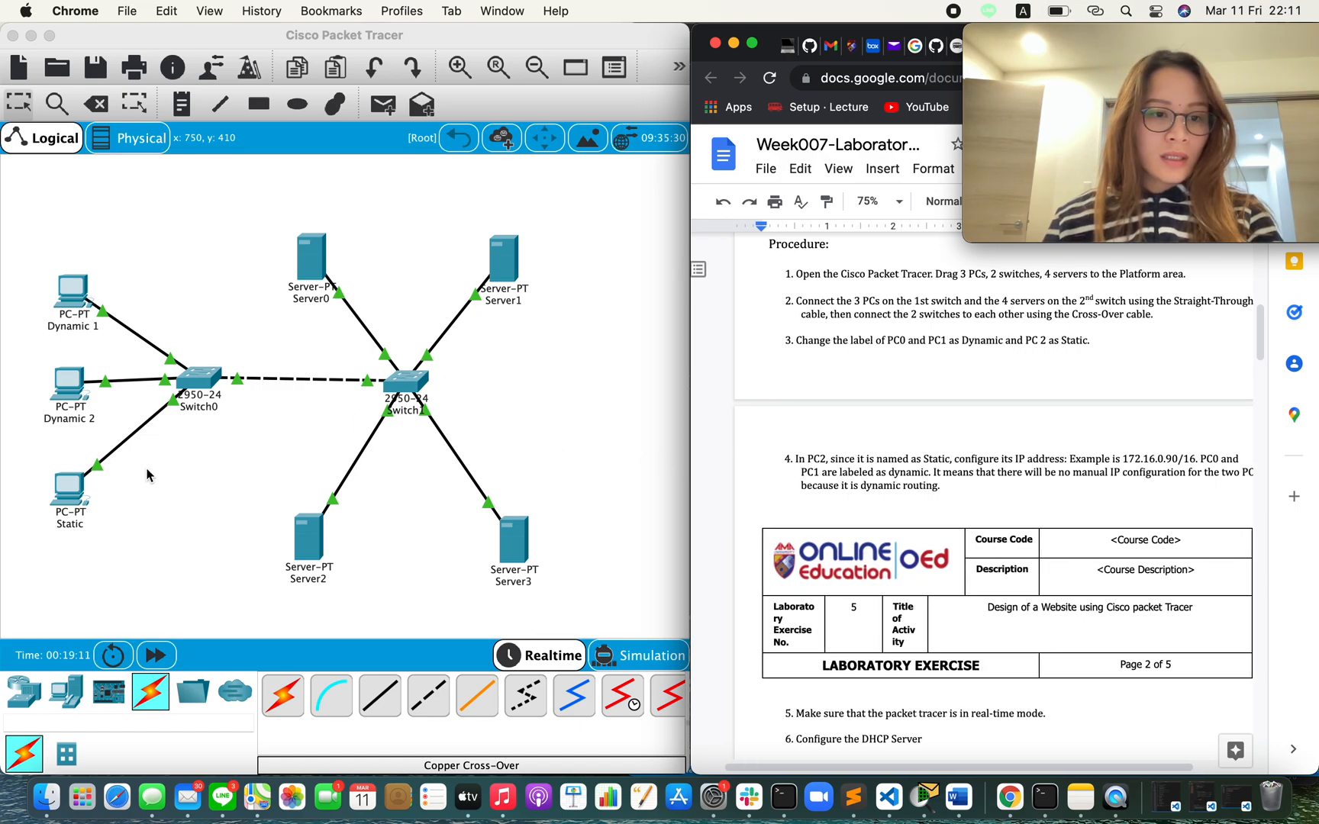
In Packet Tracer, set the Static PC's FastEthernet0 IP address to 172.16.0.90 with subnet mask 255.255.0.0, then close its window.
{"action": "left_click", "coordinate": [69, 490]}
{"action": "left_click", "coordinate": [636, 150]}
{"action": "left_click", "coordinate": [481, 225]}
{"action": "left_click", "coordinate": [624, 300]}
{"action": "type", "text": "172.16.0.90"}
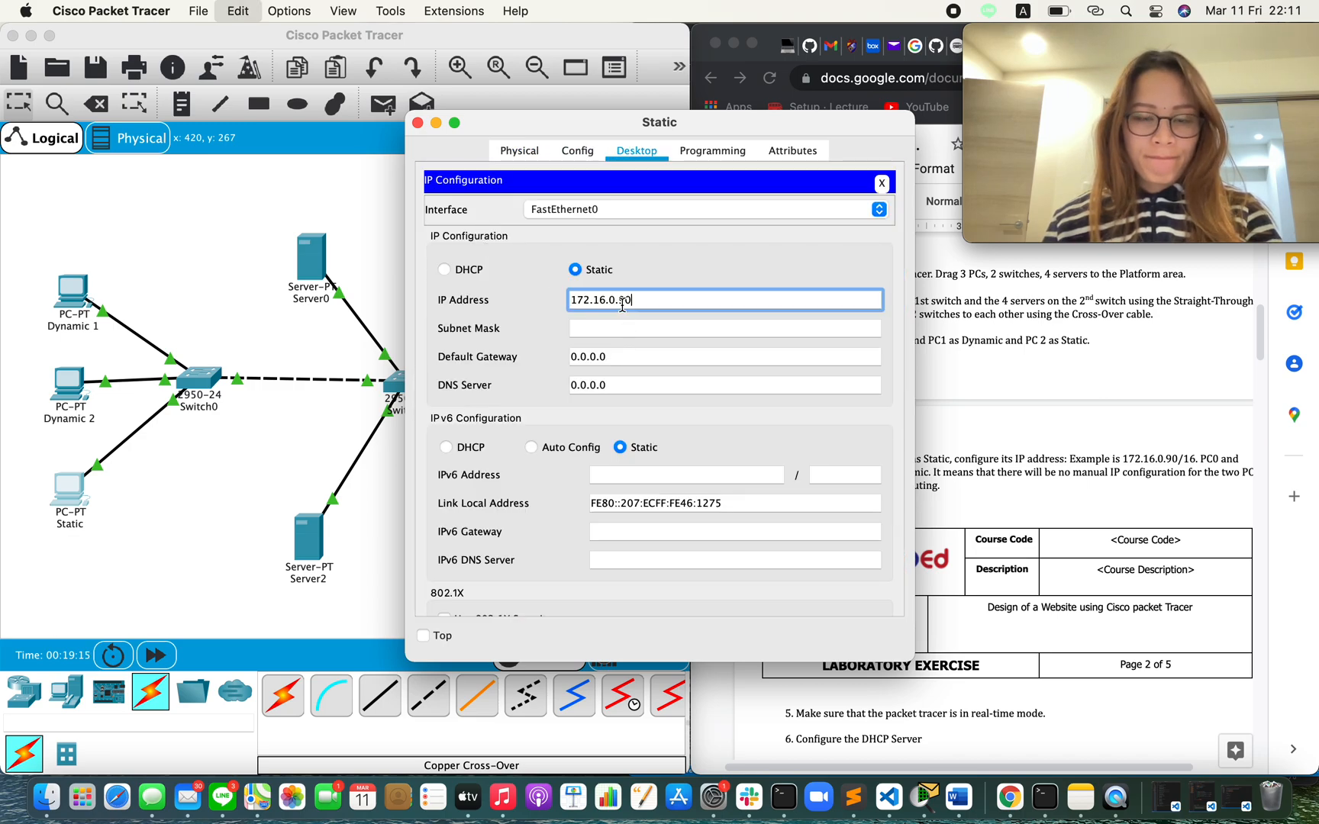
{"action": "left_click", "coordinate": [654, 330]}
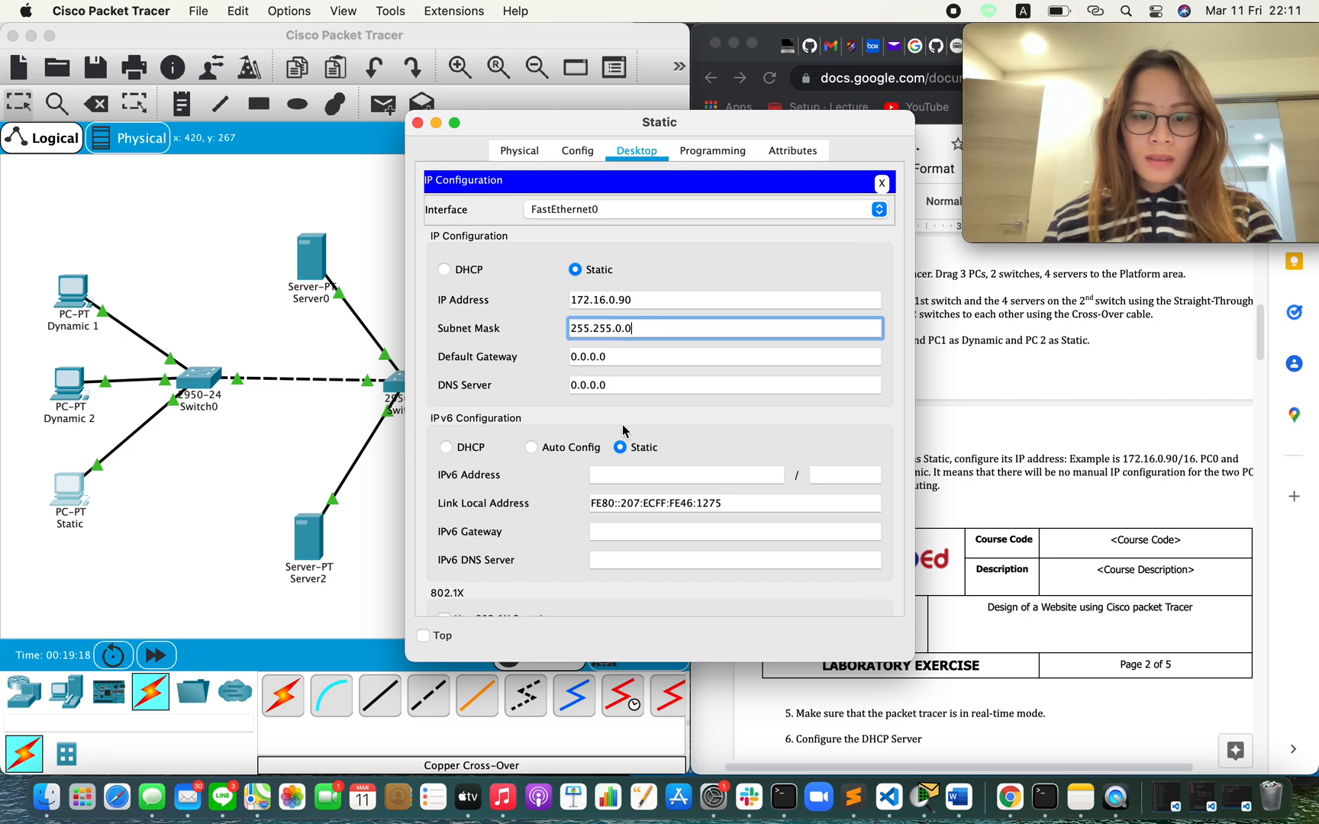
{"action": "left_click", "coordinate": [190, 552]}
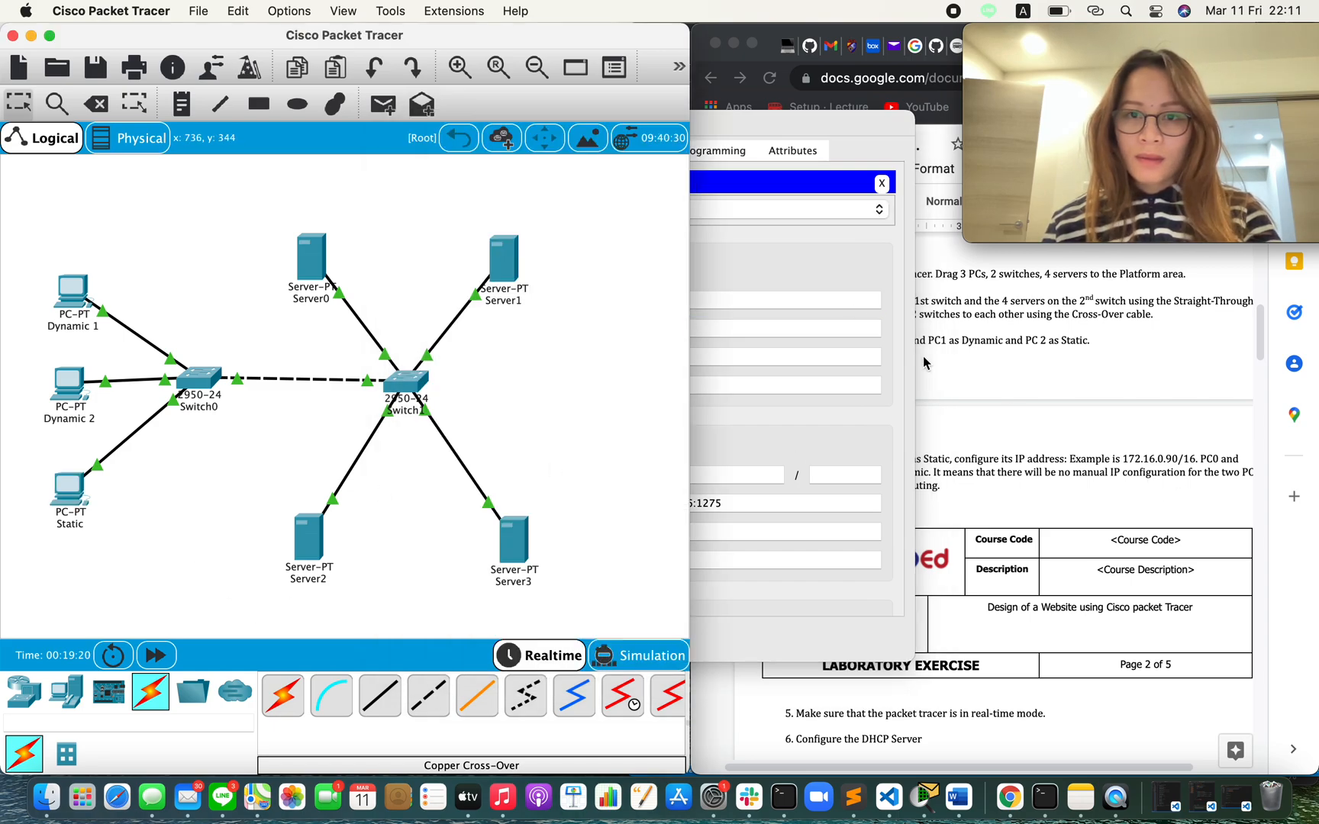
{"action": "left_click", "coordinate": [835, 317]}
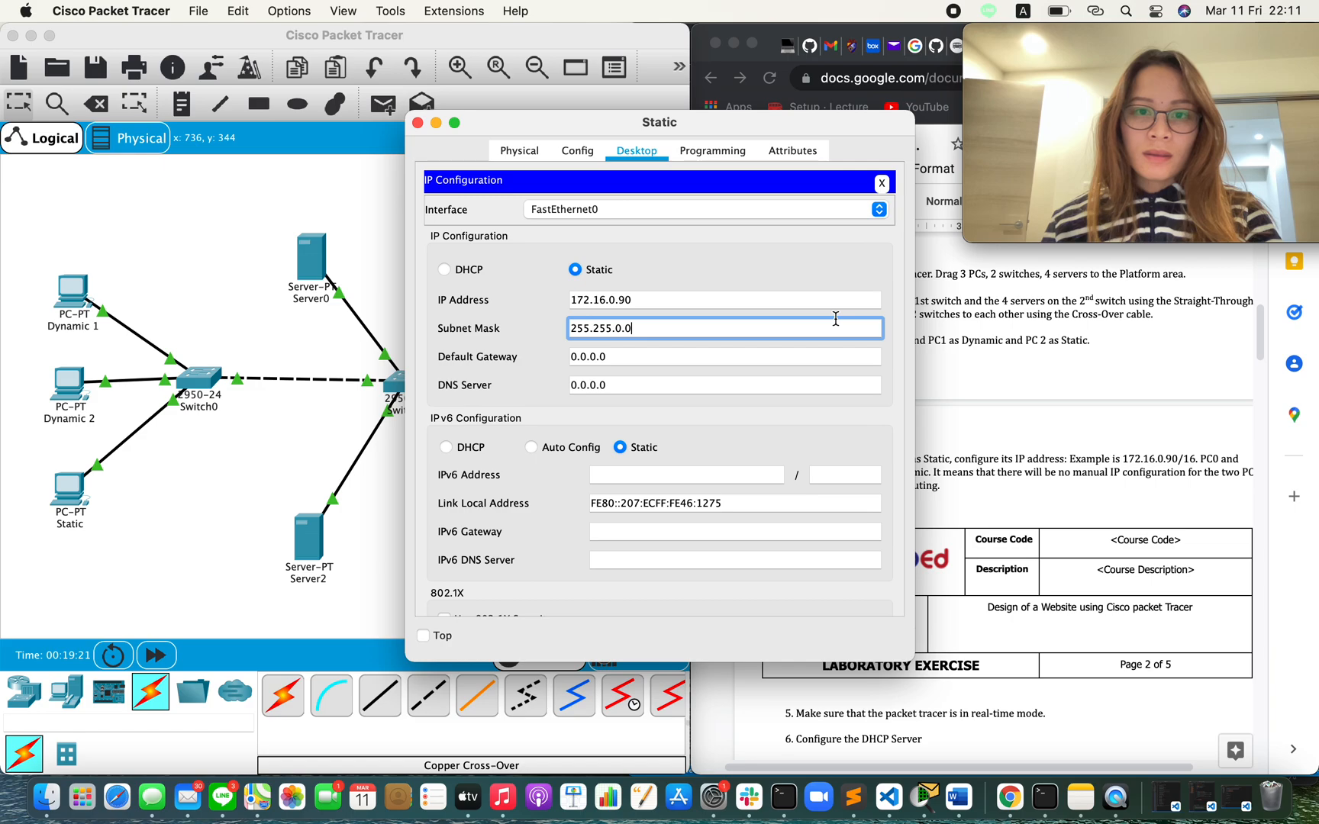
{"action": "left_click", "coordinate": [420, 124]}
Put the network in Realtime mode as item 5 requires, and read the DHCP server configuration instructions in the lab document.
{"action": "scroll", "coordinate": [870, 491], "scroll_direction": "down", "scroll_amount": 5}
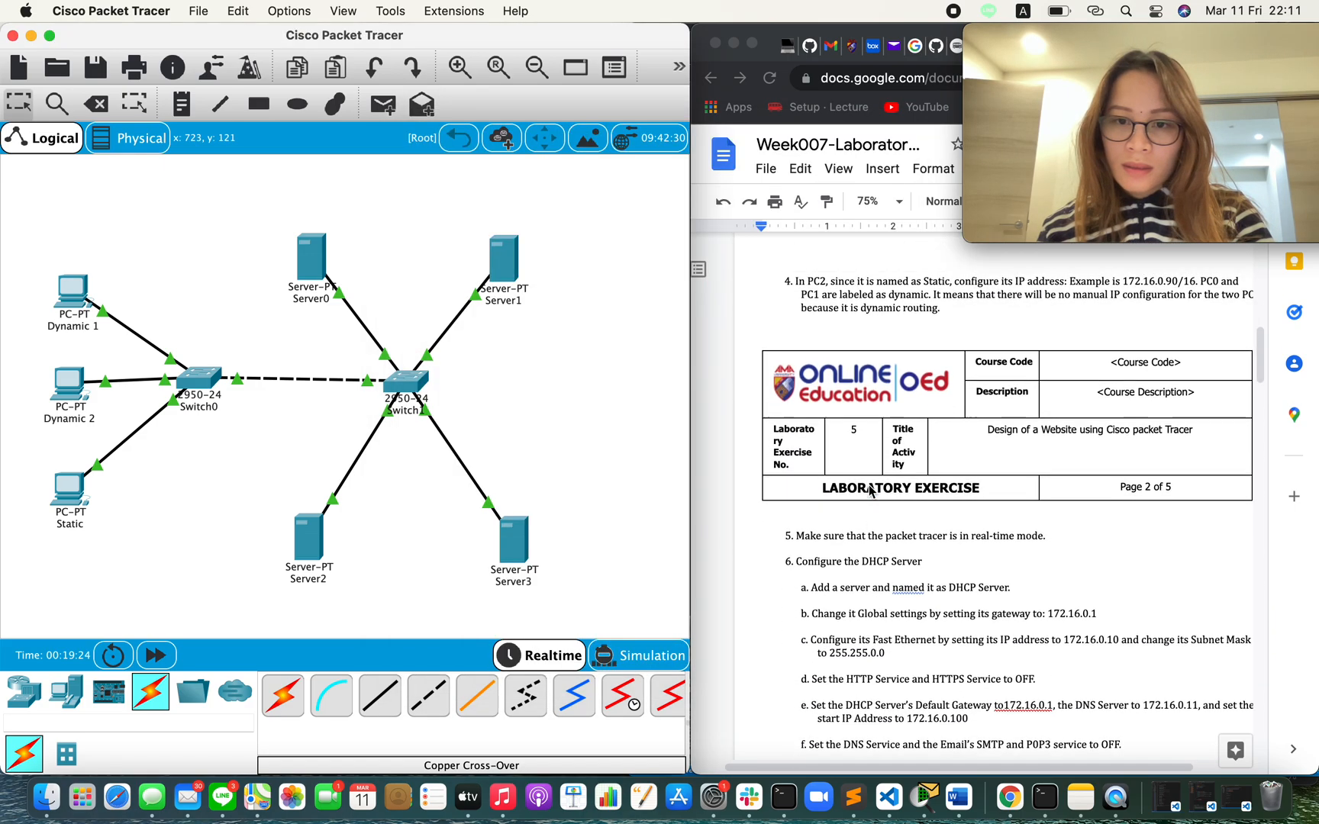
{"action": "scroll", "coordinate": [870, 490], "scroll_direction": "down", "scroll_amount": 3}
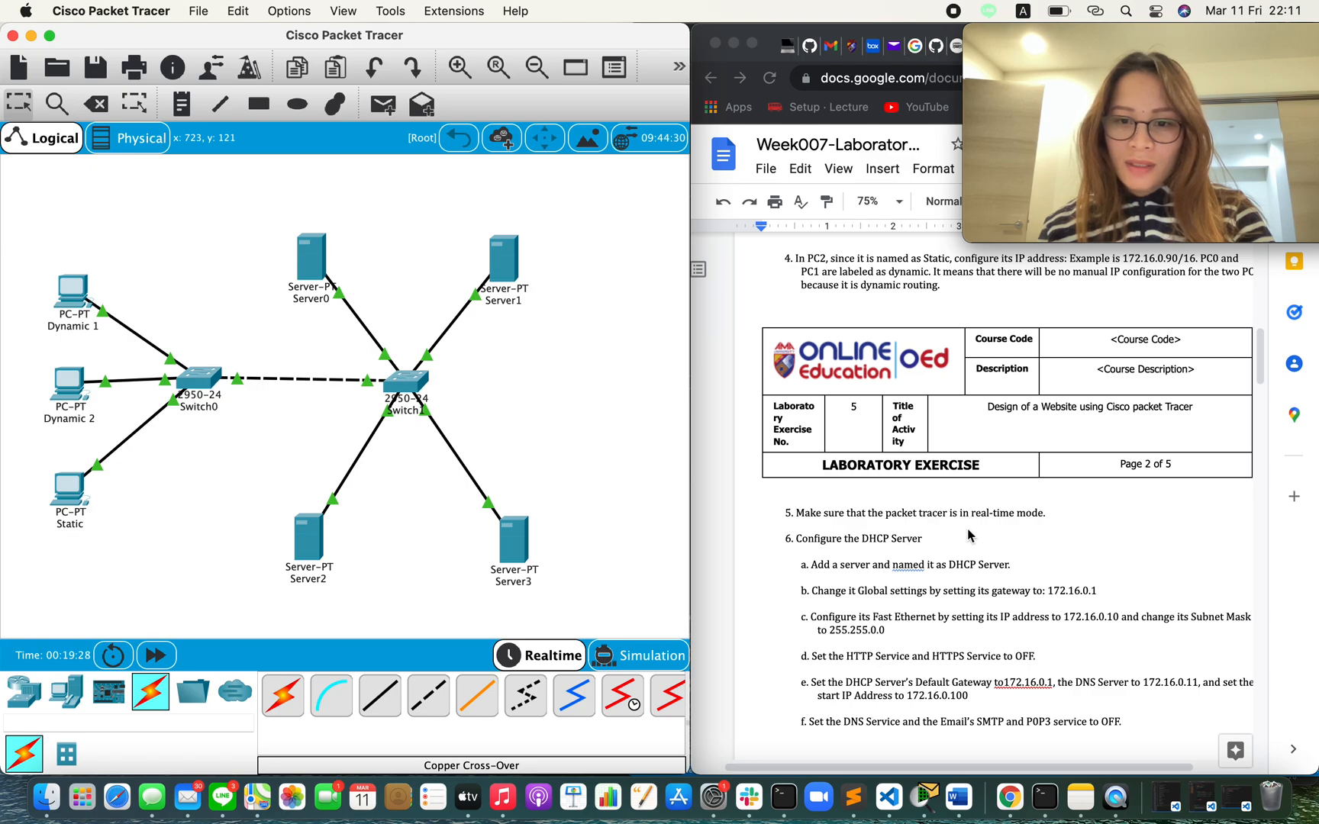
{"action": "scroll", "coordinate": [992, 539], "scroll_direction": "down", "scroll_amount": 1}
{"action": "left_click", "coordinate": [545, 662]}
{"action": "scroll", "coordinate": [915, 486], "scroll_direction": "down", "scroll_amount": 2}
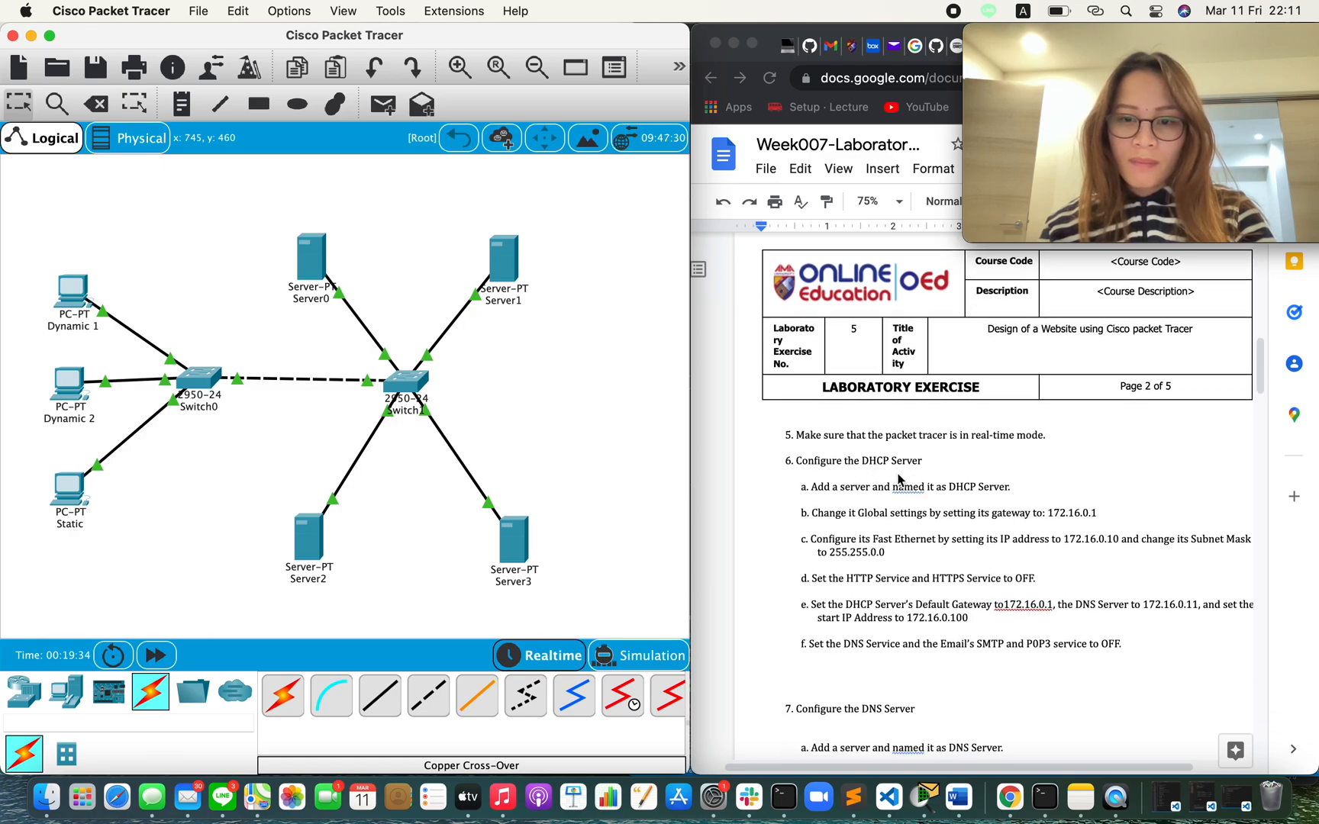
{"action": "scroll", "coordinate": [889, 479], "scroll_direction": "down", "scroll_amount": 1}
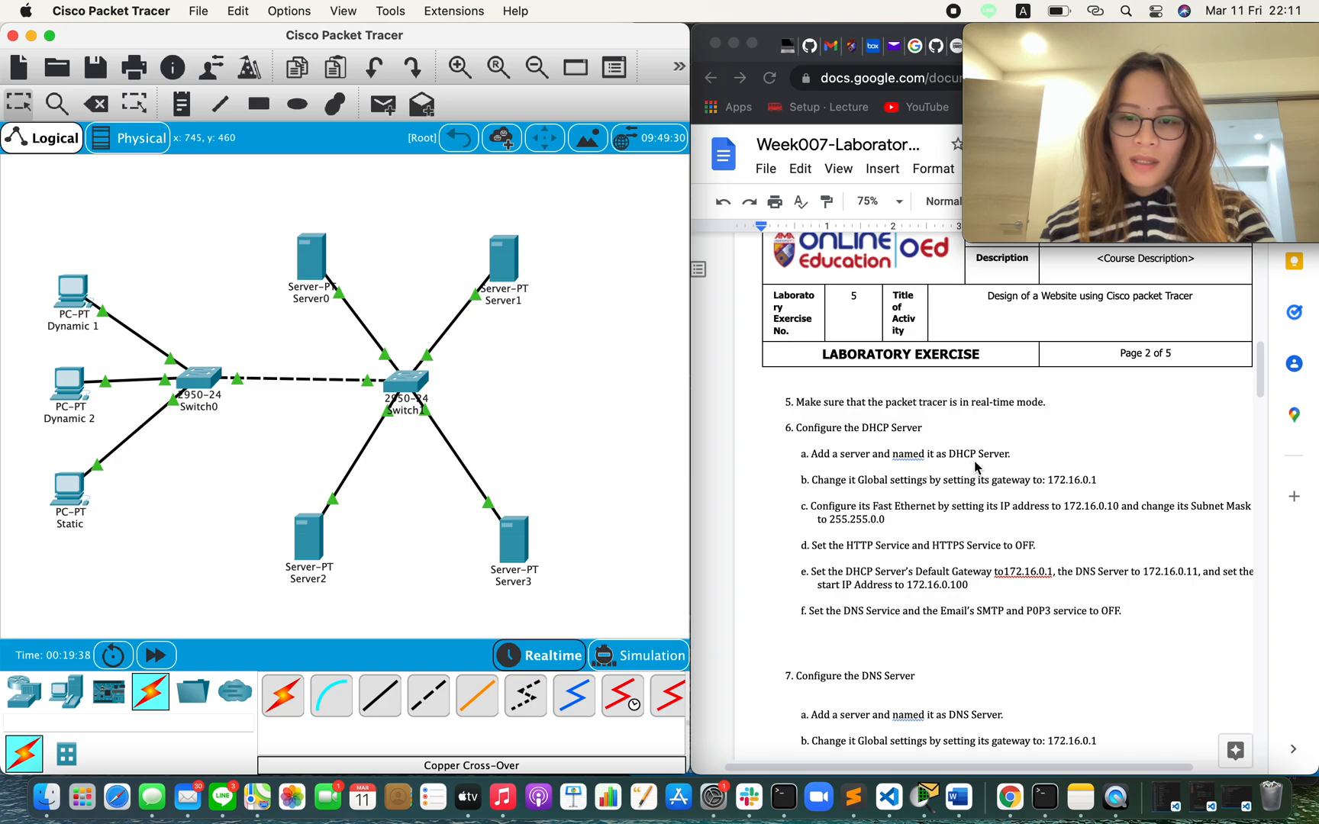
Rename Server0 to DHCP Server, using the name given in item 6a of the lab document.
{"action": "left_click_drag", "start_coordinate": [1013, 454], "coordinate": [937, 453]}
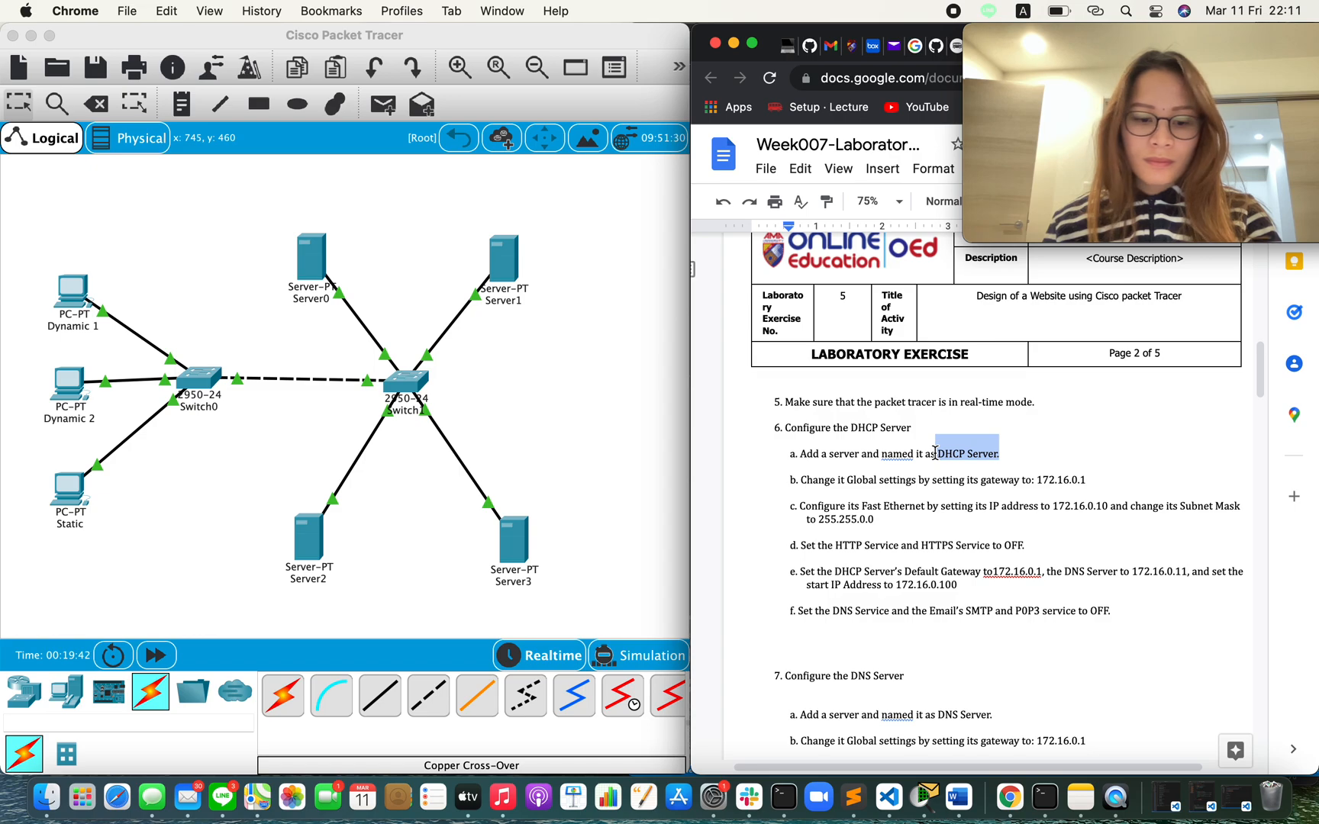
{"action": "left_click", "coordinate": [310, 298]}
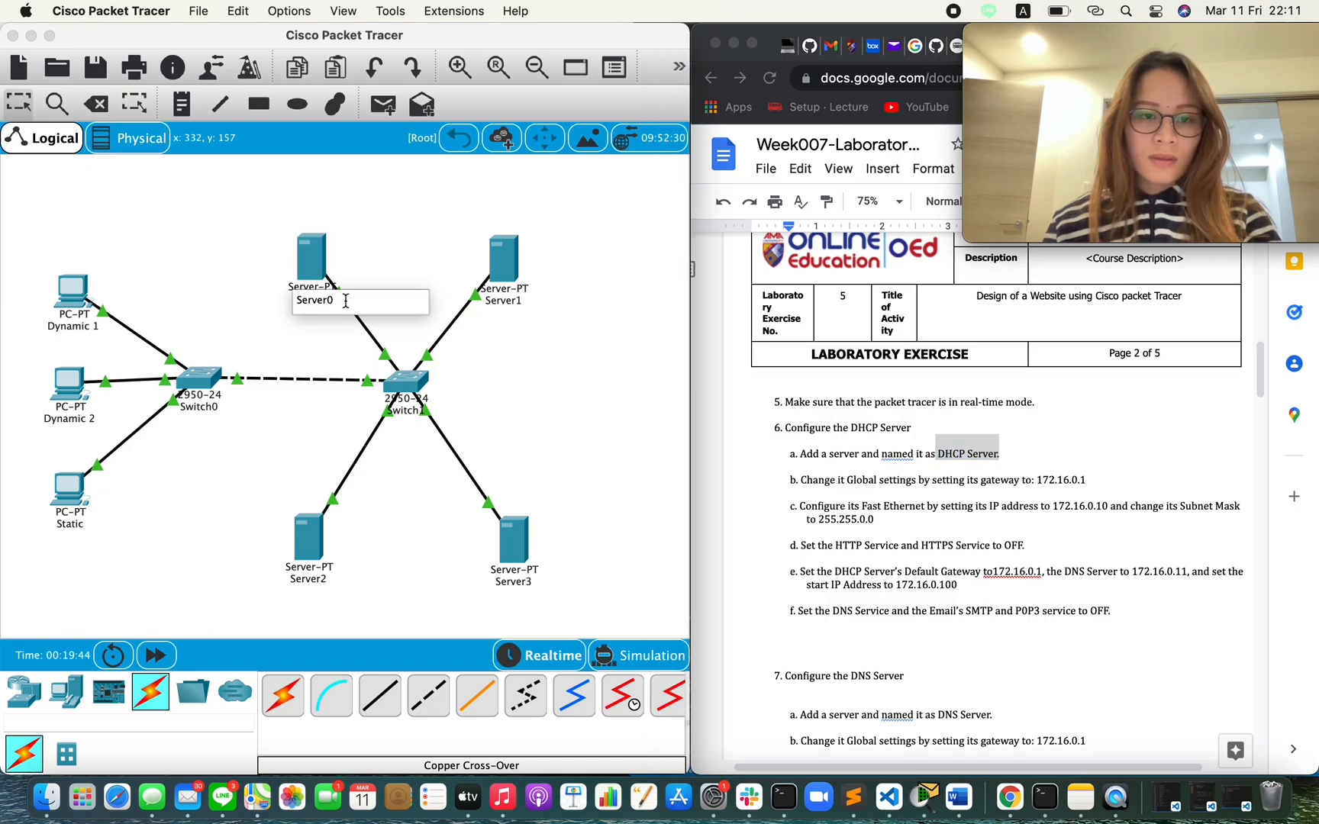
{"action": "left_click_drag", "start_coordinate": [347, 300], "coordinate": [252, 304]}
{"action": "key", "text": "super+v"}
{"action": "key", "text": "BackSpace"}
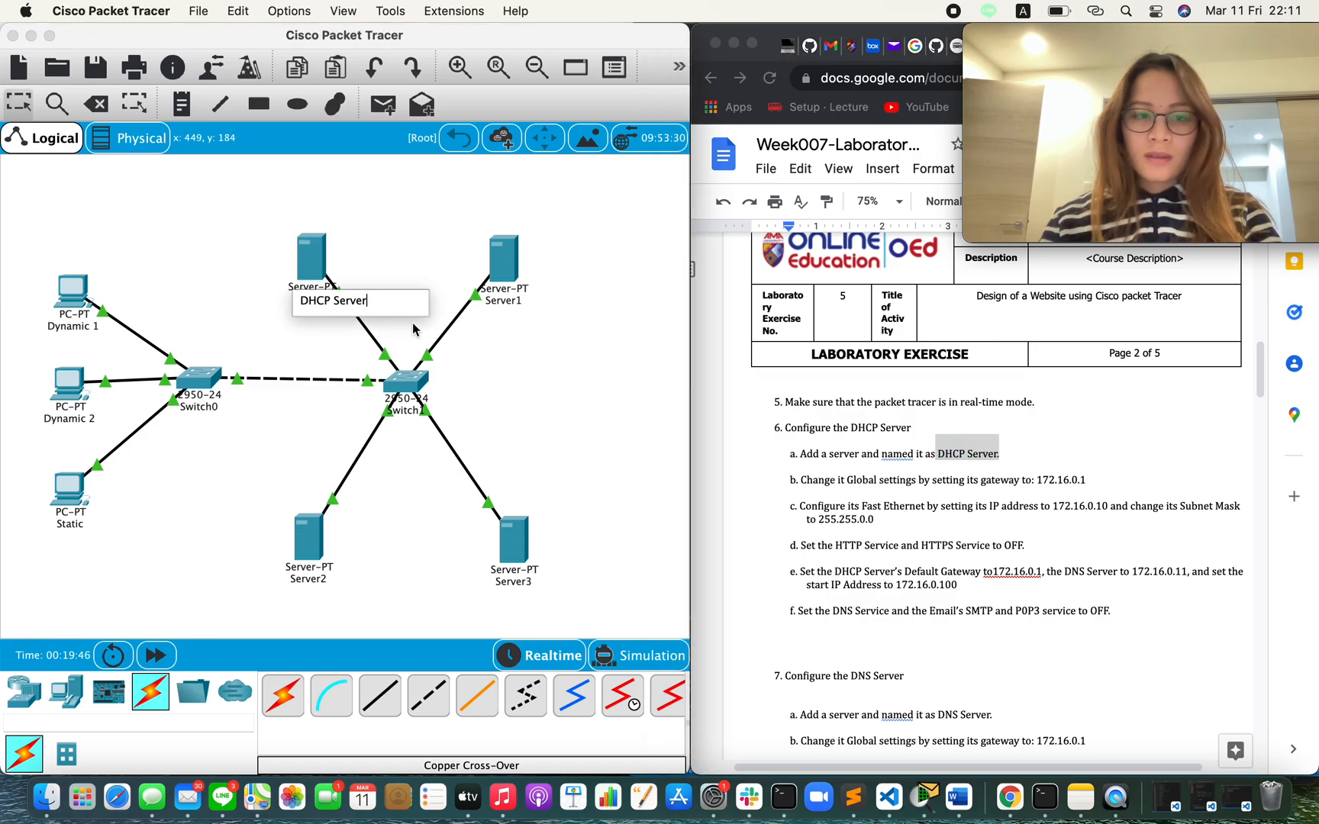
{"action": "left_click", "coordinate": [640, 426]}
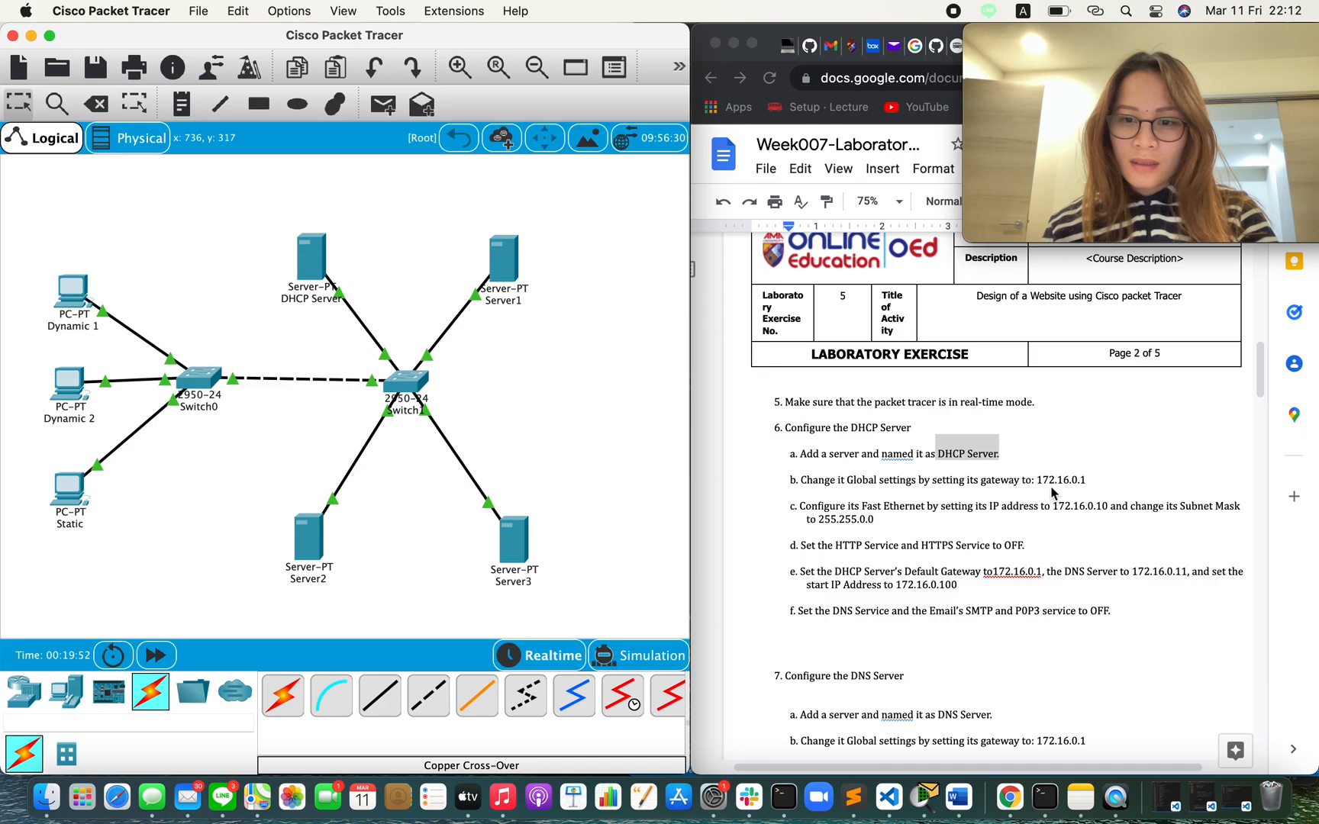
Copy the gateway address 172.16.0.1 from item 6b of the lab document and open the DHCP Server's global settings in Packet Tracer.
{"action": "left_click", "coordinate": [1084, 482]}
{"action": "left_click_drag", "start_coordinate": [1099, 479], "coordinate": [1035, 477]}
{"action": "key", "text": "super+c"}
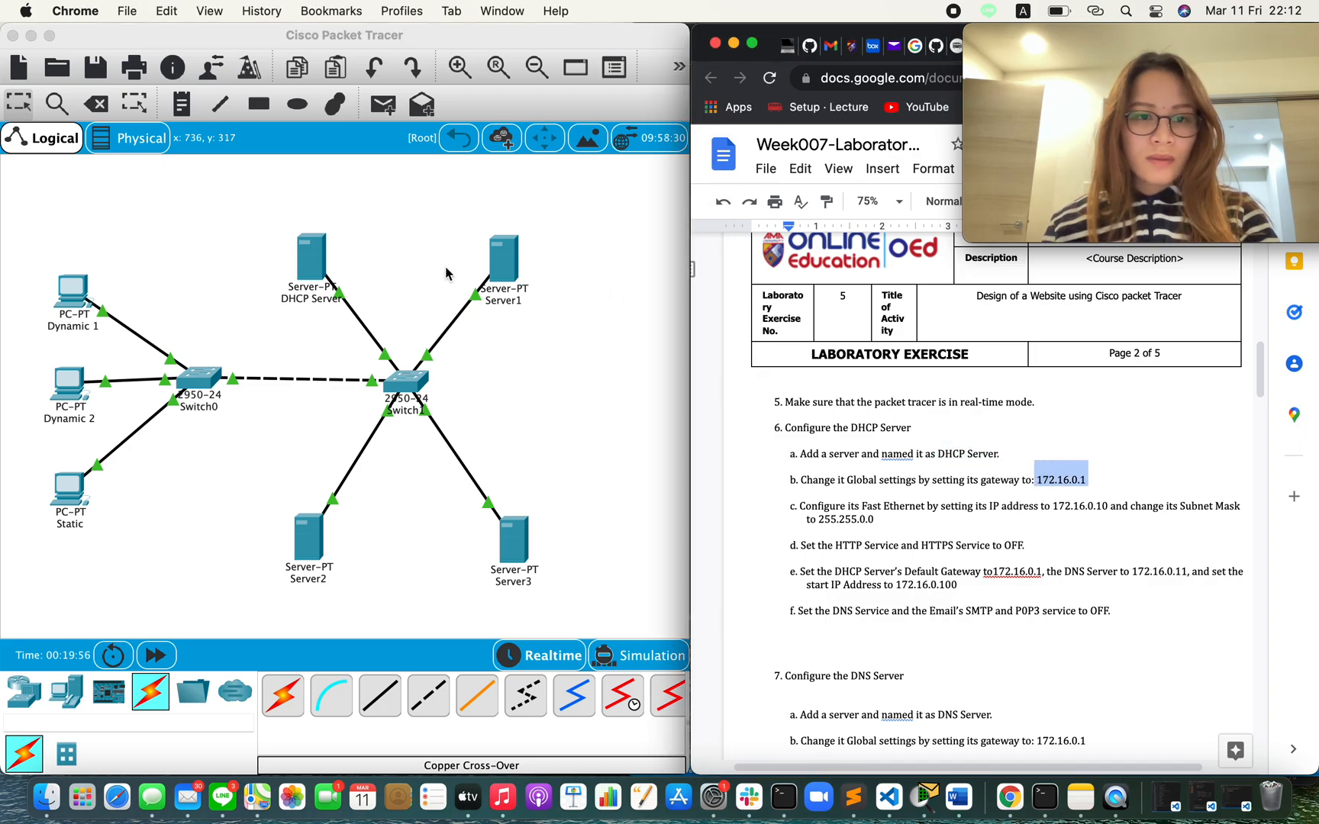
{"action": "left_click", "coordinate": [309, 263]}
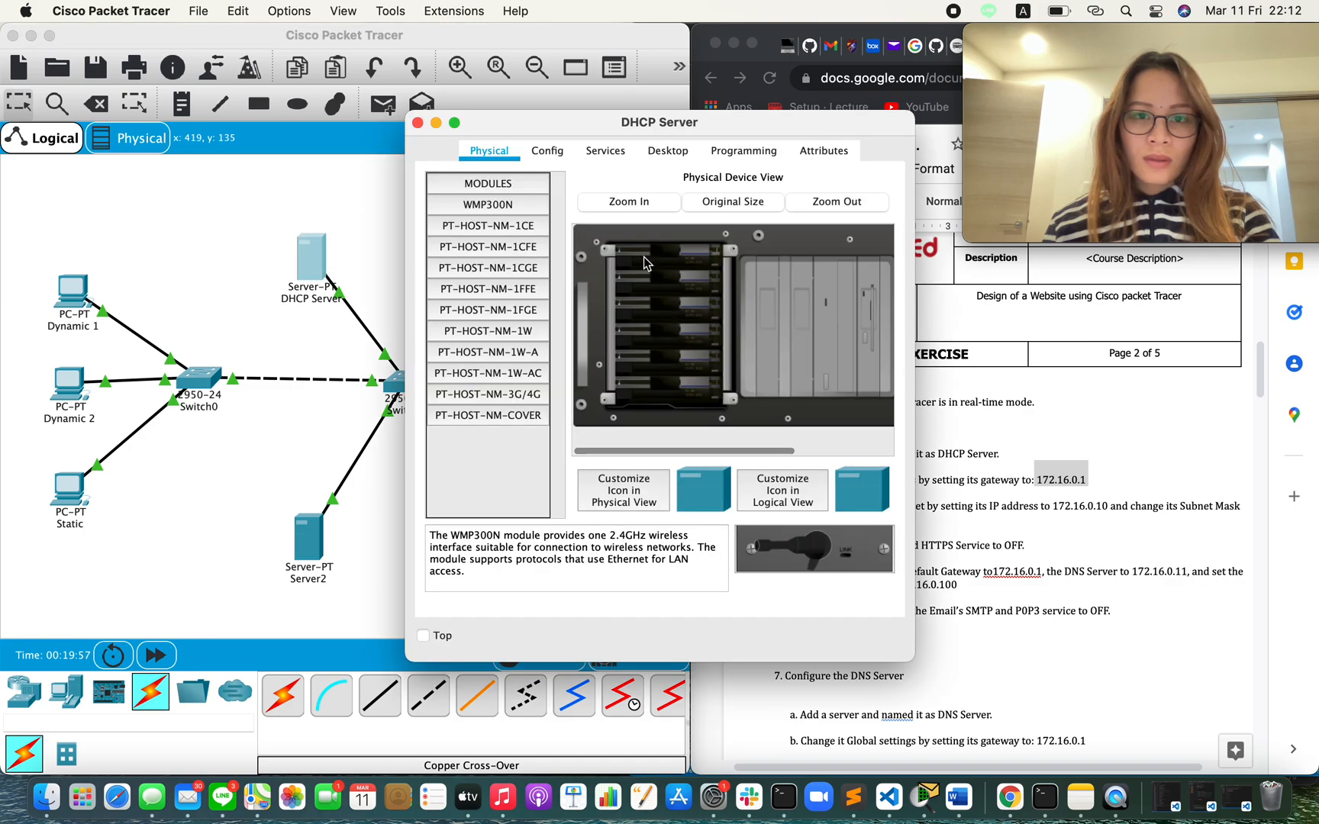
{"action": "left_click", "coordinate": [547, 150]}
Try to paste the copied address 172.16.0.1 as the DHCP Server's IPv4 gateway.
{"action": "left_click", "coordinate": [736, 322]}
{"action": "key", "text": "super+v"}
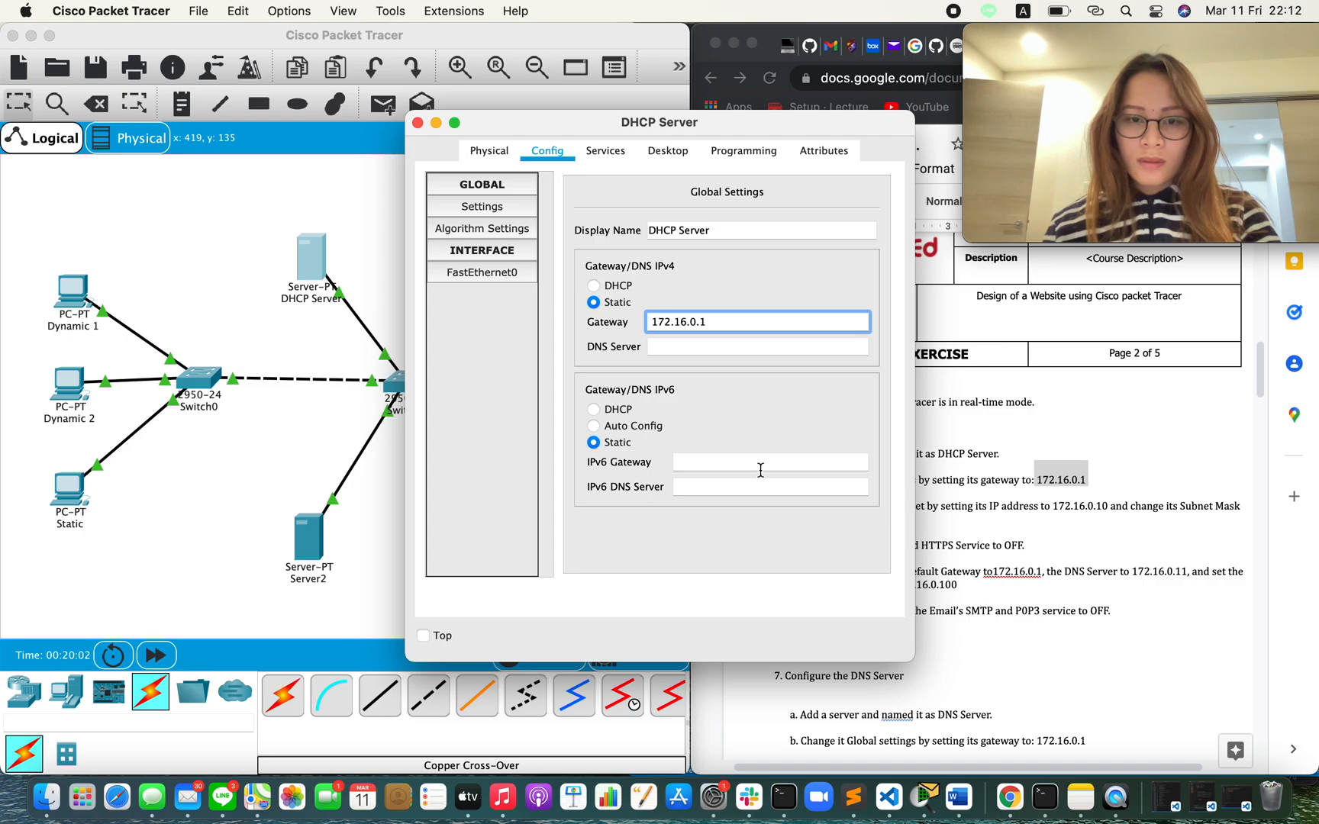
{"action": "key", "text": "Return"}
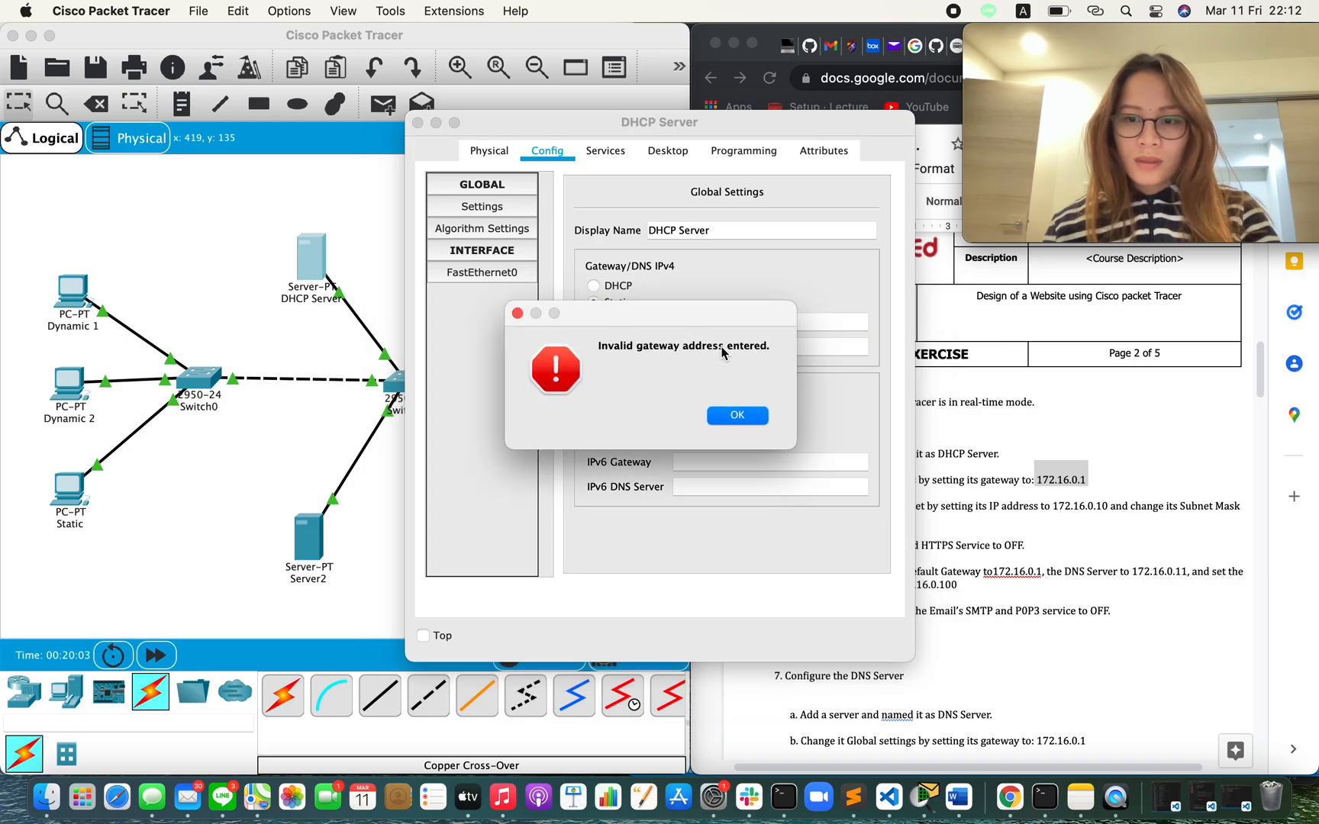
{"action": "left_click", "coordinate": [737, 421]}
{"action": "left_click", "coordinate": [688, 321]}
{"action": "key", "text": "super+v"}
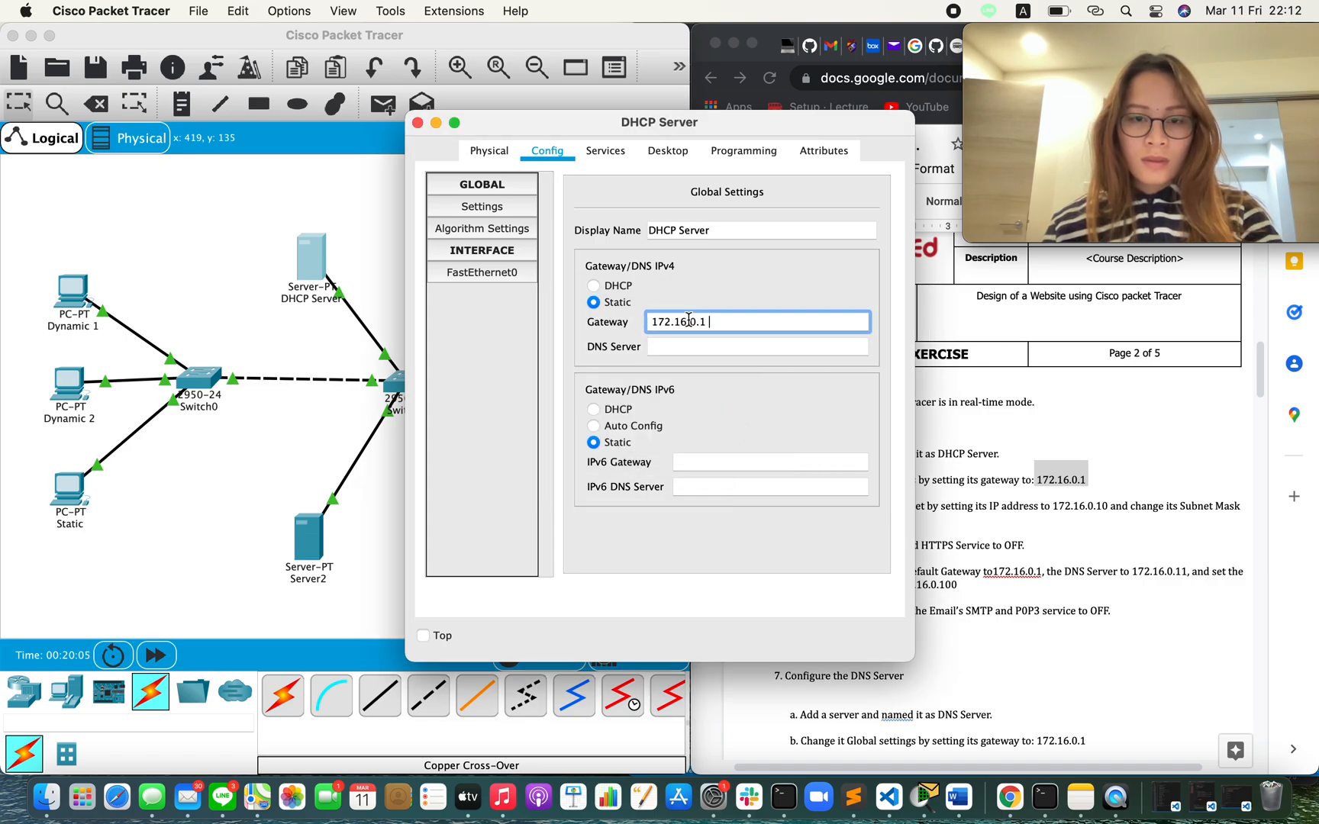
{"action": "key", "text": "Return"}
{"action": "left_click", "coordinate": [728, 420]}
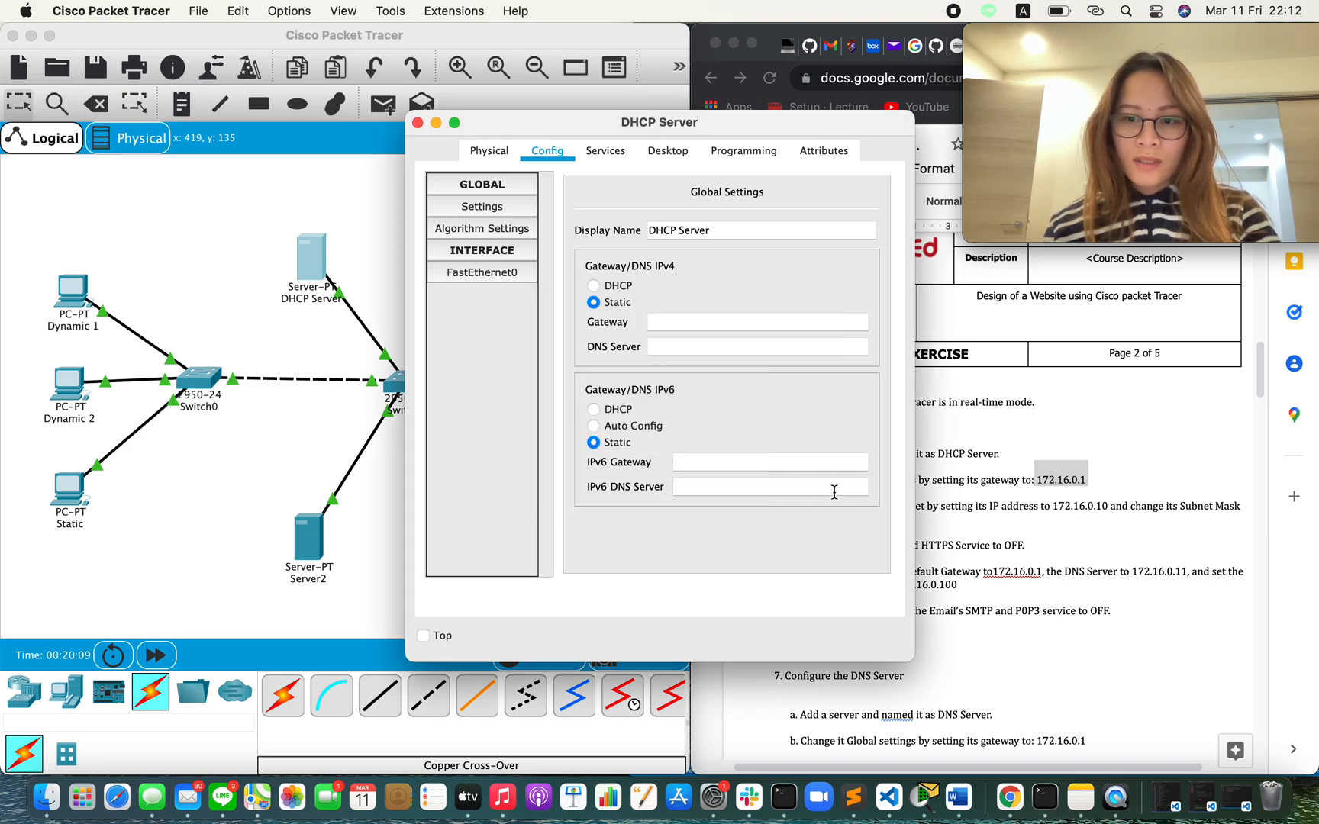
Set the DHCP Server's IPv4 gateway to 172.16.0.1 and close its window.
{"action": "left_click", "coordinate": [686, 321]}
{"action": "type", "text": "1"}
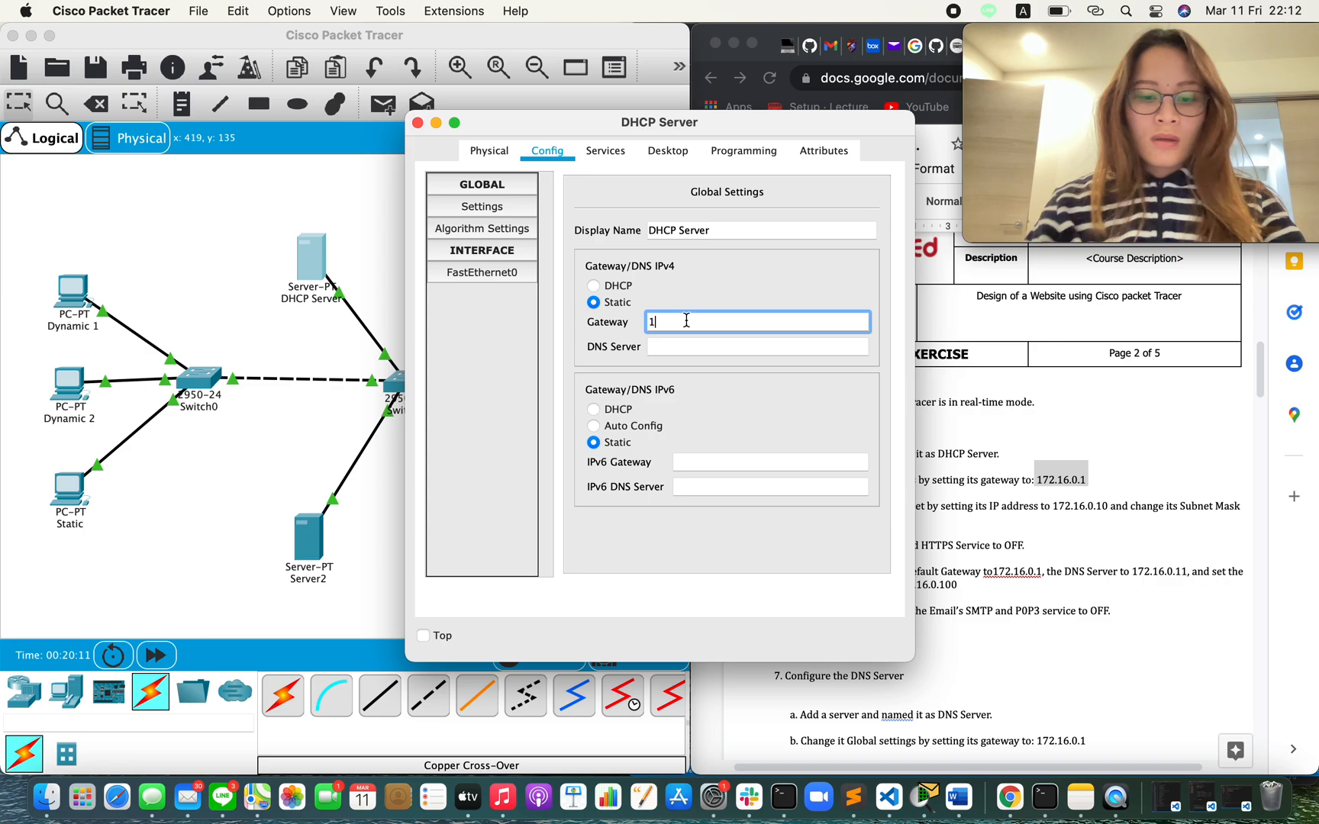
{"action": "type", "text": "72.1"}
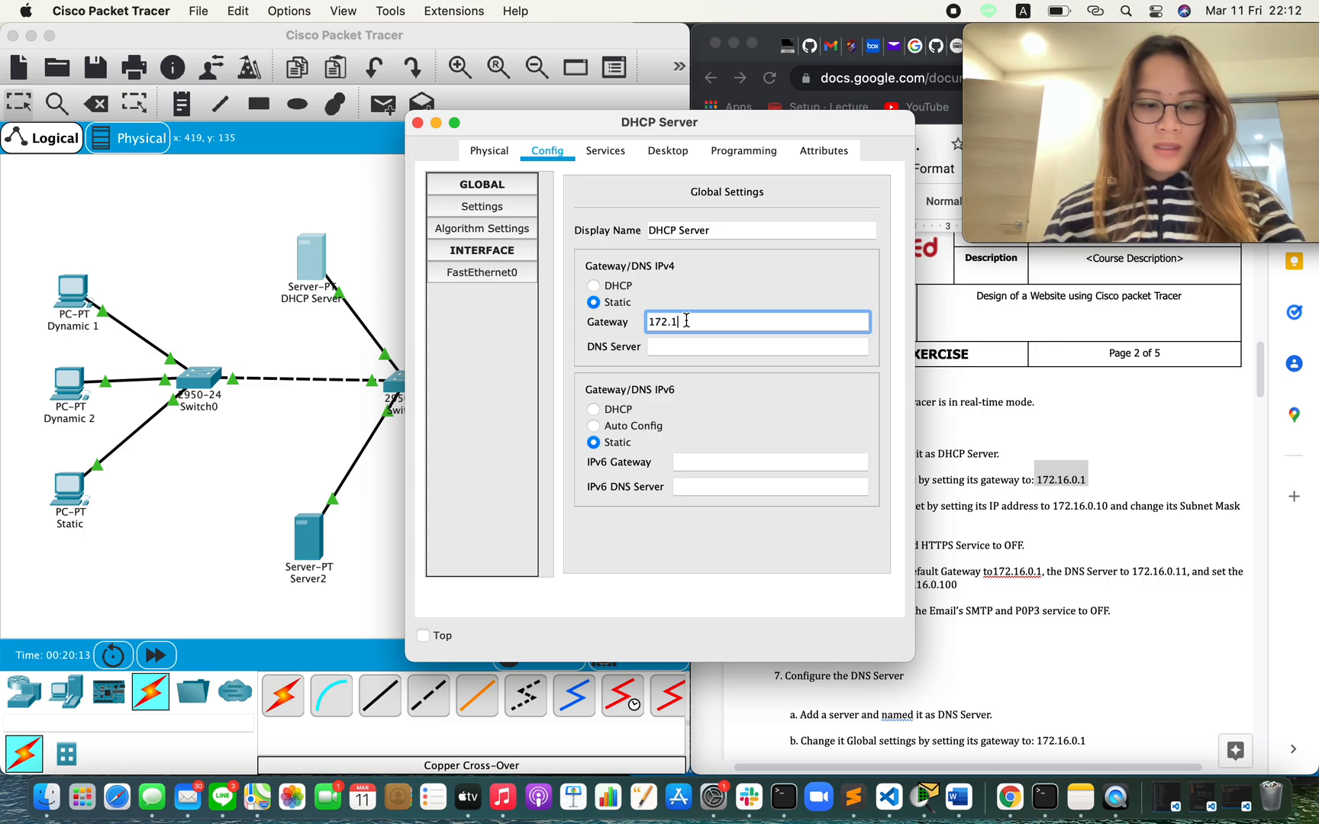
{"action": "type", "text": "6"}
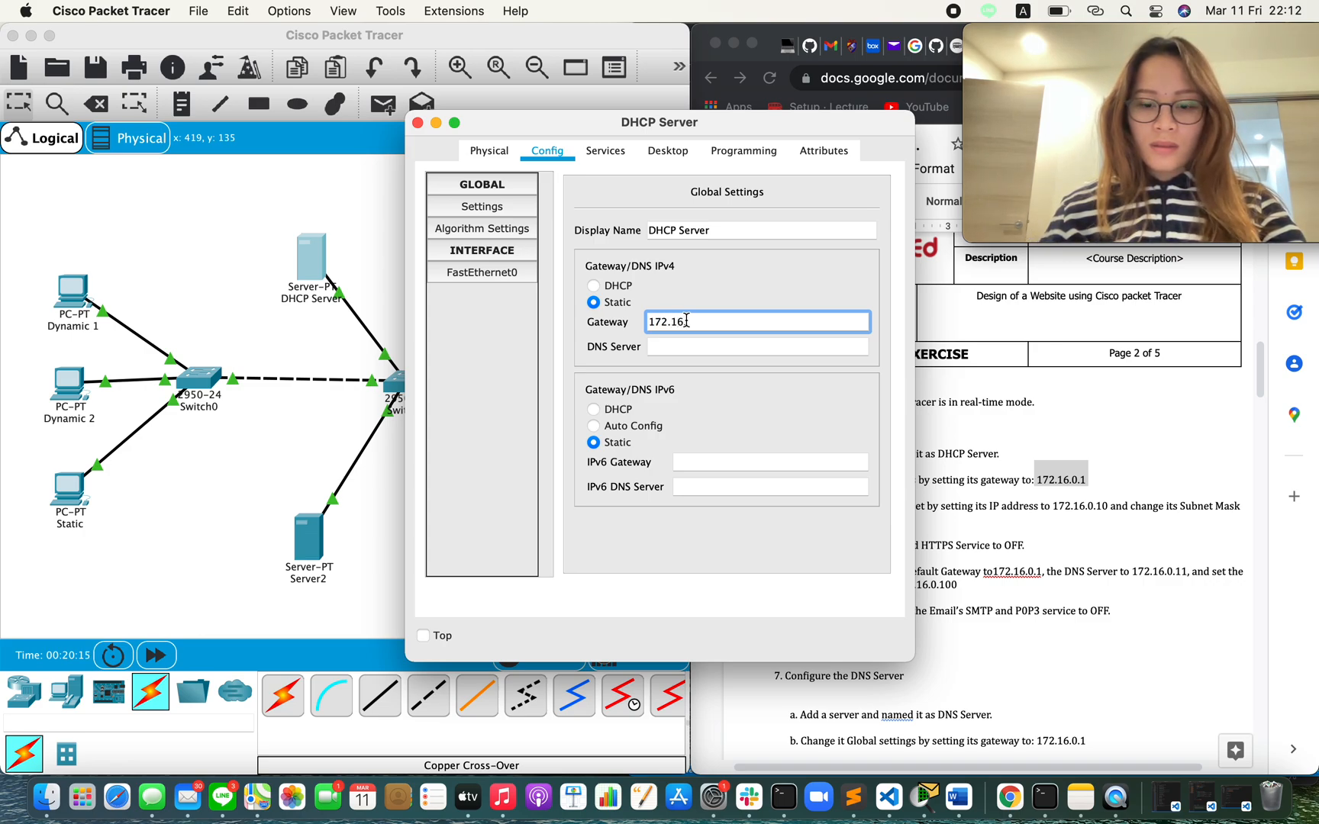
{"action": "type", "text": ".0.1"}
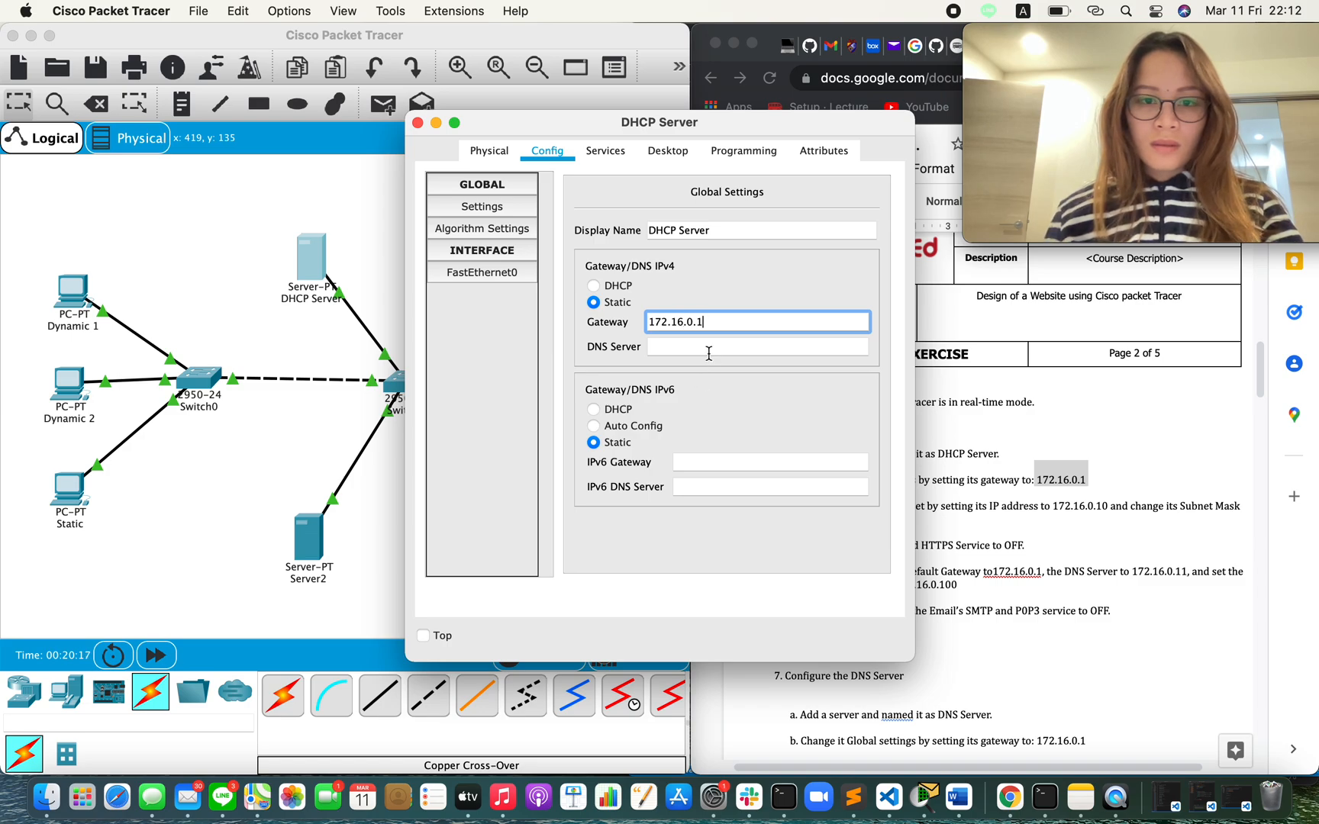
{"action": "left_click", "coordinate": [738, 420]}
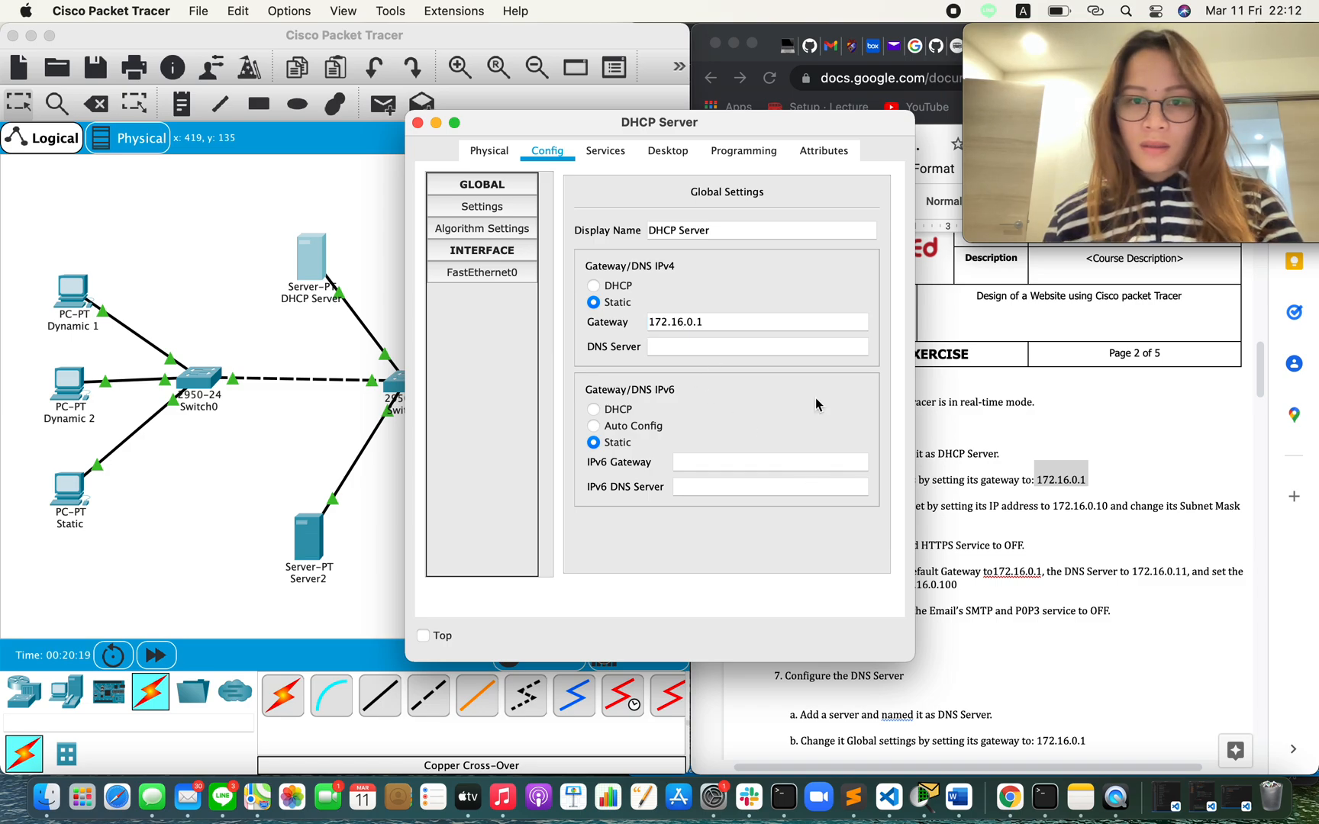
{"action": "left_click", "coordinate": [418, 122]}
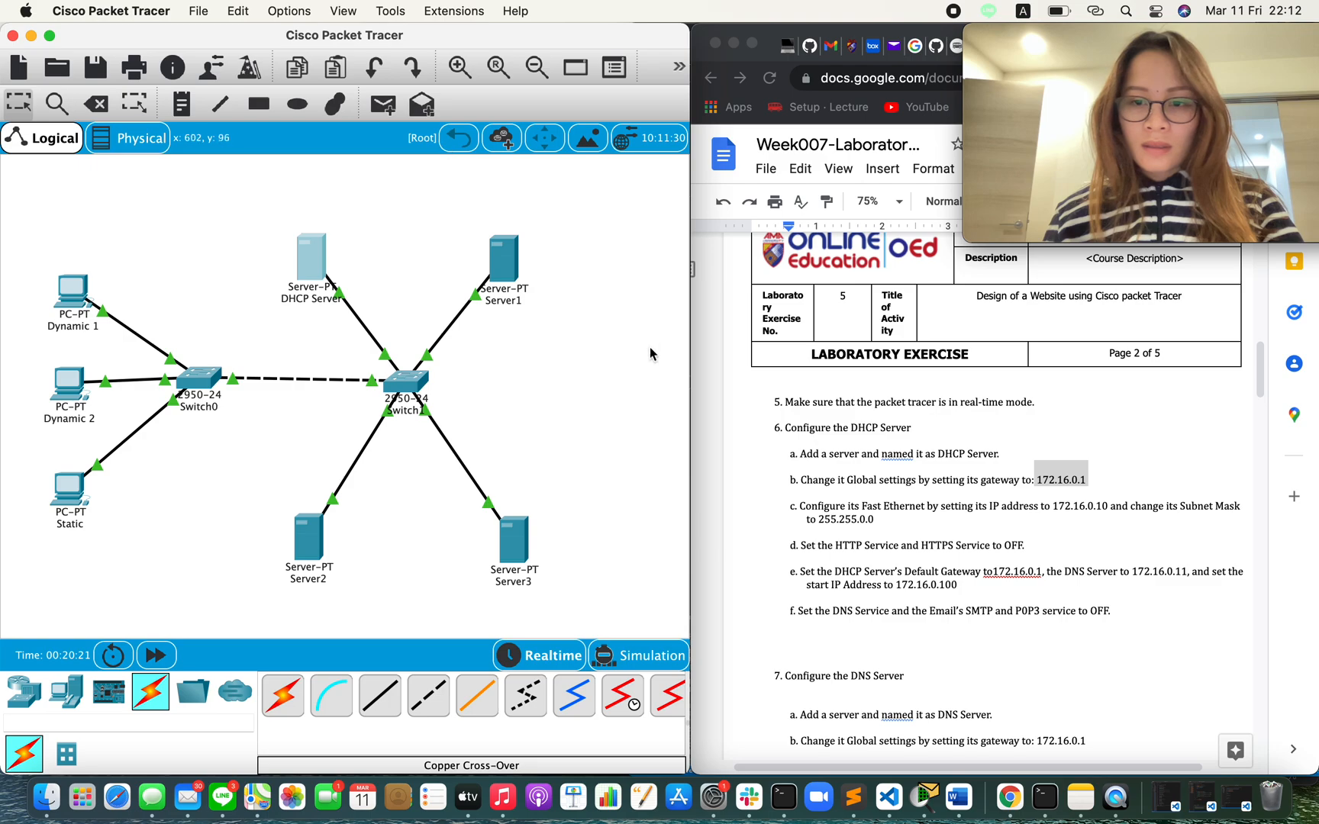
Reopen the DHCP Server and set its FastEthernet0 IP address to 172.16.0.11 with subnet mask 255.255.0.0, reusing the gateway address as a base.
{"action": "scroll", "coordinate": [914, 488], "scroll_direction": "down", "scroll_amount": 2}
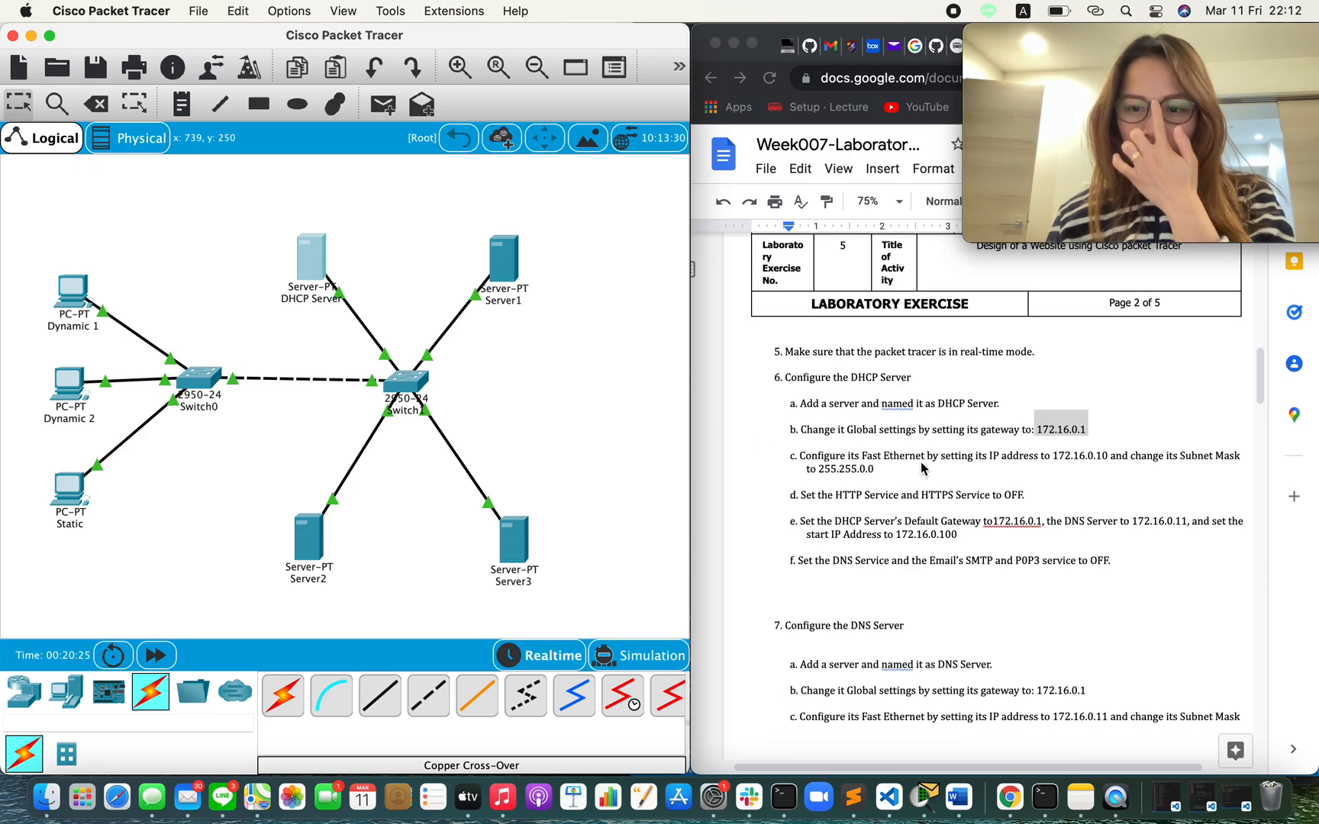
{"action": "left_click", "coordinate": [309, 255]}
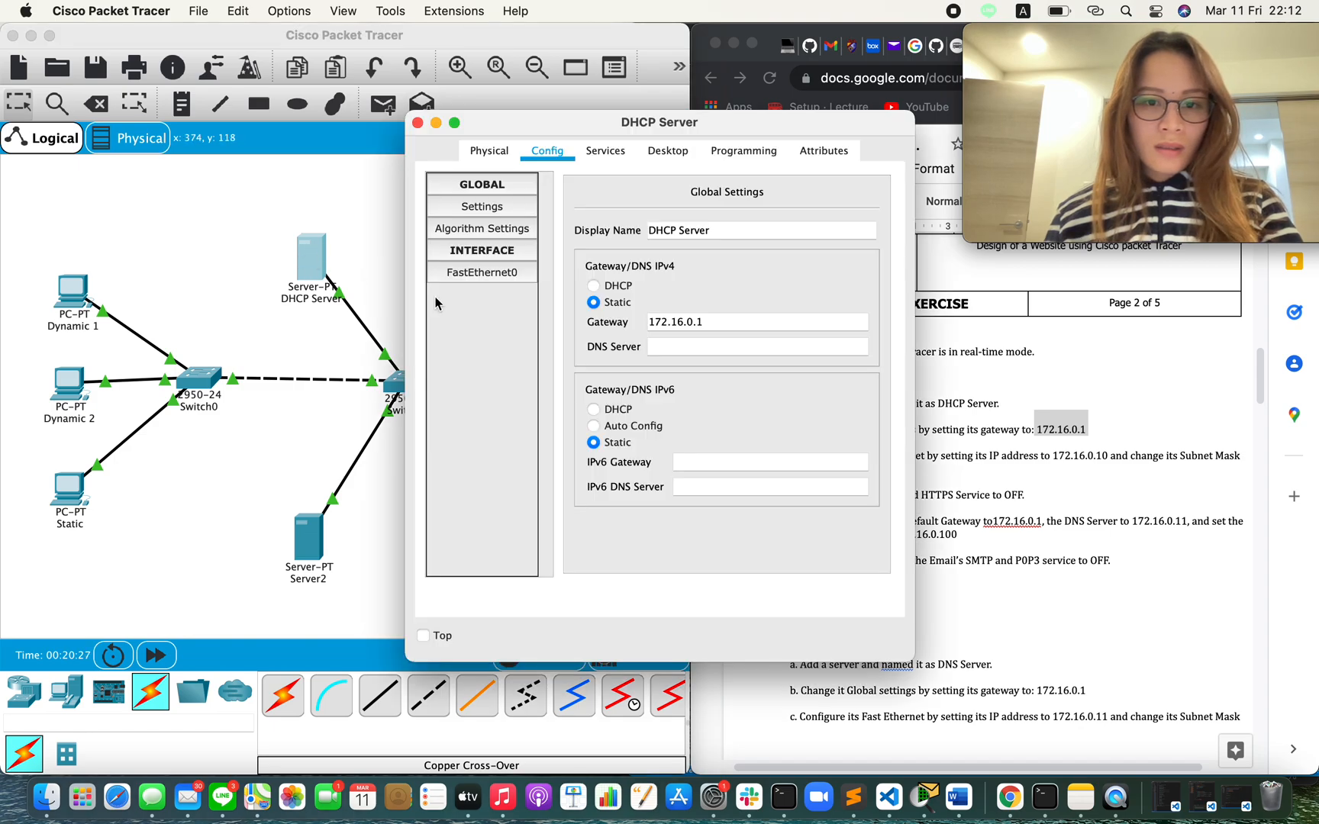
{"action": "double_click", "coordinate": [710, 322]}
{"action": "key", "text": "super+c"}
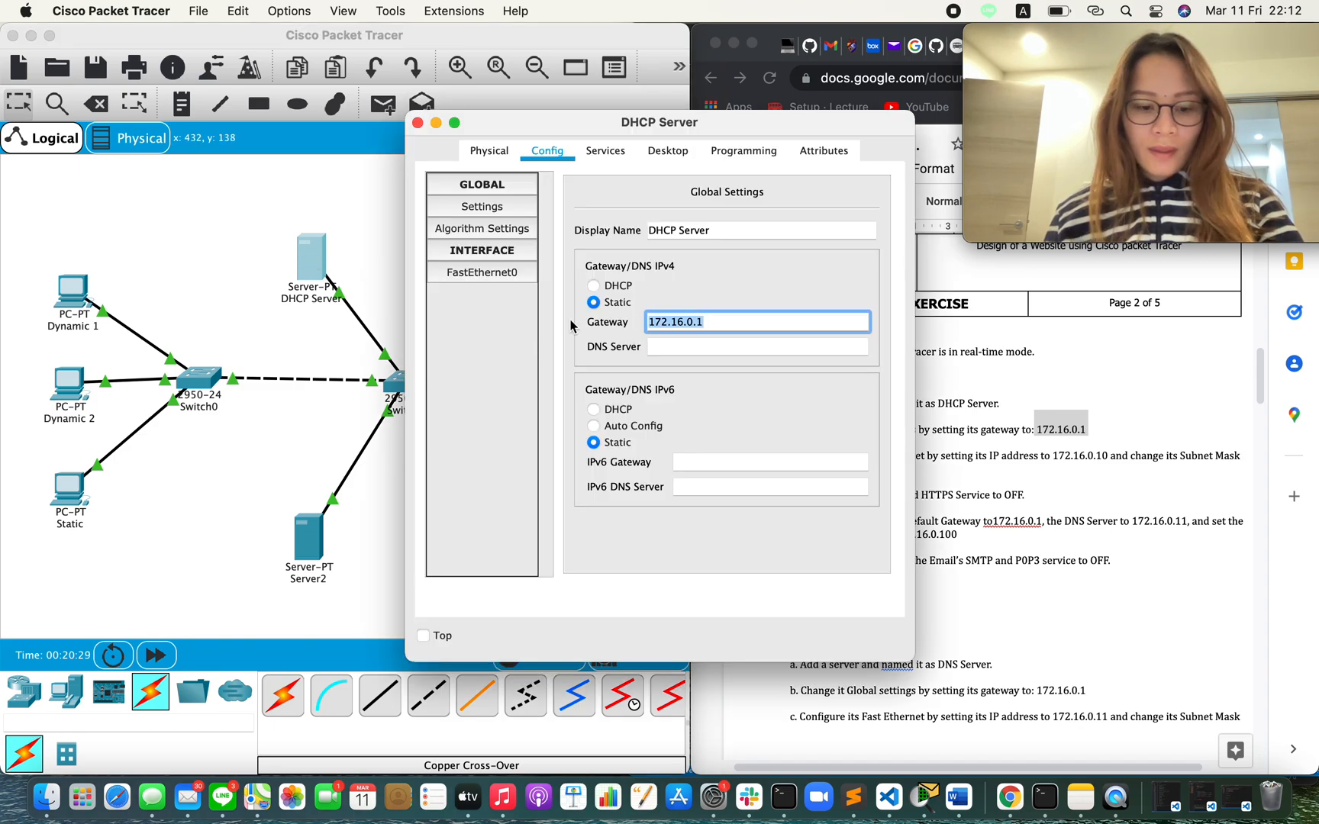
{"action": "left_click", "coordinate": [480, 272]}
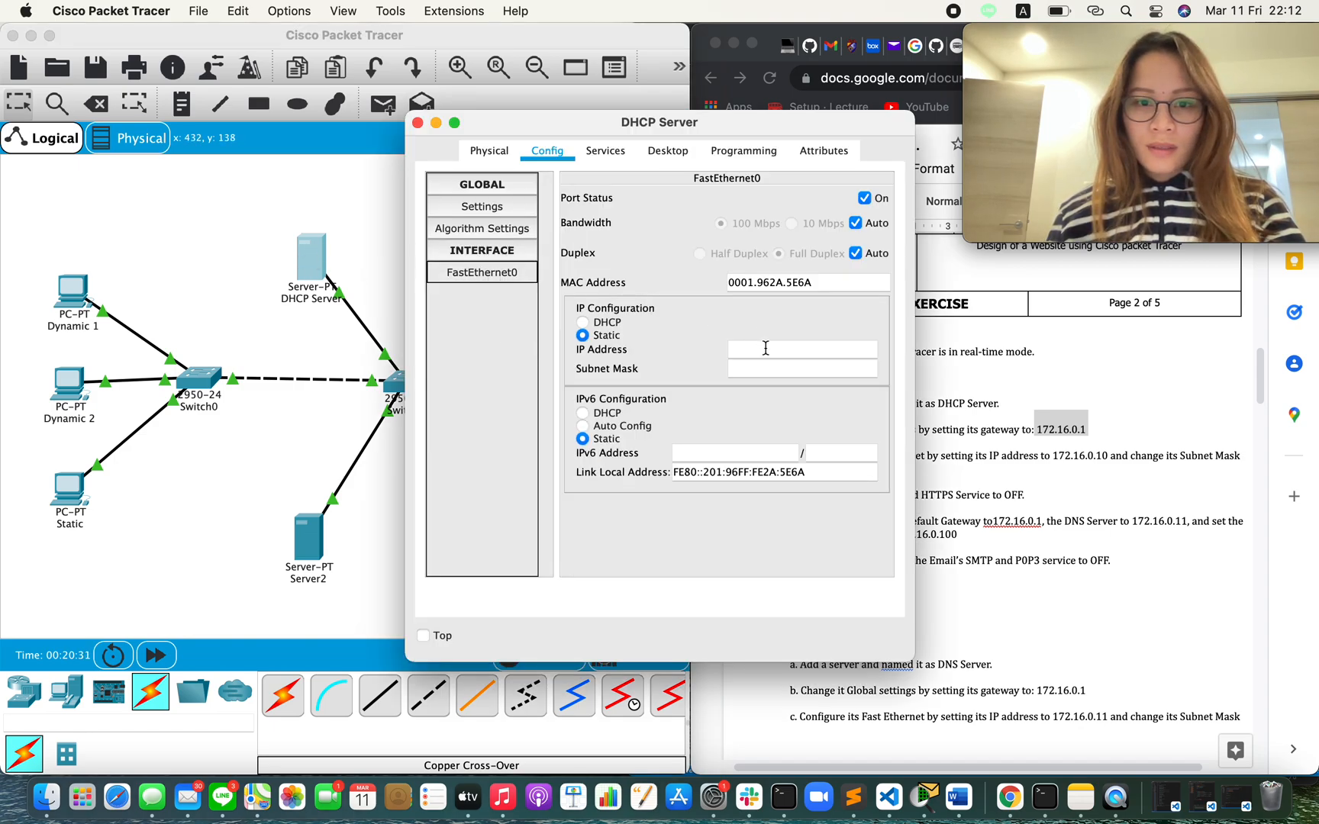
{"action": "left_click", "coordinate": [766, 348]}
{"action": "key", "text": "super+v"}
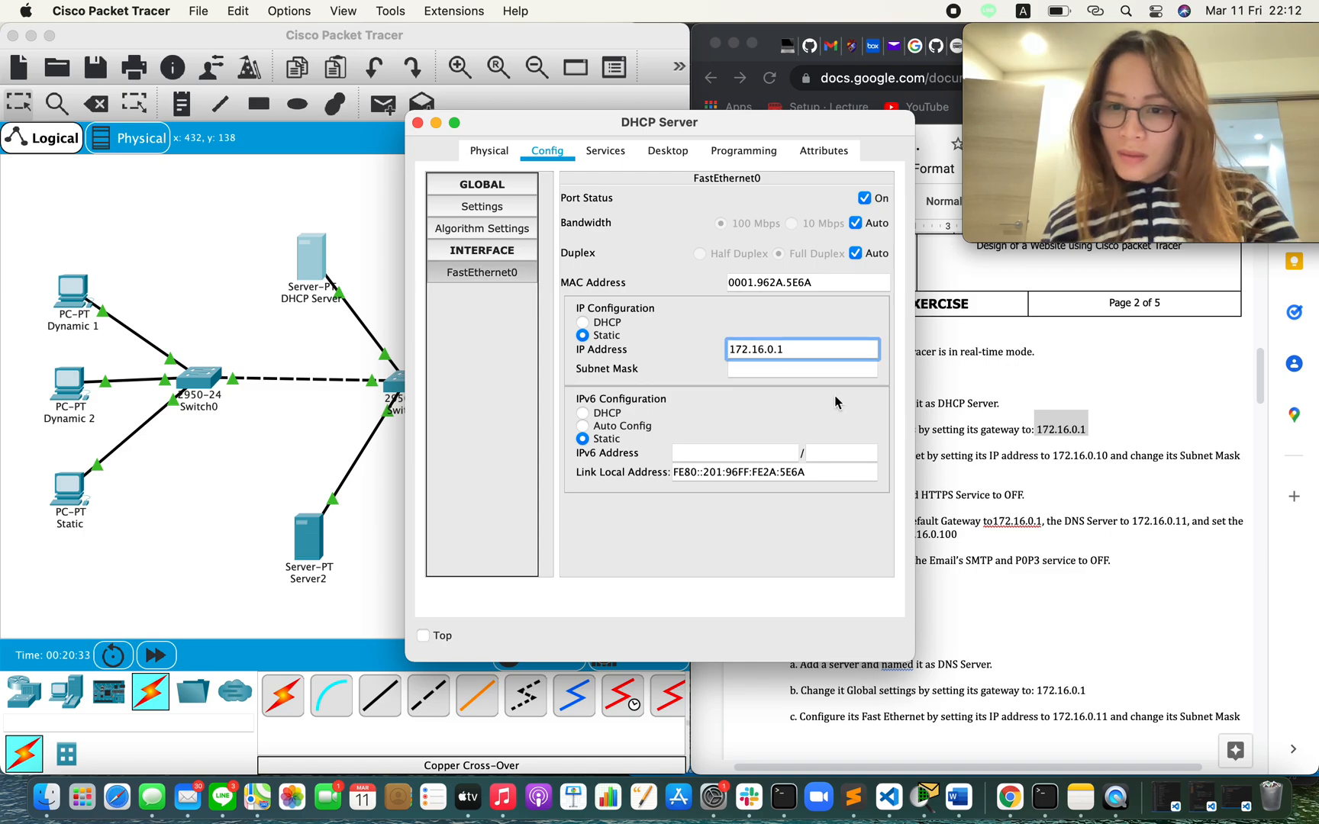
{"action": "type", "text": "1"}
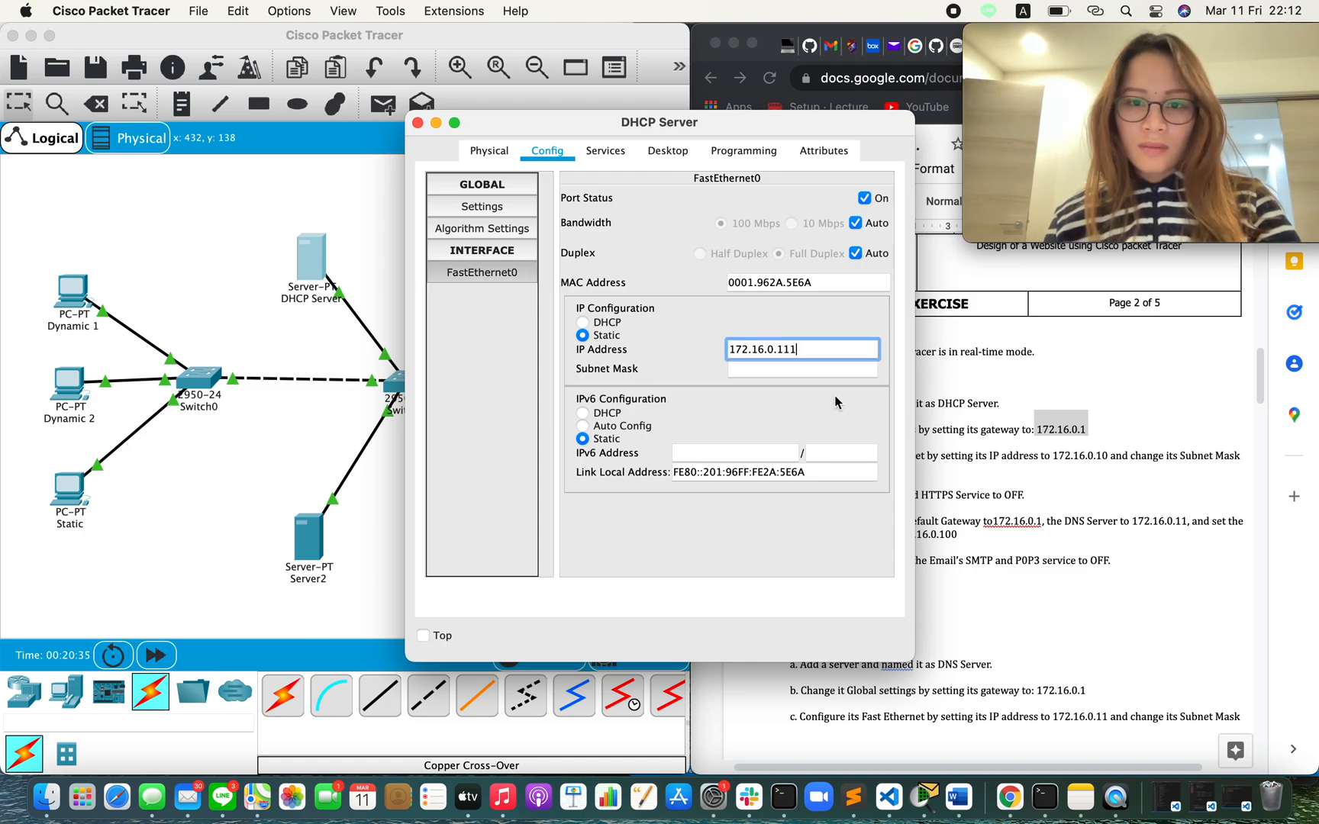
{"action": "left_click", "coordinate": [792, 367]}
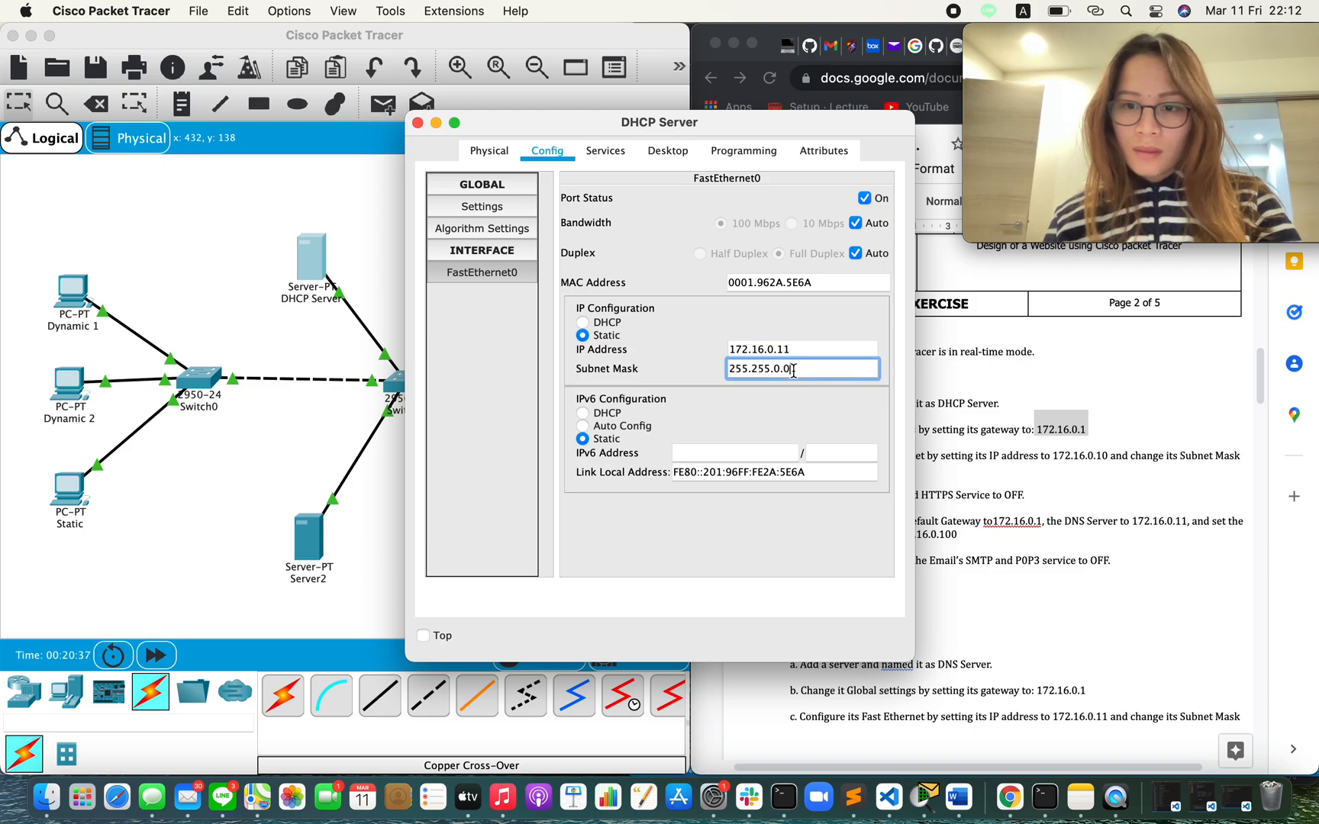
Move the DHCP Server window clear of the lab instructions and turn off its HTTP and HTTPS services.
{"action": "left_click_drag", "start_coordinate": [801, 126], "coordinate": [618, 136]}
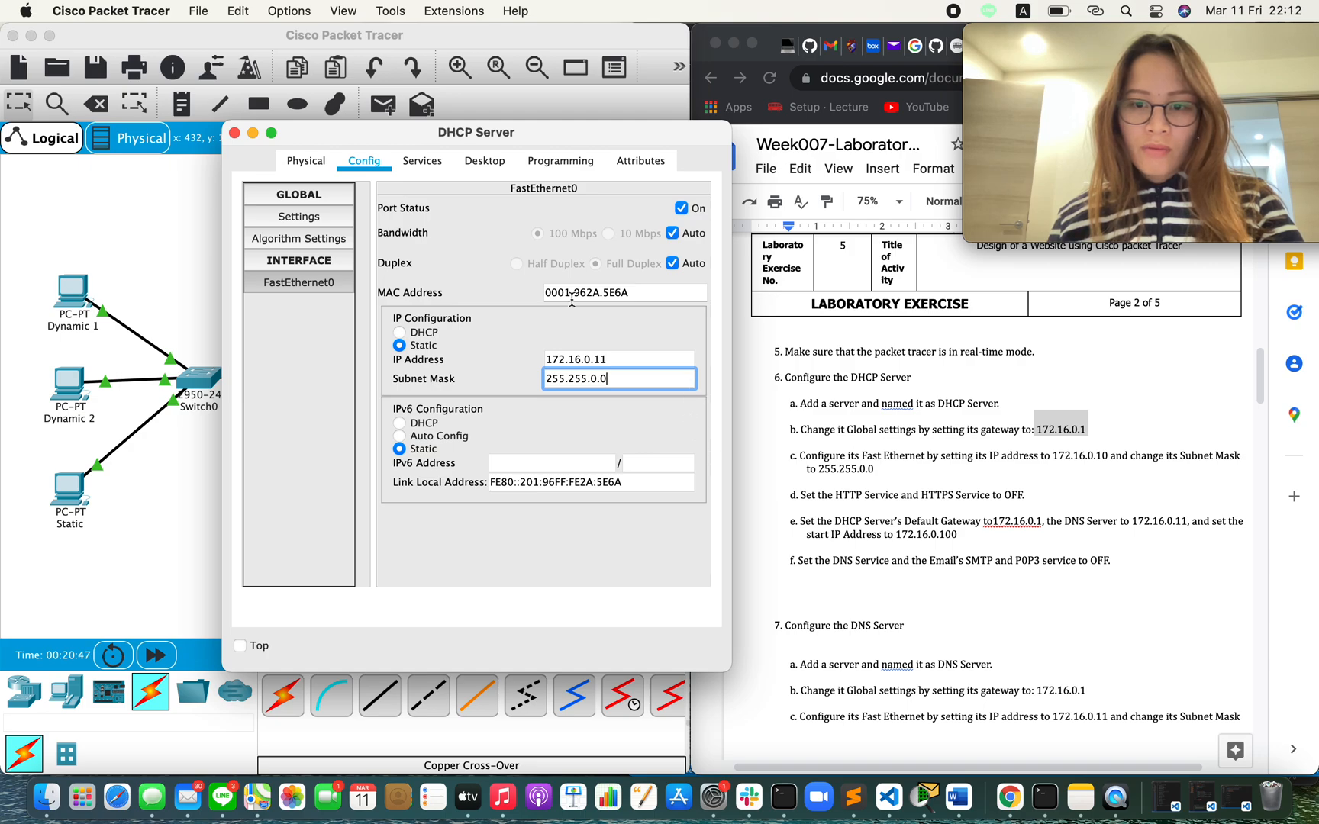
{"action": "left_click", "coordinate": [435, 161]}
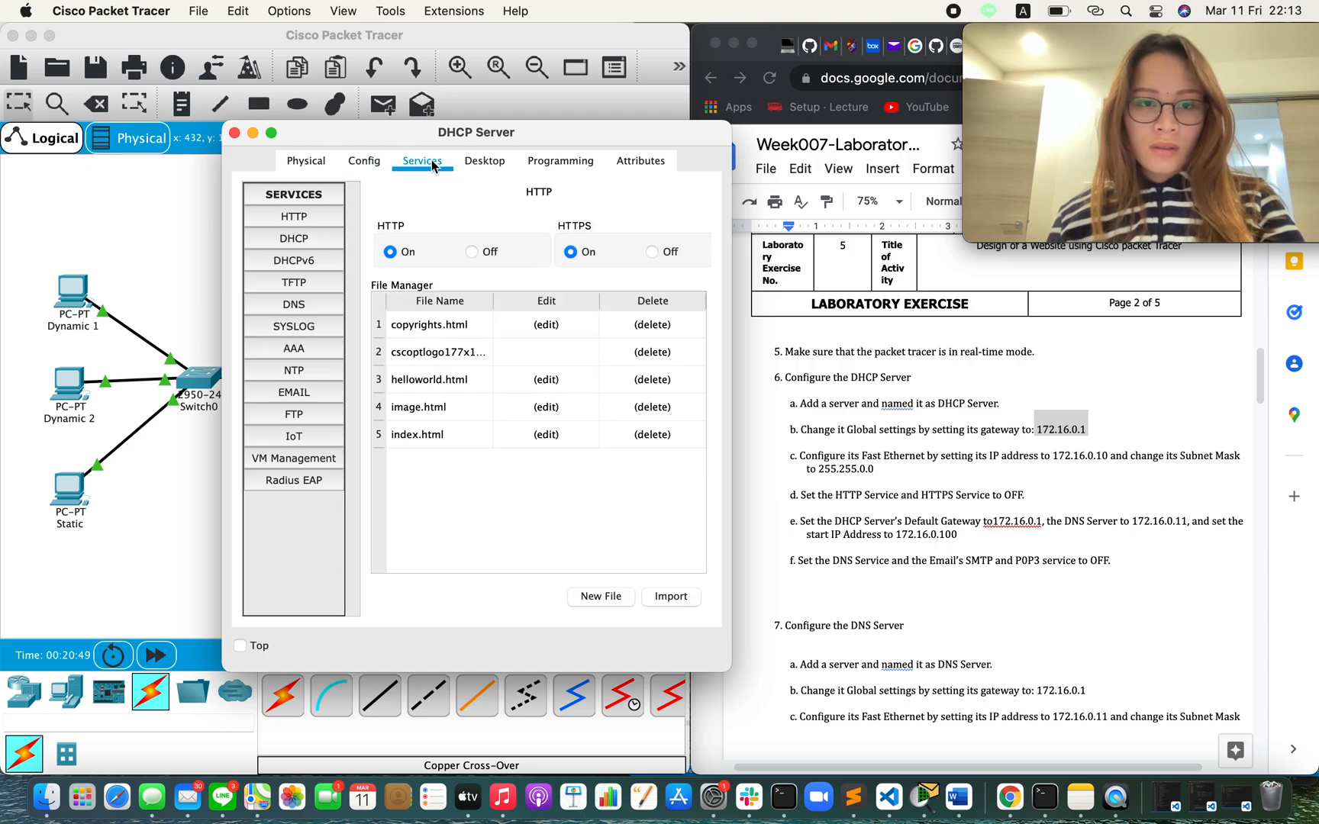
{"action": "left_click", "coordinate": [473, 252]}
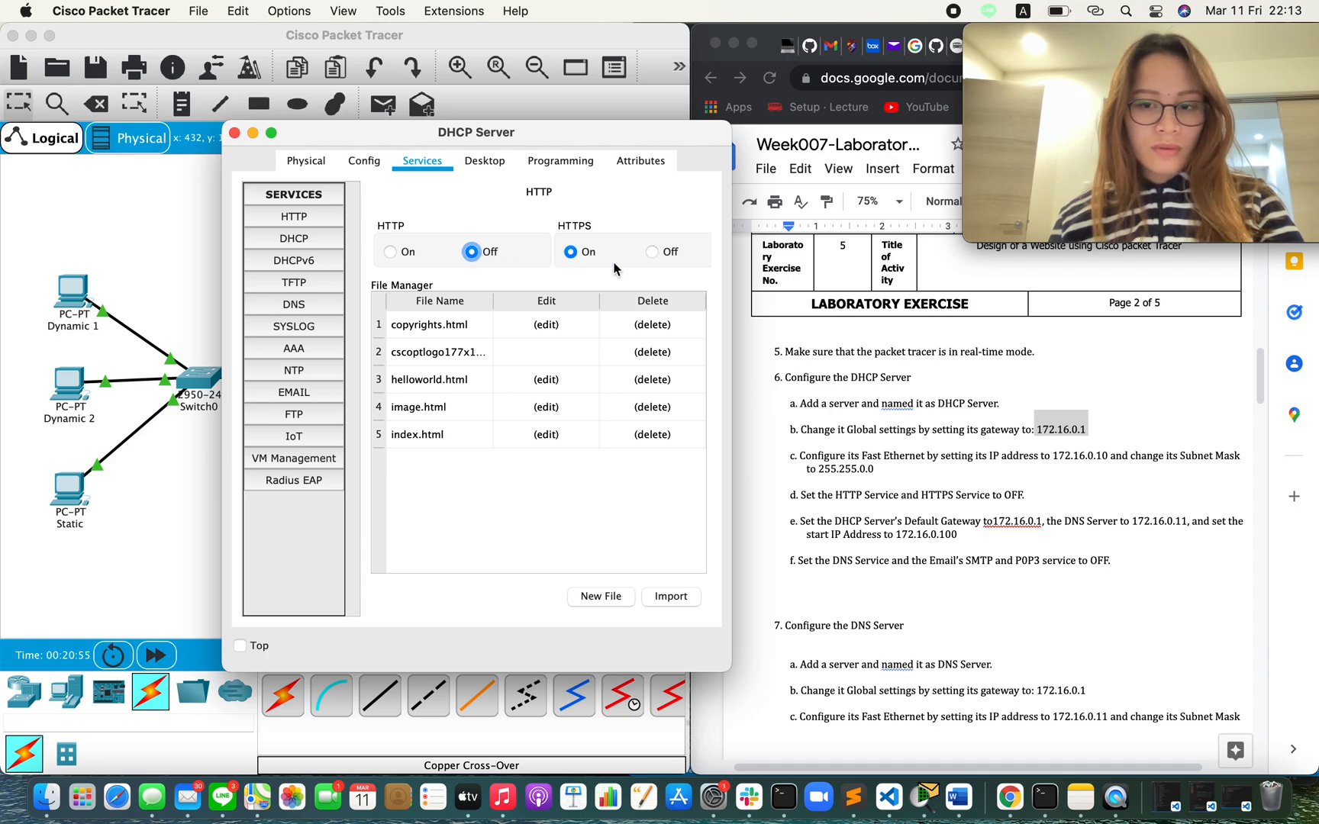
{"action": "left_click", "coordinate": [653, 252]}
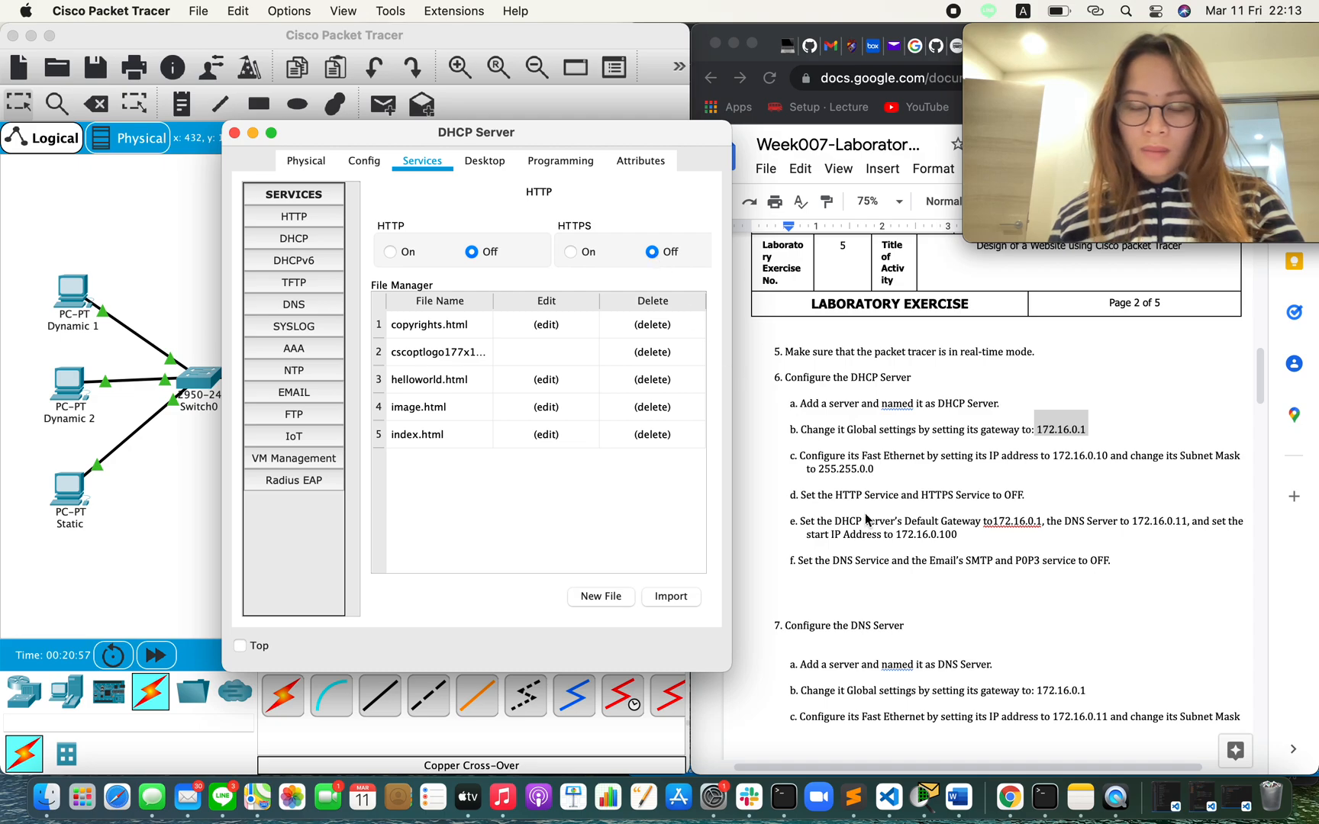
In the DHCP service's serverPool, set the default gateway to 172.16.0.1 and the DNS server to 172.16.0.11, following item 6e.
{"action": "scroll", "coordinate": [865, 515], "scroll_direction": "down", "scroll_amount": 2}
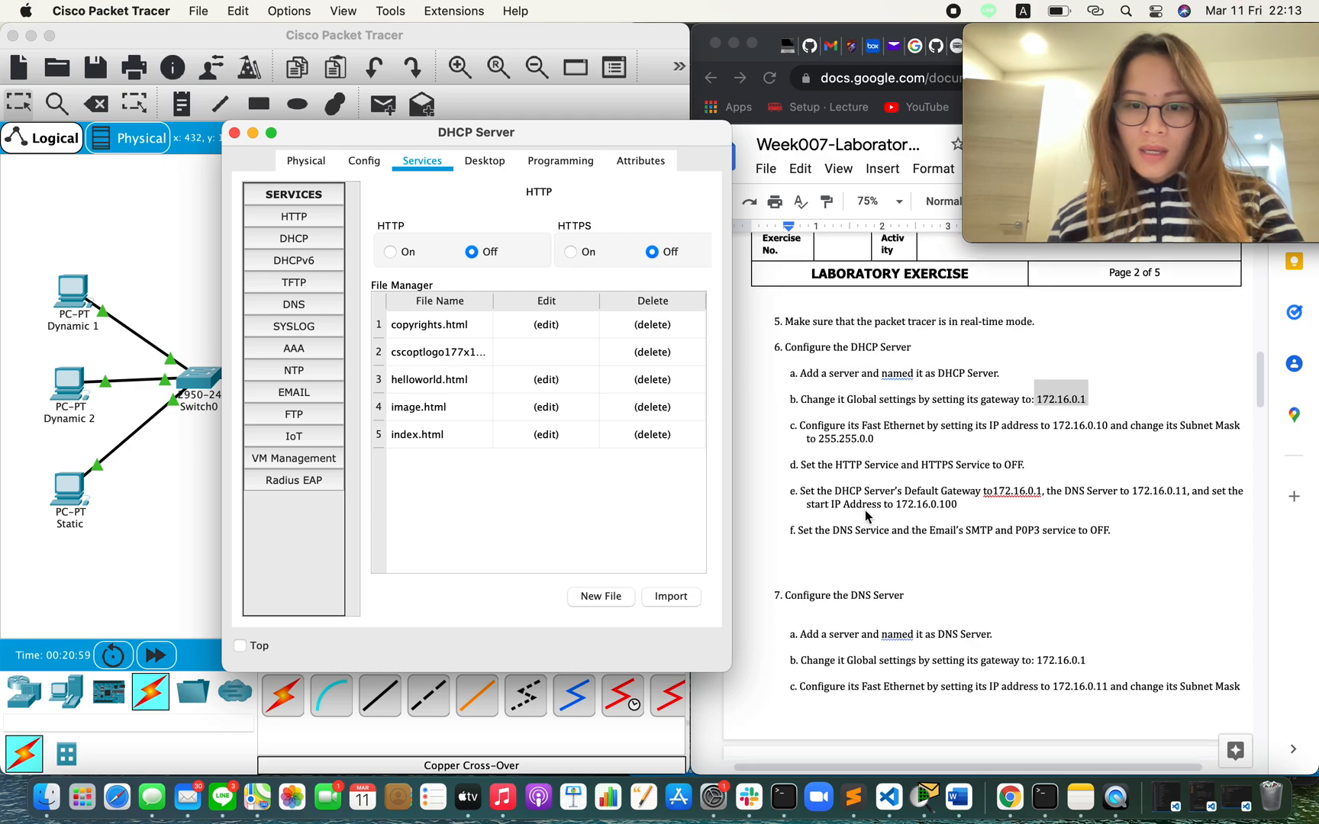
{"action": "scroll", "coordinate": [867, 516], "scroll_direction": "down", "scroll_amount": 1}
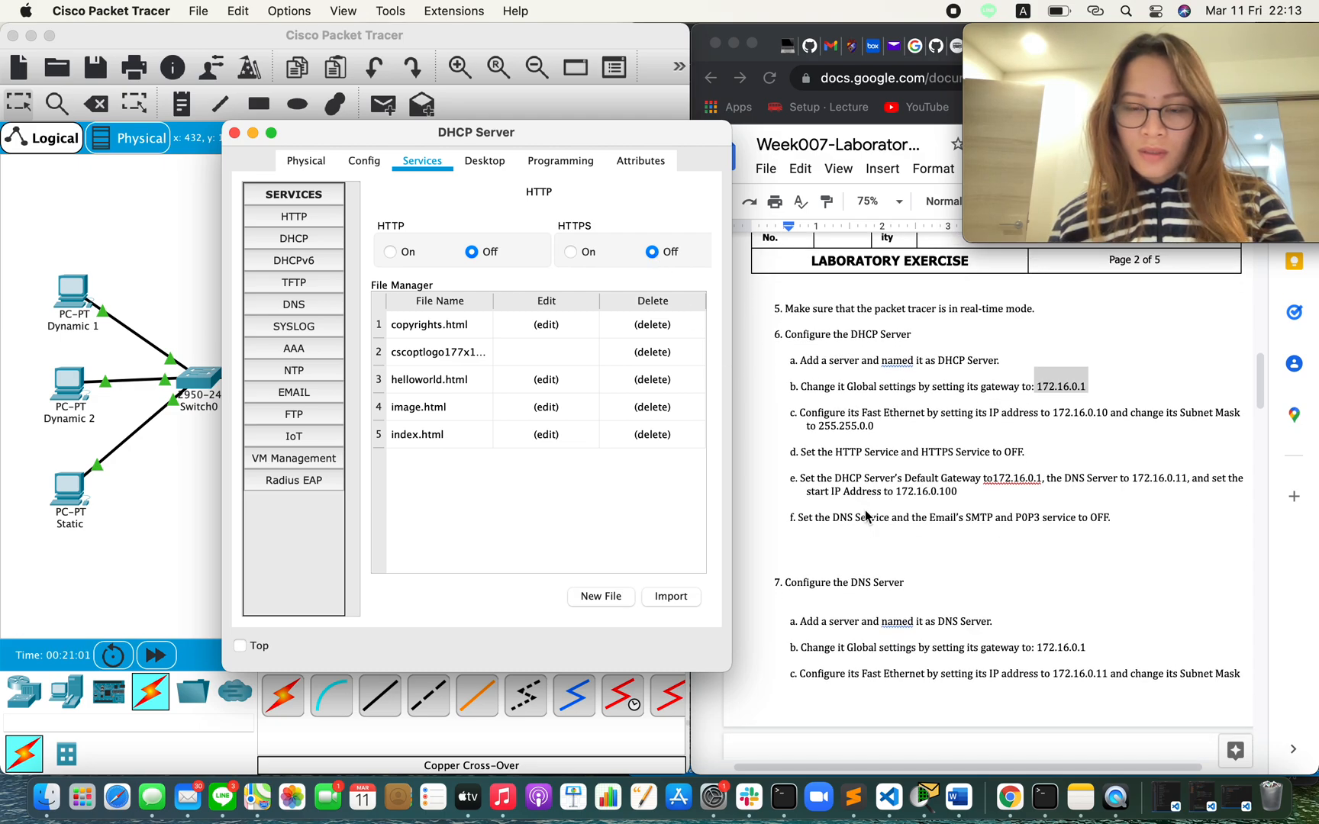
{"action": "scroll", "coordinate": [864, 510], "scroll_direction": "down", "scroll_amount": 2}
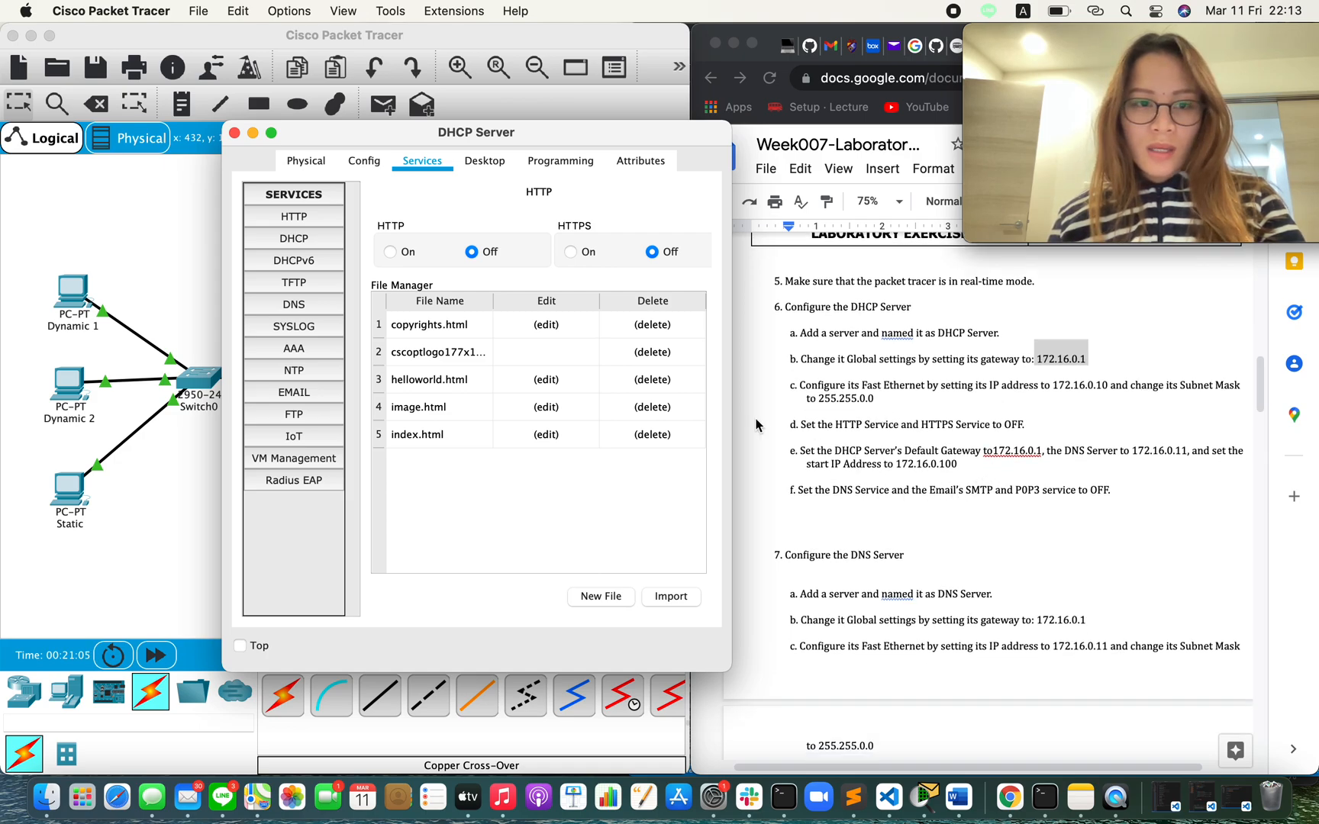
{"action": "left_click", "coordinate": [292, 238]}
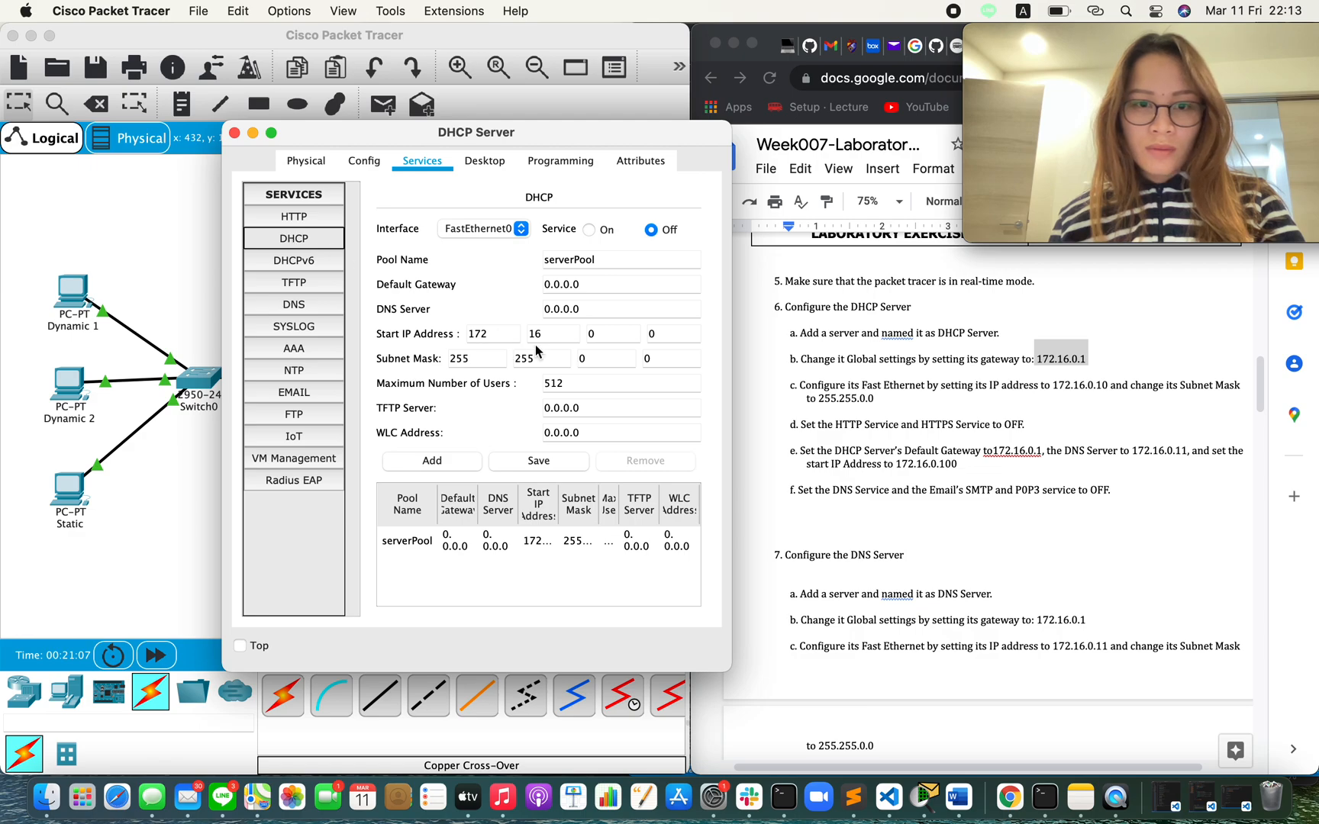
{"action": "left_click", "coordinate": [590, 287]}
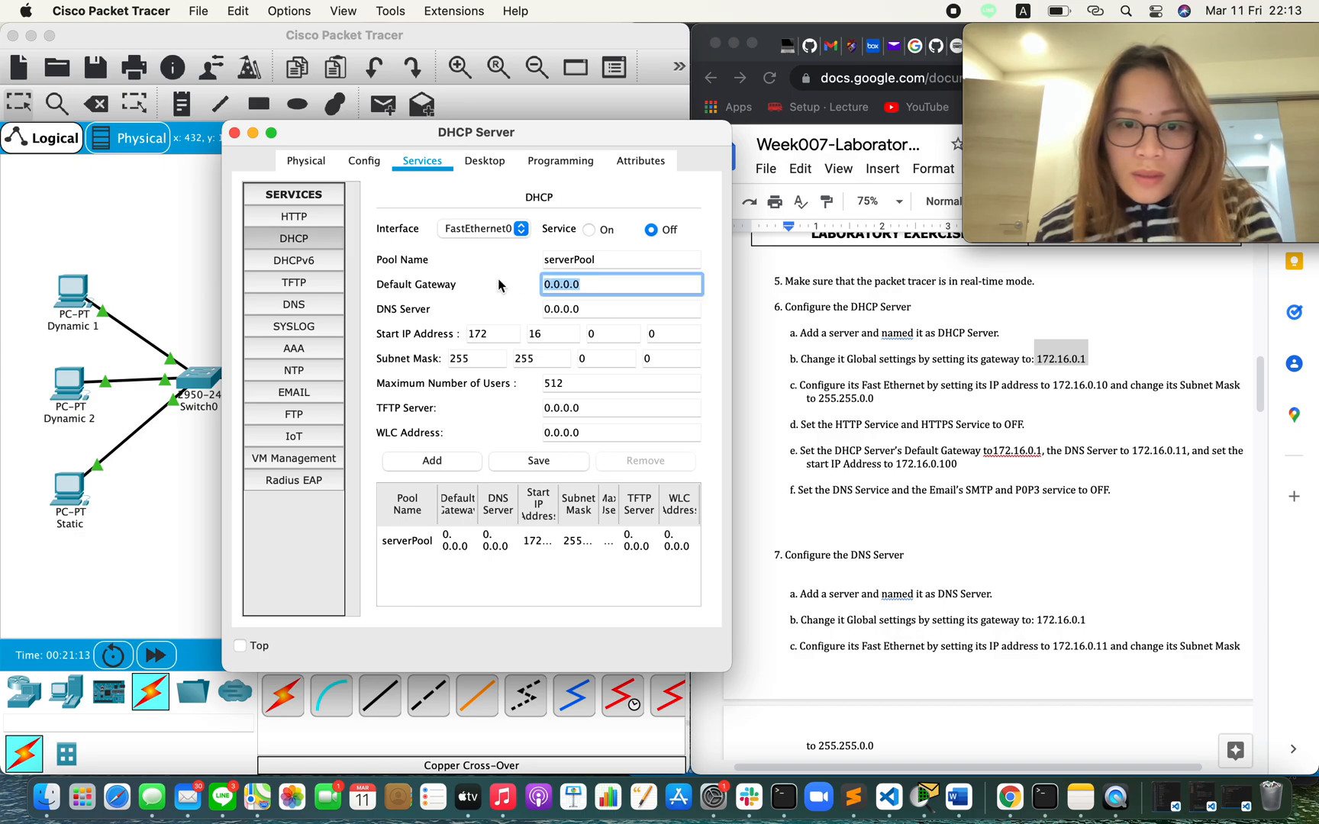
{"action": "key", "text": "super+v"}
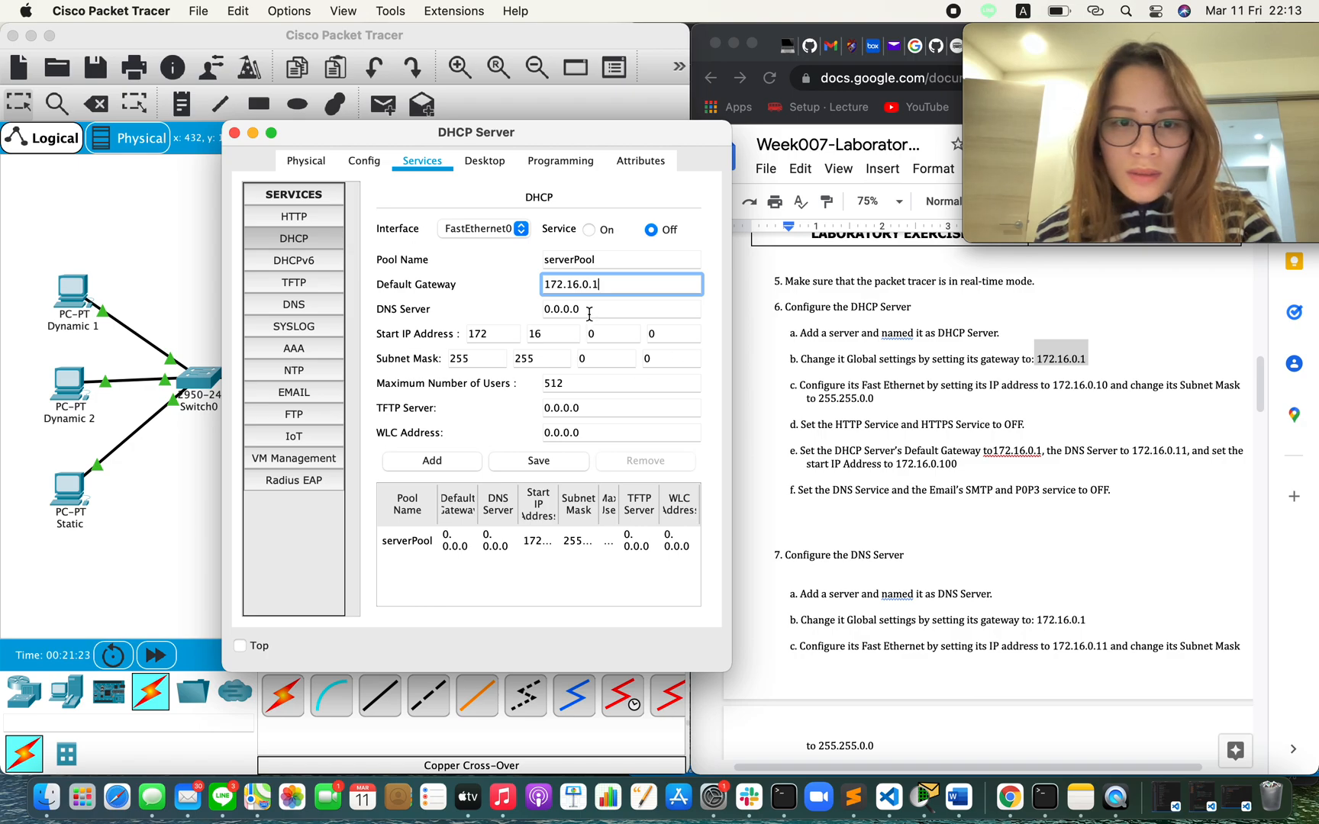
{"action": "left_click_drag", "start_coordinate": [589, 313], "coordinate": [535, 319]}
{"action": "key", "text": "super+v"}
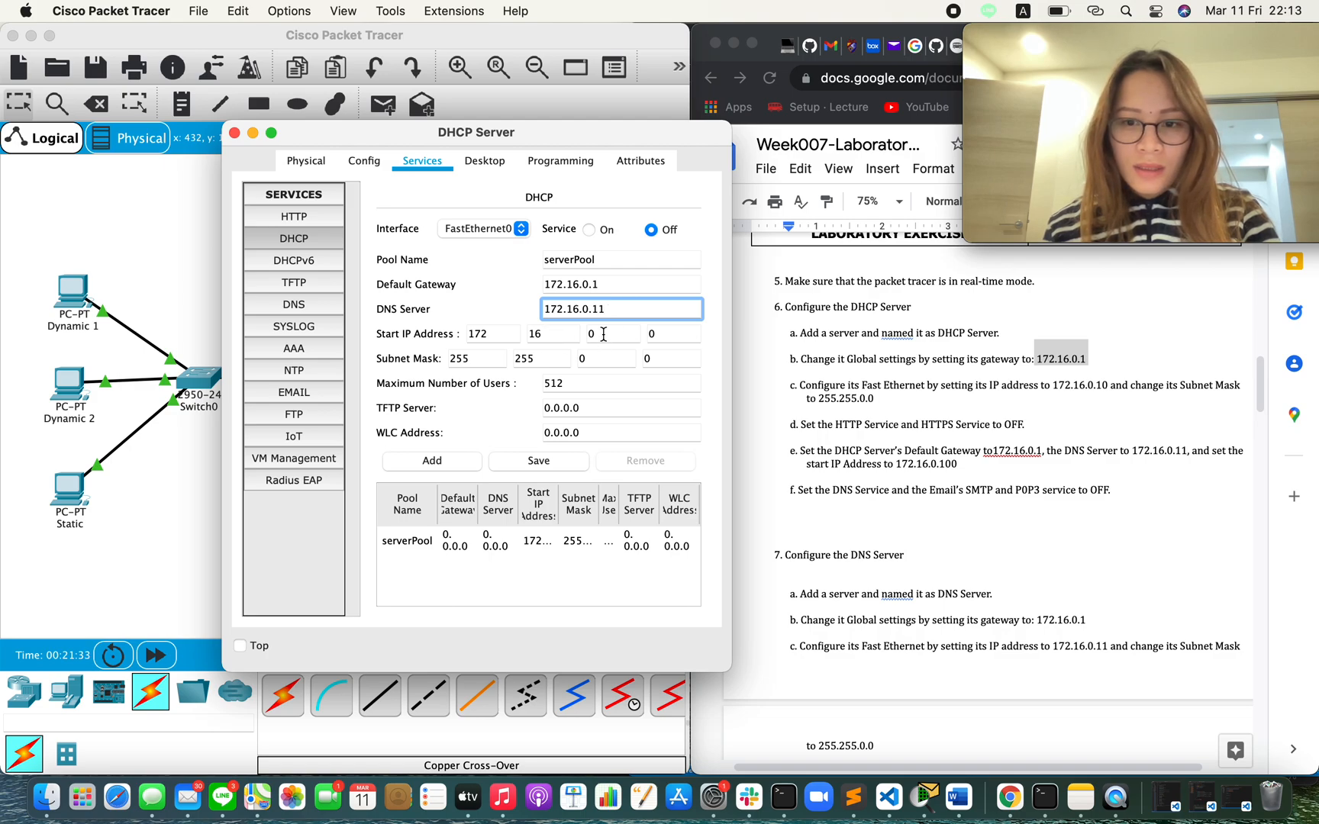
Set the last octet of the serverPool's start IP address to 100, giving 172.16.0.100.
{"action": "left_click", "coordinate": [945, 468]}
{"action": "left_click", "coordinate": [640, 400]}
{"action": "left_click", "coordinate": [655, 336]}
{"action": "type", "text": "100"}
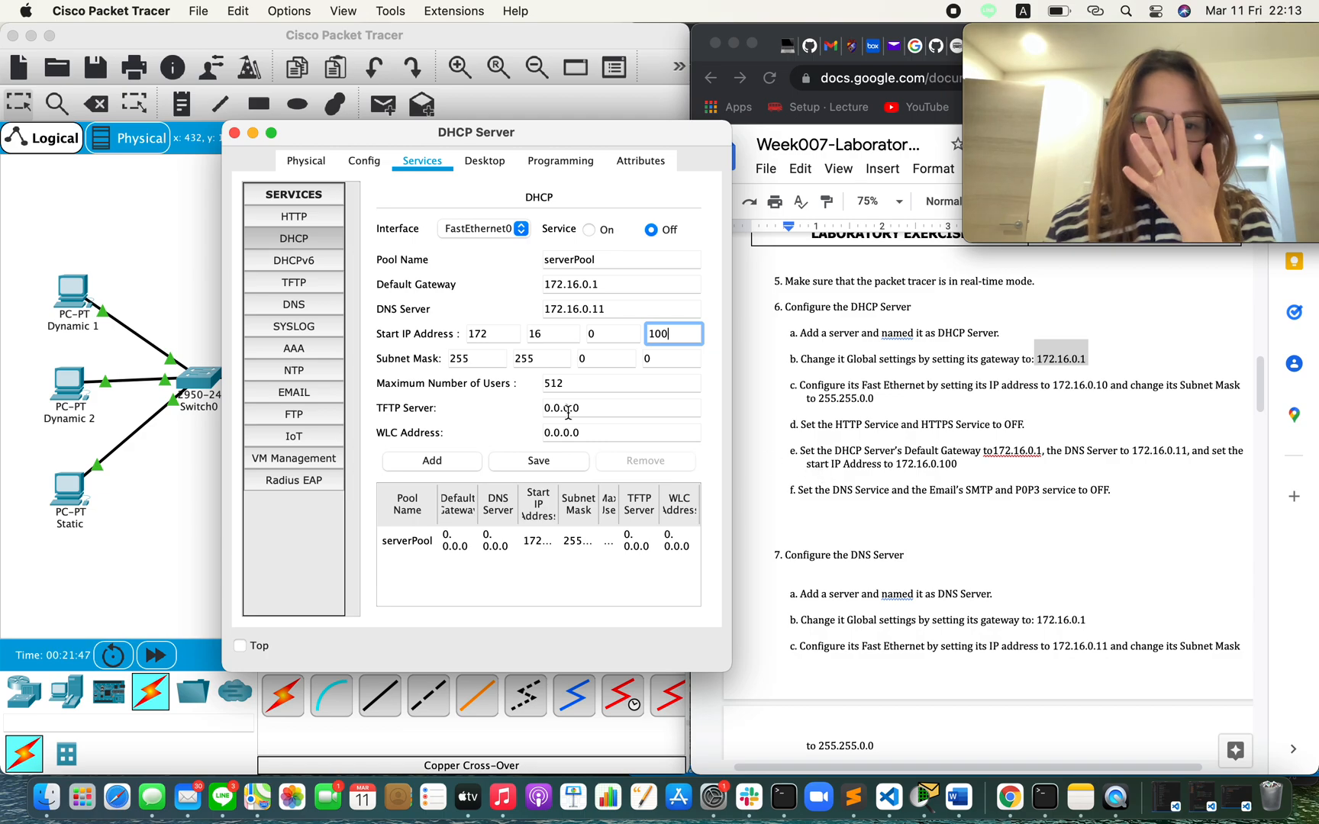
Turn on the DHCP service for FastEthernet0 on the DHCP Server.
{"action": "left_click", "coordinate": [295, 305]}
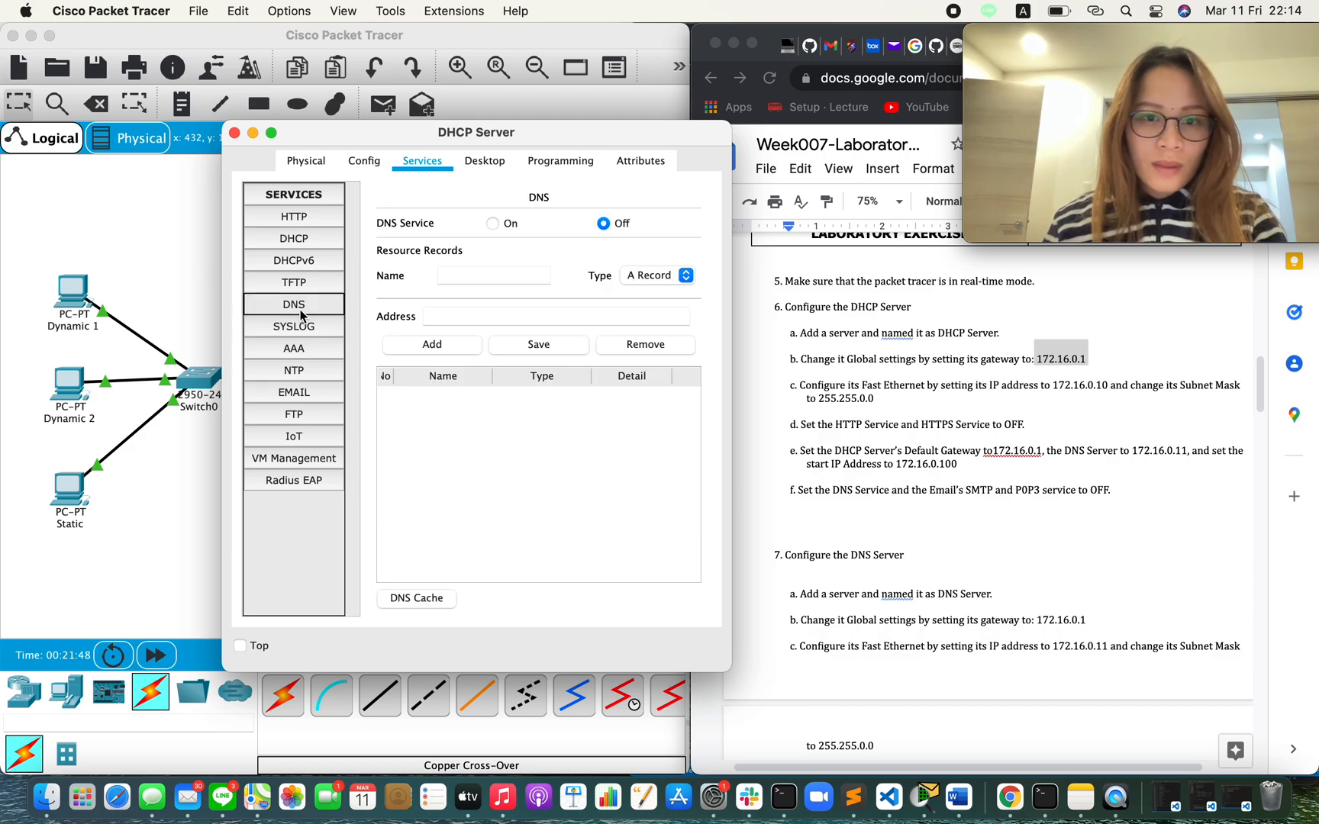
{"action": "left_click", "coordinate": [299, 239]}
{"action": "left_click", "coordinate": [590, 231]}
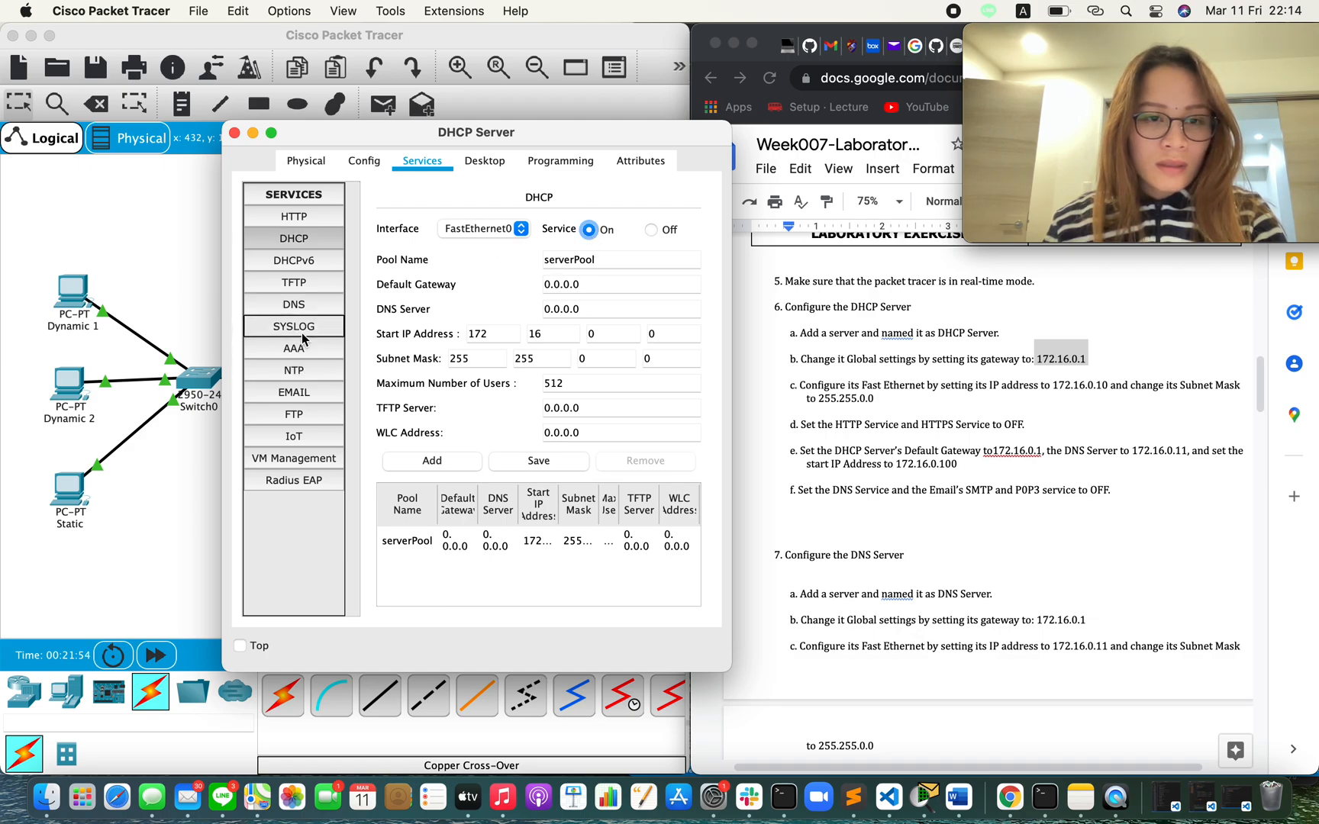
Turn off the DHCP Server's SMTP and POP3 email services, following item 6f, and close its window.
{"action": "left_click", "coordinate": [302, 305]}
{"action": "left_click", "coordinate": [299, 394]}
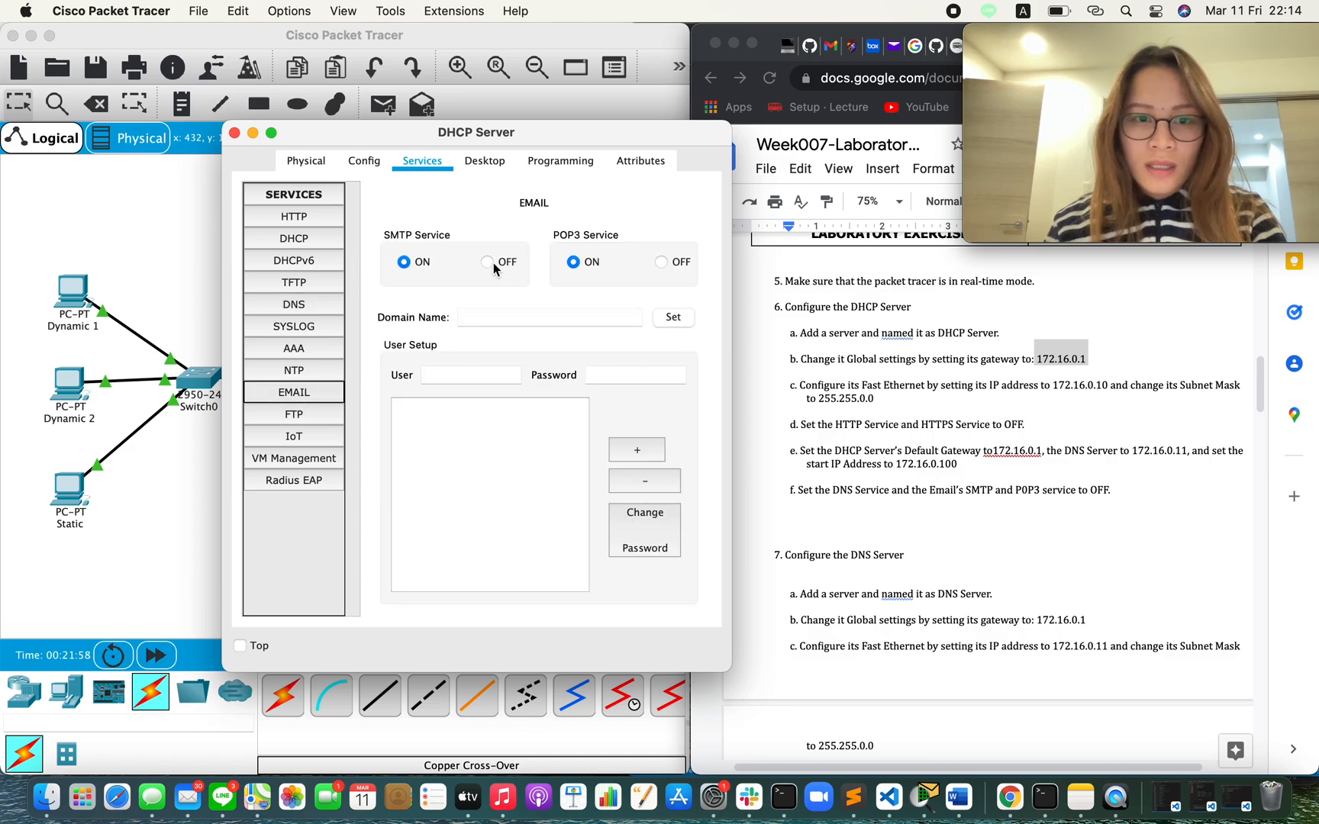
{"action": "left_click", "coordinate": [492, 263]}
{"action": "left_click", "coordinate": [684, 263]}
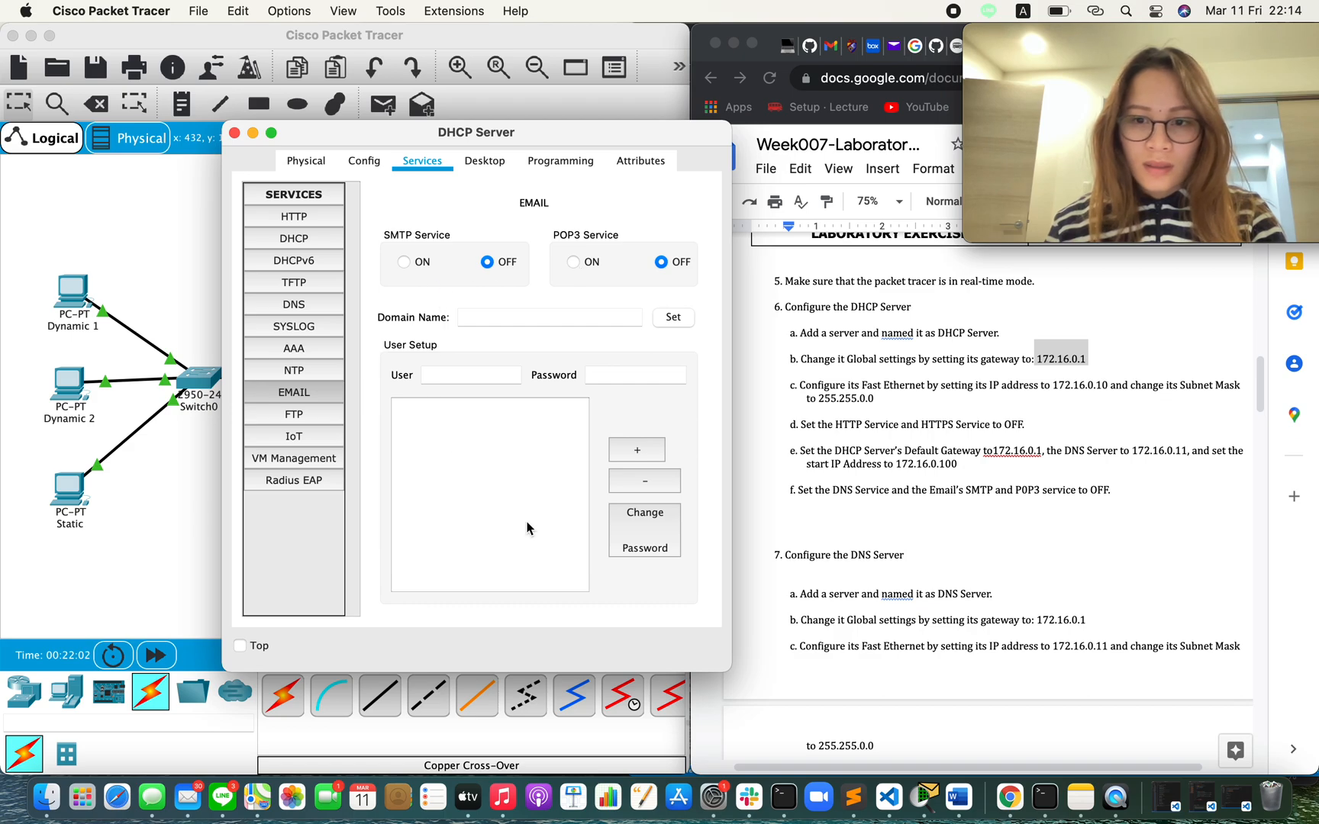
{"action": "scroll", "coordinate": [983, 530], "scroll_direction": "down", "scroll_amount": 1}
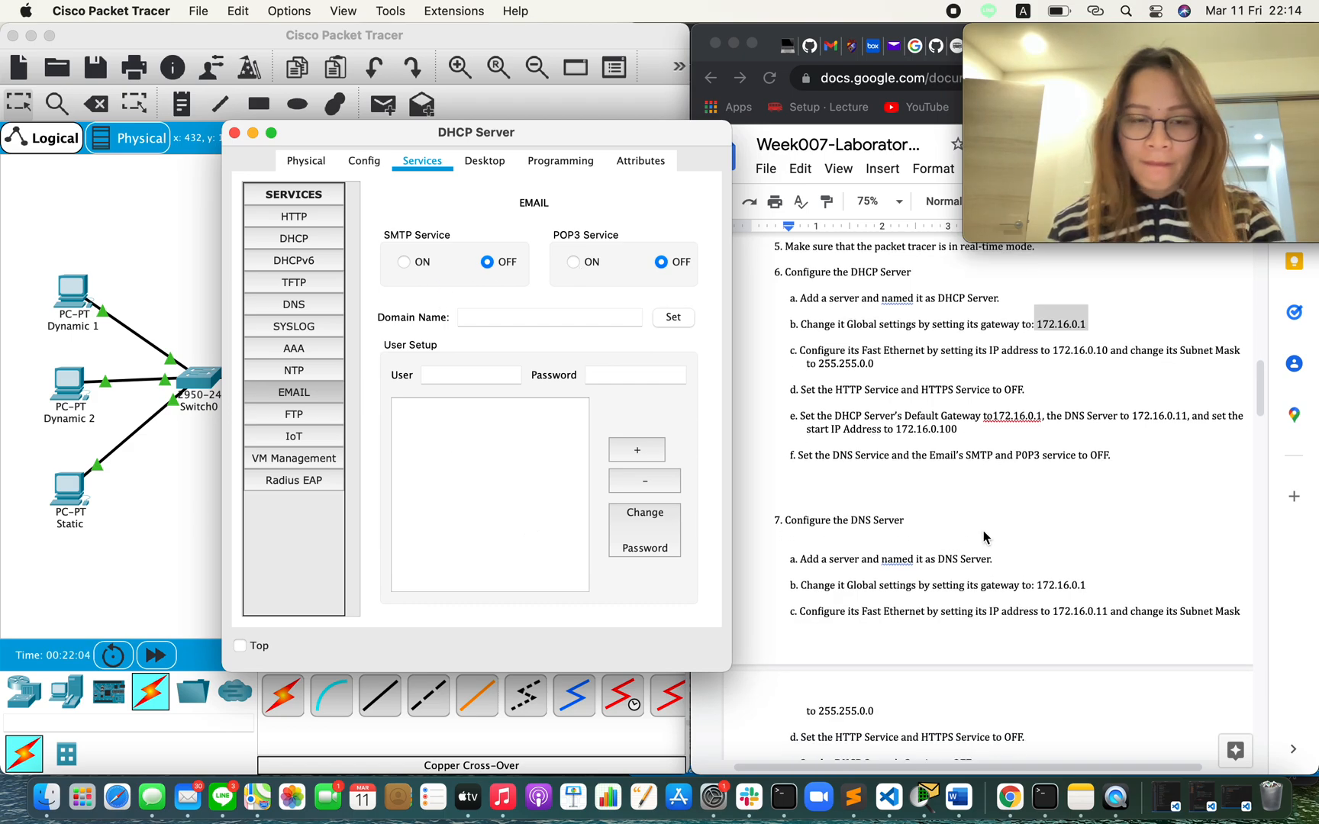
{"action": "left_click", "coordinate": [234, 134]}
Rename Server1 in the topology to DNS Server, following item 7a.
{"action": "scroll", "coordinate": [810, 518], "scroll_direction": "down", "scroll_amount": 2}
{"action": "scroll", "coordinate": [811, 518], "scroll_direction": "down", "scroll_amount": 1}
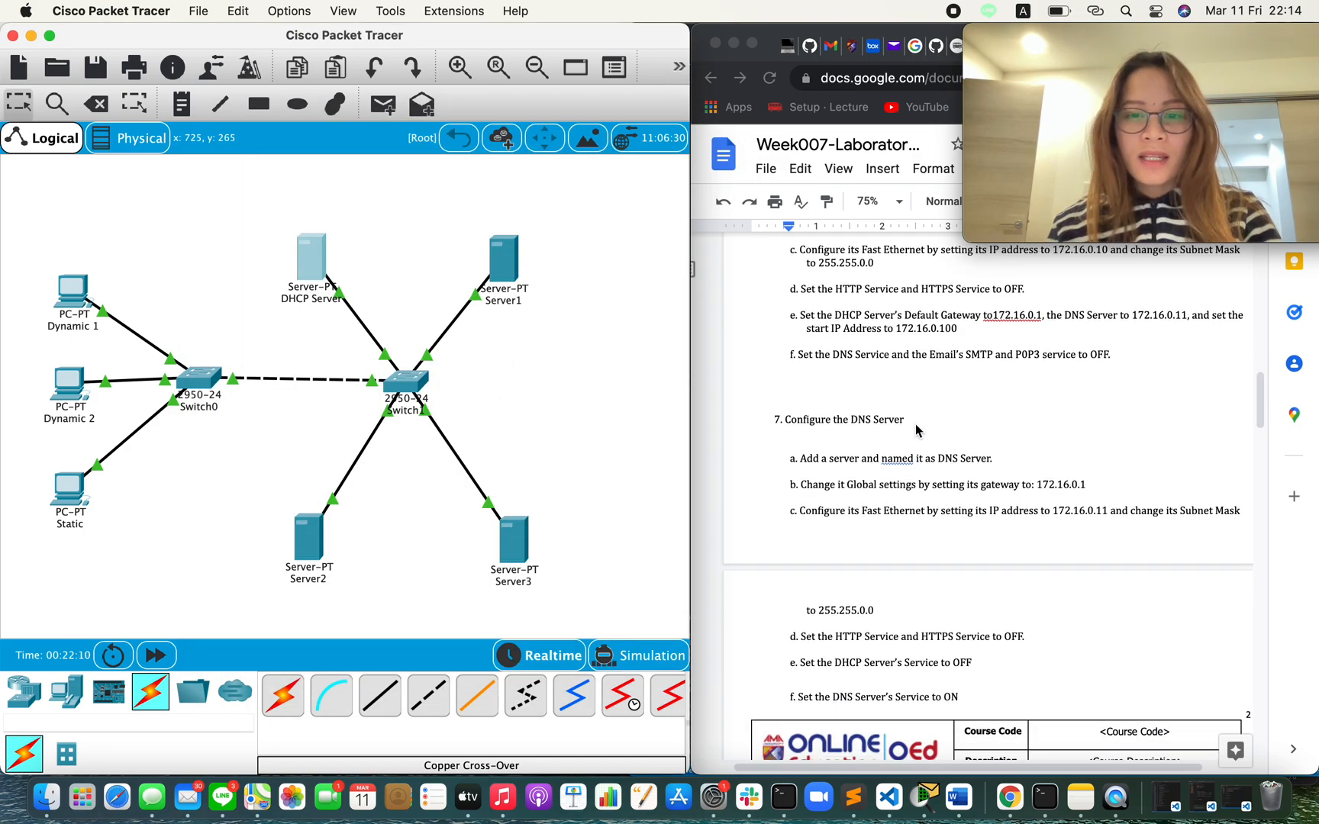
{"action": "left_click", "coordinate": [510, 301]}
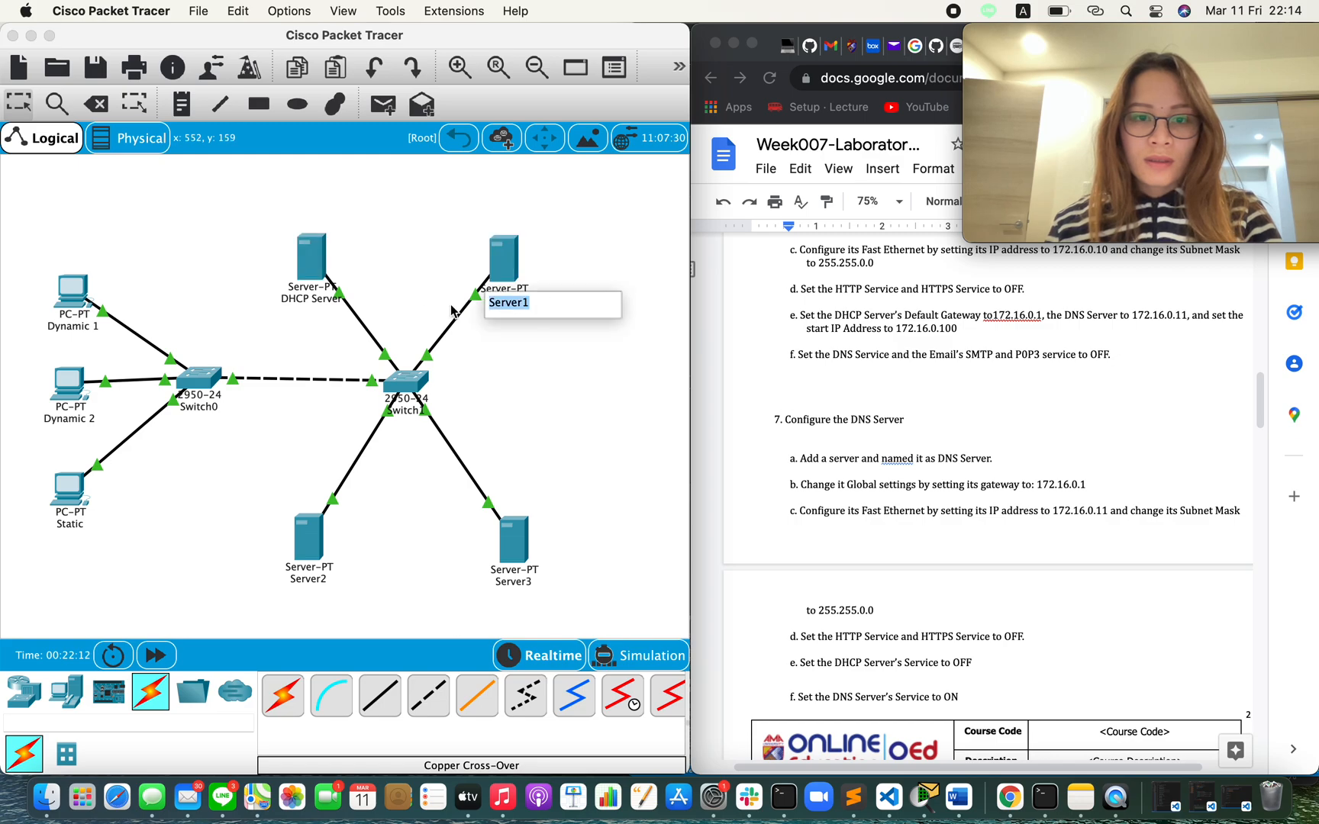
{"action": "type", "text": "DNS"}
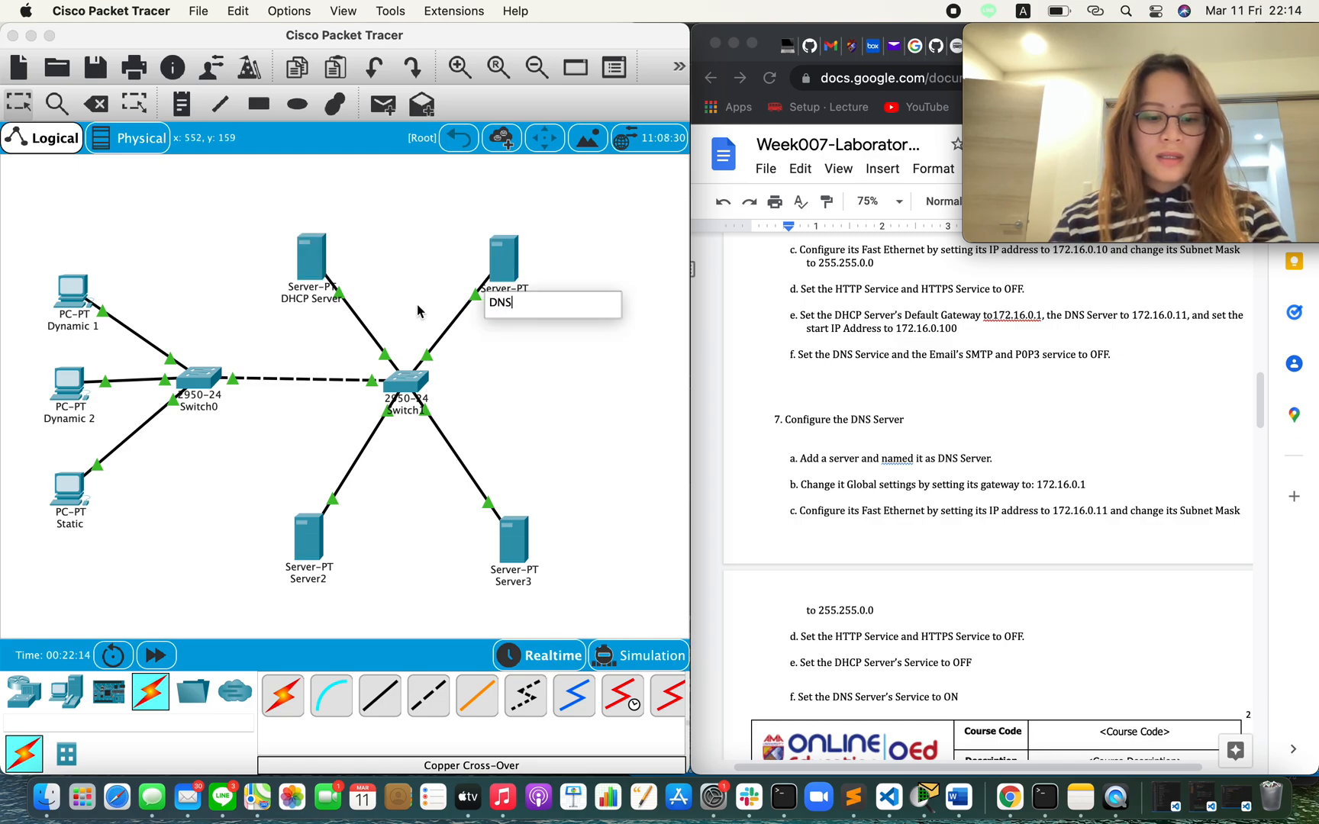
{"action": "type", "text": " Server"}
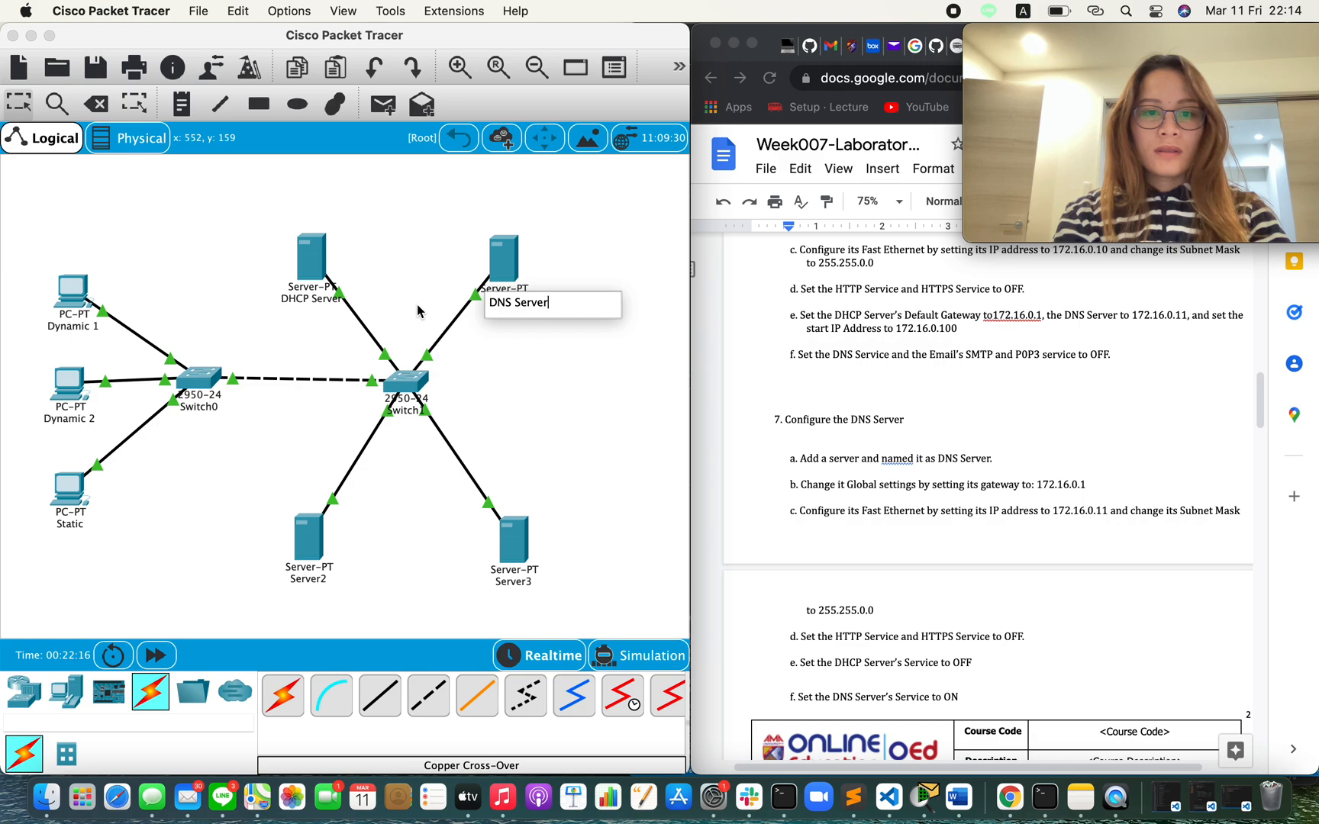
{"action": "left_click", "coordinate": [576, 408]}
Open the DNS Server's global settings and set its IPv4 gateway to 172.16.0.1, following item 7b.
{"action": "scroll", "coordinate": [886, 503], "scroll_direction": "down", "scroll_amount": 2}
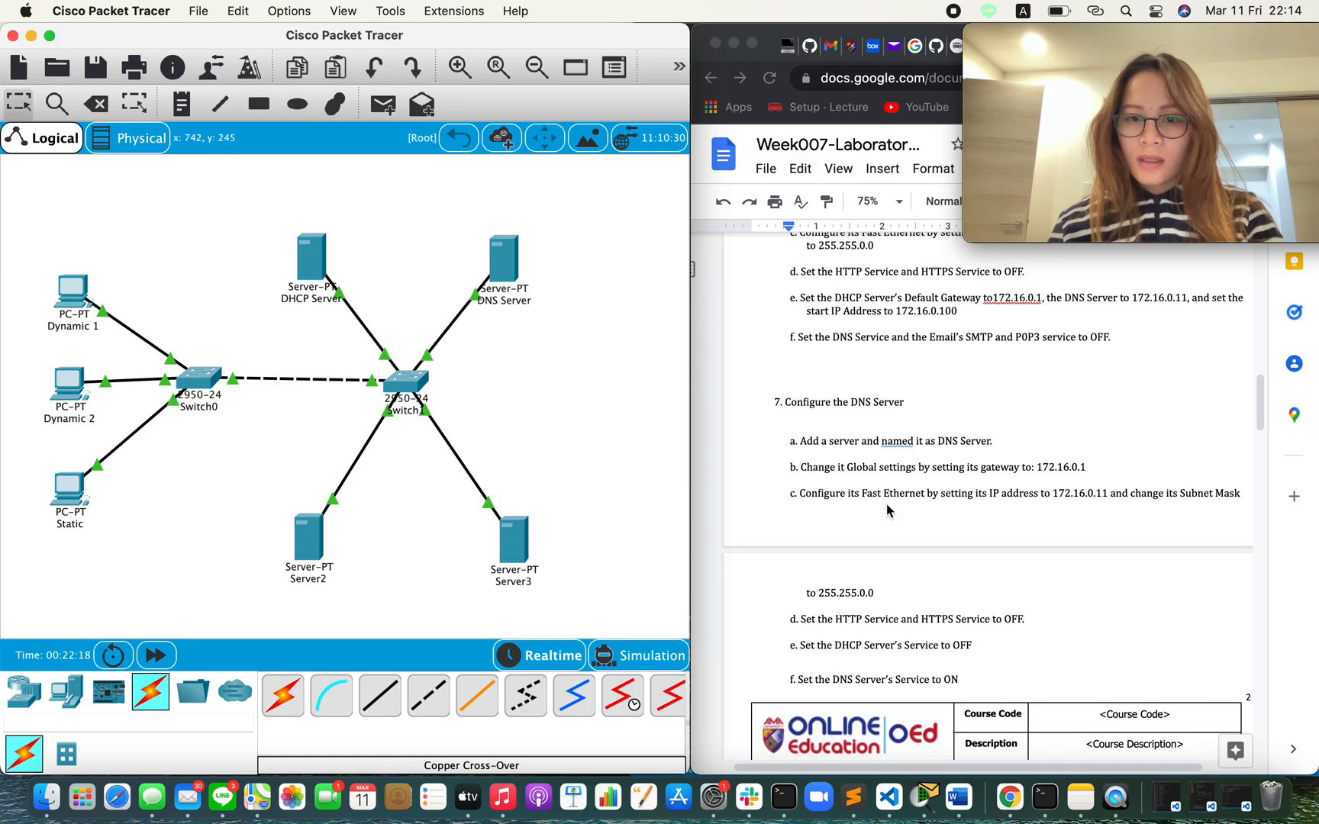
{"action": "scroll", "coordinate": [886, 508], "scroll_direction": "down", "scroll_amount": 1}
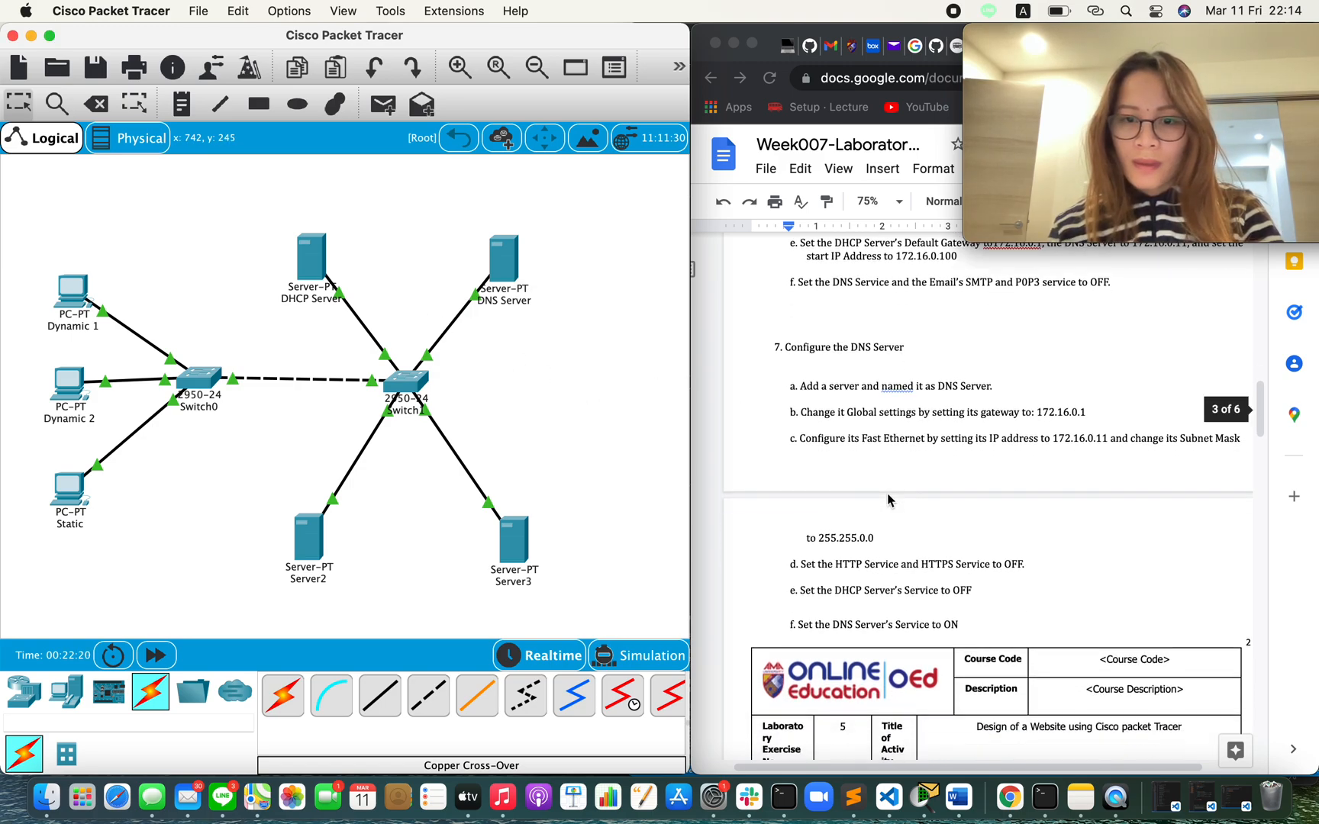
{"action": "scroll", "coordinate": [887, 500], "scroll_direction": "down", "scroll_amount": 1}
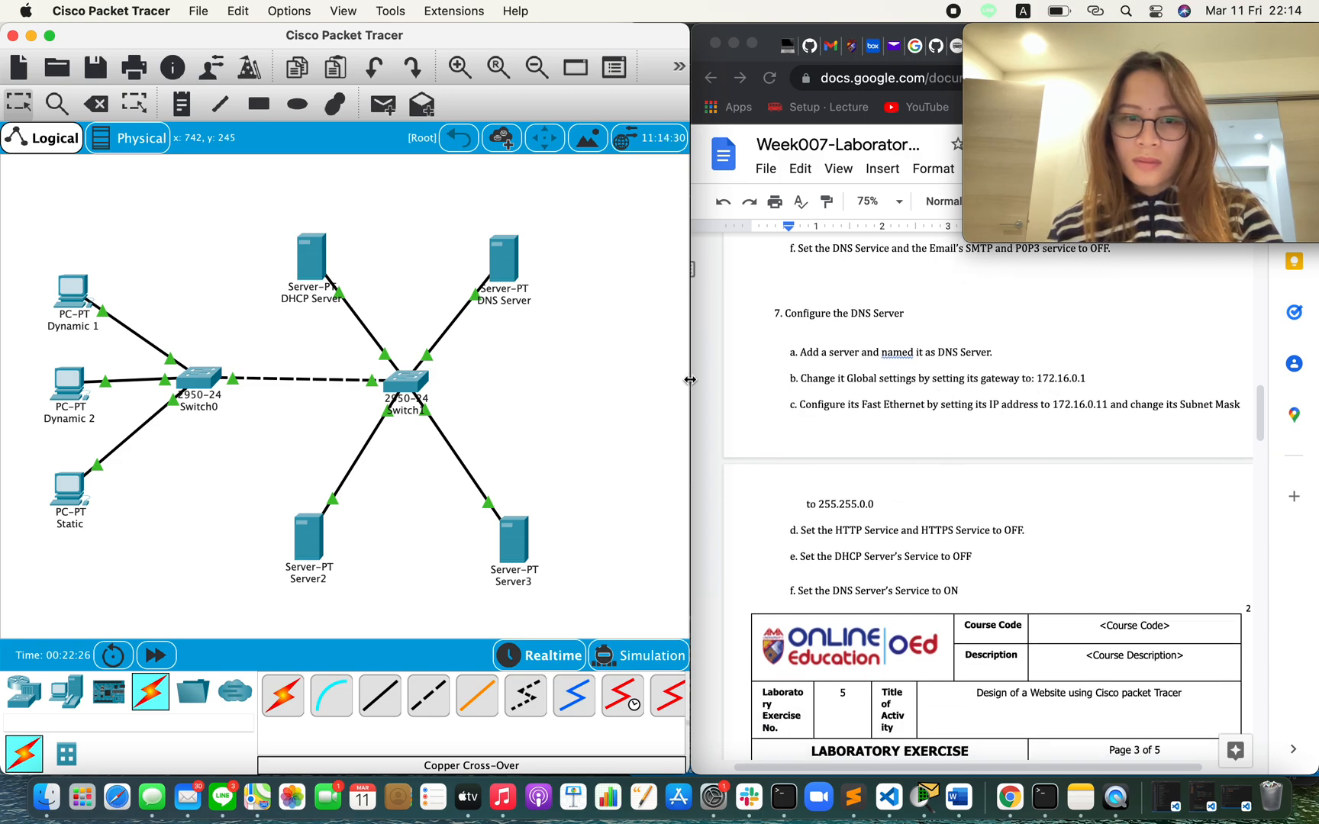
{"action": "left_click", "coordinate": [511, 298]}
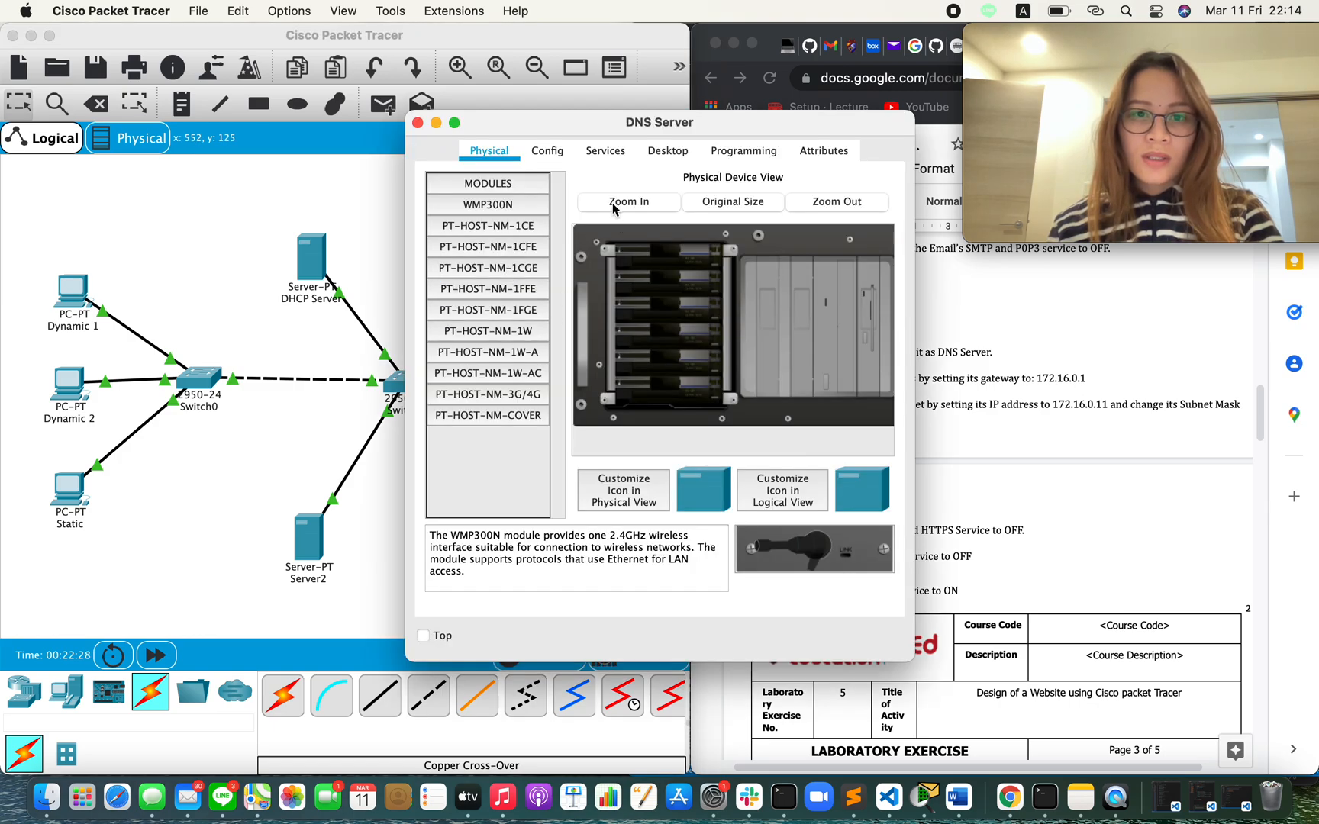
{"action": "left_click", "coordinate": [556, 153]}
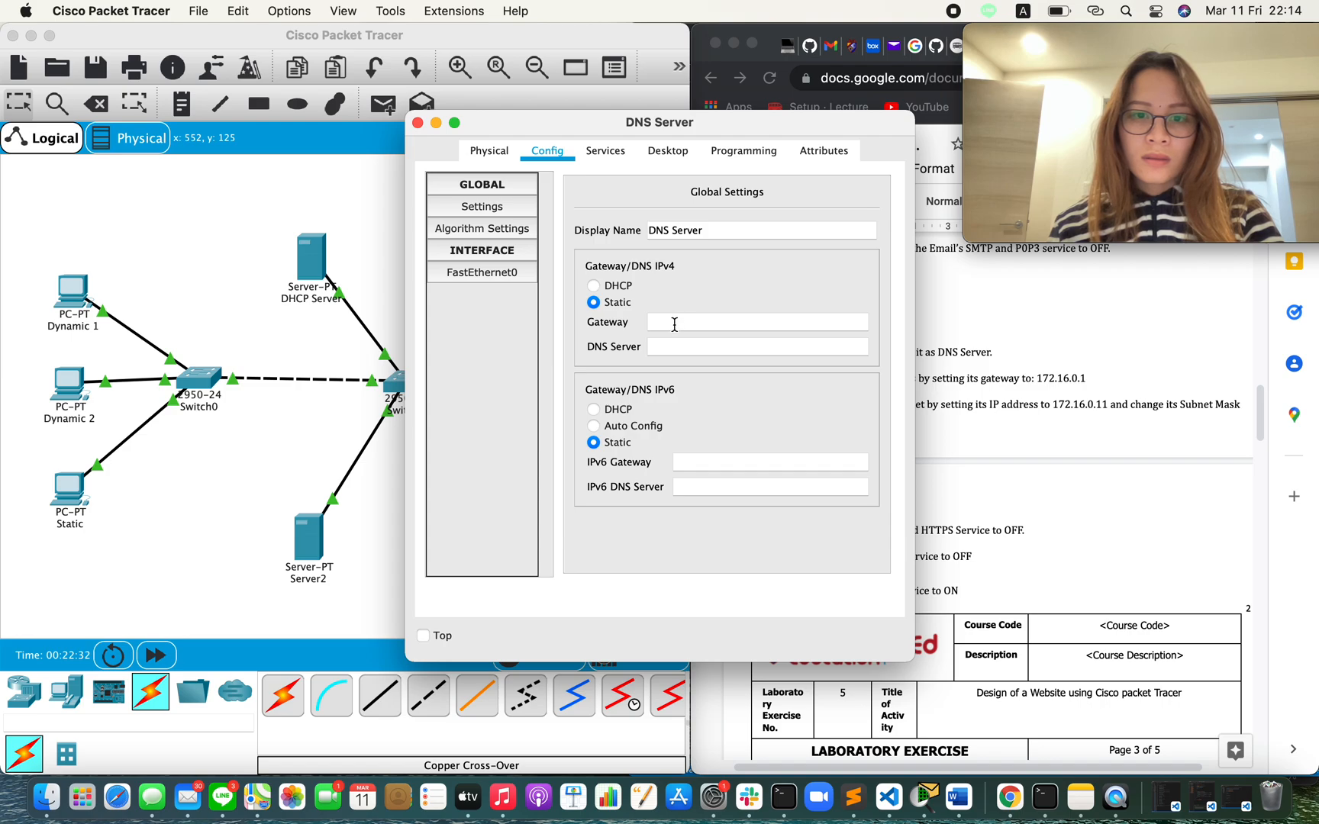
{"action": "left_click", "coordinate": [674, 324]}
{"action": "type", "text": "172.16.0.1"}
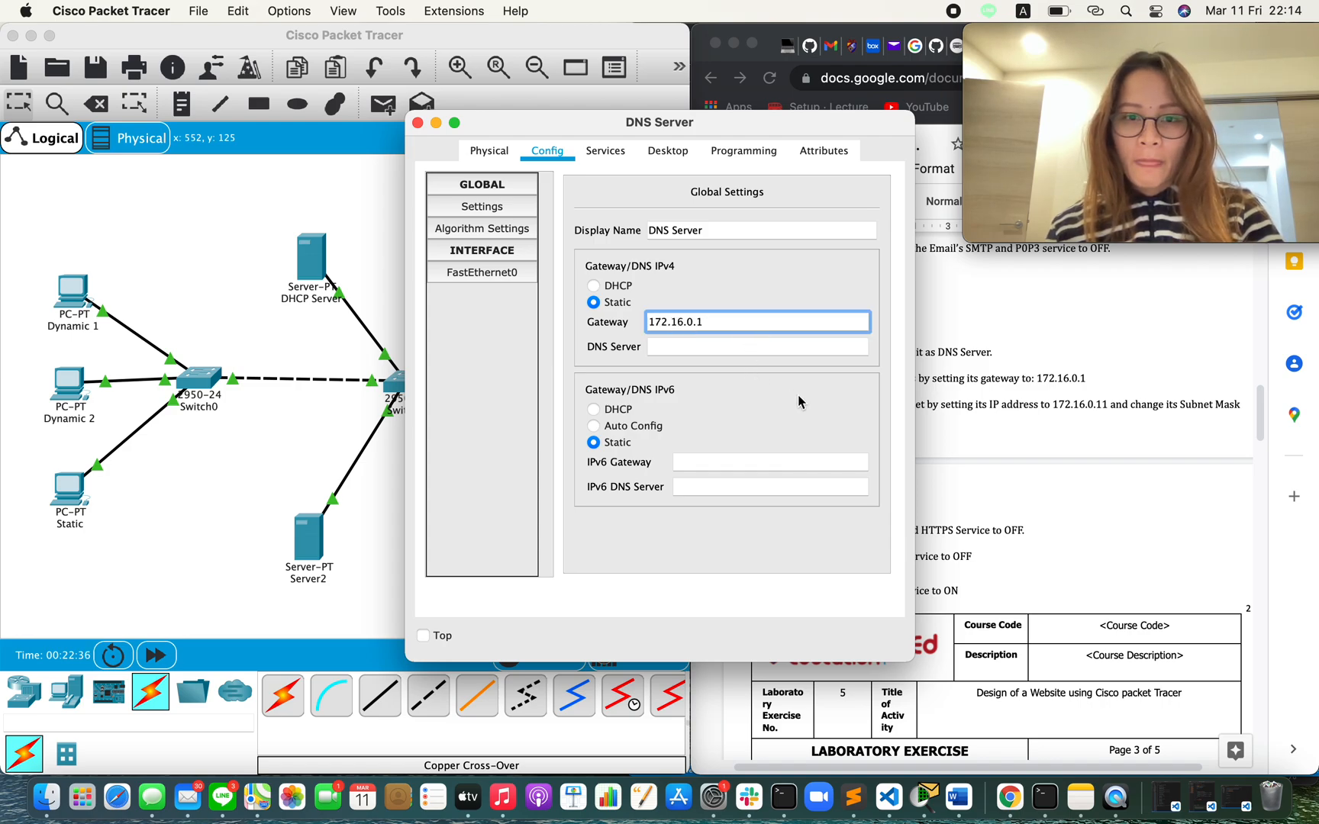
Open the DNS Server's FastEthernet0 settings and move the window clear of the lab instructions.
{"action": "left_click", "coordinate": [507, 273]}
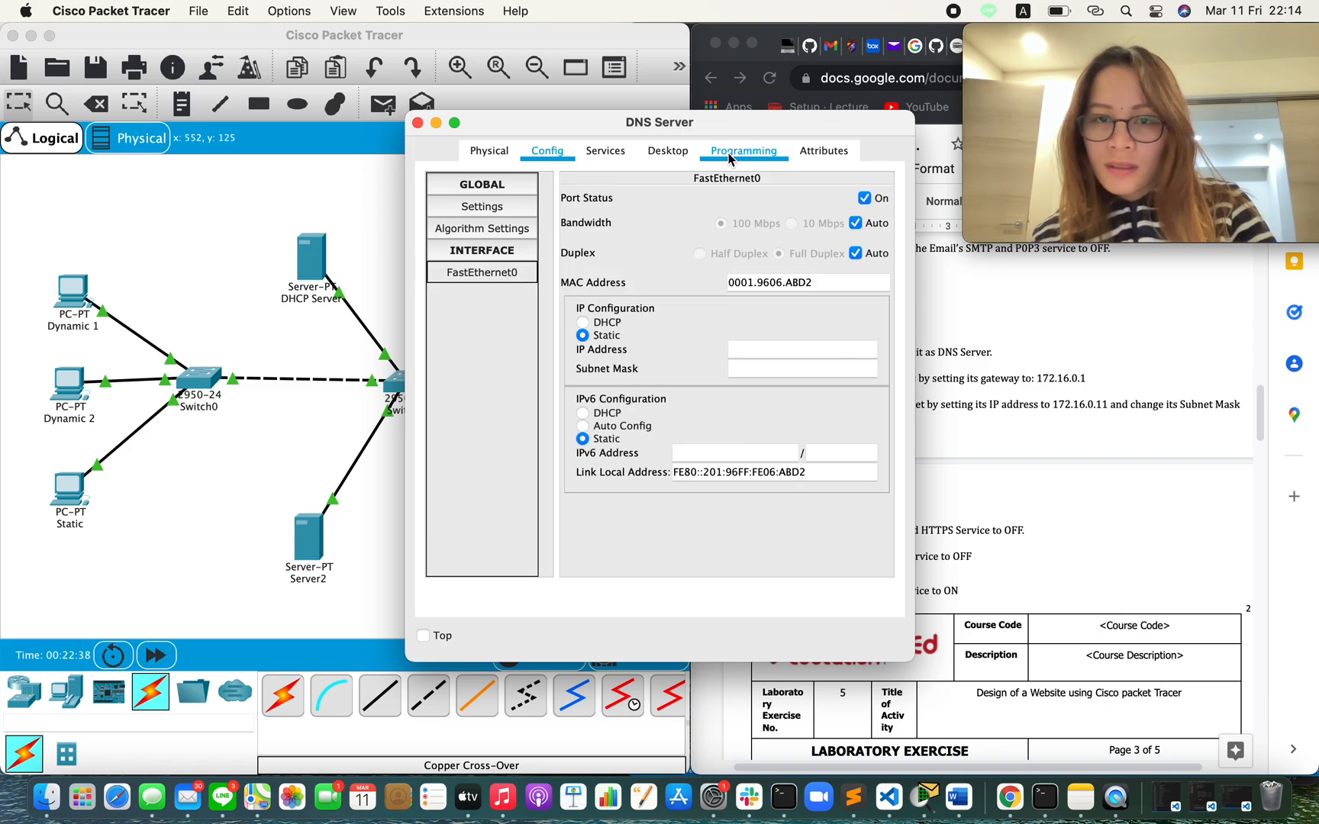
{"action": "left_click_drag", "start_coordinate": [730, 129], "coordinate": [552, 127]}
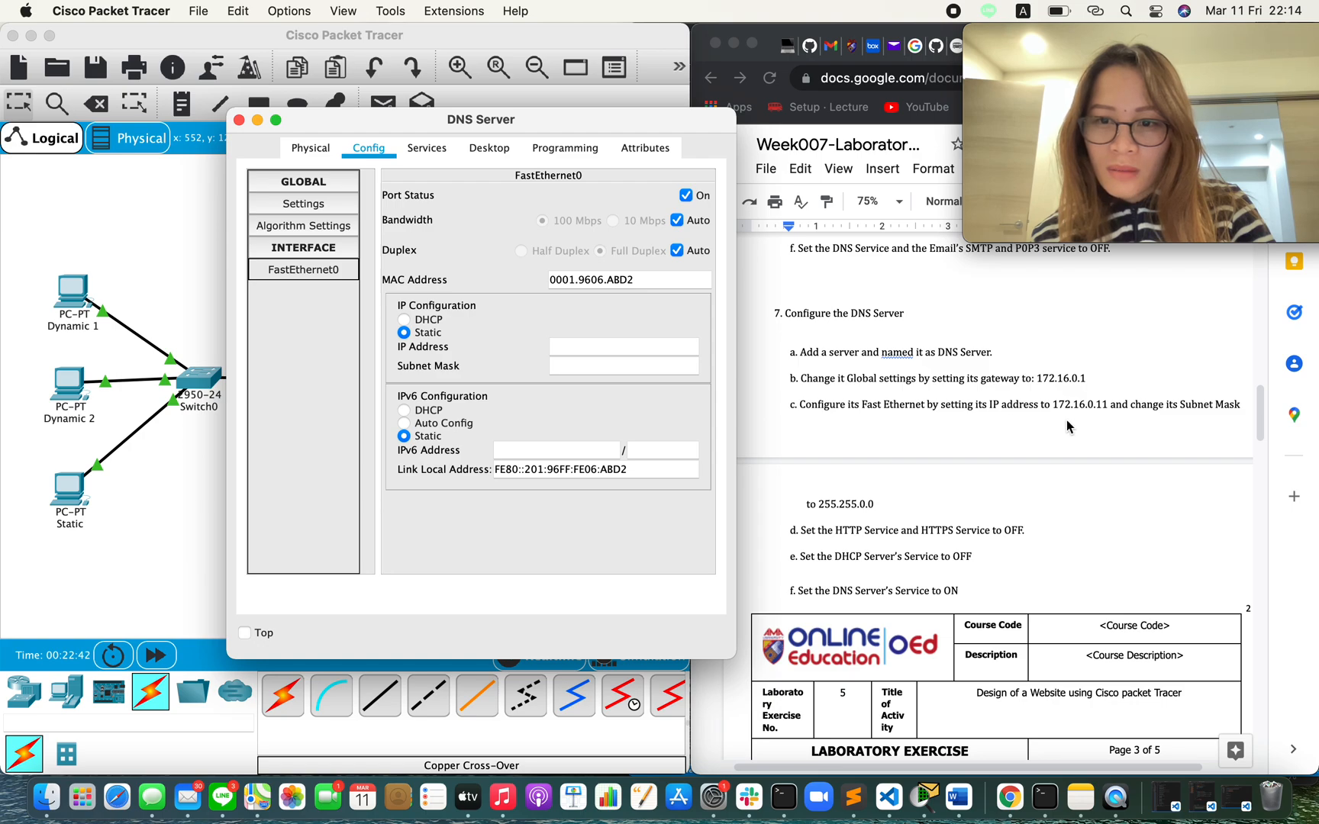
Try to set the DNS Server's FastEthernet0 IP address to 172.16.0.11.
{"action": "left_click", "coordinate": [613, 345]}
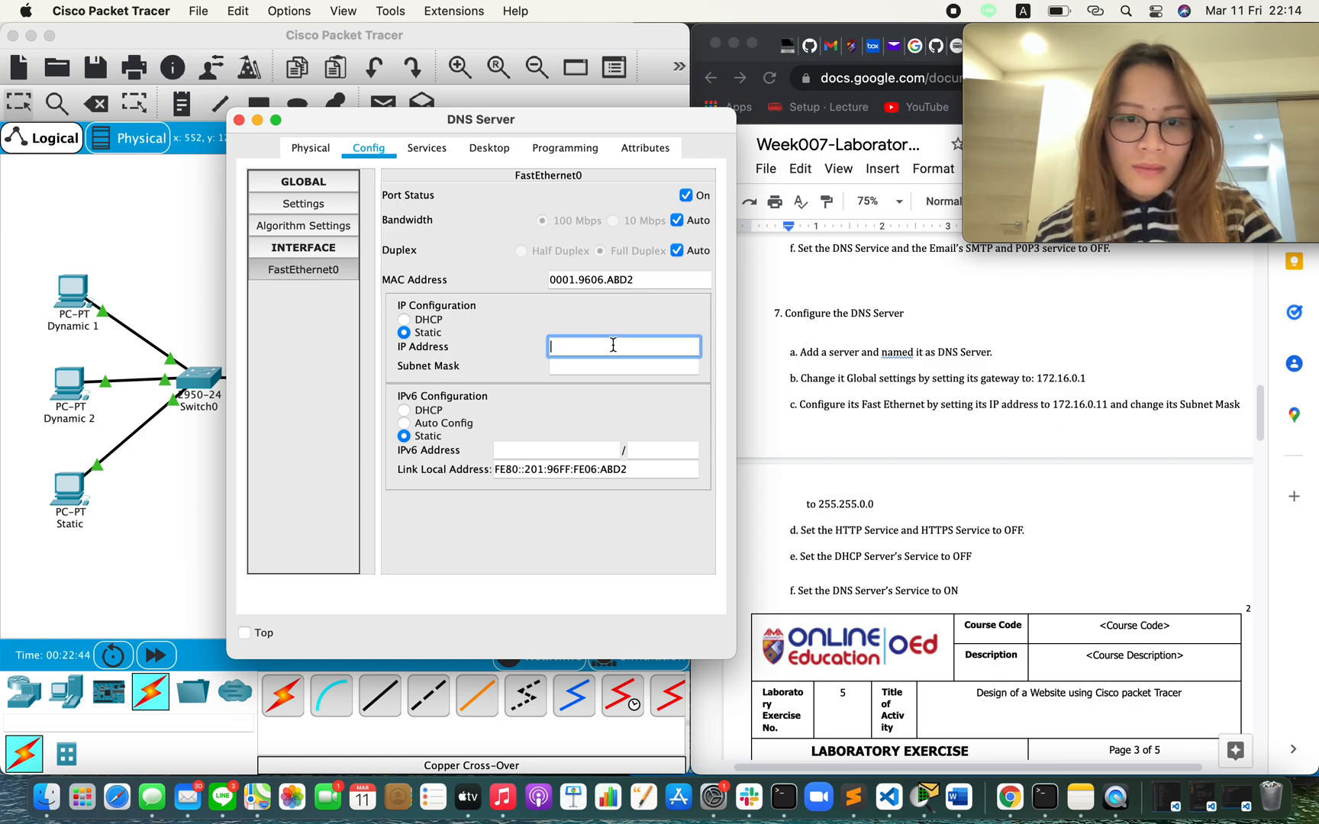
{"action": "type", "text": "172.16.0.1"}
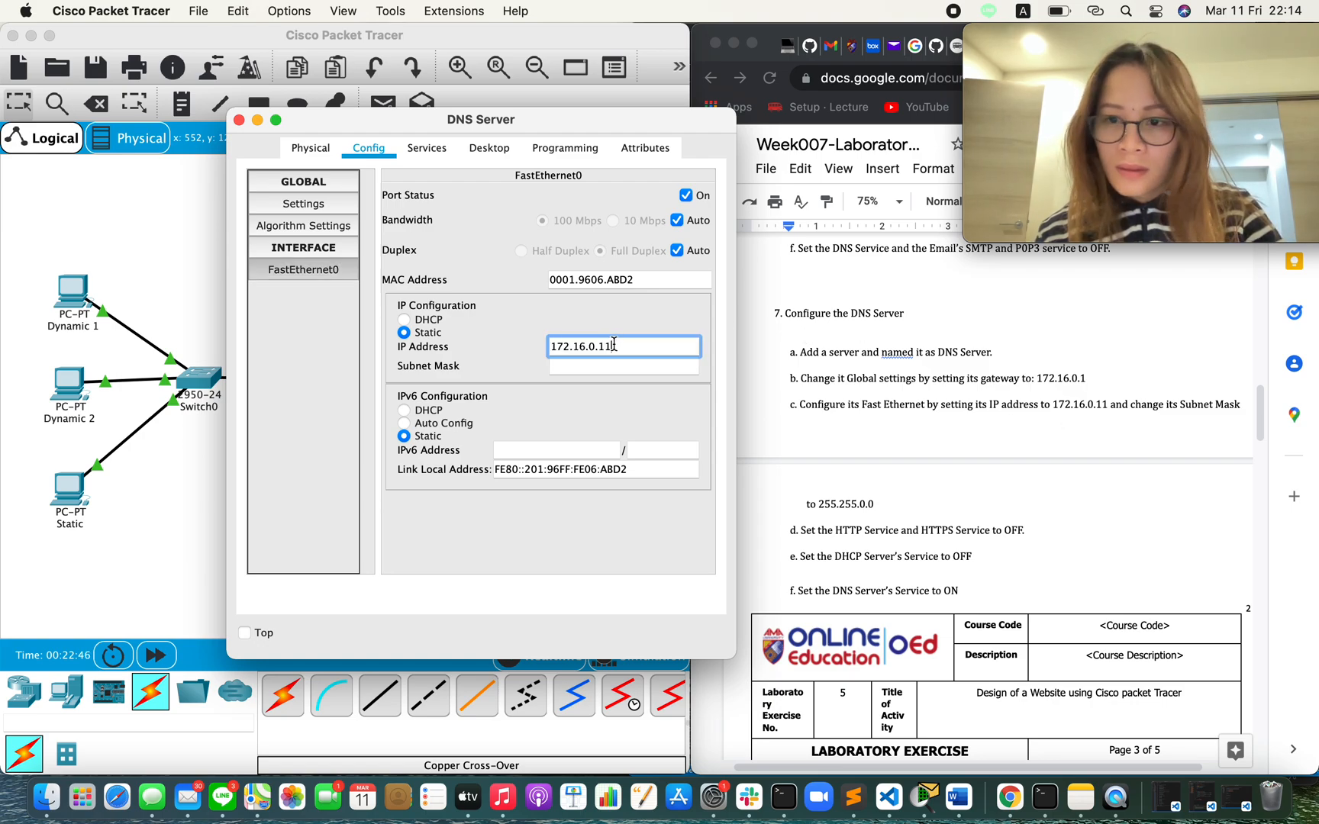
{"action": "type", "text": "1"}
{"action": "left_click", "coordinate": [635, 368]}
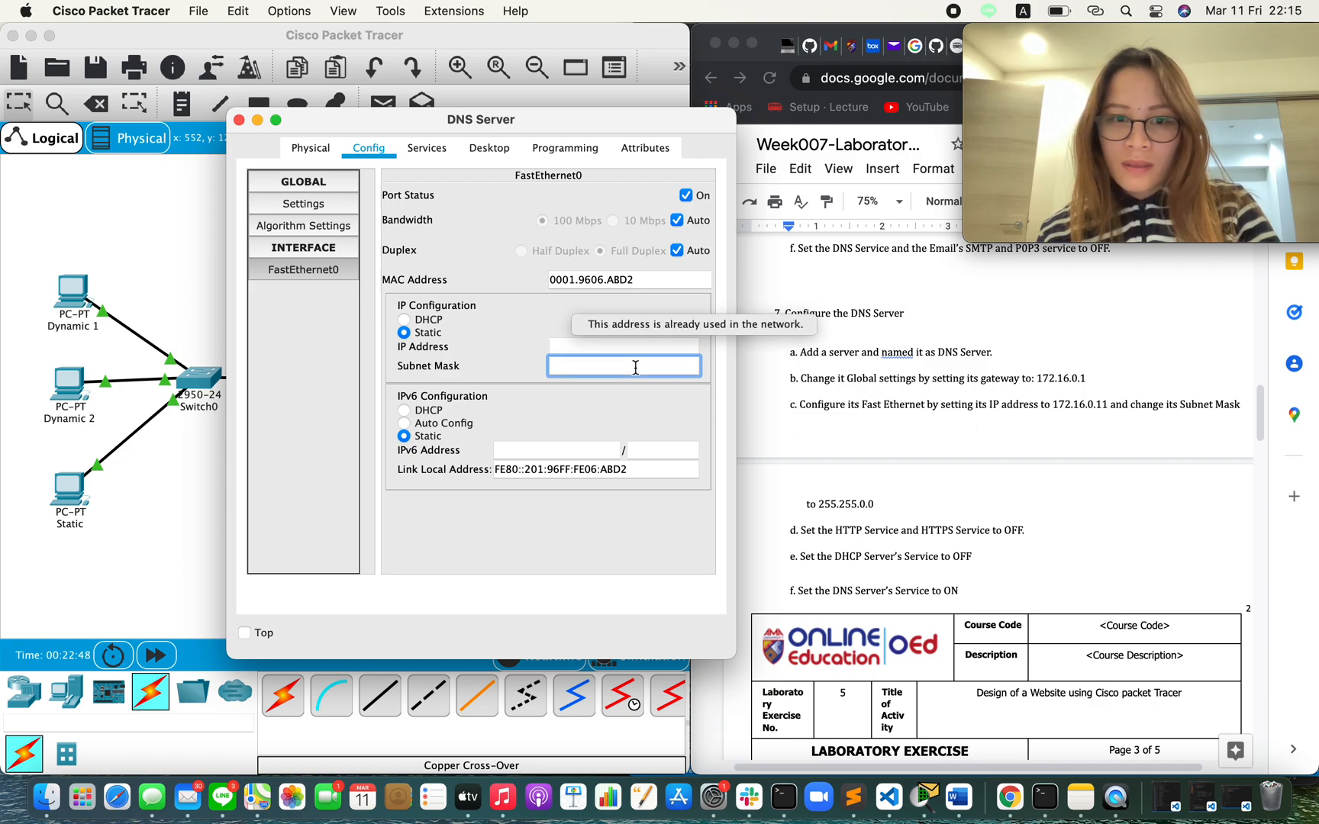
Set the DNS Server's FastEthernet0 IP address to 172.16.0.1 with subnet mask 255.255.0.0.
{"action": "left_click", "coordinate": [580, 346]}
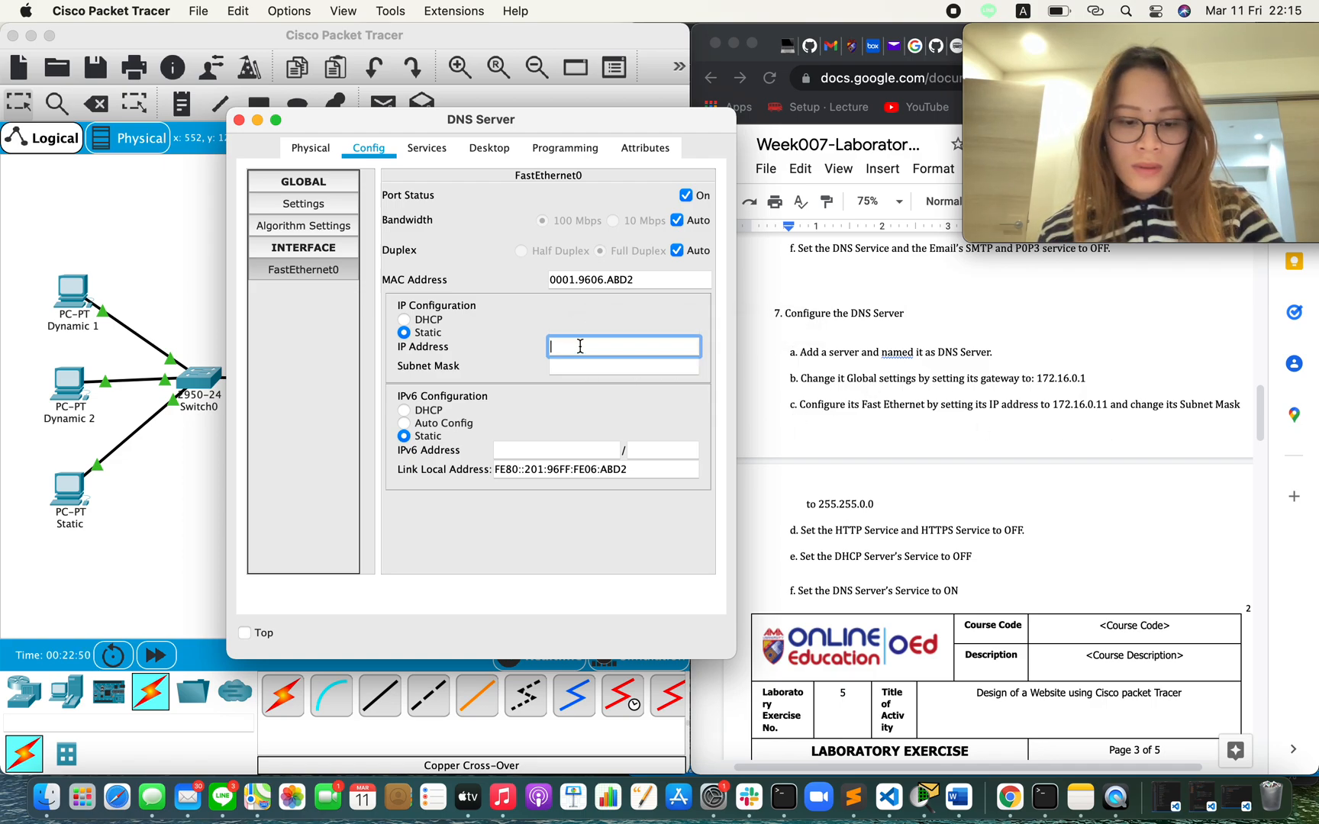
{"action": "type", "text": "172.16.0.1"}
{"action": "left_click", "coordinate": [540, 304]}
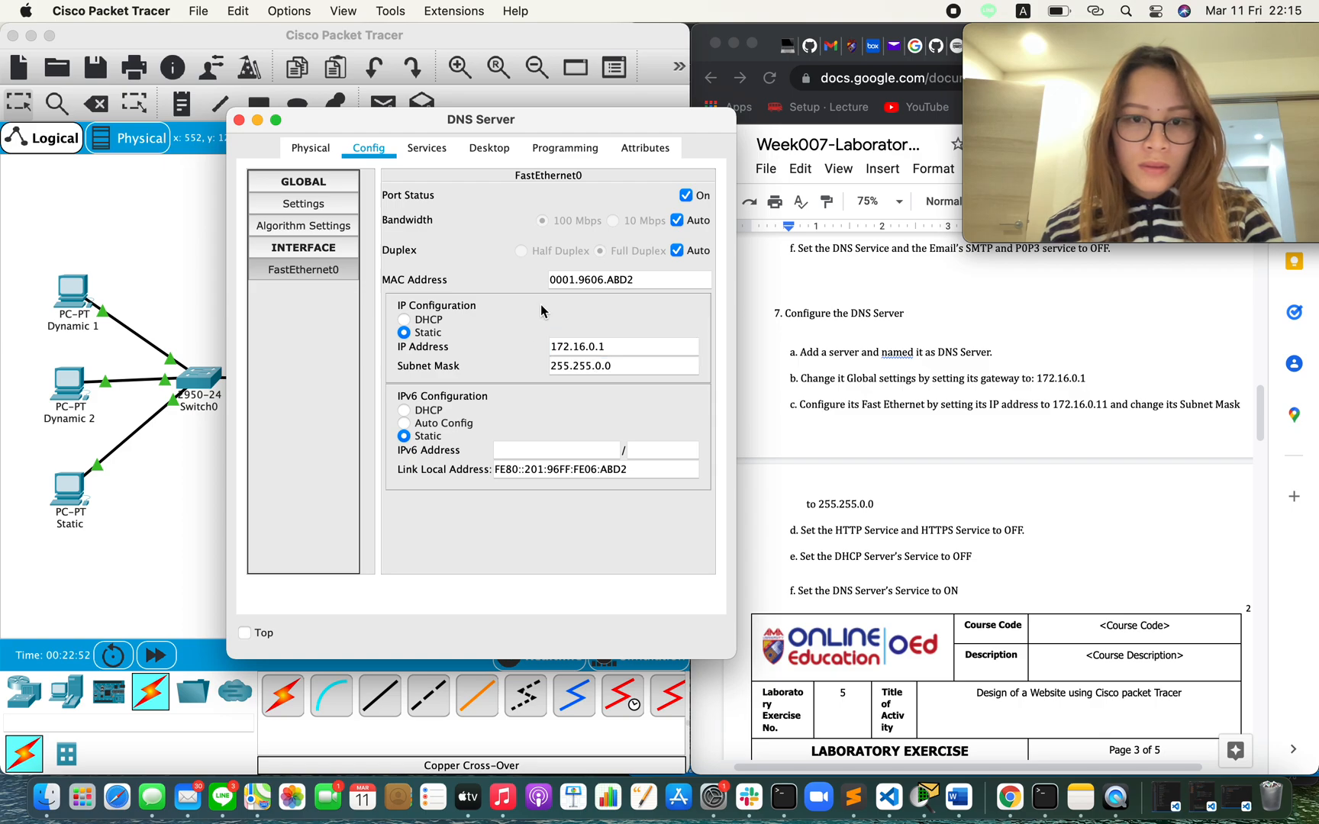
Turn off the DNS Server's HTTP and HTTPS services, following item 7d.
{"action": "scroll", "coordinate": [959, 439], "scroll_direction": "right", "scroll_amount": 3}
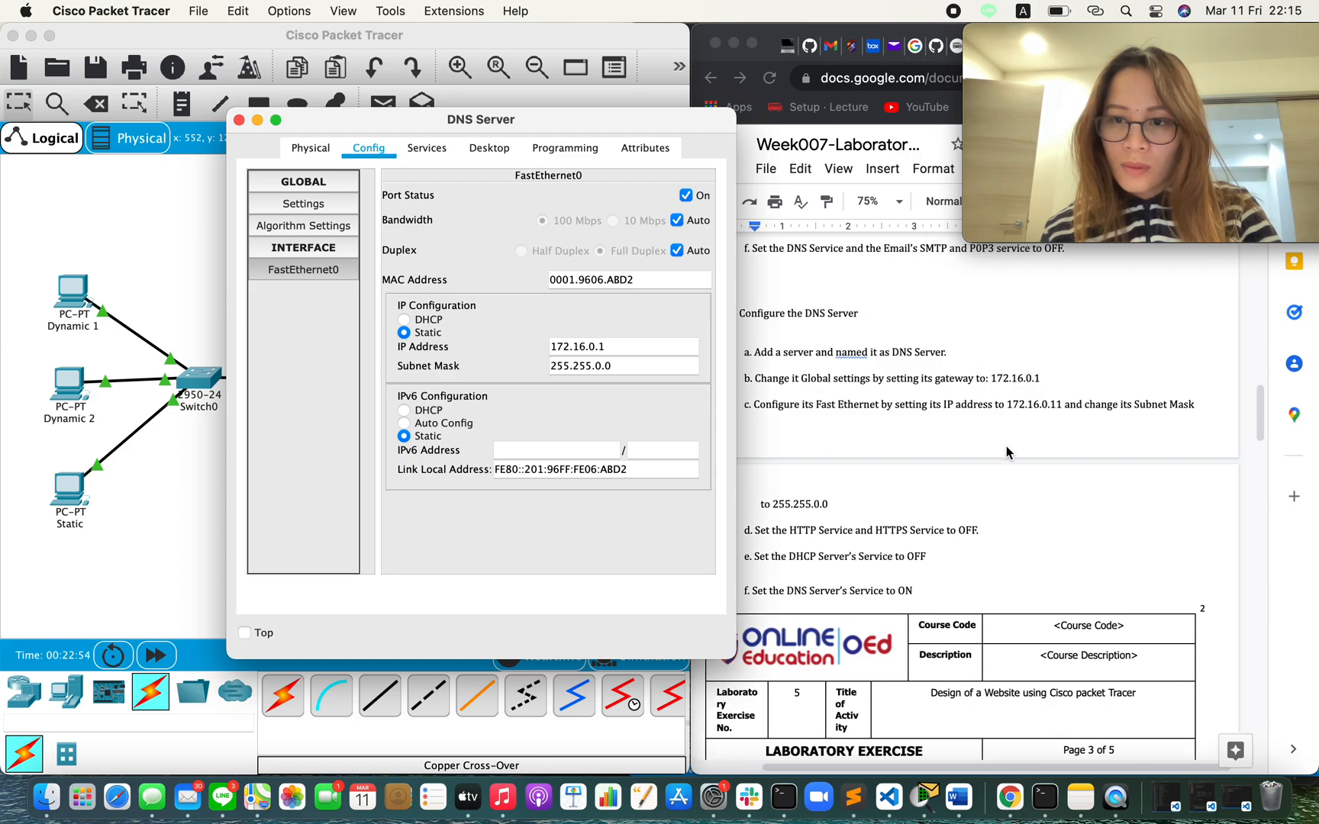
{"action": "scroll", "coordinate": [1006, 452], "scroll_direction": "left", "scroll_amount": 3}
{"action": "scroll", "coordinate": [1006, 452], "scroll_direction": "down", "scroll_amount": 2}
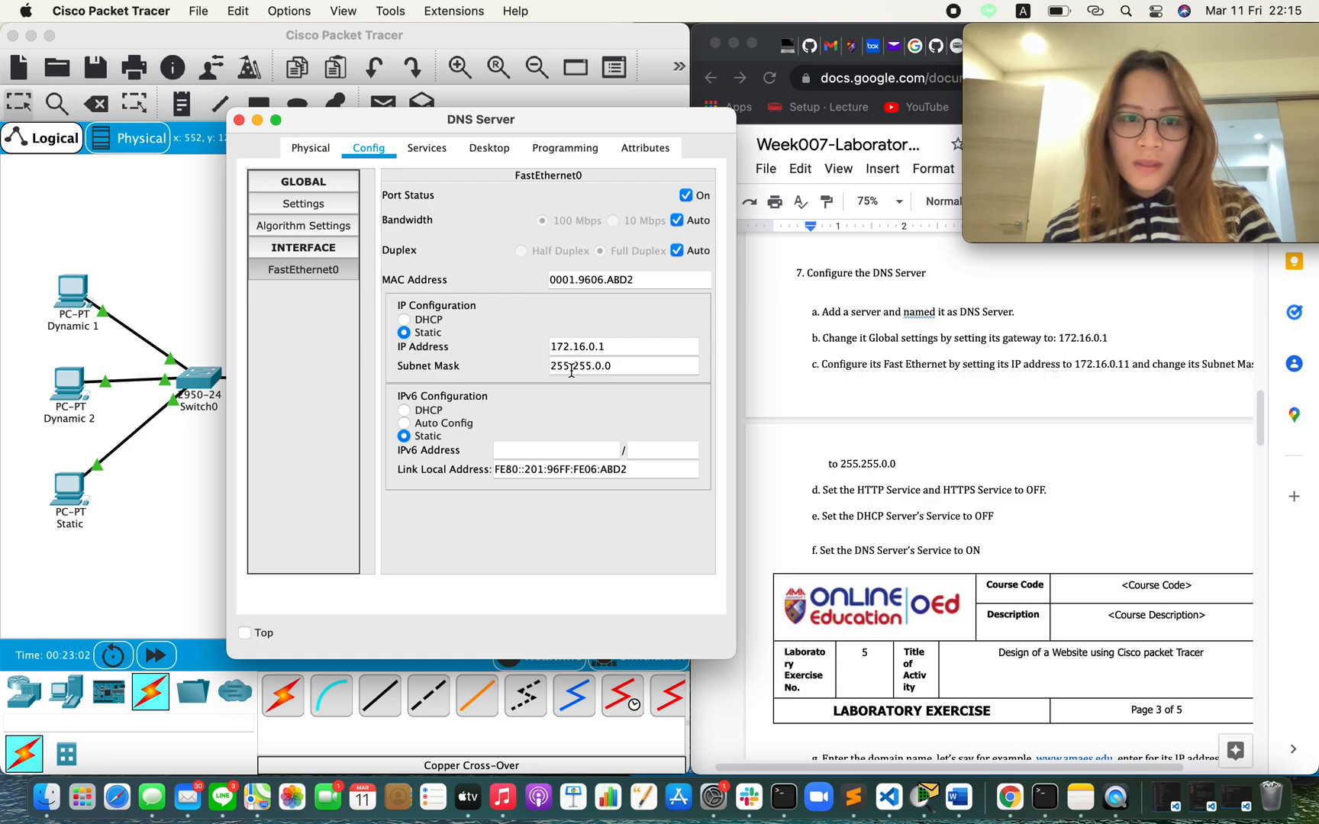
{"action": "left_click", "coordinate": [425, 148]}
{"action": "left_click", "coordinate": [476, 239]}
{"action": "left_click", "coordinate": [656, 240]}
Check that the DNS Server's DHCP service is off and turn on its DNS service, following items 7e and 7f.
{"action": "scroll", "coordinate": [792, 433], "scroll_direction": "down", "scroll_amount": 2}
{"action": "scroll", "coordinate": [791, 433], "scroll_direction": "down", "scroll_amount": 3}
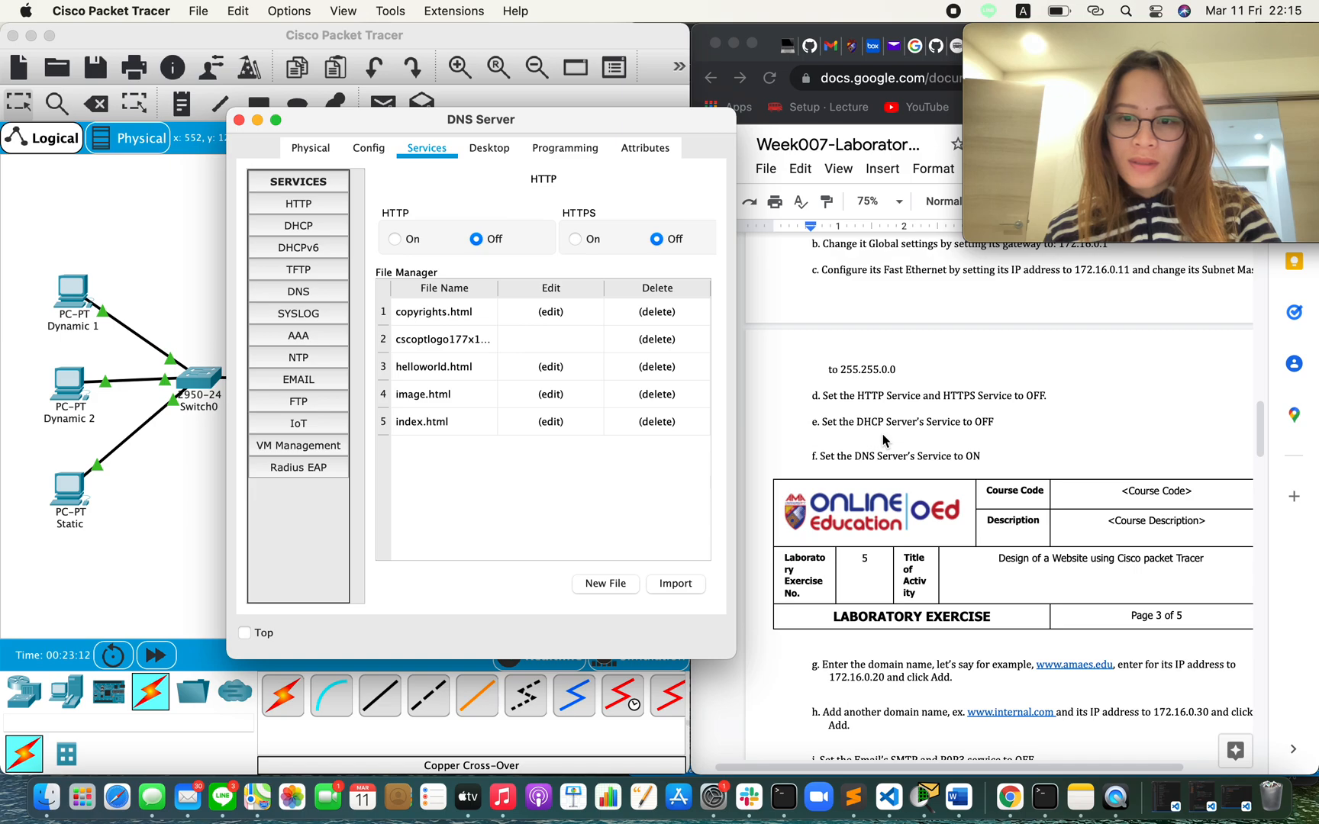
{"action": "left_click", "coordinate": [290, 226]}
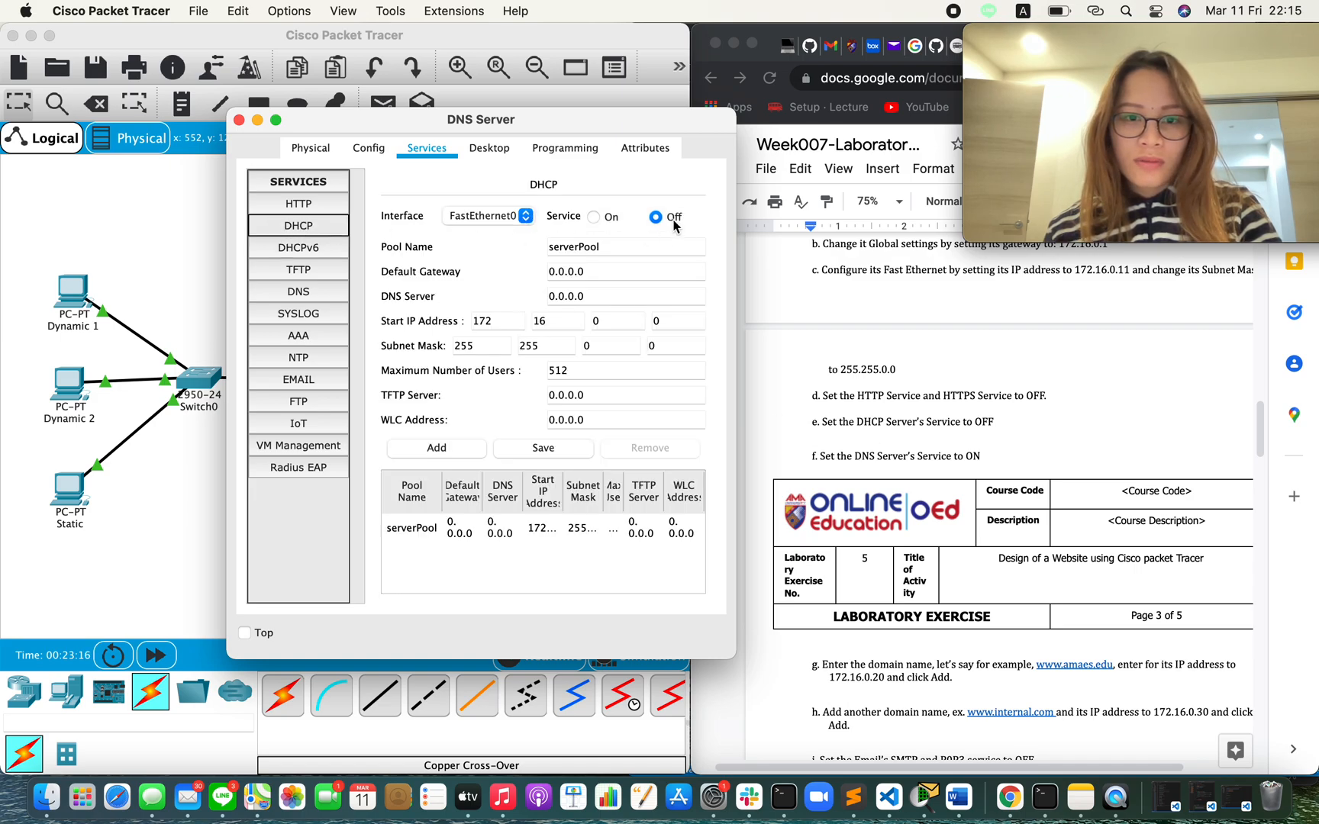
{"action": "scroll", "coordinate": [878, 416], "scroll_direction": "down", "scroll_amount": 1}
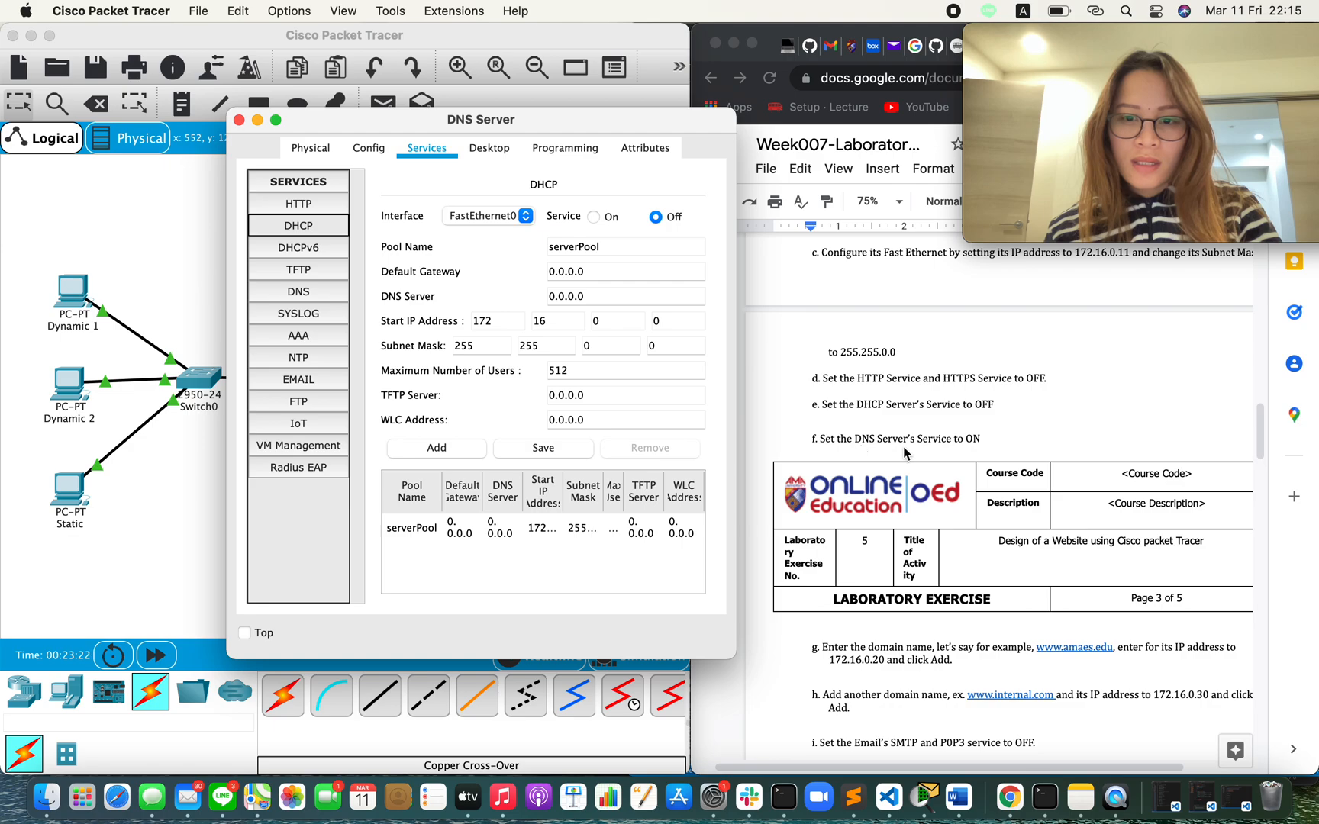
{"action": "left_click", "coordinate": [304, 294]}
{"action": "left_click", "coordinate": [514, 212]}
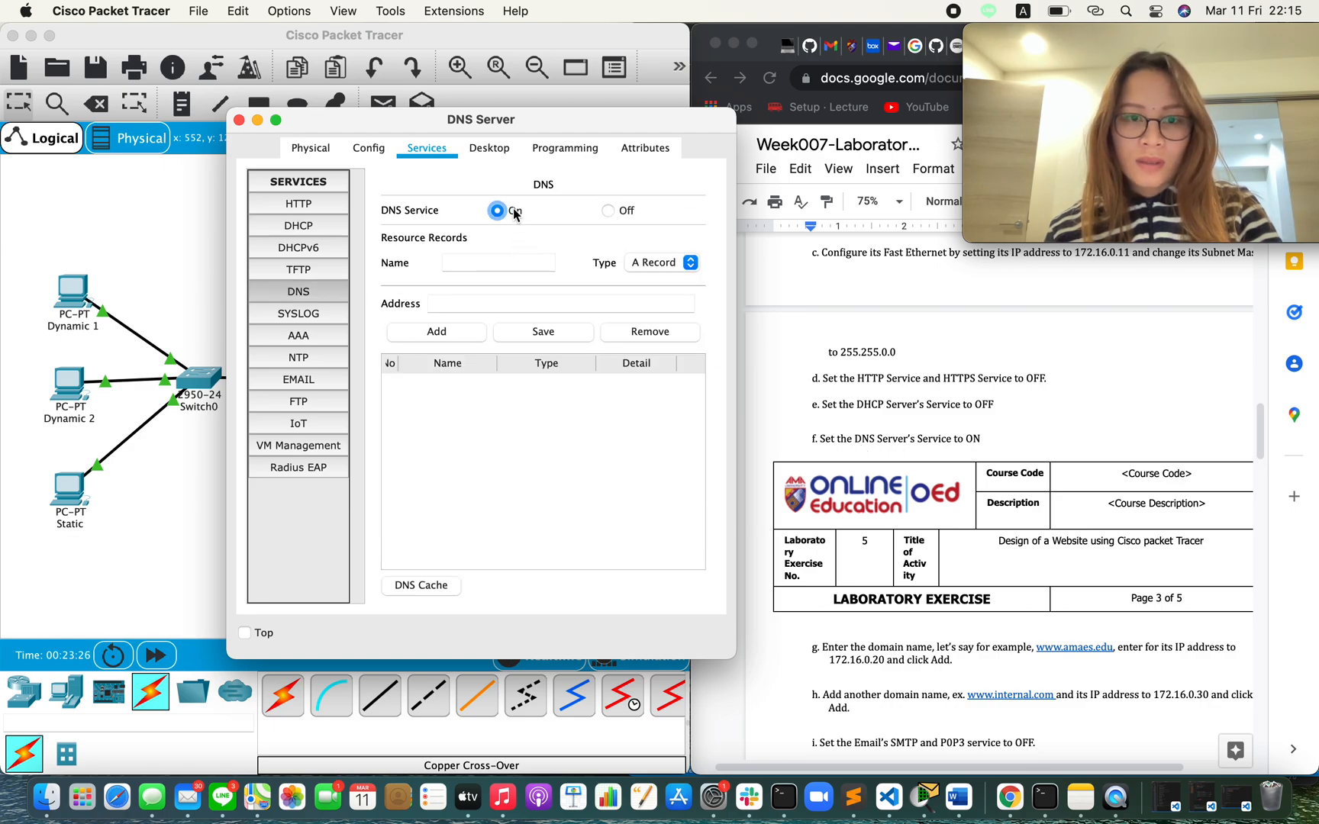
{"action": "scroll", "coordinate": [921, 480], "scroll_direction": "down", "scroll_amount": 5}
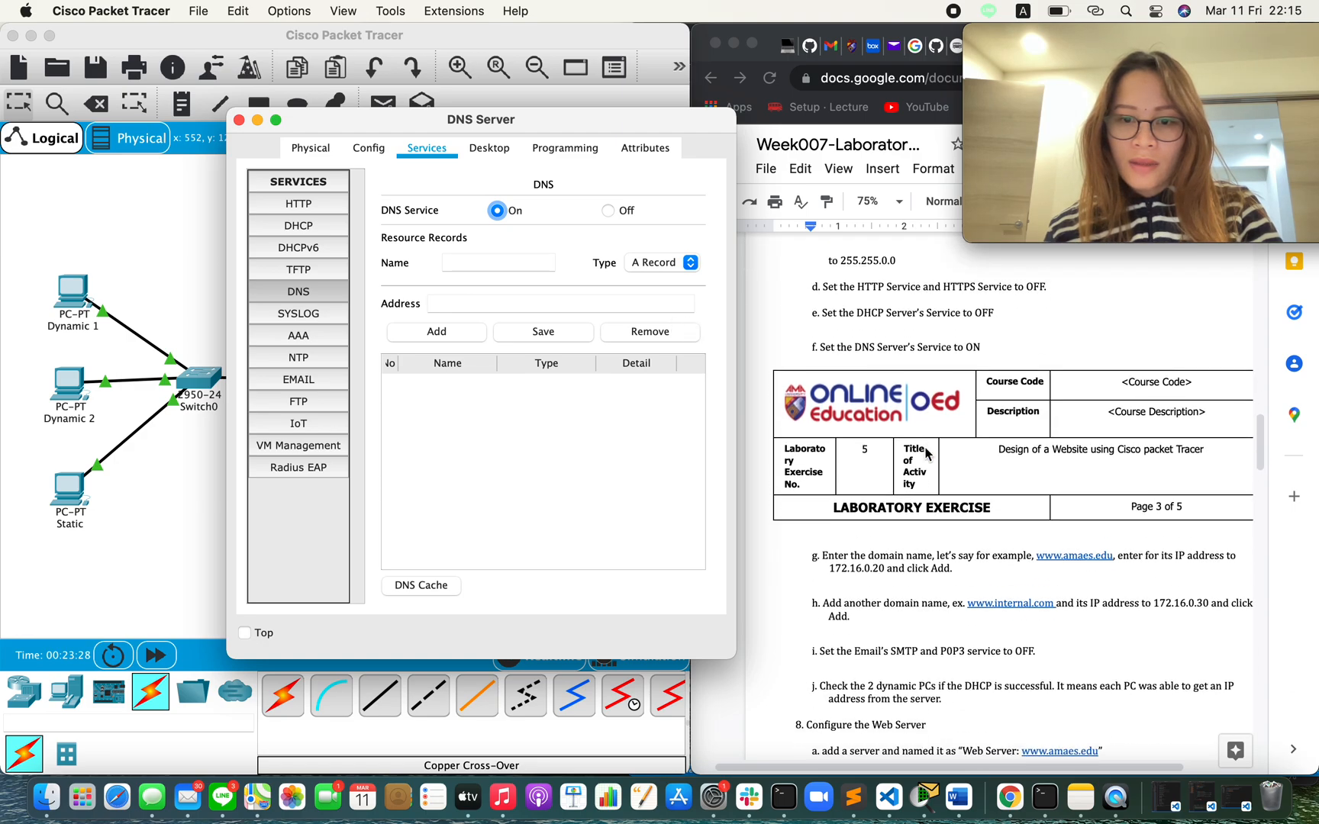
{"action": "scroll", "coordinate": [981, 511], "scroll_direction": "down", "scroll_amount": 1}
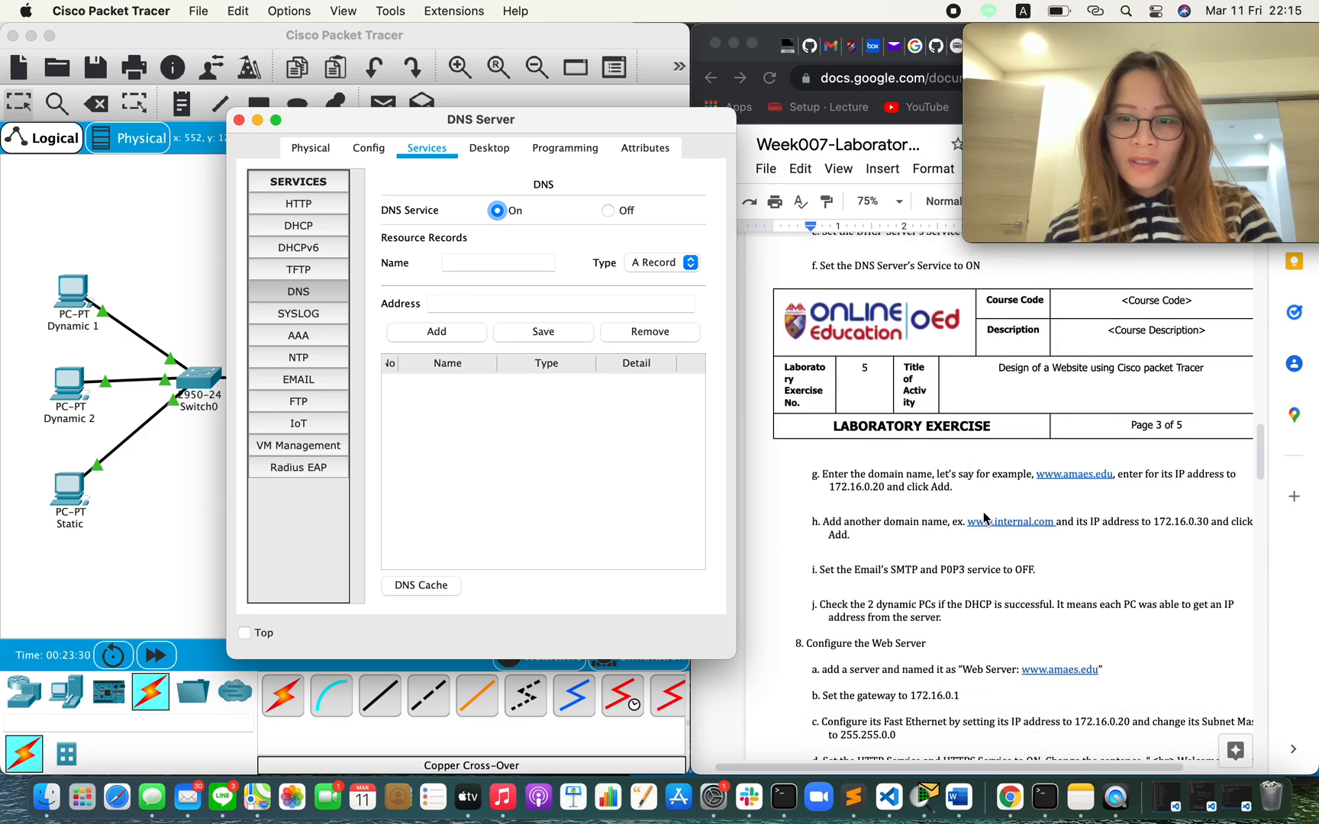
{"action": "left_click", "coordinate": [464, 262]}
{"action": "type", "text": "www."}
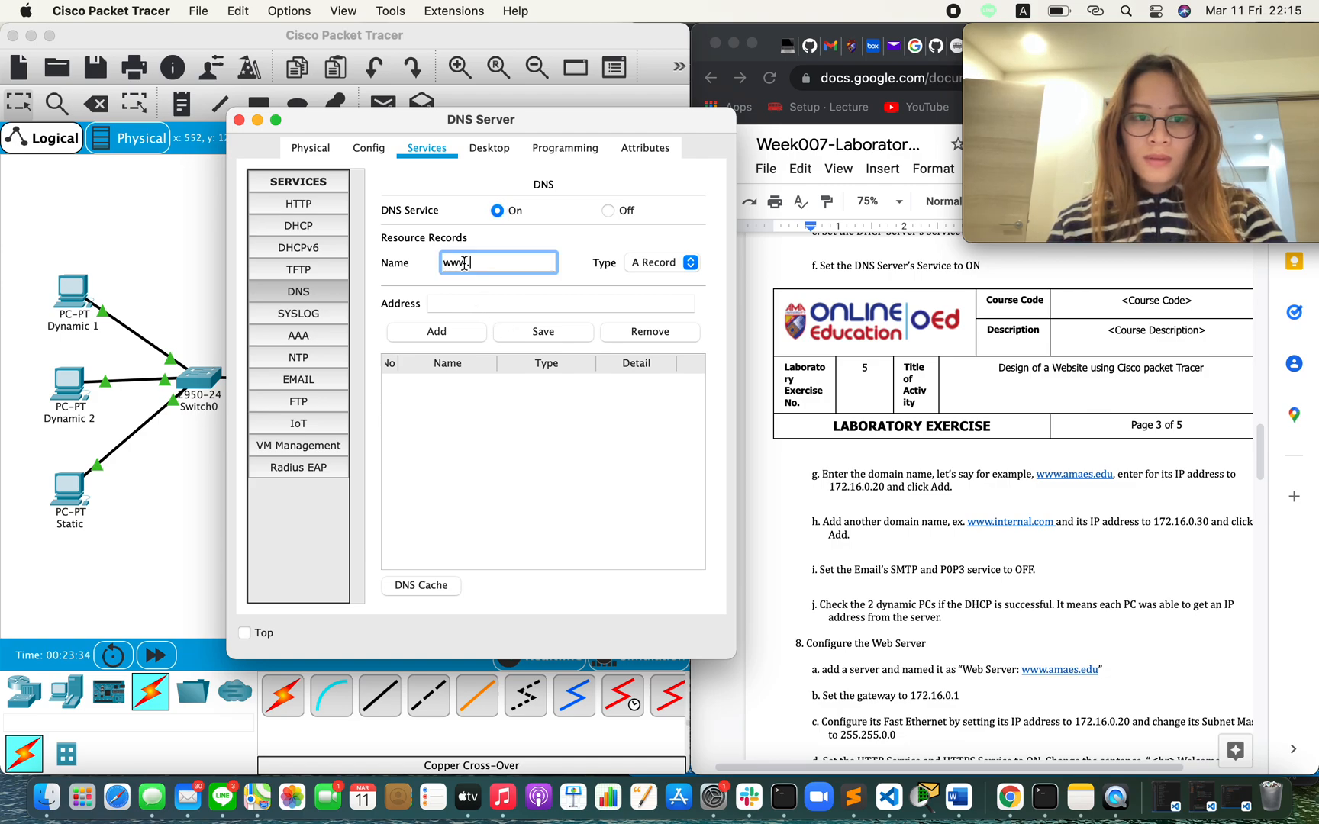
{"action": "type", "text": "a"}
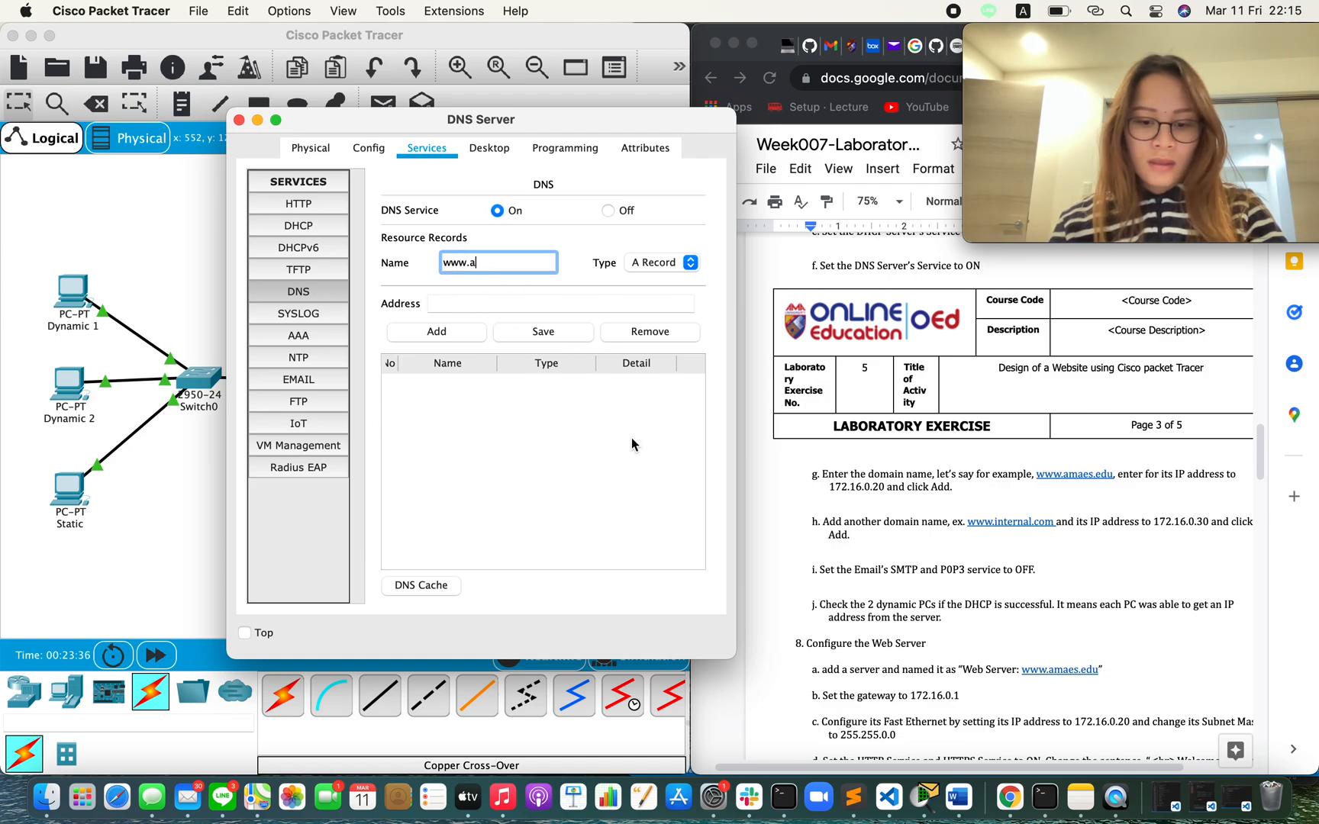
{"action": "type", "text": "maes.edu"}
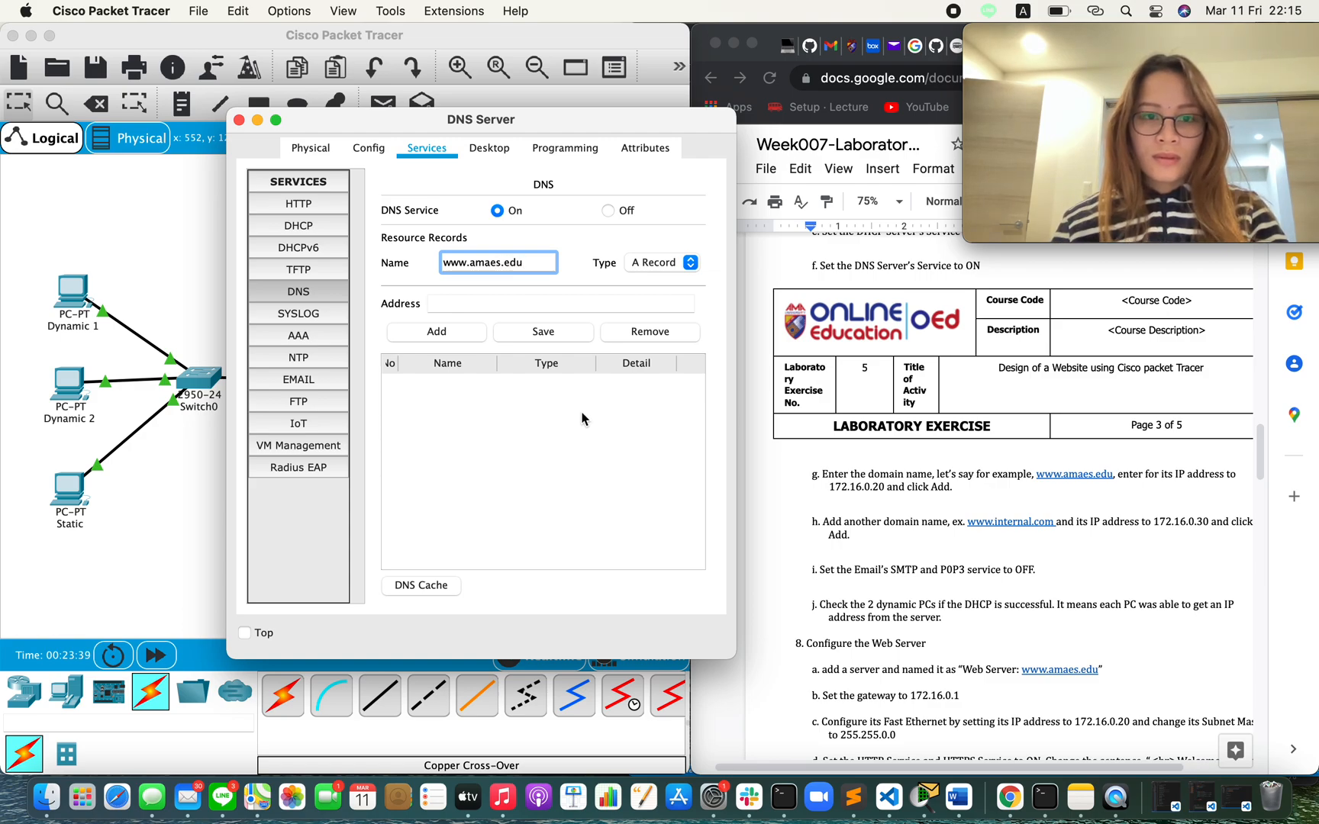
{"action": "left_click", "coordinate": [510, 302]}
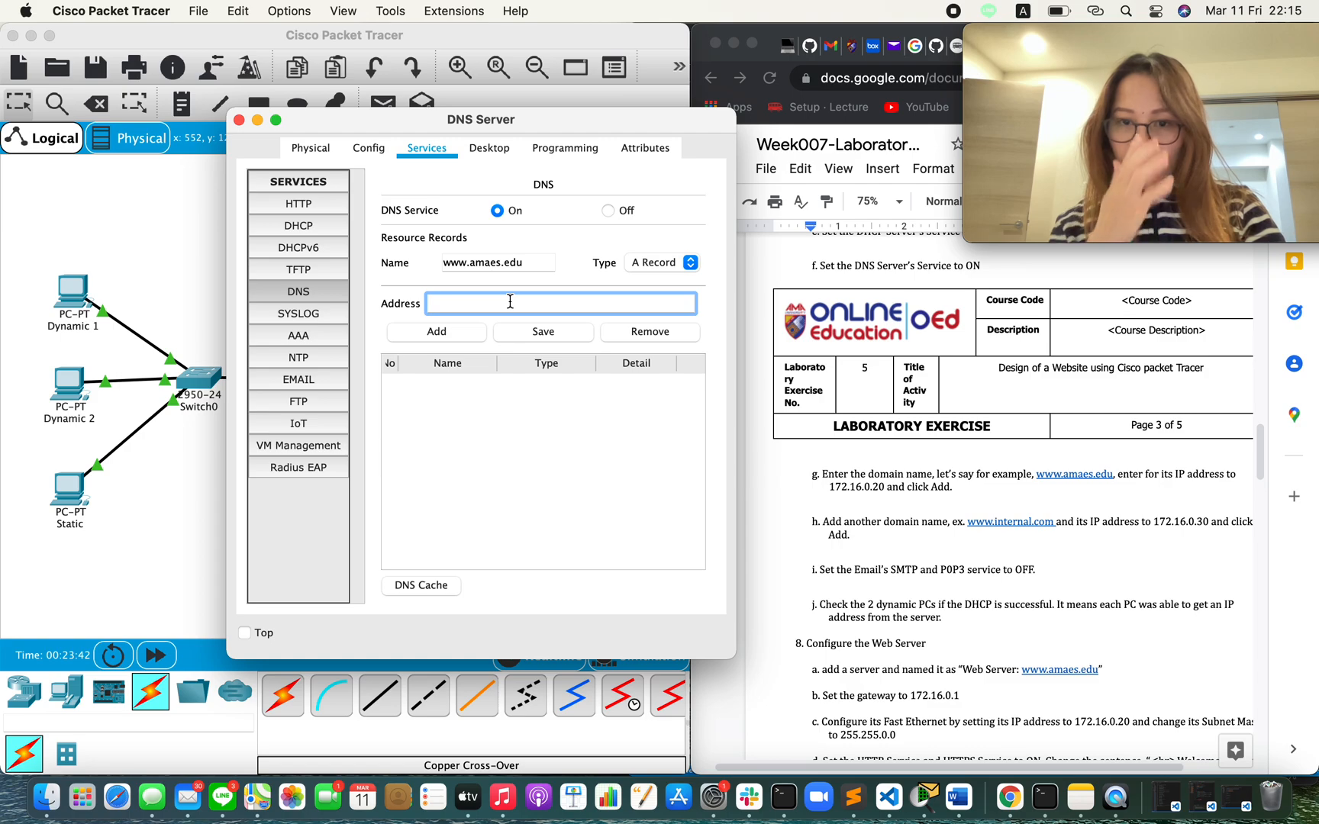
{"action": "type", "text": "172.16.0.2"}
{"action": "key", "text": "BackSpace"}
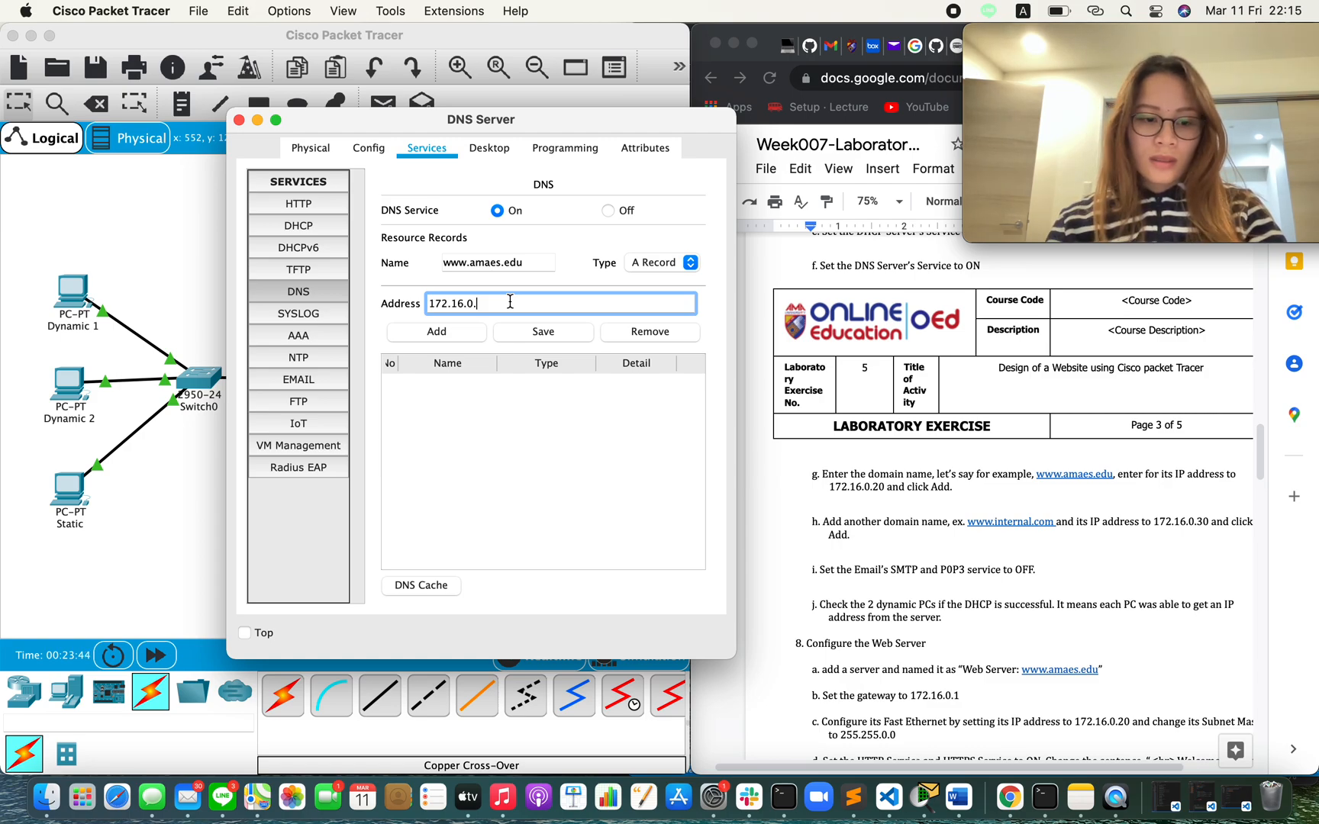
{"action": "type", "text": "20"}
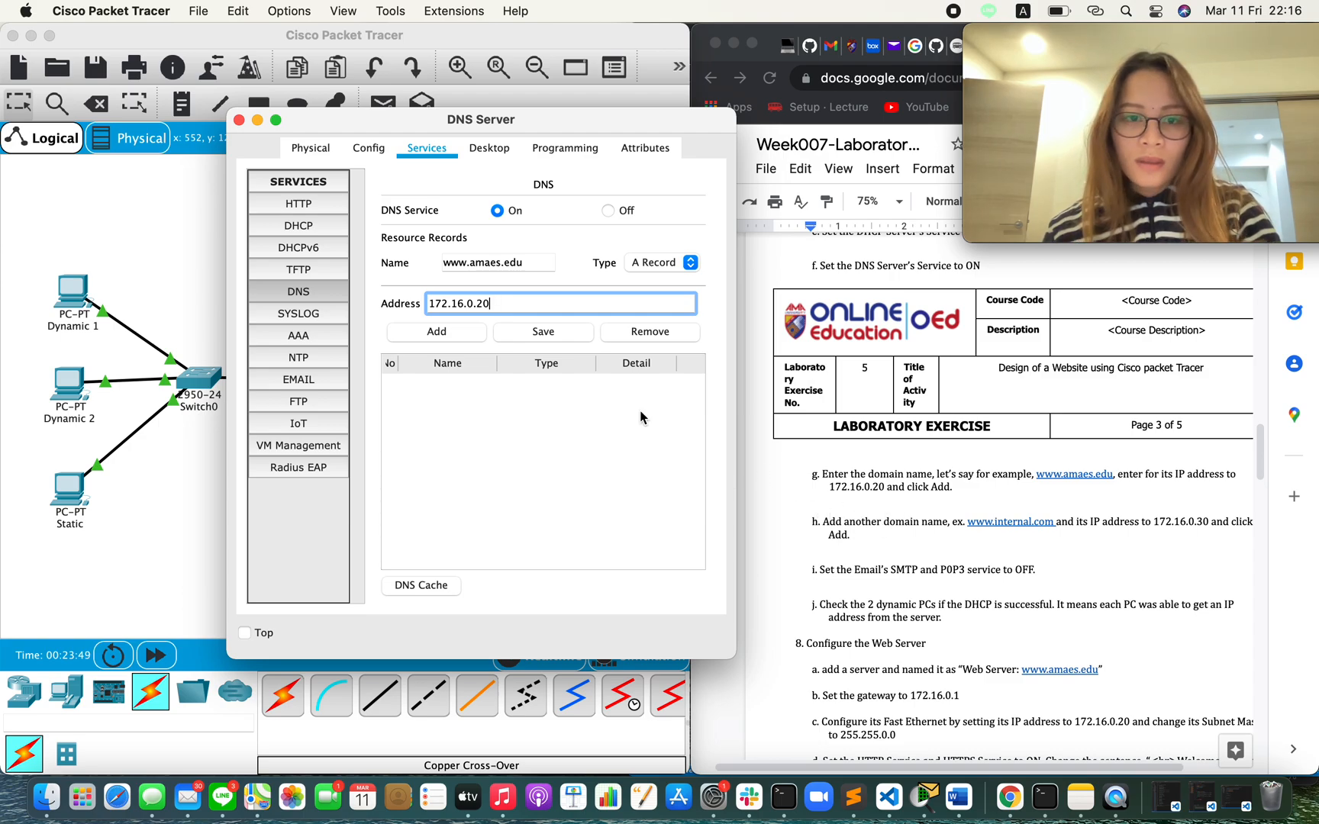
{"action": "left_click", "coordinate": [446, 330]}
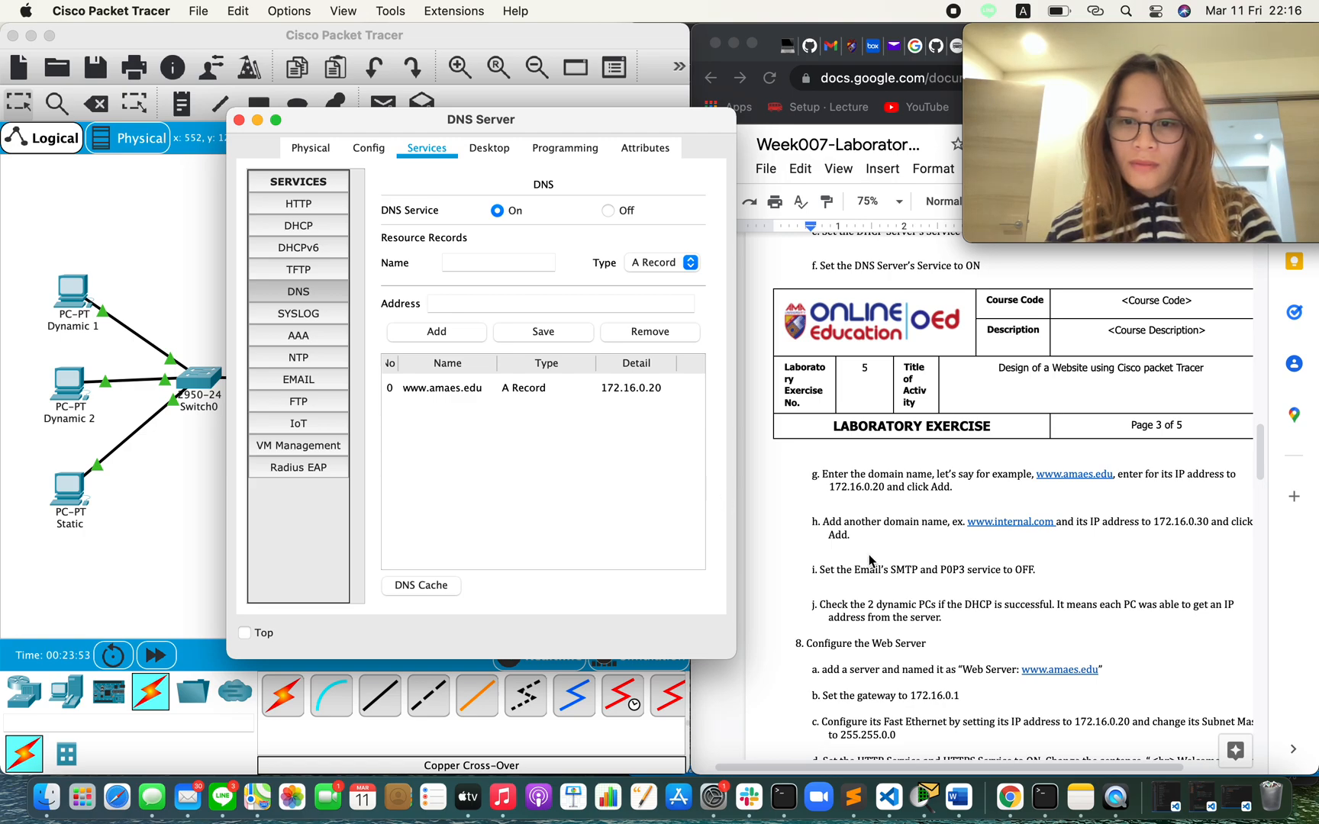
{"action": "scroll", "coordinate": [868, 554], "scroll_direction": "down", "scroll_amount": 2}
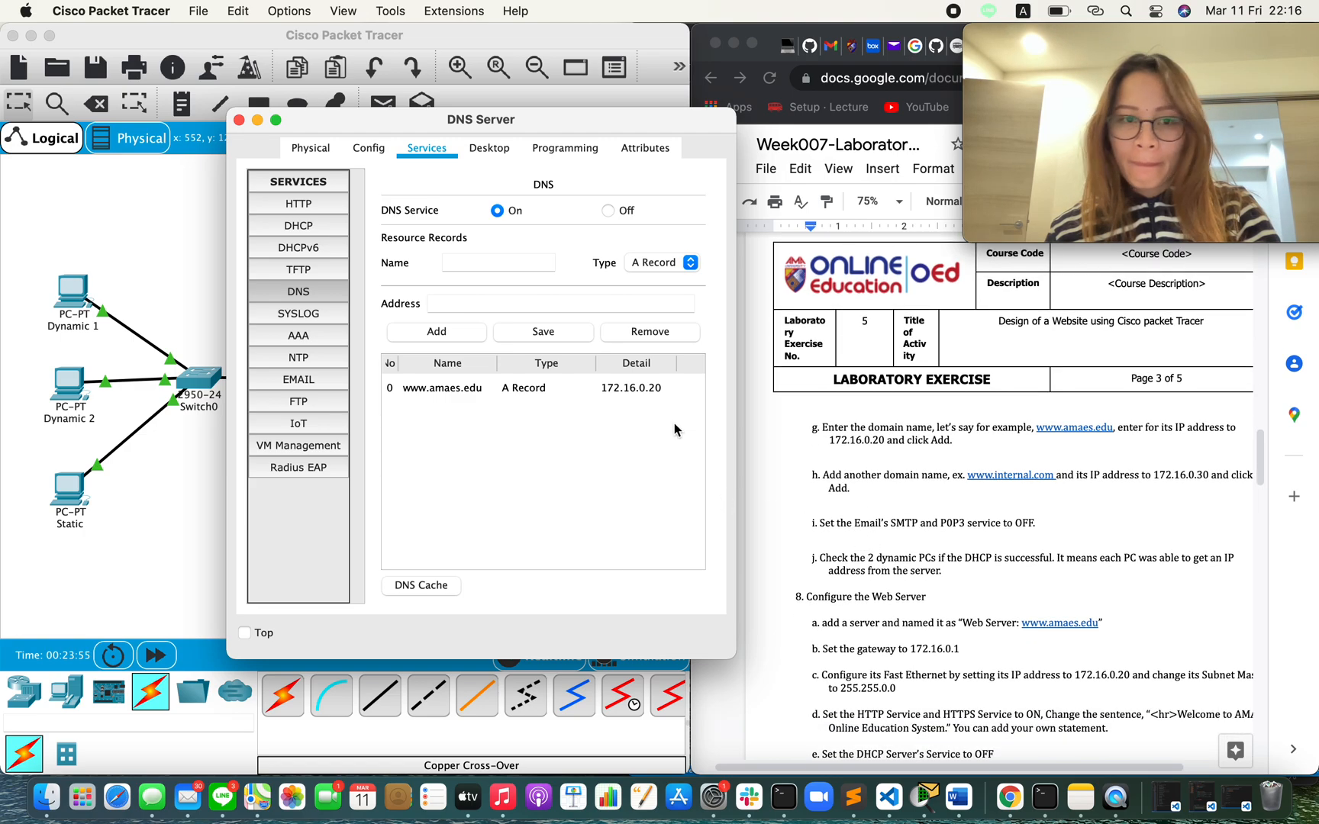
{"action": "left_click", "coordinate": [500, 300]}
{"action": "left_click", "coordinate": [488, 263]}
{"action": "type", "text": "www."}
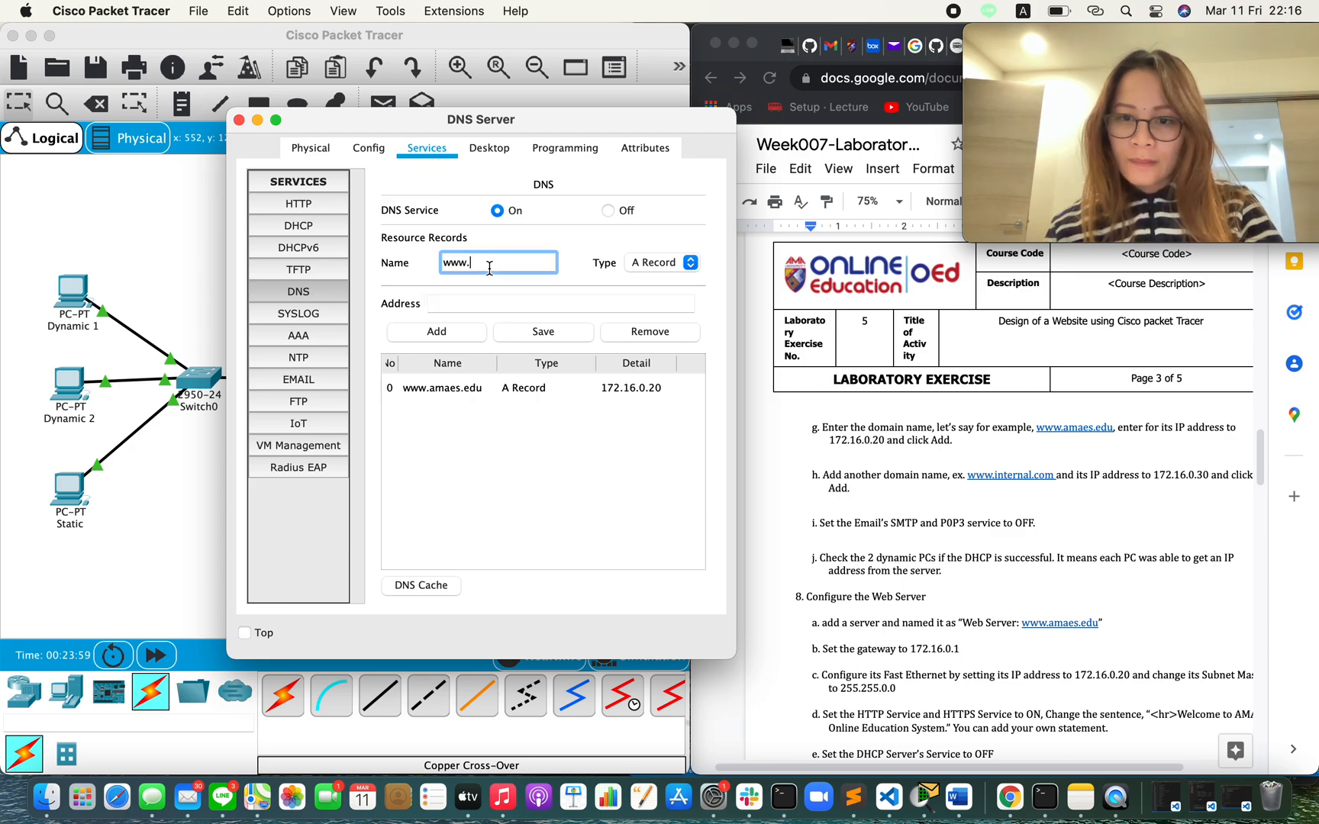
{"action": "type", "text": "inter"}
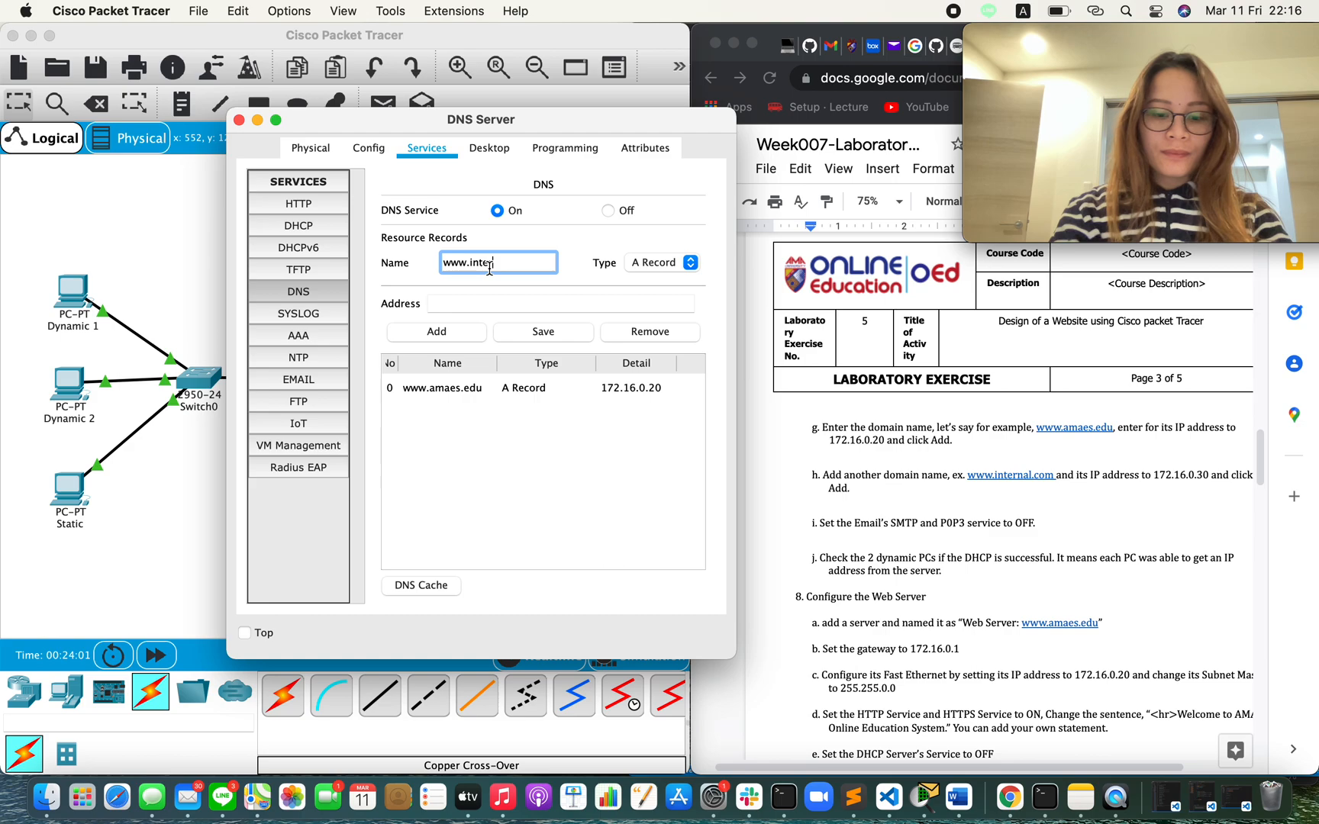
{"action": "type", "text": "nal.com"}
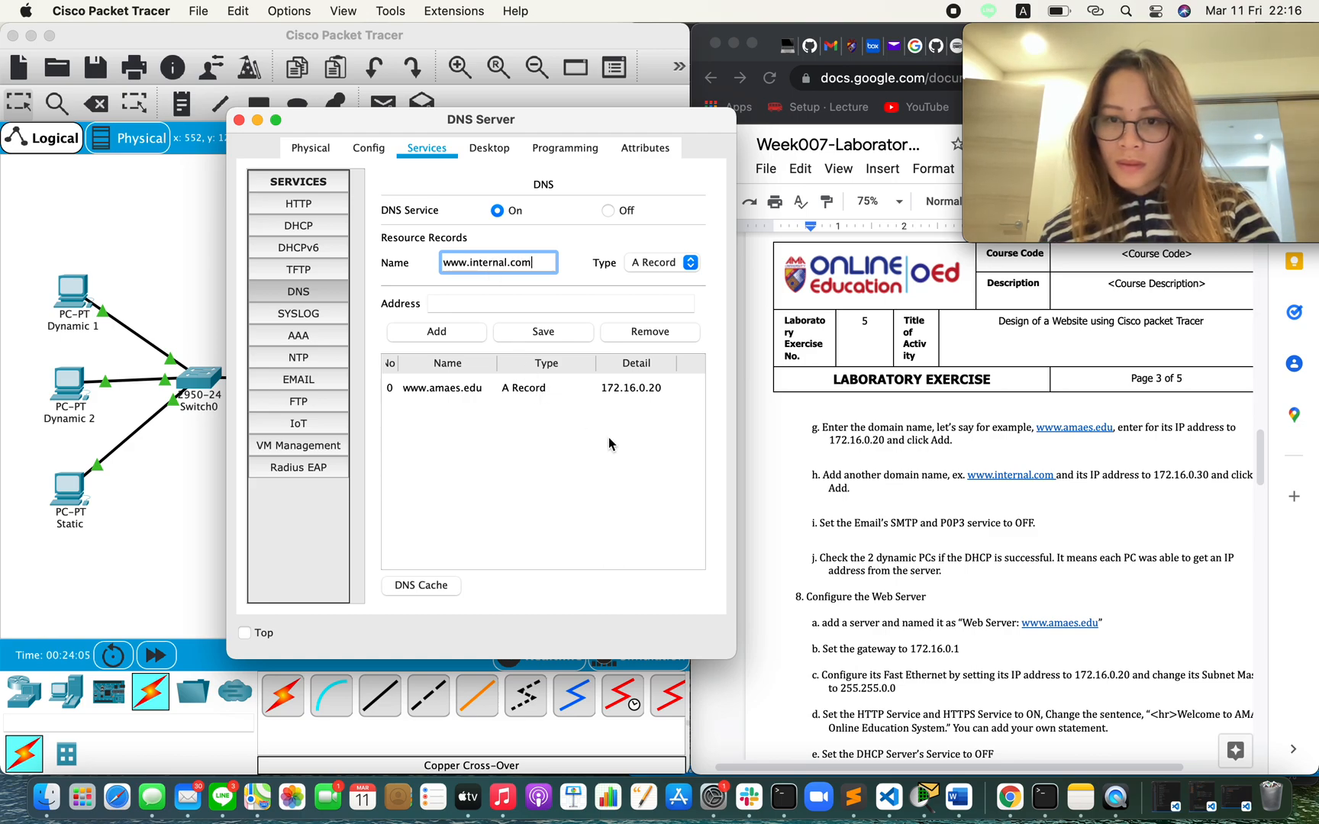
{"action": "left_click", "coordinate": [472, 303]}
{"action": "type", "text": "172.16.0.30"}
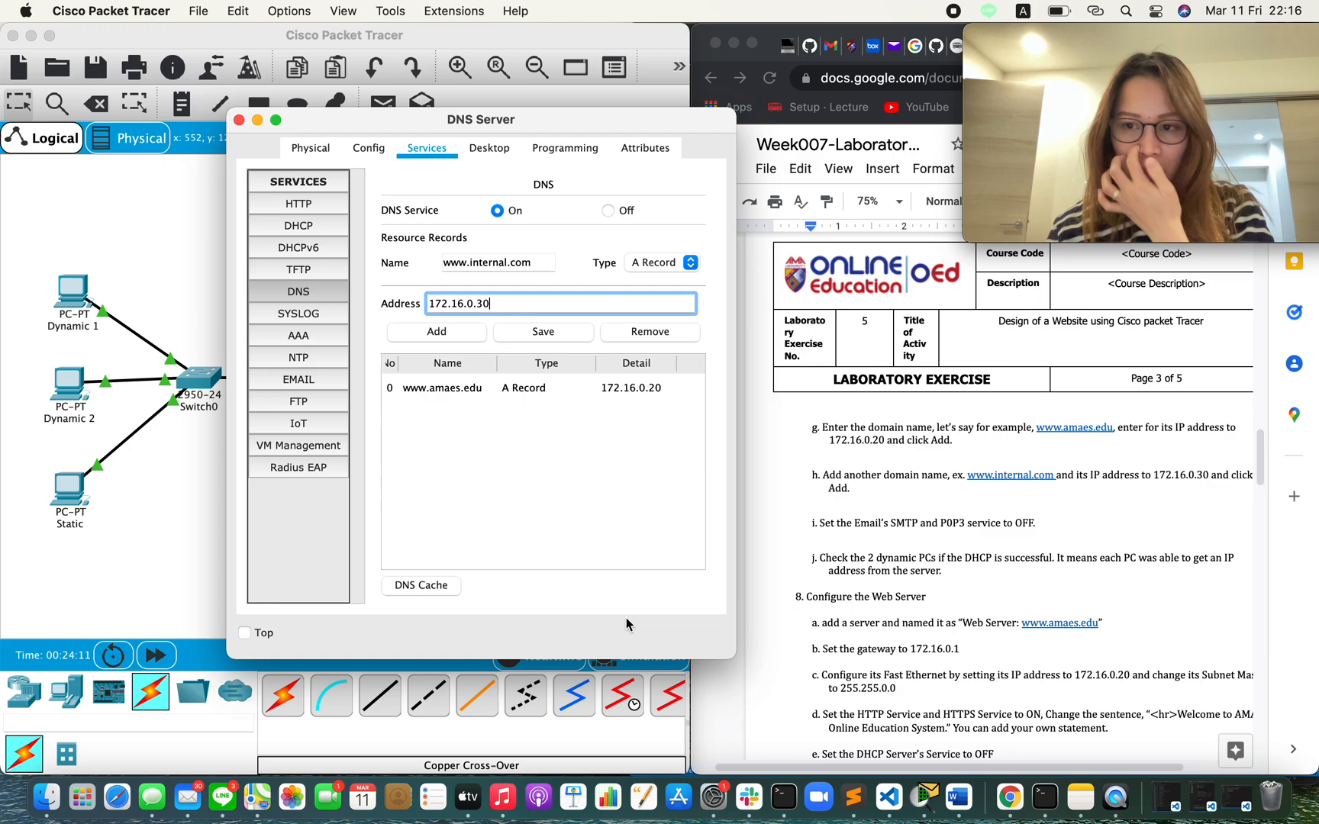
{"action": "left_click", "coordinate": [421, 333]}
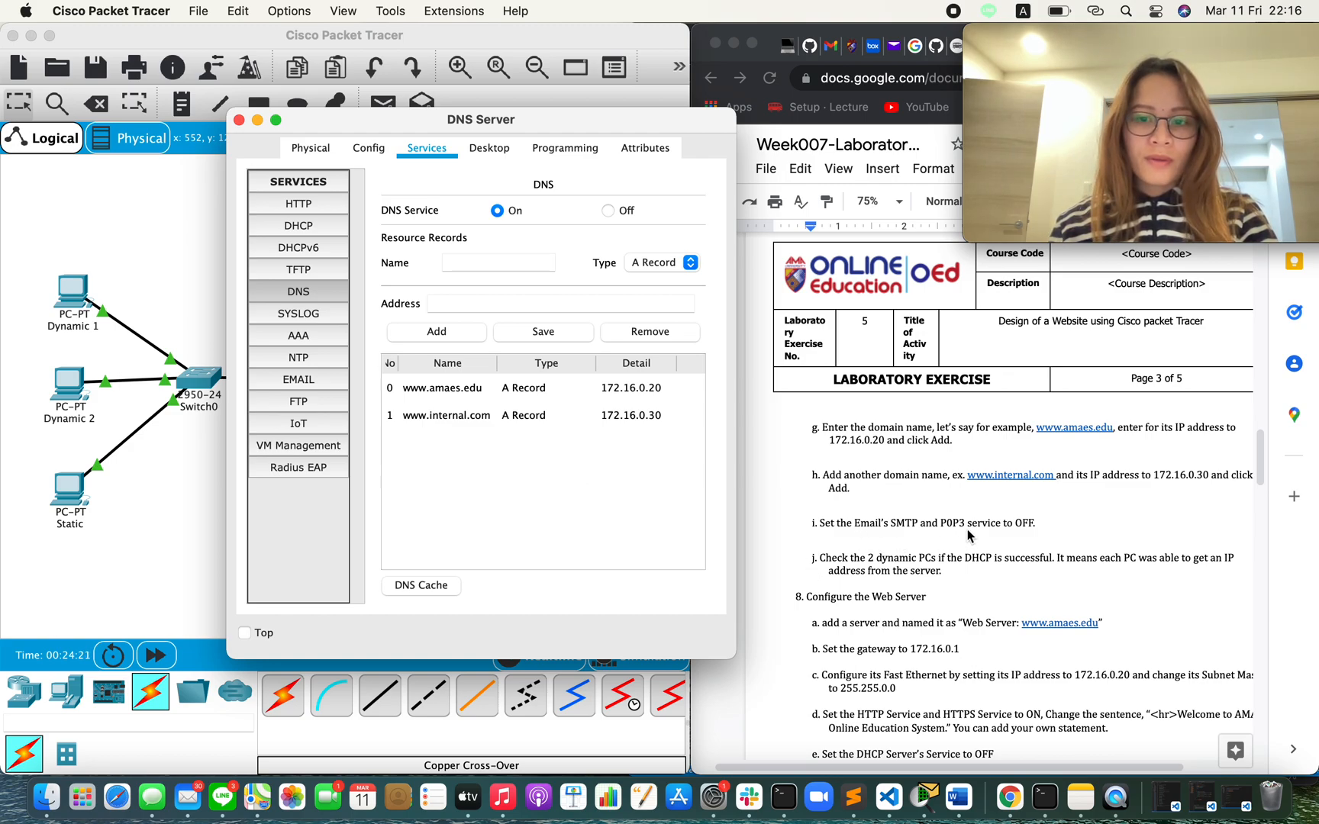
Turn off the DNS Server's SMTP and POP3 email services, following item 7i, and close its configuration window.
{"action": "left_click", "coordinate": [312, 384]}
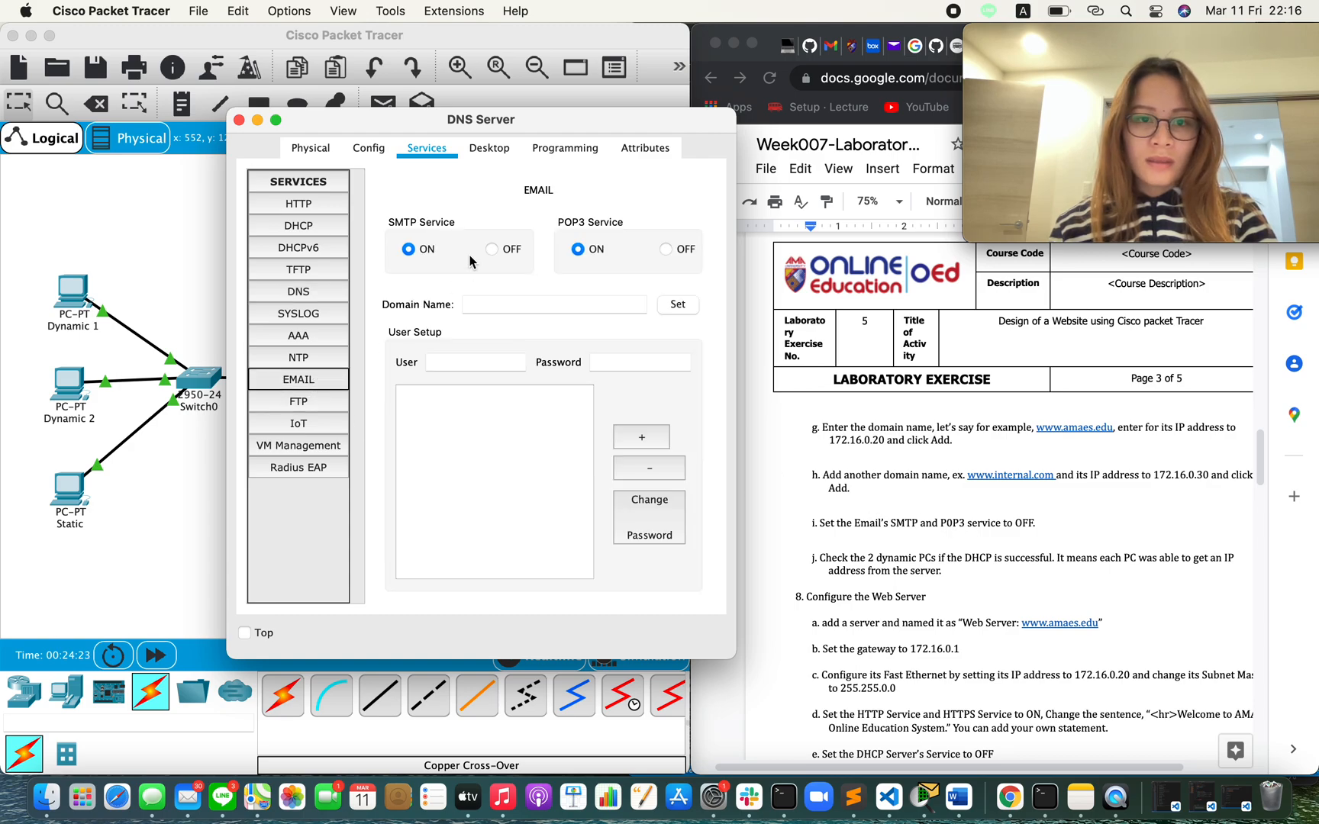
{"action": "left_click", "coordinate": [495, 250]}
{"action": "left_click", "coordinate": [677, 251]}
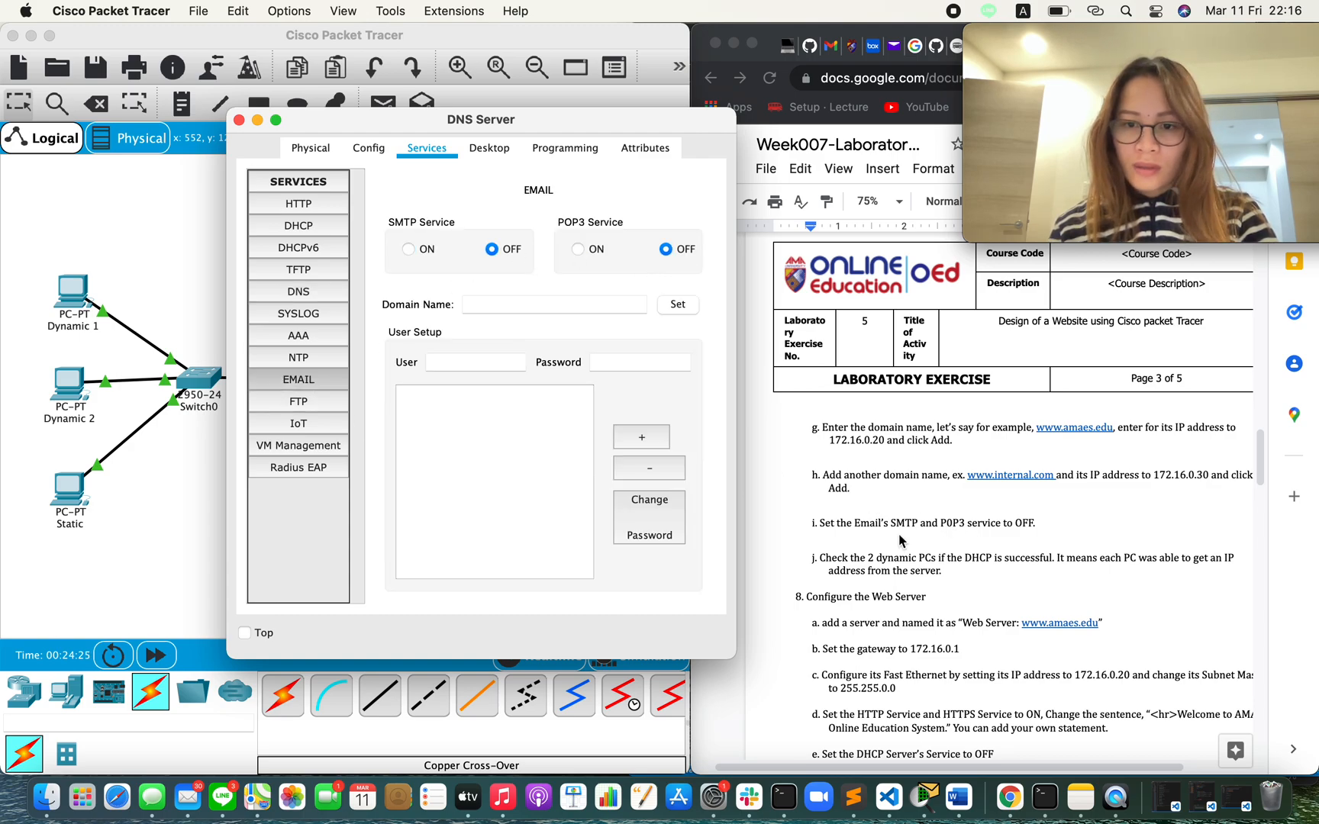
{"action": "scroll", "coordinate": [898, 533], "scroll_direction": "down", "scroll_amount": 2}
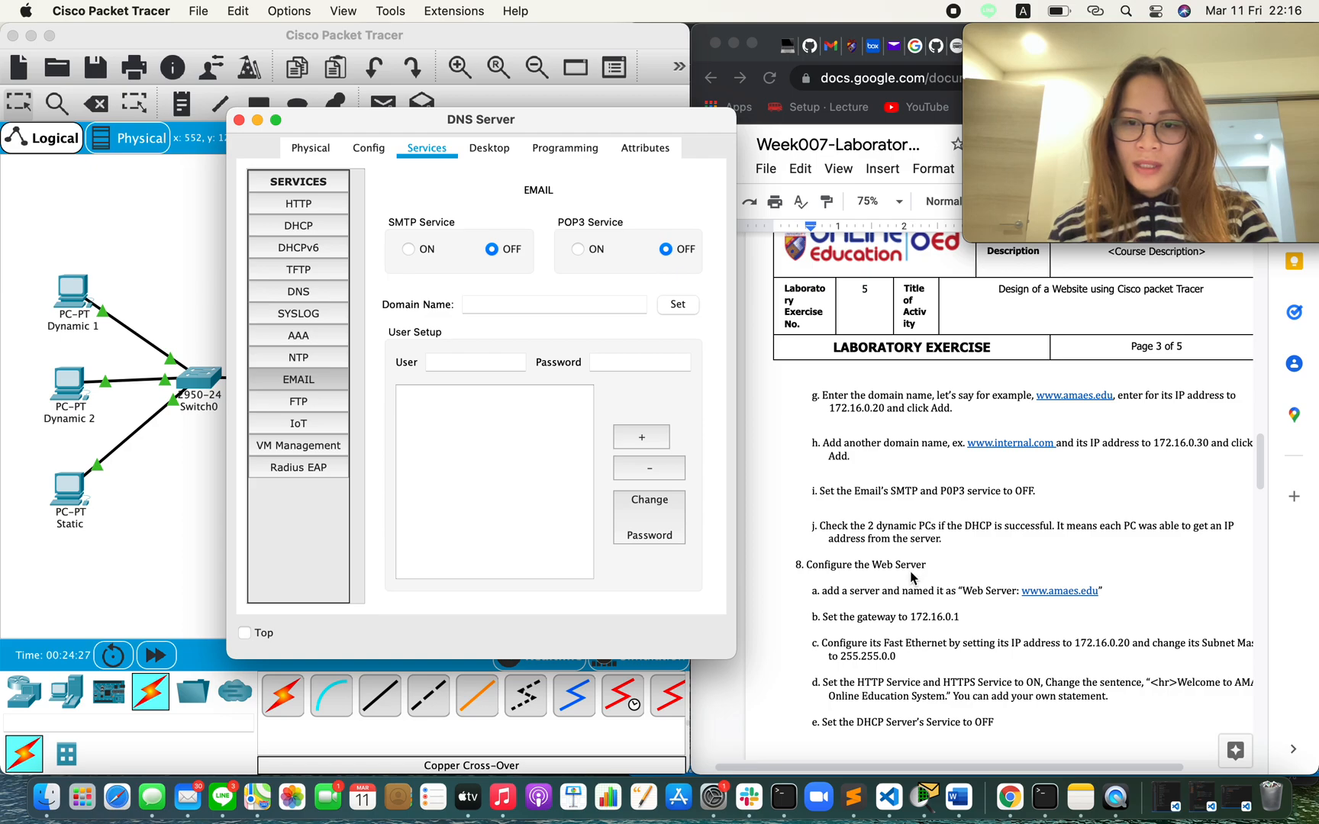
{"action": "scroll", "coordinate": [912, 573], "scroll_direction": "down", "scroll_amount": 1}
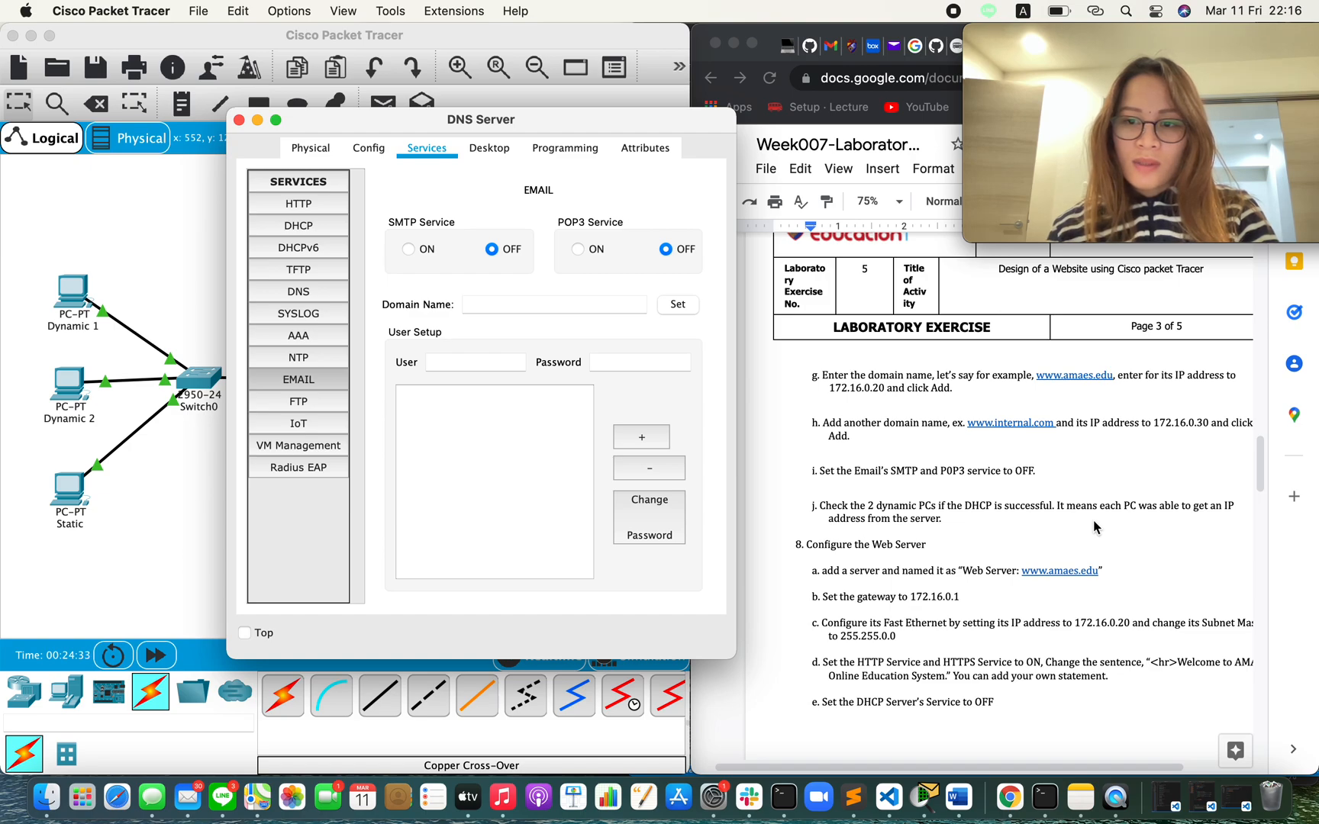
{"action": "scroll", "coordinate": [1093, 519], "scroll_direction": "down", "scroll_amount": 1}
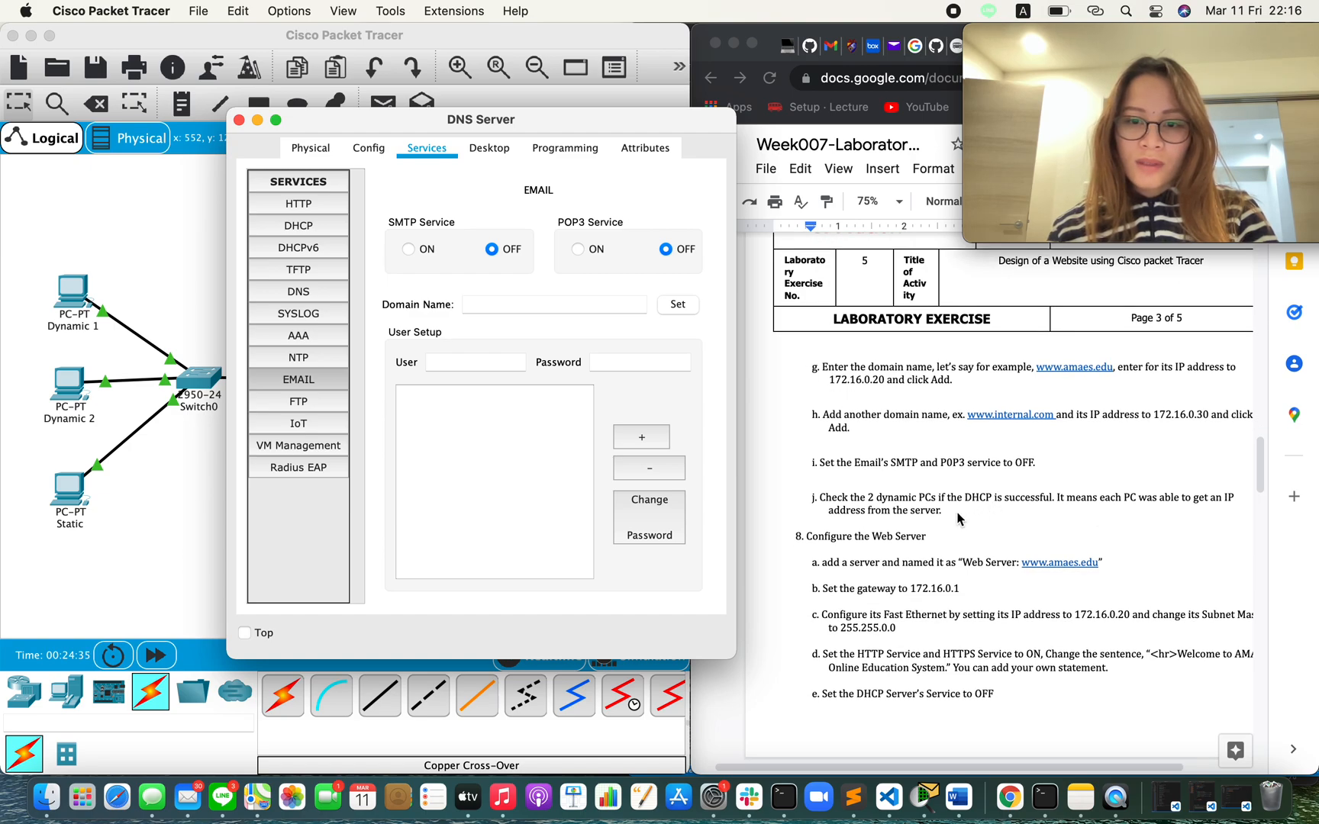
{"action": "left_click", "coordinate": [239, 120]}
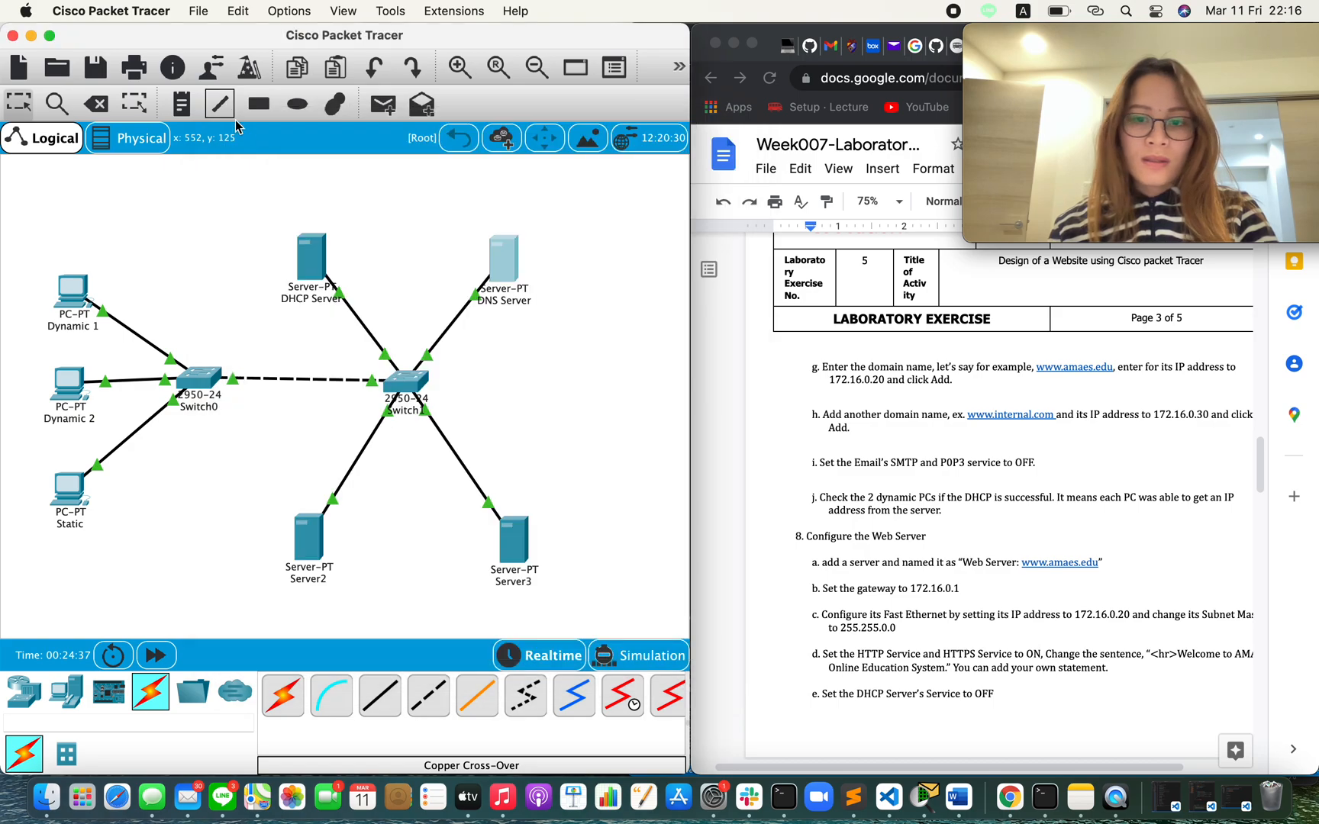
Switch the Dynamic 1 PC's IP configuration to DHCP so it requests an address, following item 7j.
{"action": "left_click", "coordinate": [71, 300]}
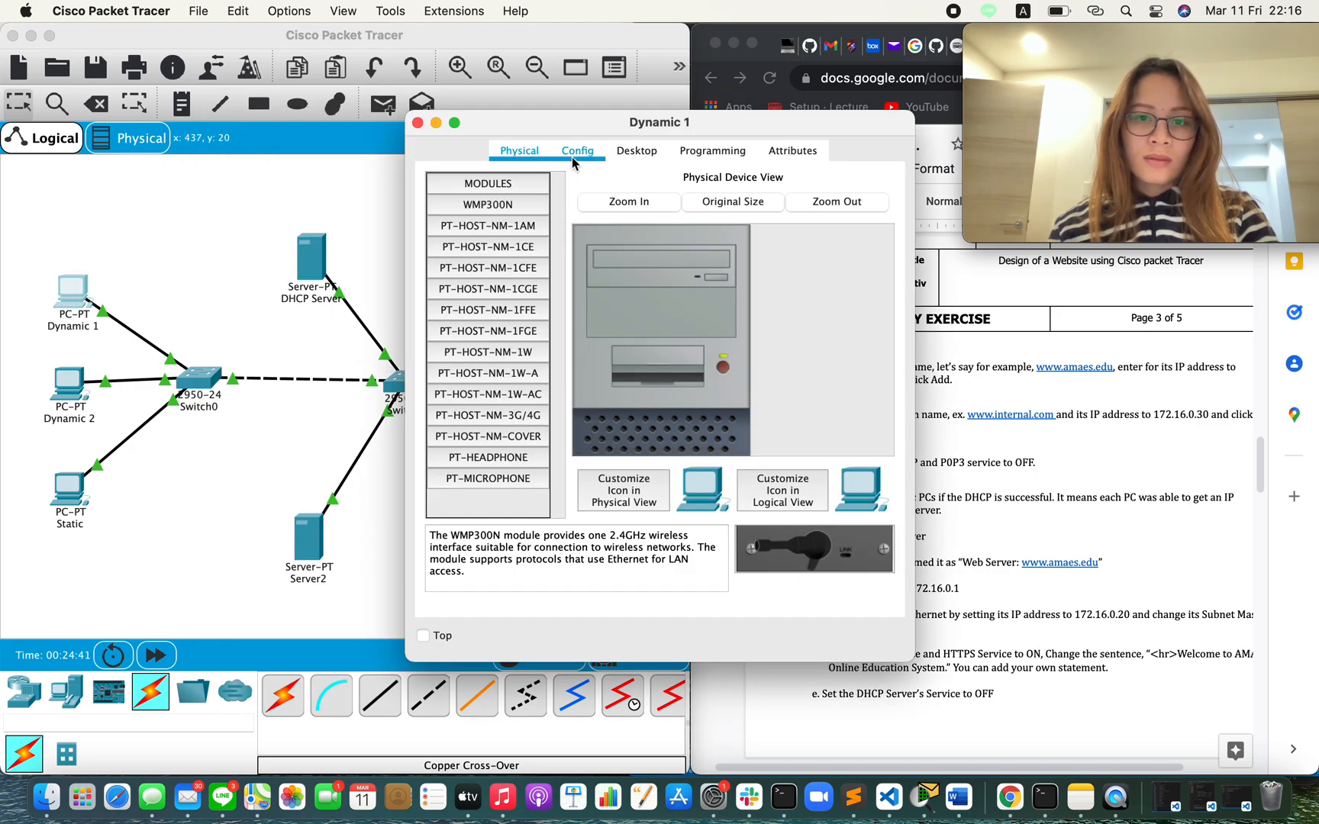
{"action": "left_click", "coordinate": [637, 152]}
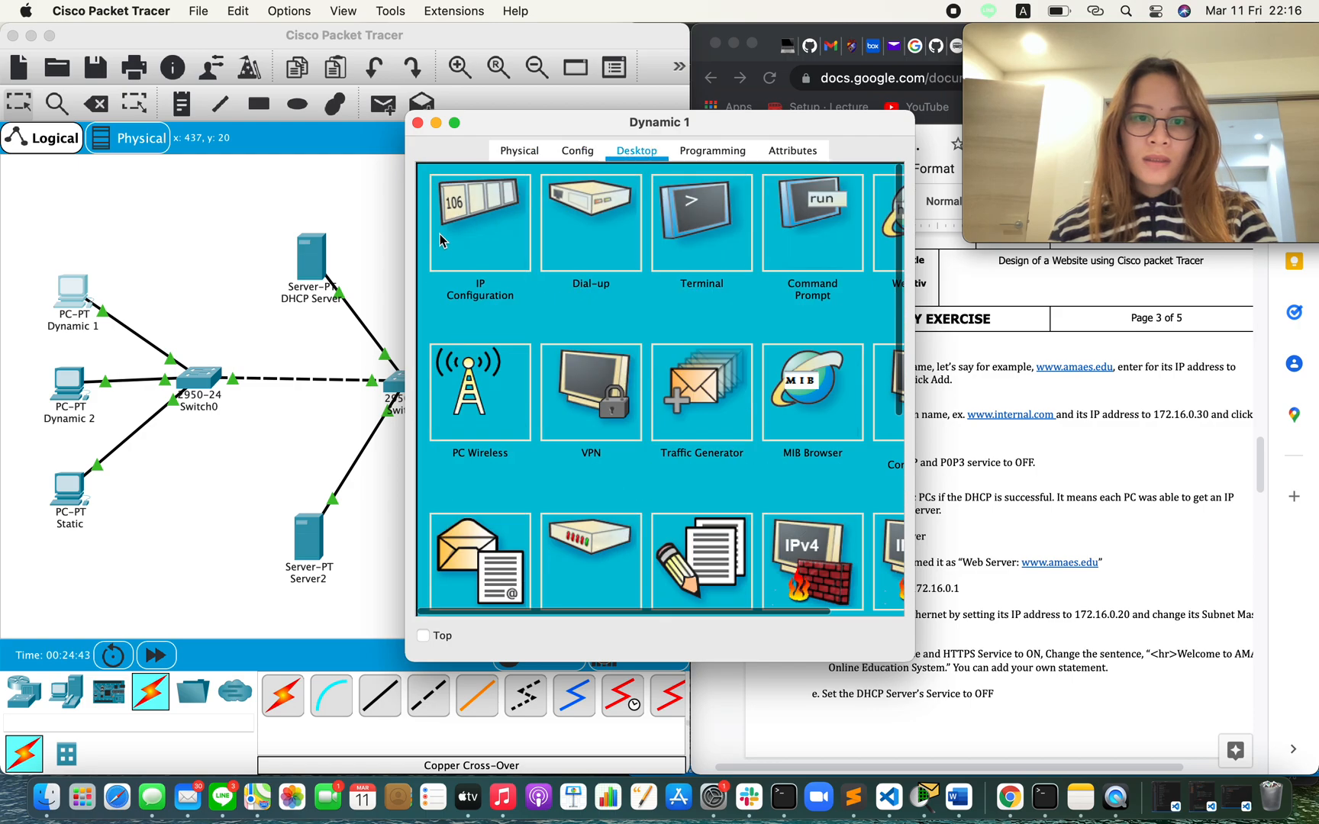
{"action": "left_click", "coordinate": [475, 250]}
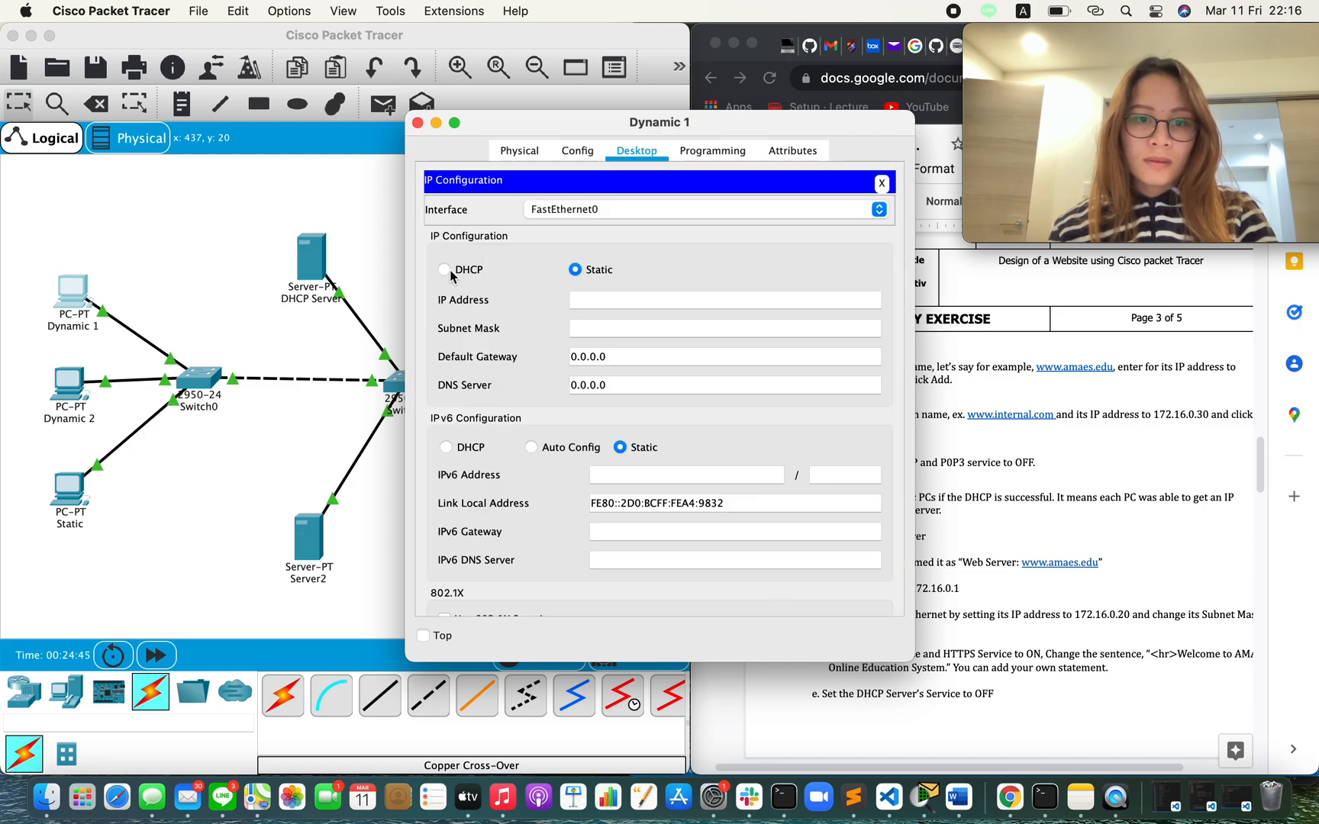
{"action": "left_click", "coordinate": [447, 272]}
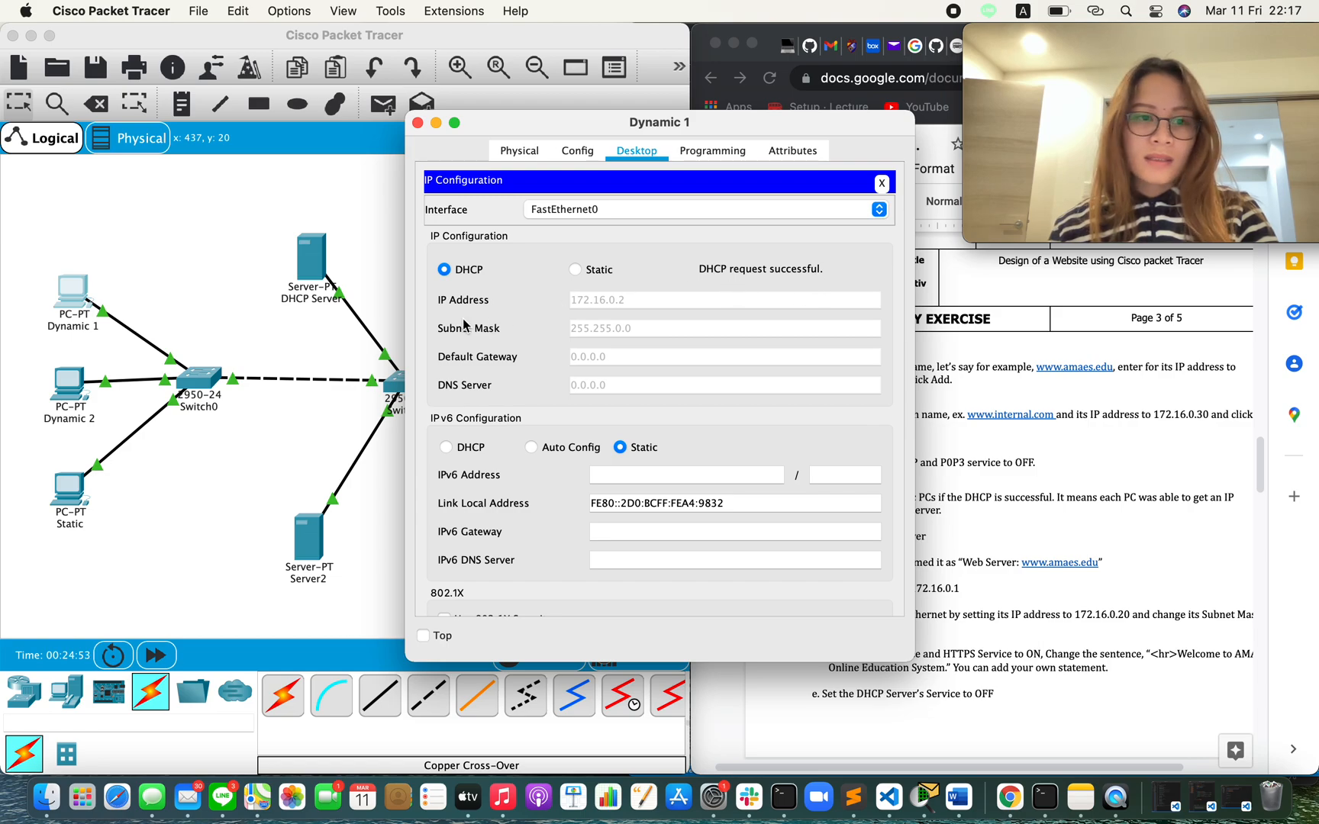
{"action": "left_click", "coordinate": [417, 122]}
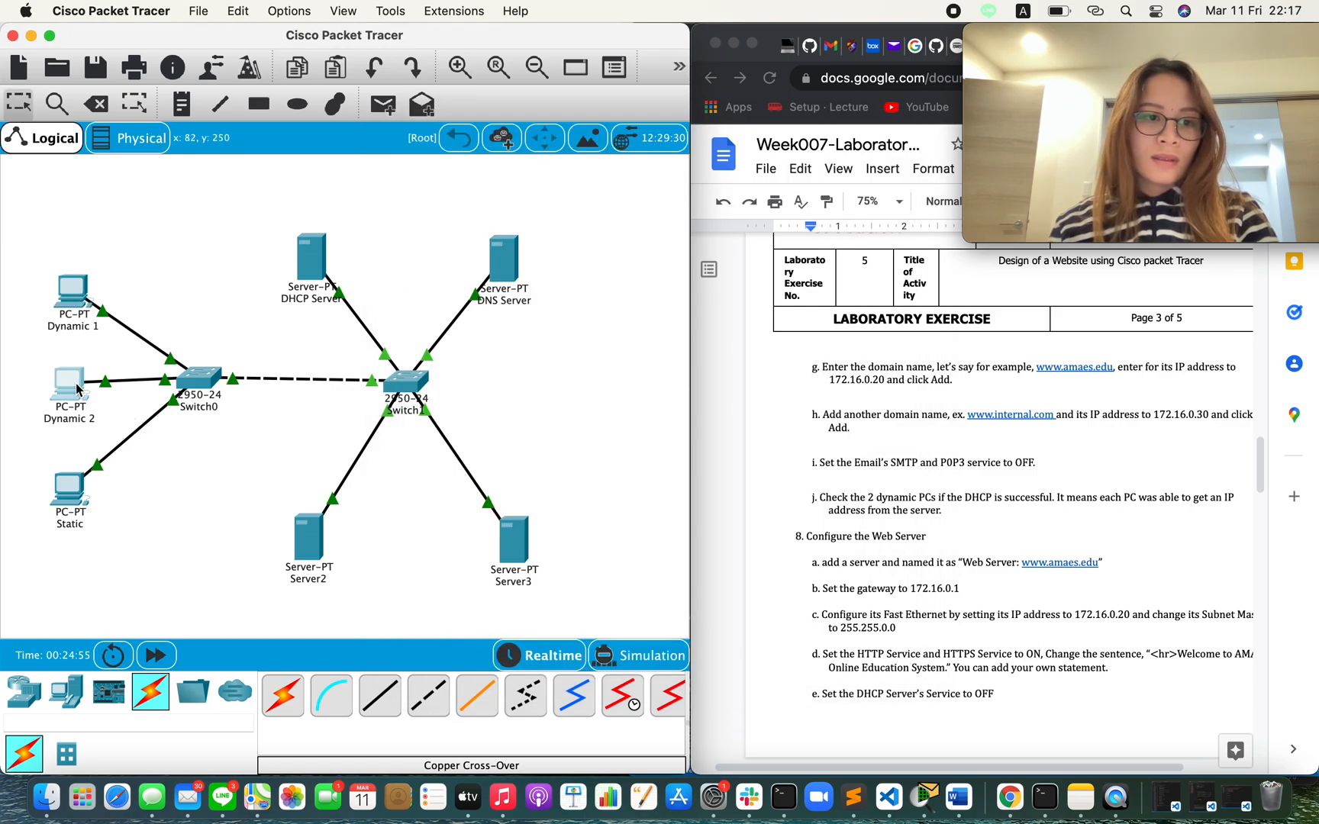
Switch the Dynamic 2 PC's IP configuration to DHCP so that it also requests an address from the server.
{"action": "left_click", "coordinate": [69, 384]}
{"action": "left_click", "coordinate": [637, 150]}
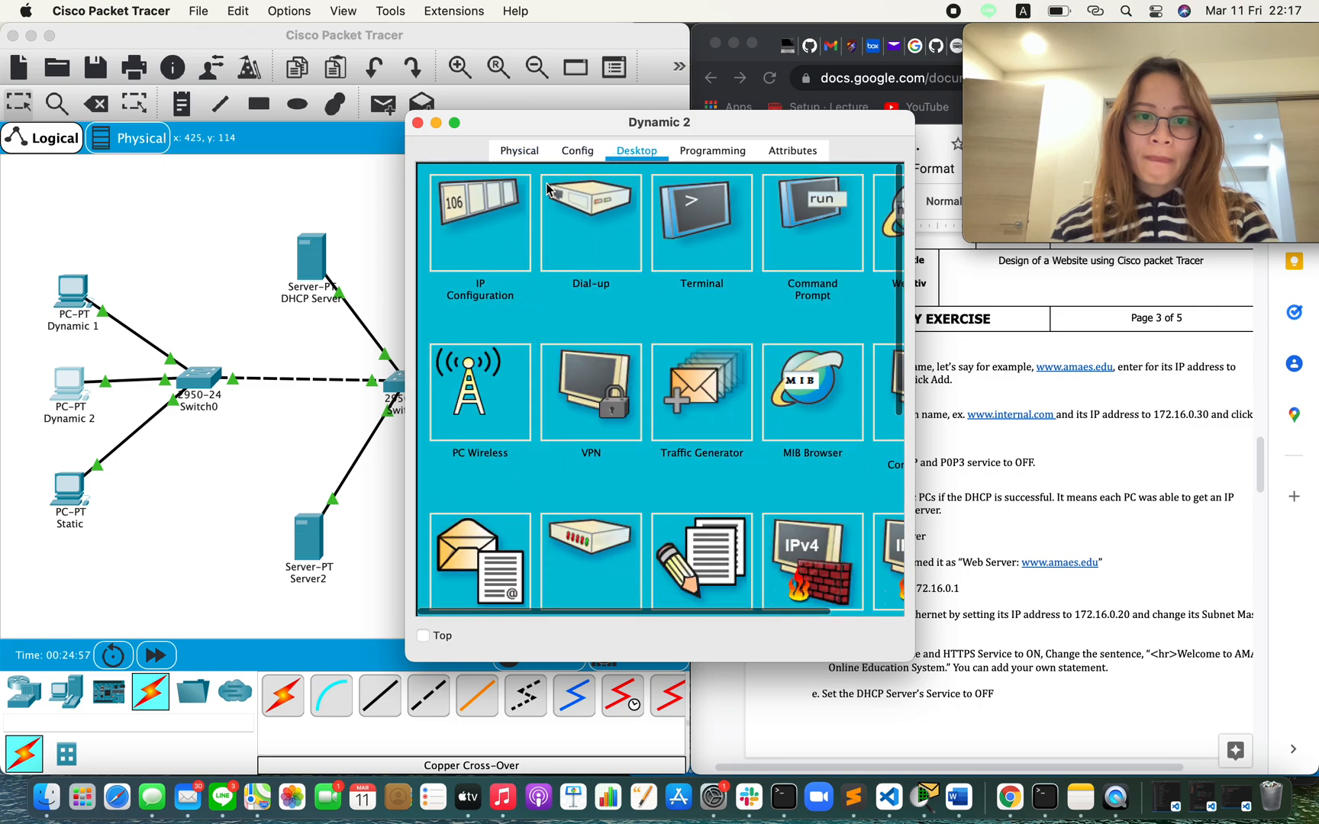
{"action": "left_click", "coordinate": [455, 248]}
{"action": "left_click", "coordinate": [477, 269]}
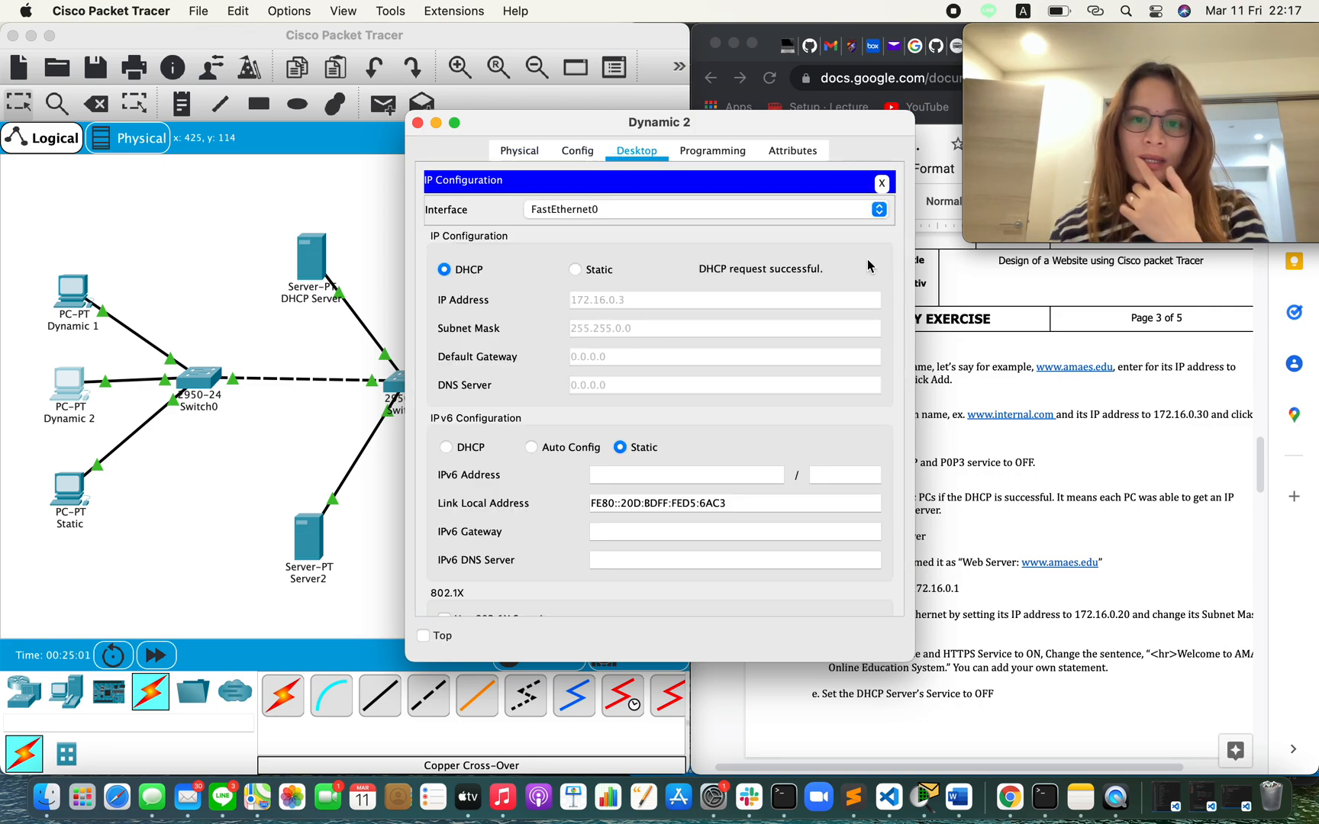
{"action": "left_click", "coordinate": [418, 125]}
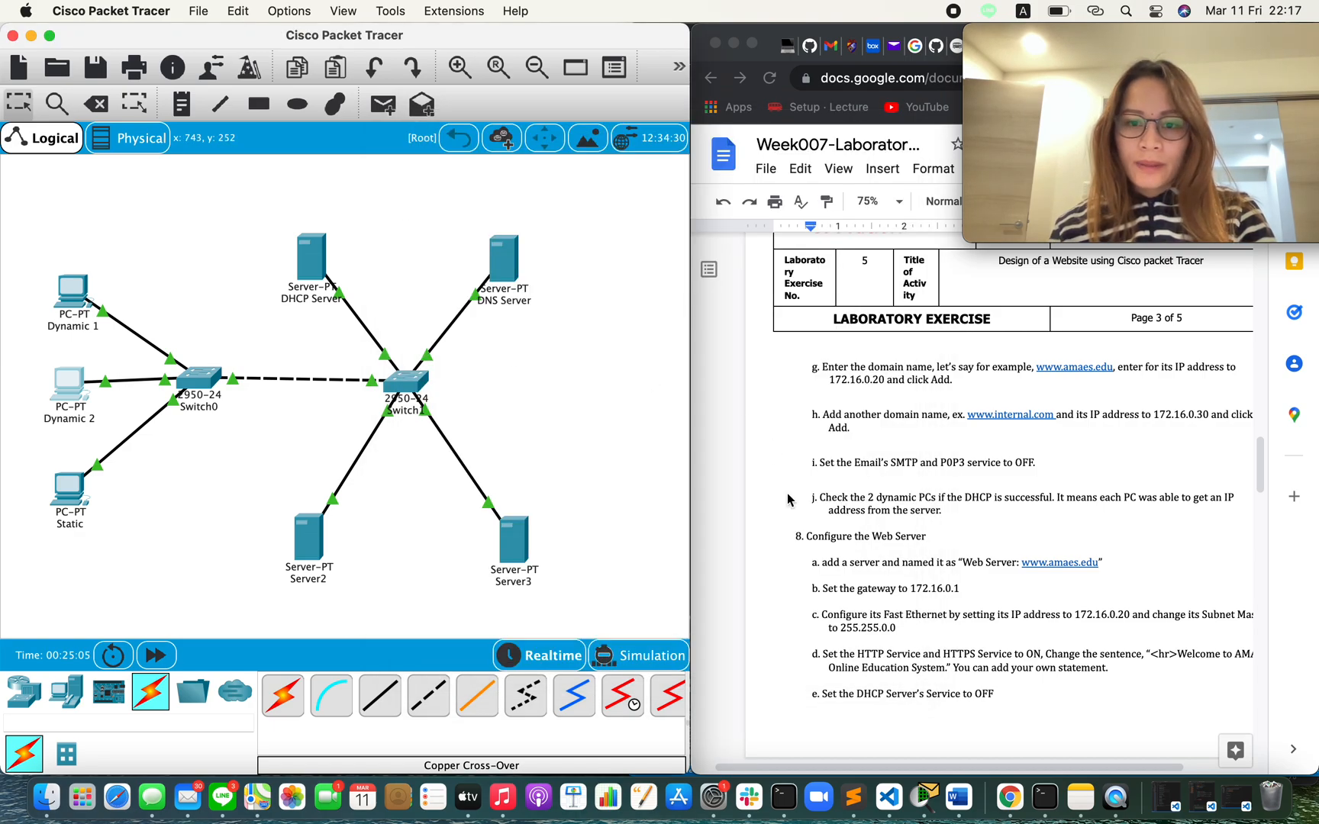
{"action": "scroll", "coordinate": [788, 500], "scroll_direction": "down", "scroll_amount": 2}
{"action": "scroll", "coordinate": [789, 500], "scroll_direction": "down", "scroll_amount": 1}
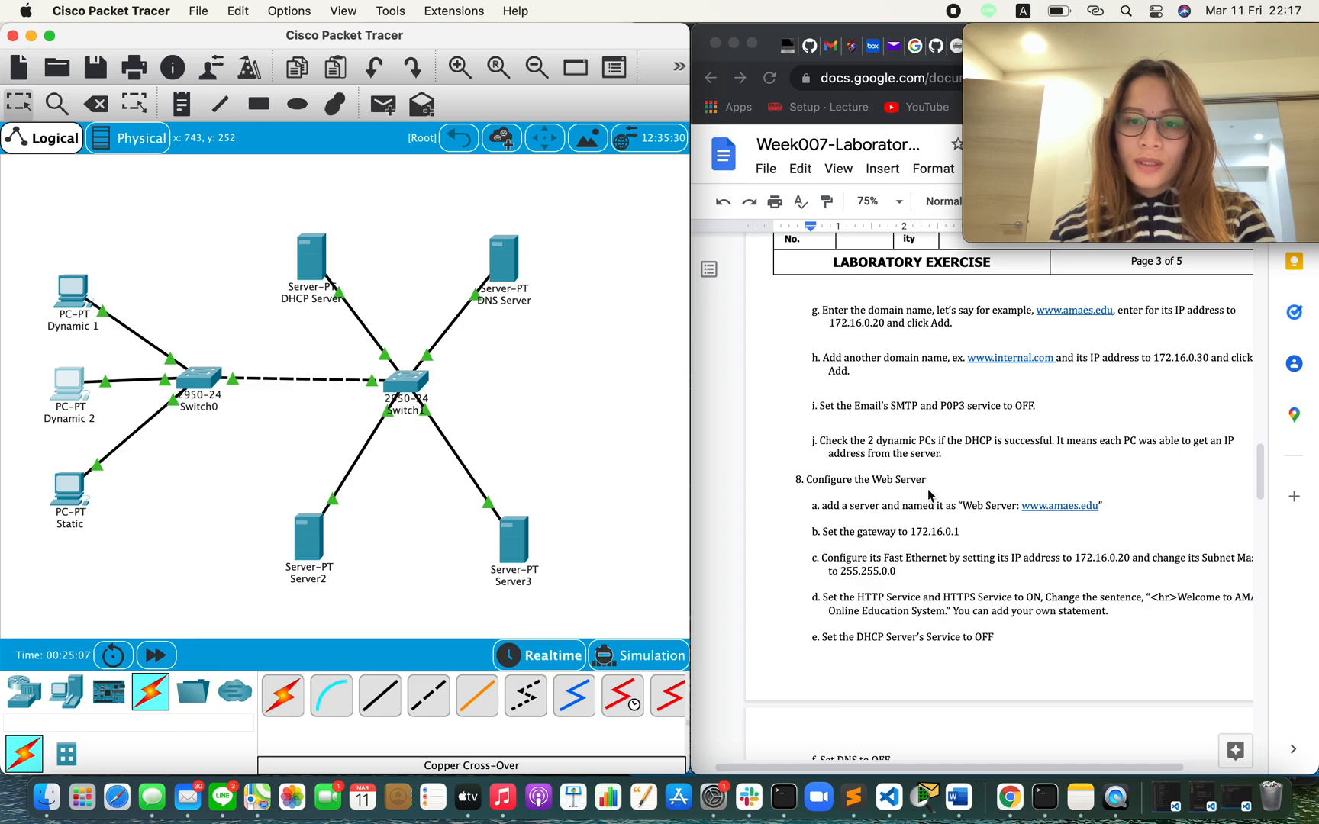
{"action": "scroll", "coordinate": [888, 544], "scroll_direction": "down", "scroll_amount": 2}
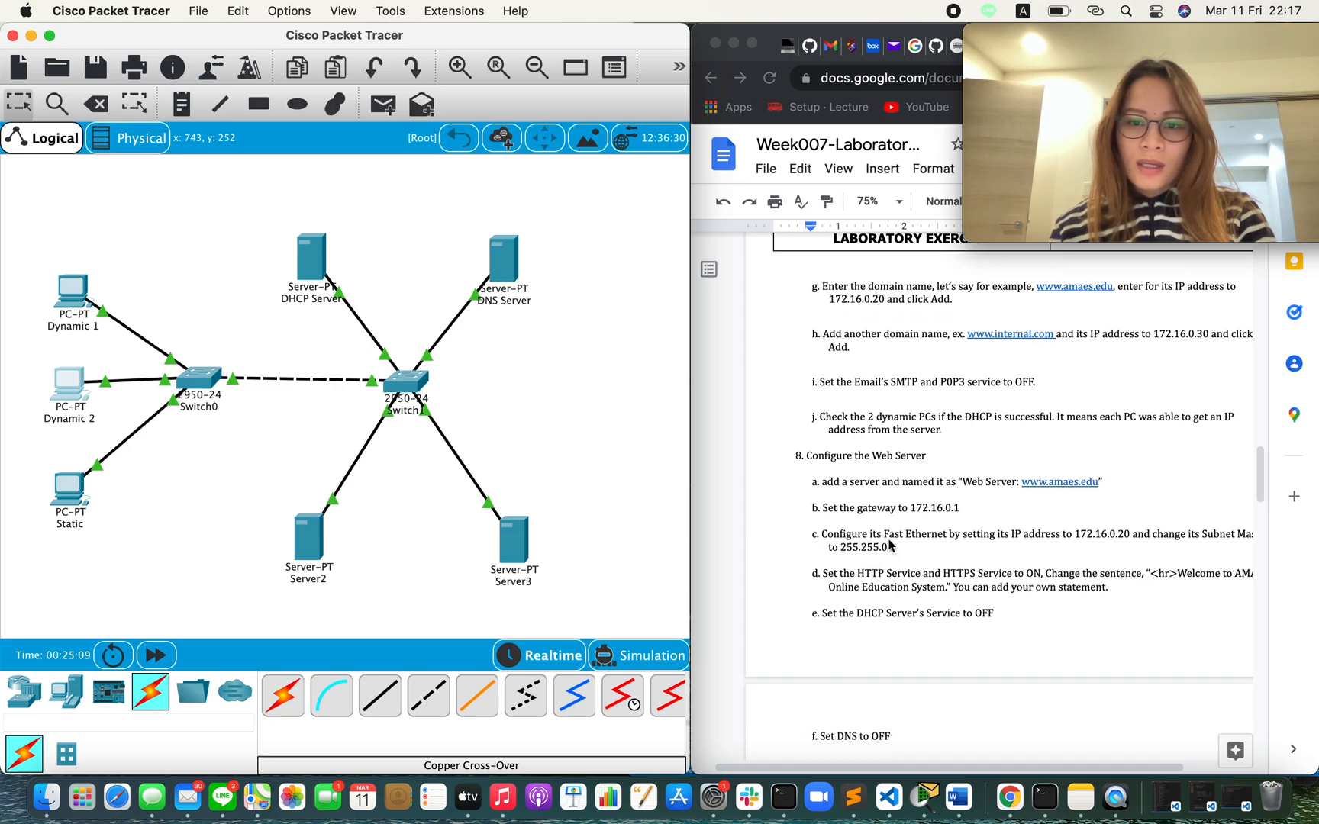
{"action": "scroll", "coordinate": [889, 544], "scroll_direction": "down", "scroll_amount": 1}
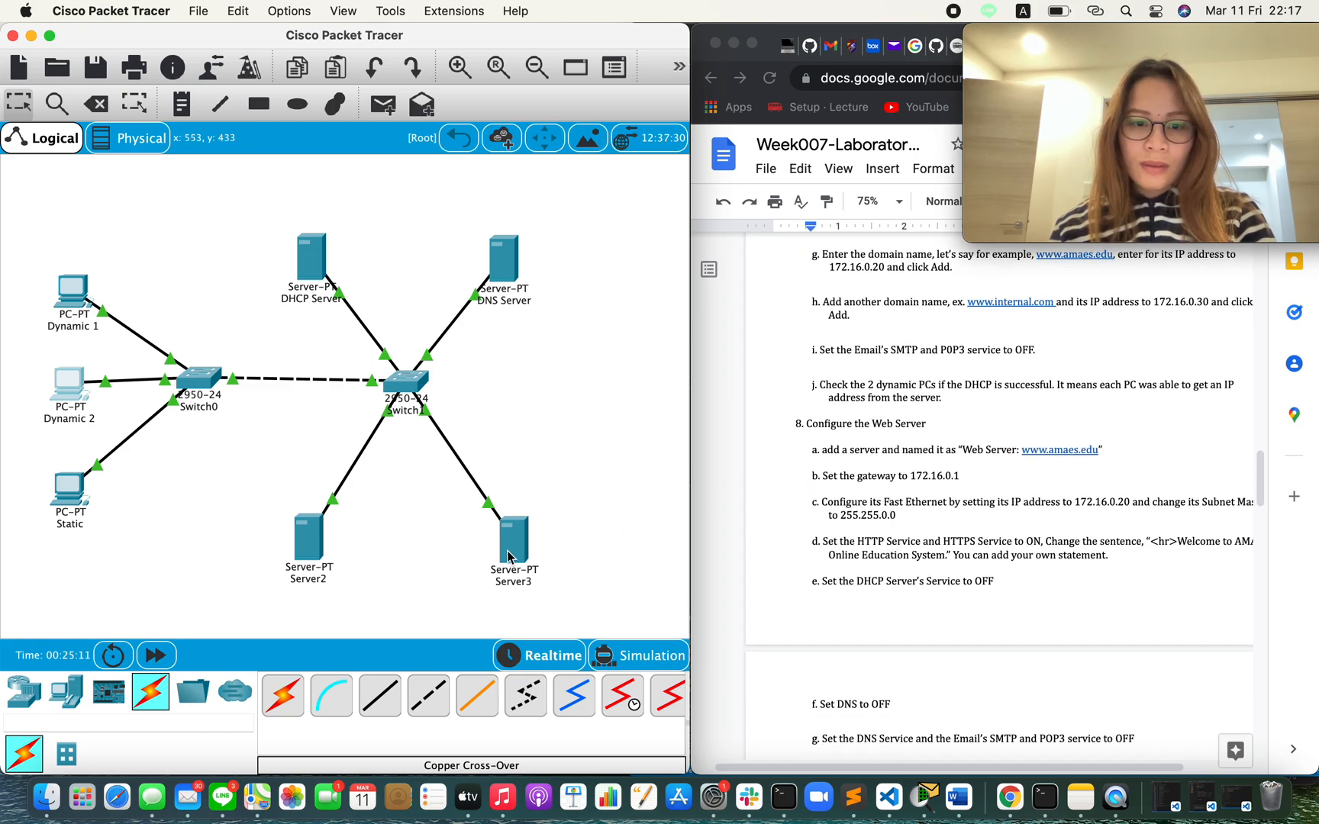
{"action": "left_click", "coordinate": [511, 579]}
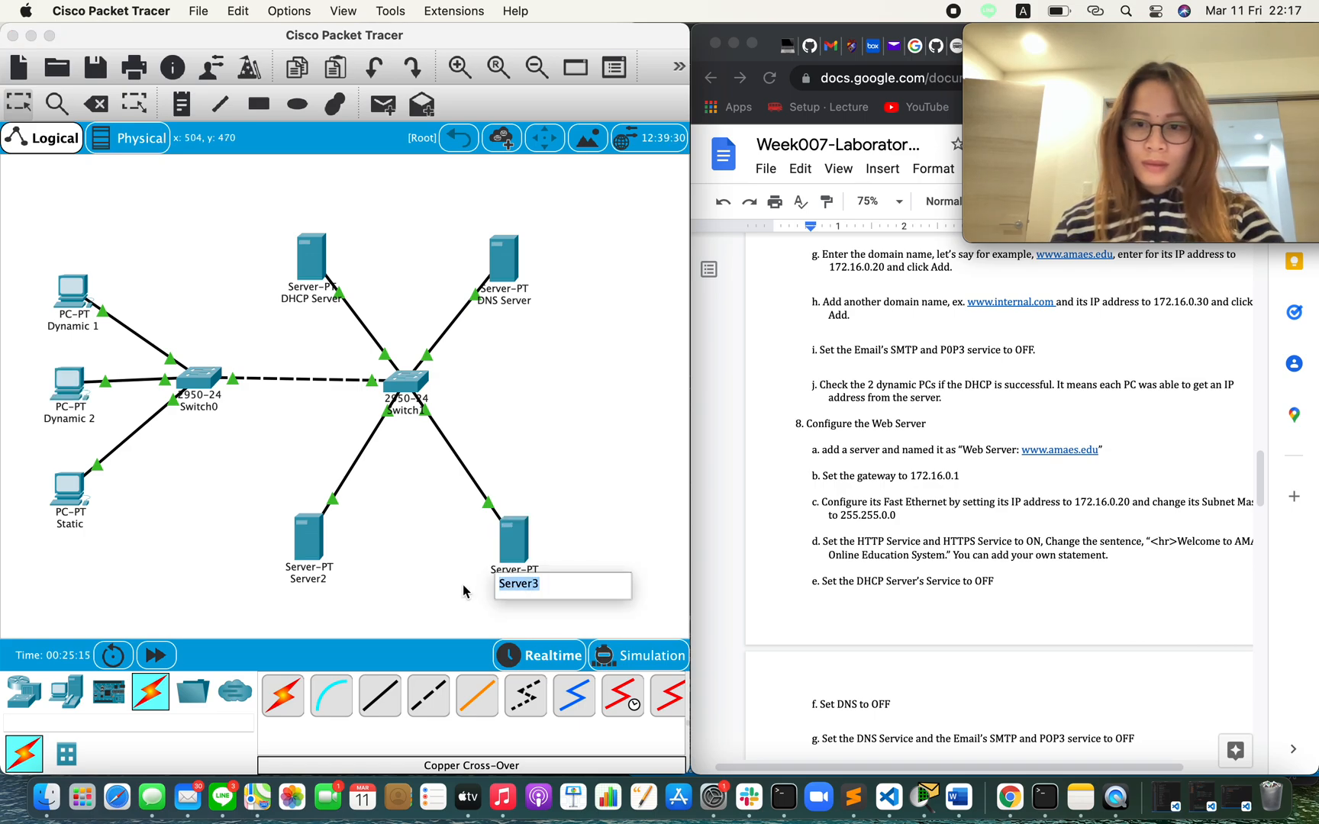
{"action": "type", "text": "Web"}
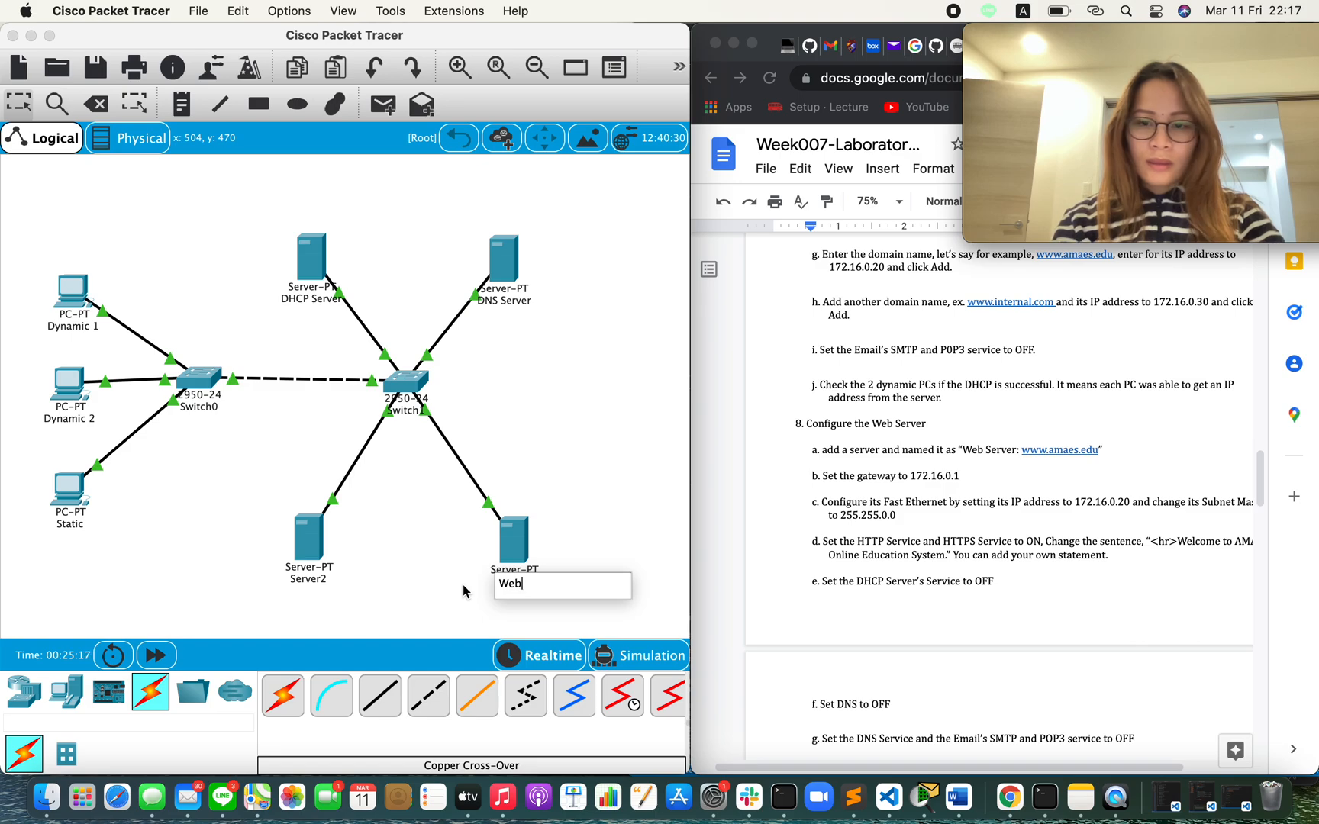
{"action": "type", "text": " server"}
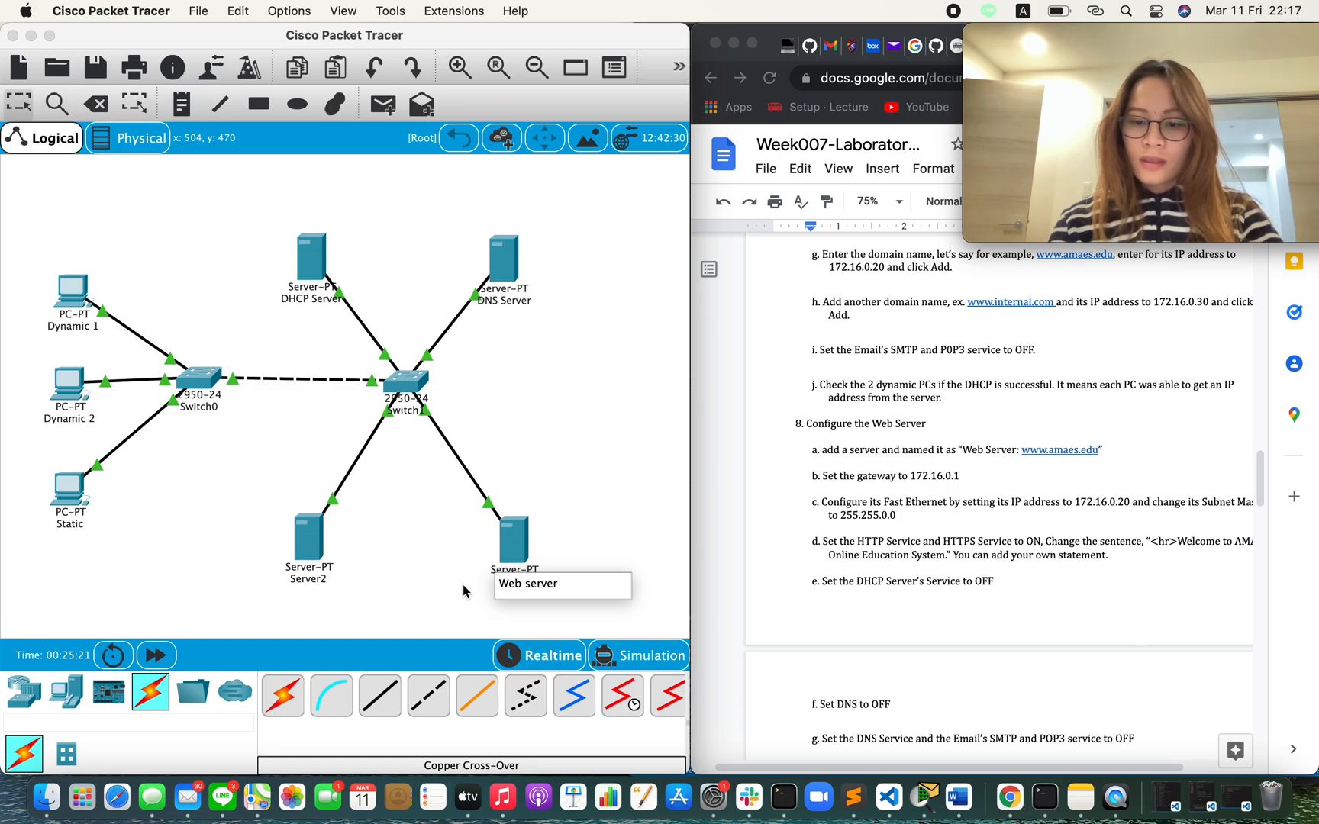
{"action": "type", "text": ": "}
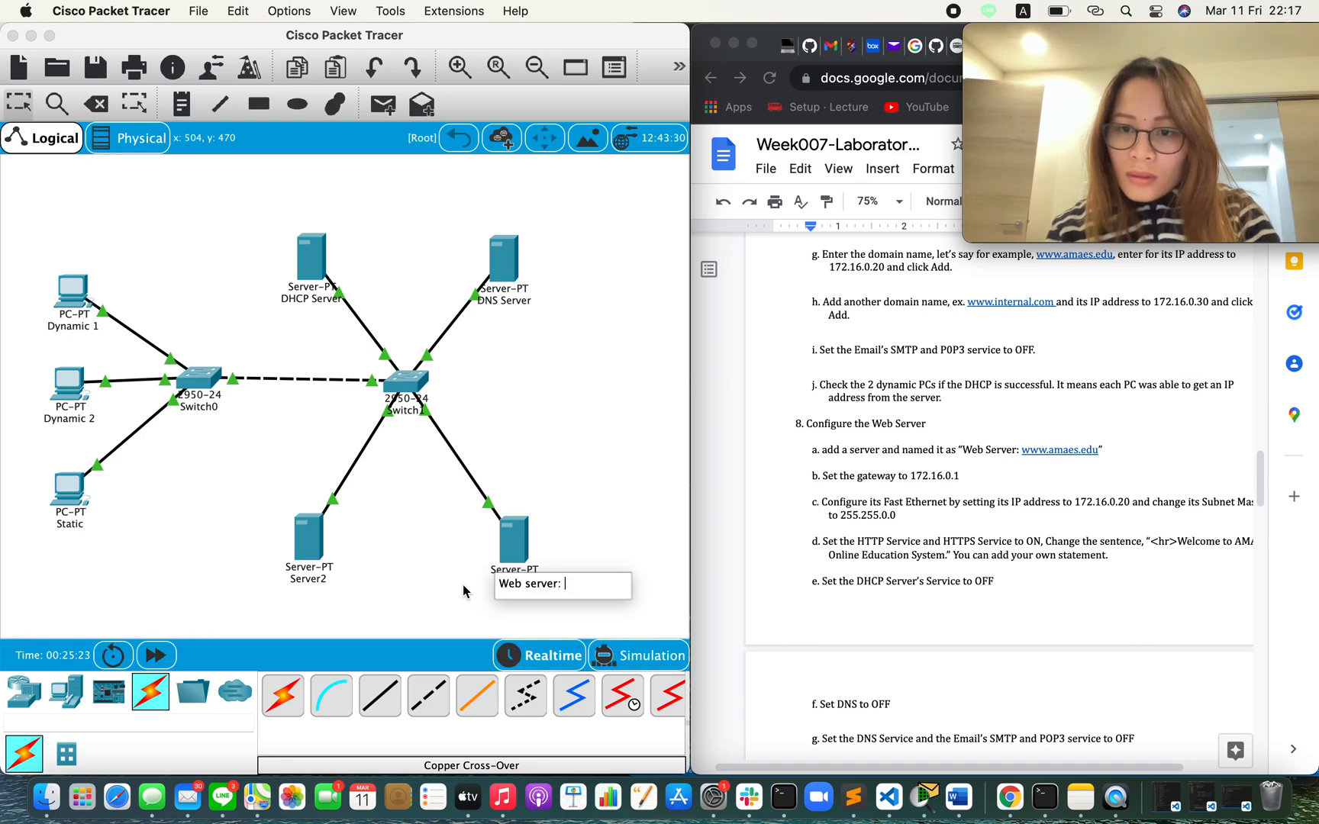
{"action": "type", "text": "m"}
{"action": "key", "text": "BackSpace"}
{"action": "type", "text": "www.ame"}
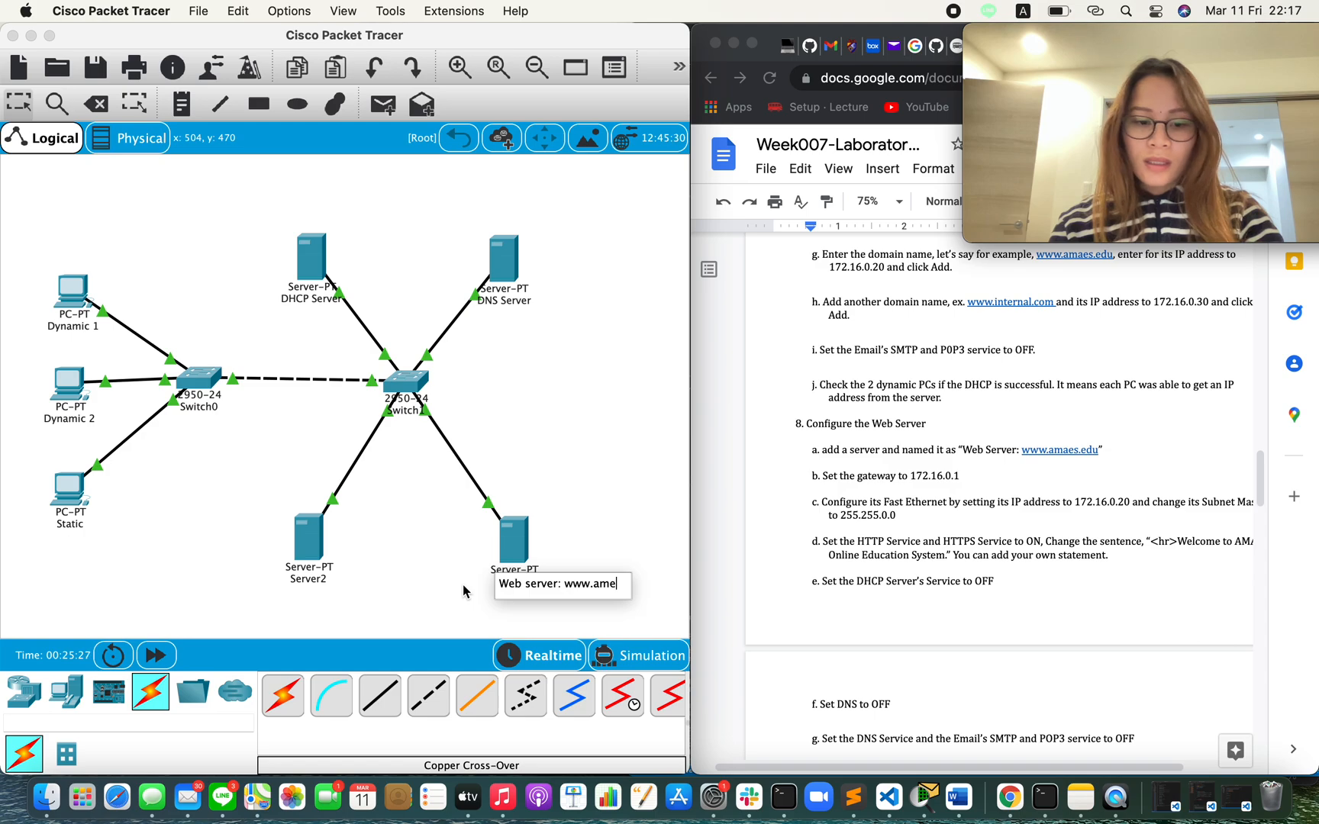
{"action": "key", "text": "BackSpace"}
{"action": "type", "text": "aes.edu"}
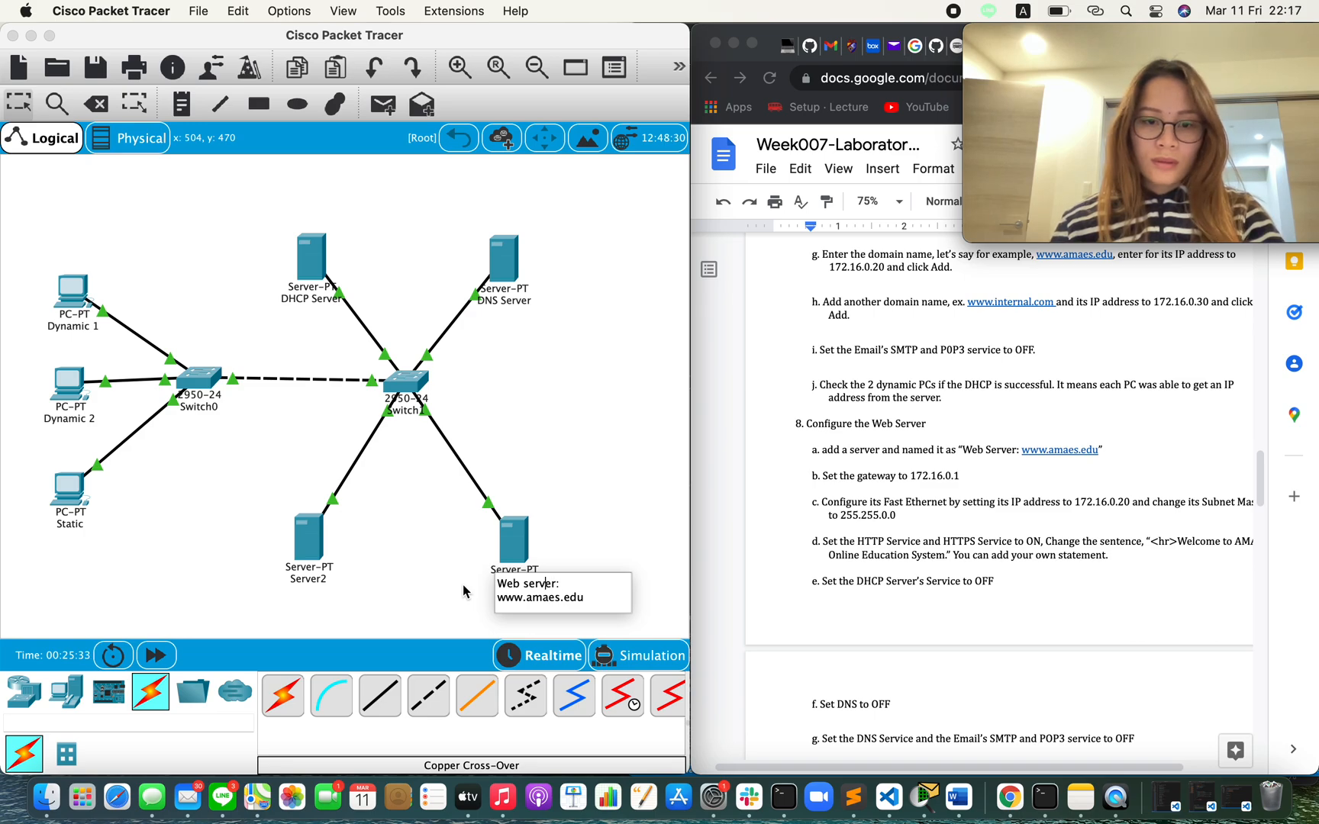
{"action": "key", "text": "BackSpace"}
{"action": "type", "text": "S"}
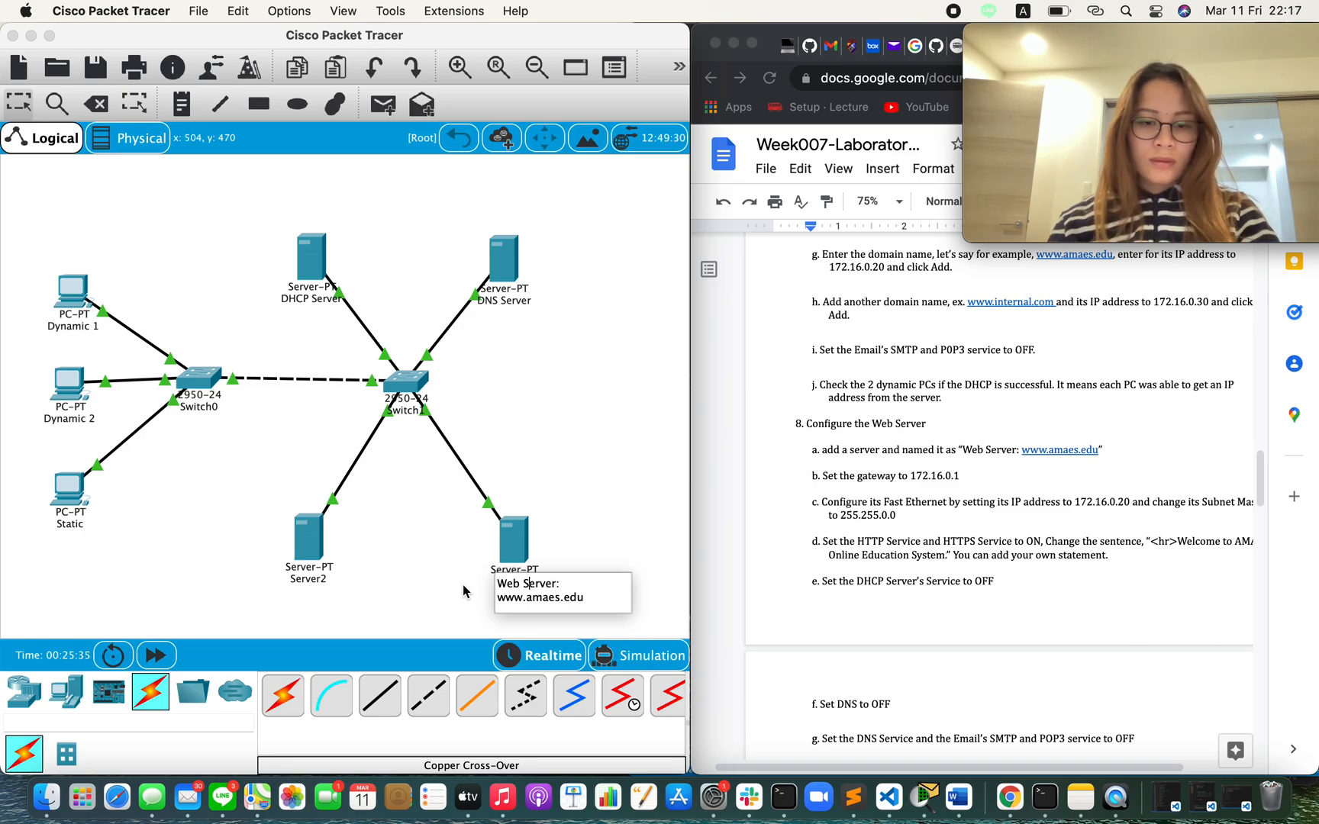
{"action": "key", "text": "Return"}
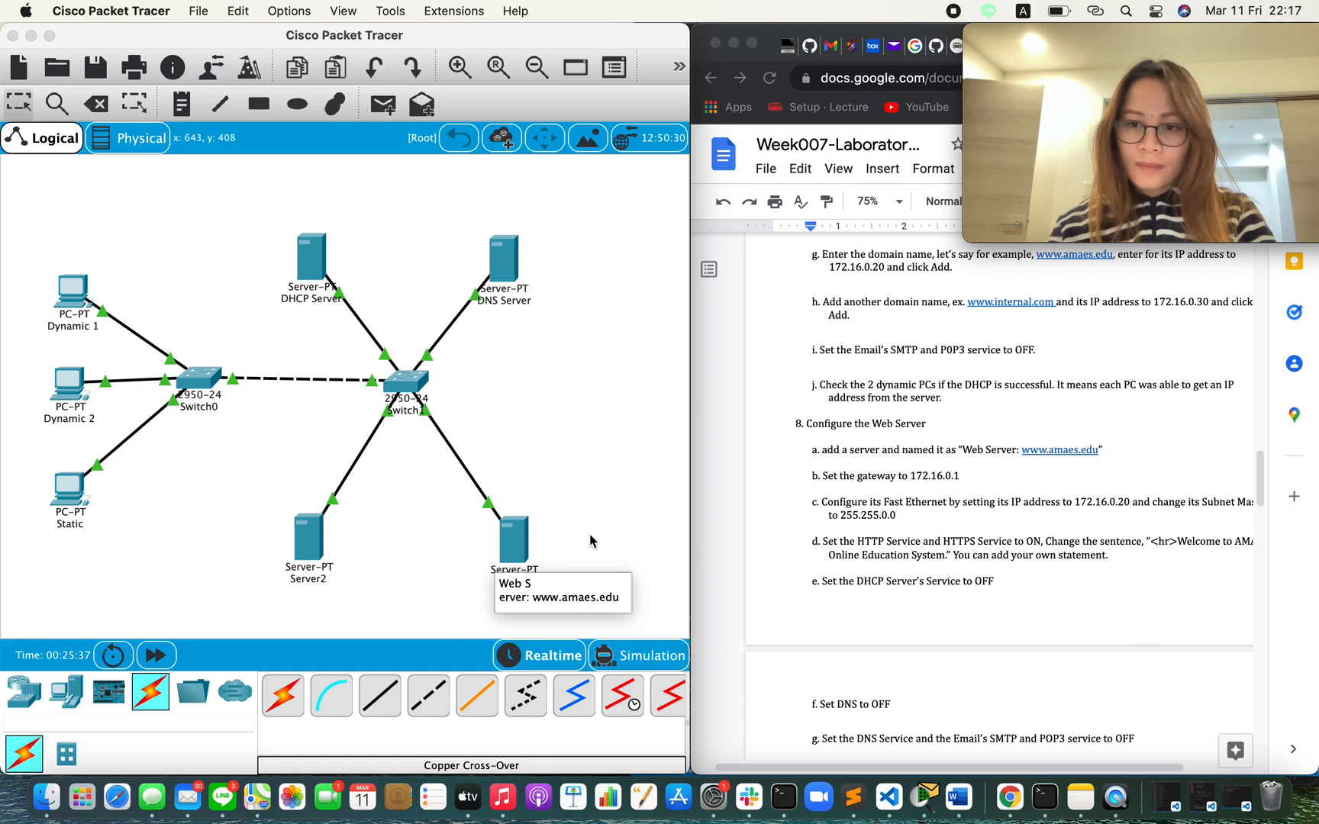
Set the web server's IPv4 gateway to 172.16.0.1 in its global settings, following item 8b.
{"action": "scroll", "coordinate": [963, 582], "scroll_direction": "right", "scroll_amount": 2}
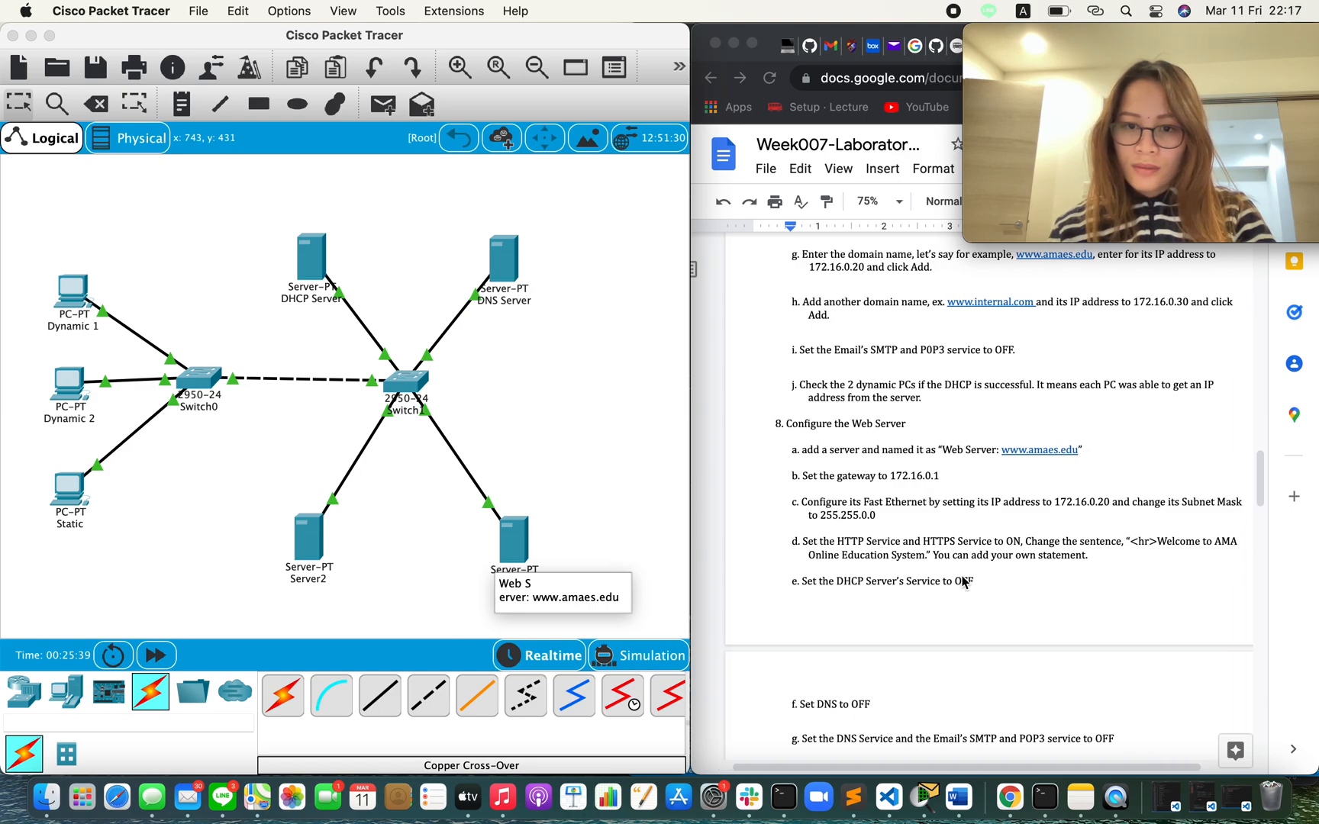
{"action": "scroll", "coordinate": [963, 582], "scroll_direction": "right", "scroll_amount": 2}
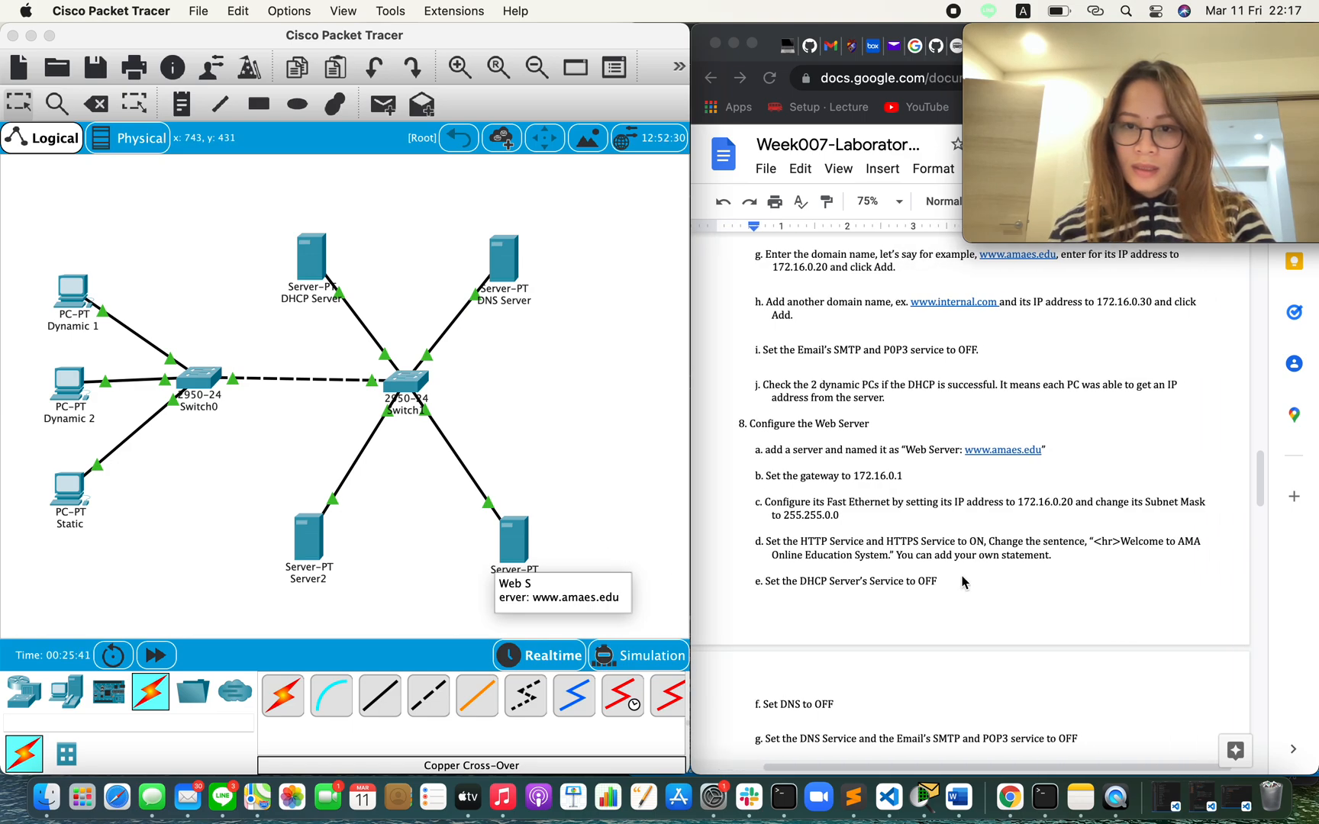
{"action": "scroll", "coordinate": [959, 488], "scroll_direction": "left", "scroll_amount": 2}
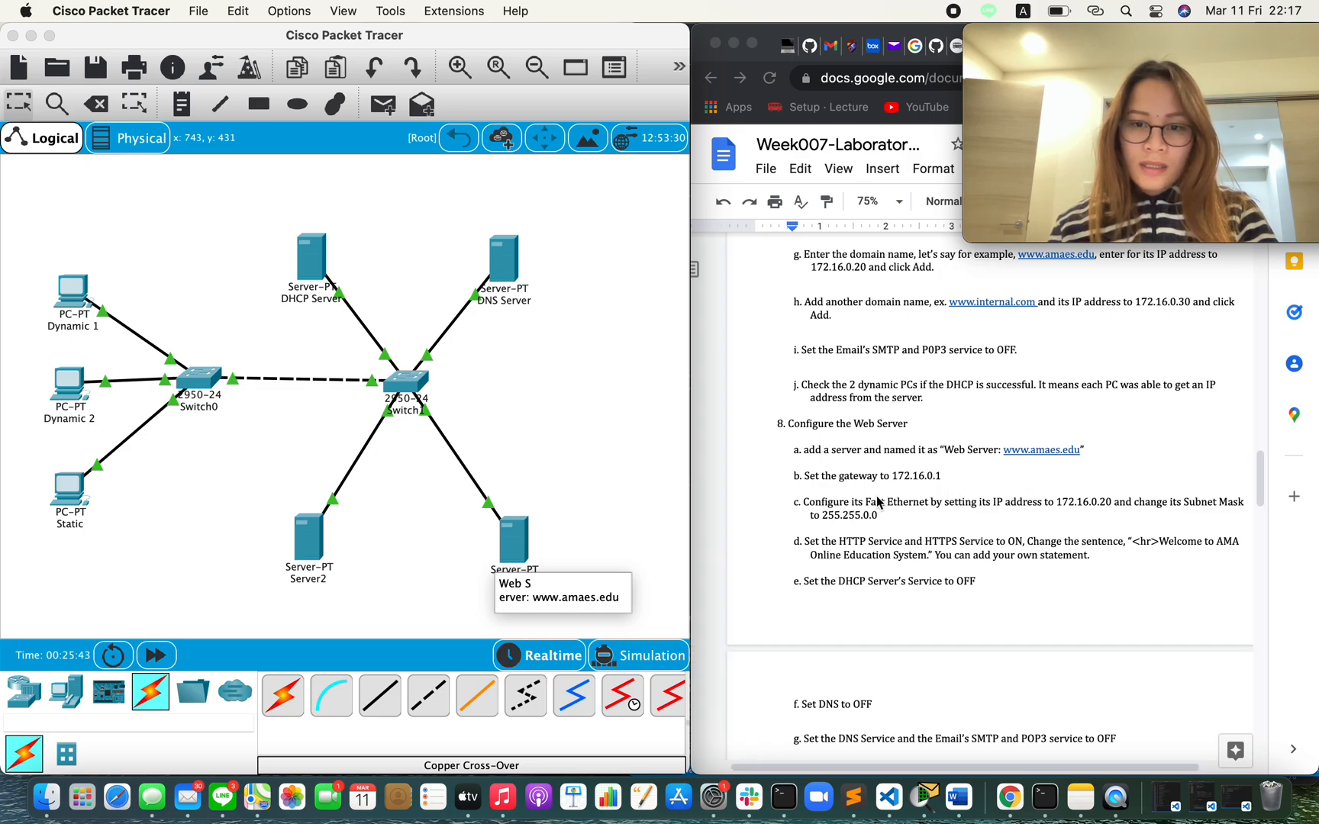
{"action": "left_click", "coordinate": [520, 556]}
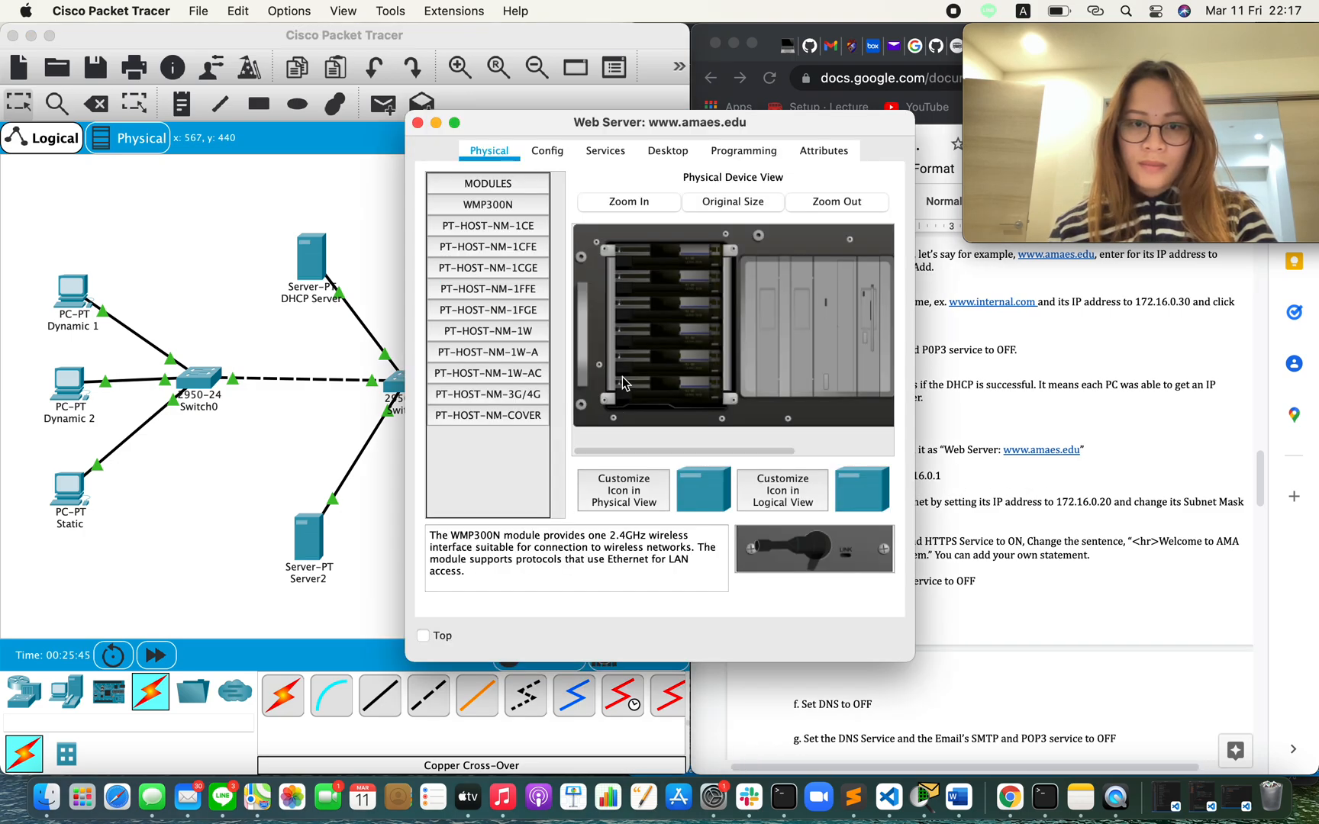
{"action": "left_click", "coordinate": [705, 321]}
{"action": "type", "text": "172.16.0.1"}
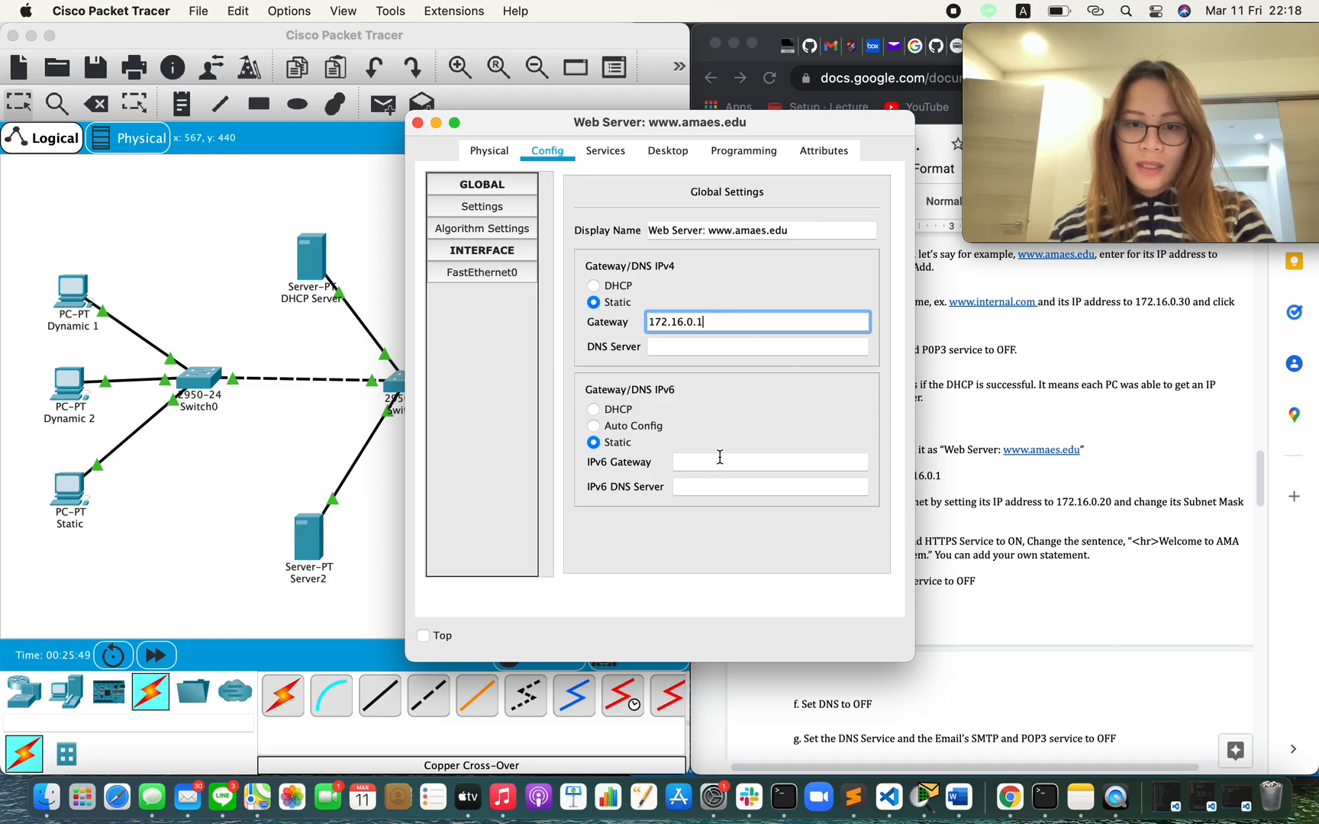
Give the web server's FastEthernet0 interface the IP address 172.16.0.20 with subnet mask 255.255.0.0, following item 8c.
{"action": "left_click_drag", "start_coordinate": [753, 130], "coordinate": [544, 128]}
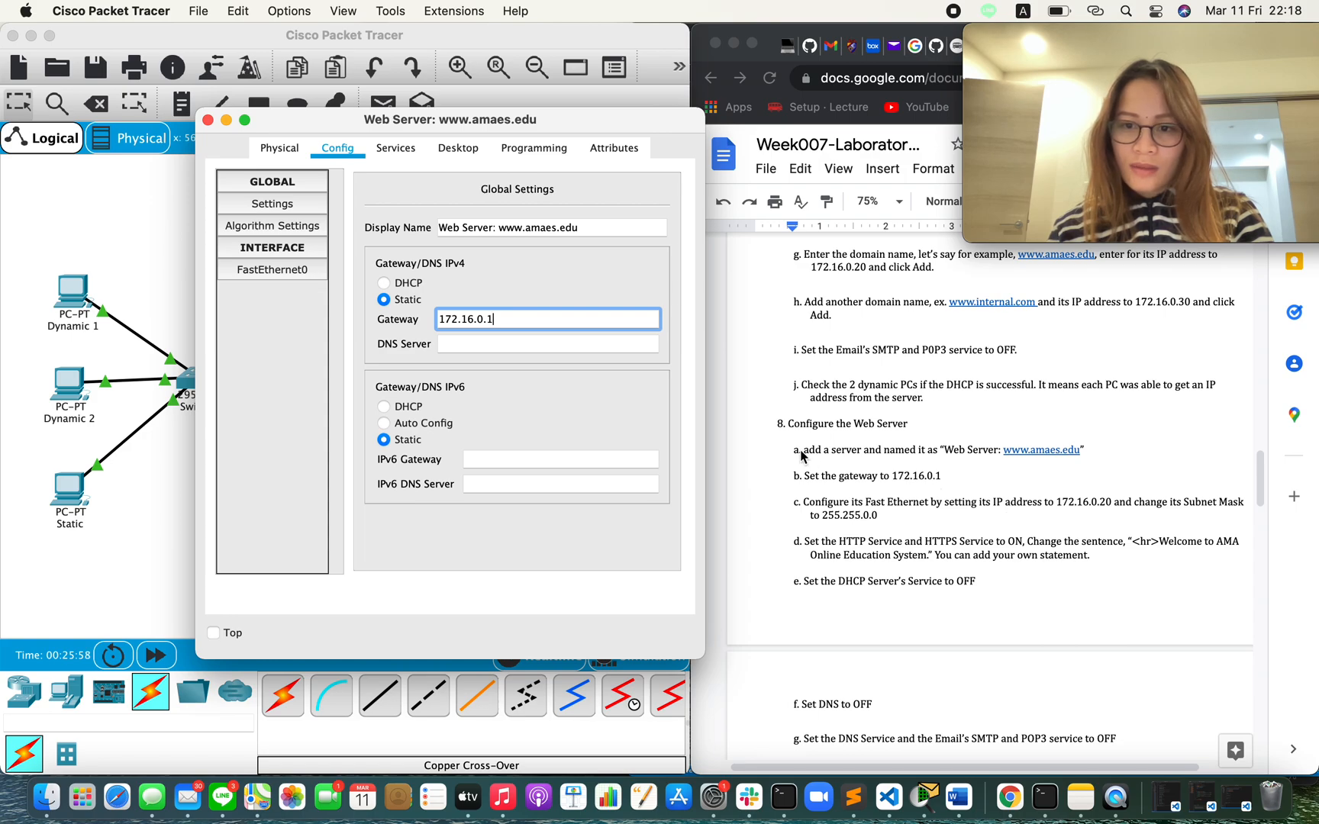
{"action": "left_click", "coordinate": [293, 273]}
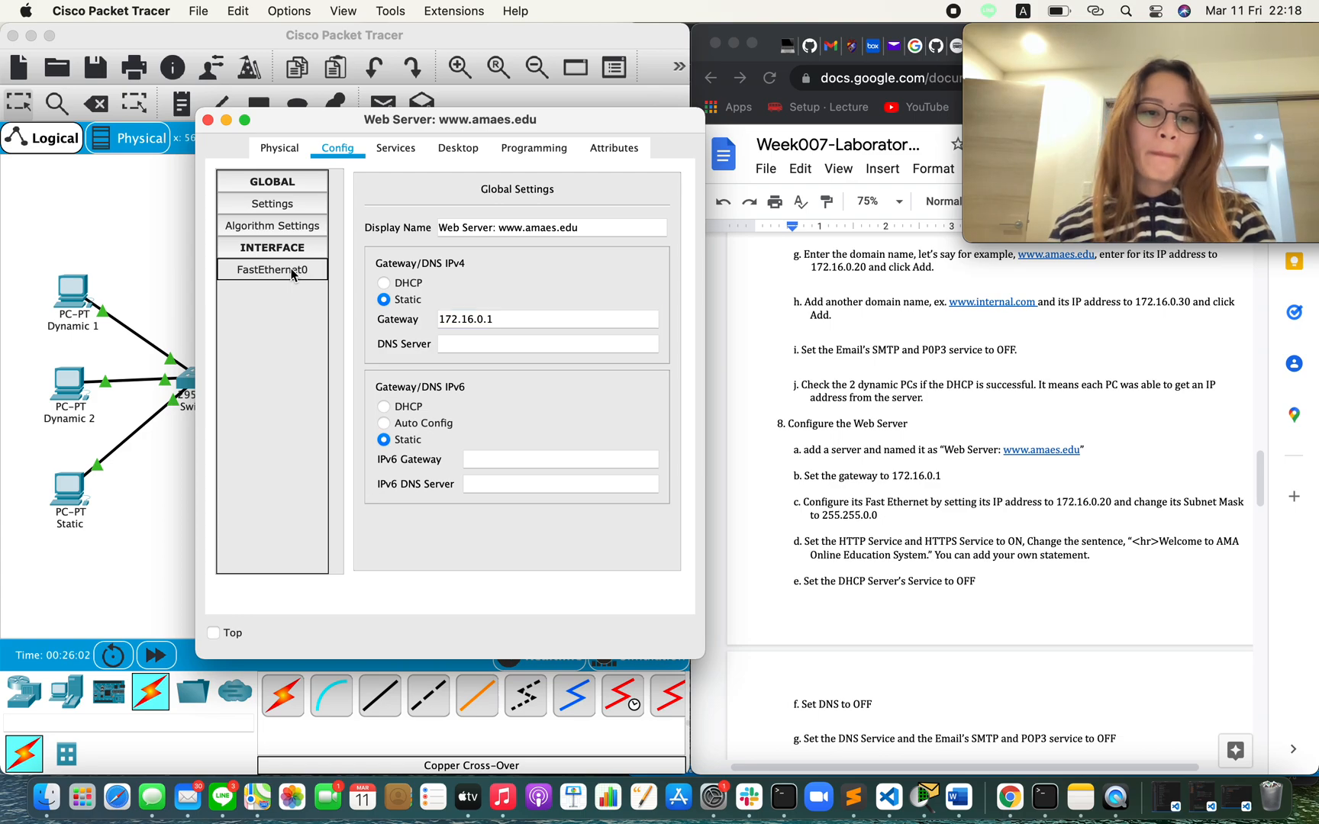
{"action": "left_click", "coordinate": [566, 349]}
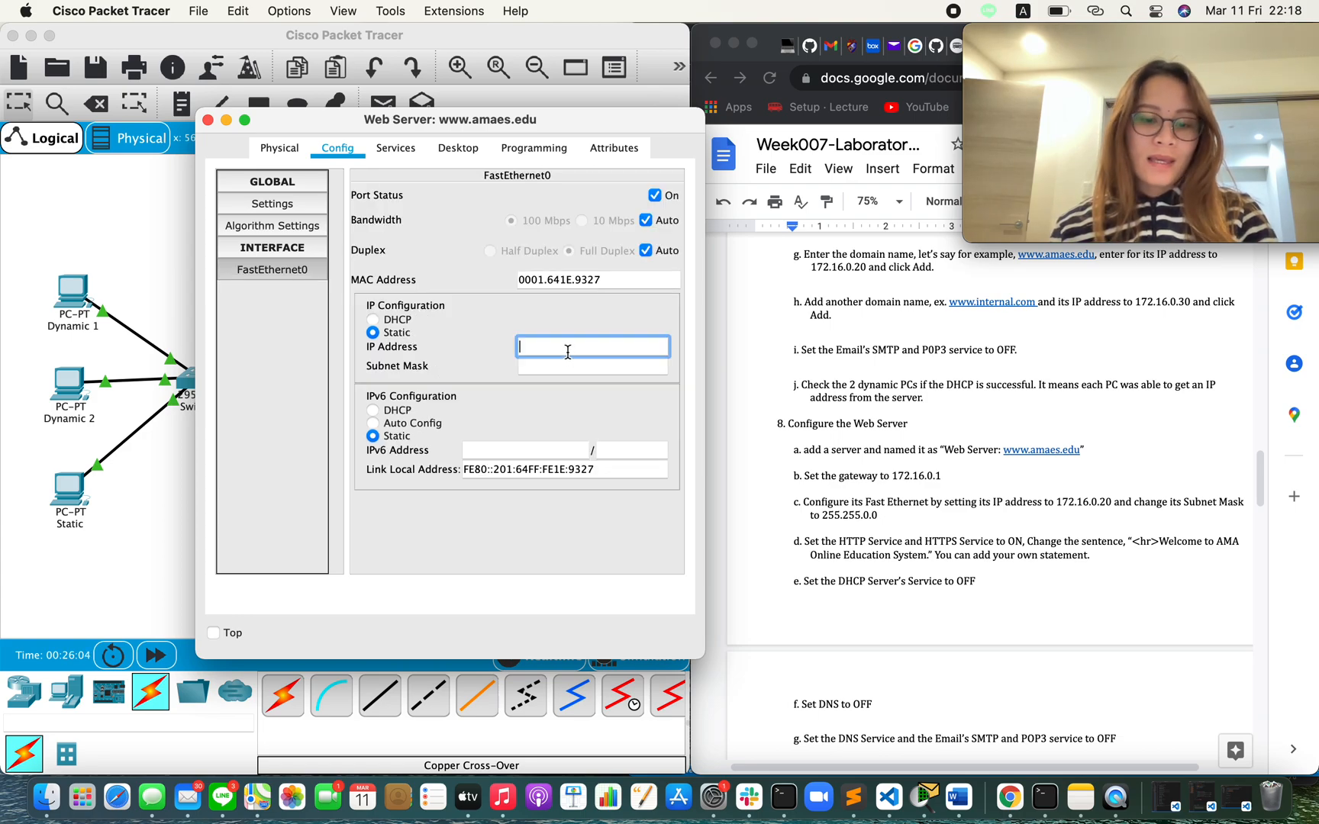
{"action": "type", "text": "172.16.0."}
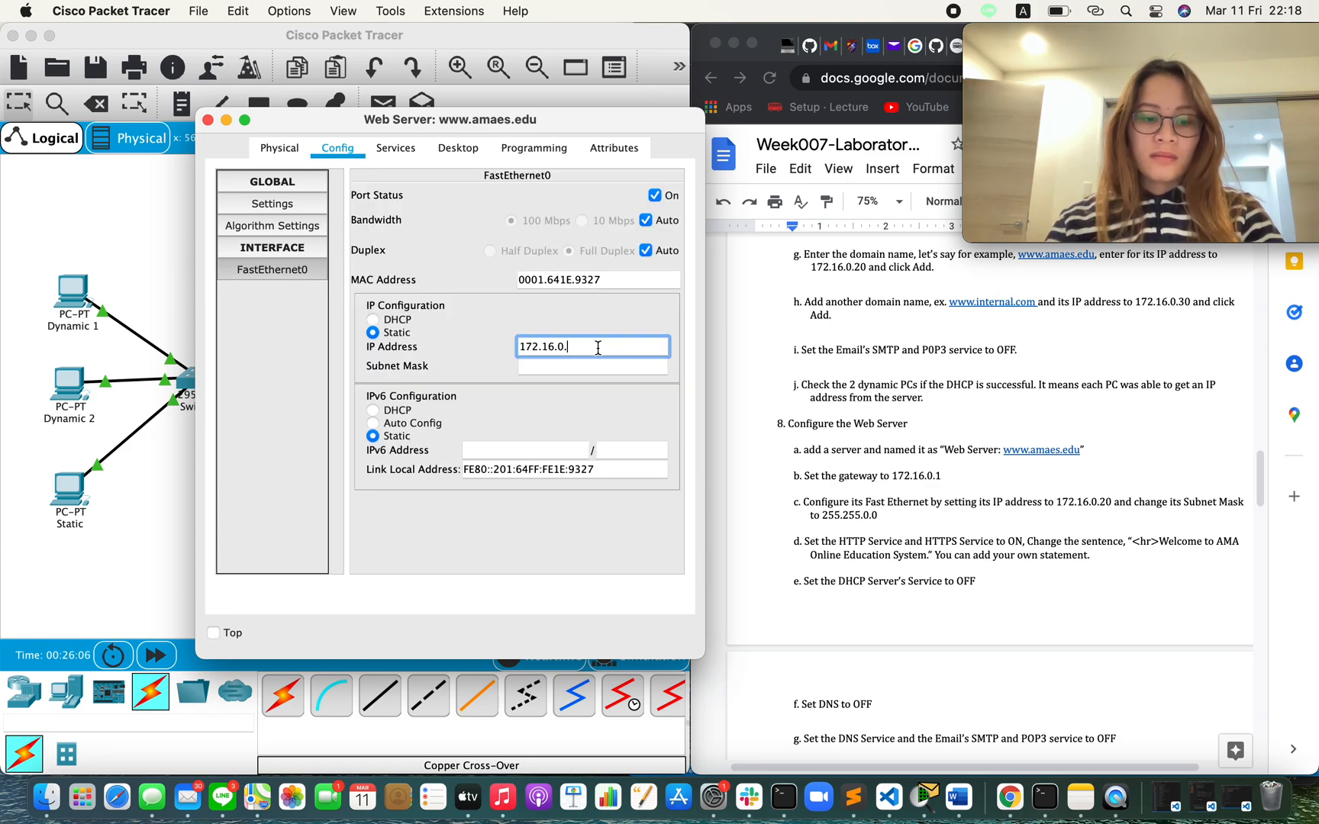
{"action": "type", "text": "120"}
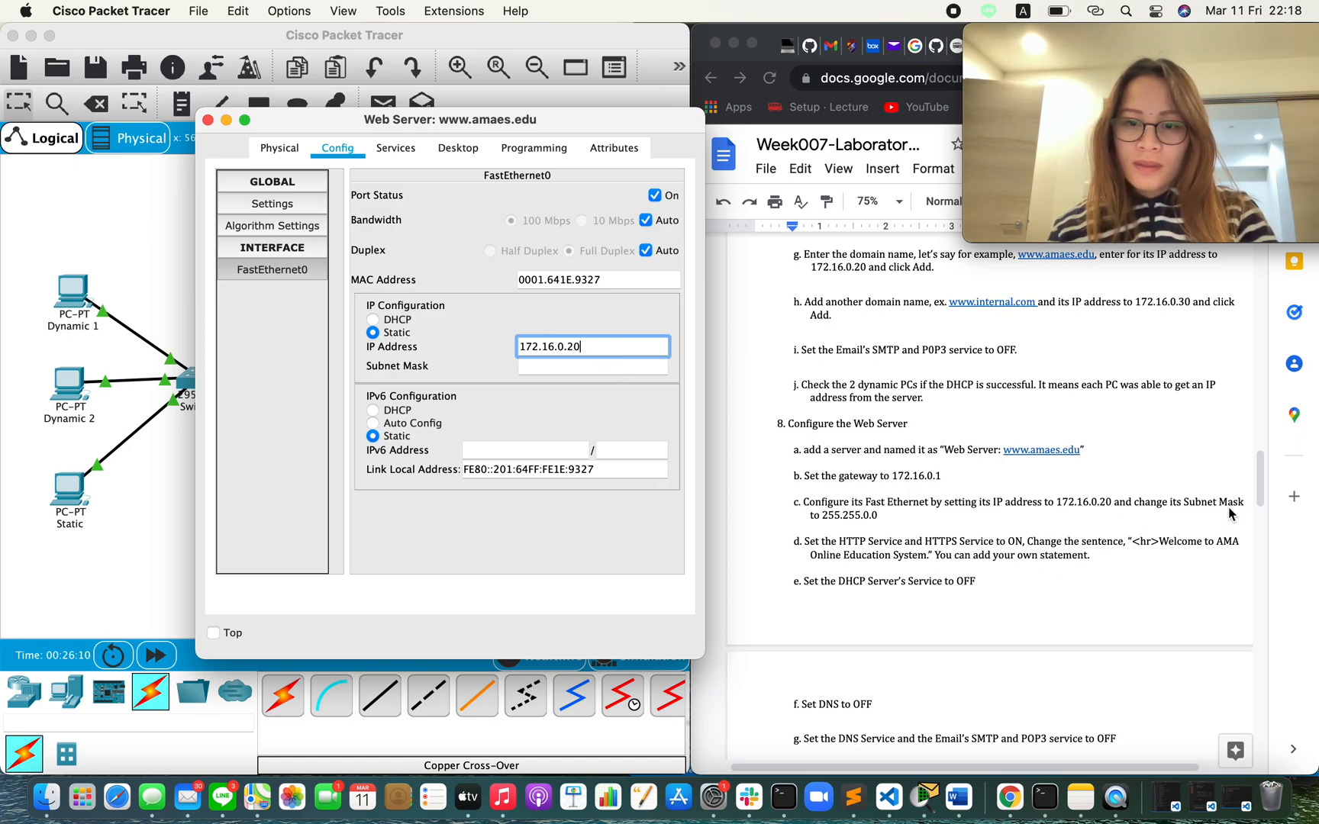
{"action": "left_click", "coordinate": [542, 365]}
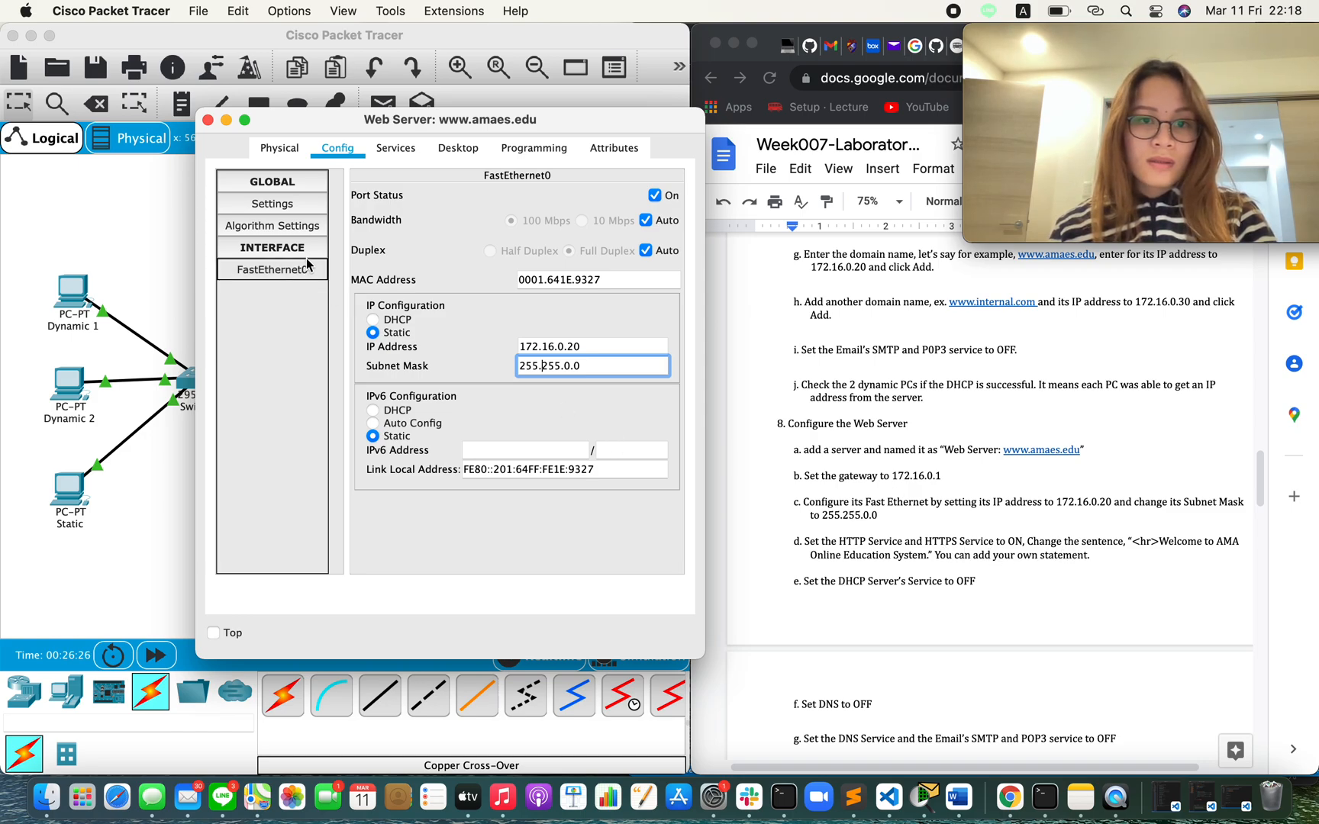
In the web server's index.html, replace the default welcome sentence with "Welcome to AMA Online Education System" copied from item 8d.
{"action": "left_click", "coordinate": [413, 155]}
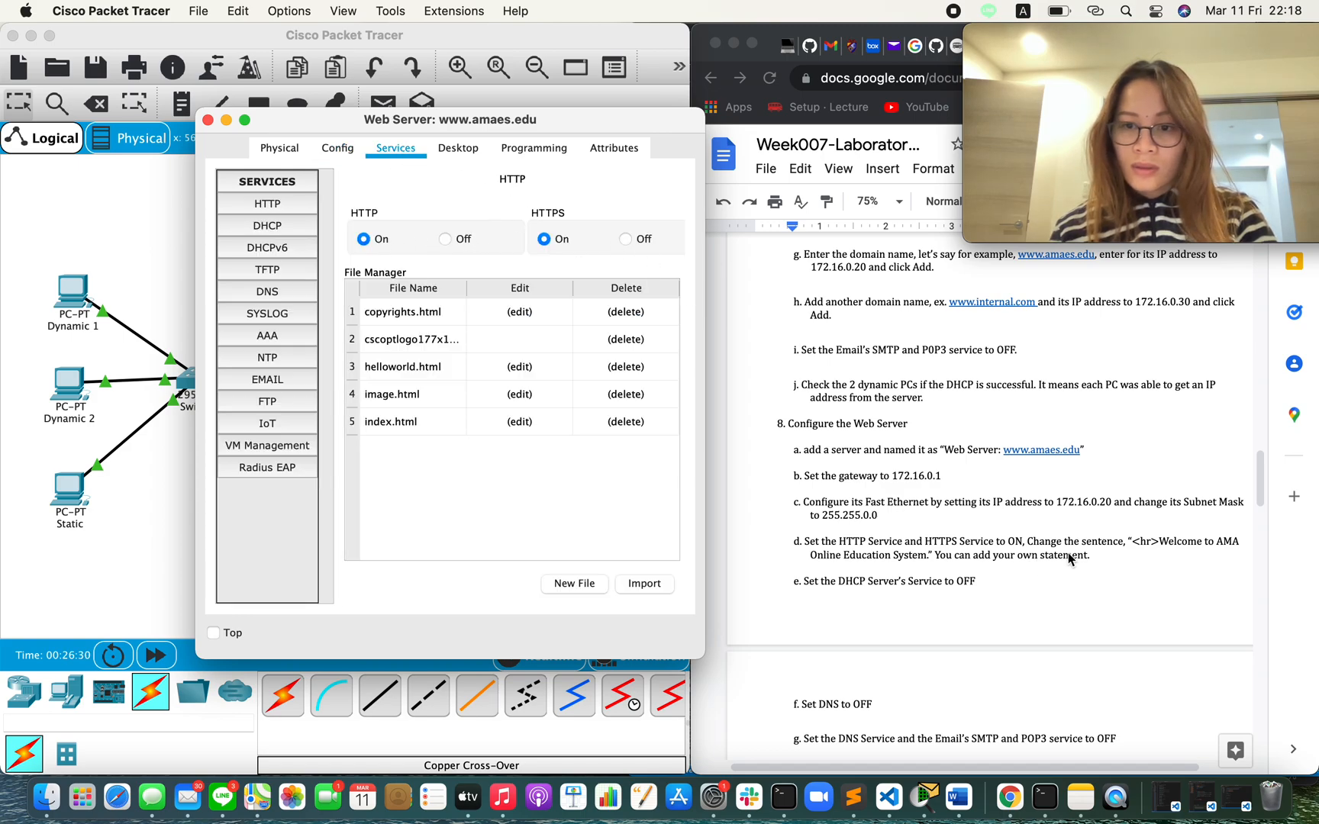
{"action": "scroll", "coordinate": [992, 538], "scroll_direction": "down", "scroll_amount": 1}
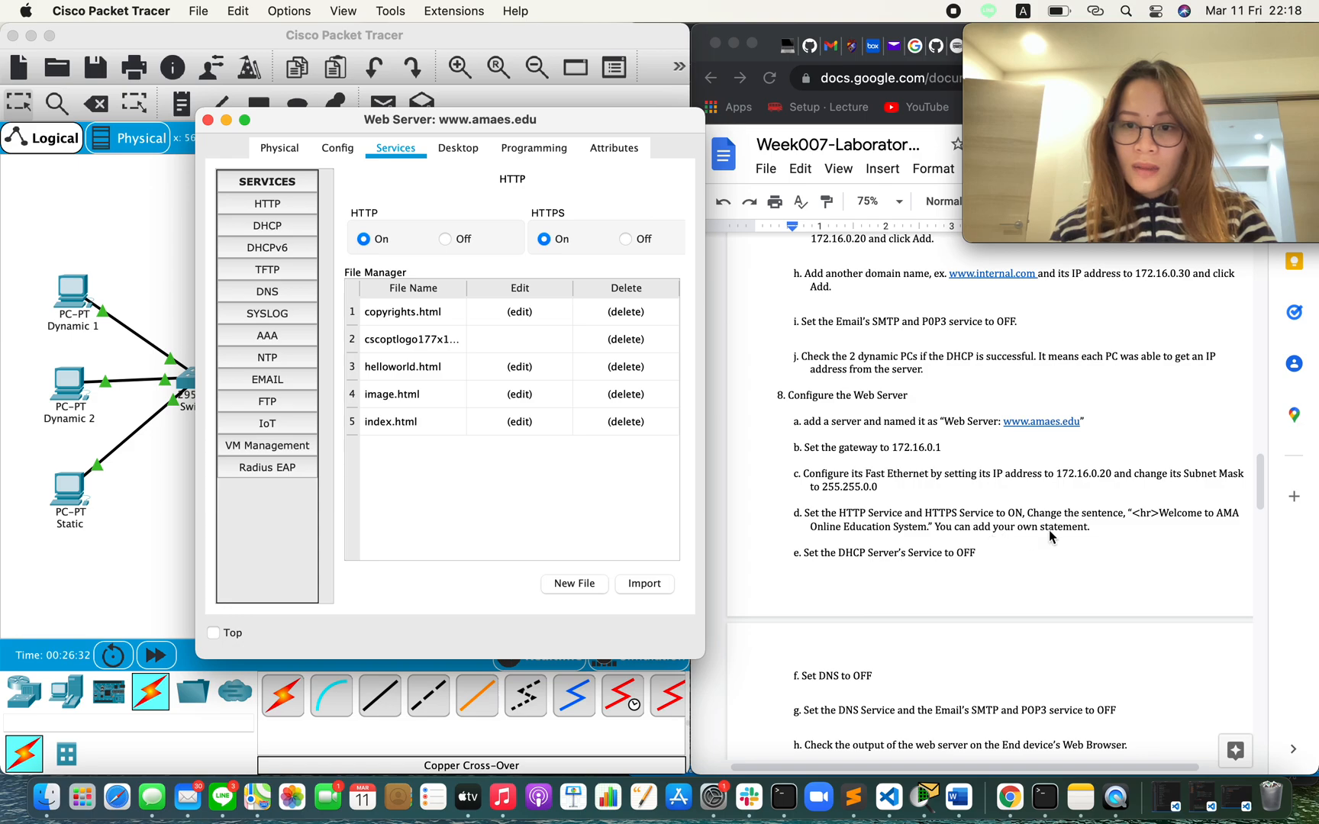
{"action": "left_click", "coordinate": [519, 421]}
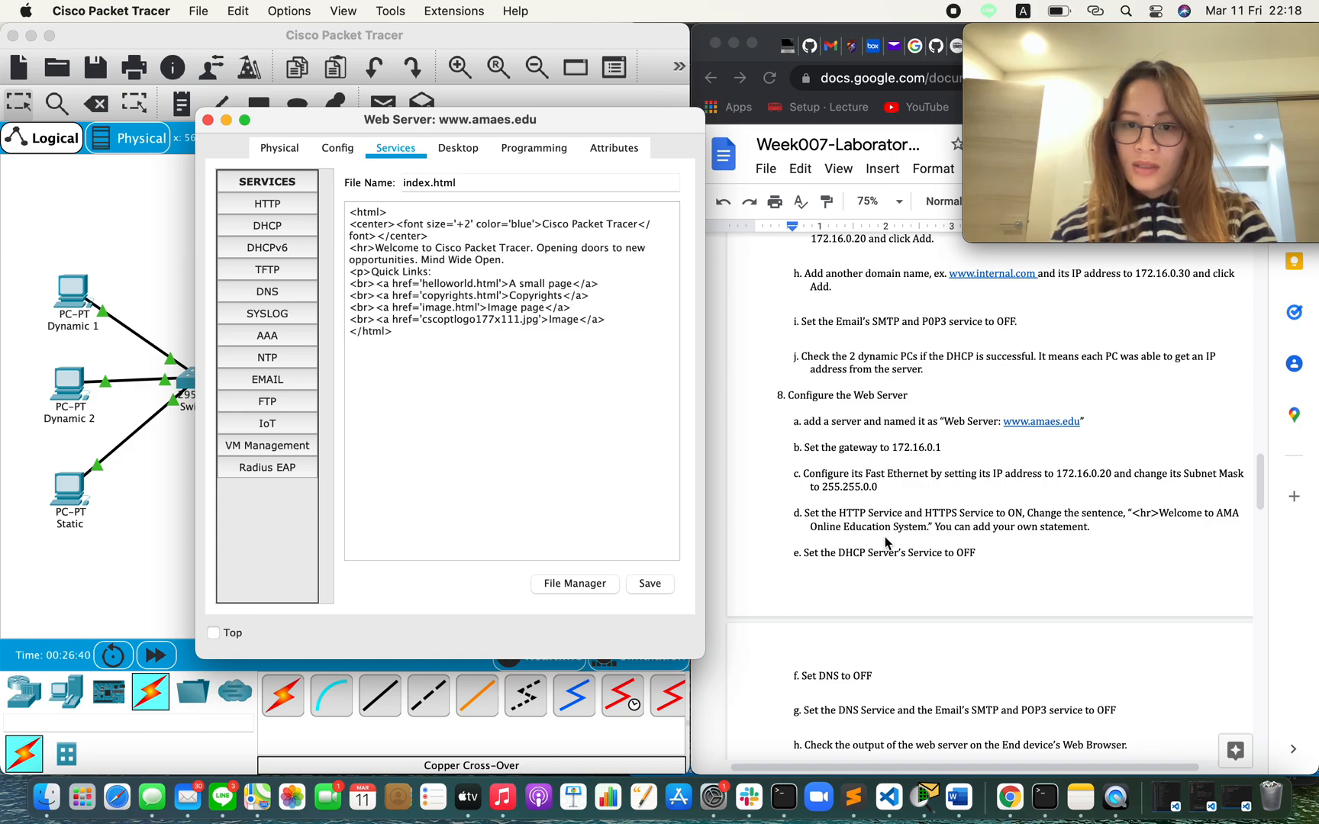
{"action": "left_click", "coordinate": [928, 530]}
{"action": "left_click_drag", "start_coordinate": [927, 526], "coordinate": [1154, 509]}
{"action": "key", "text": "super+c"}
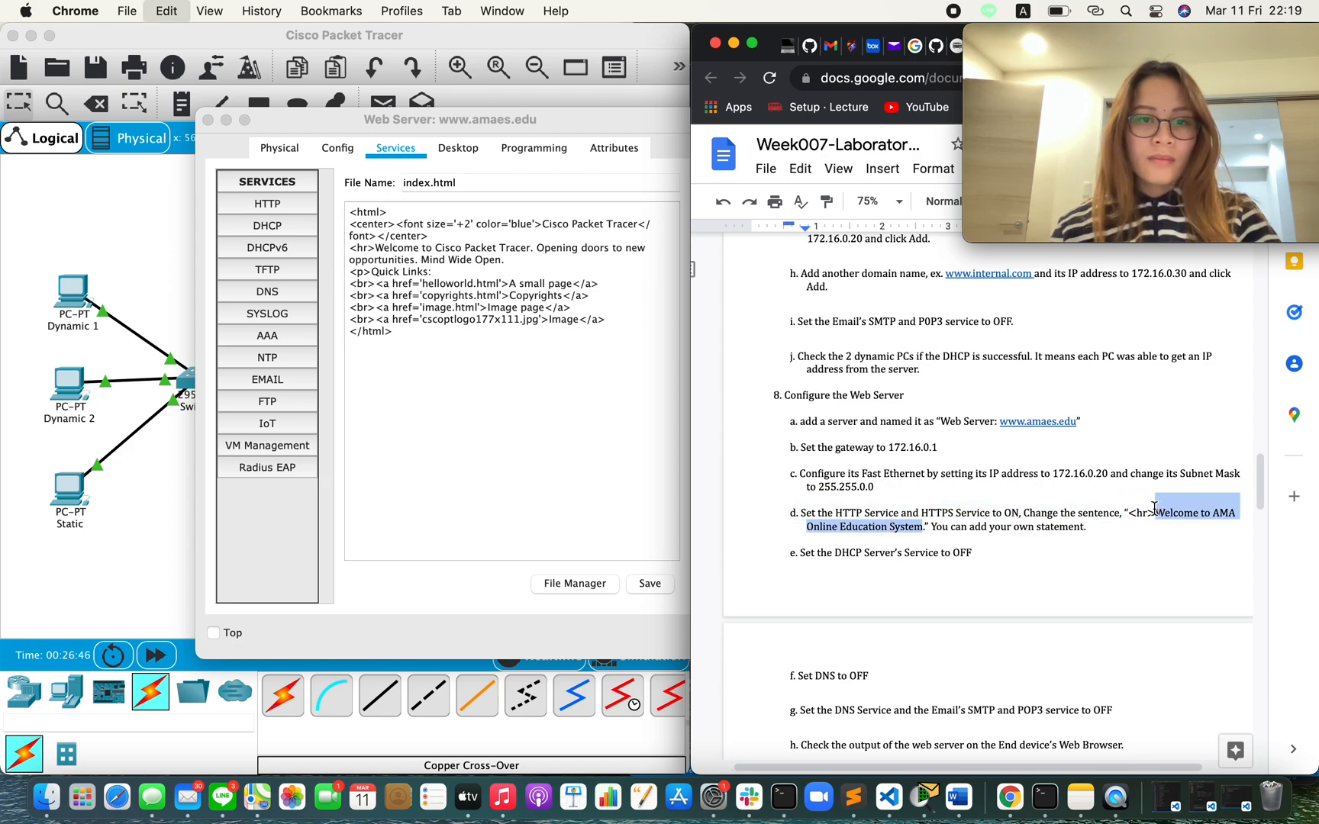
{"action": "left_click", "coordinate": [527, 266]}
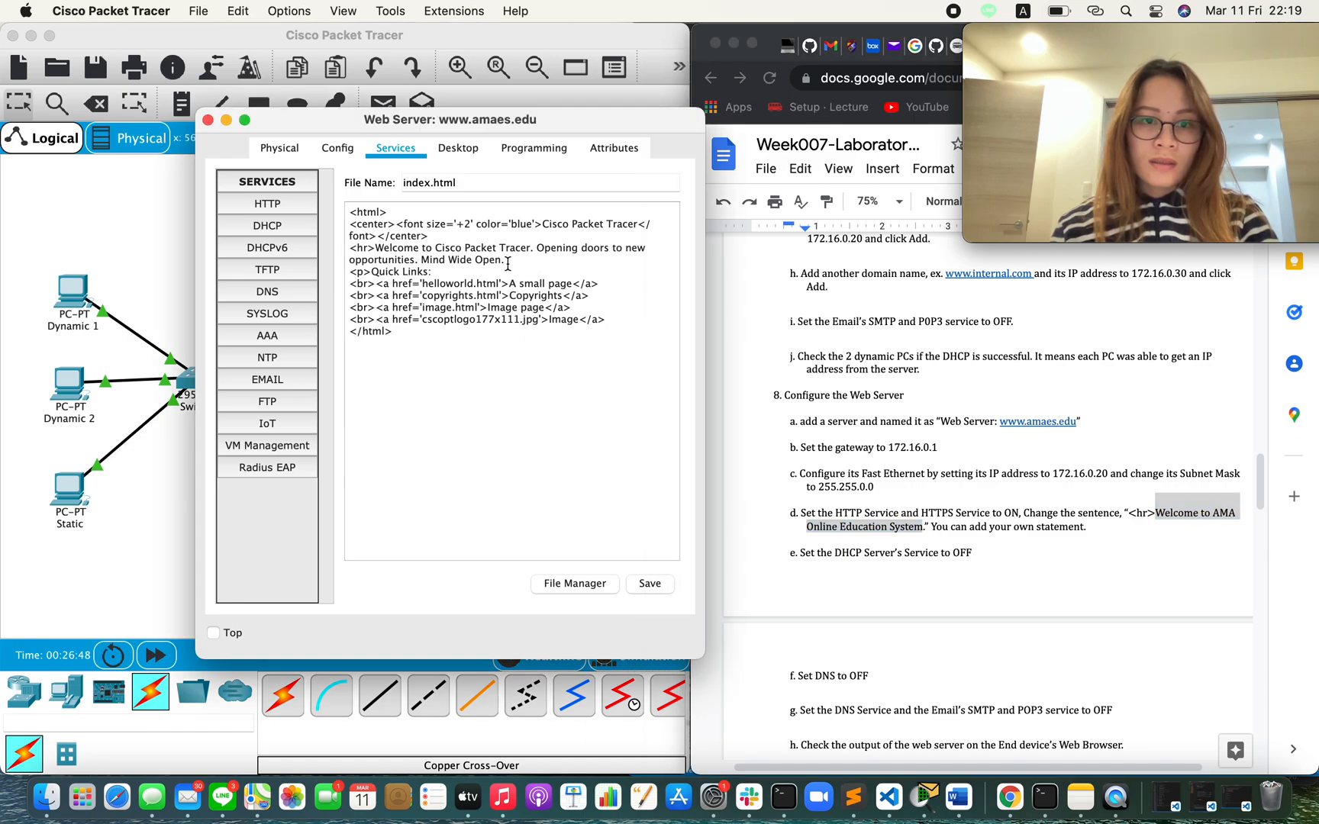
{"action": "left_click_drag", "start_coordinate": [516, 264], "coordinate": [379, 246]}
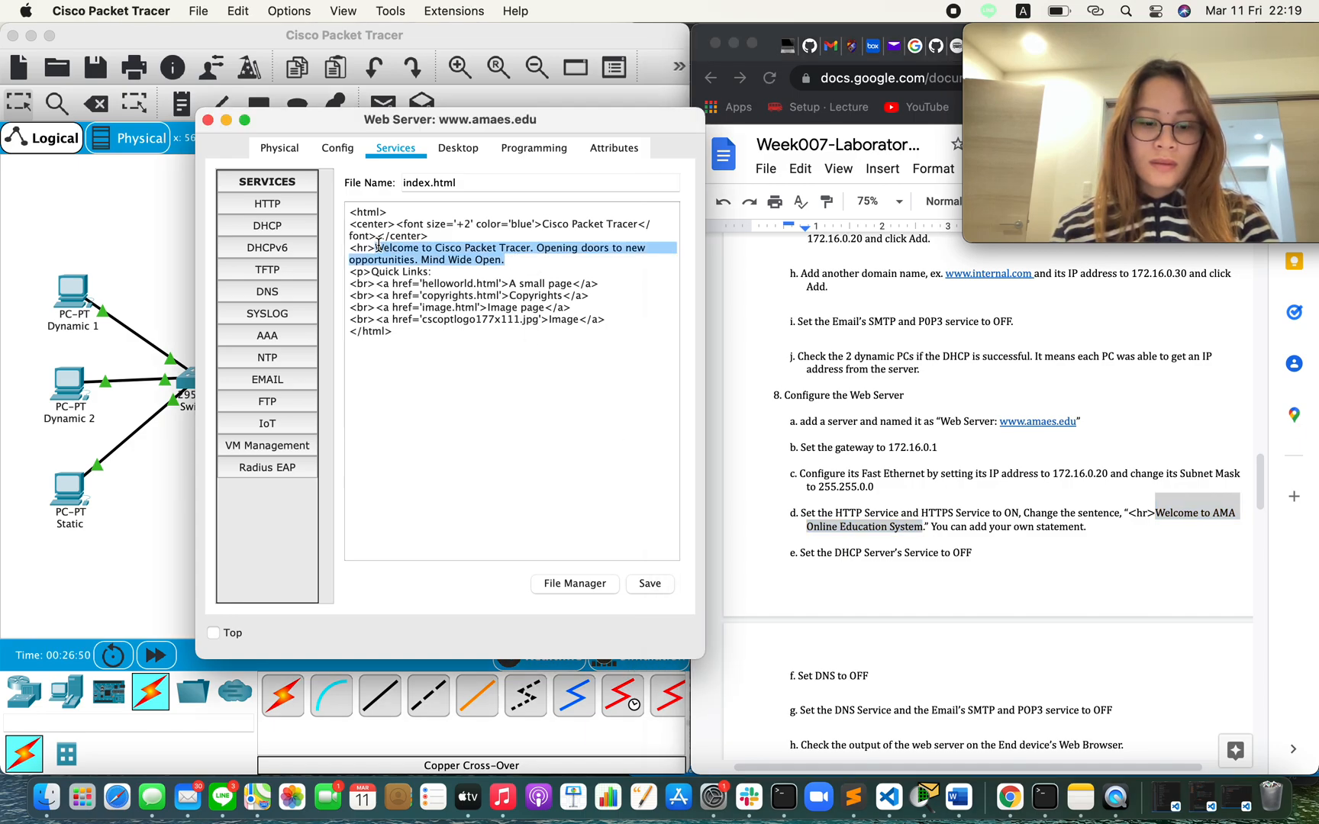
{"action": "key", "text": "super+v"}
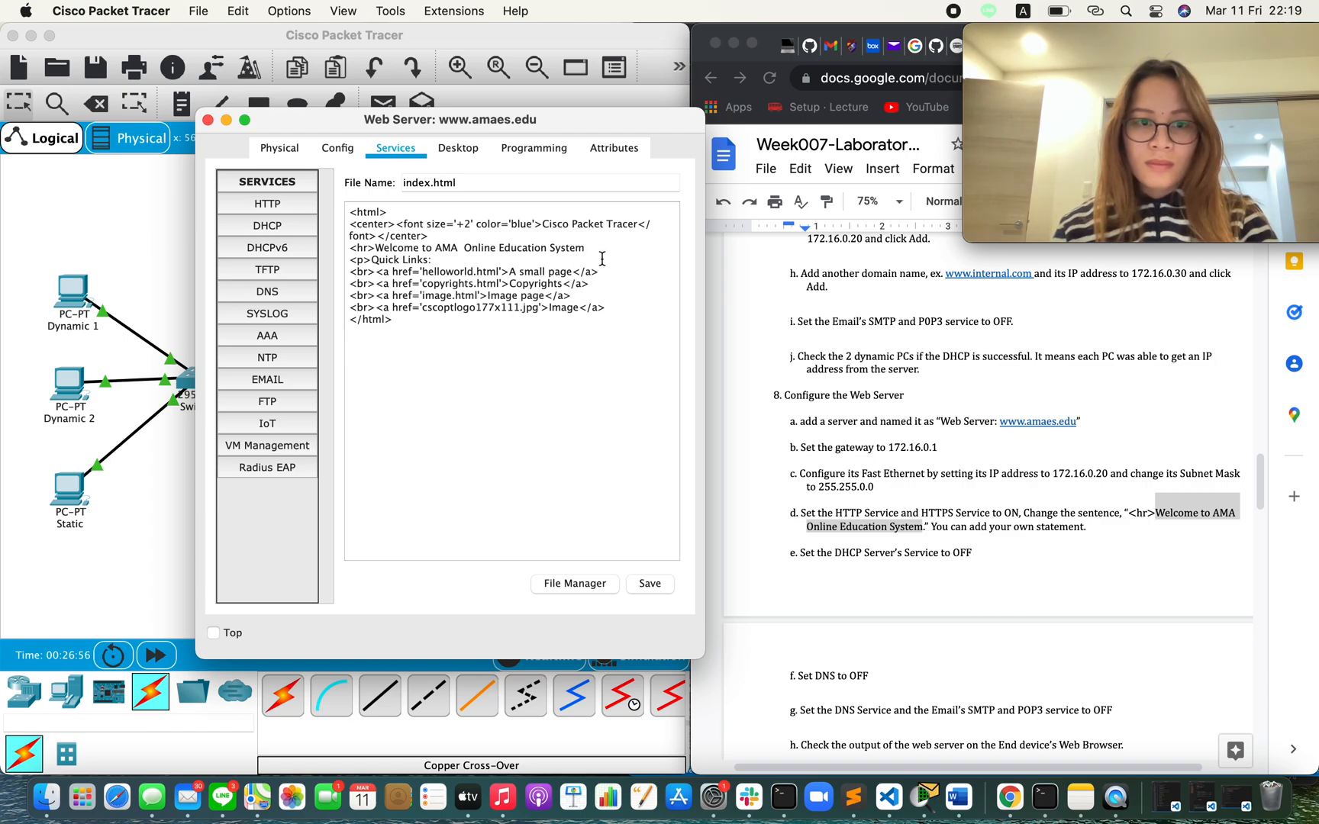
Extend the welcome line in index.html with the custom statement "!!! God bless us all!".
{"action": "type", "text": "!!! "}
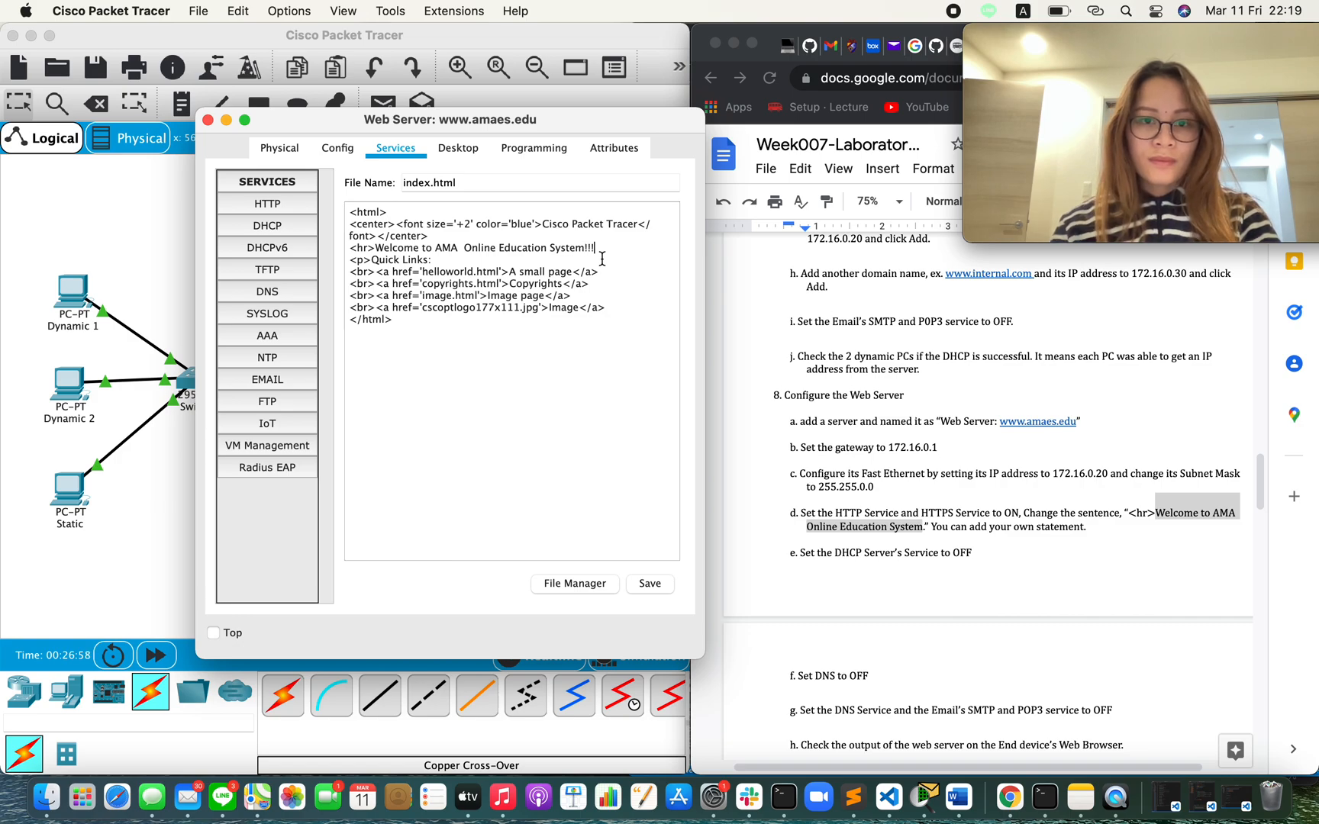
{"action": "type", "text": "God b"}
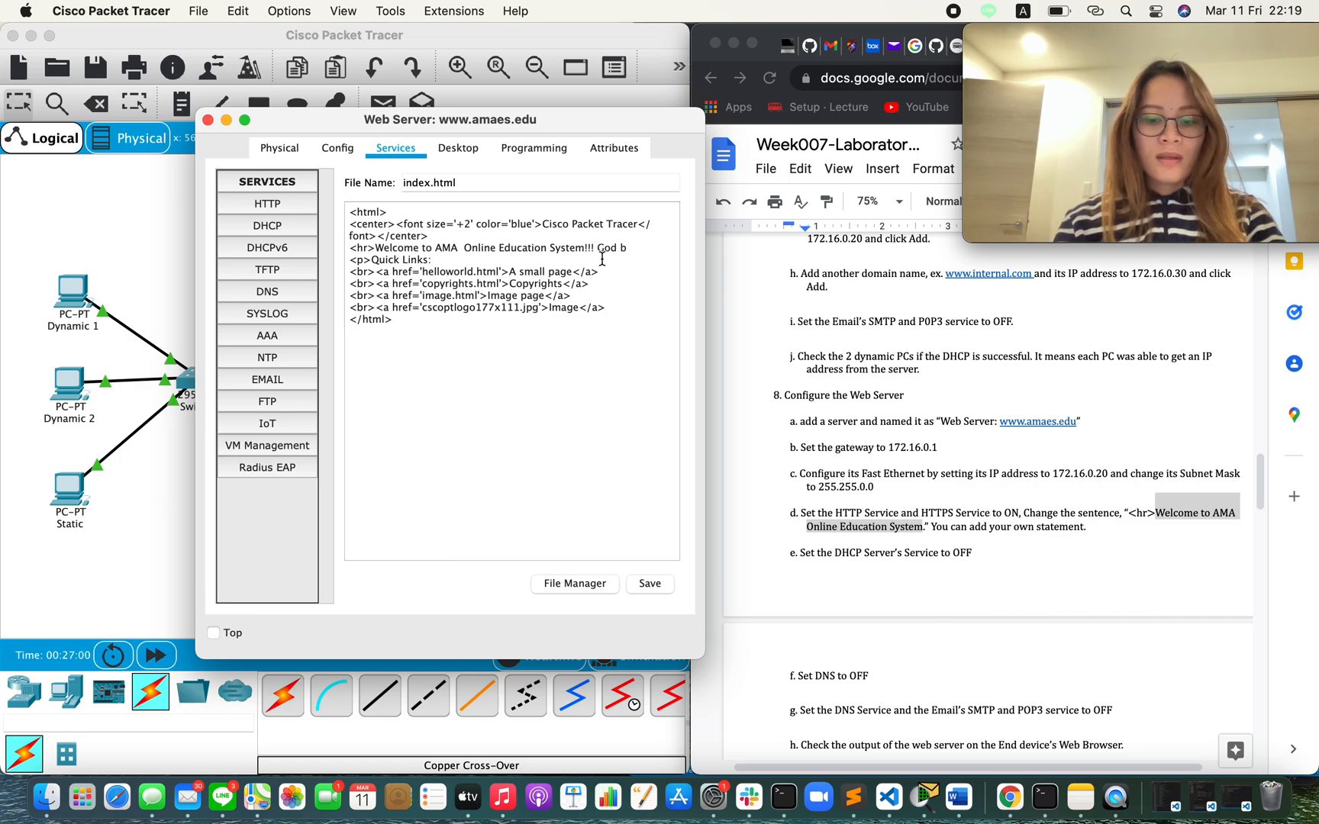
{"action": "type", "text": "less us all!"}
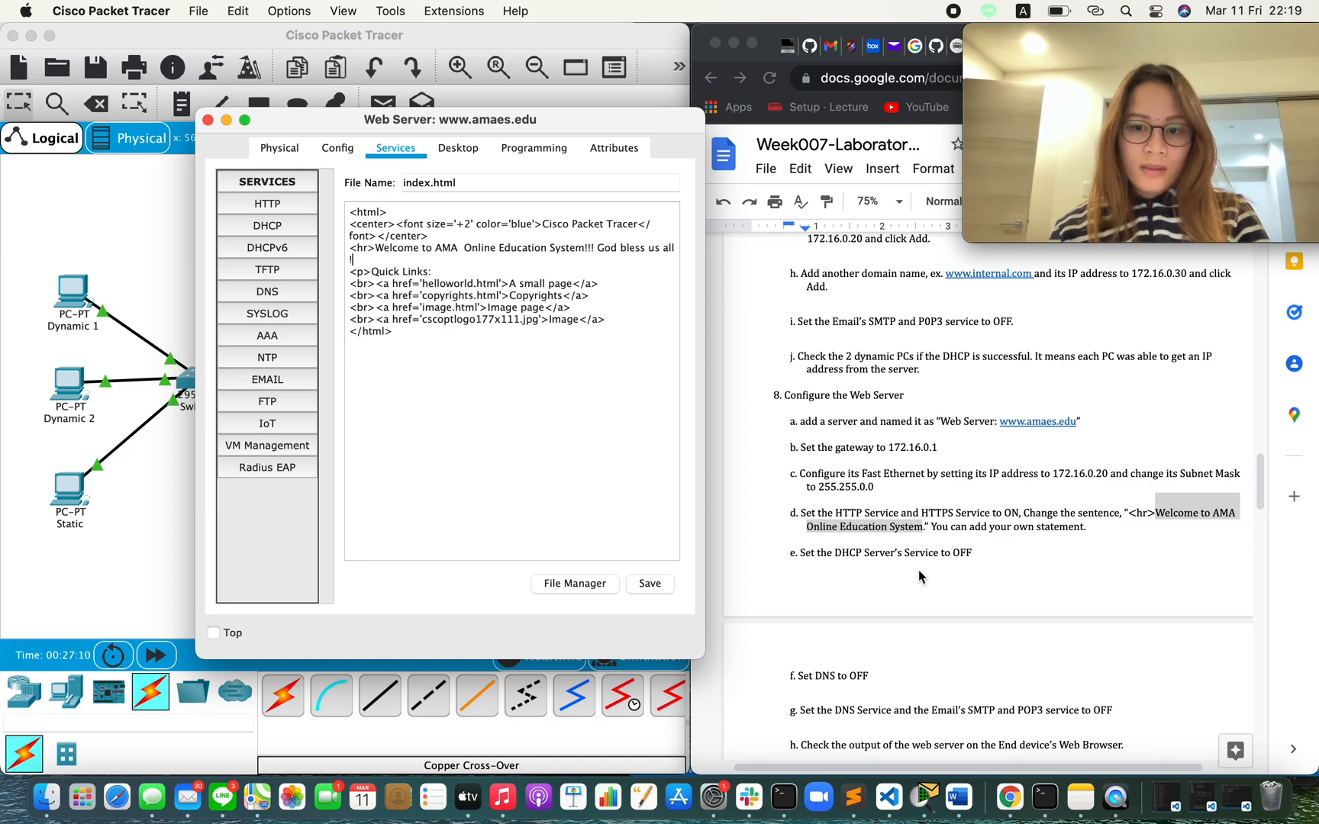
Set the web server's DHCP service to Off, following item 8e.
{"action": "left_click", "coordinate": [292, 239]}
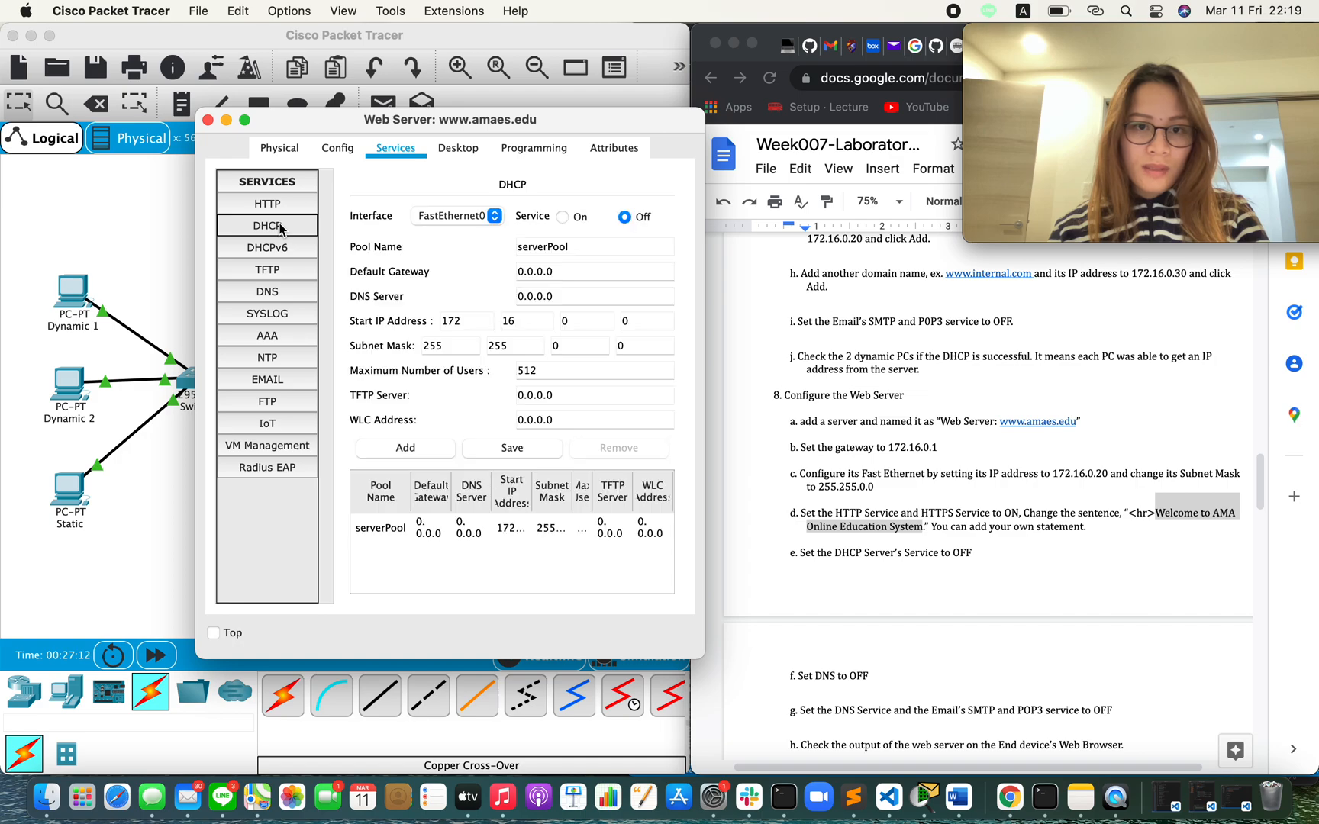
{"action": "left_click", "coordinate": [625, 217]}
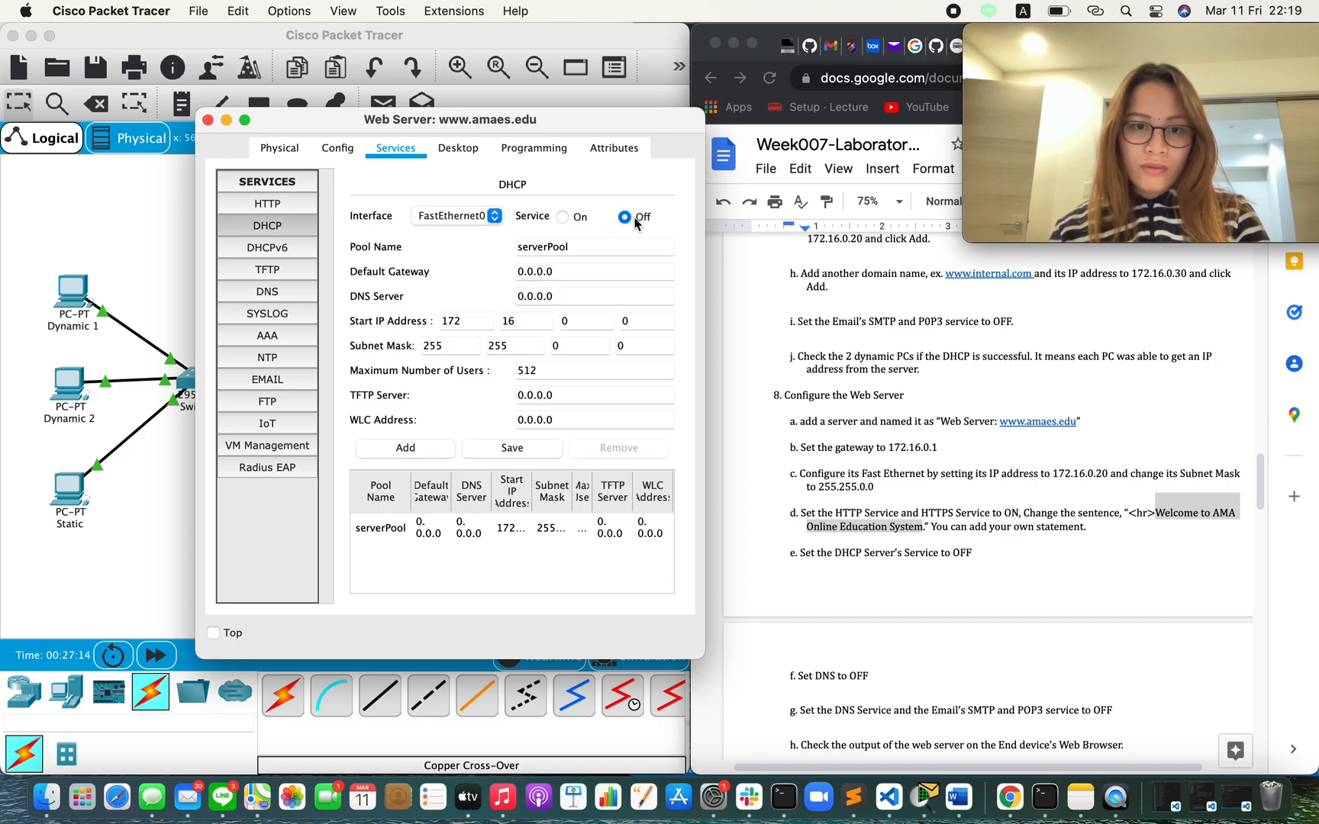
{"action": "scroll", "coordinate": [902, 563], "scroll_direction": "down", "scroll_amount": 3}
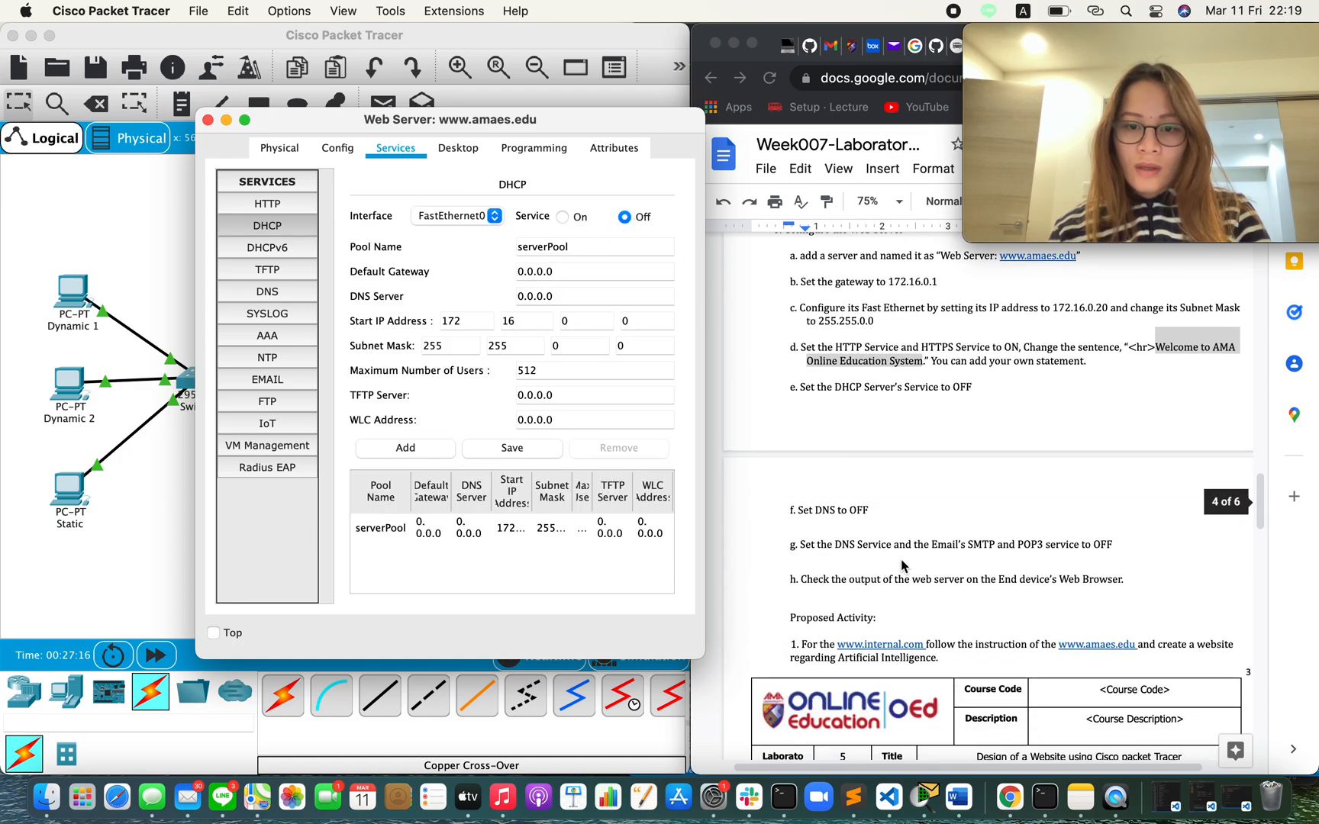
Check that the web server's DNS service is off and set its email SMTP and POP3 services to OFF, following items 8f and 8g.
{"action": "left_click", "coordinate": [282, 291]}
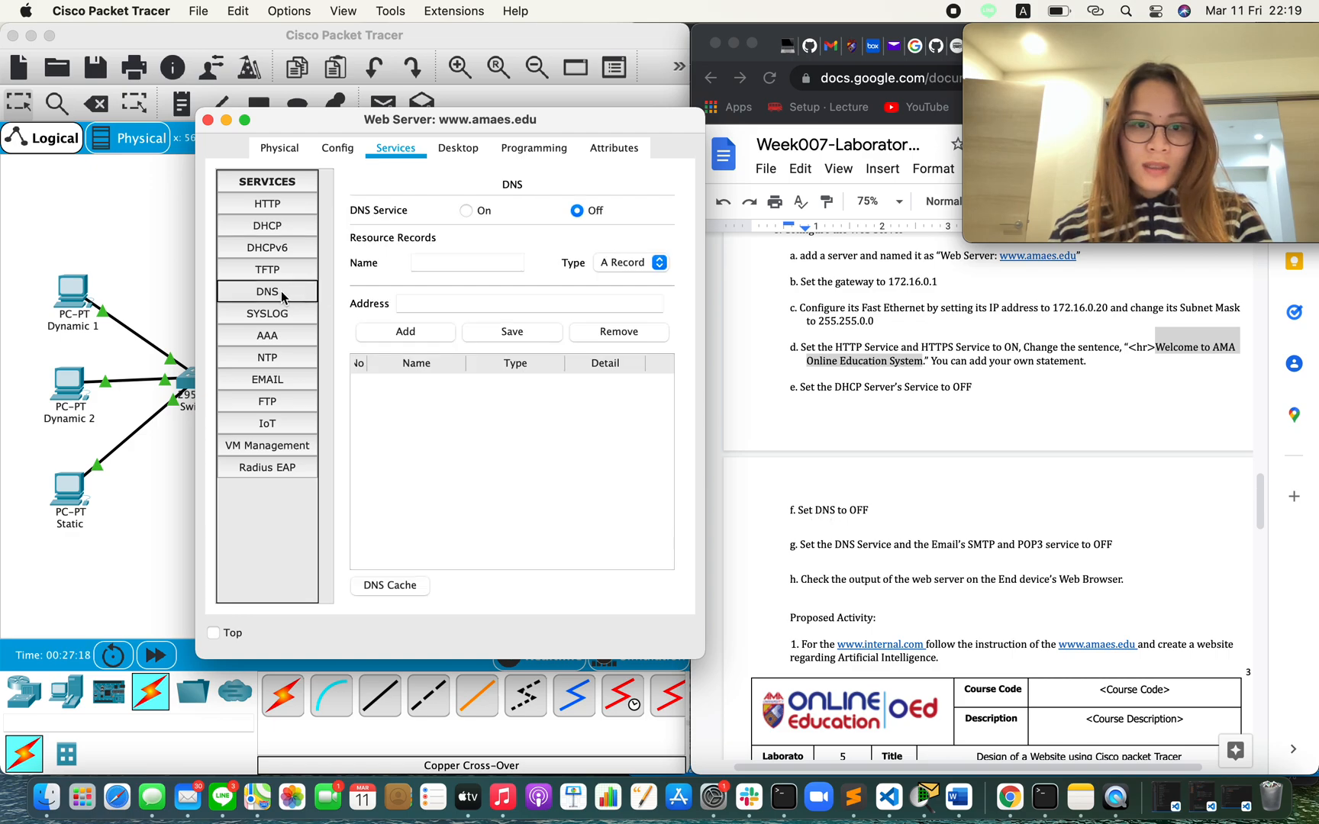
{"action": "scroll", "coordinate": [882, 582], "scroll_direction": "down", "scroll_amount": 2}
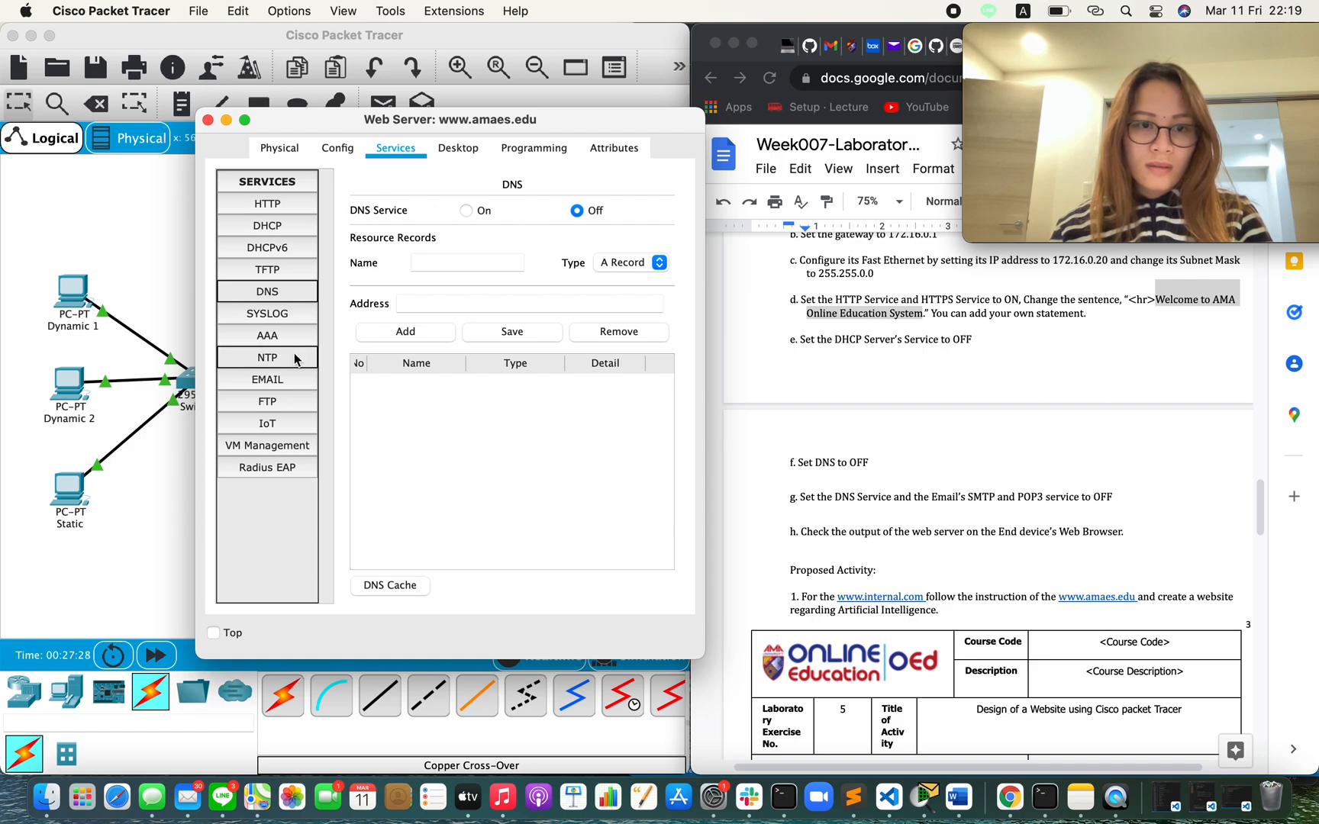
{"action": "left_click", "coordinate": [264, 382]}
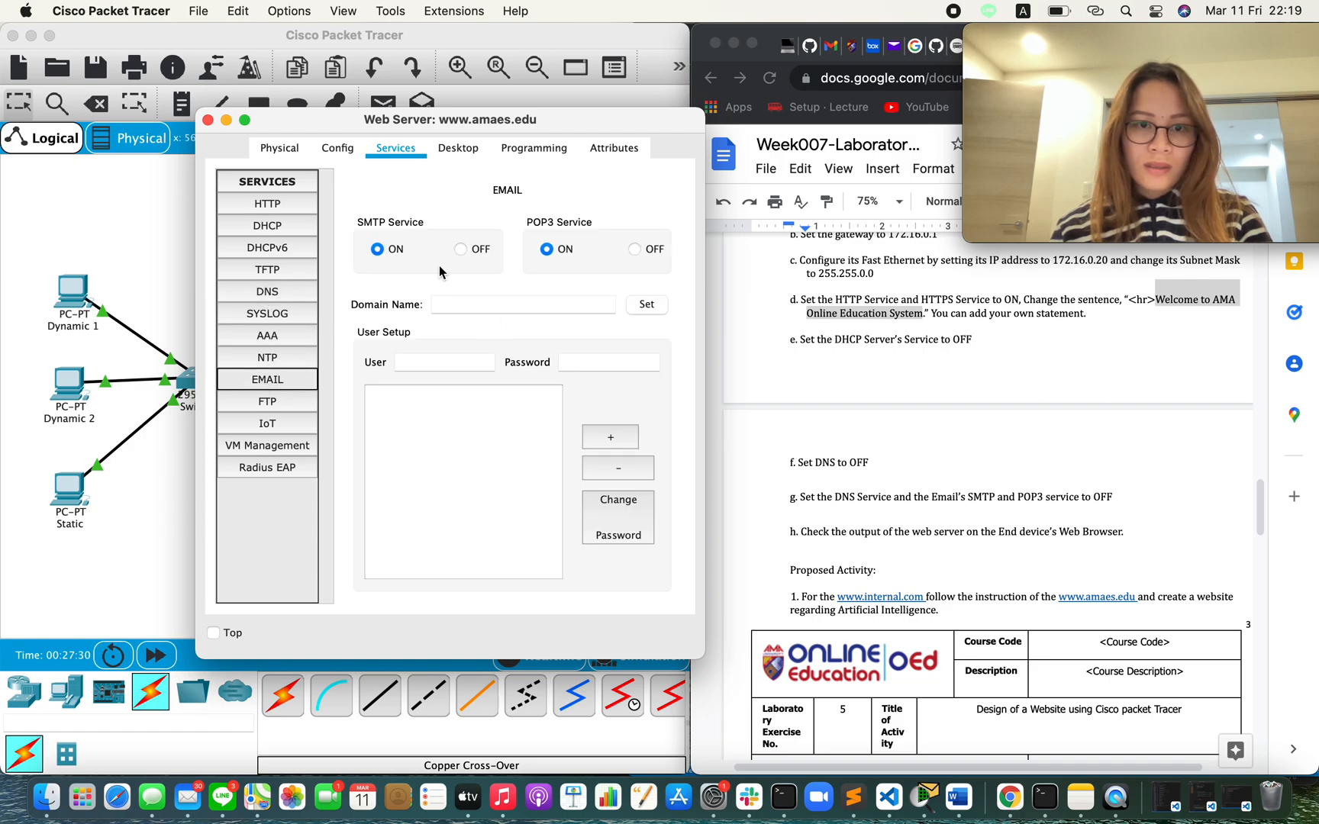
{"action": "left_click", "coordinate": [471, 249]}
{"action": "left_click", "coordinate": [637, 250]}
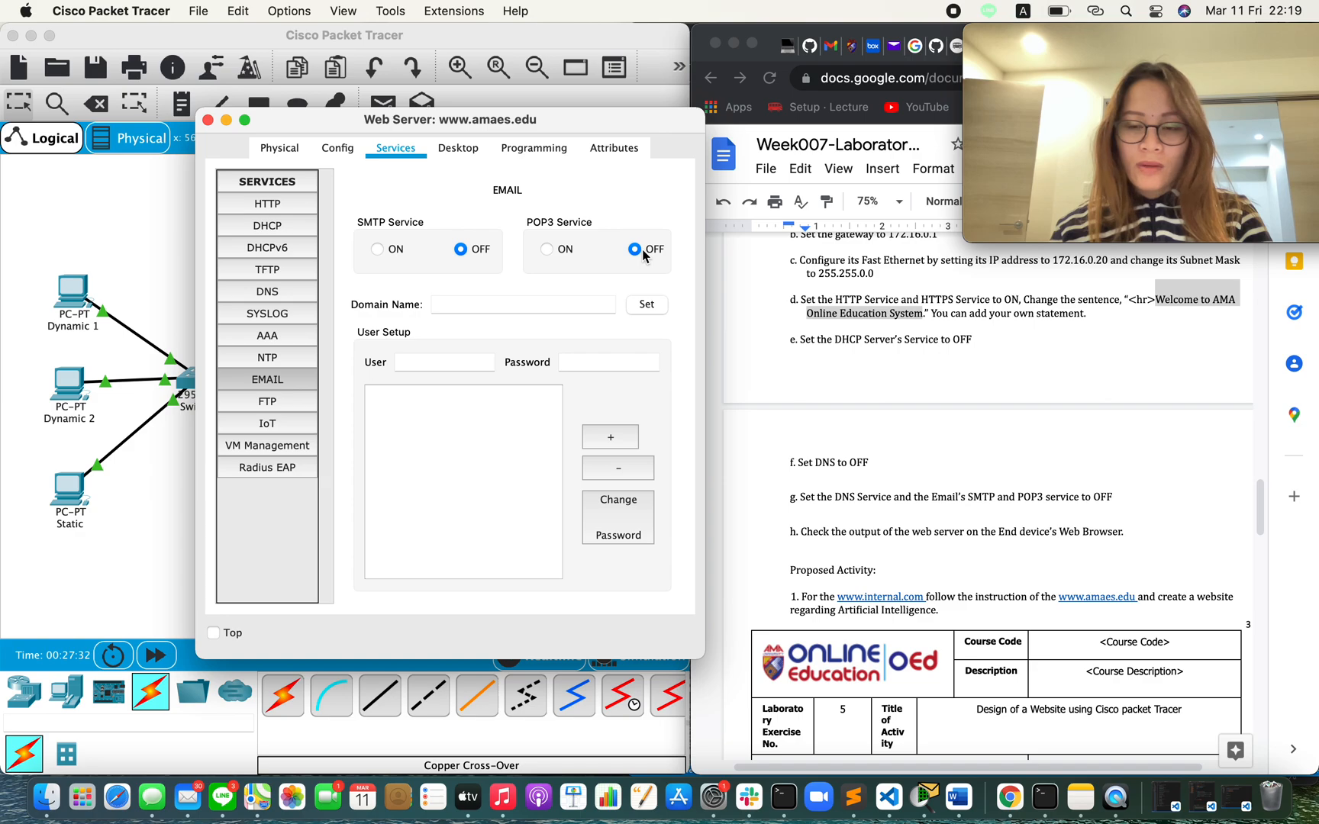
{"action": "scroll", "coordinate": [827, 496], "scroll_direction": "down", "scroll_amount": 1}
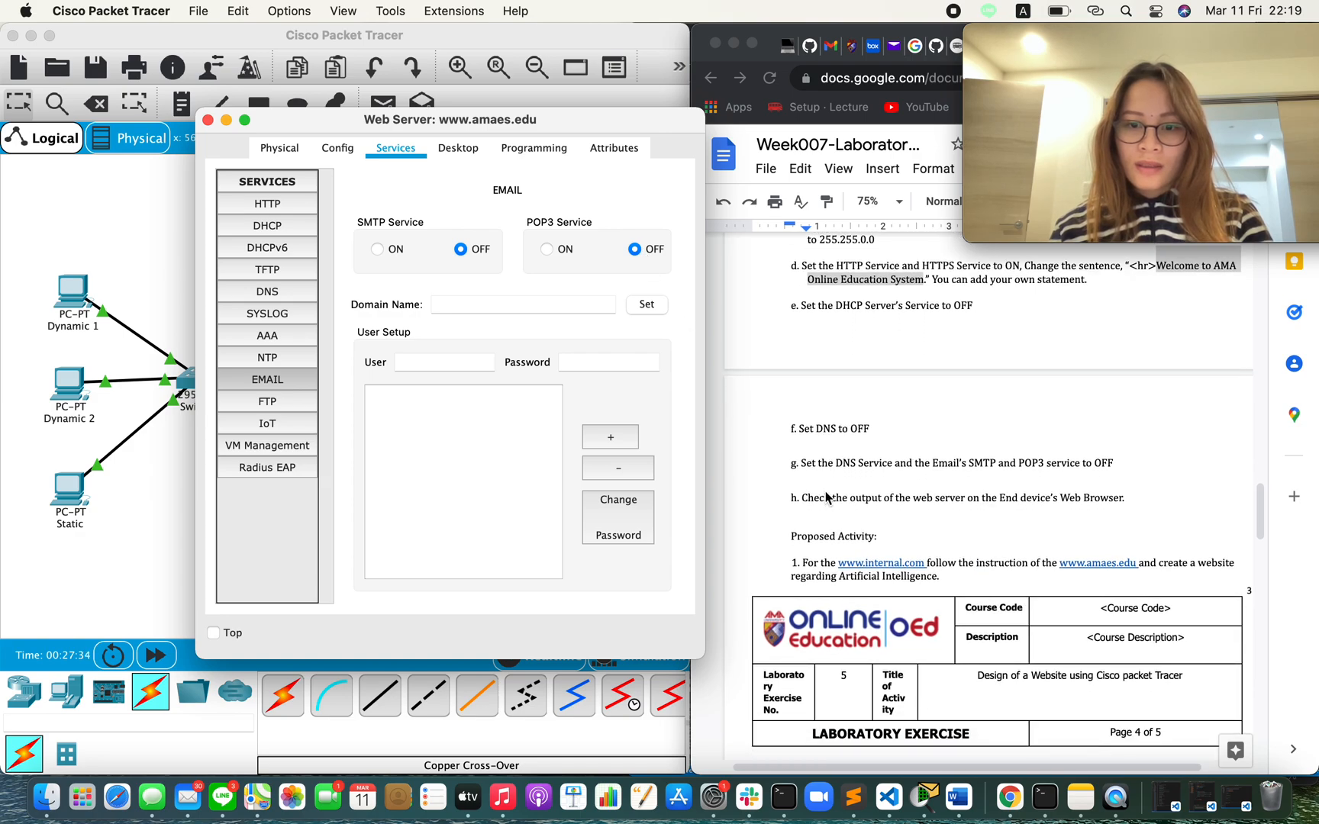
{"action": "scroll", "coordinate": [826, 498], "scroll_direction": "down", "scroll_amount": 1}
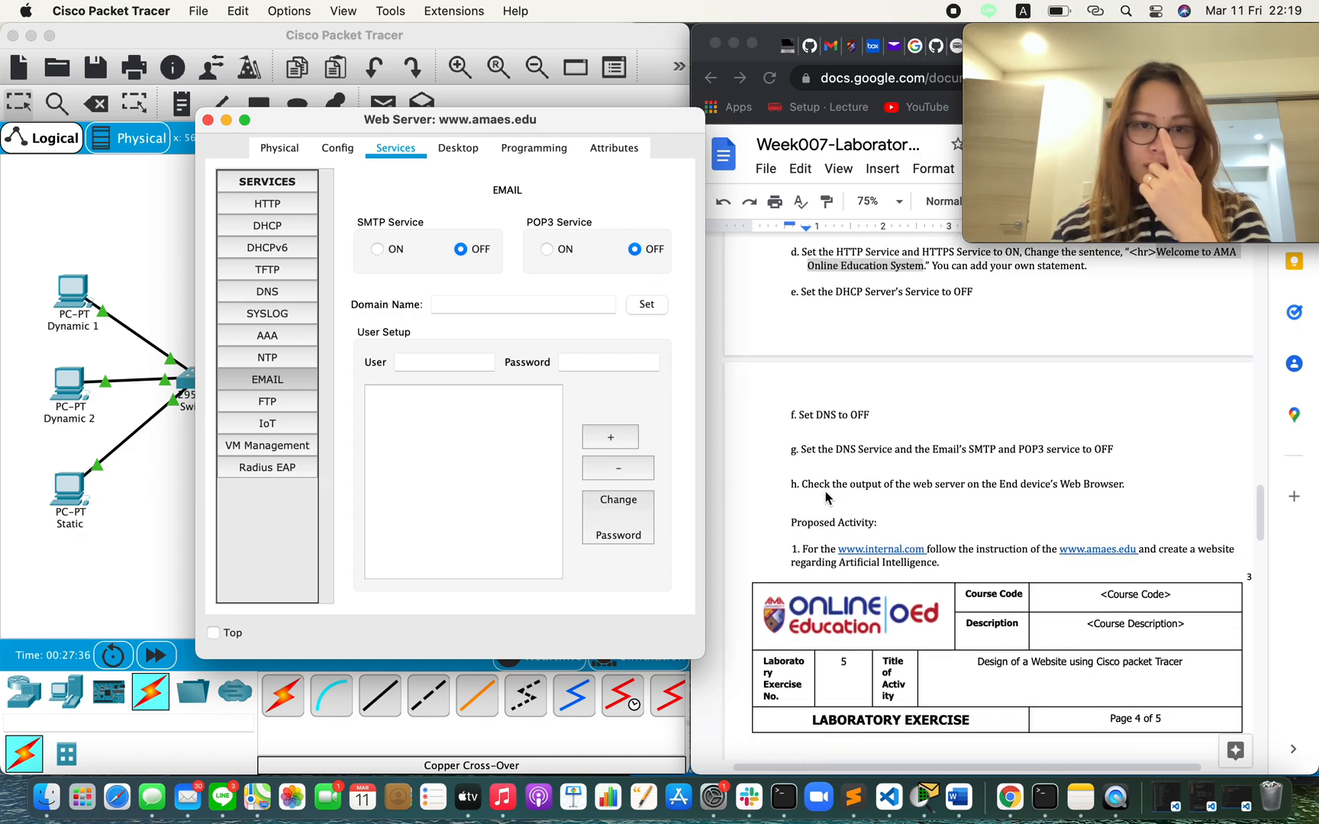
{"action": "scroll", "coordinate": [827, 496], "scroll_direction": "down", "scroll_amount": 1}
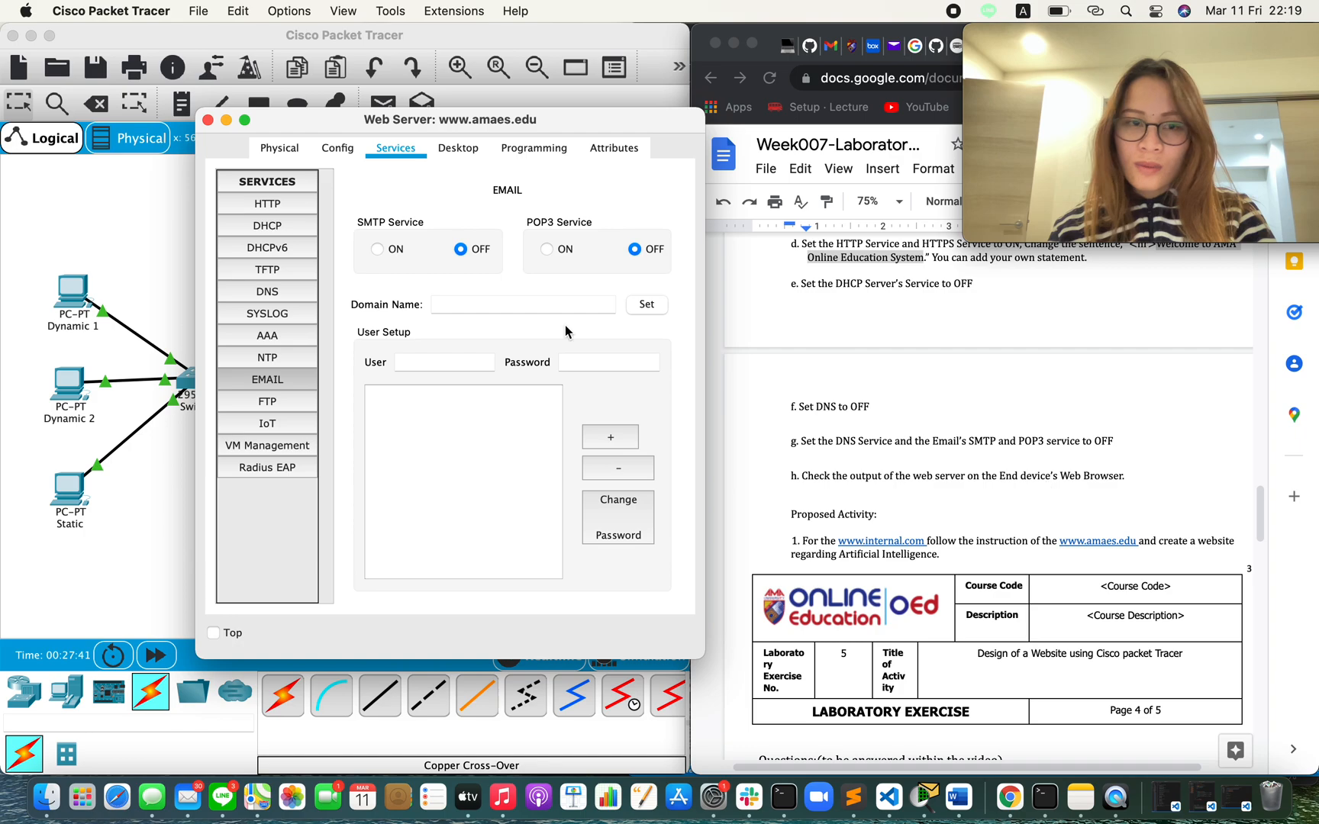
{"action": "left_click", "coordinate": [207, 122]}
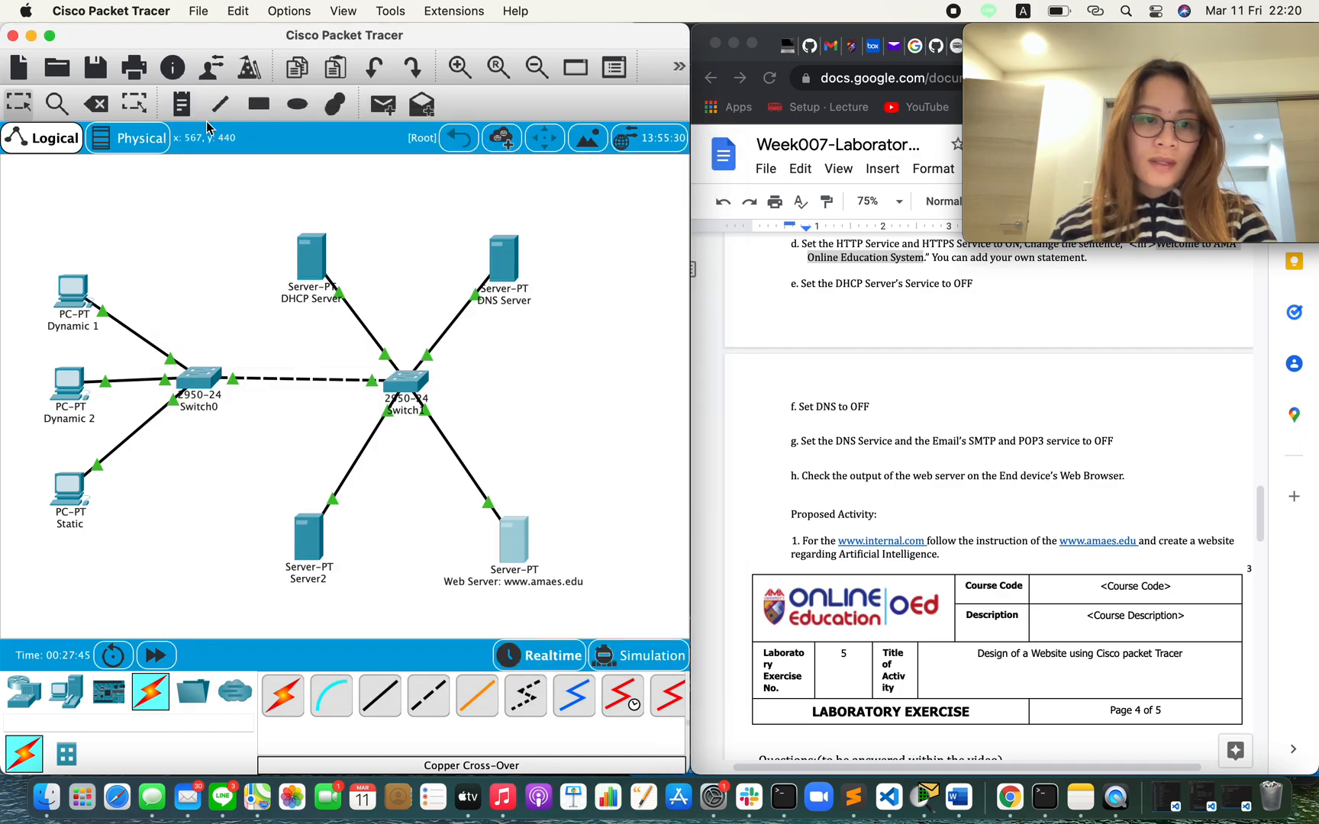
{"action": "left_click", "coordinate": [69, 388]}
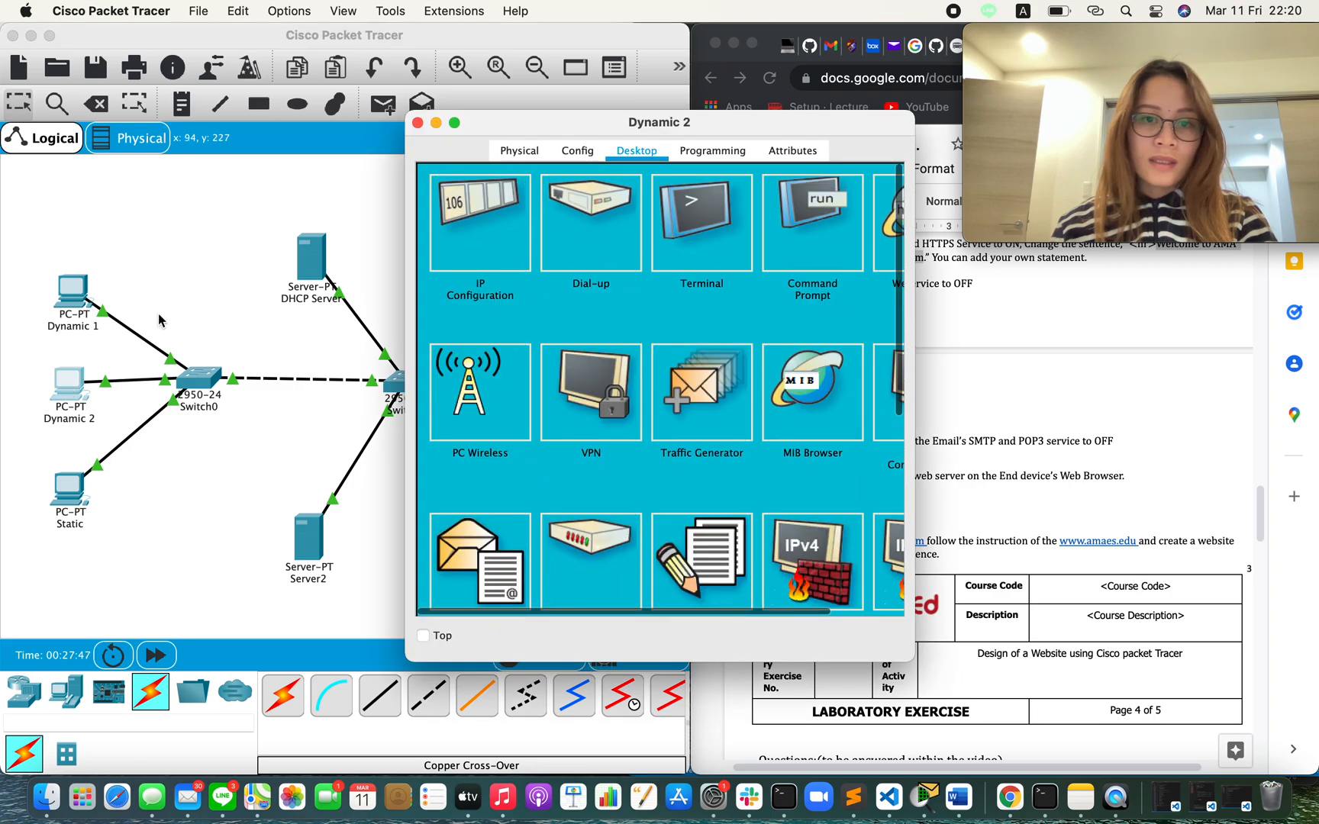
{"action": "left_click", "coordinate": [482, 233]}
{"action": "left_click", "coordinate": [622, 210]}
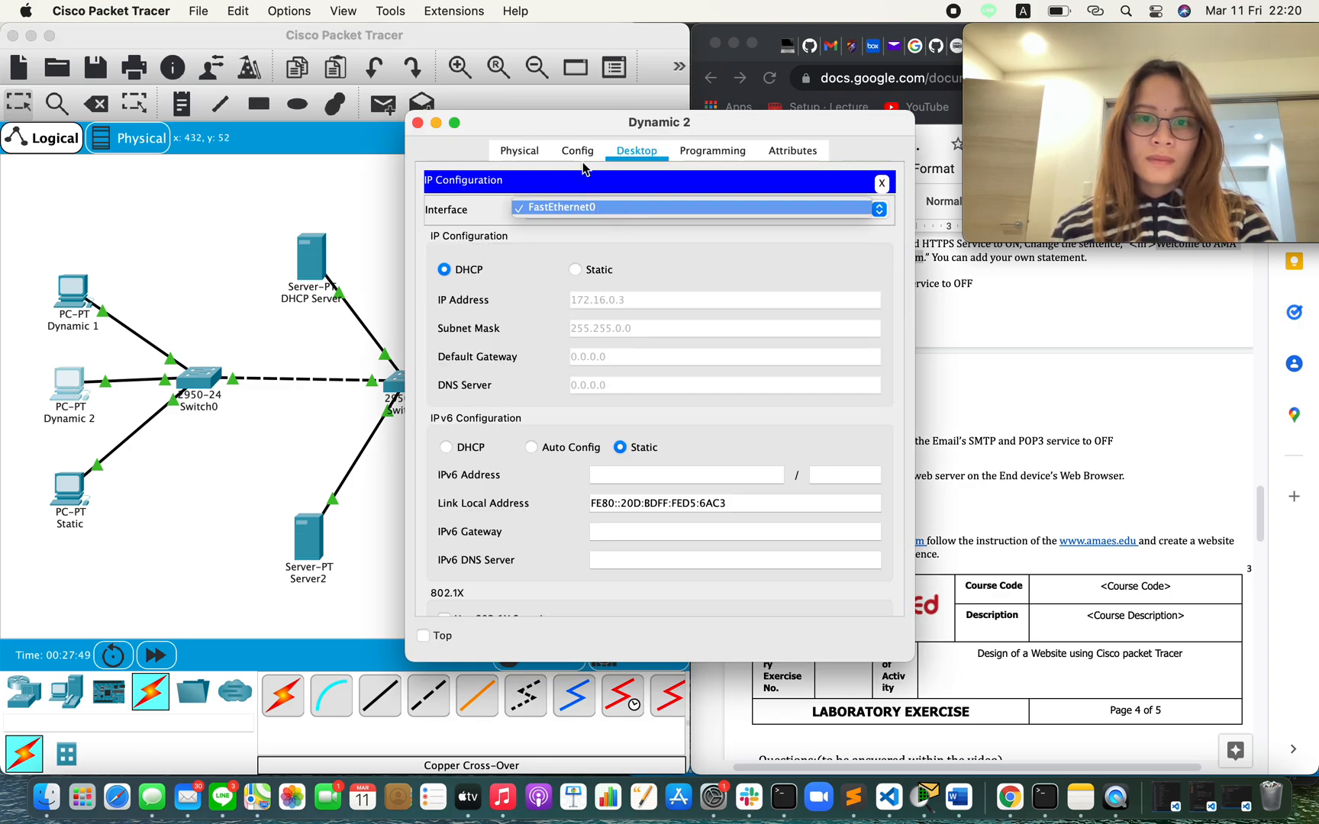
{"action": "left_click", "coordinate": [417, 124]}
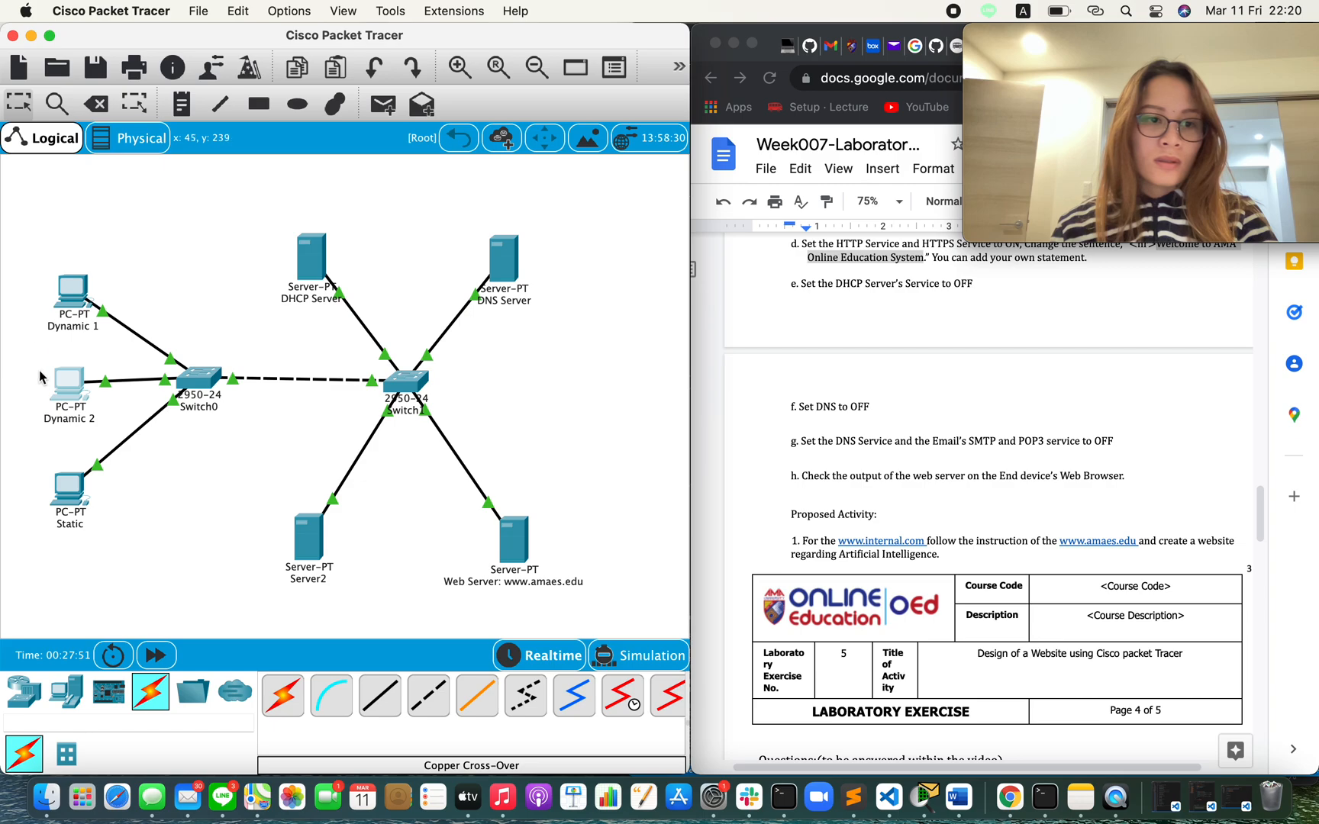
Open the web browser on the Dynamic 1 PC, ready for a web address.
{"action": "left_click", "coordinate": [73, 287]}
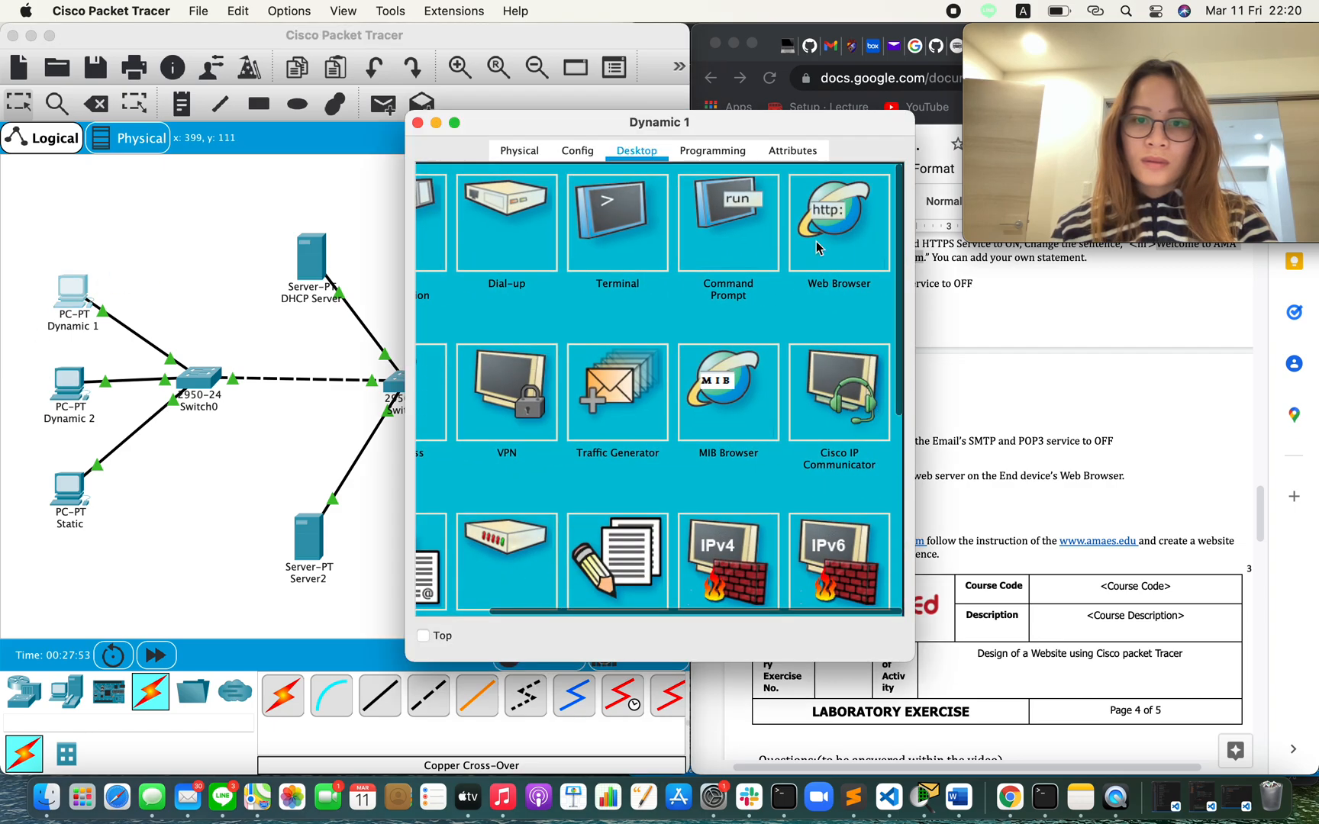
{"action": "left_click", "coordinate": [861, 249]}
{"action": "left_click", "coordinate": [533, 208]}
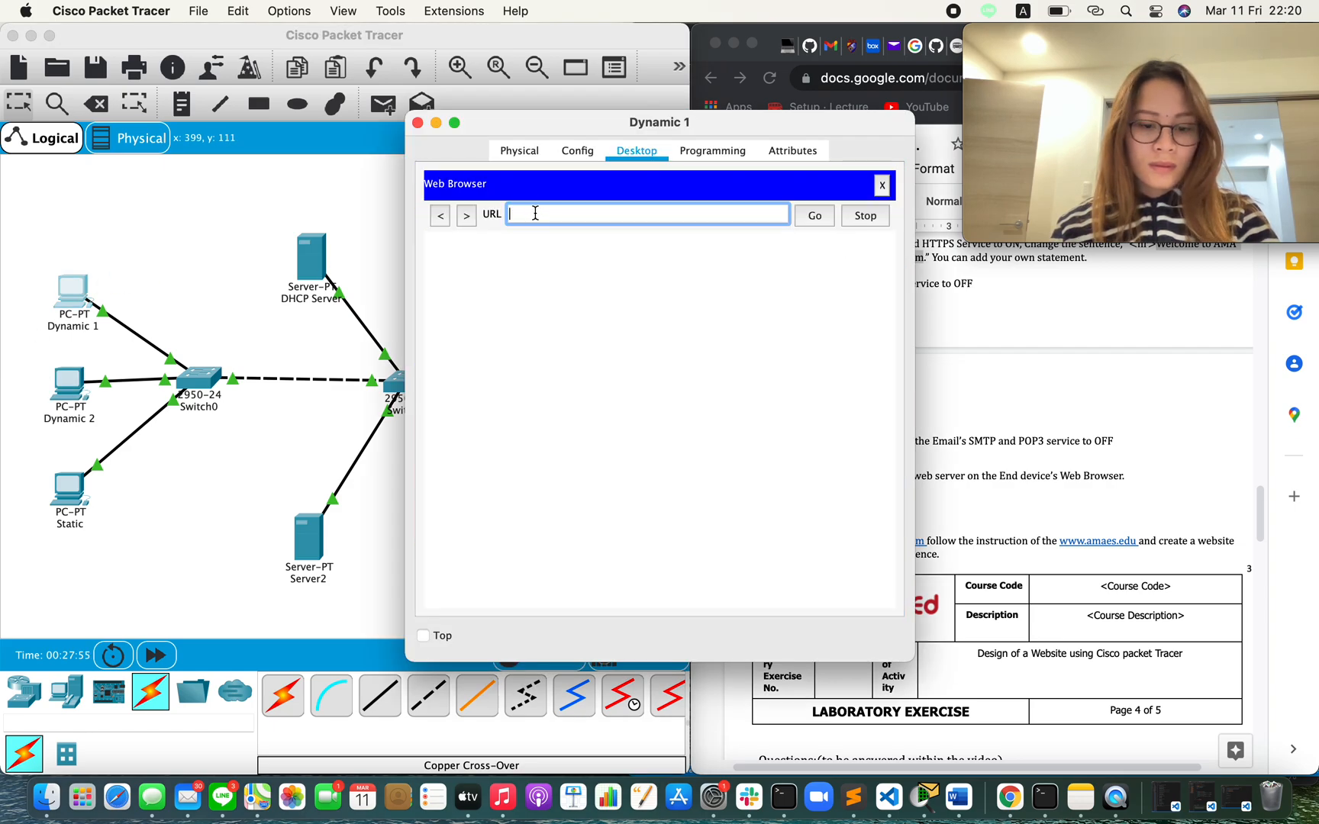
{"action": "type", "text": "Welcome to AMA  Online Education System"}
{"action": "key", "text": "super+a"}
{"action": "key", "text": "BackSpace"}
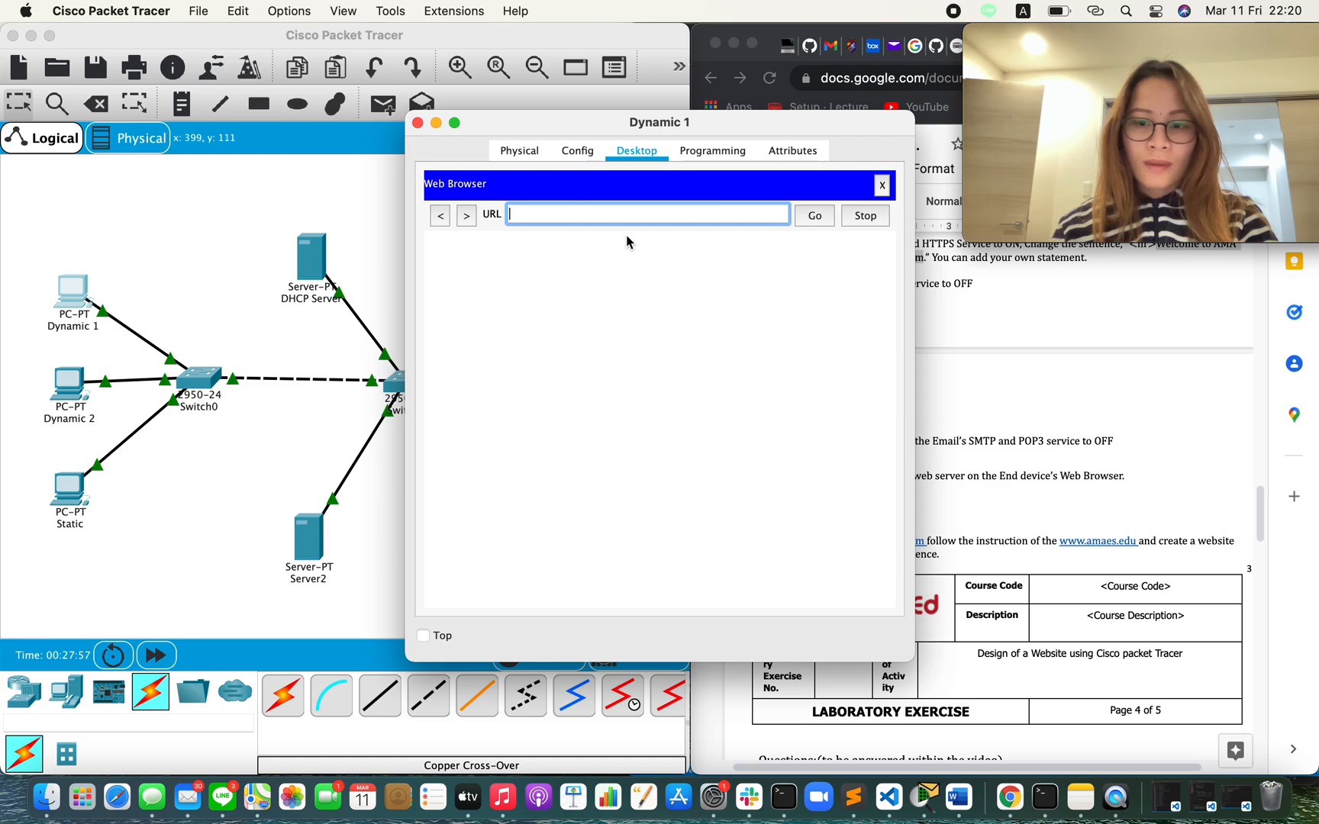
Load 172.16.0.20 in Dynamic 1's web browser to check the welcome sentence served by the web server, following item 8h.
{"action": "left_click_drag", "start_coordinate": [735, 125], "coordinate": [546, 115]}
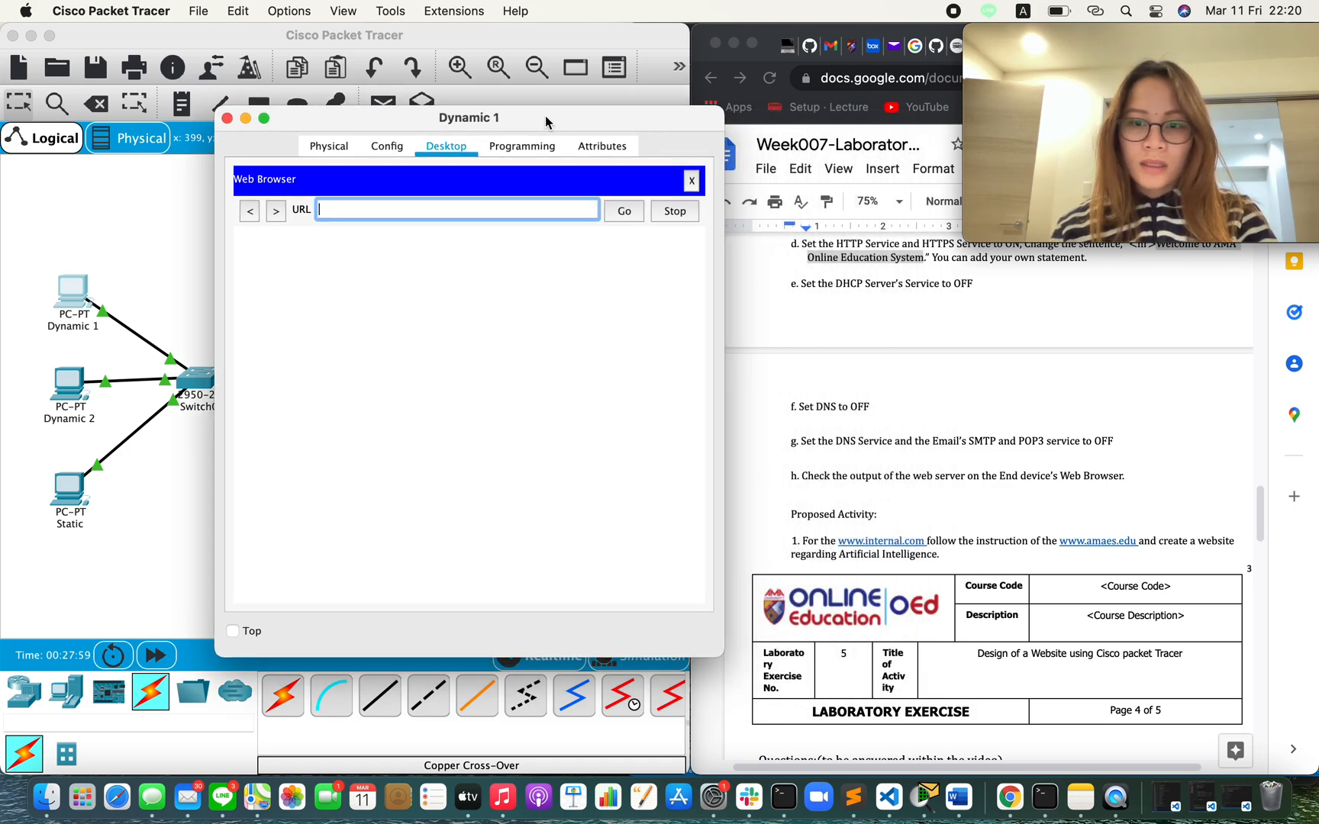
{"action": "scroll", "coordinate": [932, 474], "scroll_direction": "up", "scroll_amount": 2}
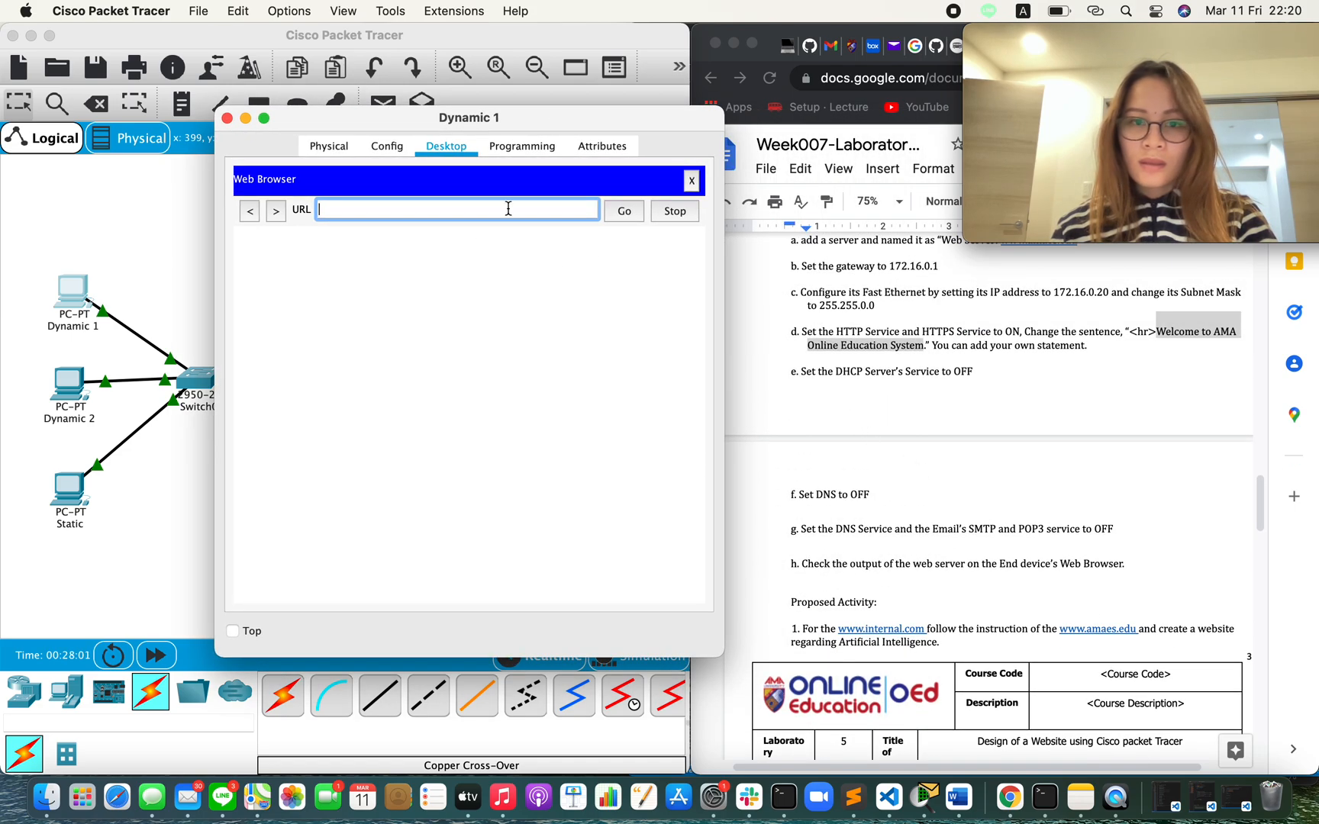
{"action": "type", "text": "172"}
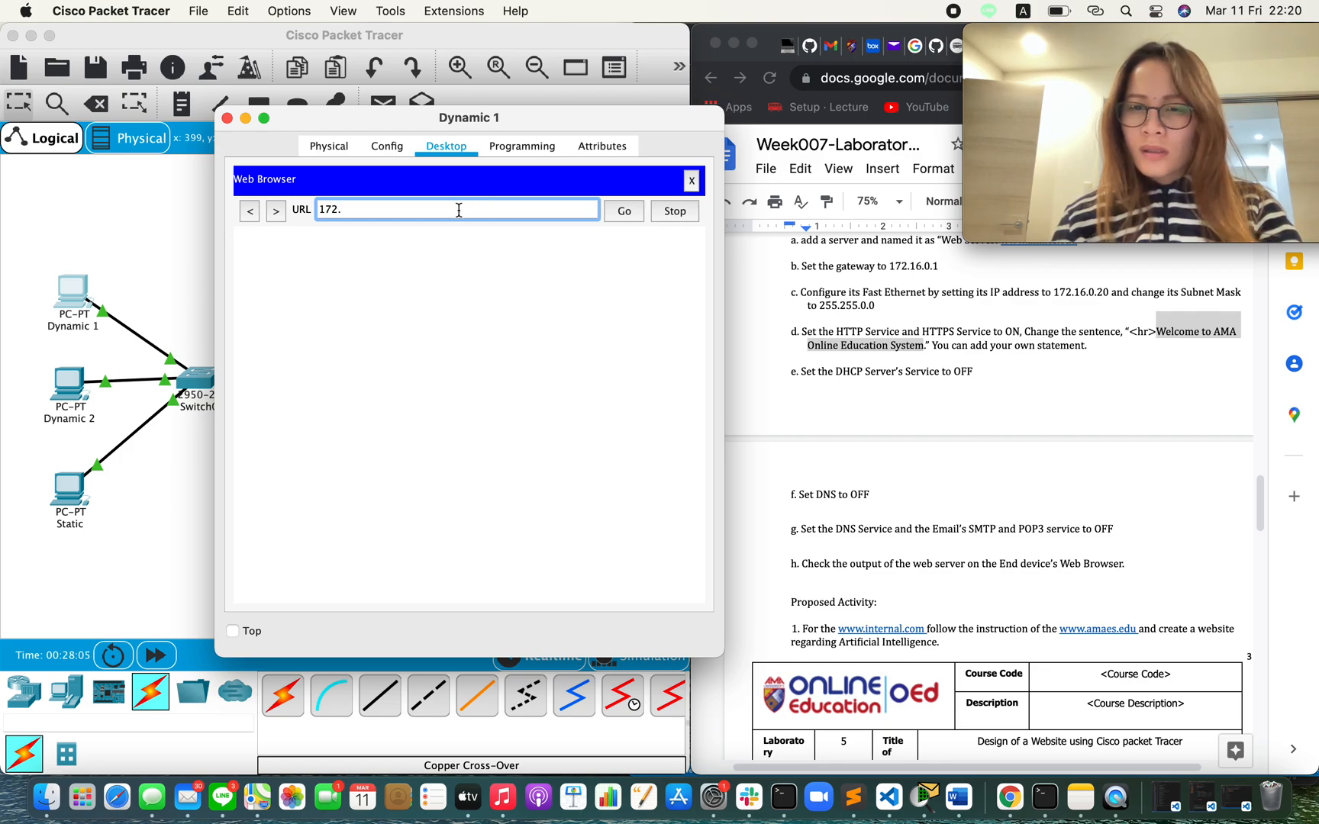
{"action": "type", "text": ".16"}
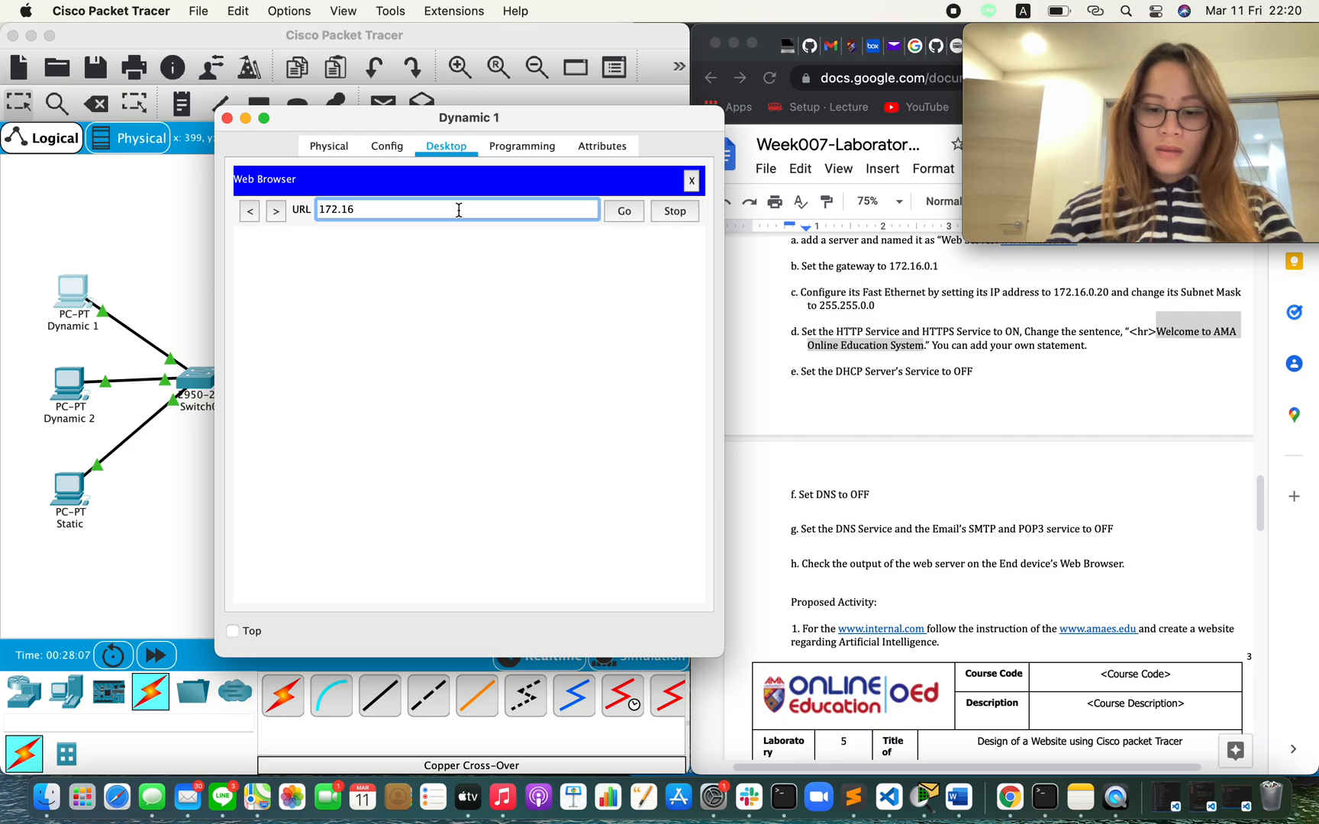
{"action": "type", "text": ".0.20"}
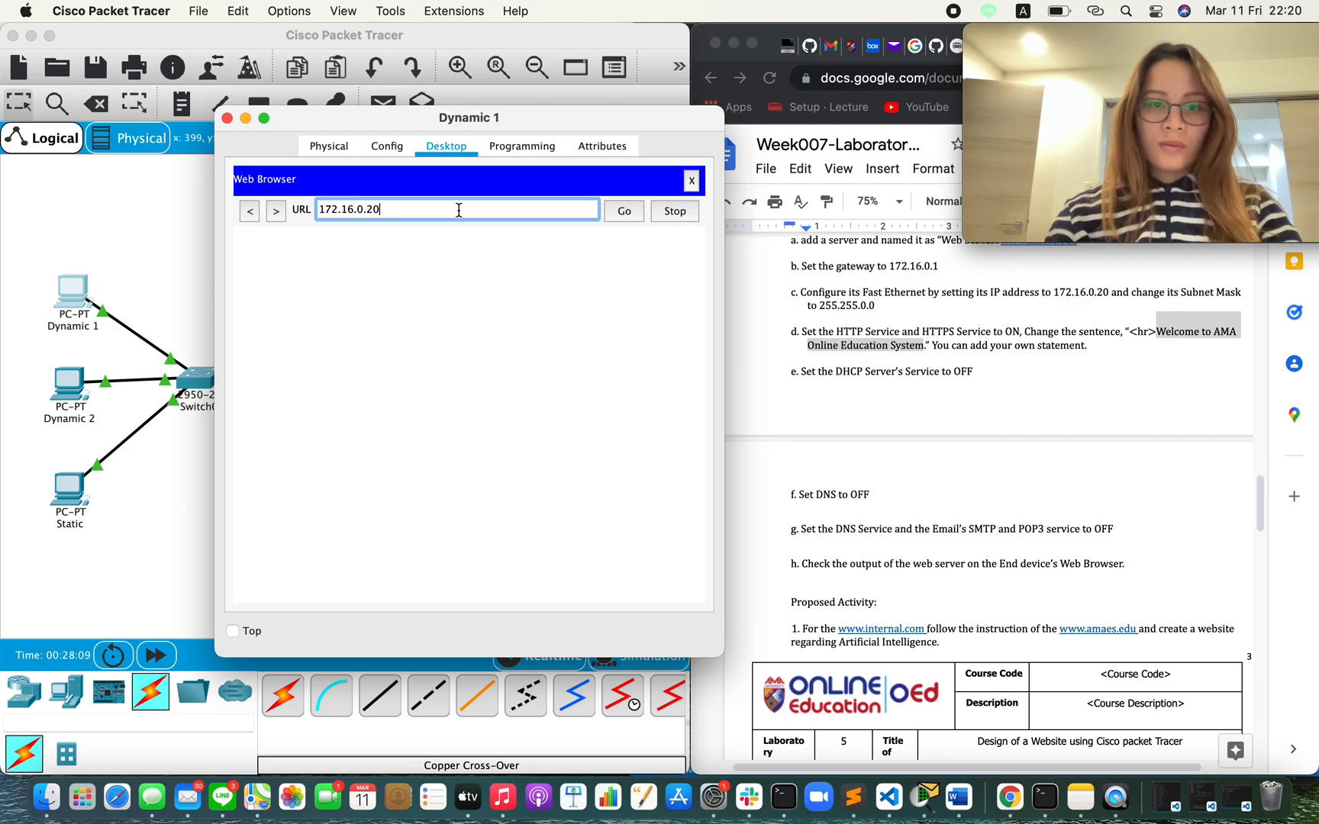
{"action": "key", "text": "Return"}
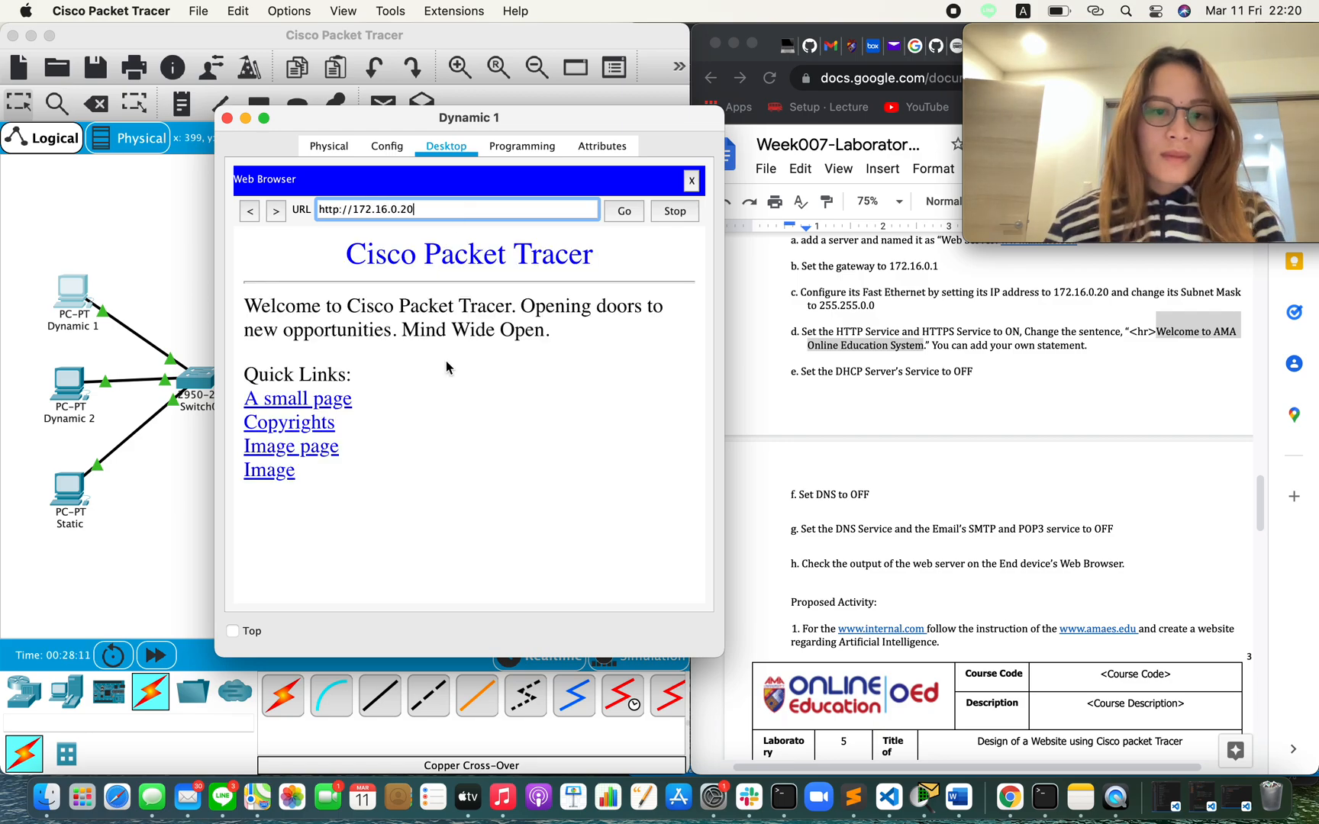
{"action": "left_click_drag", "start_coordinate": [557, 333], "coordinate": [236, 305]}
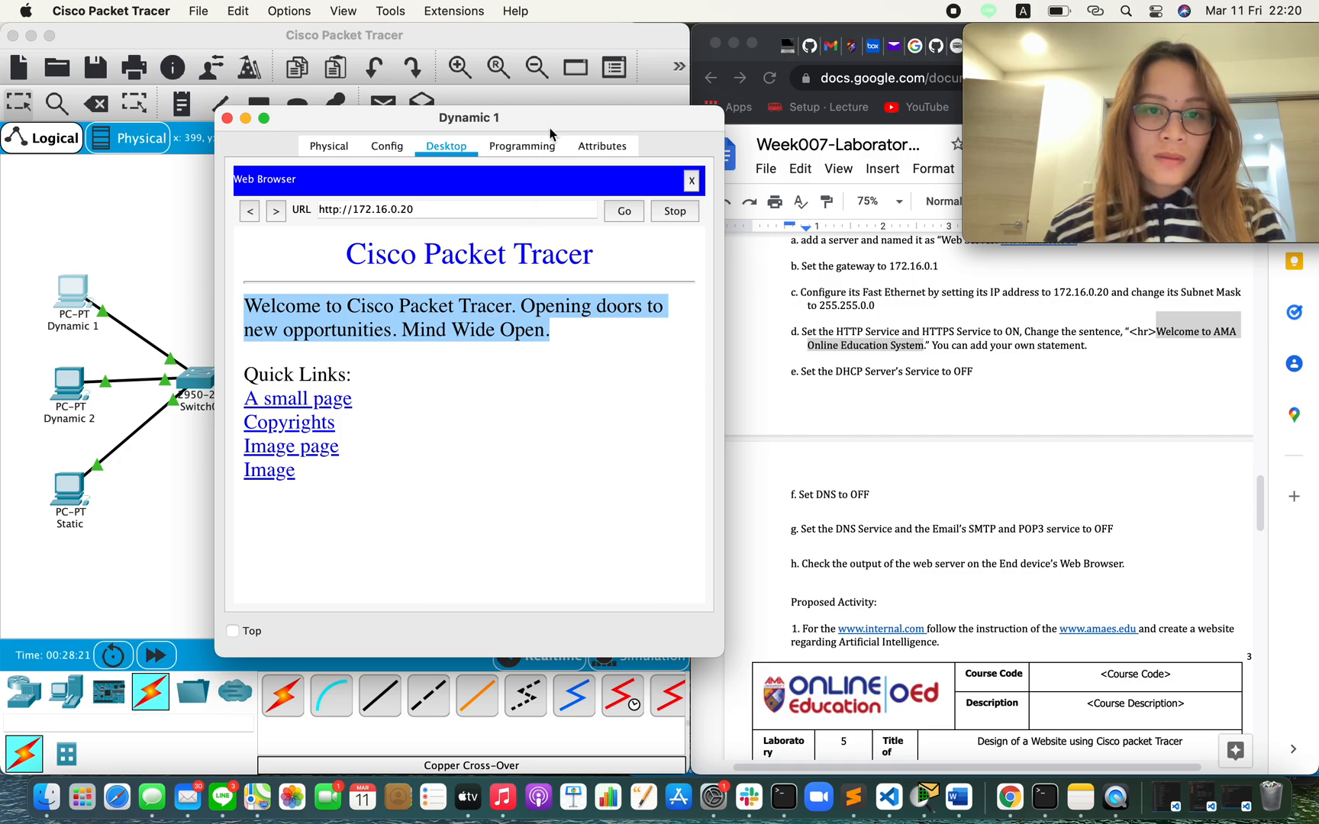
{"action": "left_click", "coordinate": [227, 119]}
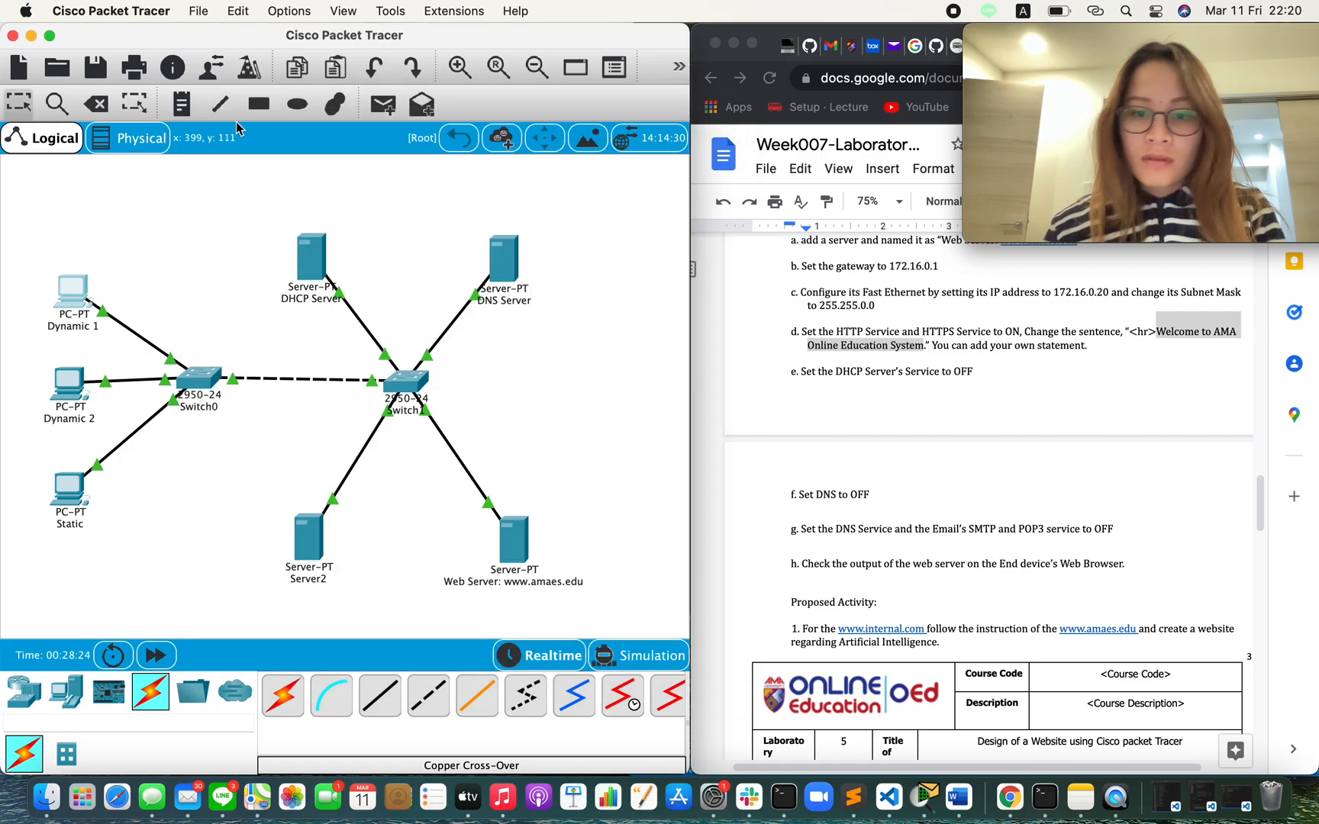
In the web server's index.html, replace the default welcome sentence after the <hr> tag with "Welcome to AMA Online Education System".
{"action": "left_click", "coordinate": [516, 546]}
{"action": "left_click", "coordinate": [730, 425]}
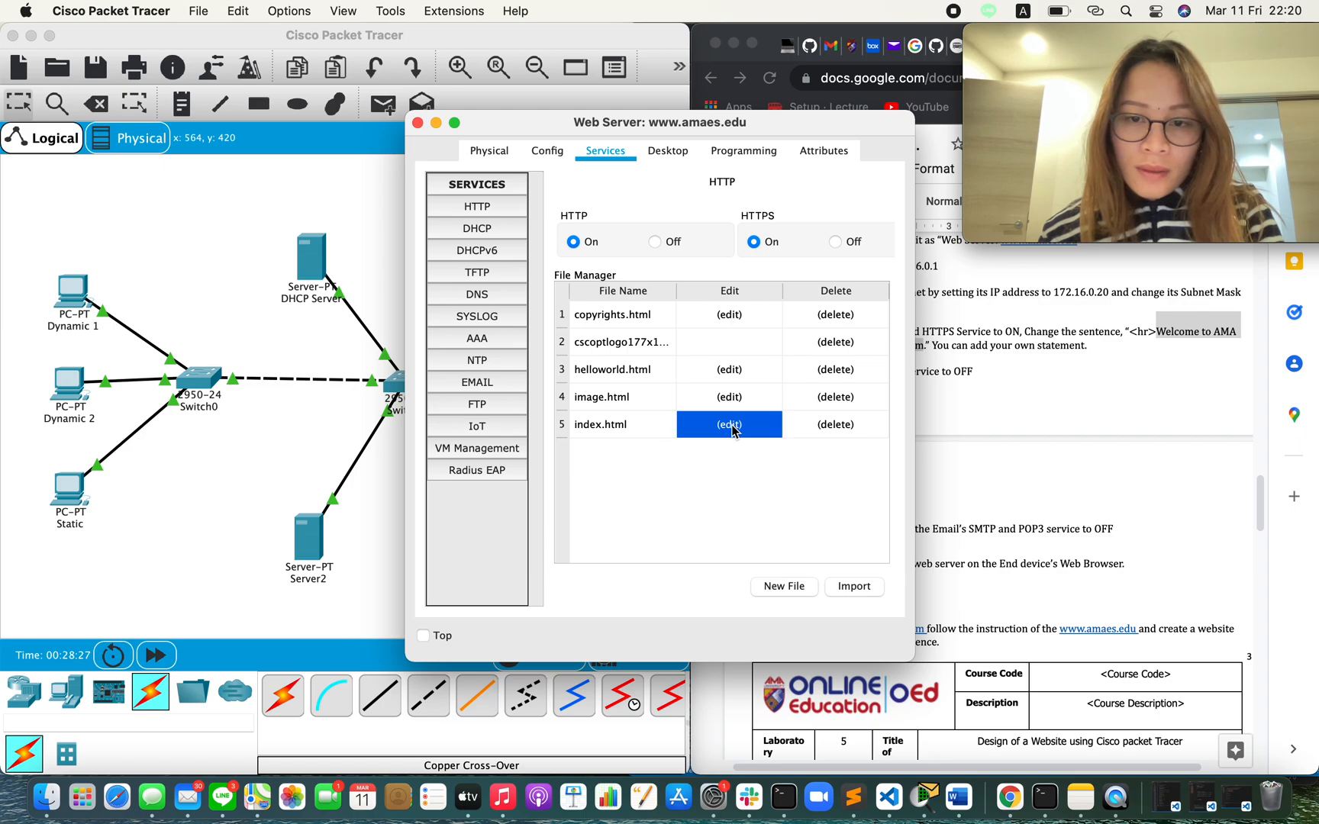
{"action": "left_click_drag", "start_coordinate": [716, 263], "coordinate": [588, 248]}
{"action": "key", "text": "BackSpace"}
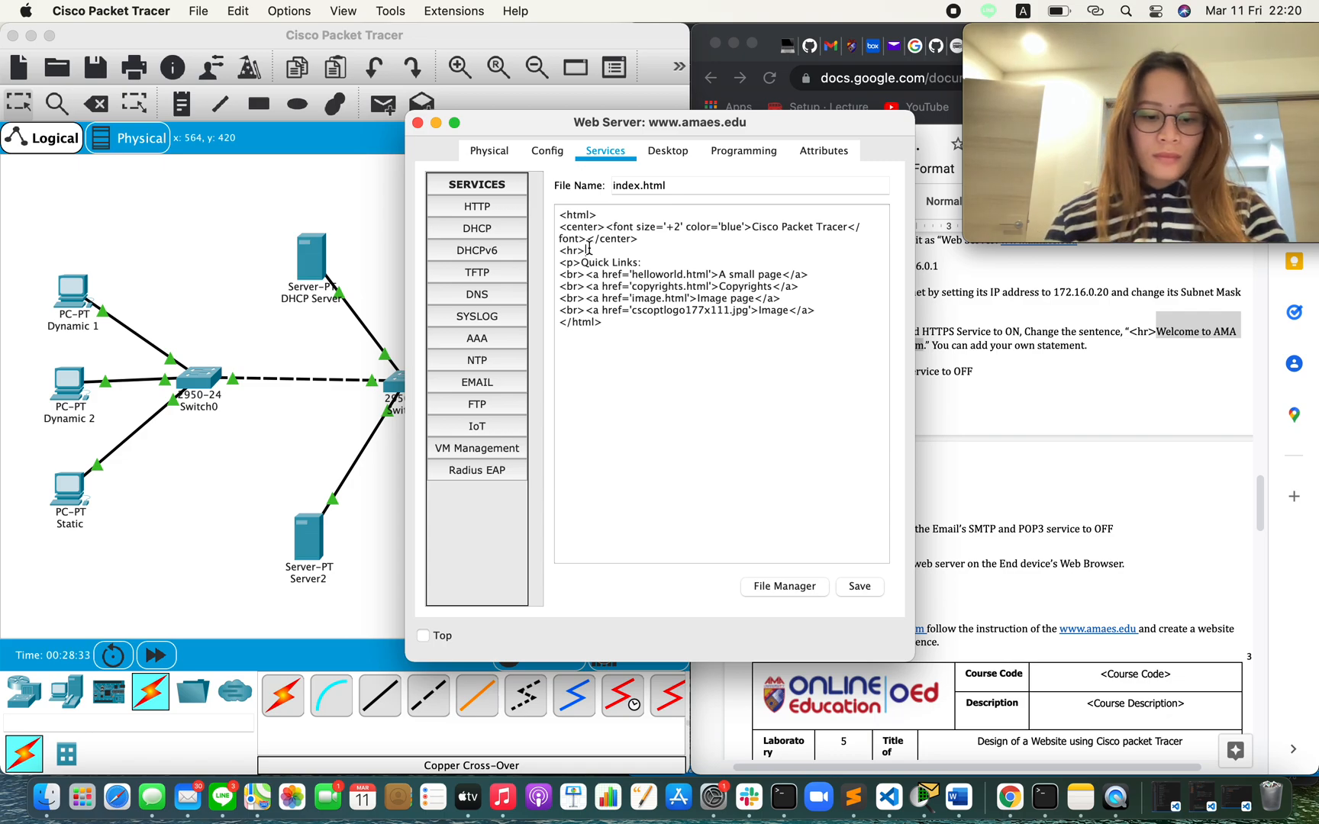
{"action": "type", "text": "Welcome to AMA  Online Education System"}
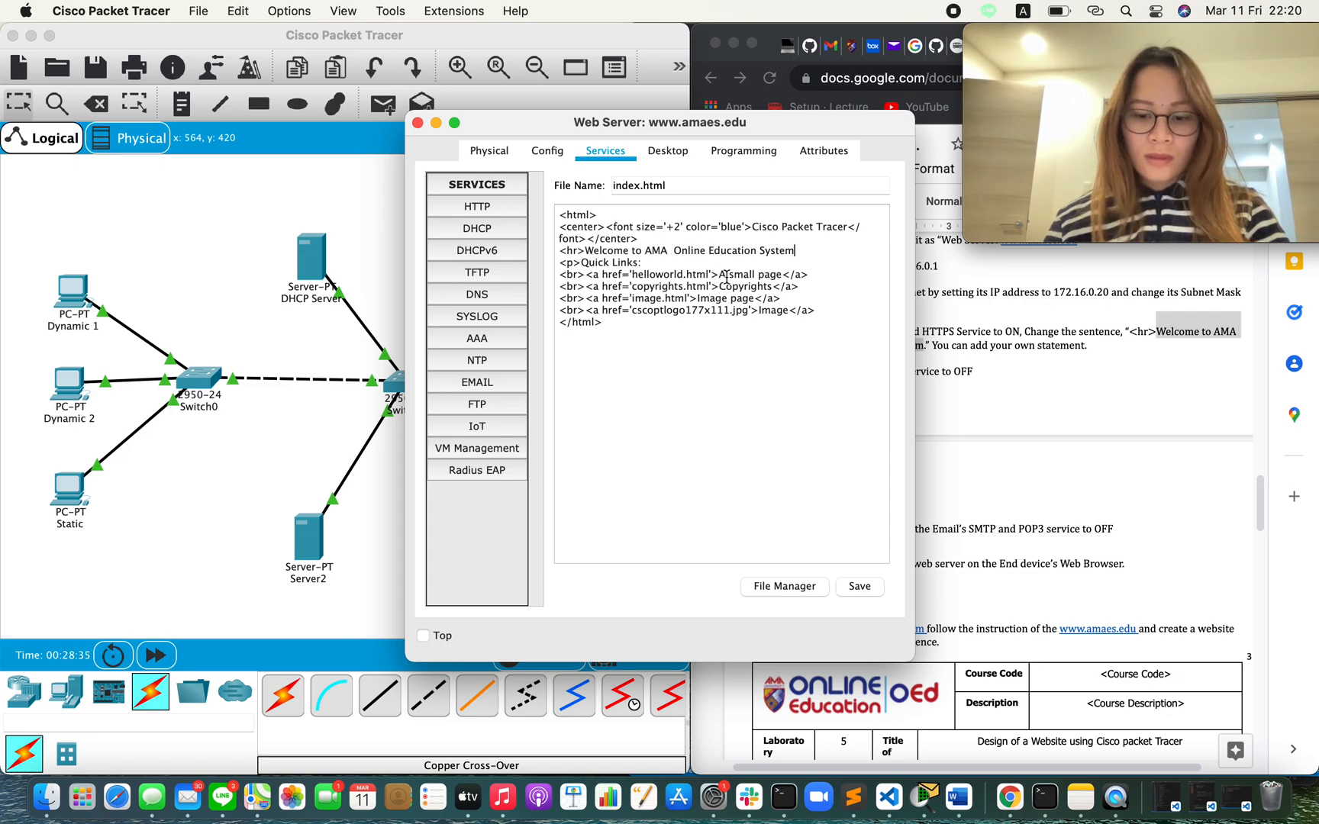
Extend the welcome line in index.html with "!!! Goodluck and God bless us all !!!" and save the file.
{"action": "type", "text": "!!! Goodluck and"}
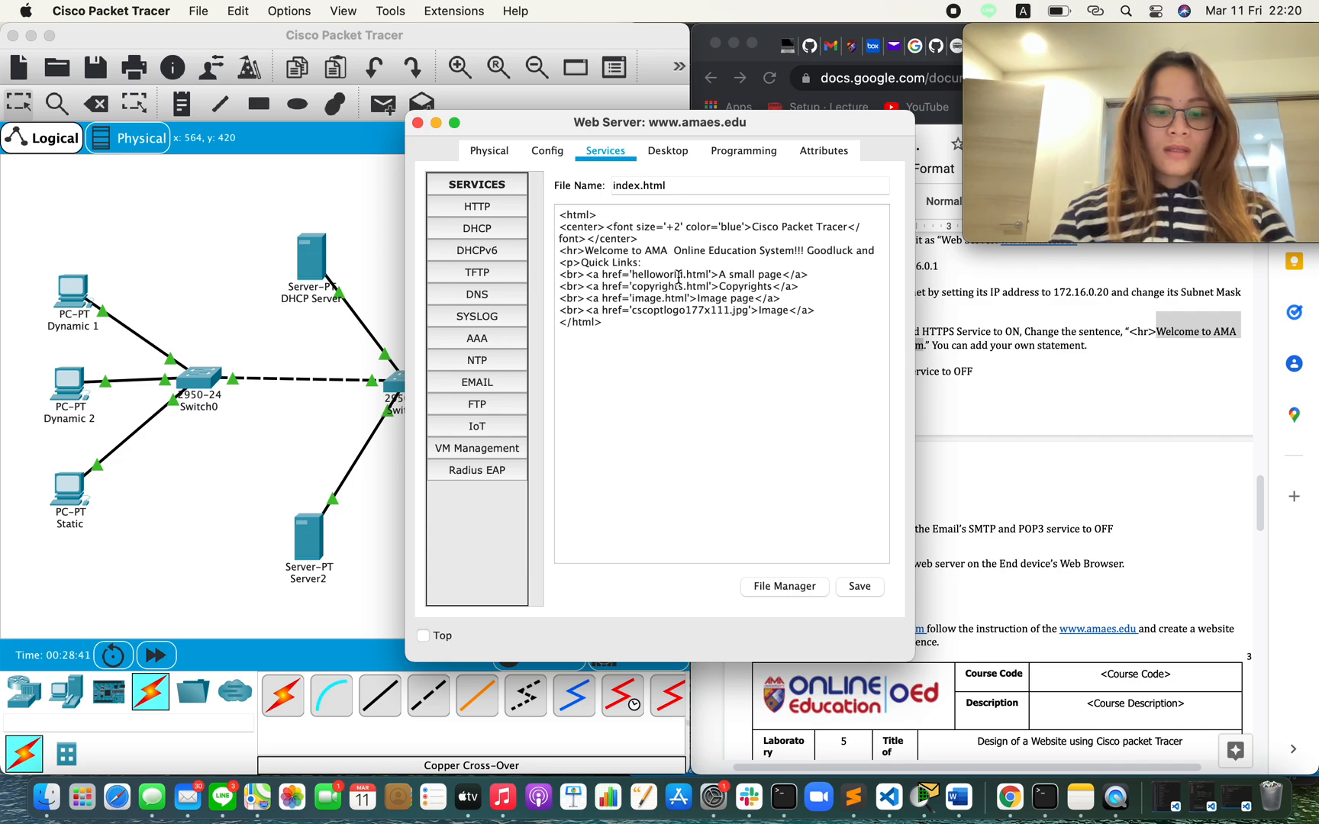
{"action": "type", "text": " God"}
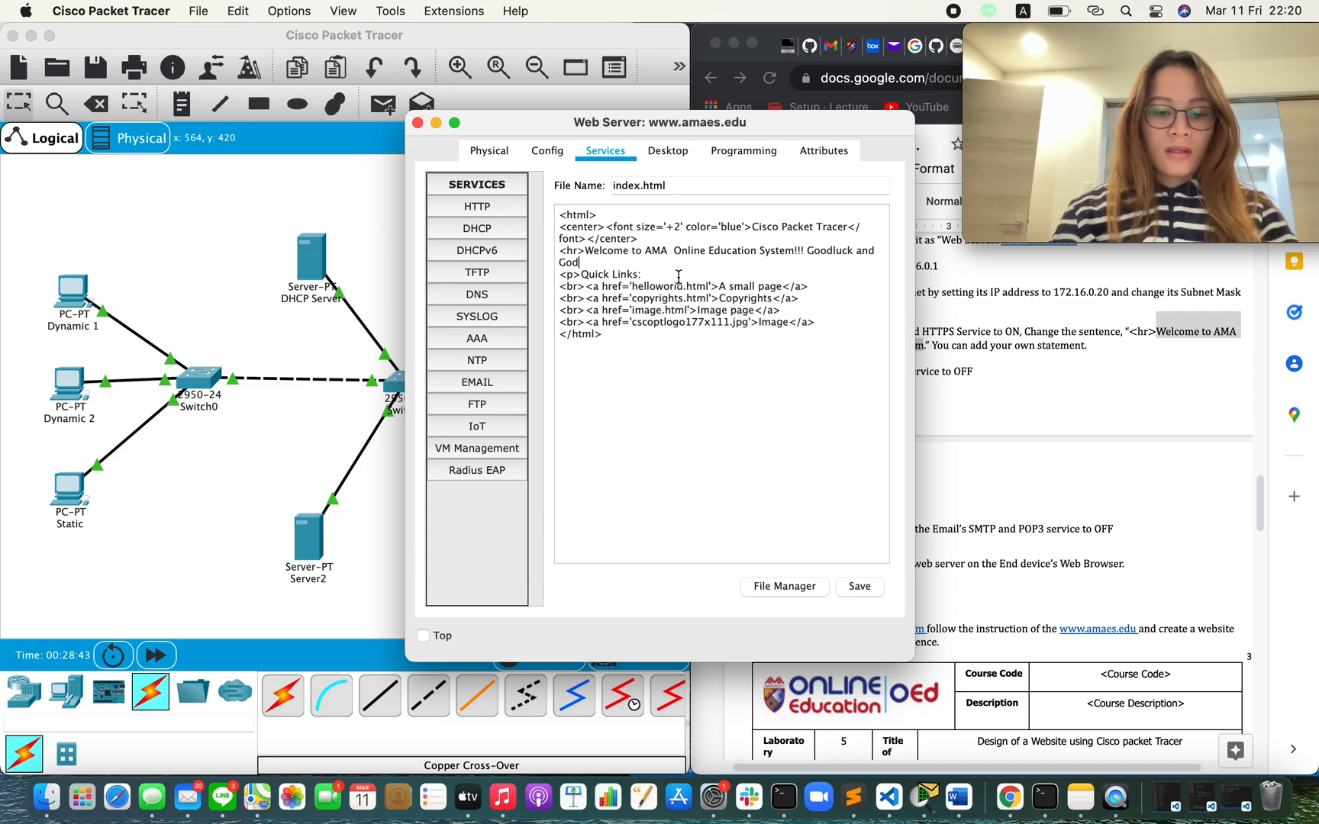
{"action": "type", "text": " bless us all !"}
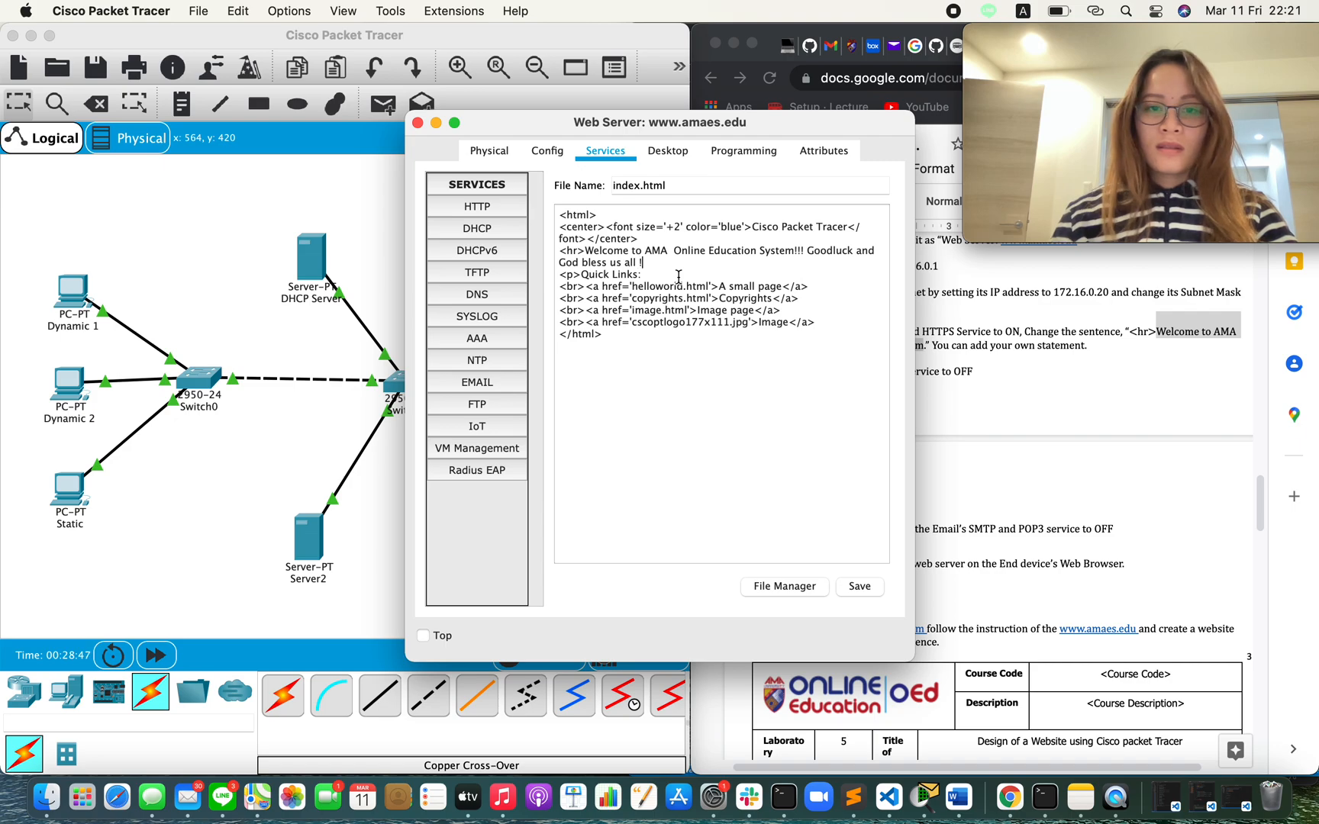
{"action": "left_click", "coordinate": [859, 589]}
{"action": "left_click", "coordinate": [575, 414]}
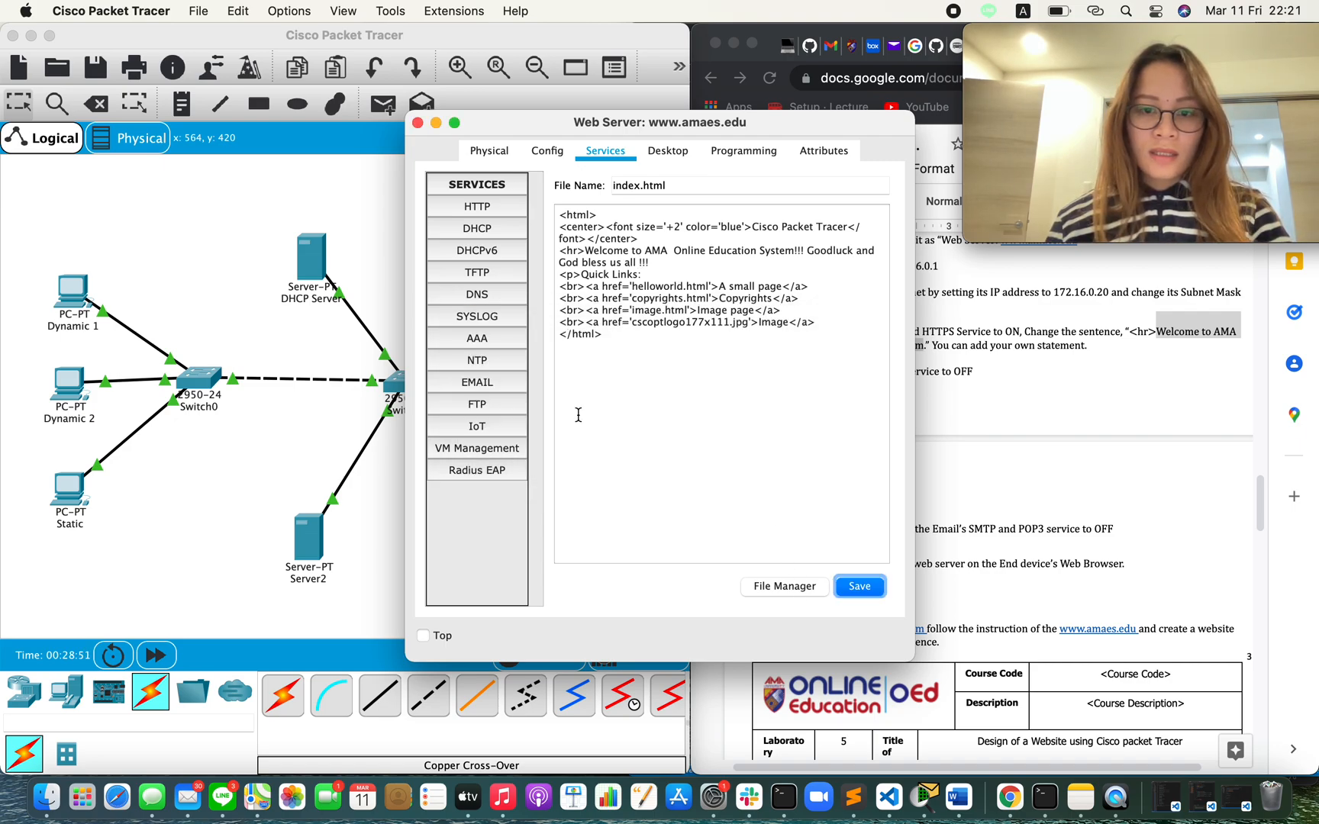
{"action": "left_click", "coordinate": [417, 123]}
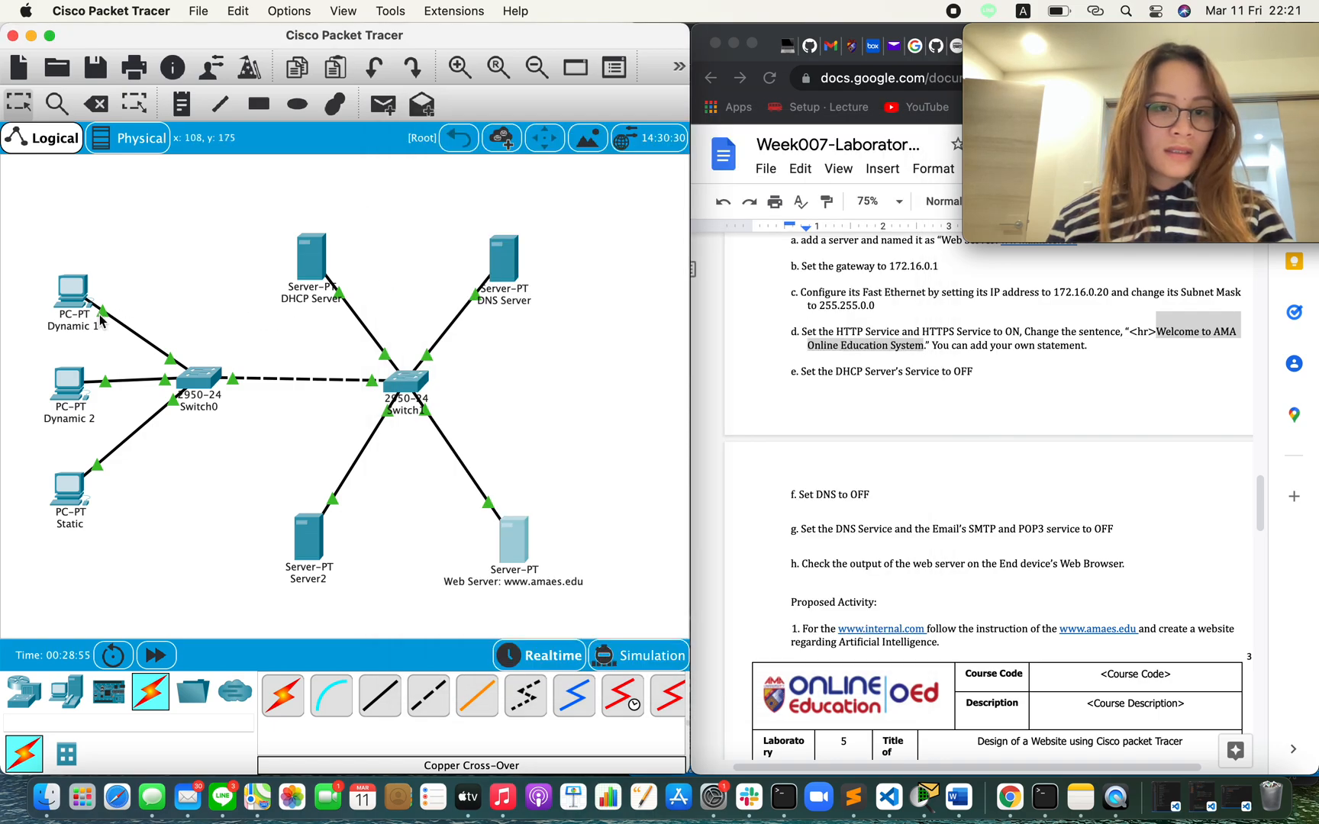
Load 172.16.0.20 in Dynamic 1's web browser to check the edited welcome message, and copy the server's address from the URL.
{"action": "left_click", "coordinate": [47, 323]}
{"action": "scroll", "coordinate": [895, 231], "scroll_direction": "right", "scroll_amount": 3}
{"action": "scroll", "coordinate": [839, 236], "scroll_direction": "down", "scroll_amount": 1}
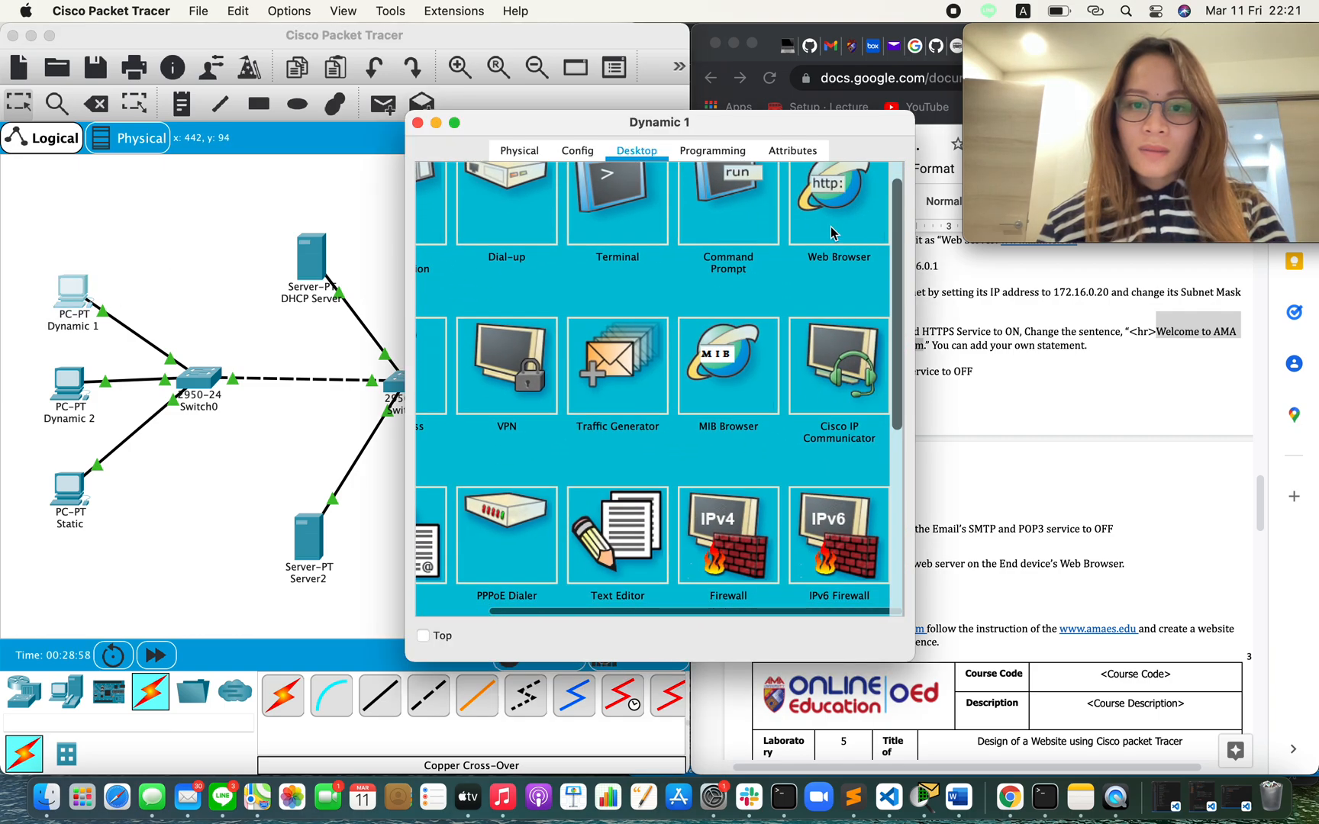
{"action": "left_click", "coordinate": [840, 236]}
{"action": "left_click", "coordinate": [525, 217]}
{"action": "type", "text": "172.16.0.20"}
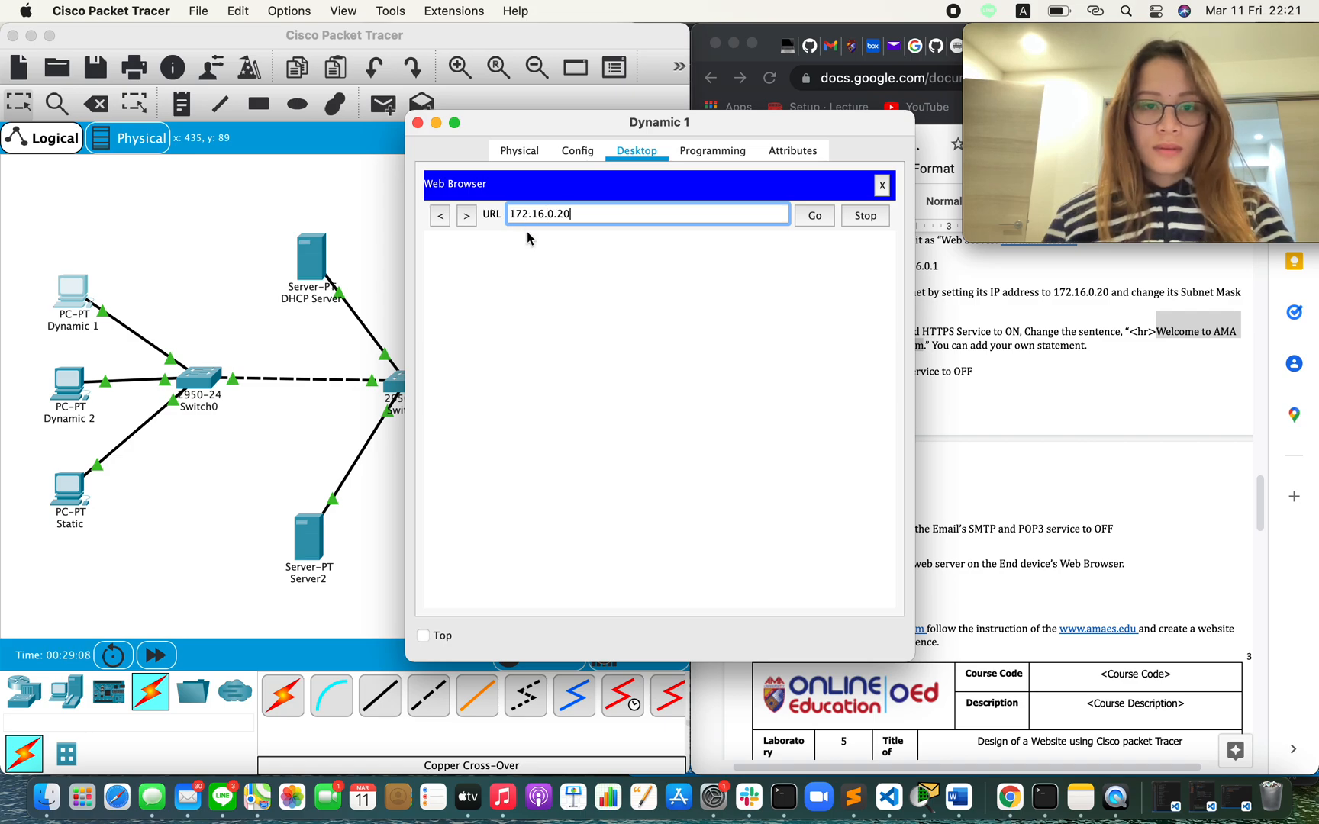
{"action": "key", "text": "Return"}
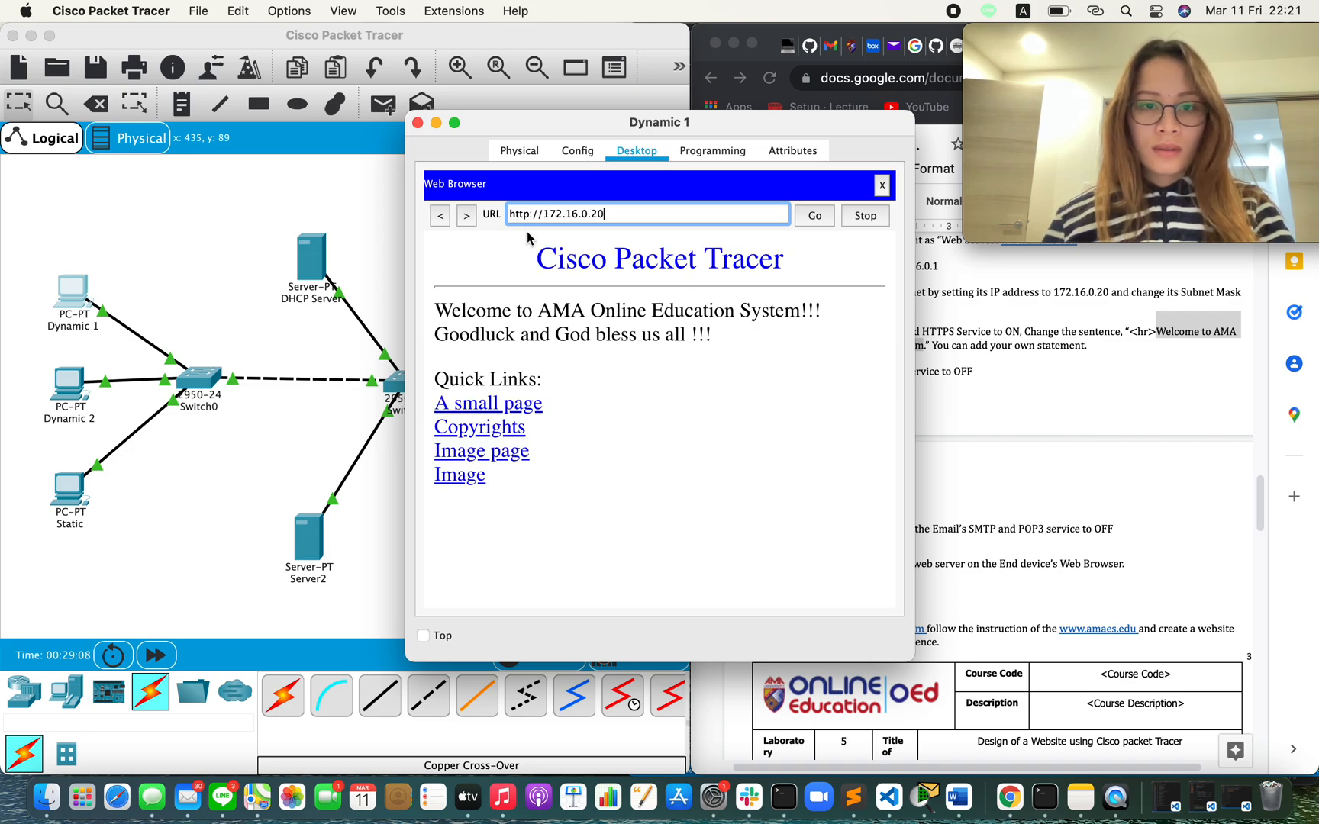
{"action": "left_click_drag", "start_coordinate": [716, 336], "coordinate": [427, 313]}
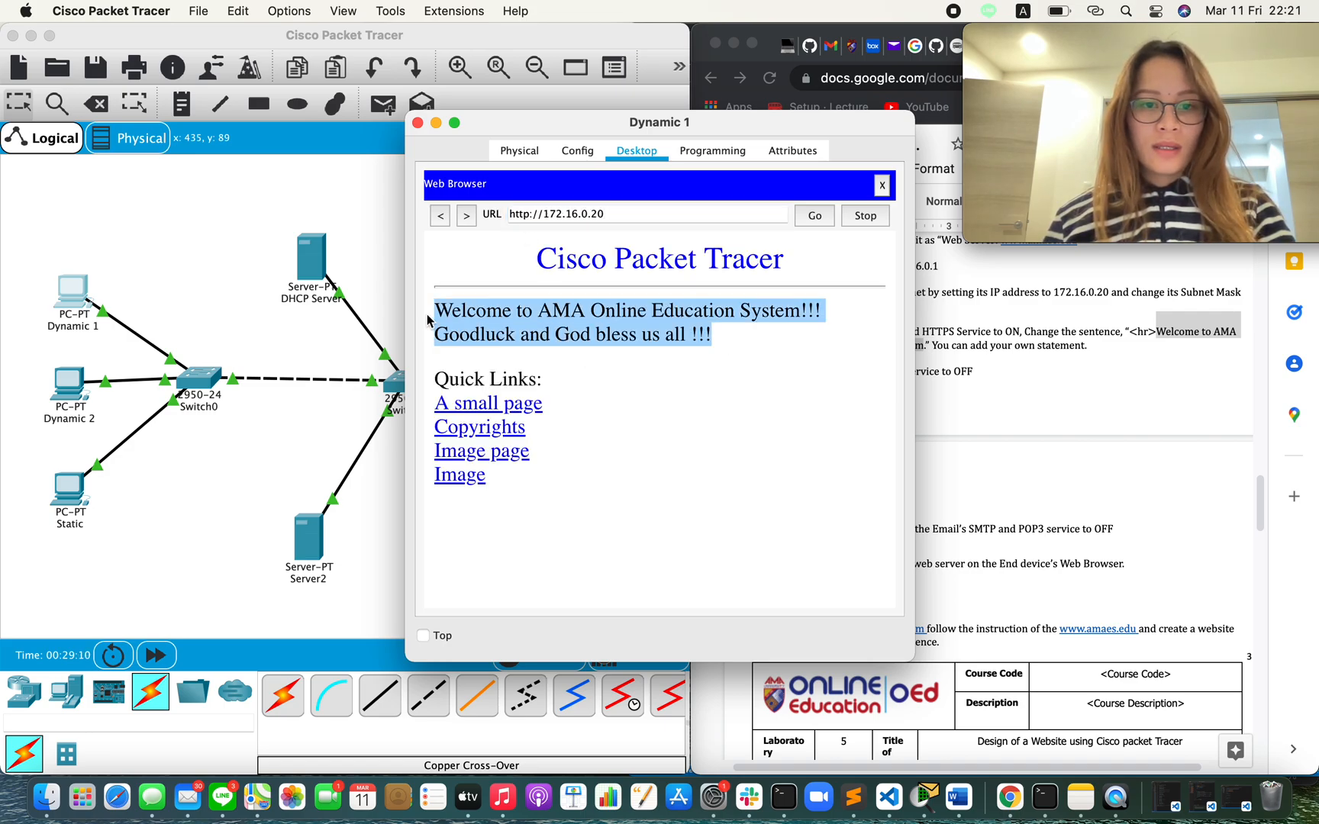
{"action": "left_click_drag", "start_coordinate": [623, 214], "coordinate": [545, 215]}
{"action": "key", "text": "ctrl+c"}
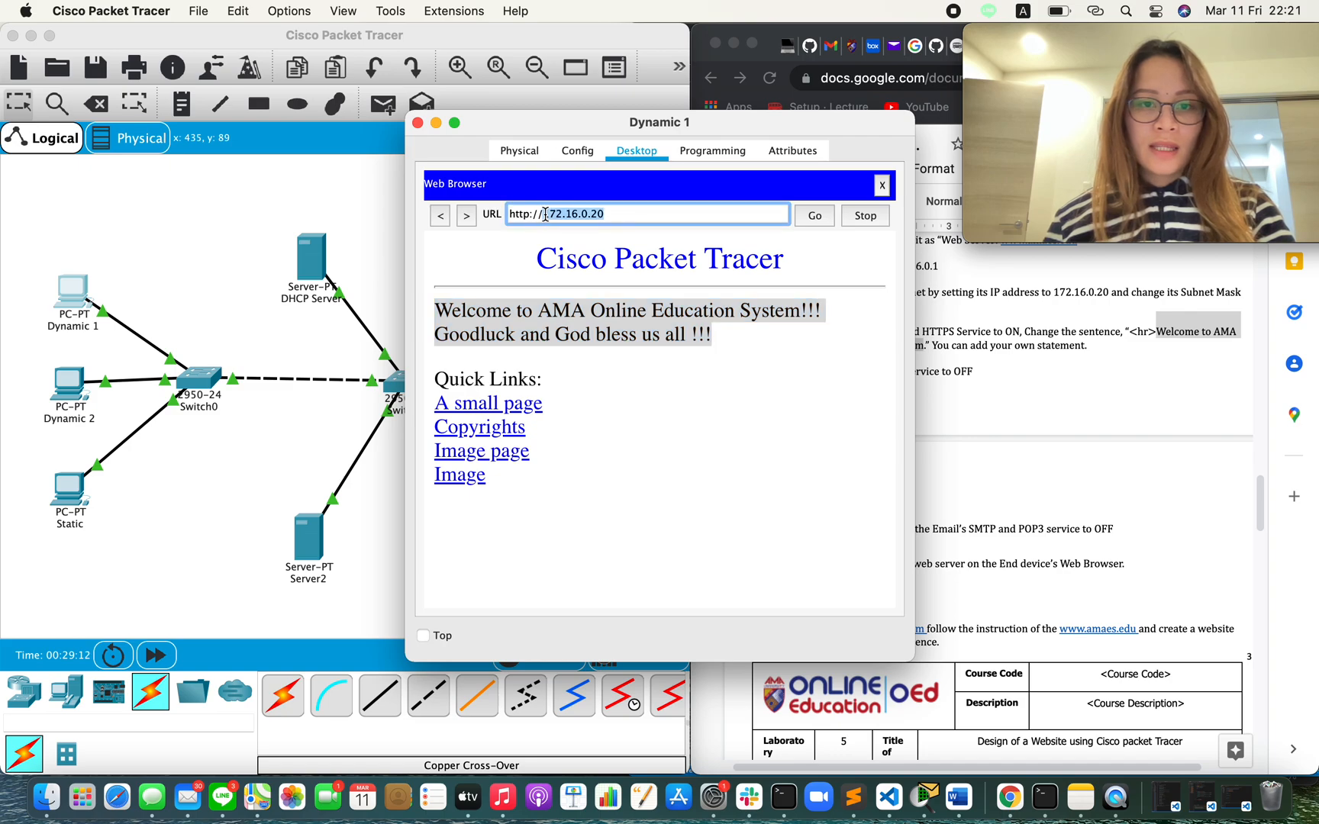
{"action": "left_click", "coordinate": [225, 462]}
{"action": "left_click", "coordinate": [71, 492]}
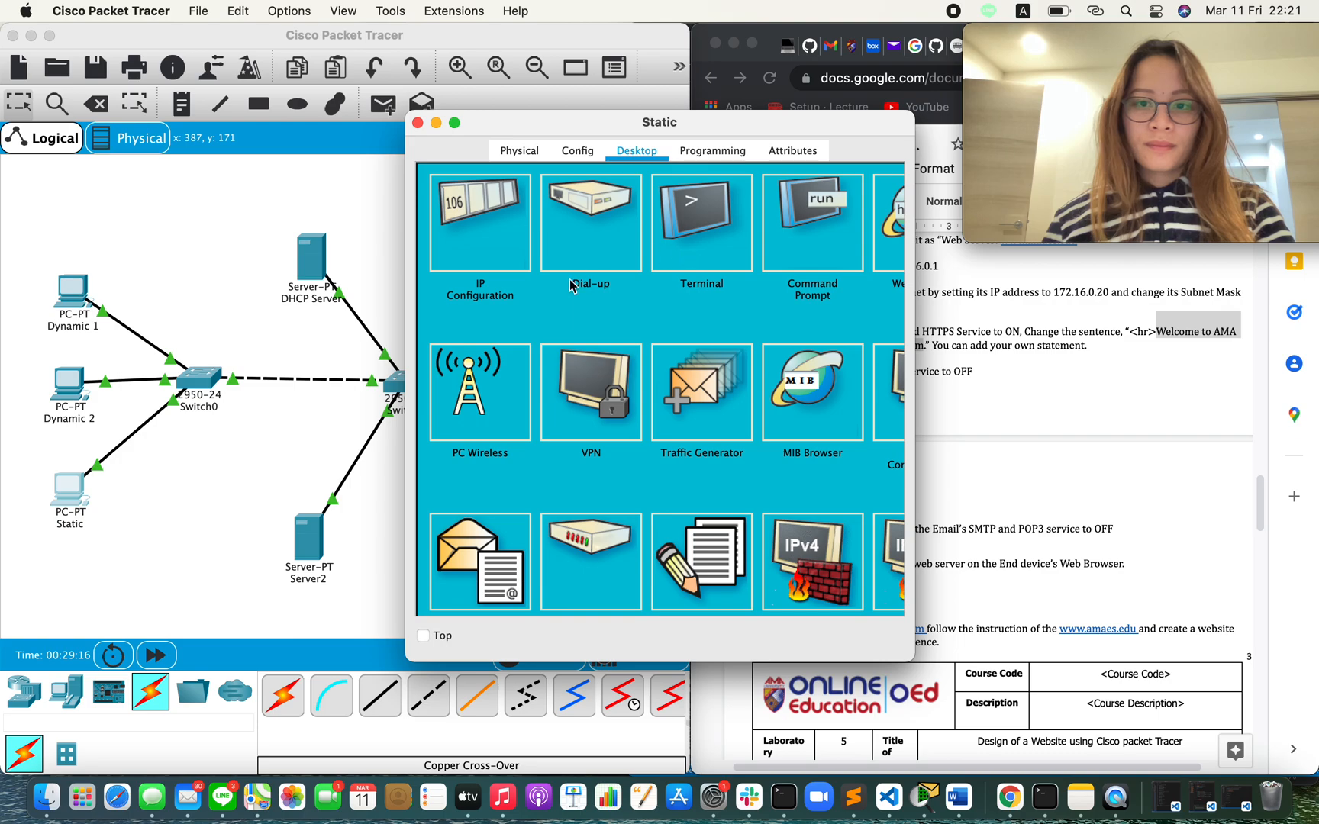
{"action": "scroll", "coordinate": [570, 278], "scroll_direction": "right", "scroll_amount": 3}
{"action": "left_click", "coordinate": [830, 197]}
{"action": "left_click", "coordinate": [589, 214]}
{"action": "key", "text": "ctrl+v"}
{"action": "key", "text": "Return"}
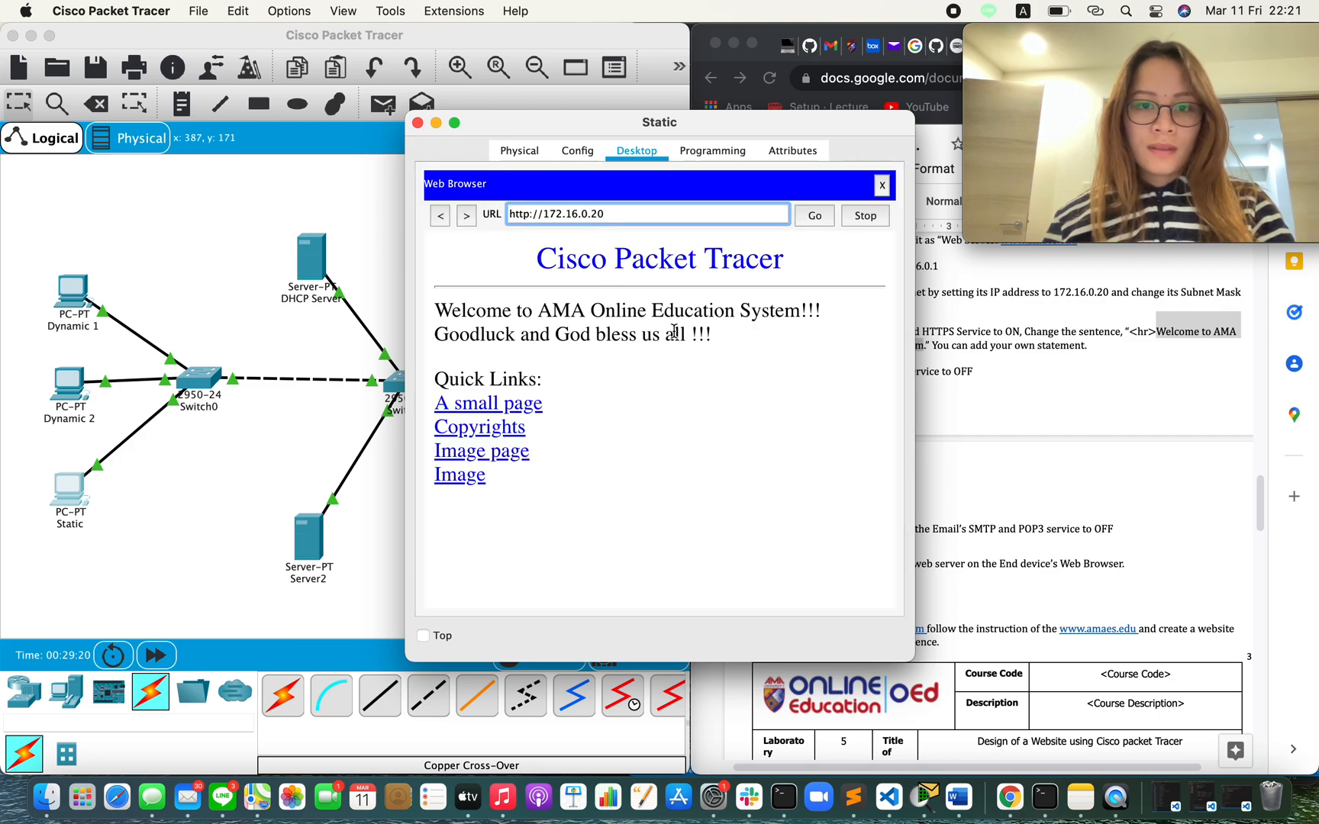
{"action": "left_click_drag", "start_coordinate": [493, 488], "coordinate": [432, 314]}
{"action": "left_click_drag", "start_coordinate": [733, 344], "coordinate": [424, 318]}
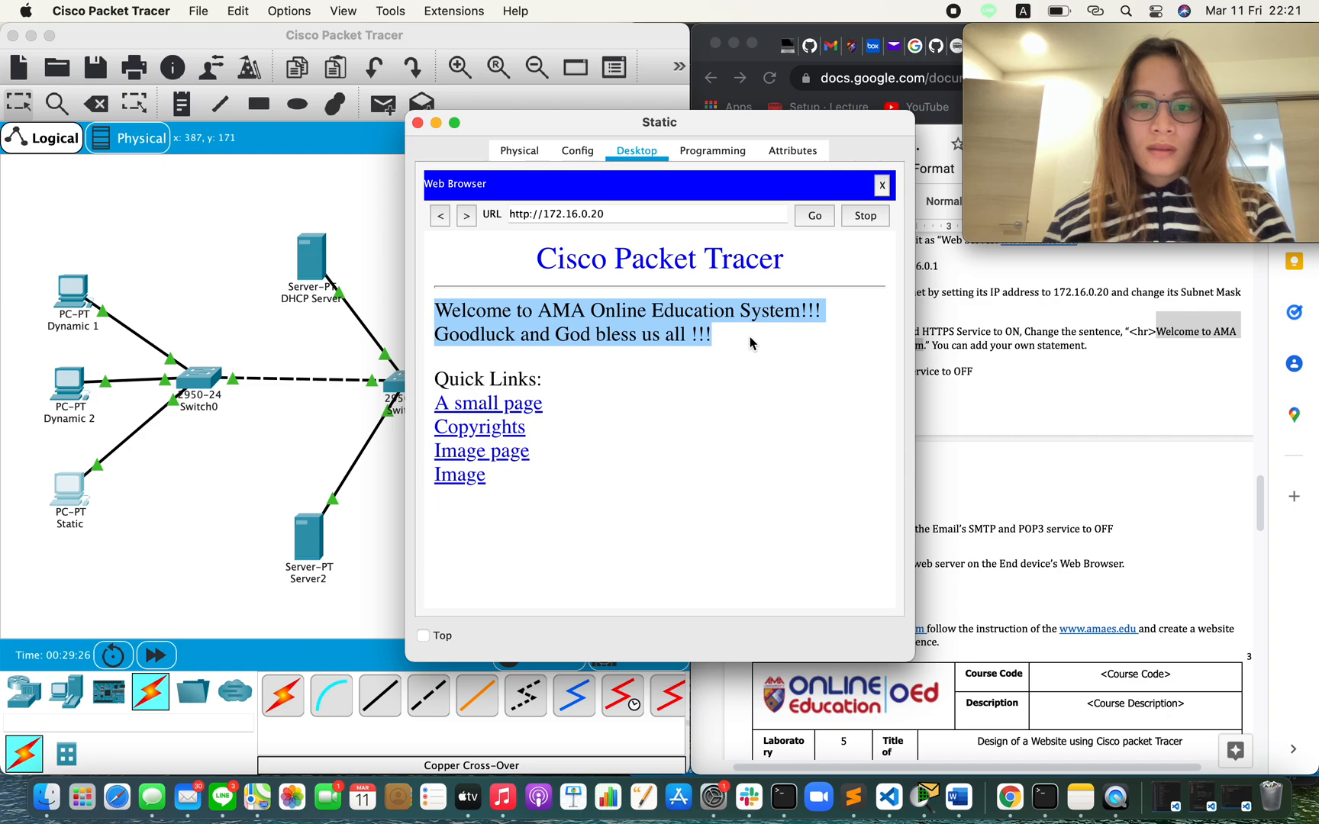
{"action": "left_click_drag", "start_coordinate": [751, 344], "coordinate": [432, 314]}
{"action": "left_click", "coordinate": [105, 409]}
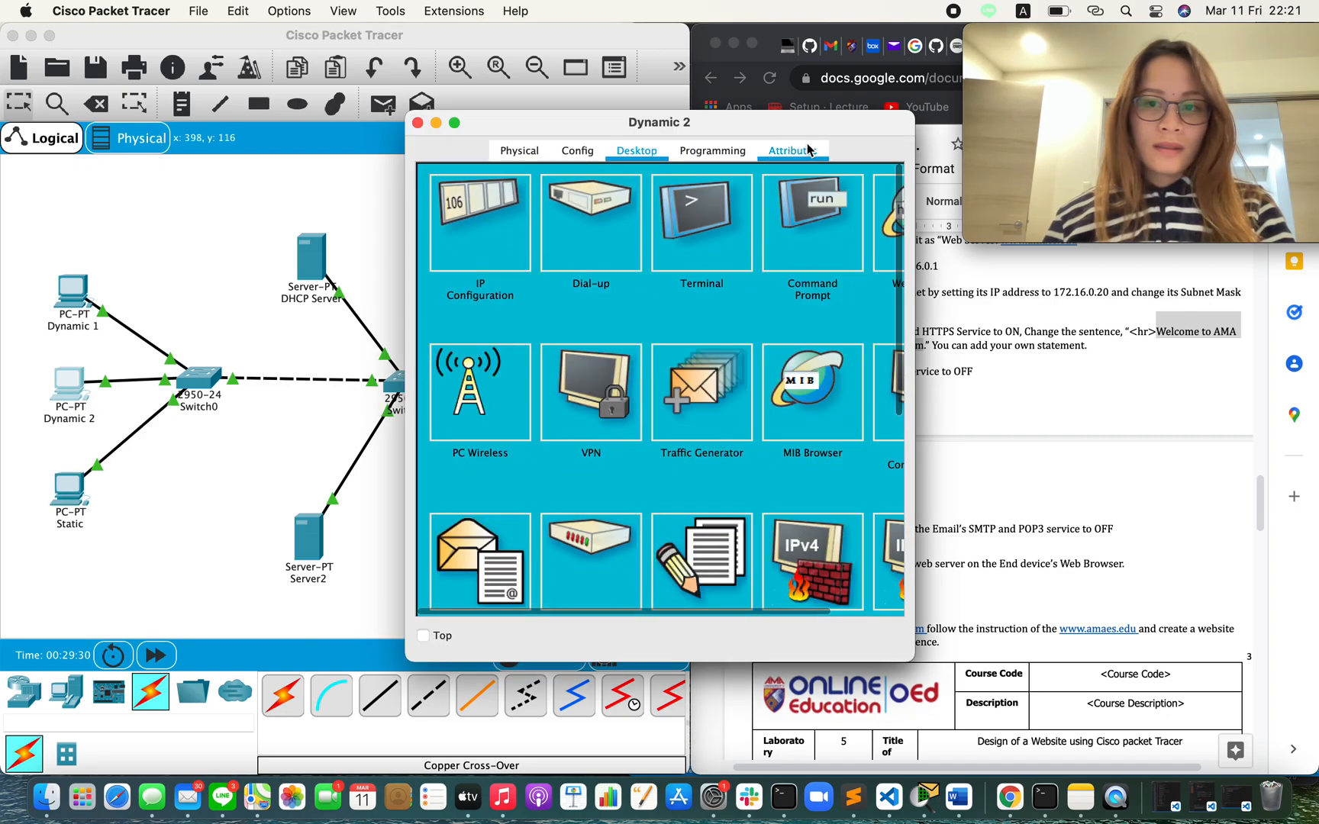
{"action": "scroll", "coordinate": [851, 286], "scroll_direction": "right", "scroll_amount": 2}
{"action": "left_click", "coordinate": [871, 229]}
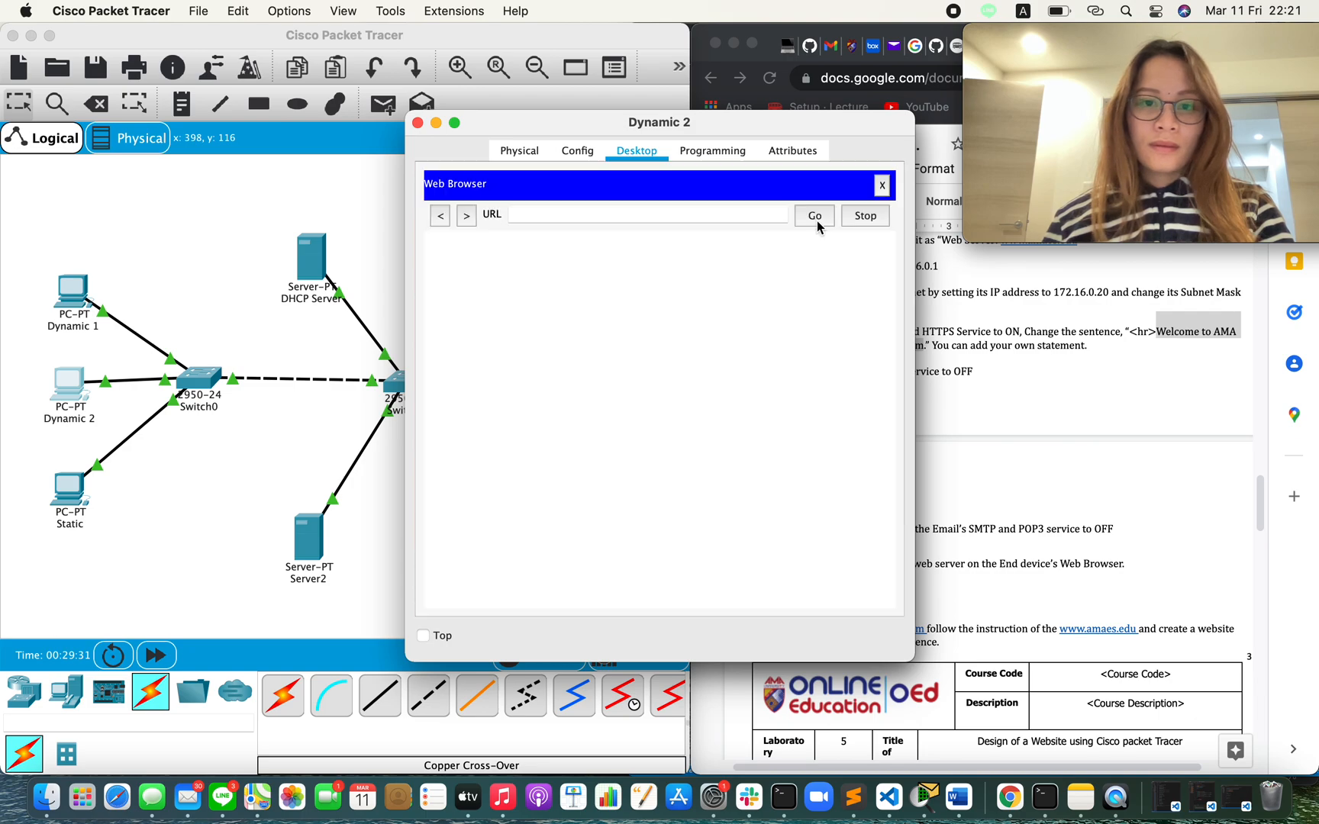
{"action": "left_click", "coordinate": [570, 209]}
{"action": "type", "text": "http://172.16.0.20"}
{"action": "key", "text": "Return"}
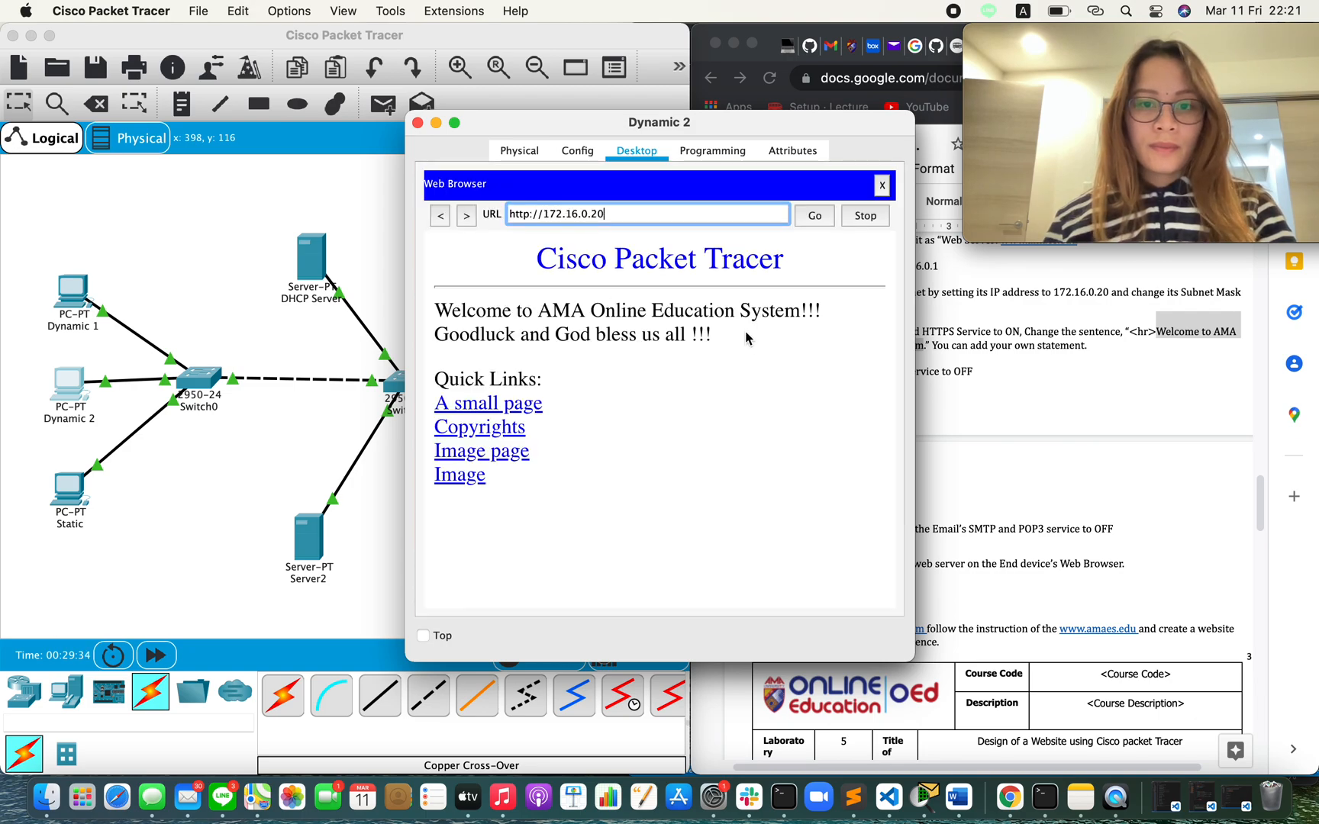
{"action": "left_click_drag", "start_coordinate": [745, 338], "coordinate": [405, 306]}
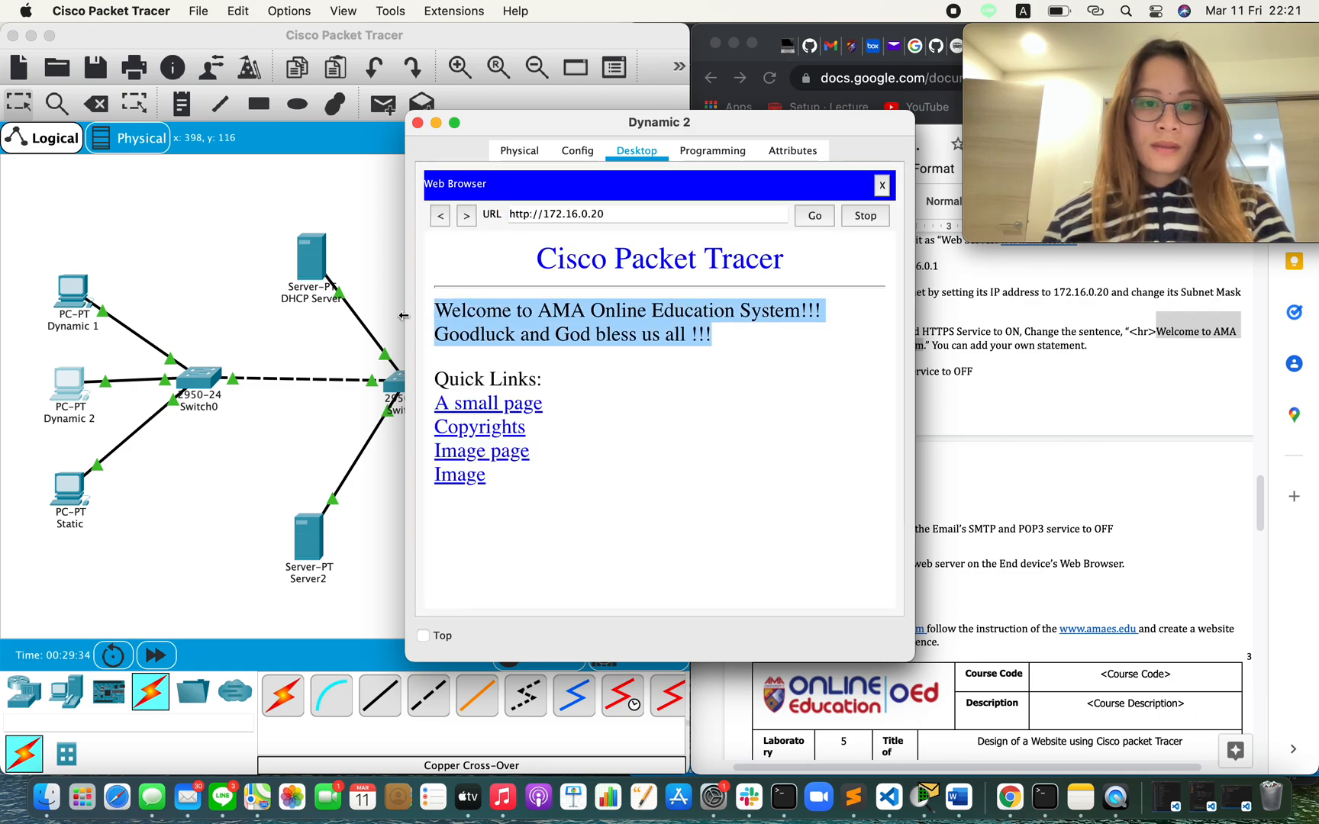
{"action": "left_click", "coordinate": [417, 123]}
{"action": "left_click", "coordinate": [836, 122]}
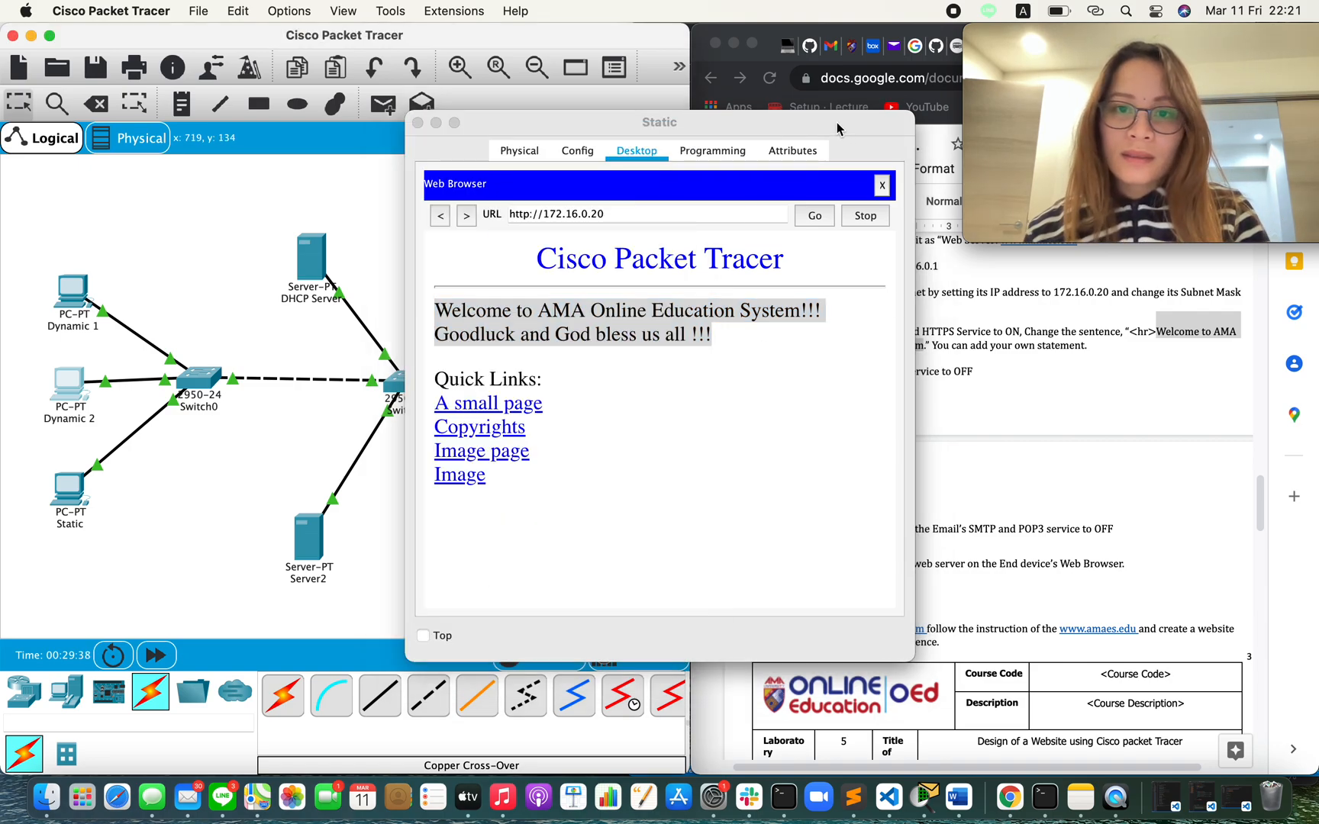
{"action": "left_click", "coordinate": [418, 124]}
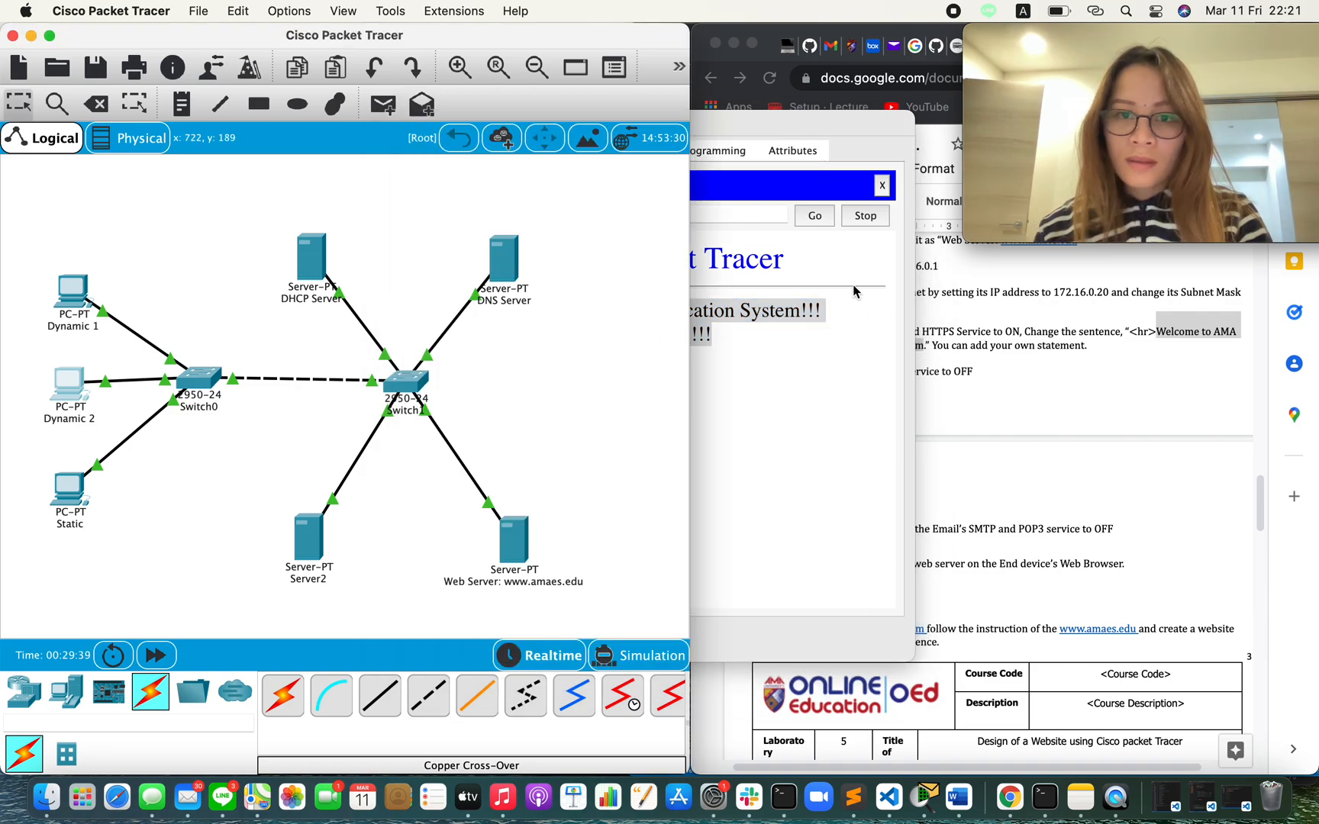
{"action": "left_click", "coordinate": [860, 130]}
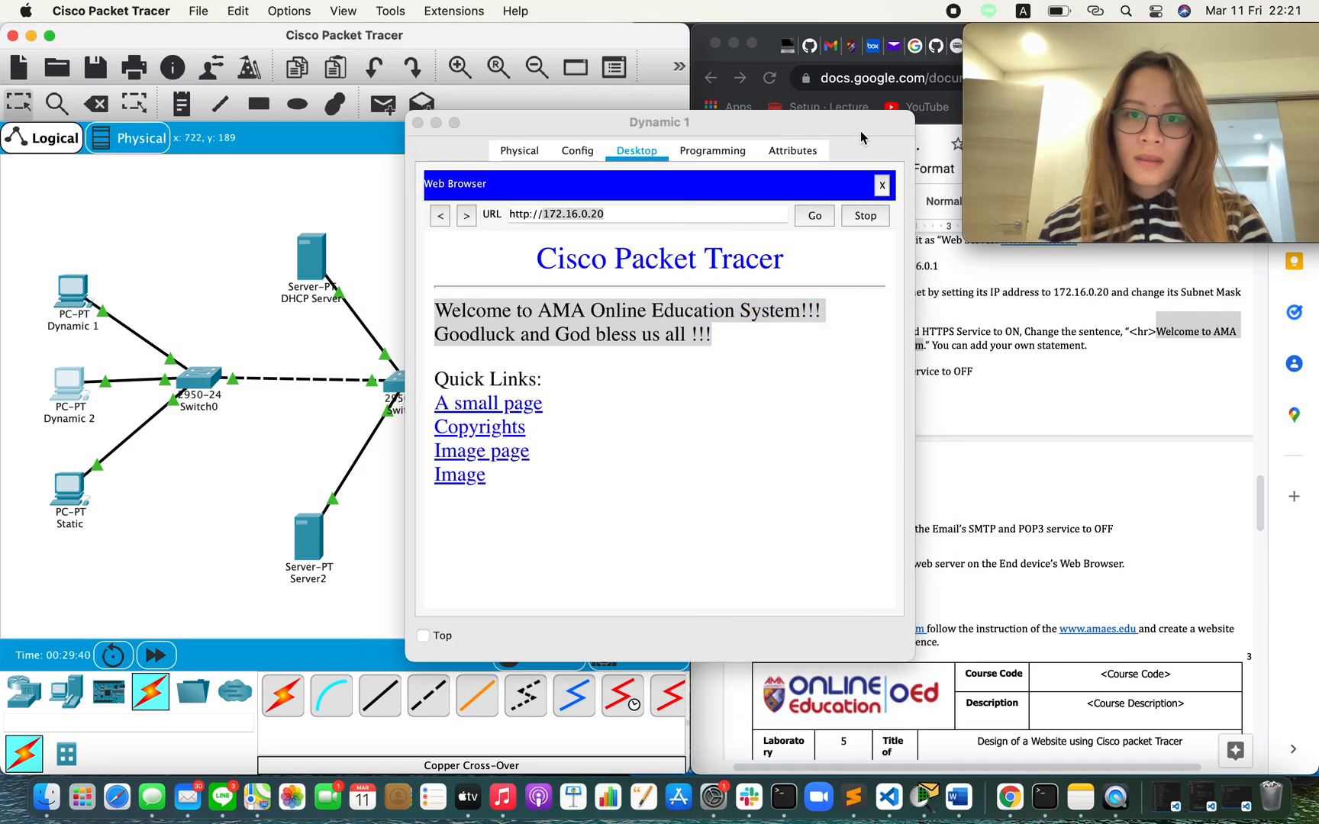
{"action": "left_click", "coordinate": [418, 123]}
{"action": "scroll", "coordinate": [882, 598], "scroll_direction": "down", "scroll_amount": 3}
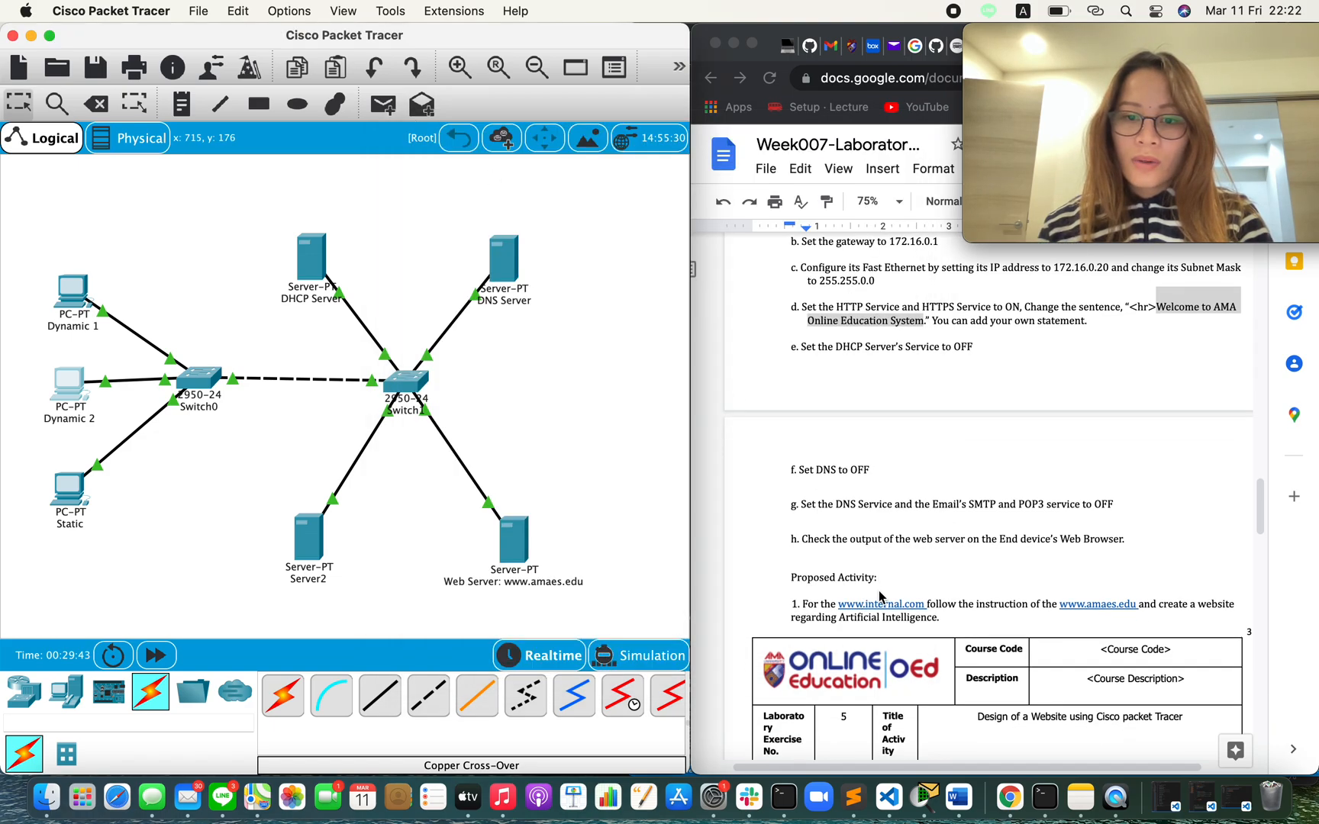
{"action": "scroll", "coordinate": [882, 598], "scroll_direction": "down", "scroll_amount": 2}
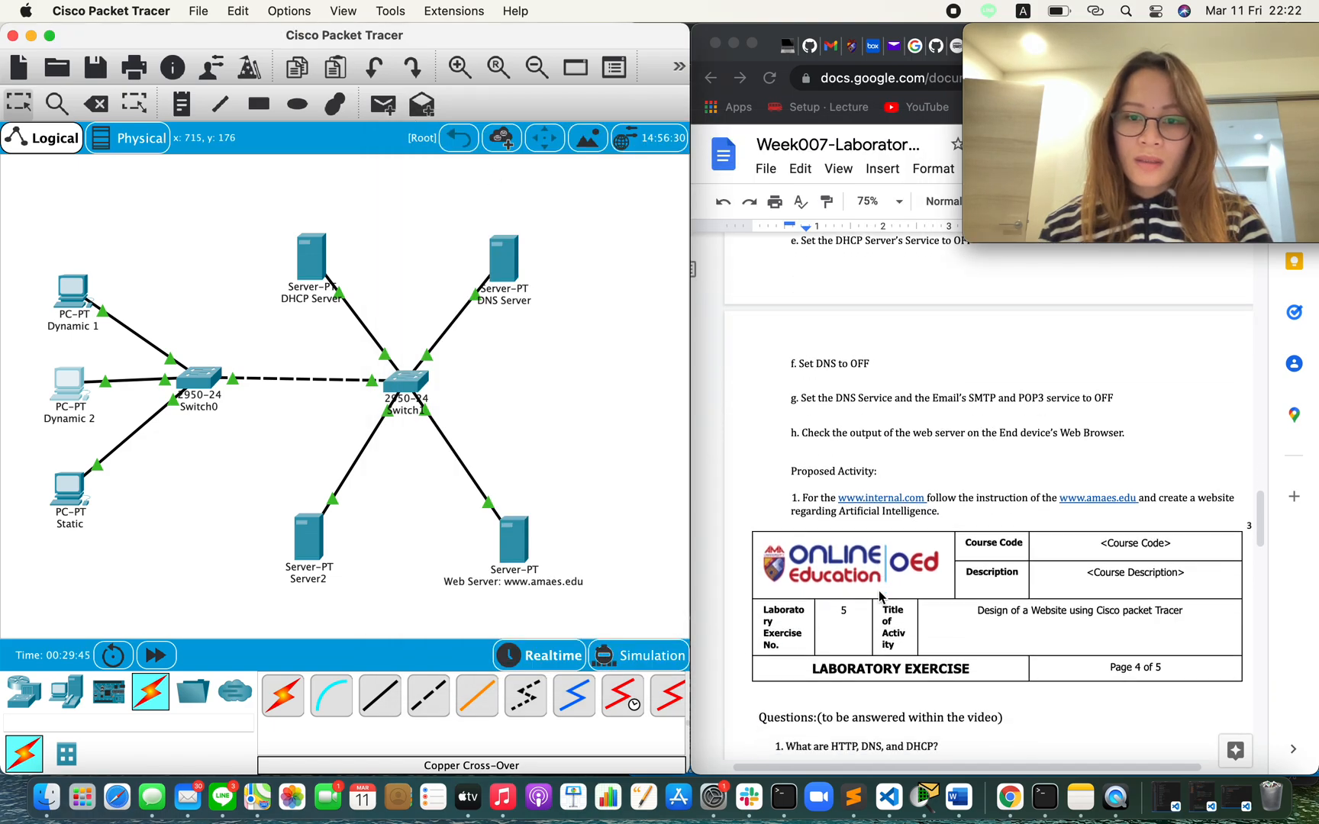
{"action": "scroll", "coordinate": [880, 596], "scroll_direction": "down", "scroll_amount": 1}
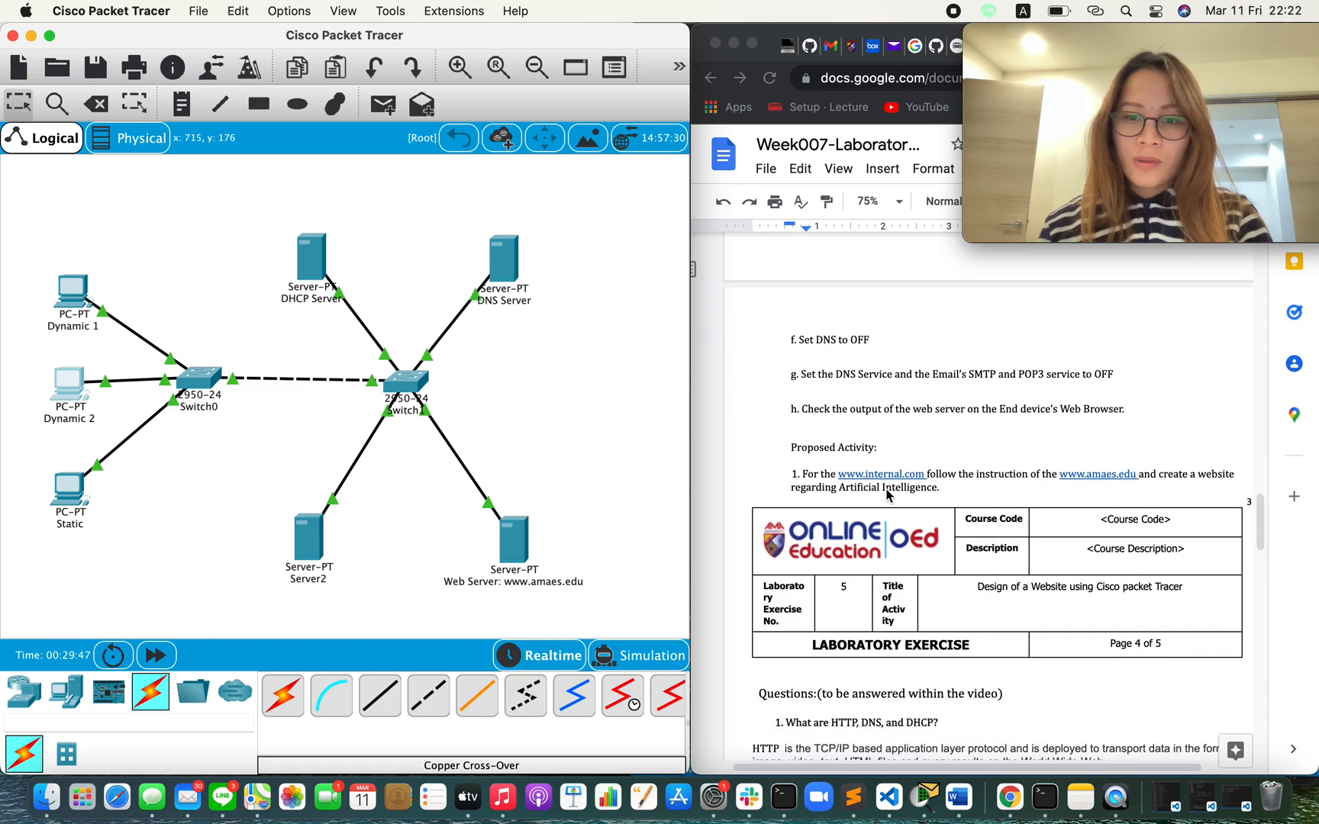
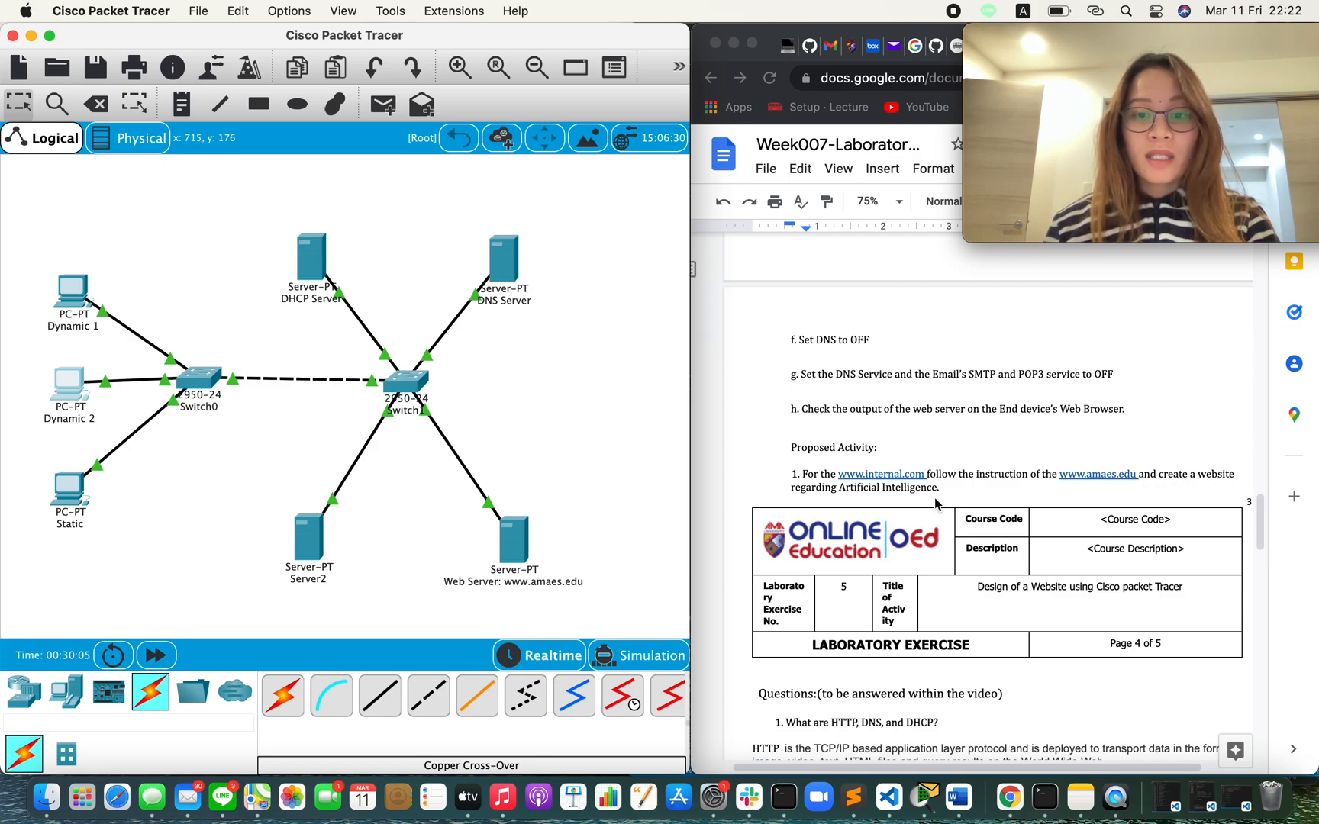
Switch to the local internal/index.html page in Chrome and review the Artificial Intelligence website at full-screen size.
{"action": "left_click", "coordinate": [1177, 47]}
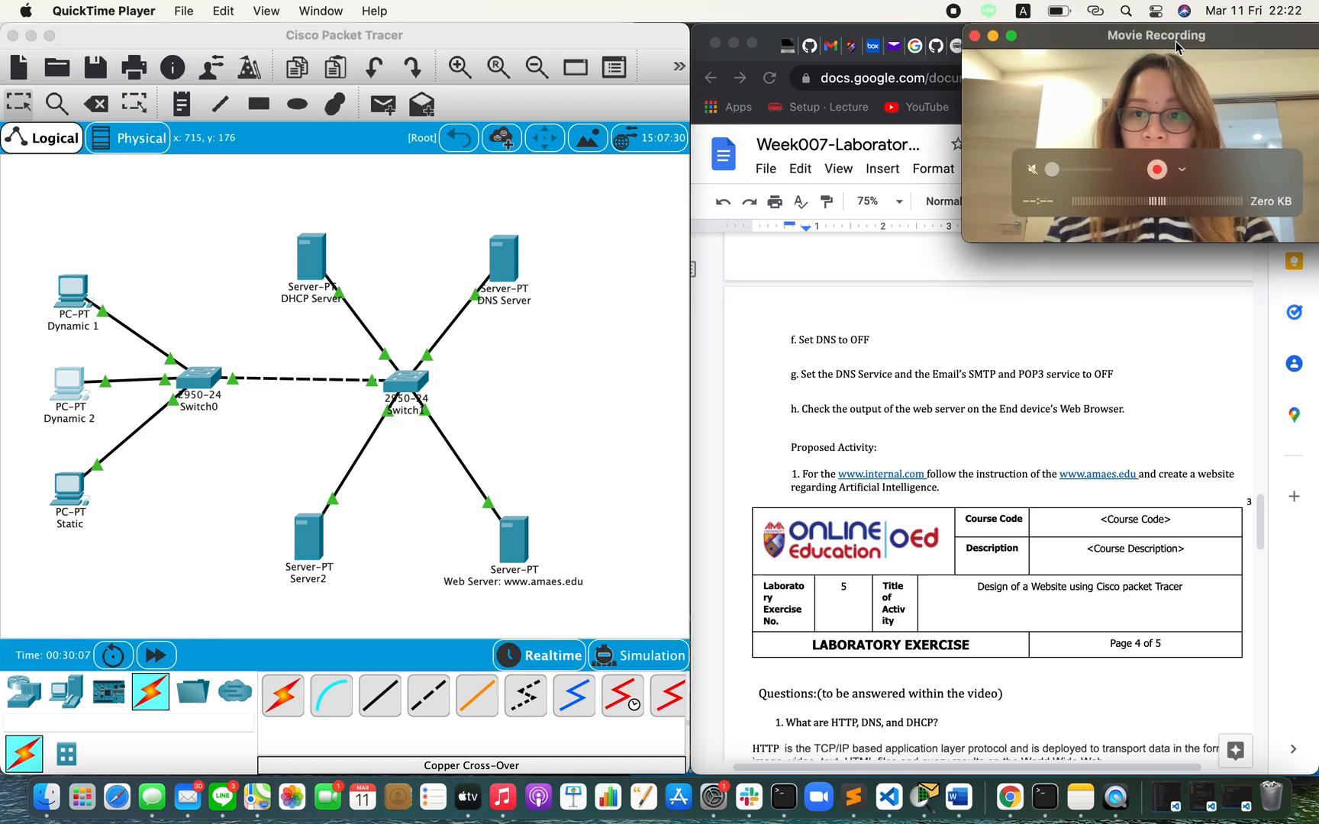
{"action": "left_click_drag", "start_coordinate": [1176, 48], "coordinate": [1176, 177]}
{"action": "left_click", "coordinate": [1172, 48]}
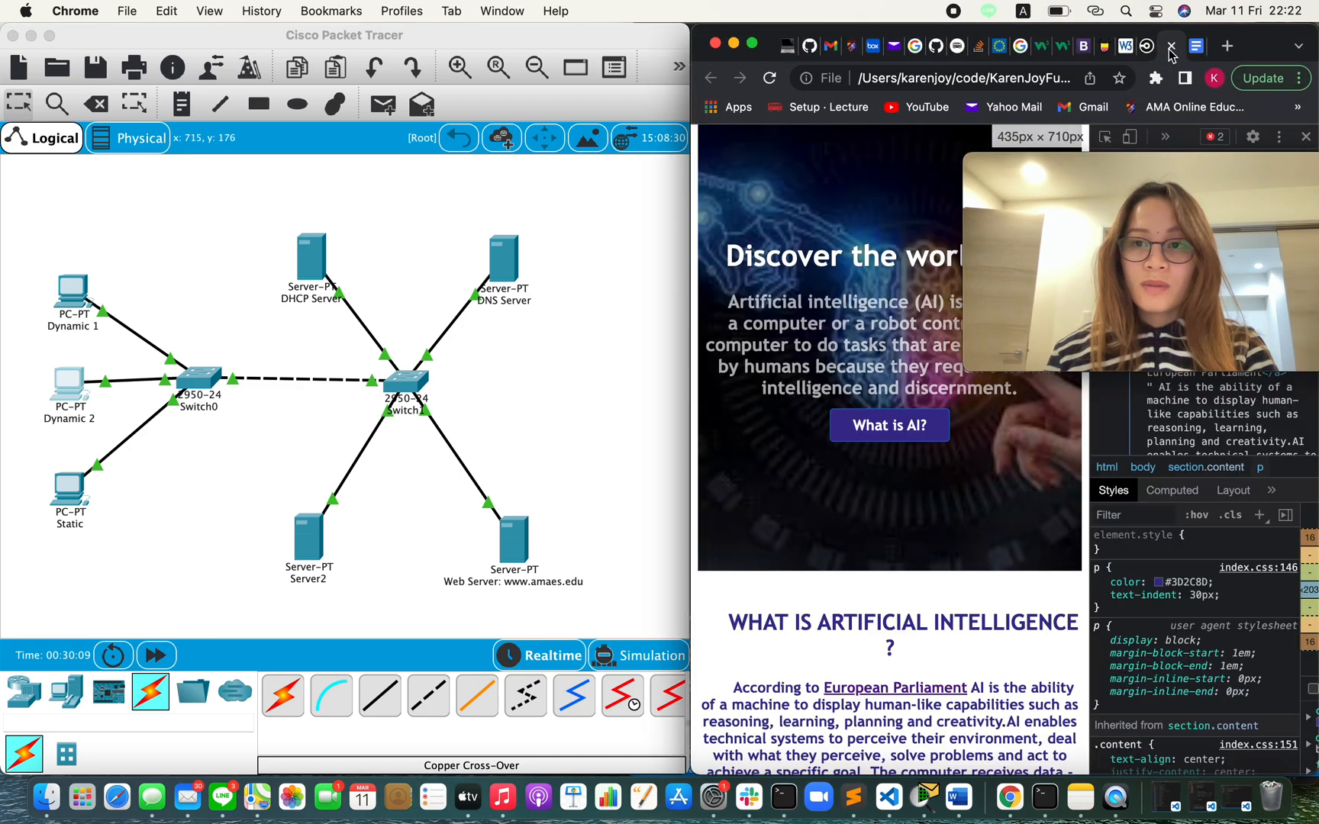
{"action": "left_click", "coordinate": [753, 45]}
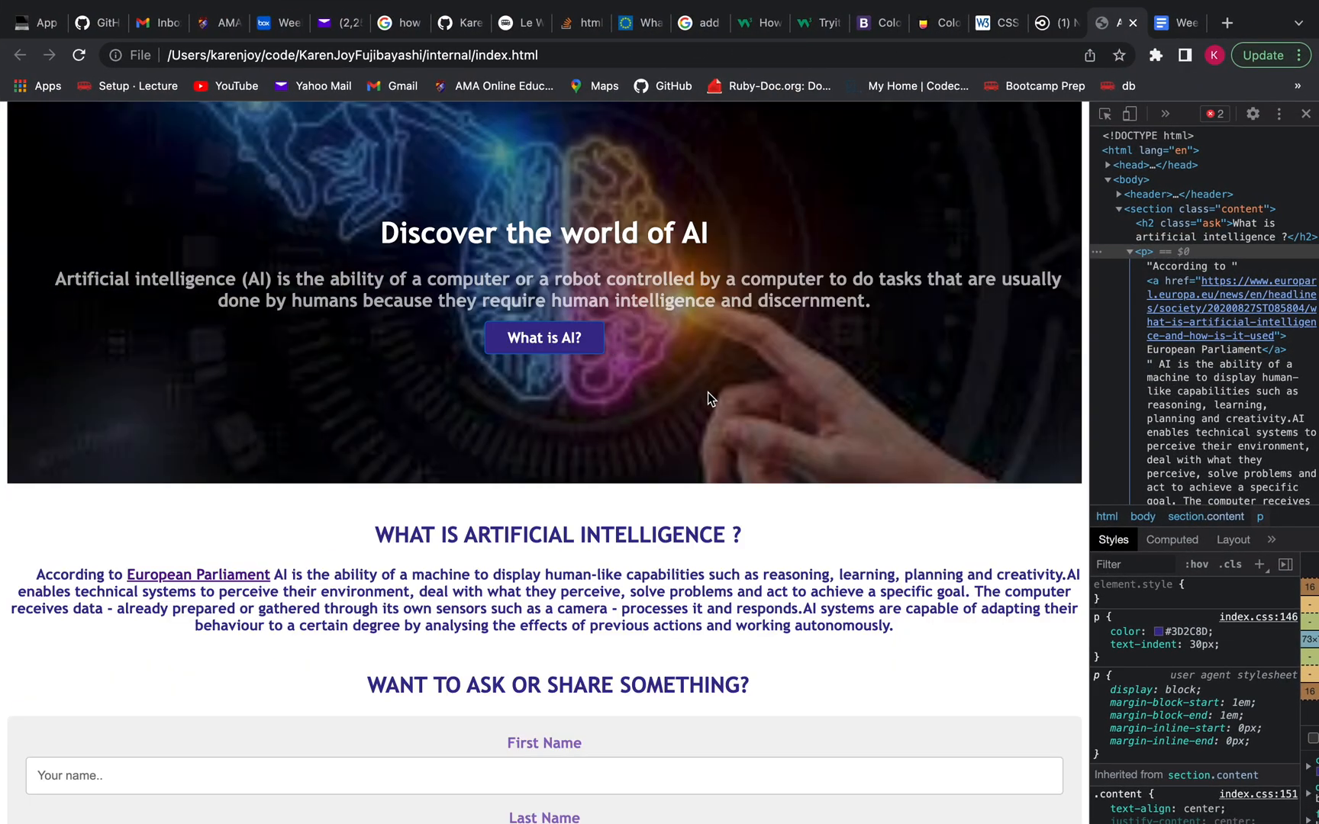
{"action": "scroll", "coordinate": [709, 393], "scroll_direction": "down", "scroll_amount": 7}
{"action": "scroll", "coordinate": [707, 398], "scroll_direction": "up", "scroll_amount": 8}
{"action": "scroll", "coordinate": [698, 342], "scroll_direction": "down", "scroll_amount": 2}
{"action": "scroll", "coordinate": [698, 341], "scroll_direction": "up", "scroll_amount": 2}
{"action": "mouse_move", "coordinate": [231, 13]}
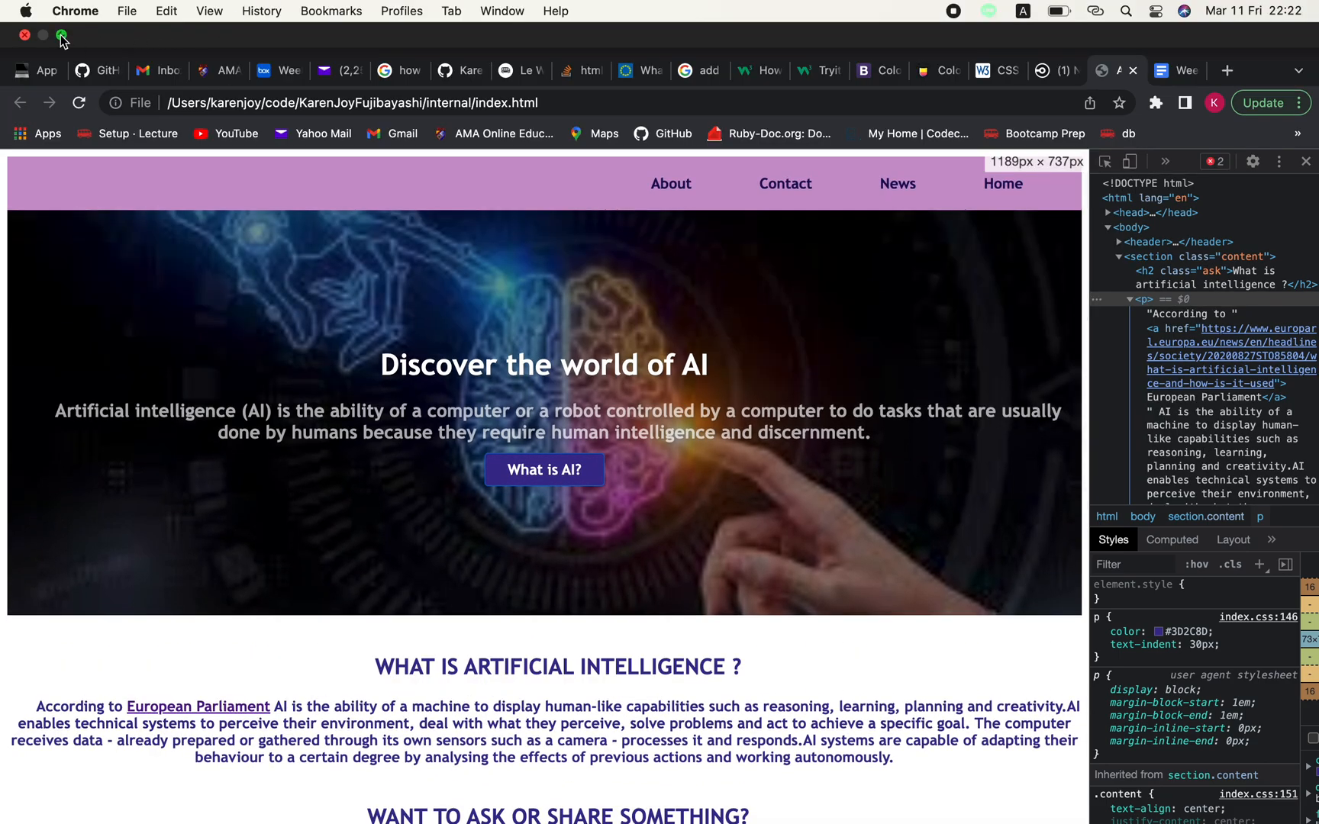
{"action": "left_click", "coordinate": [62, 36]}
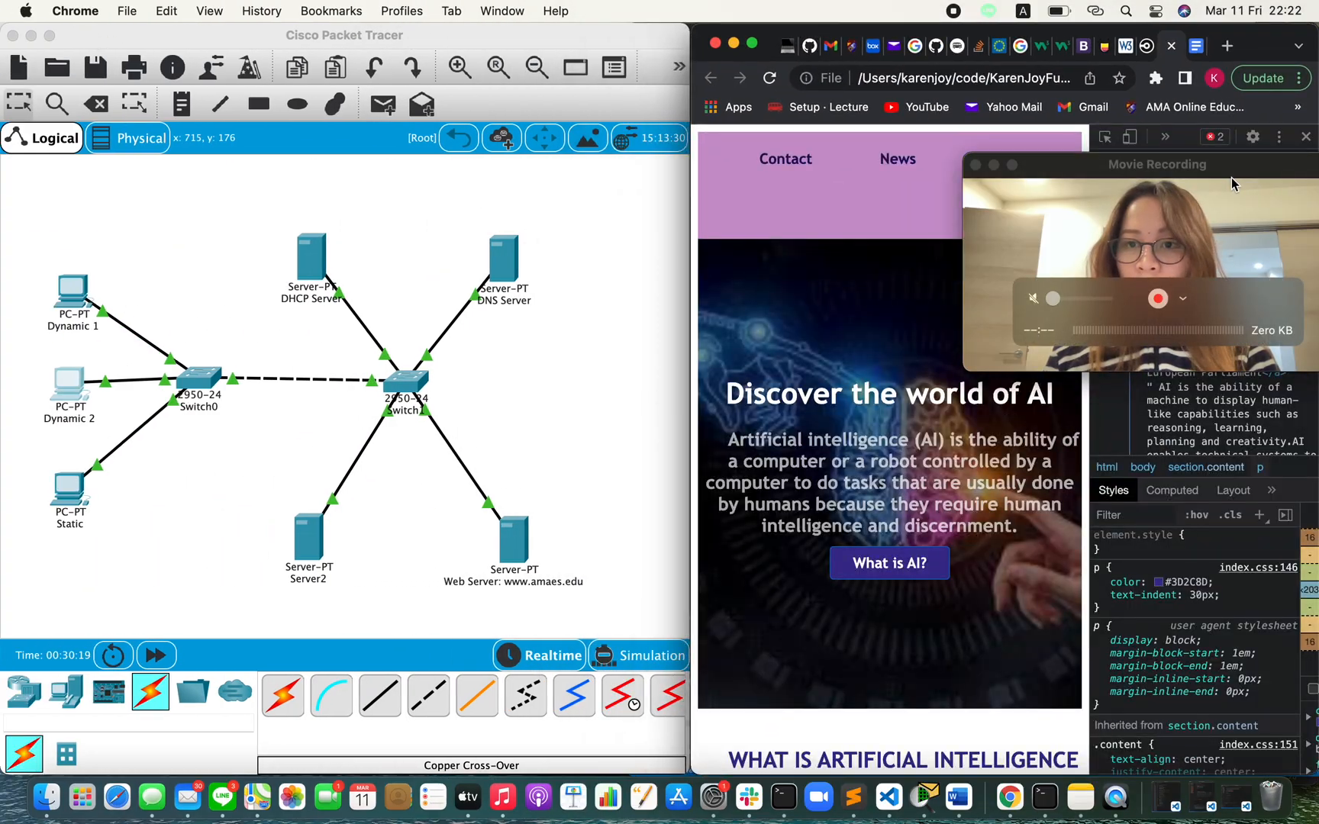
{"action": "left_click_drag", "start_coordinate": [1231, 183], "coordinate": [1207, 50]}
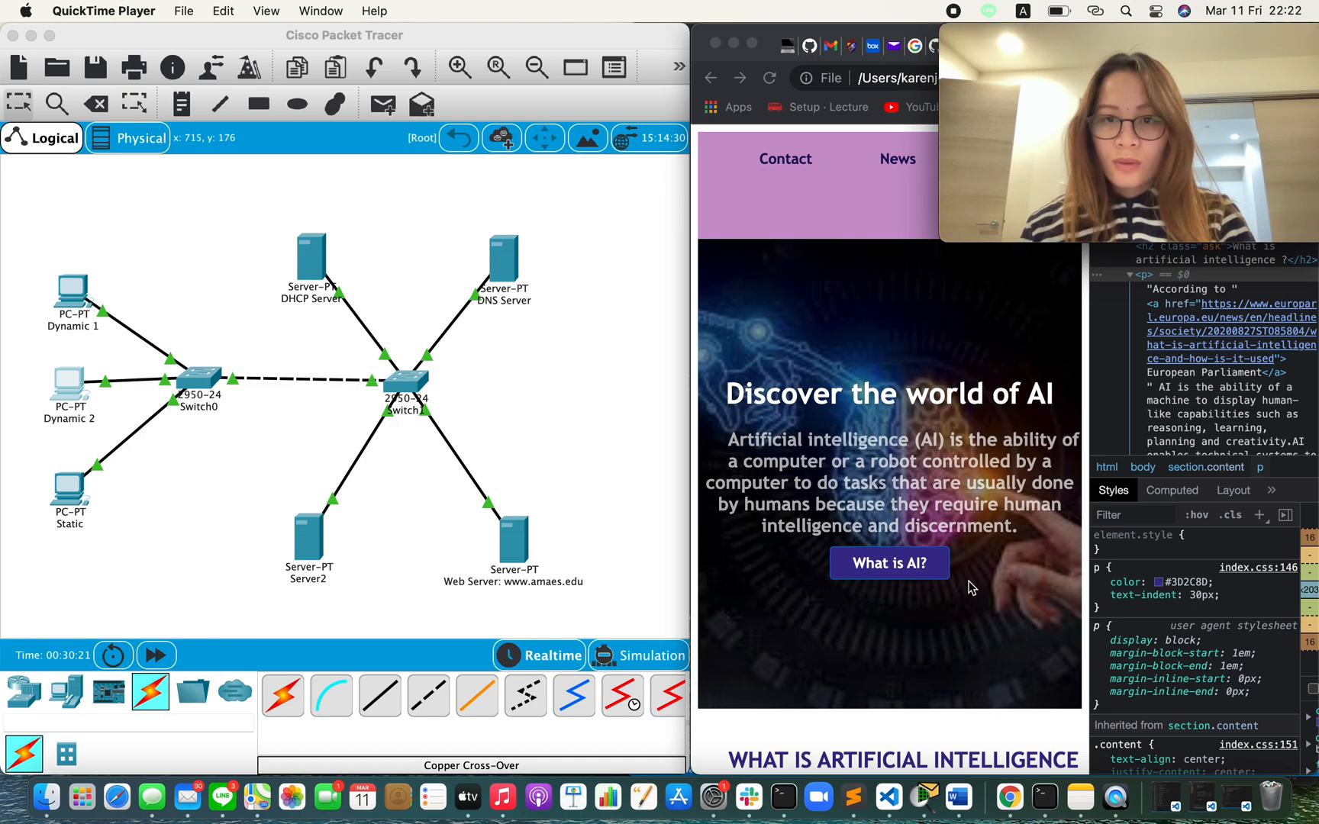
{"action": "mouse_move", "coordinate": [1167, 32]}
{"action": "left_mouse_down"}
{"action": "mouse_move", "coordinate": [1135, 148]}
{"action": "mouse_move", "coordinate": [1162, 32]}
{"action": "left_mouse_up"}
{"action": "left_click", "coordinate": [1183, 53]}
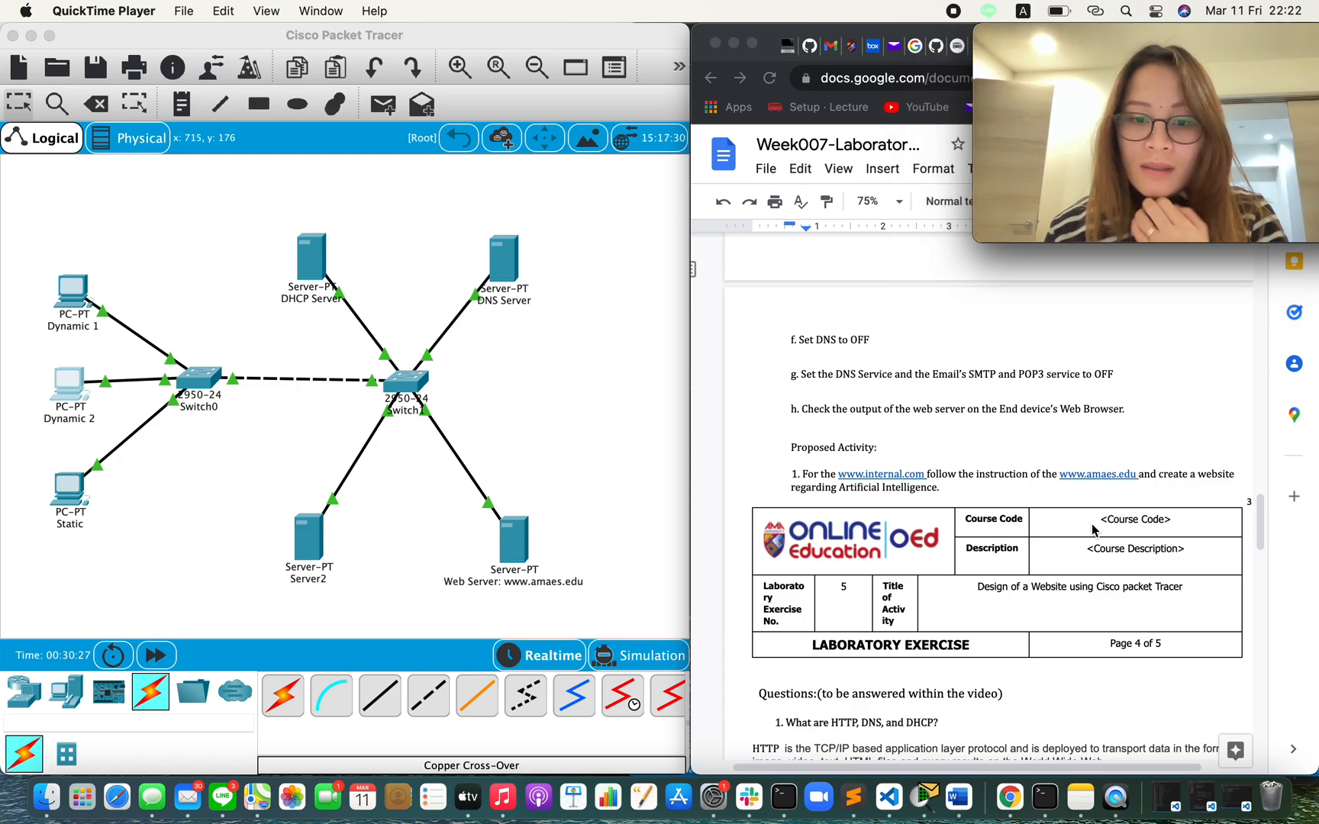
{"action": "scroll", "coordinate": [1093, 529], "scroll_direction": "down", "scroll_amount": 3}
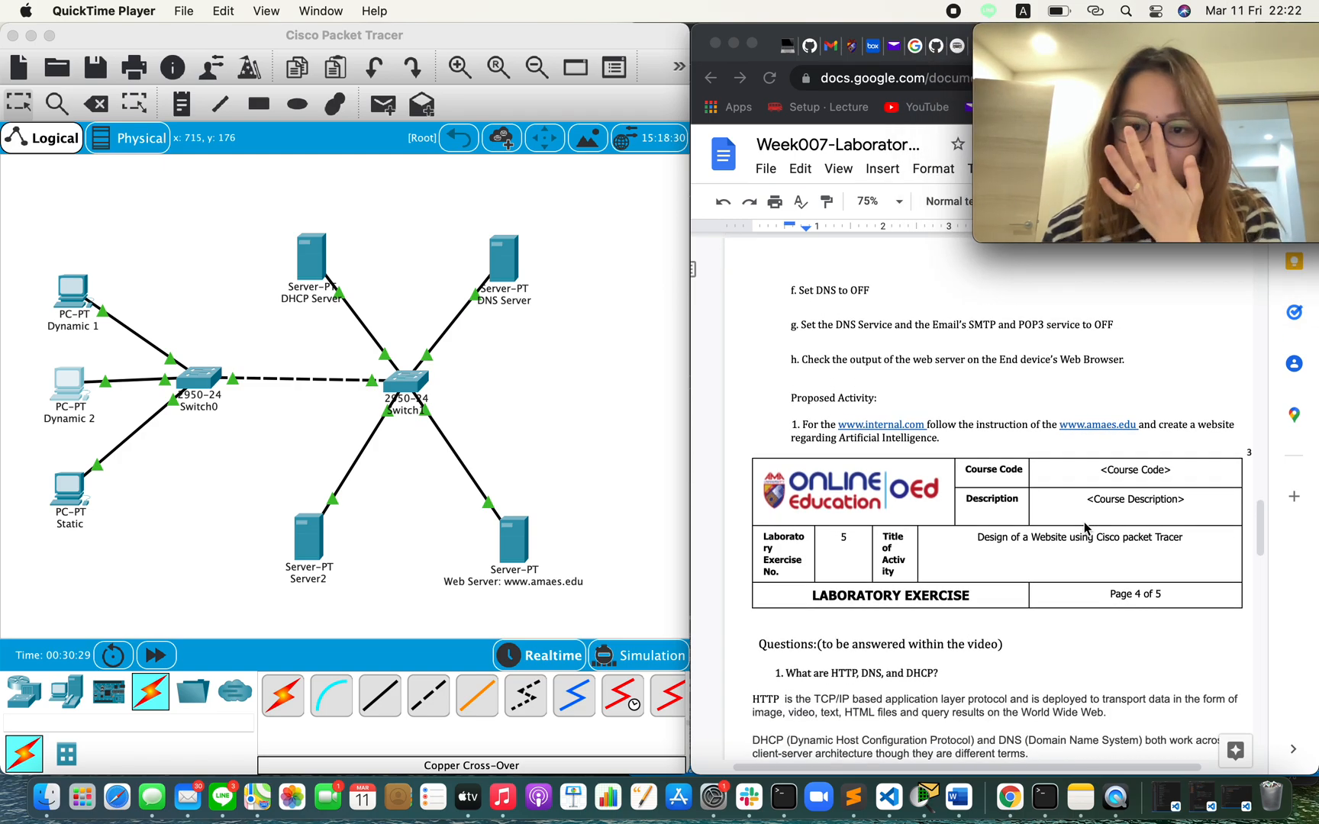
{"action": "scroll", "coordinate": [1085, 526], "scroll_direction": "up", "scroll_amount": 3}
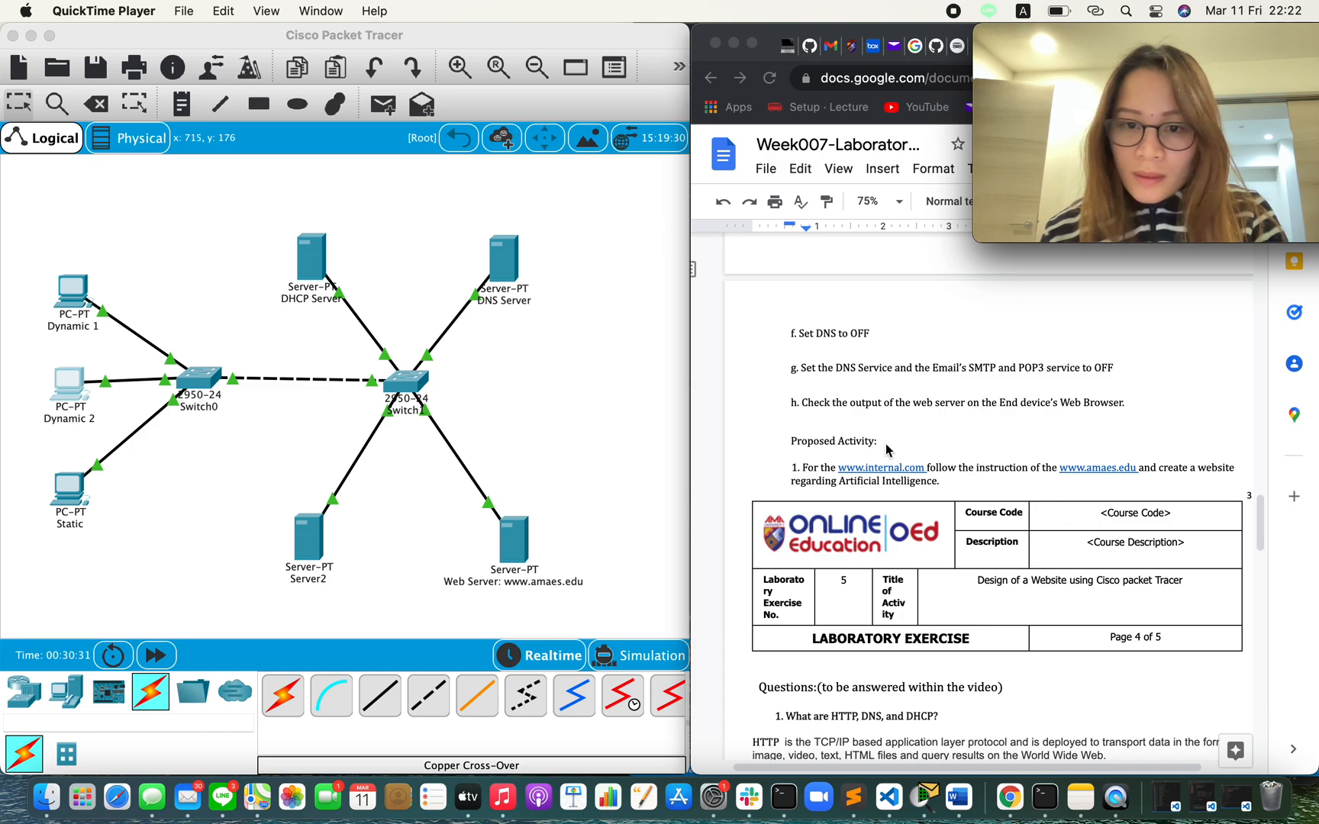
{"action": "left_click", "coordinate": [303, 582]}
{"action": "double_click", "coordinate": [303, 582]}
{"action": "key", "text": "BackSpace"}
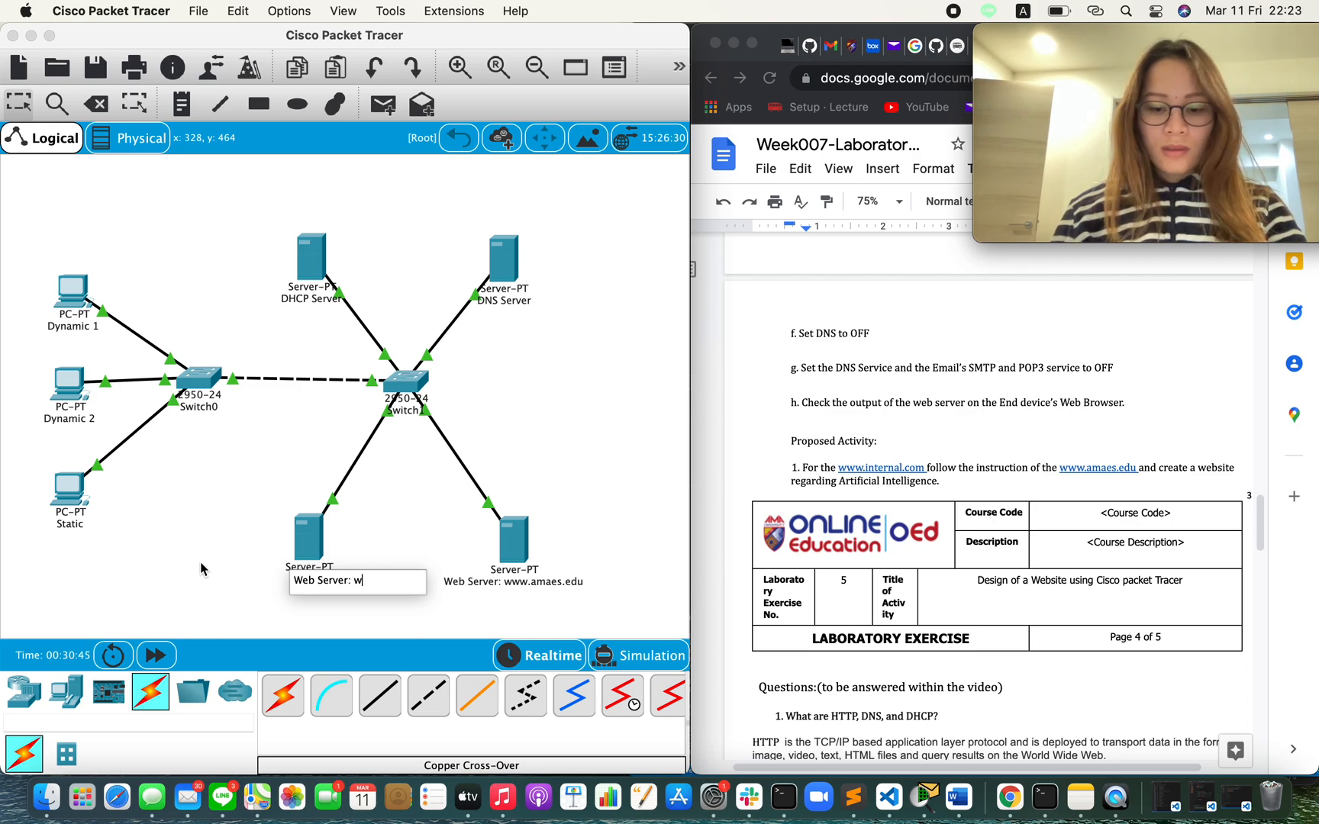
{"action": "type", "text": "ww."}
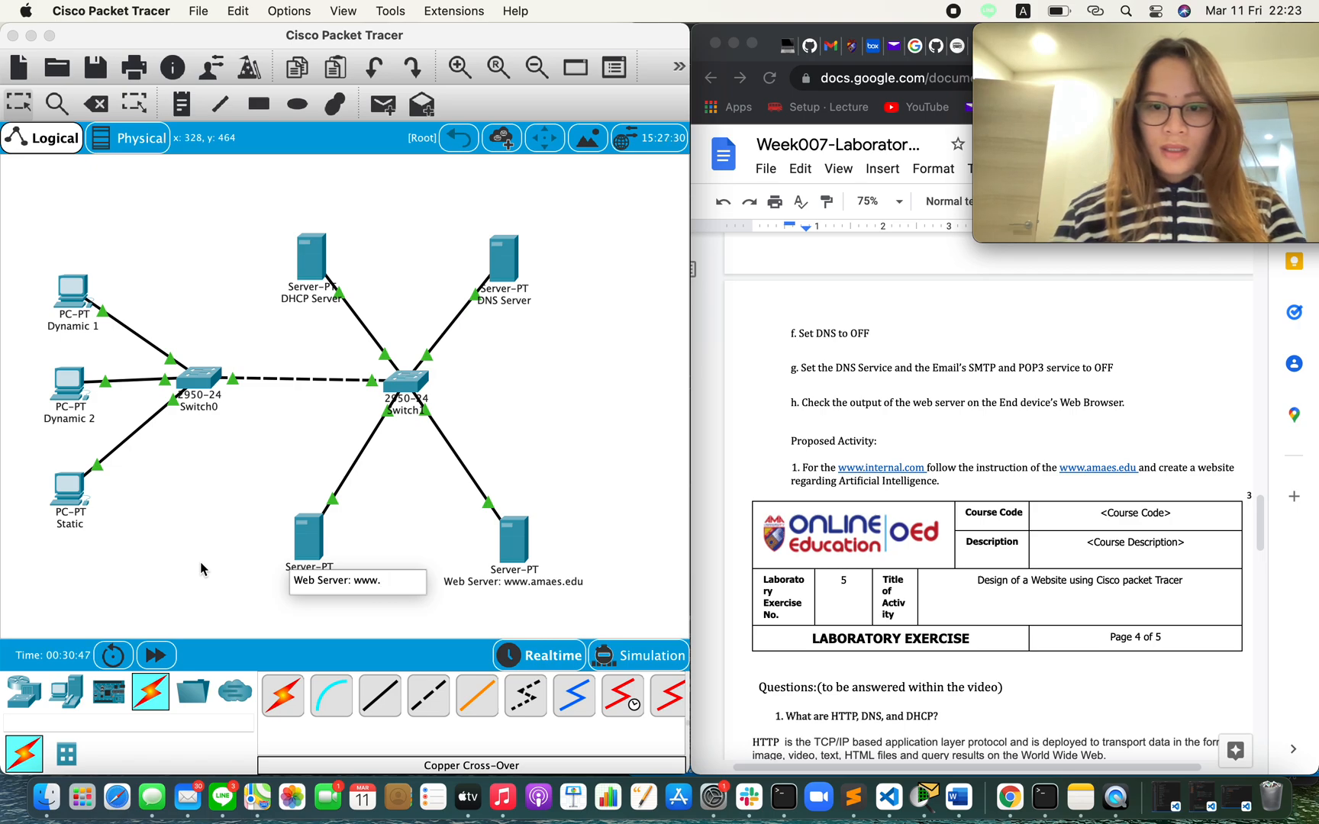
{"action": "type", "text": "internal.co"}
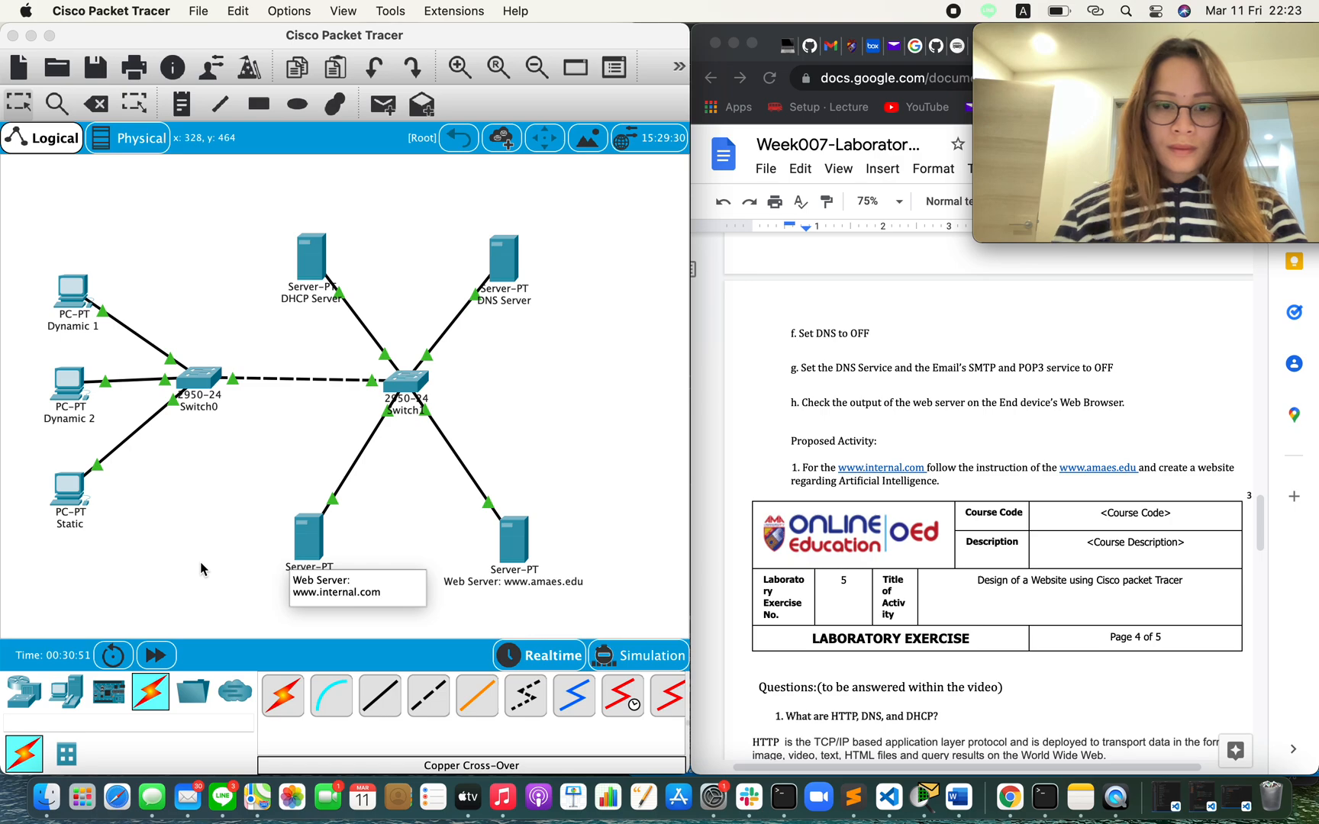
{"action": "type", "text": "m"}
{"action": "left_click", "coordinate": [354, 509]}
{"action": "left_click", "coordinate": [321, 539]}
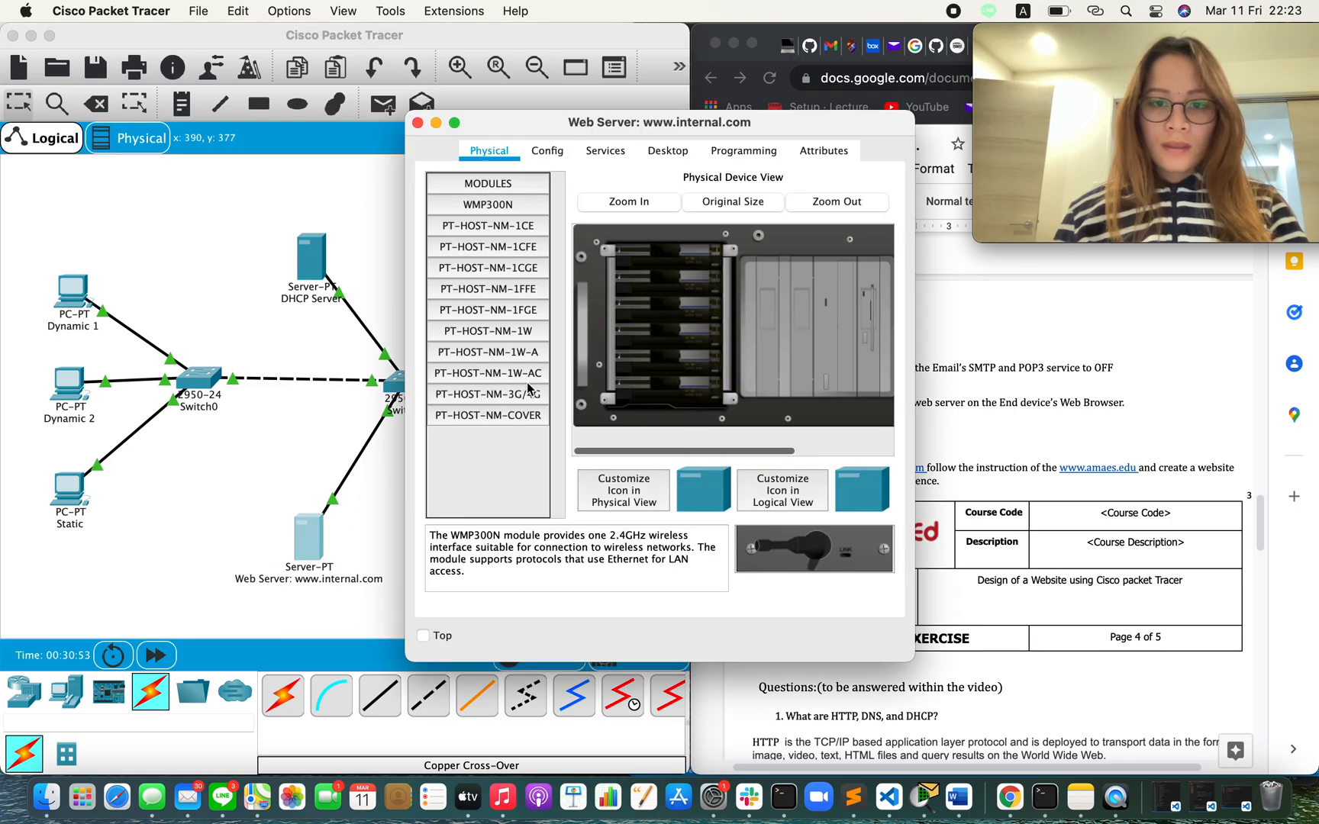
{"action": "left_click", "coordinate": [547, 151]}
{"action": "left_click", "coordinate": [733, 325]}
{"action": "type", "text": "172.16.0.20"}
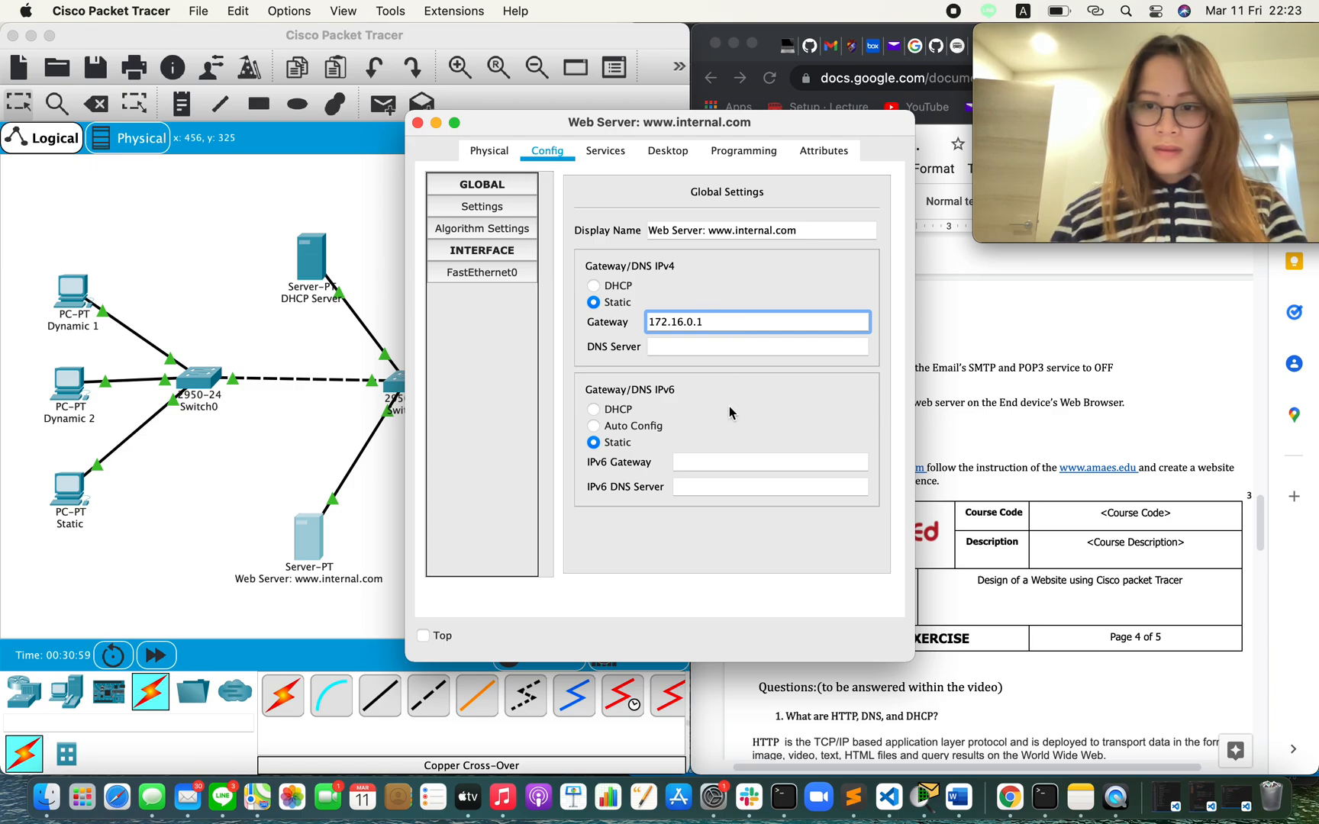
{"action": "left_click", "coordinate": [716, 348]}
{"action": "left_click", "coordinate": [489, 274]}
{"action": "left_click", "coordinate": [742, 349]}
{"action": "type", "text": "172.16.0.20"}
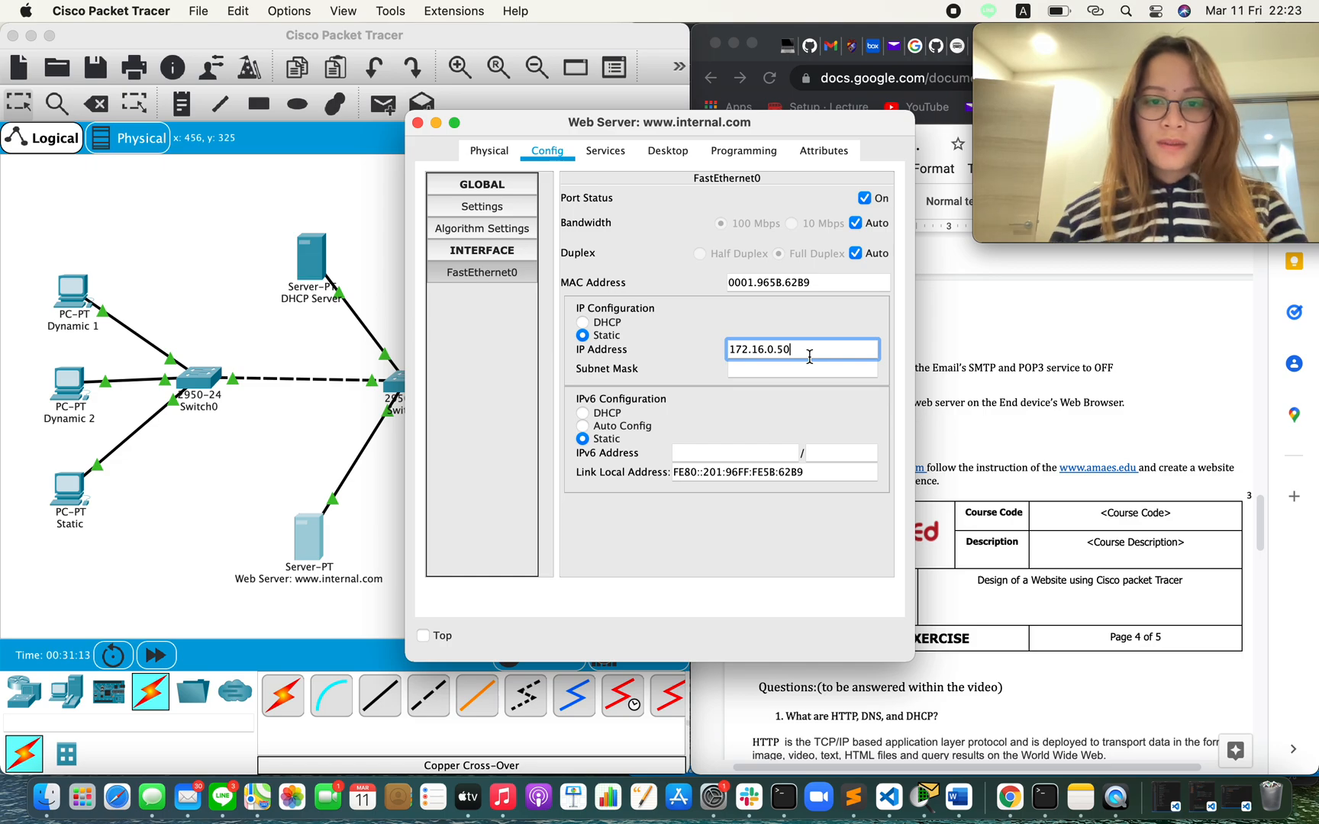
{"action": "key", "text": "Tab"}
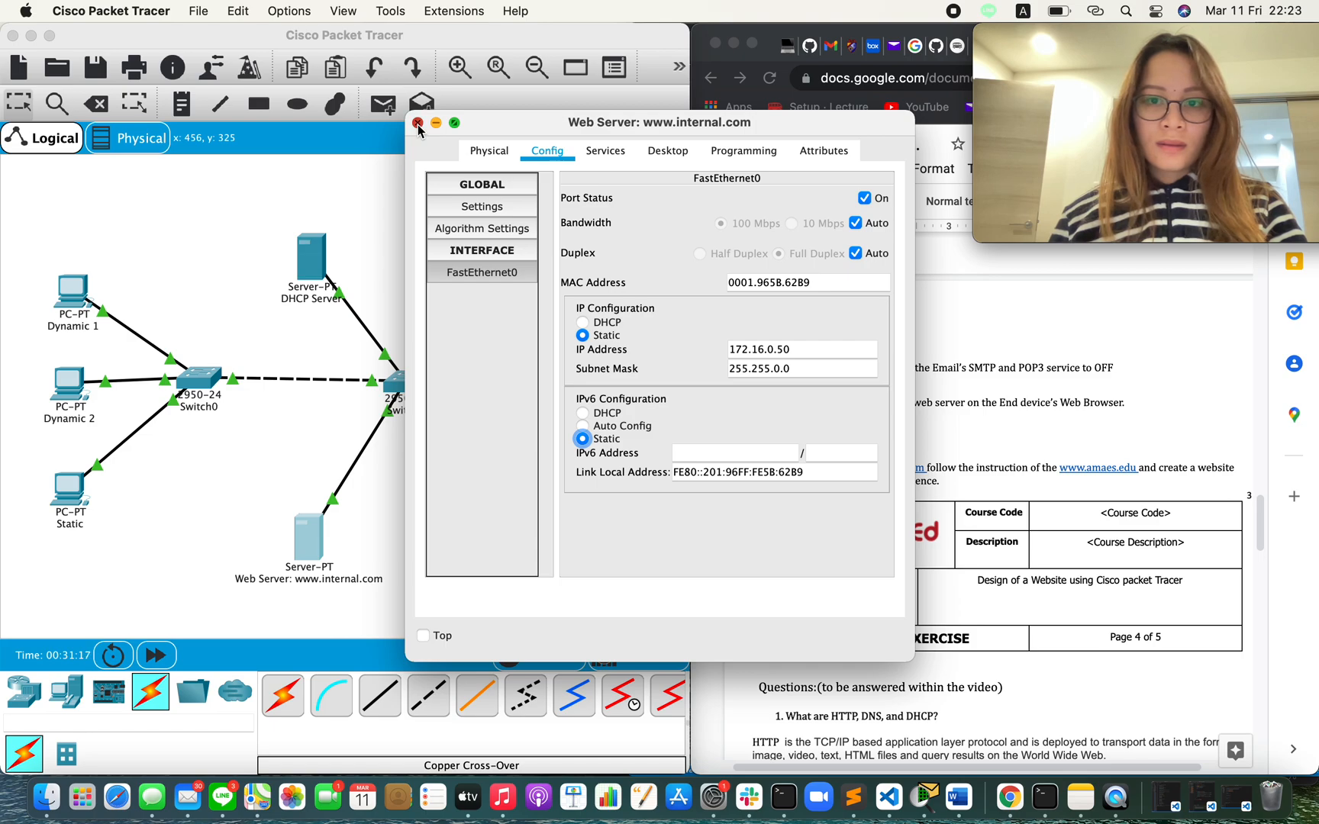
{"action": "left_click", "coordinate": [607, 152]}
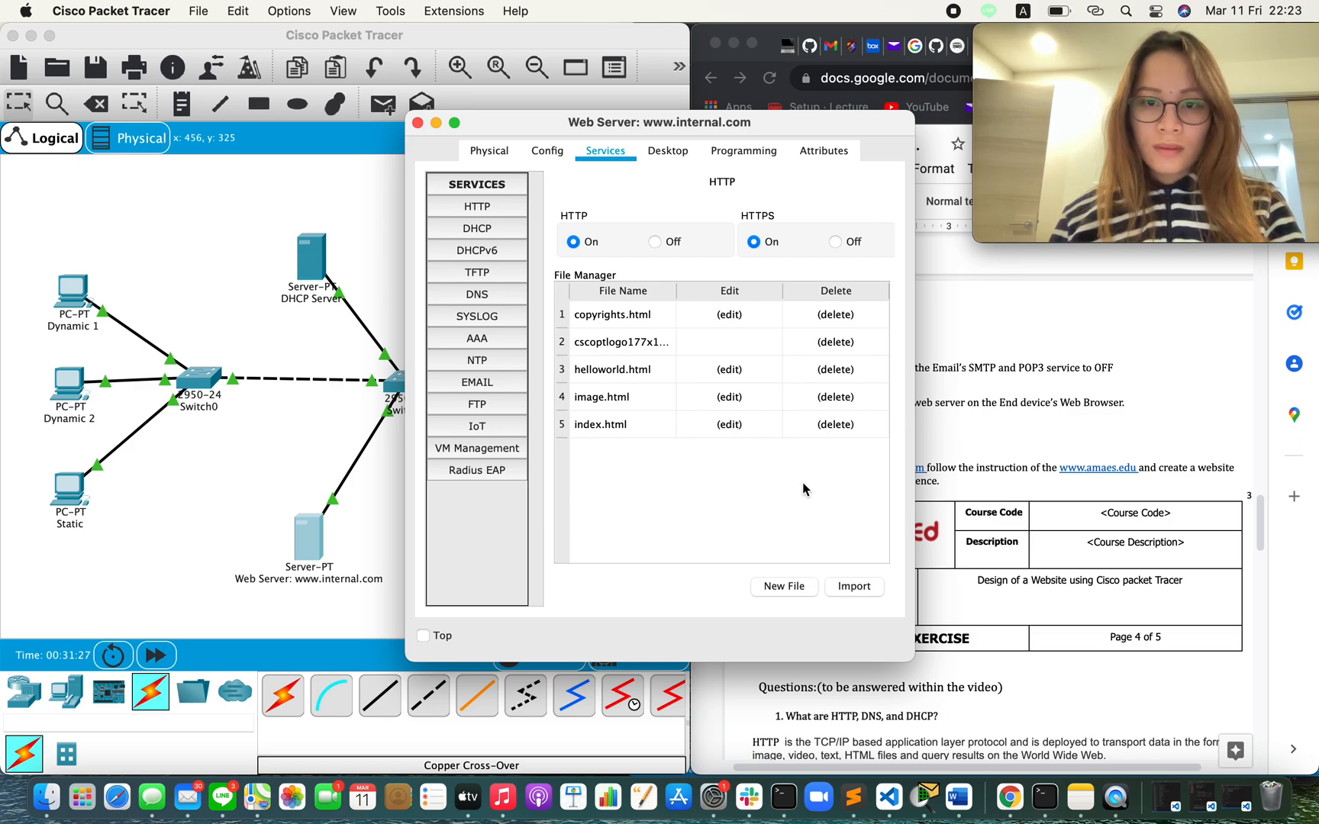
{"action": "left_click", "coordinate": [842, 295]}
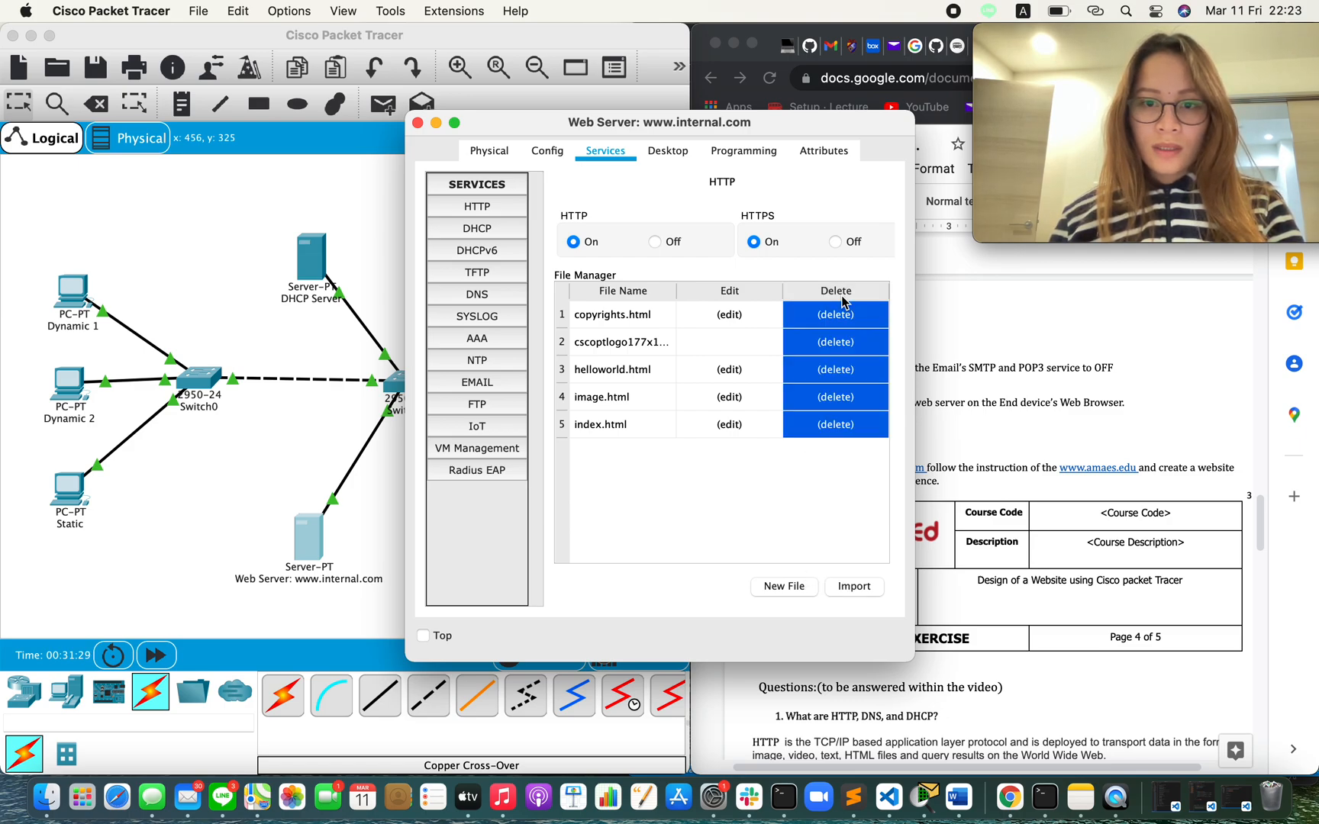
{"action": "left_click", "coordinate": [832, 313]}
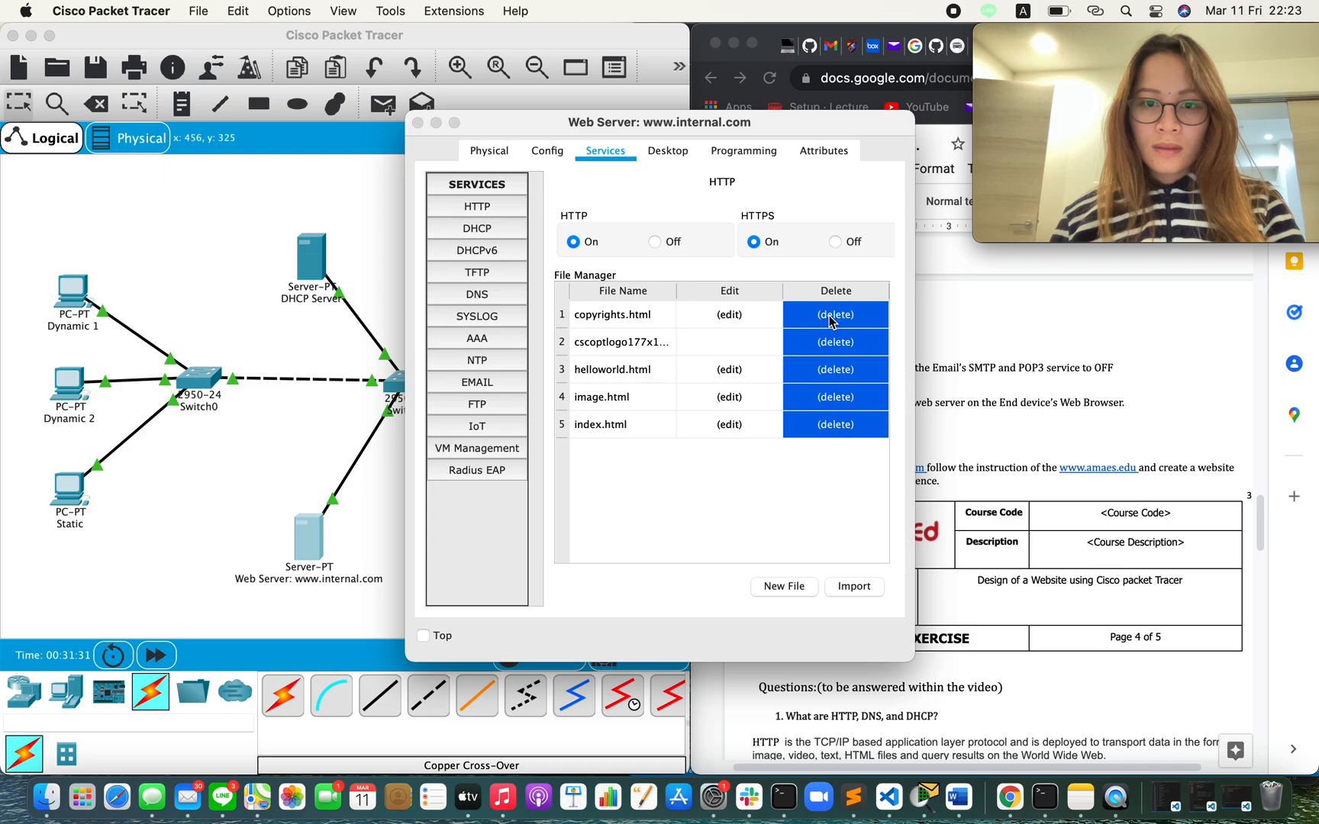
{"action": "left_click", "coordinate": [604, 413]}
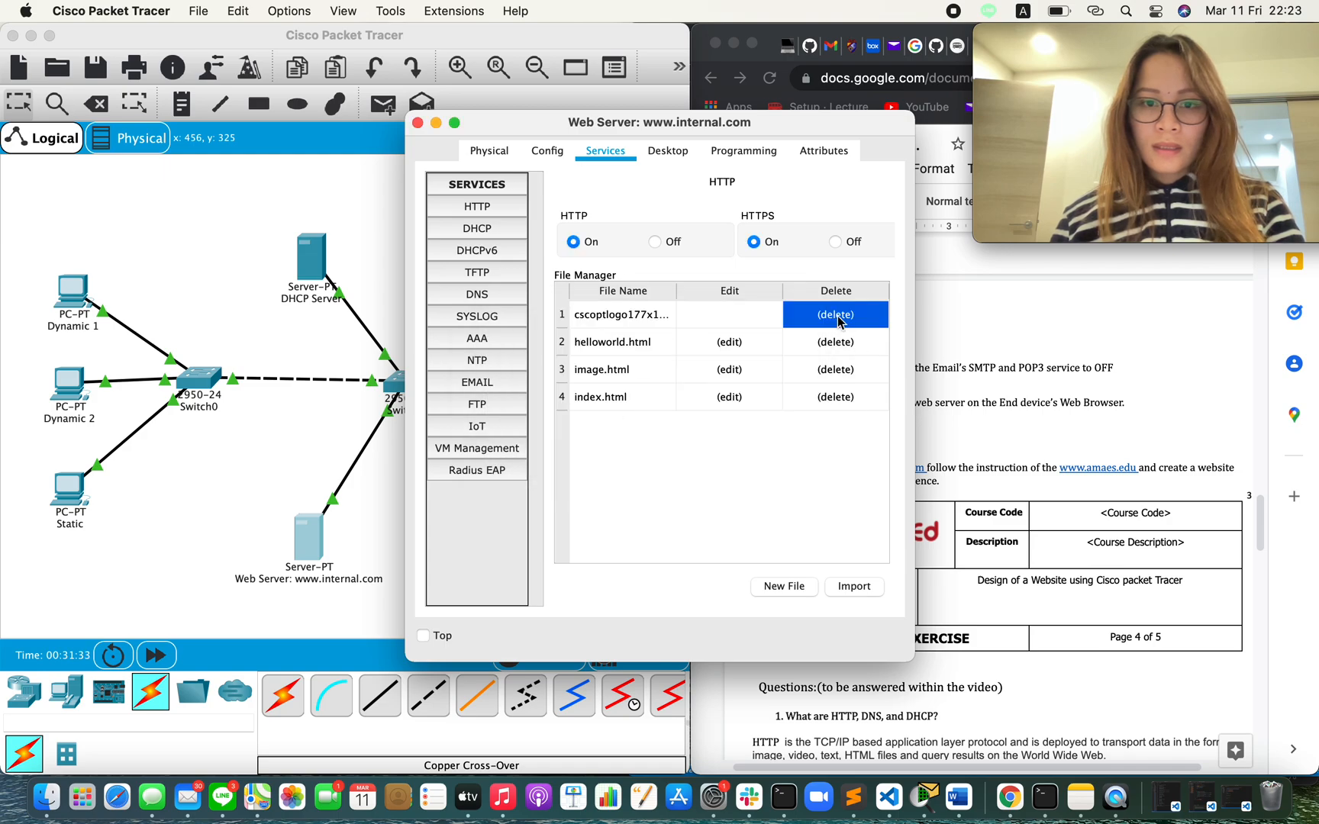
{"action": "left_click", "coordinate": [837, 316]}
{"action": "left_click", "coordinate": [586, 421]}
{"action": "left_click", "coordinate": [848, 314]}
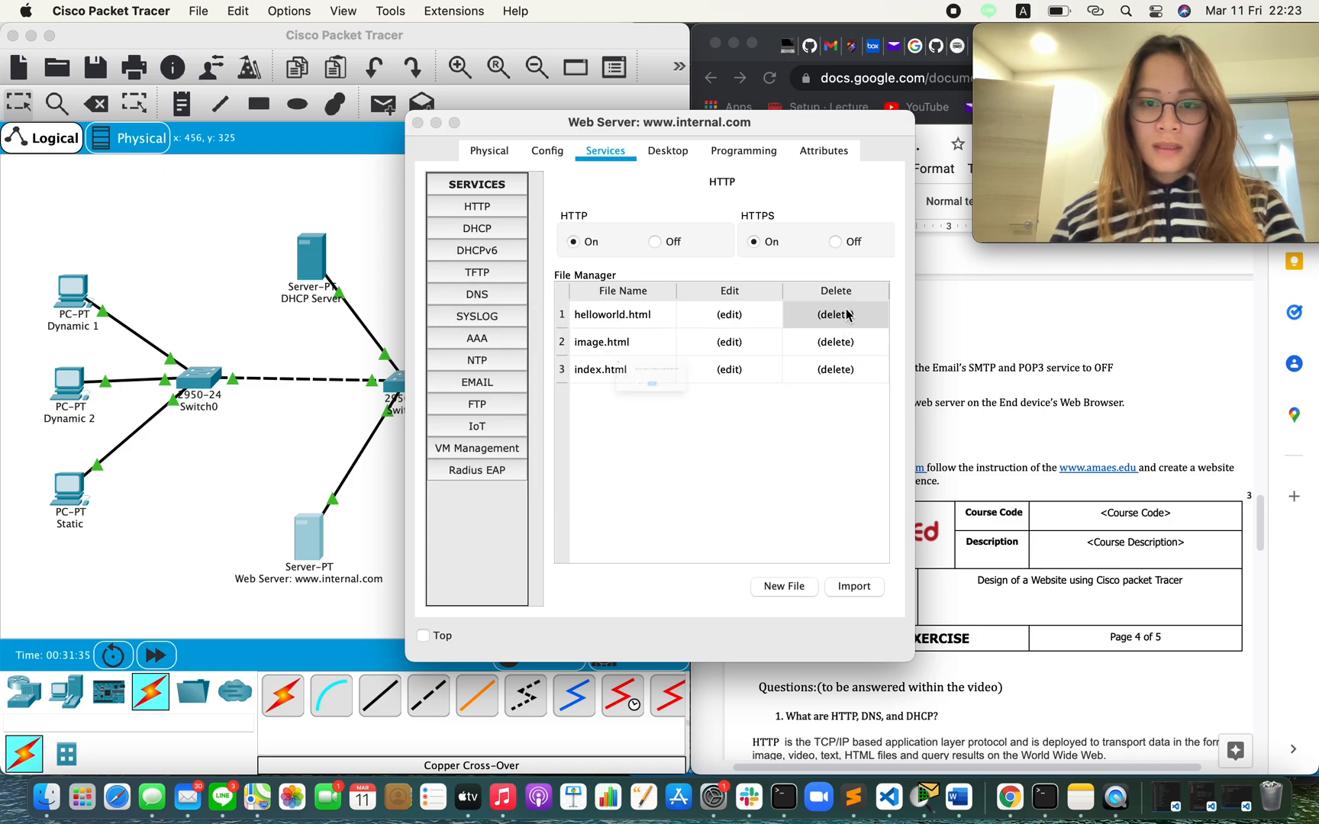
{"action": "left_click", "coordinate": [583, 416]}
{"action": "left_click", "coordinate": [846, 318]}
{"action": "left_click", "coordinate": [619, 416]}
{"action": "left_click", "coordinate": [825, 316]}
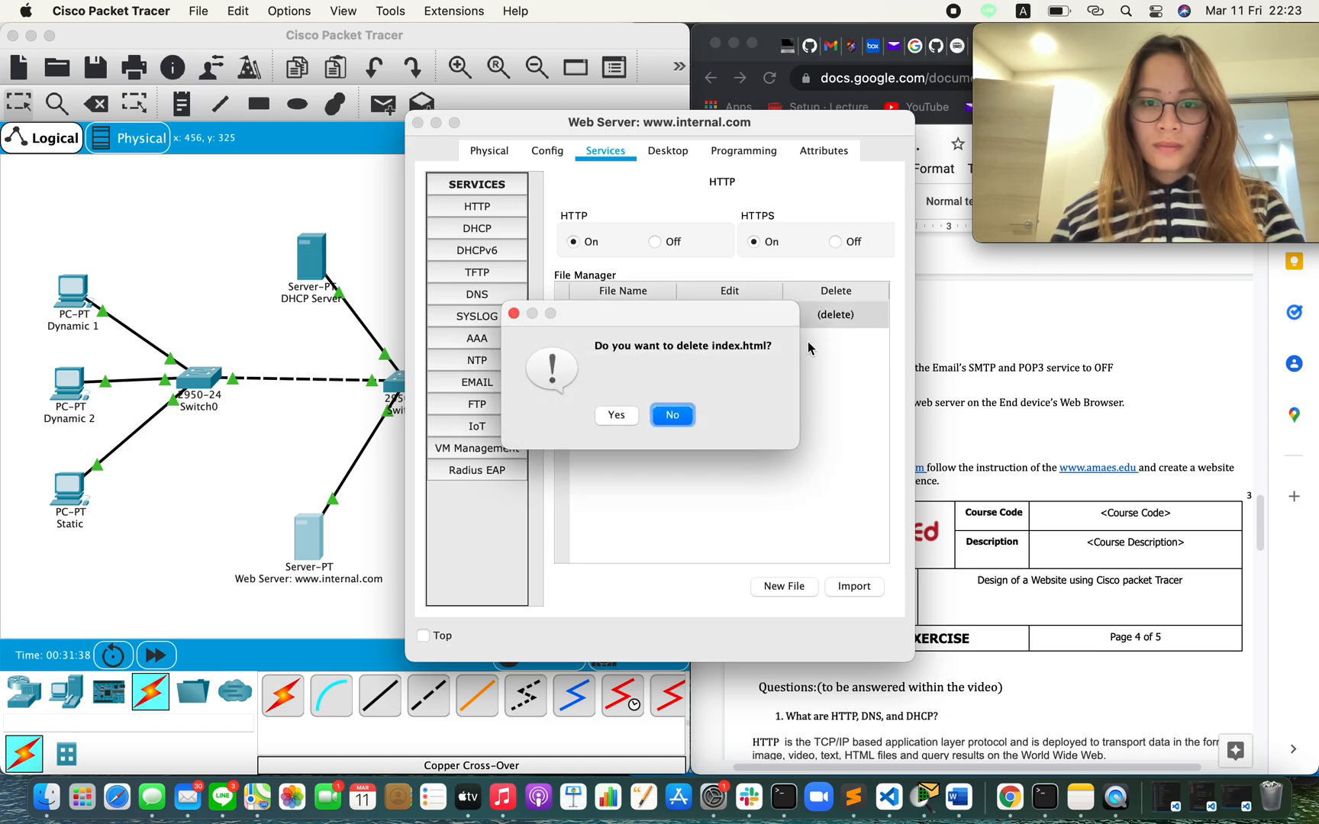
{"action": "left_click", "coordinate": [596, 419]}
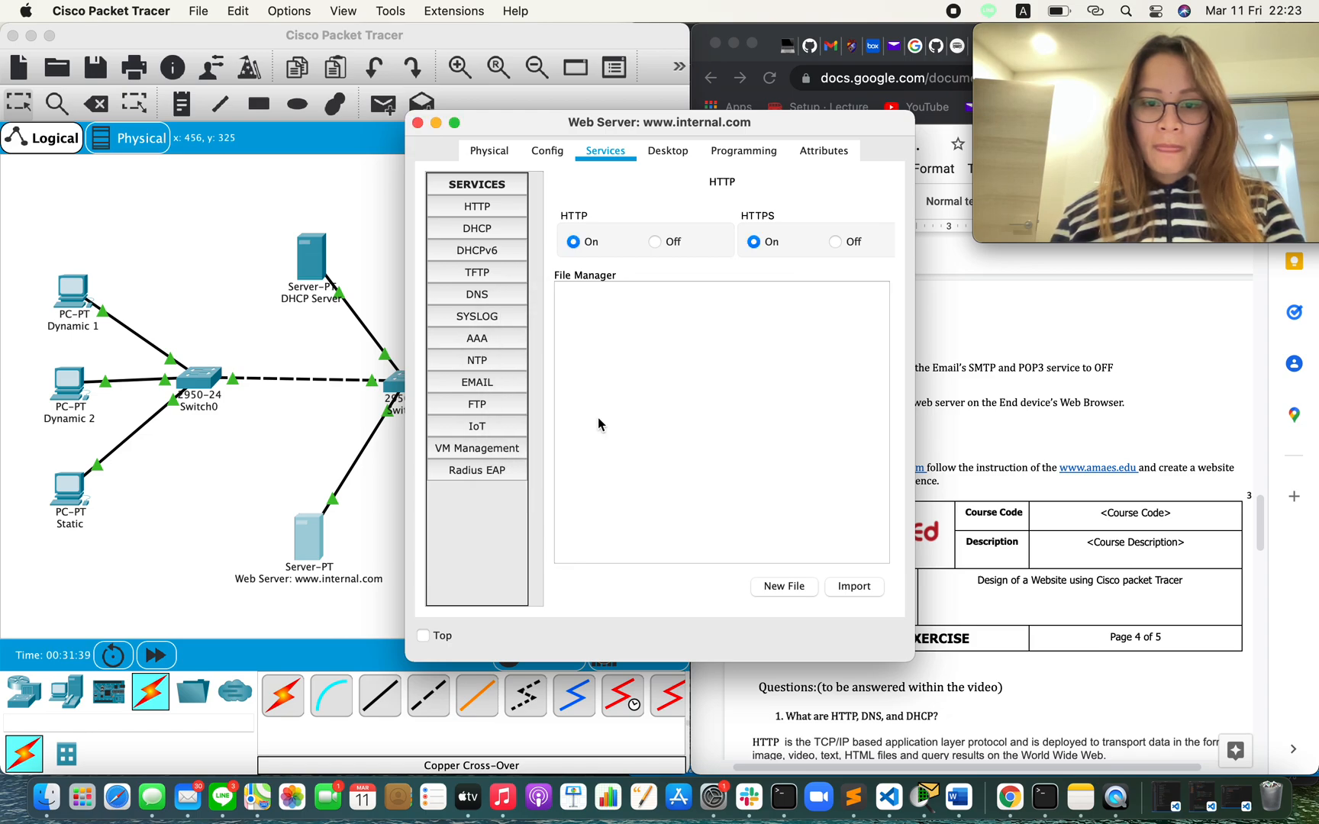
Start a file import for the HTTP service, search the Mac for the personal project folder and open its internal subfolder.
{"action": "left_click", "coordinate": [854, 585]}
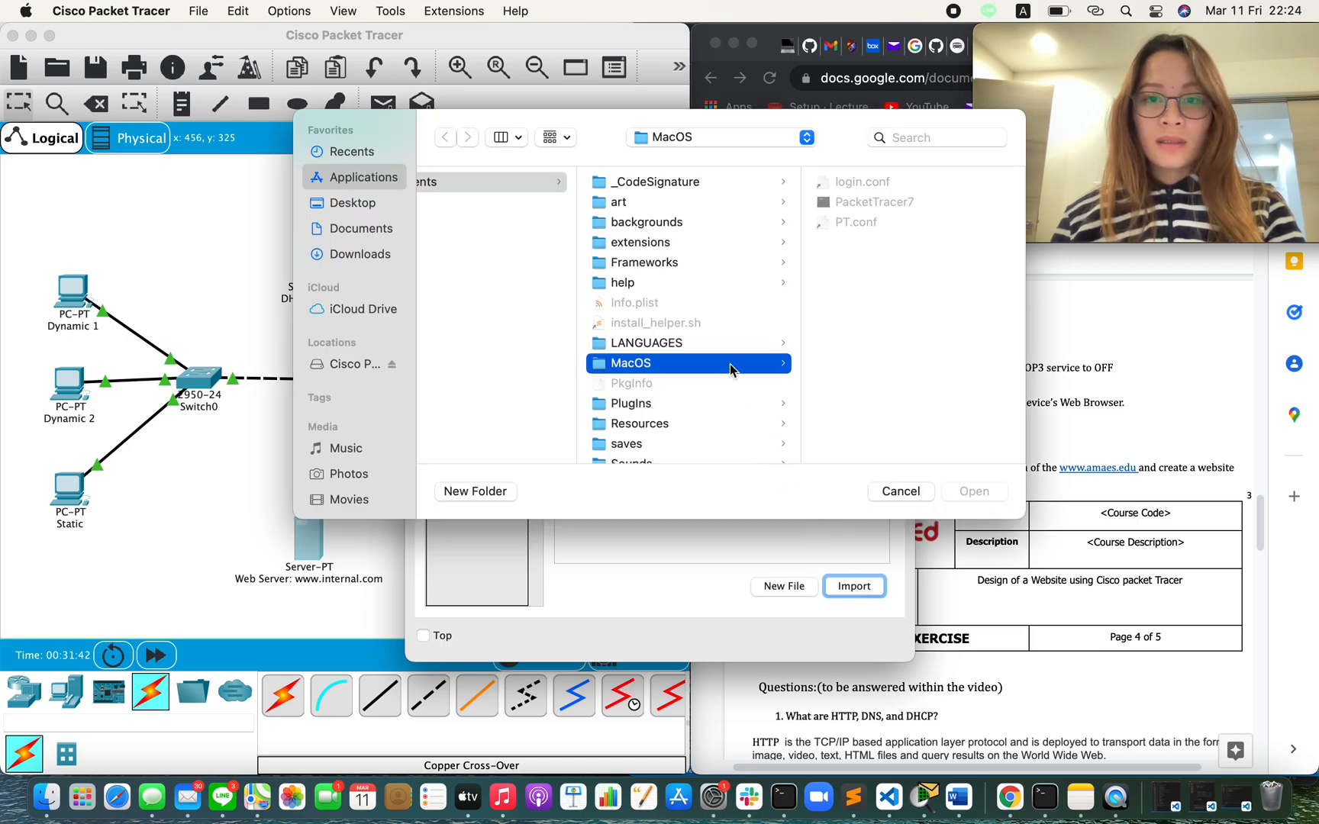
{"action": "left_click", "coordinate": [923, 137]}
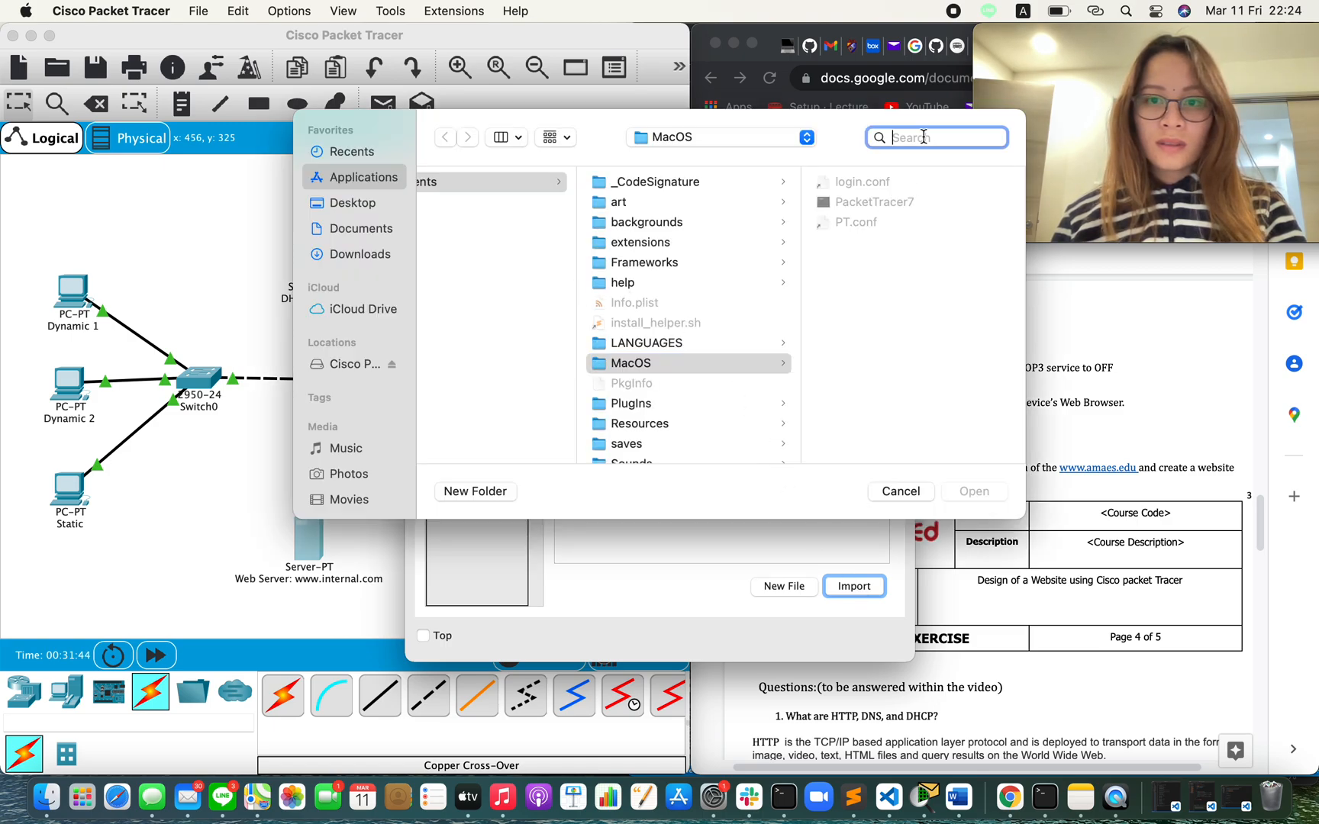
{"action": "type", "text": "Kare"}
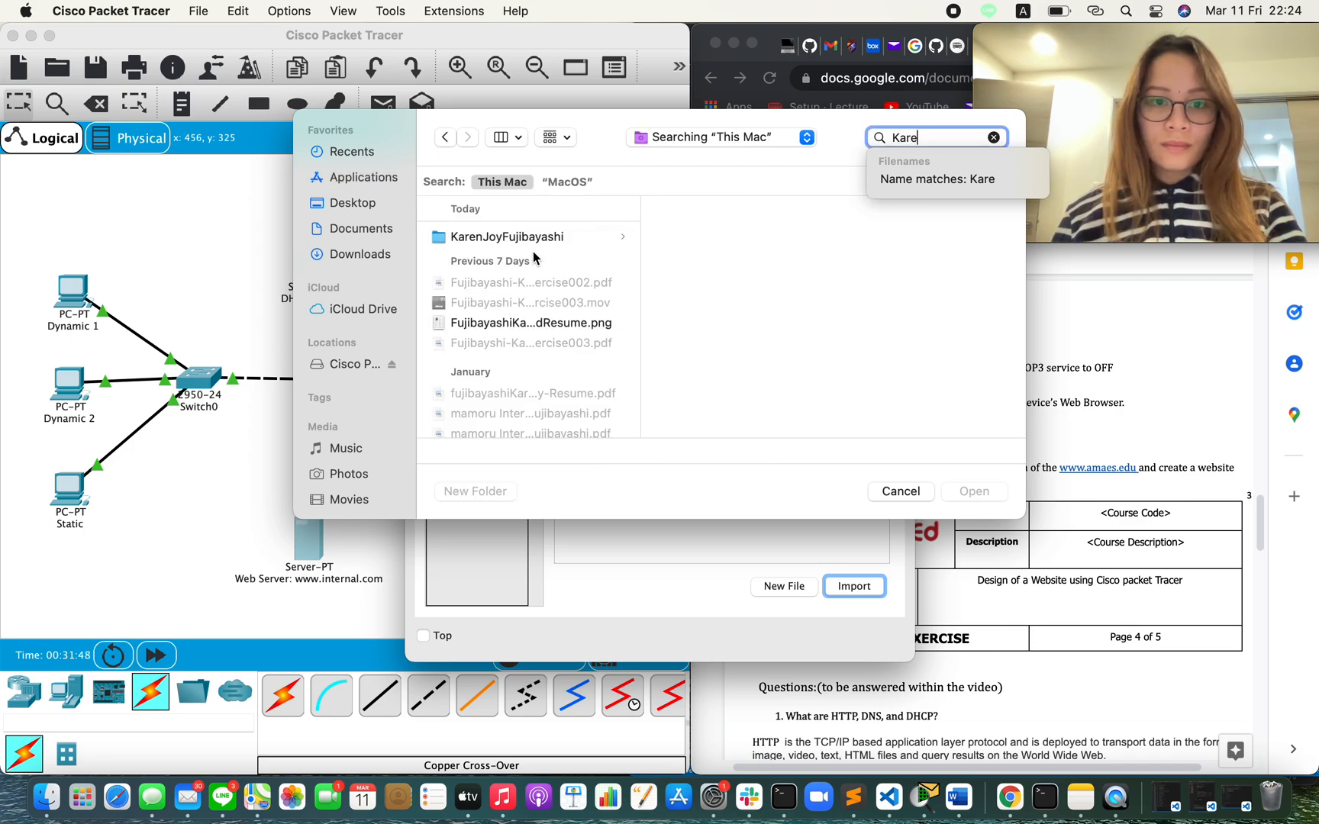
{"action": "left_click", "coordinate": [526, 243]}
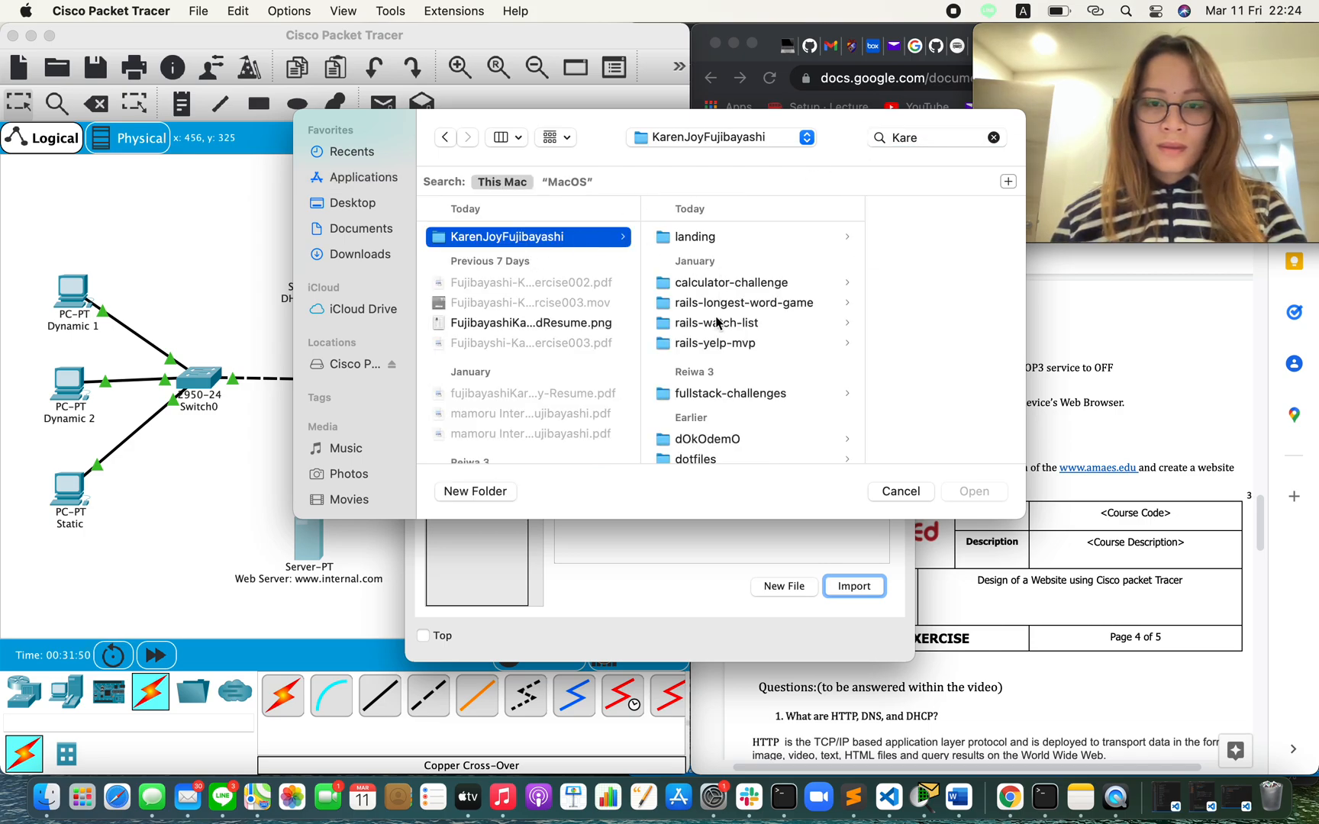
{"action": "scroll", "coordinate": [716, 322], "scroll_direction": "down", "scroll_amount": 2}
{"action": "scroll", "coordinate": [716, 323], "scroll_direction": "down", "scroll_amount": 1}
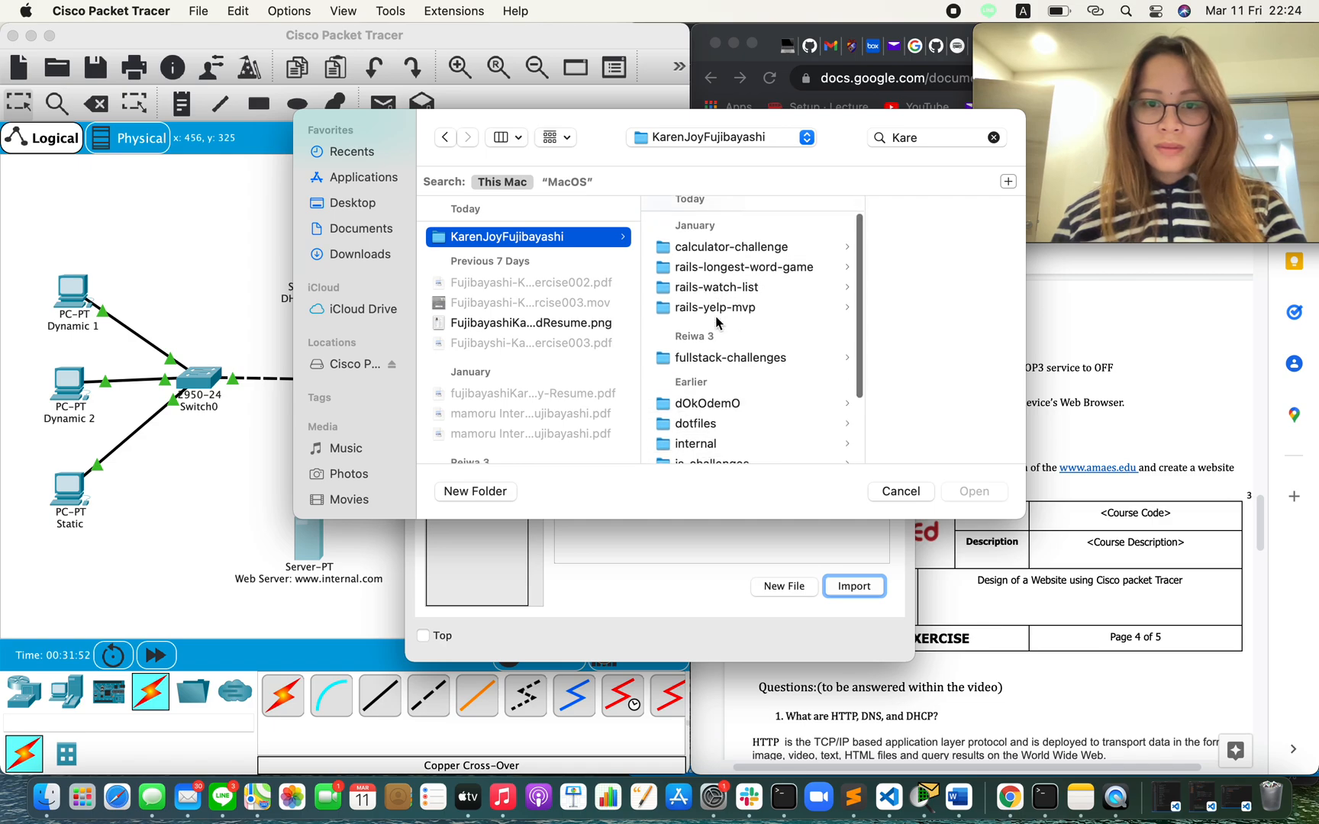
{"action": "scroll", "coordinate": [716, 322], "scroll_direction": "down", "scroll_amount": 4}
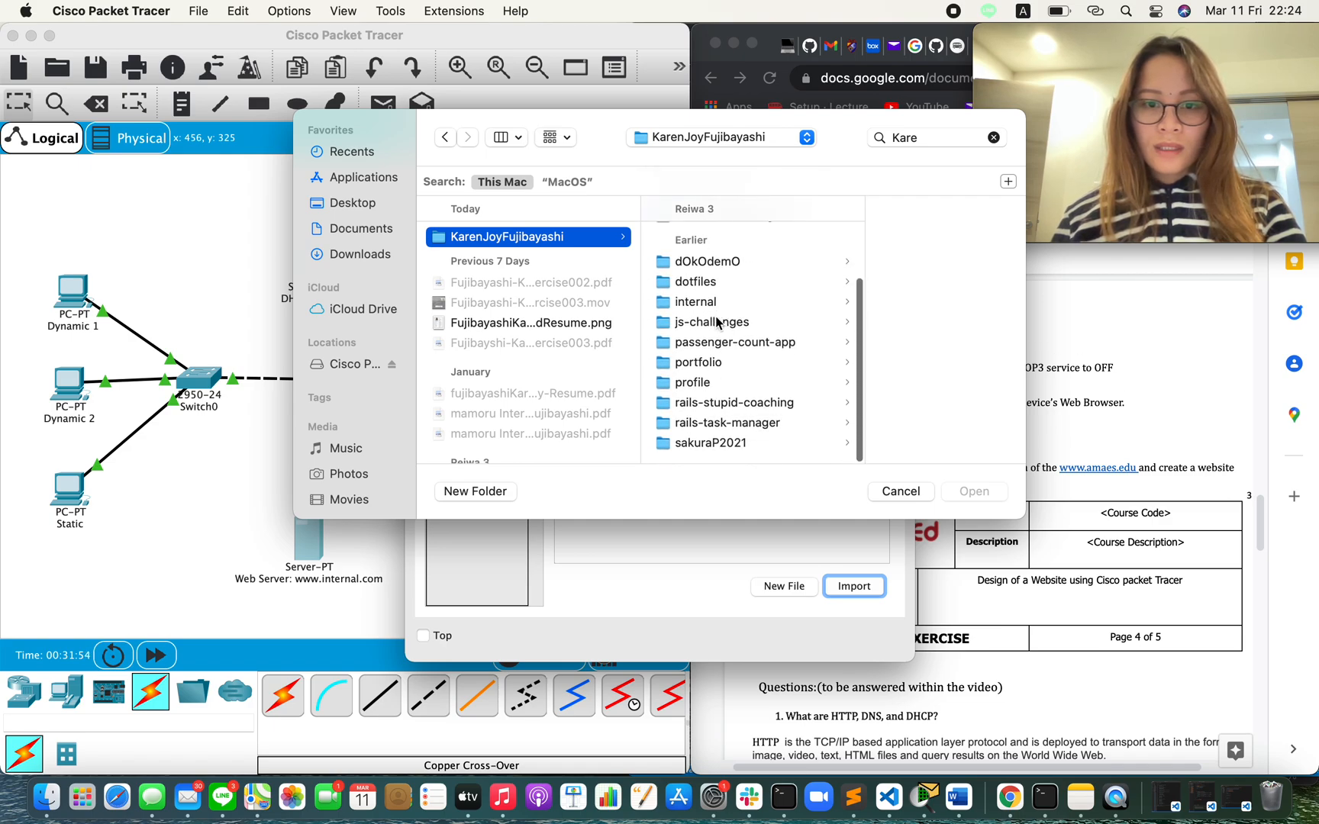
{"action": "scroll", "coordinate": [716, 322], "scroll_direction": "up", "scroll_amount": 5}
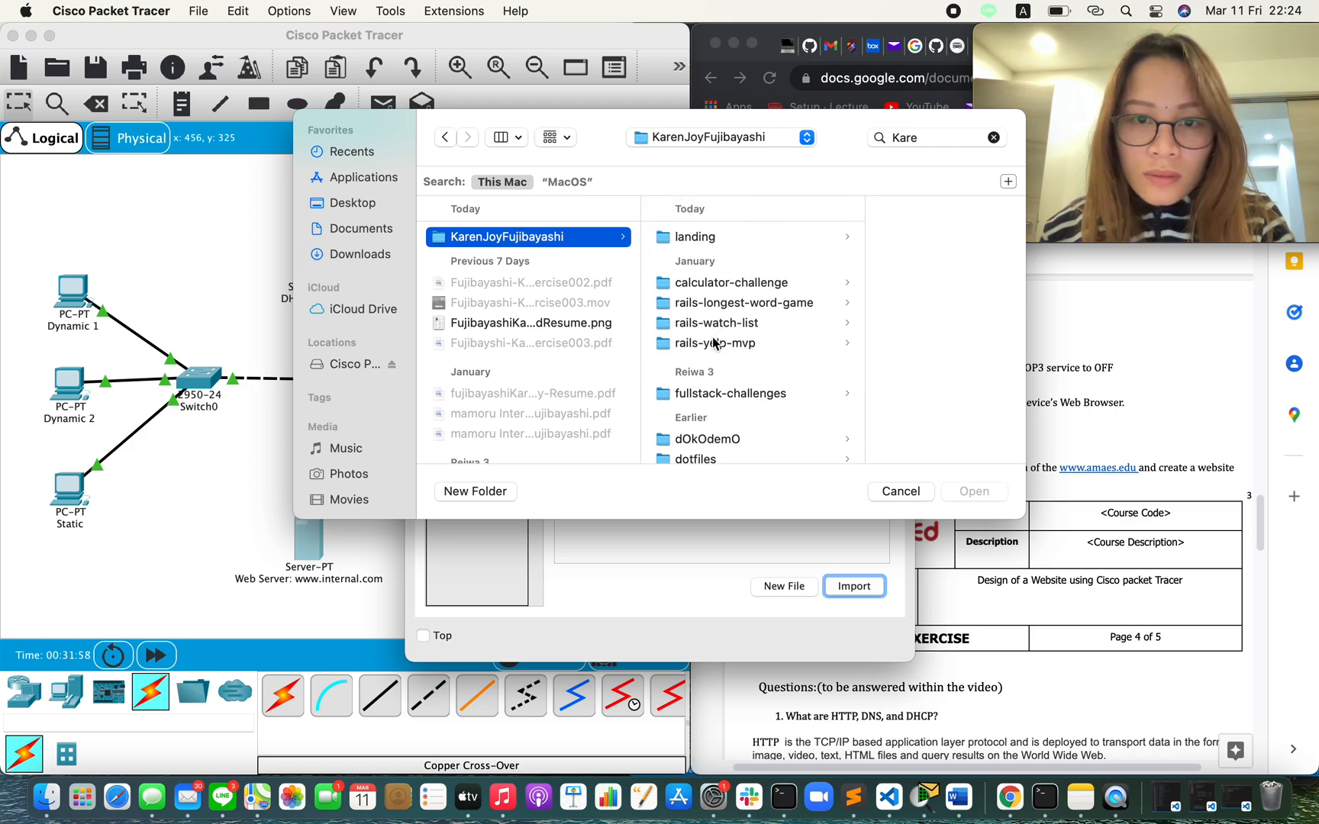
{"action": "scroll", "coordinate": [714, 341], "scroll_direction": "down", "scroll_amount": 3}
{"action": "scroll", "coordinate": [713, 341], "scroll_direction": "down", "scroll_amount": 2}
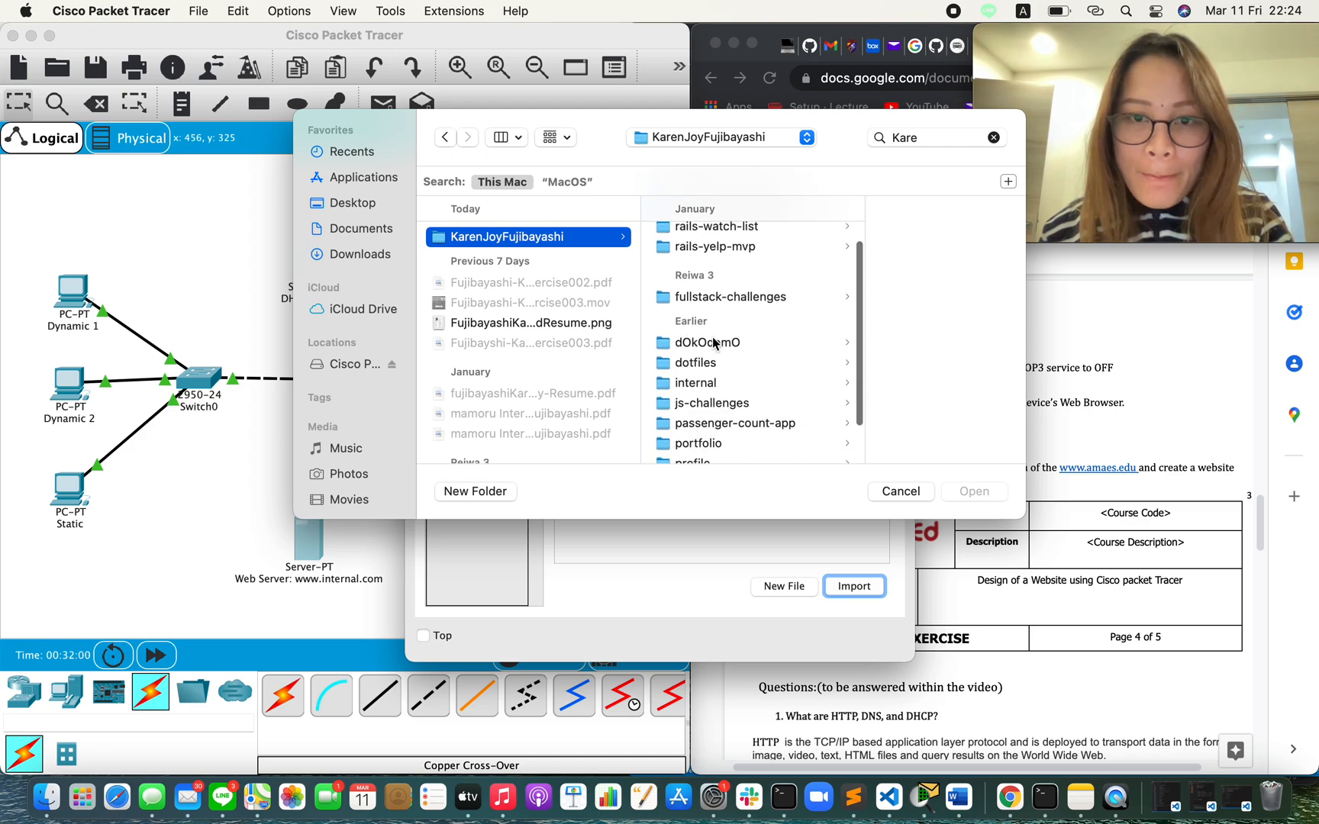
{"action": "scroll", "coordinate": [713, 342], "scroll_direction": "down", "scroll_amount": 1}
{"action": "left_click", "coordinate": [710, 336]}
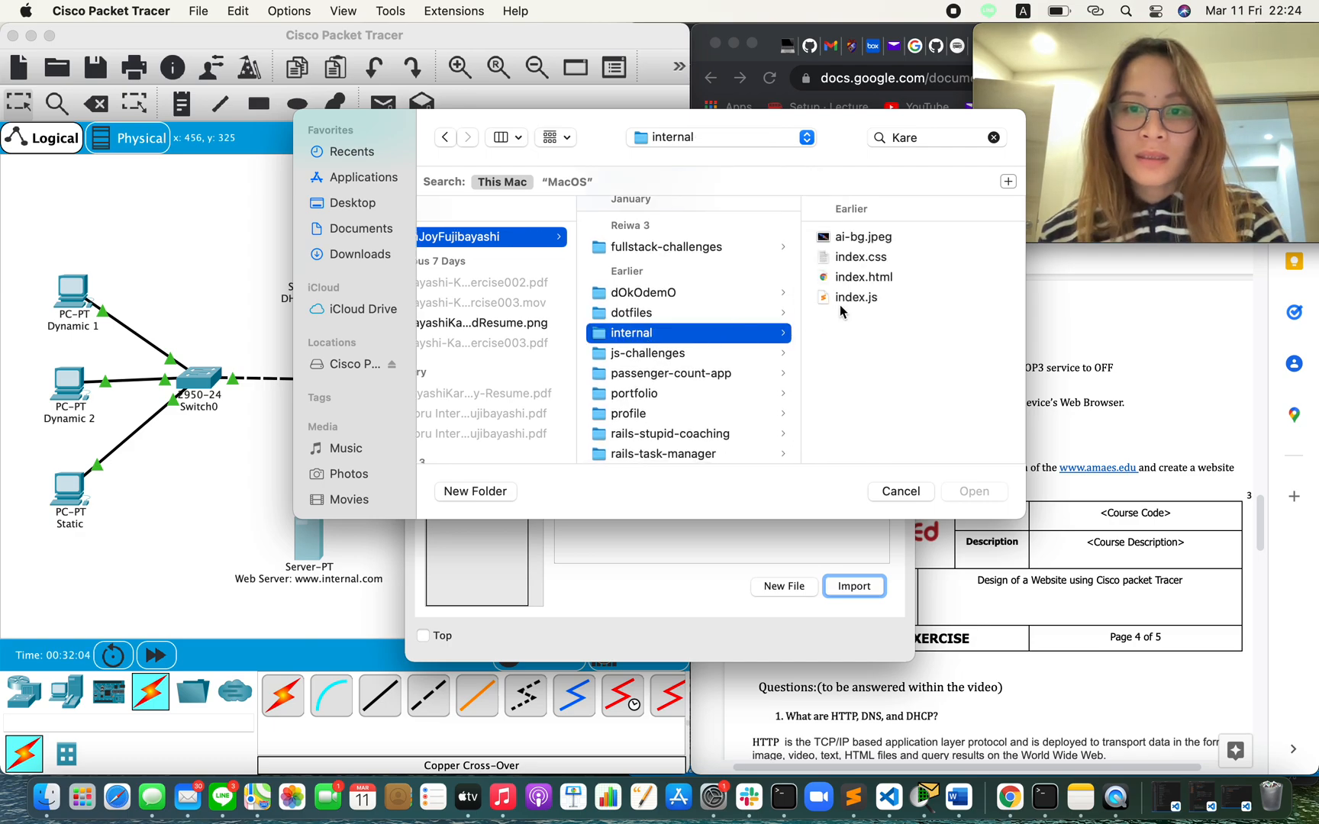
Import index.js from the internal folder into the HTTP service, accepting the overwrite.
{"action": "left_click", "coordinate": [859, 298]}
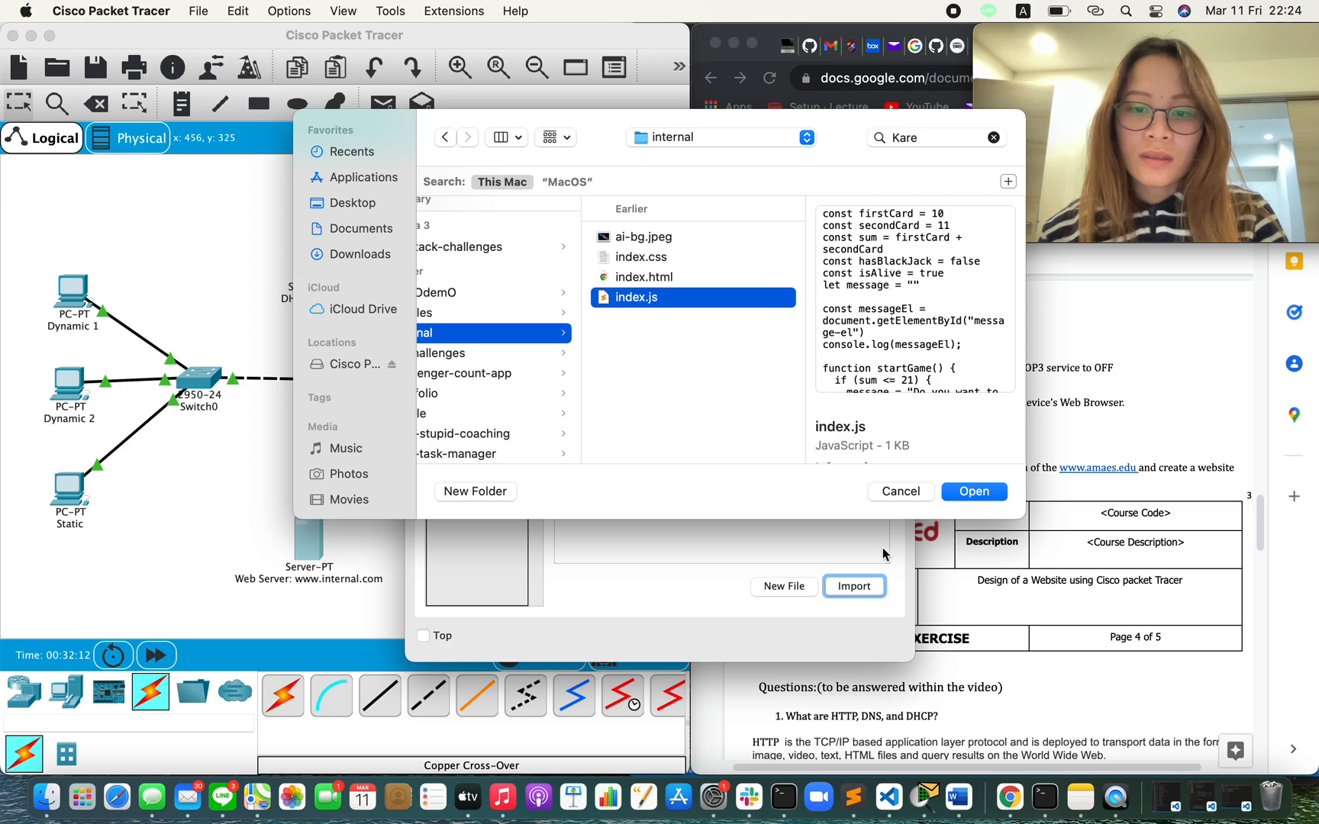
{"action": "left_click", "coordinate": [945, 497]}
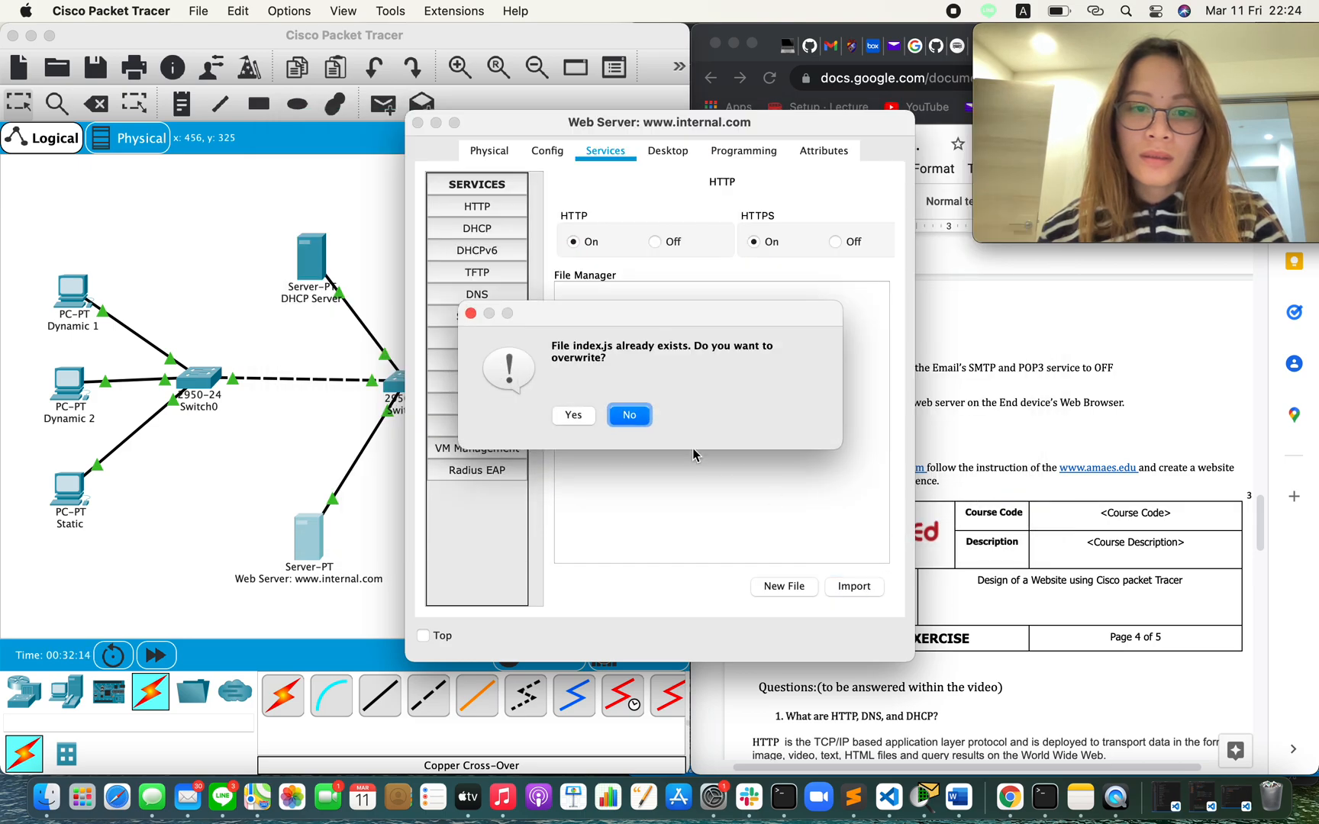
{"action": "left_click", "coordinate": [586, 416]}
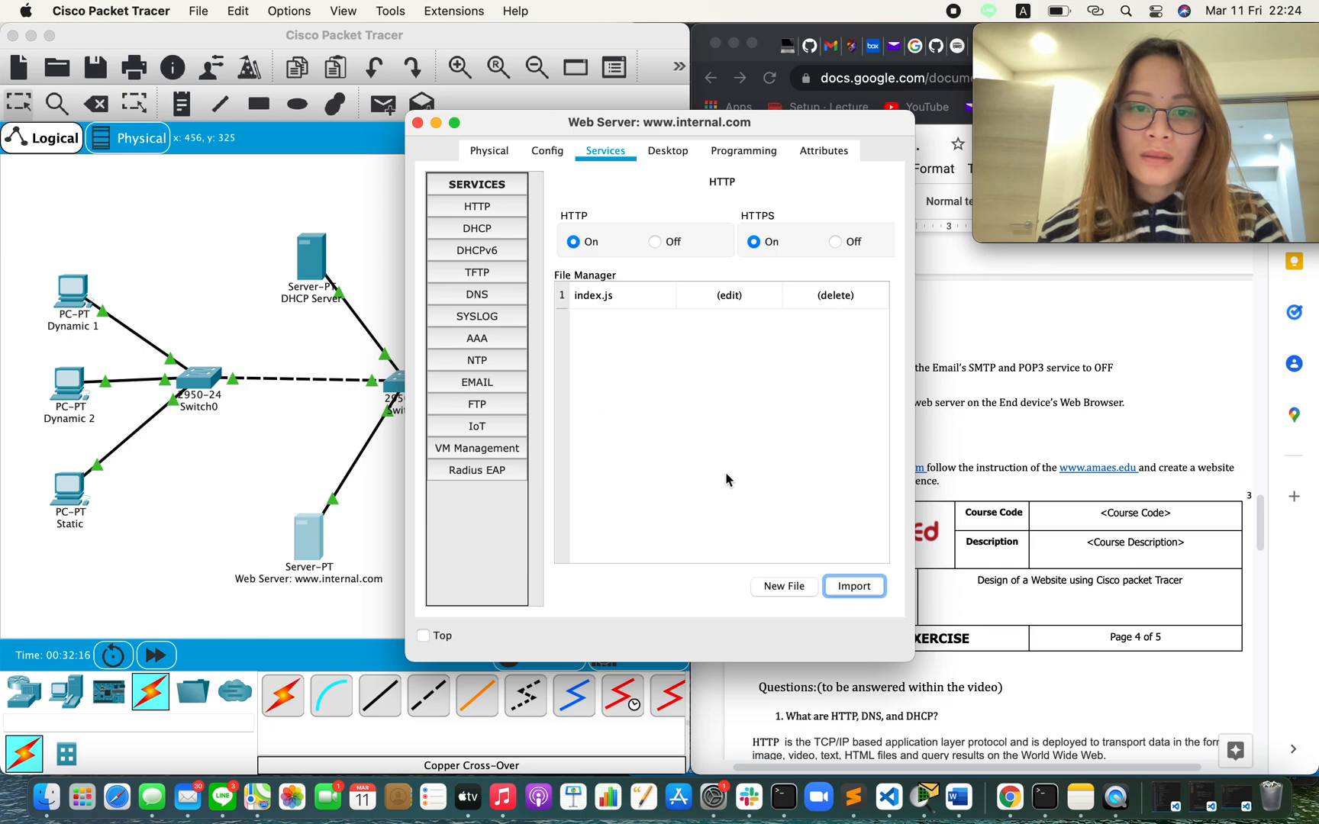
Import index.html from the internal folder into the HTTP service, accepting the overwrite.
{"action": "left_click", "coordinate": [854, 586]}
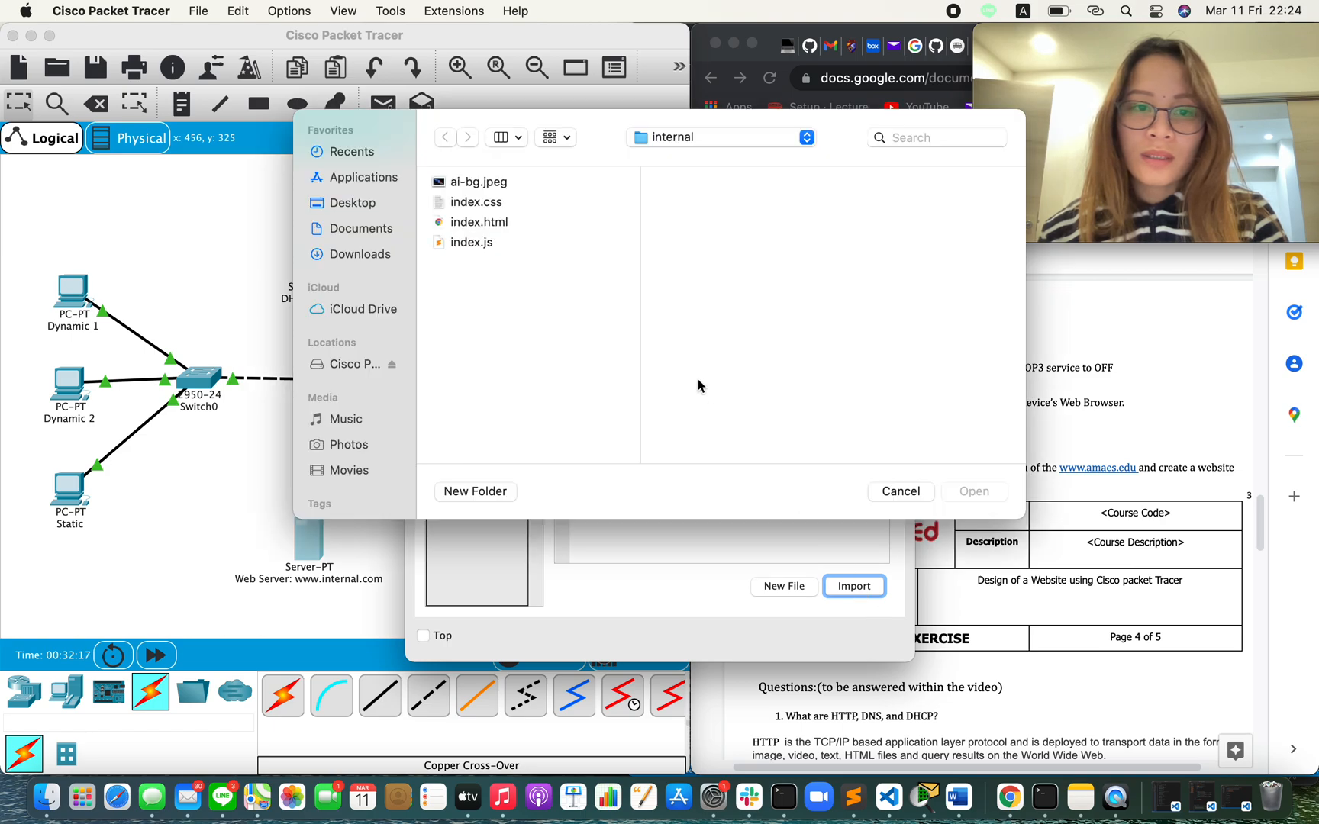
{"action": "left_click", "coordinate": [477, 224]}
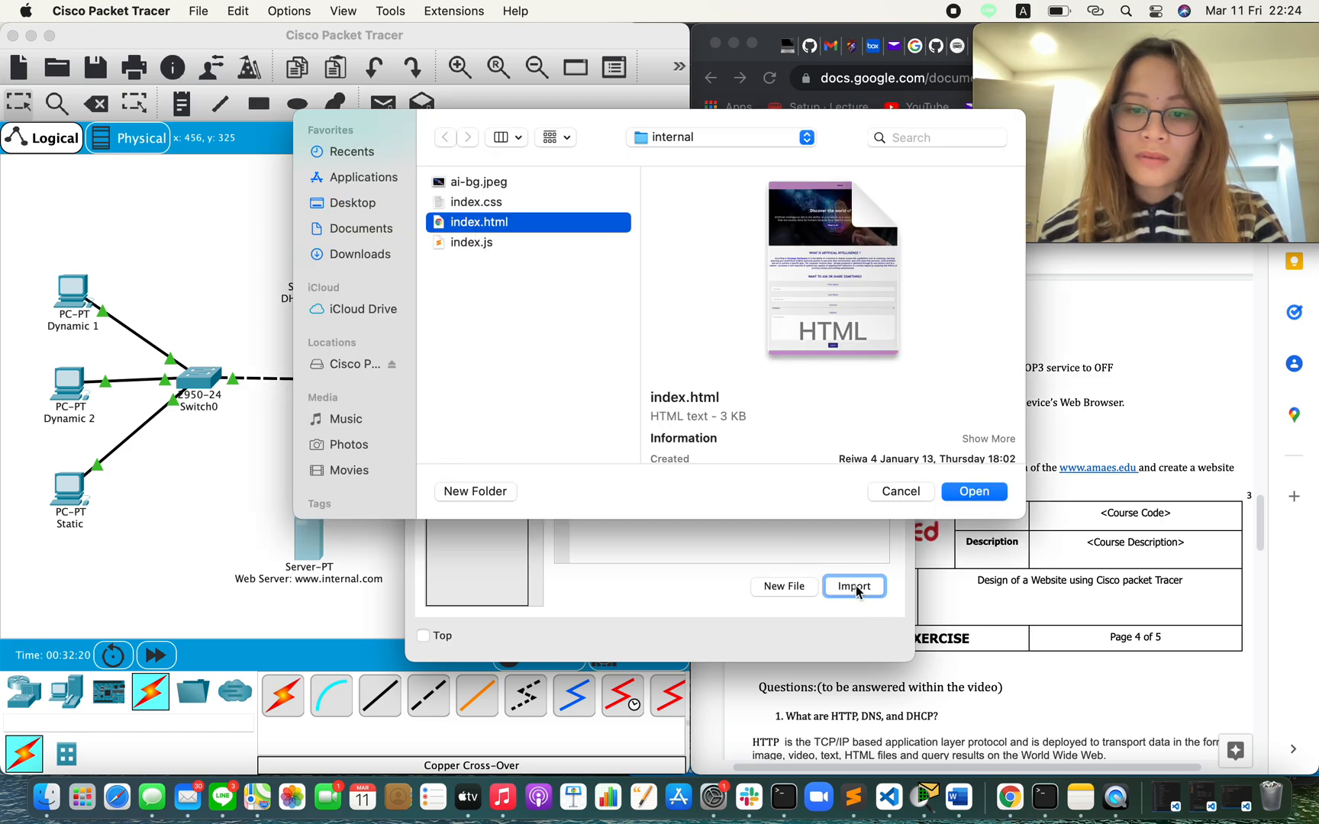
{"action": "left_click", "coordinate": [976, 491]}
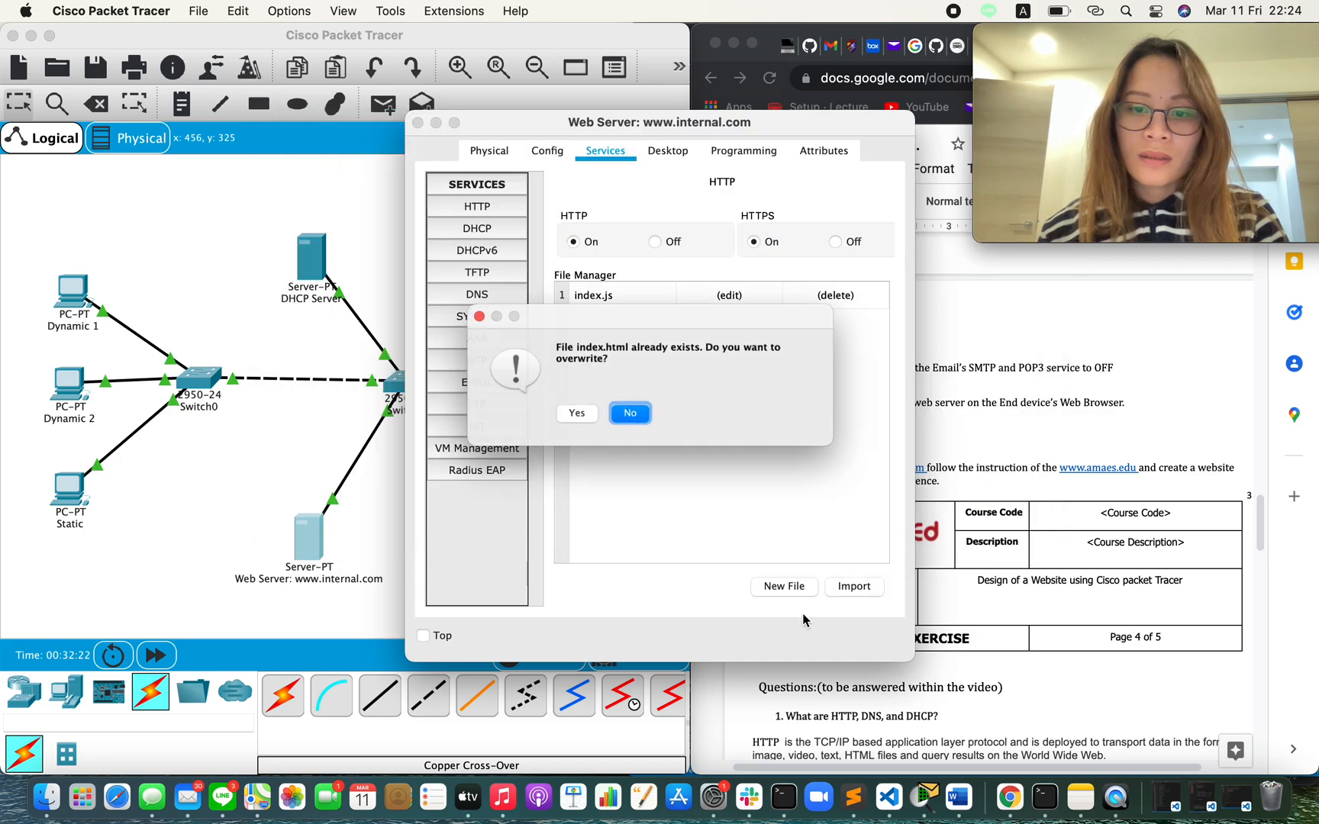
{"action": "left_click", "coordinate": [574, 419]}
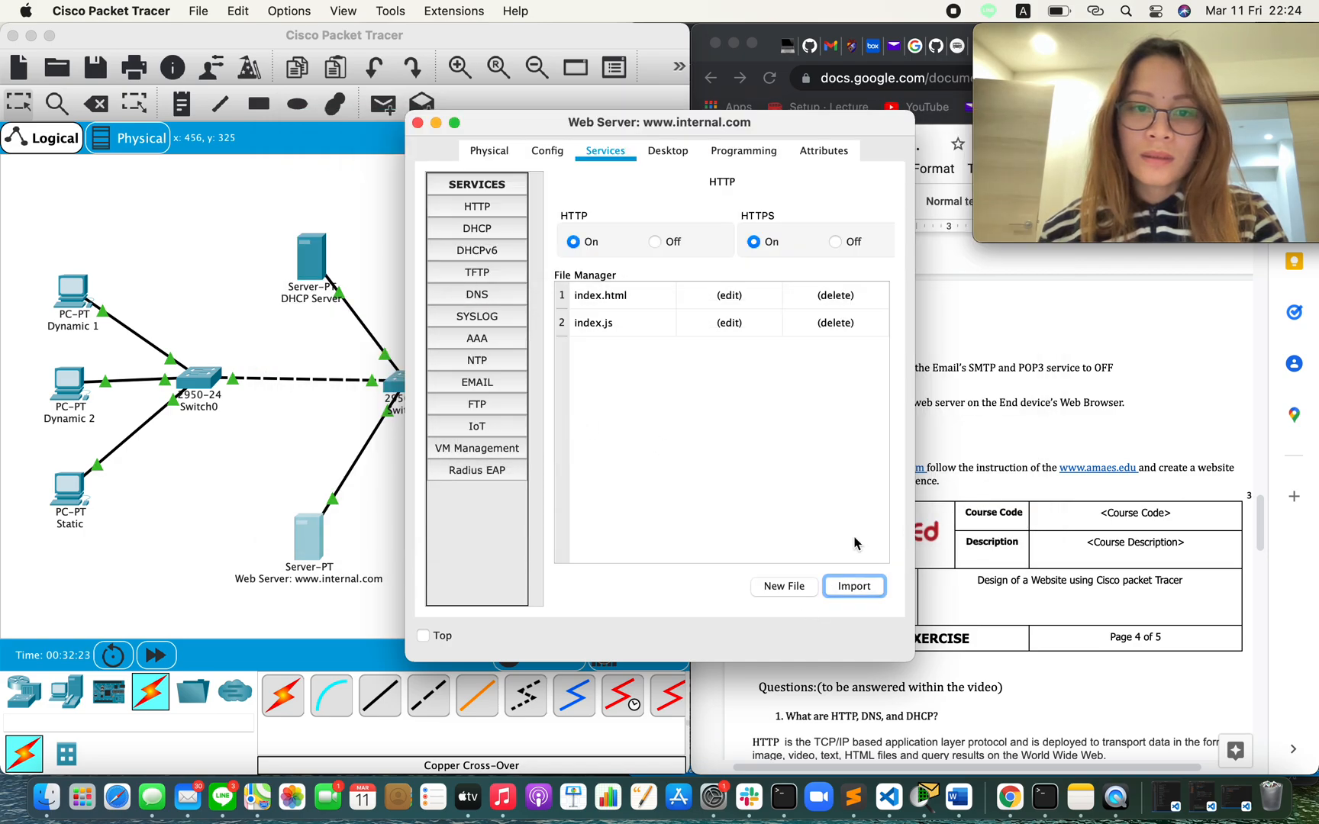
Import the index.css style sheet from the internal folder into the HTTP service, accepting the overwrite.
{"action": "left_click", "coordinate": [871, 592]}
{"action": "left_click", "coordinate": [483, 205]}
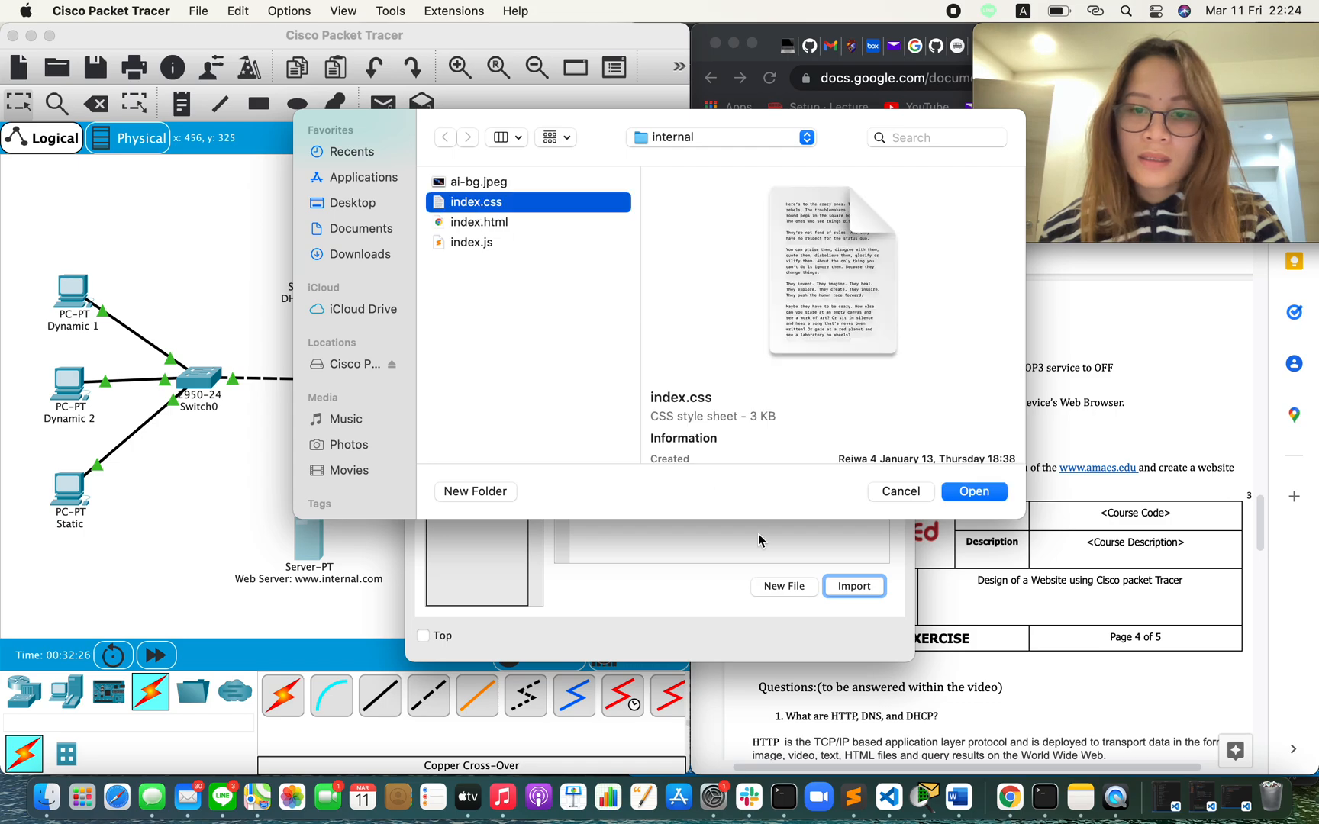
{"action": "left_click", "coordinate": [975, 493]}
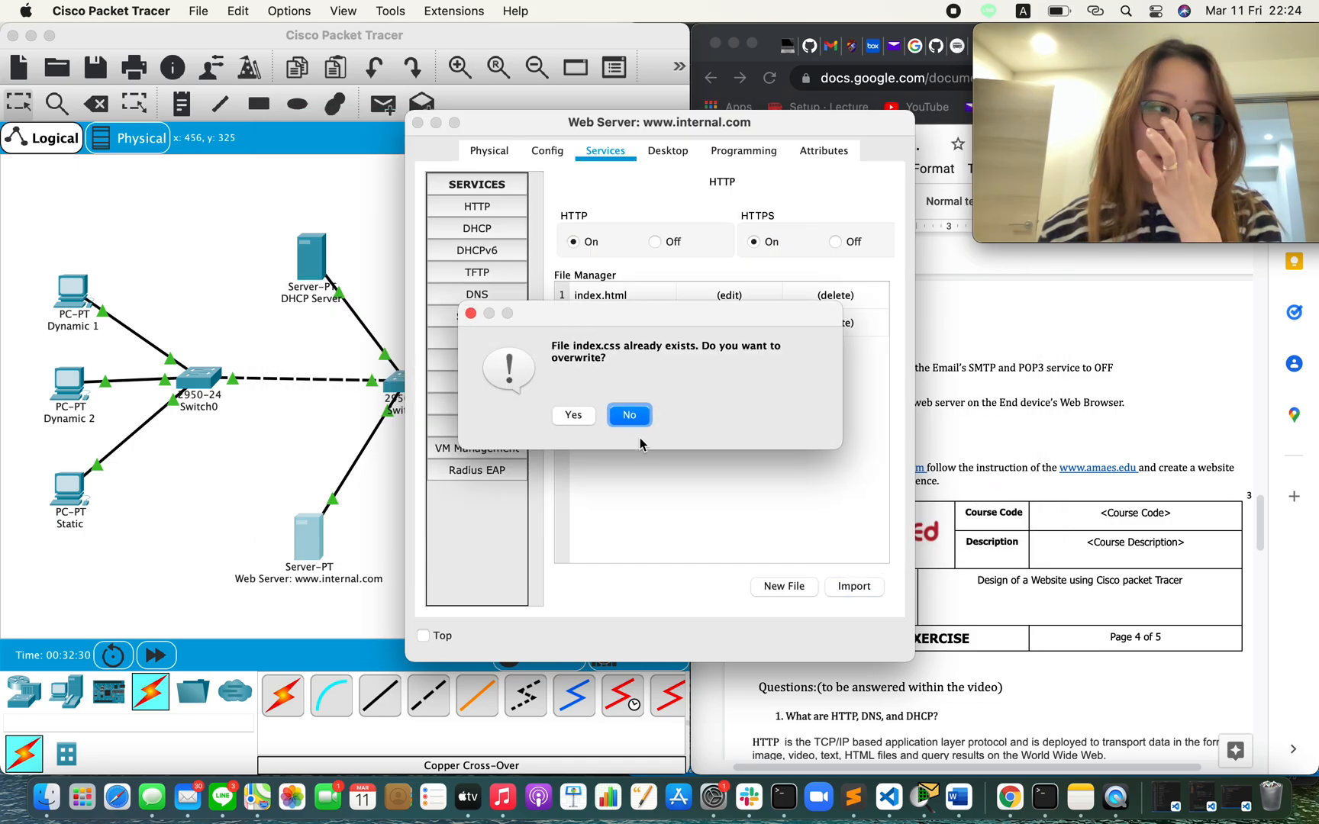
{"action": "left_click", "coordinate": [576, 416]}
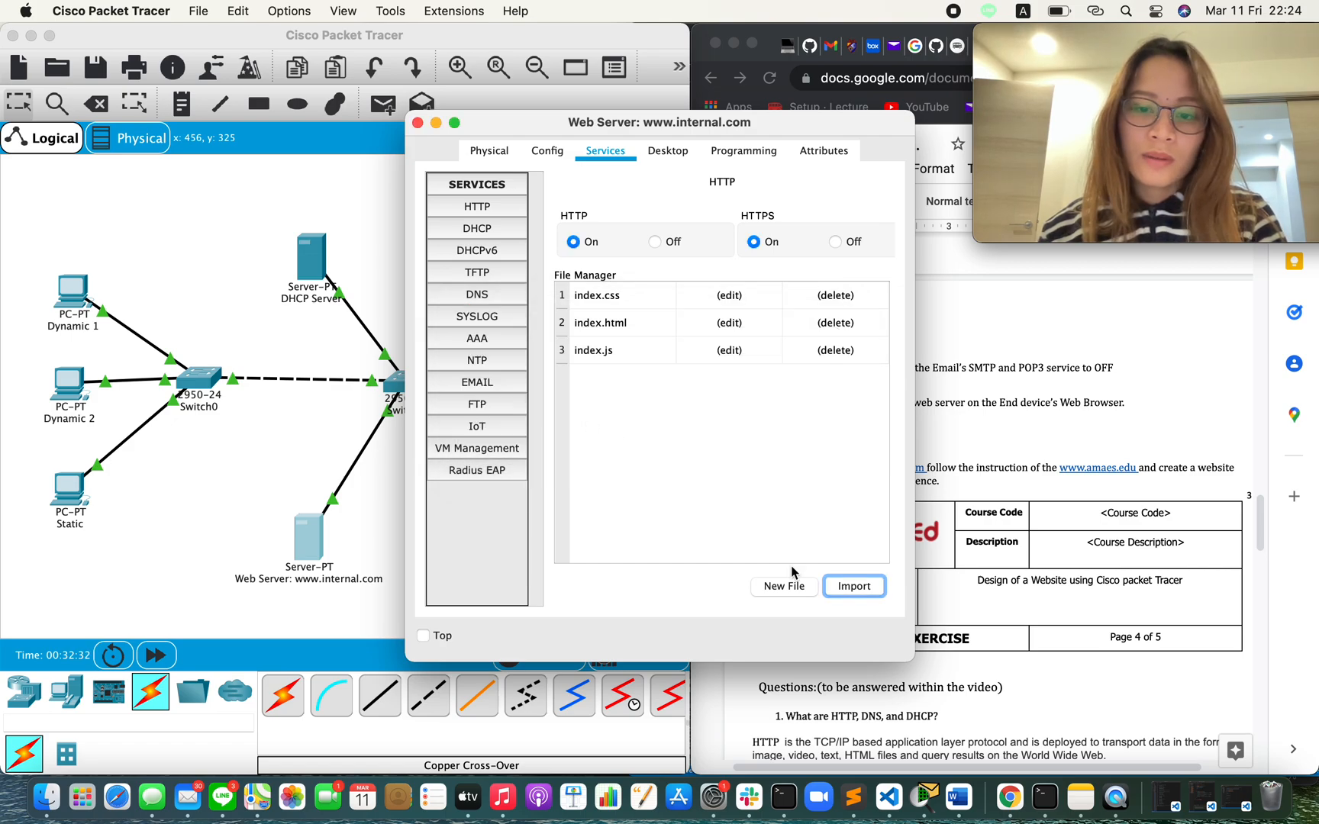
Import the ai-bg.jpeg image from the internal folder into the HTTP service, accepting the overwrite.
{"action": "left_click", "coordinate": [857, 590]}
{"action": "left_click", "coordinate": [467, 186]}
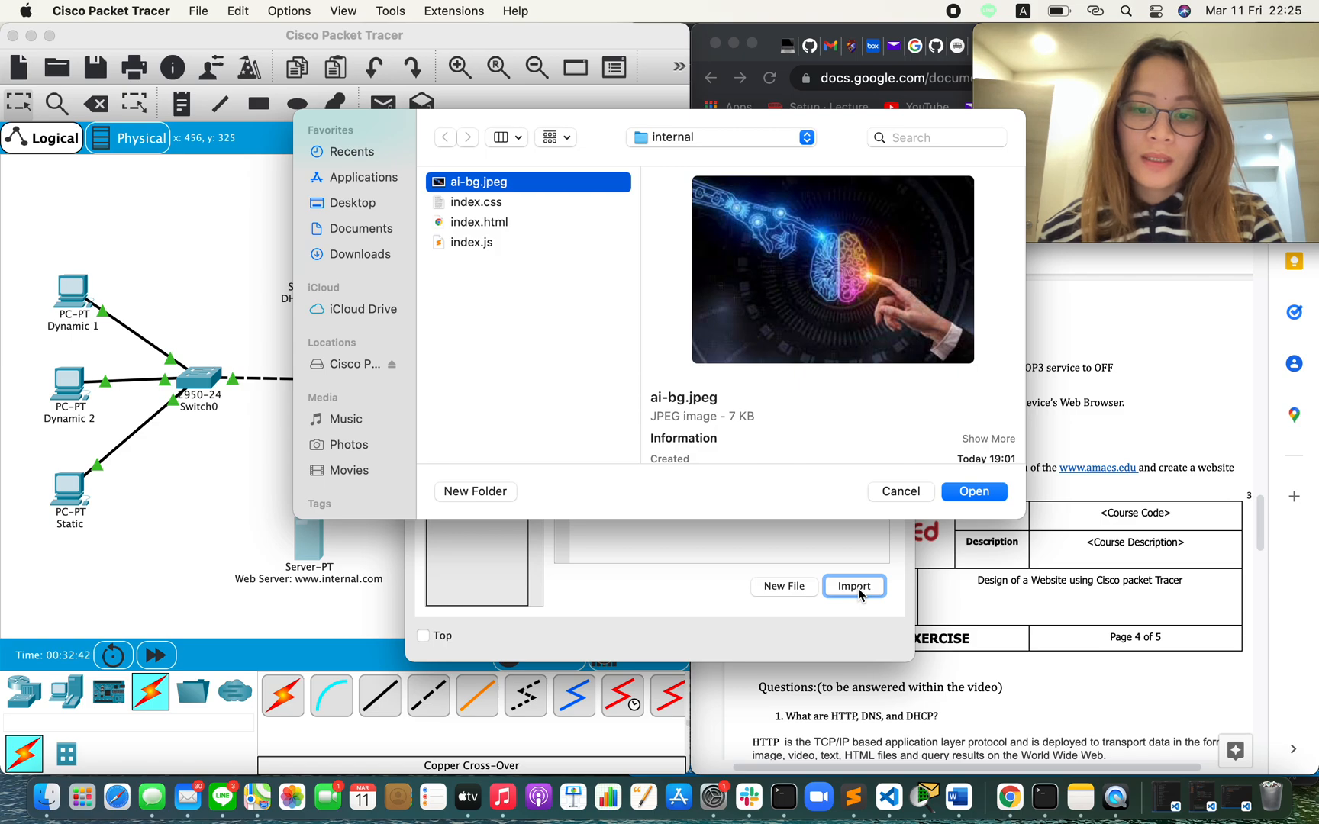
{"action": "left_click", "coordinate": [974, 492]}
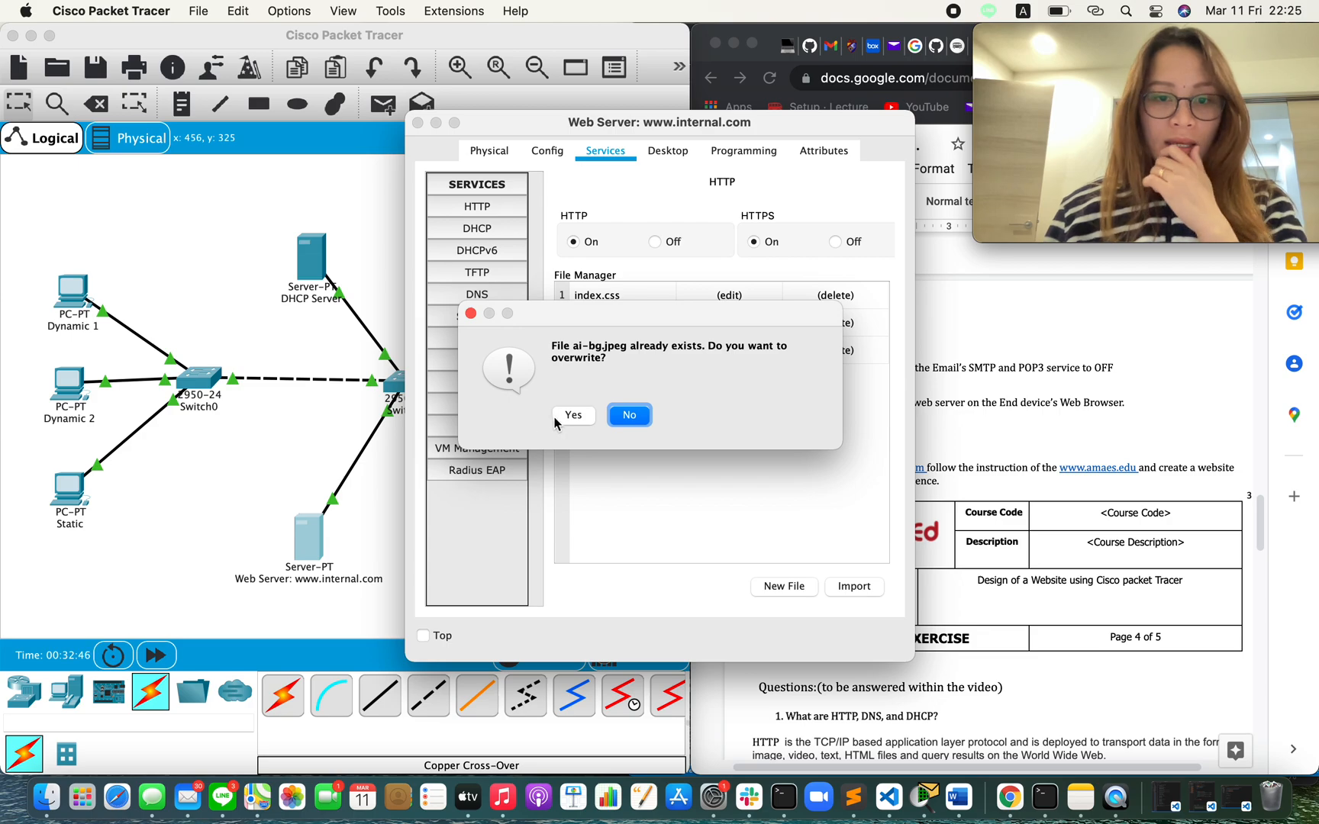
{"action": "left_click", "coordinate": [571, 417]}
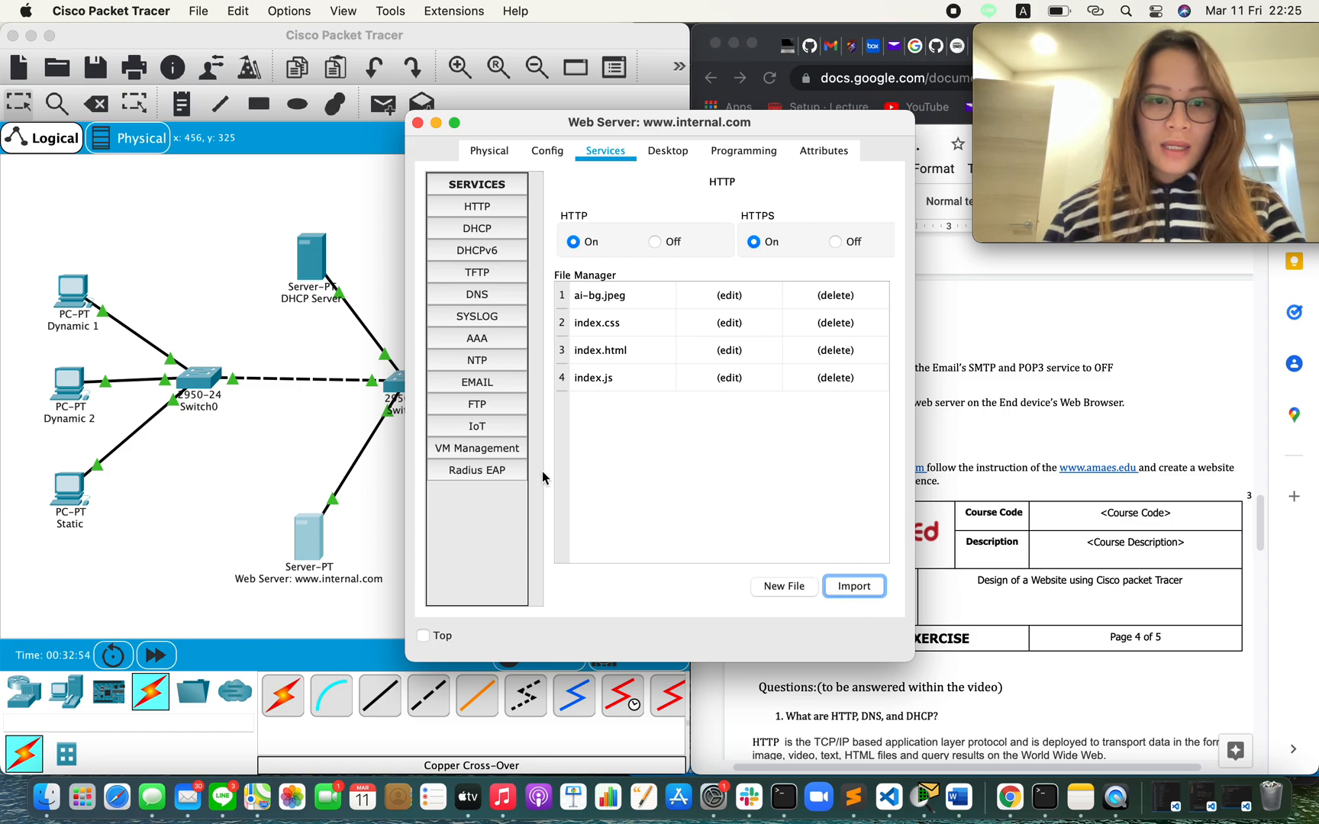
Move the server window aside and reread the Configure the Web Server instructions in the lab document.
{"action": "left_click_drag", "start_coordinate": [807, 126], "coordinate": [663, 125]}
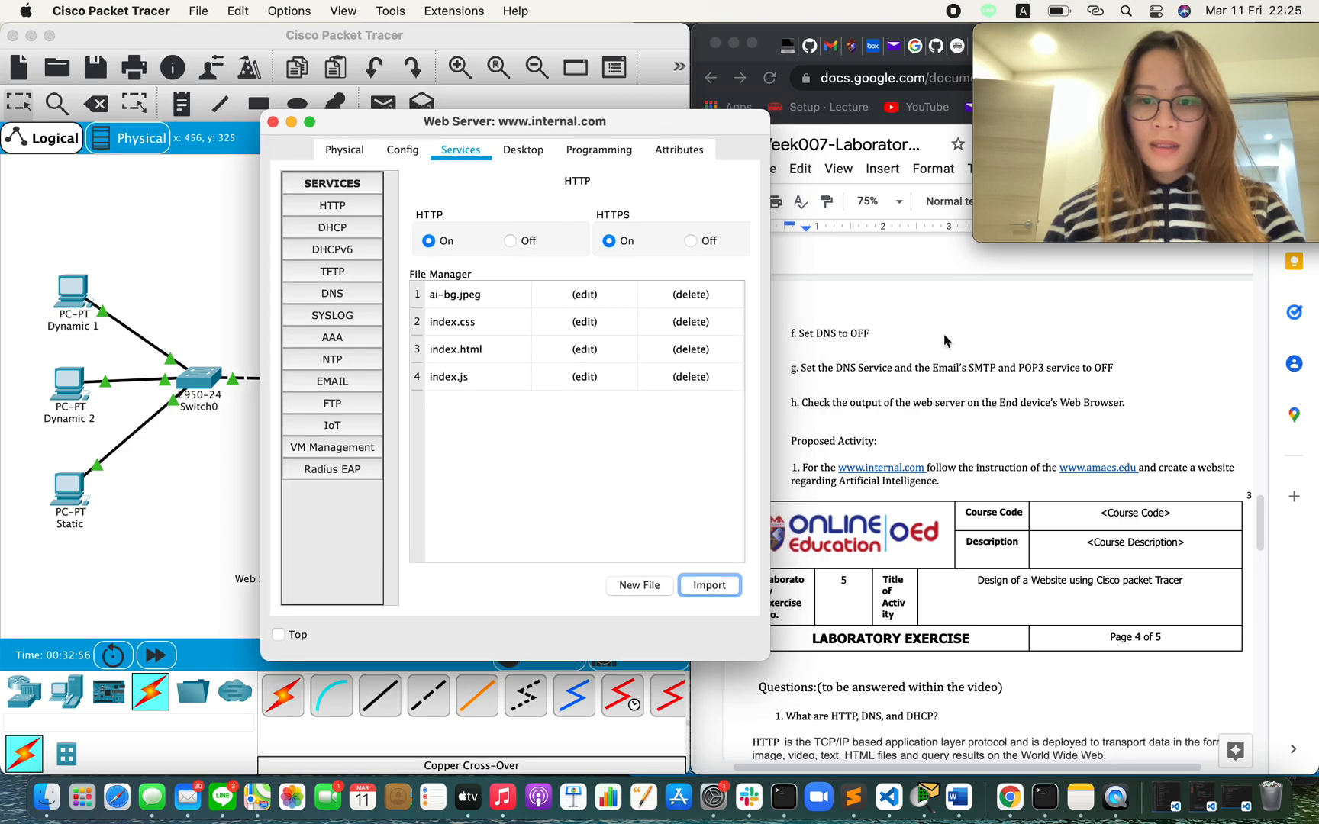
{"action": "scroll", "coordinate": [1037, 475], "scroll_direction": "up", "scroll_amount": 5}
{"action": "scroll", "coordinate": [1038, 474], "scroll_direction": "up", "scroll_amount": 3}
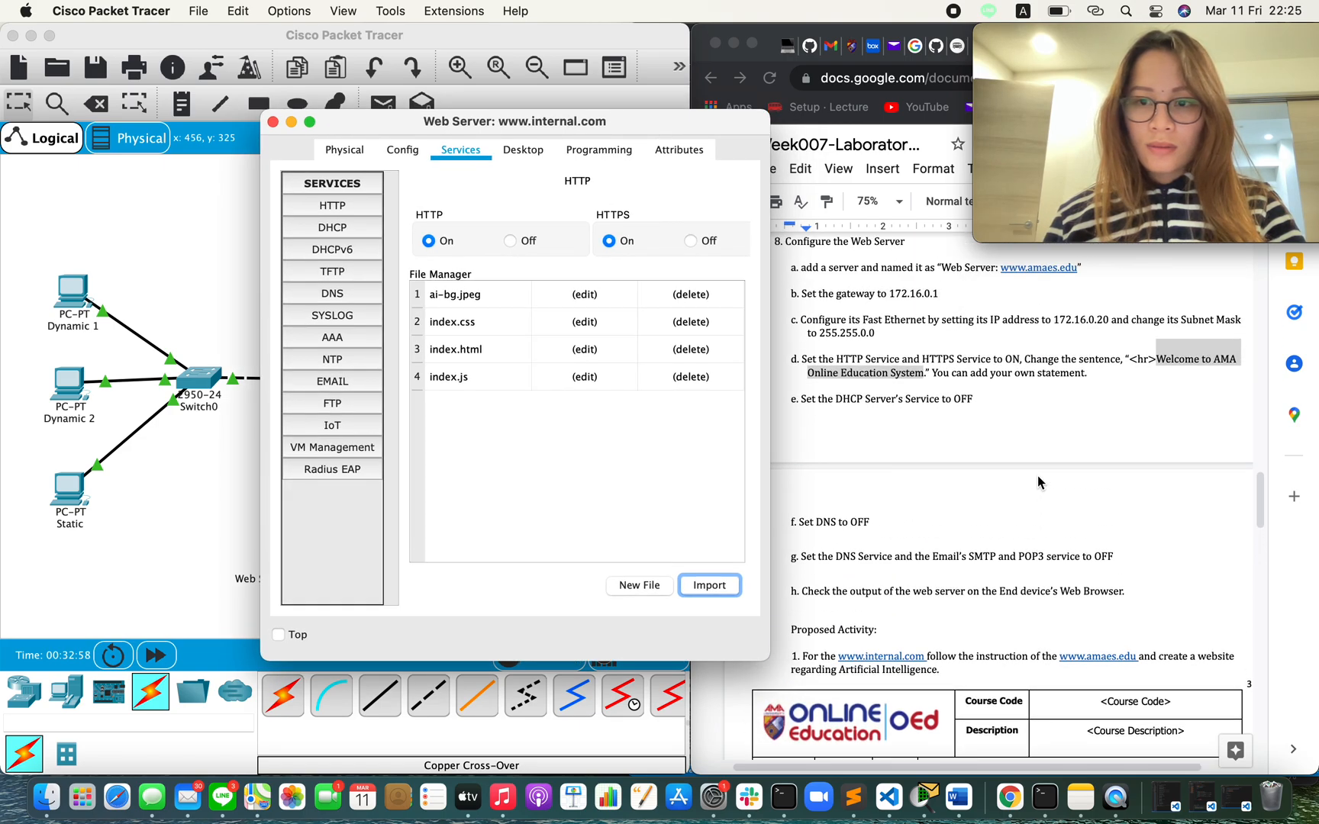
{"action": "left_click", "coordinate": [1082, 410]}
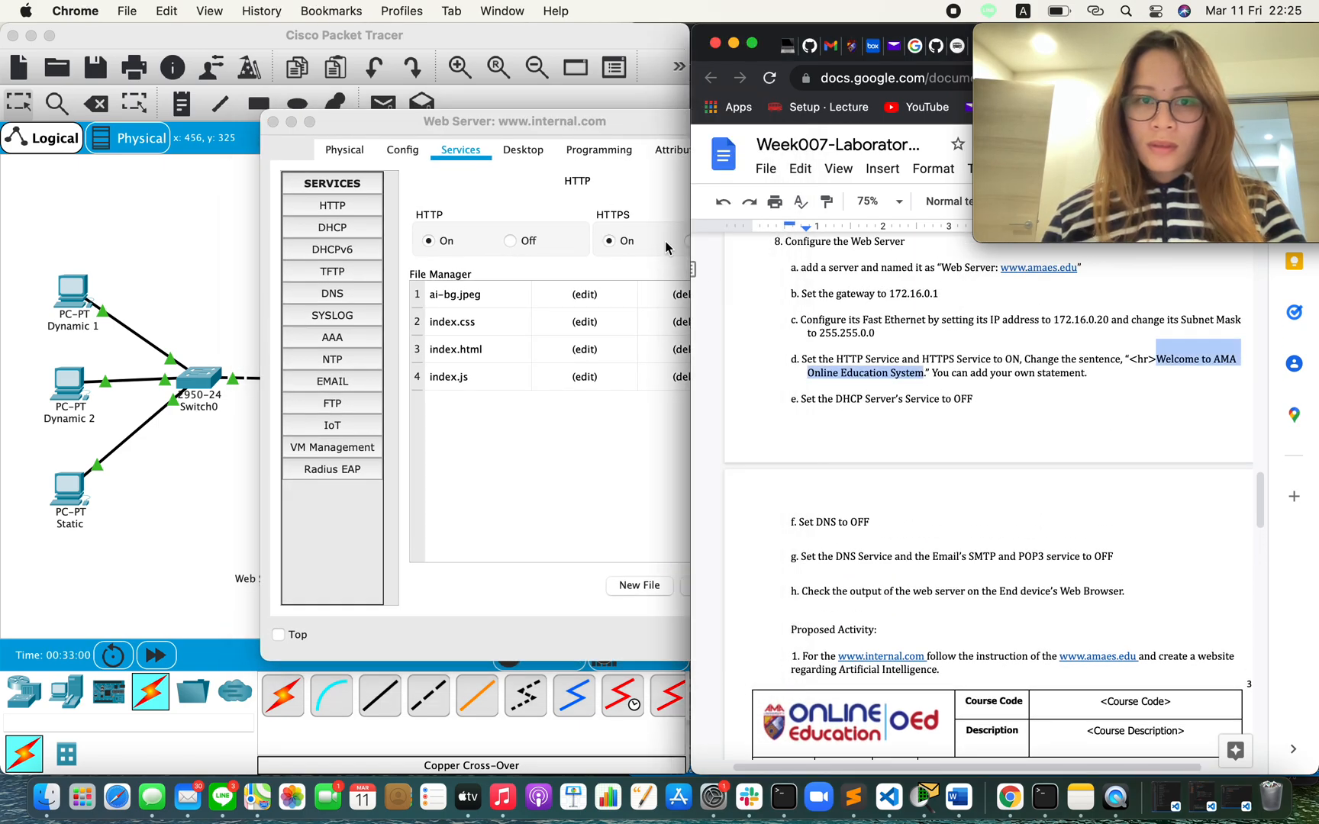
{"action": "left_click", "coordinate": [597, 121]}
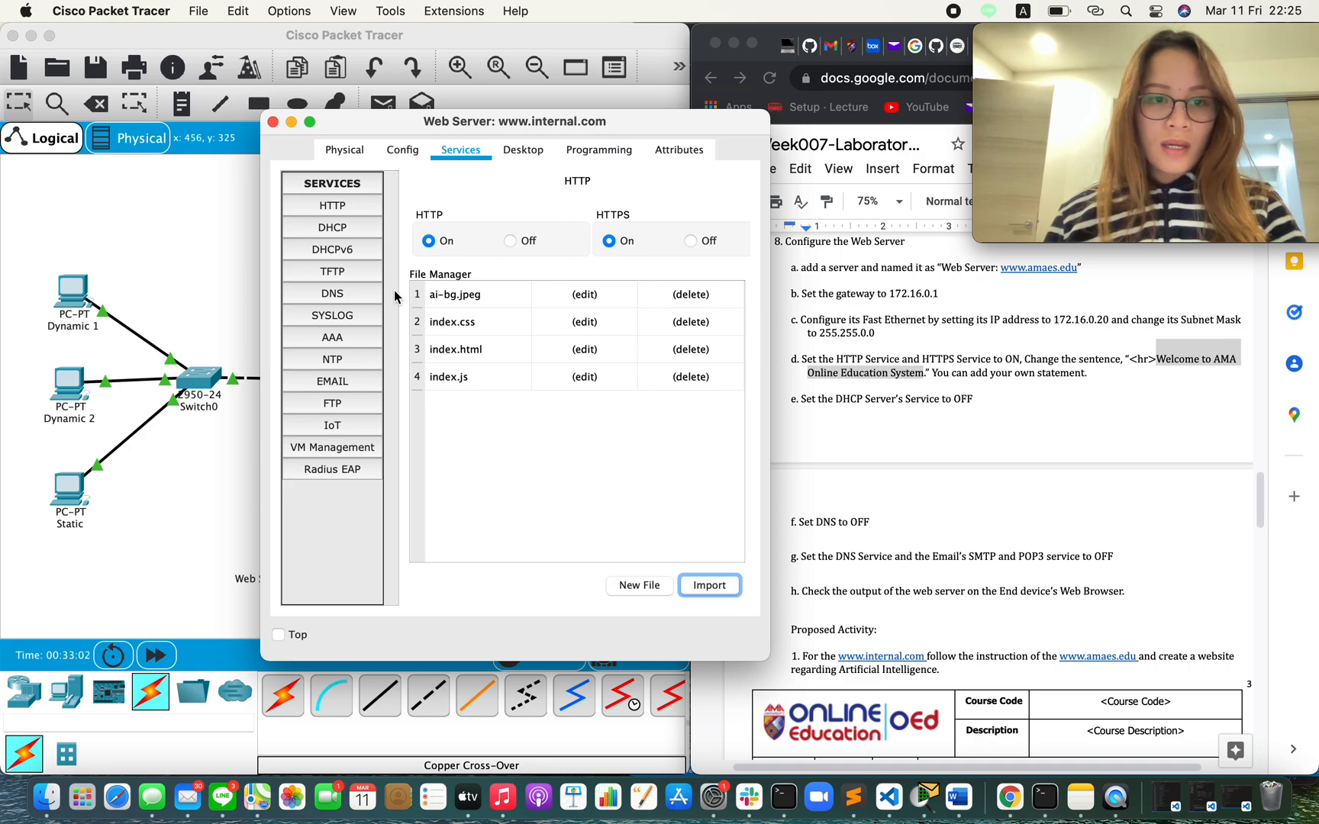
{"action": "left_click", "coordinate": [333, 227]}
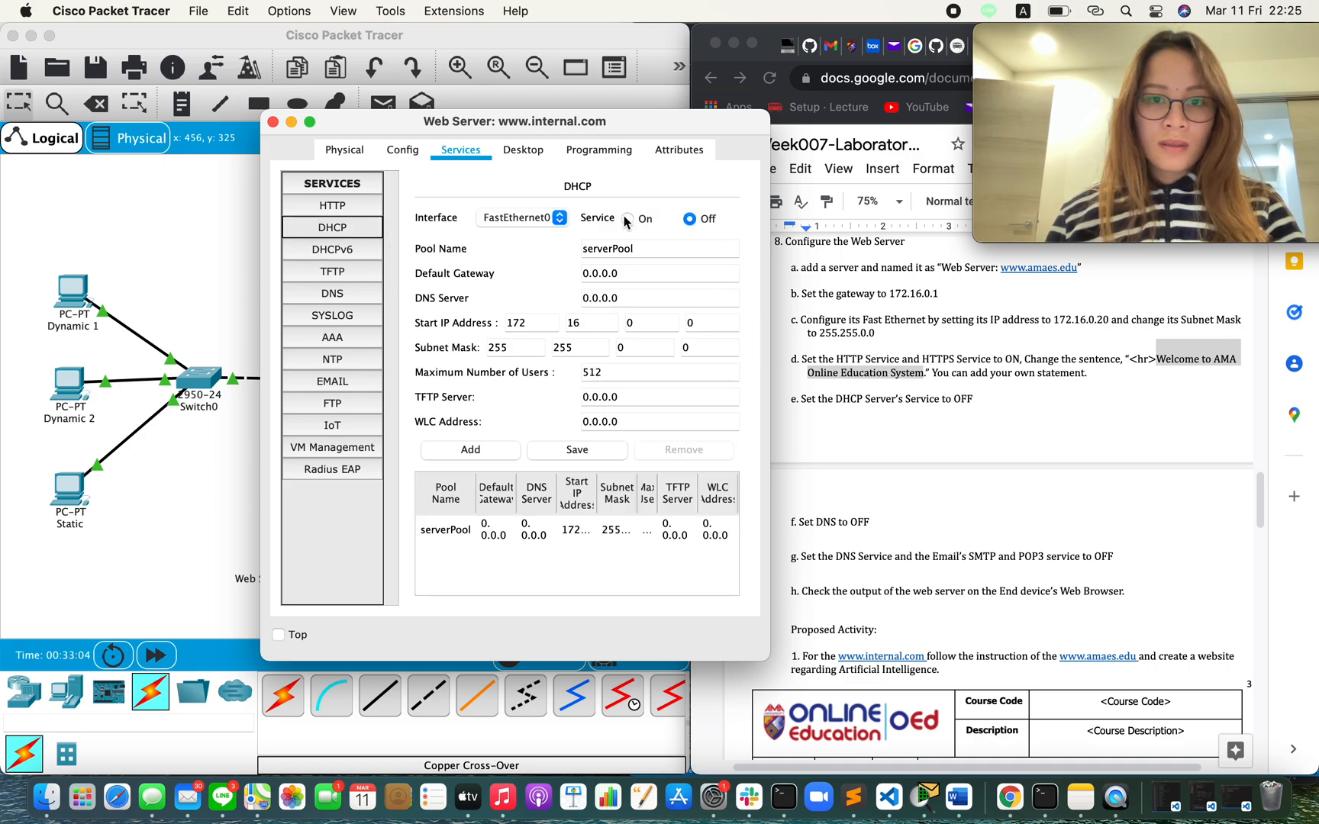
{"action": "left_click", "coordinate": [949, 469]}
{"action": "scroll", "coordinate": [948, 469], "scroll_direction": "down", "scroll_amount": 2}
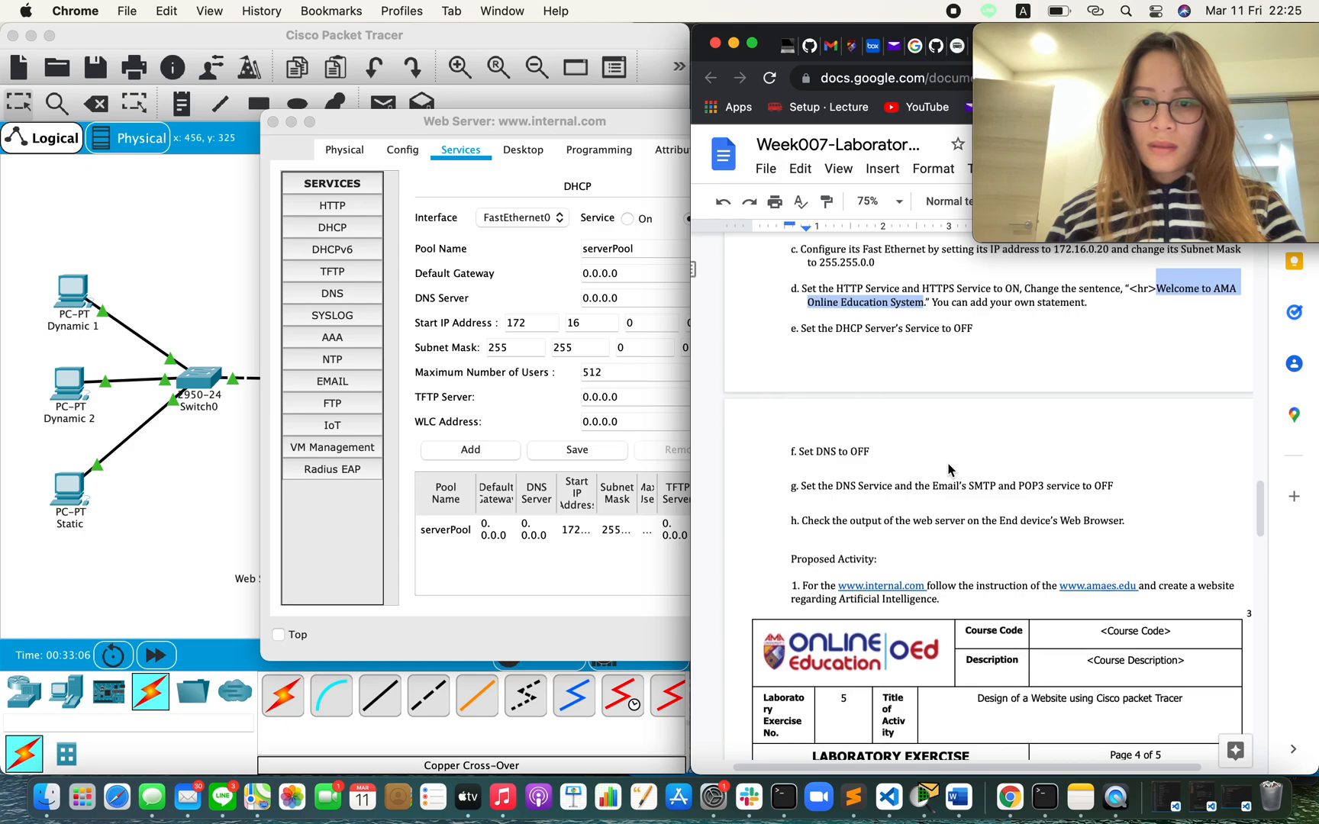
{"action": "scroll", "coordinate": [949, 469], "scroll_direction": "down", "scroll_amount": 1}
{"action": "left_click", "coordinate": [341, 296]}
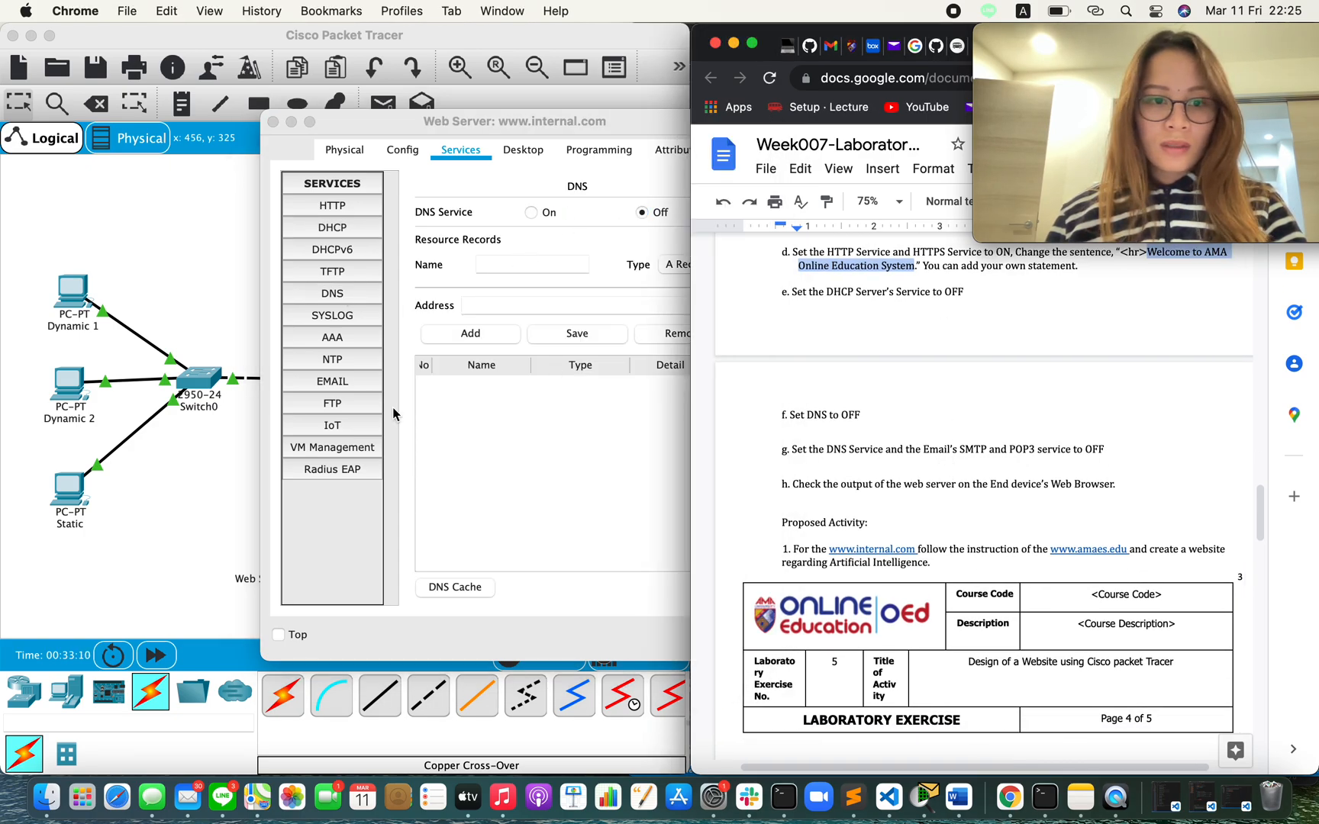
{"action": "left_click", "coordinate": [334, 381]}
{"action": "left_click", "coordinate": [525, 251]}
{"action": "left_click", "coordinate": [700, 250]}
{"action": "left_click", "coordinate": [988, 504]}
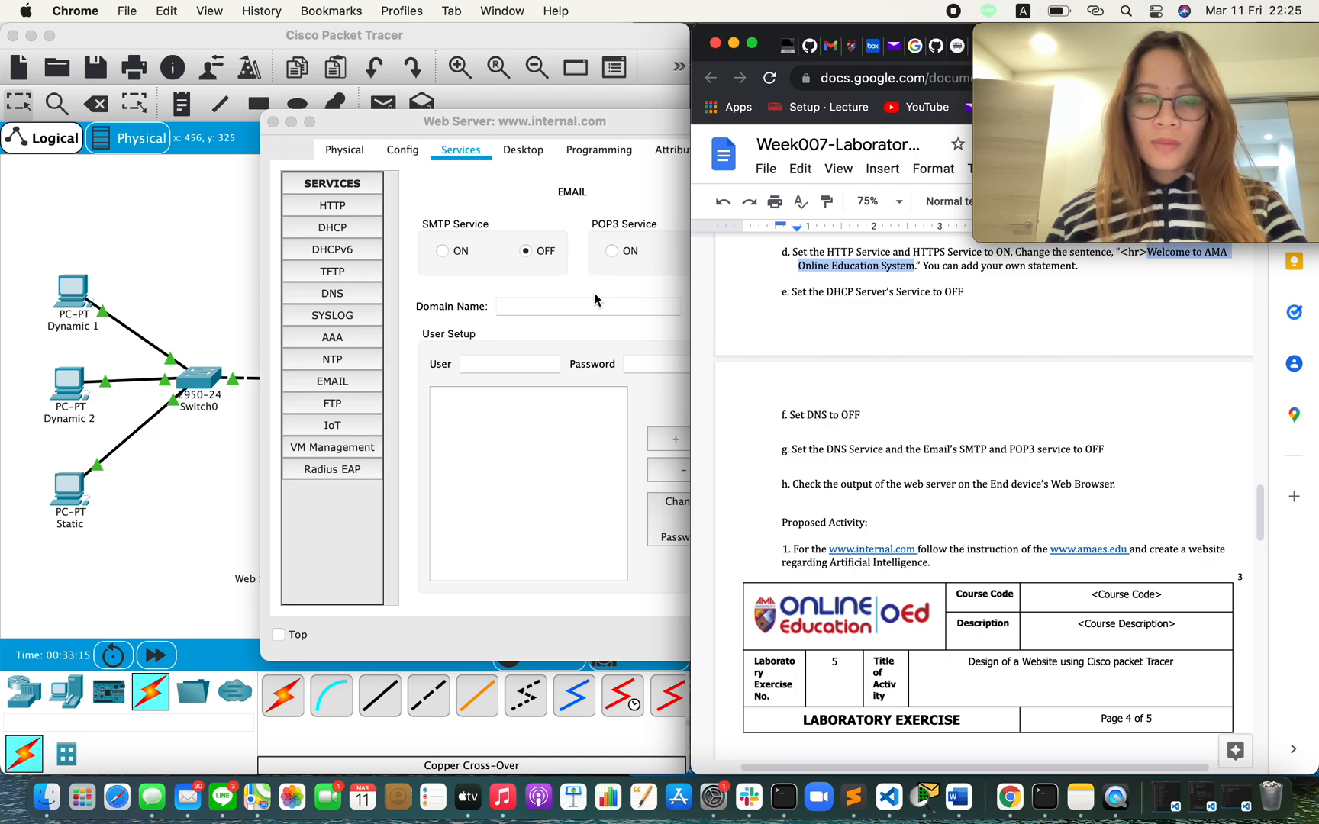
{"action": "left_click", "coordinate": [584, 124]}
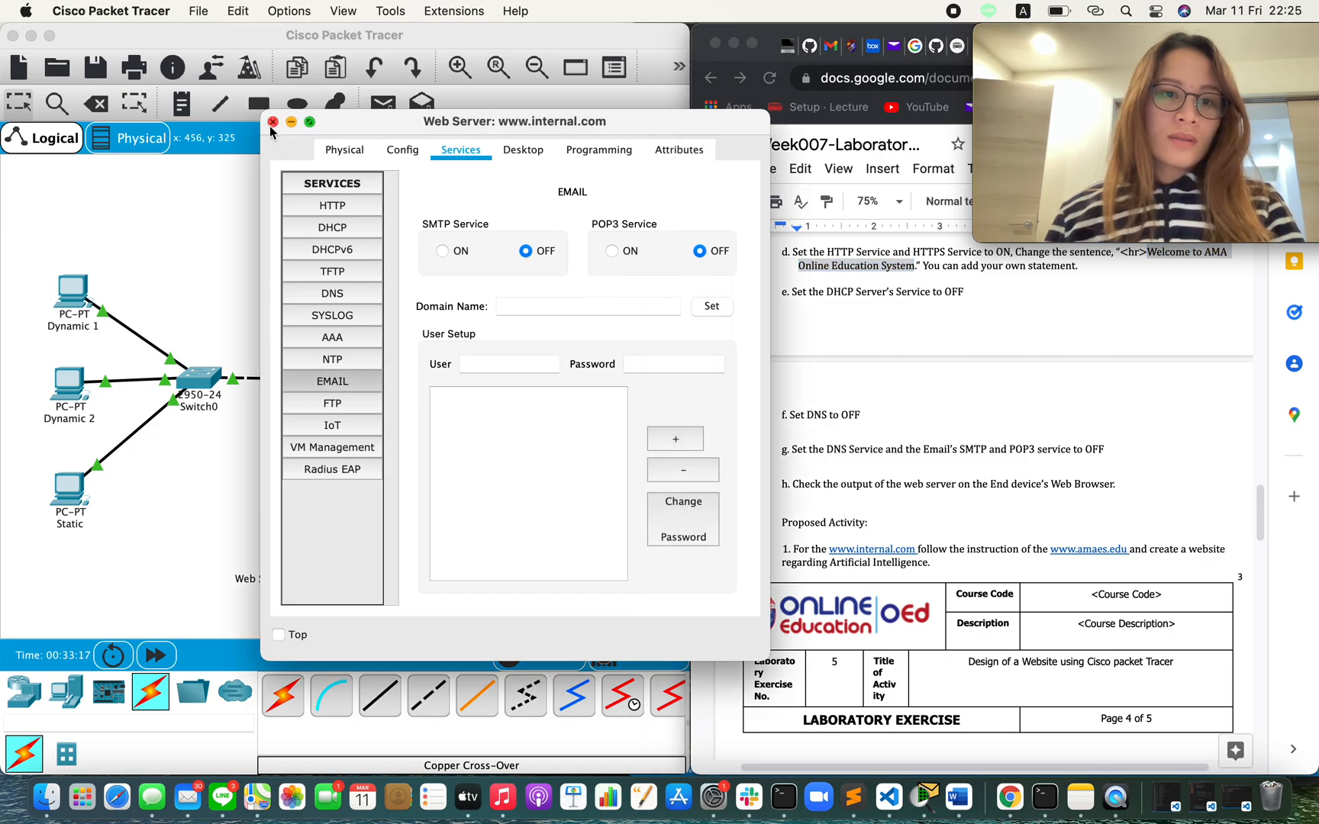
{"action": "left_click", "coordinate": [405, 153]}
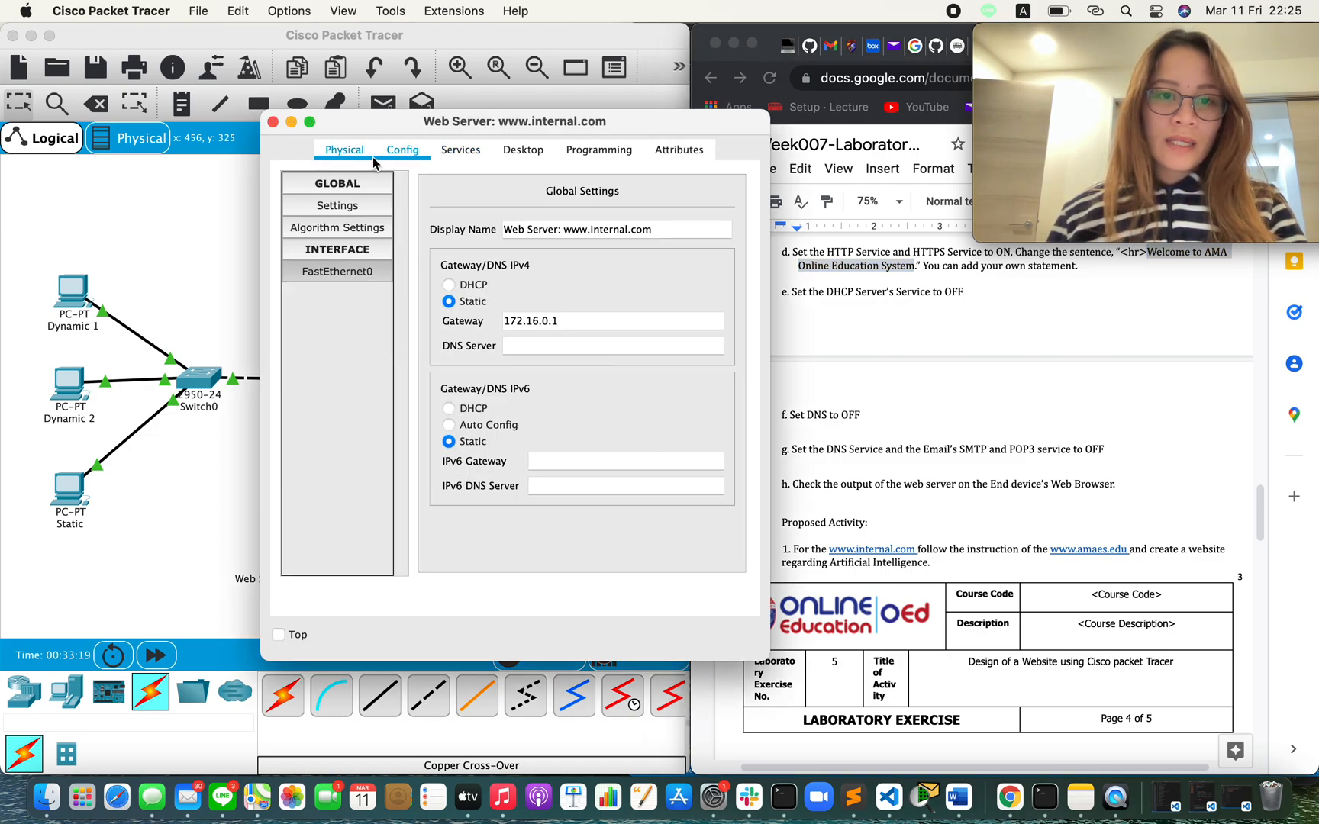
{"action": "left_click", "coordinate": [337, 272]}
{"action": "left_click_drag", "start_coordinate": [669, 349], "coordinate": [533, 357]}
{"action": "key", "text": "super+c"}
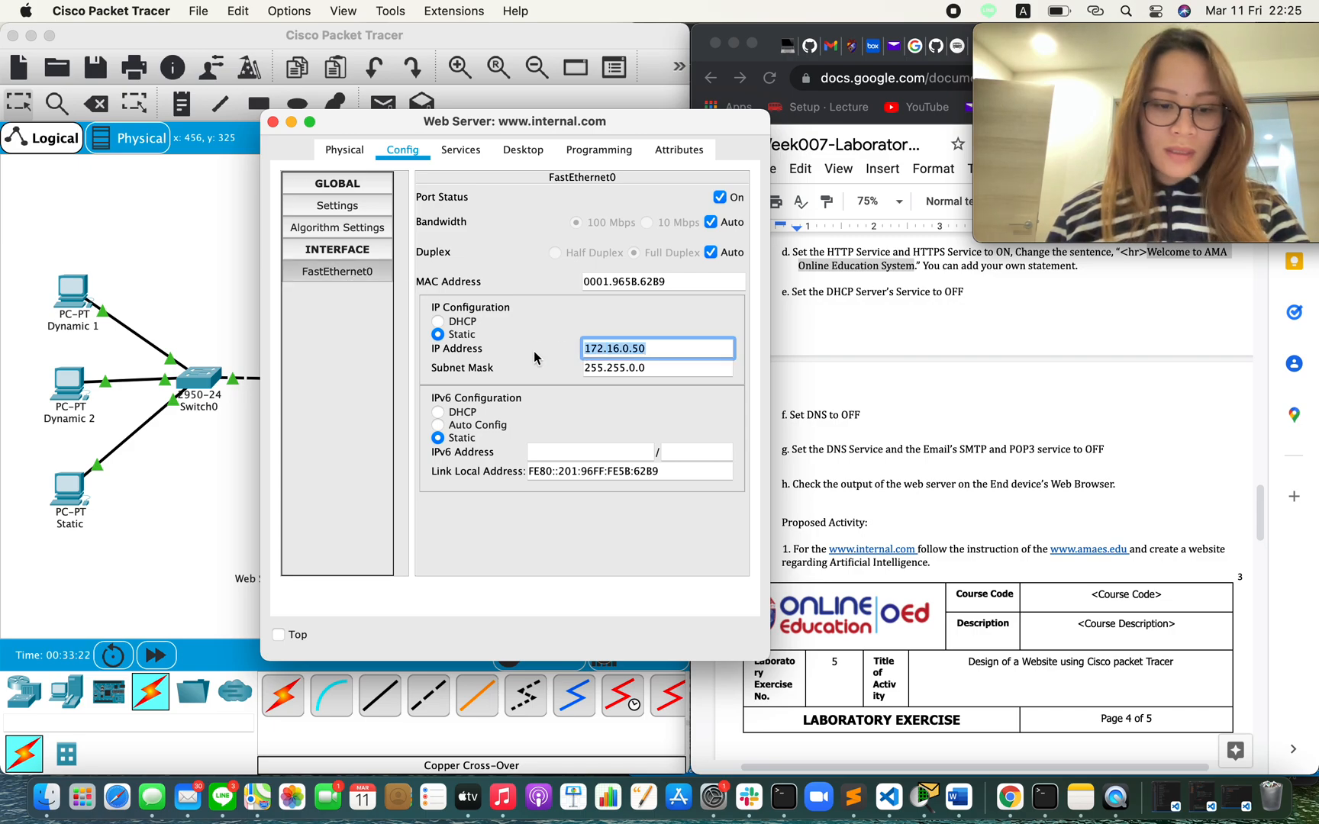
{"action": "left_click", "coordinate": [272, 122]}
{"action": "scroll", "coordinate": [876, 543], "scroll_direction": "down", "scroll_amount": 1}
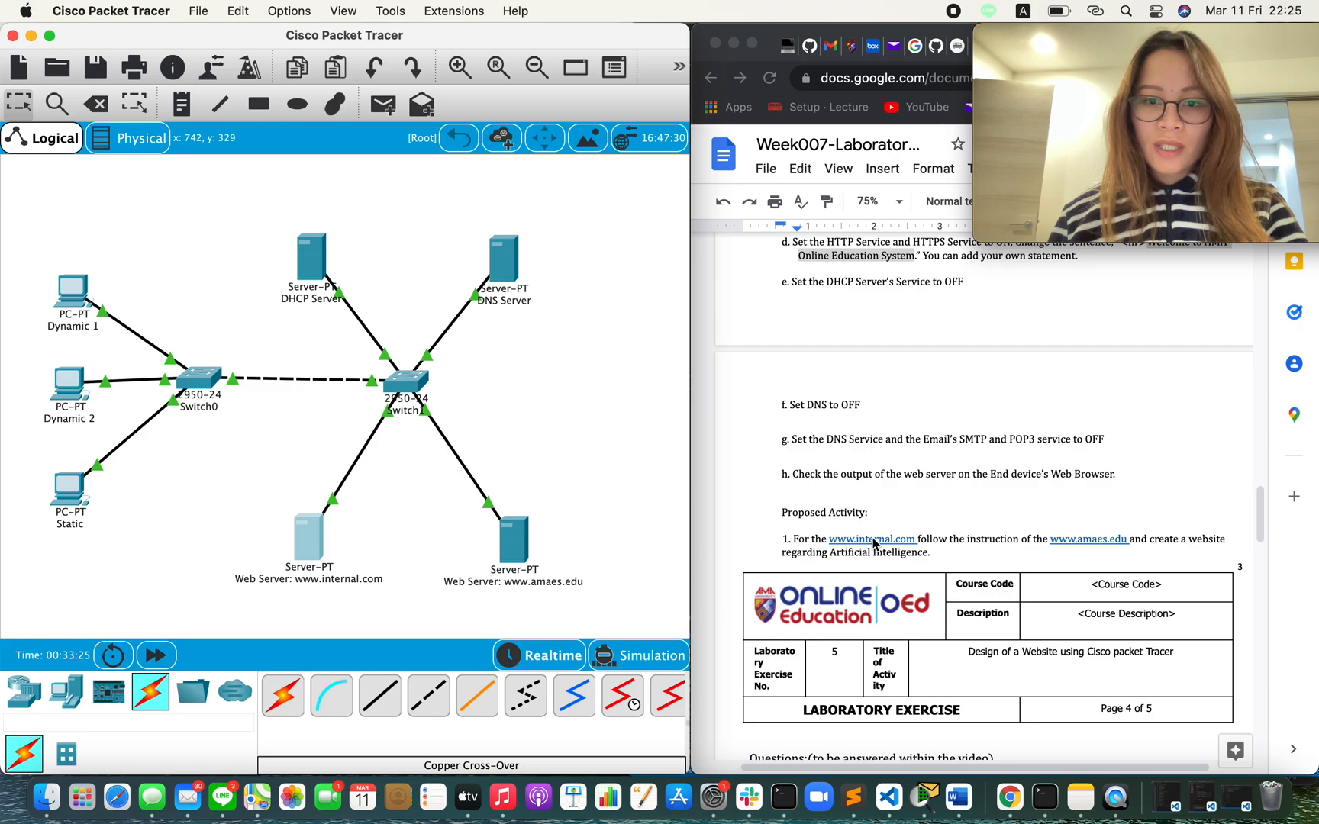
{"action": "left_click", "coordinate": [72, 309]}
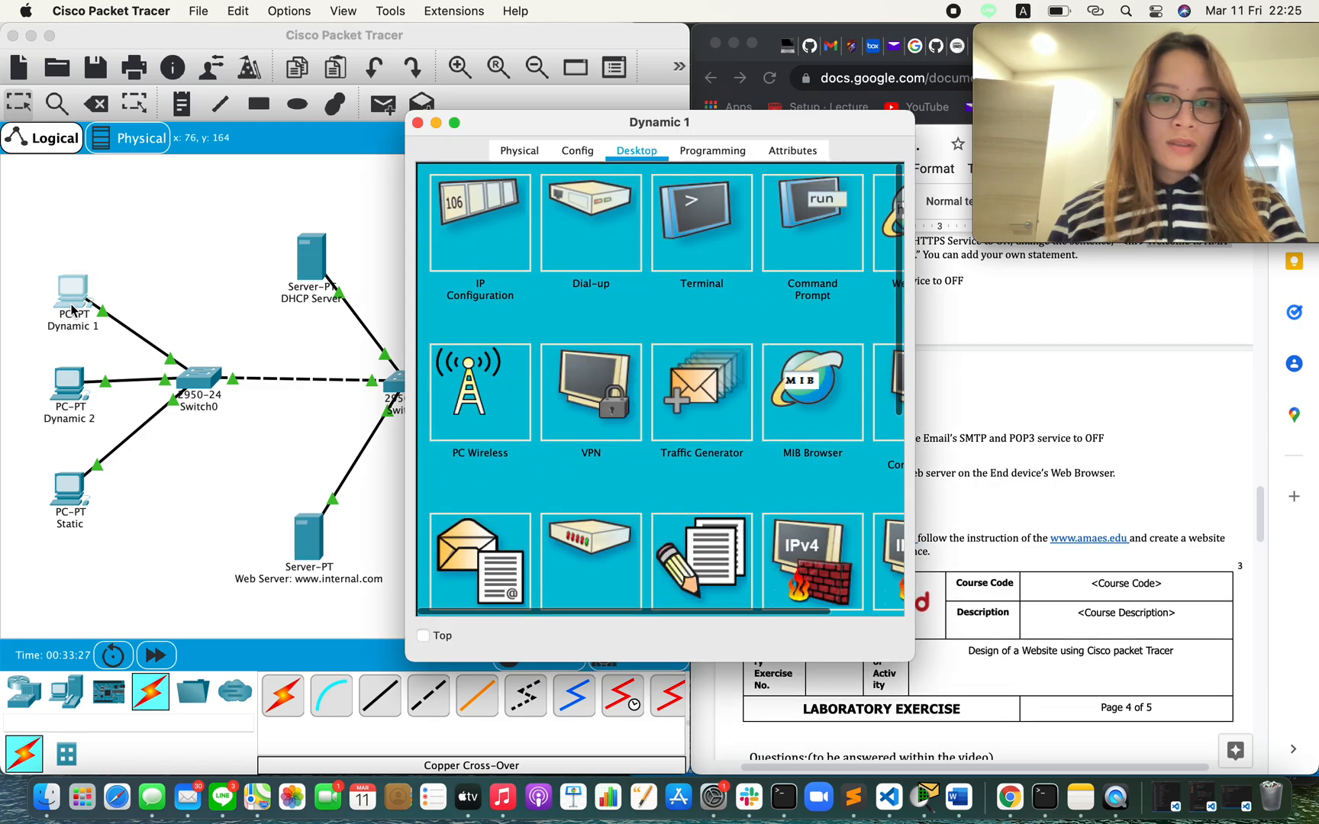
{"action": "scroll", "coordinate": [876, 248], "scroll_direction": "right", "scroll_amount": 2}
{"action": "left_click", "coordinate": [875, 248]}
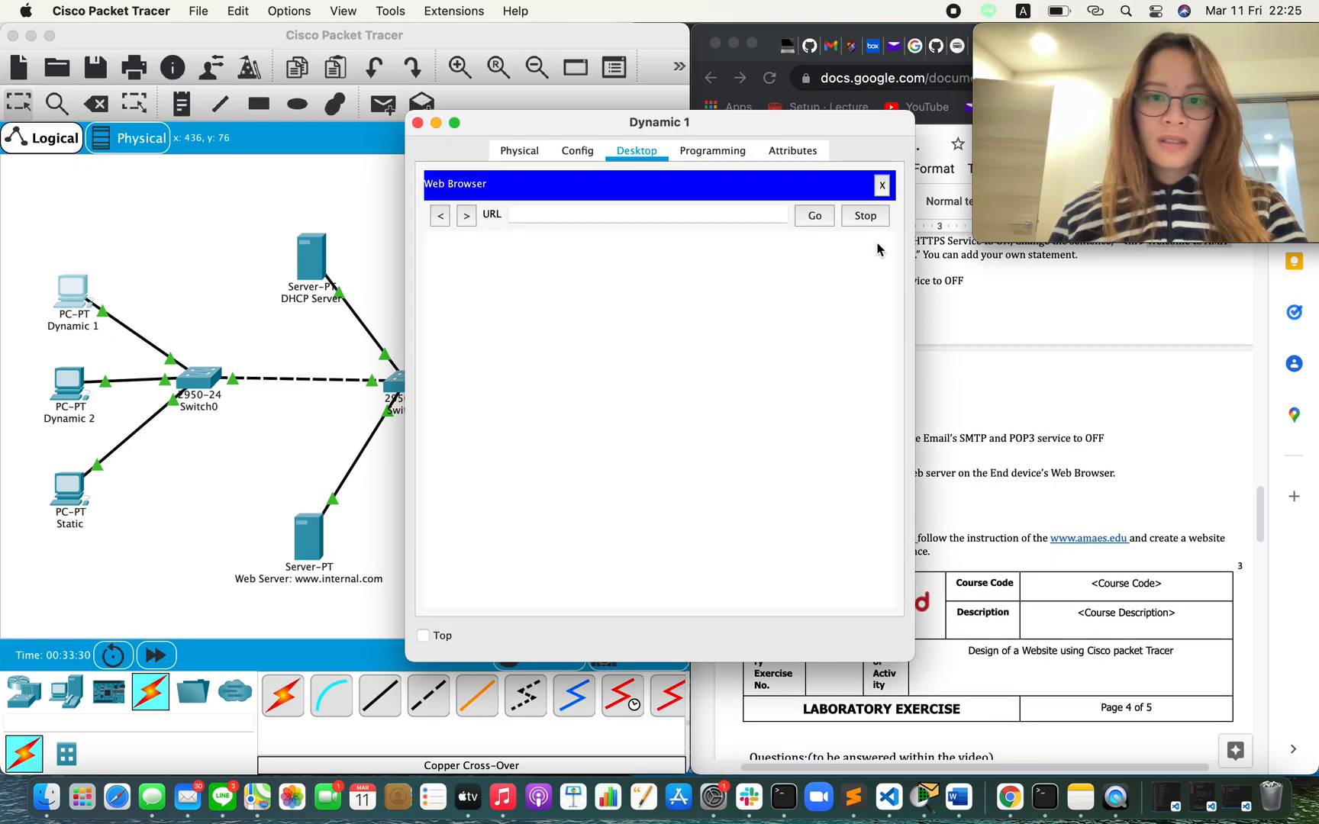
{"action": "left_click", "coordinate": [556, 213]}
{"action": "key", "text": "super+v"}
{"action": "key", "text": "Return"}
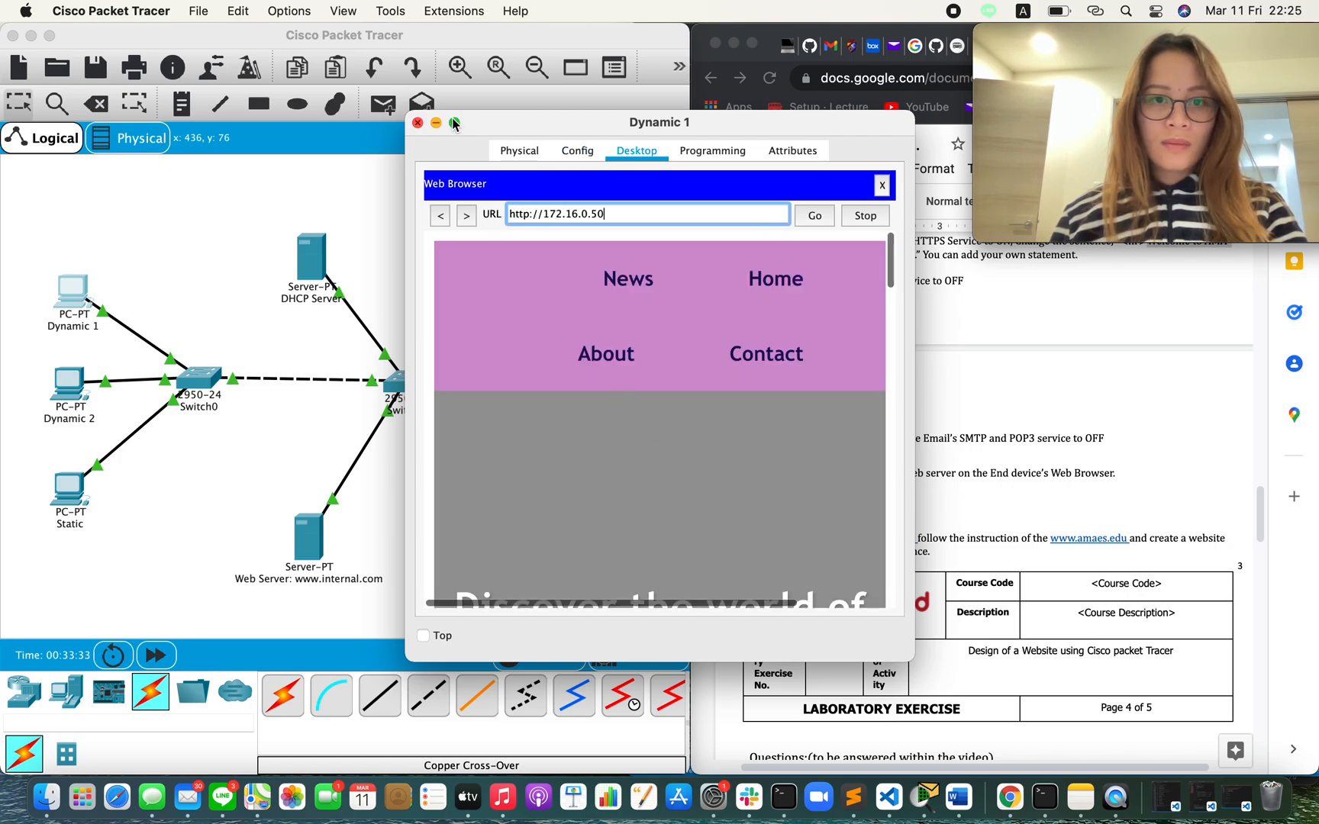
Enlarge the Dynamic 1 window to full screen and review the hosted AI page from its header to its footer.
{"action": "mouse_move", "coordinate": [454, 123]}
{"action": "left_click", "coordinate": [510, 161]}
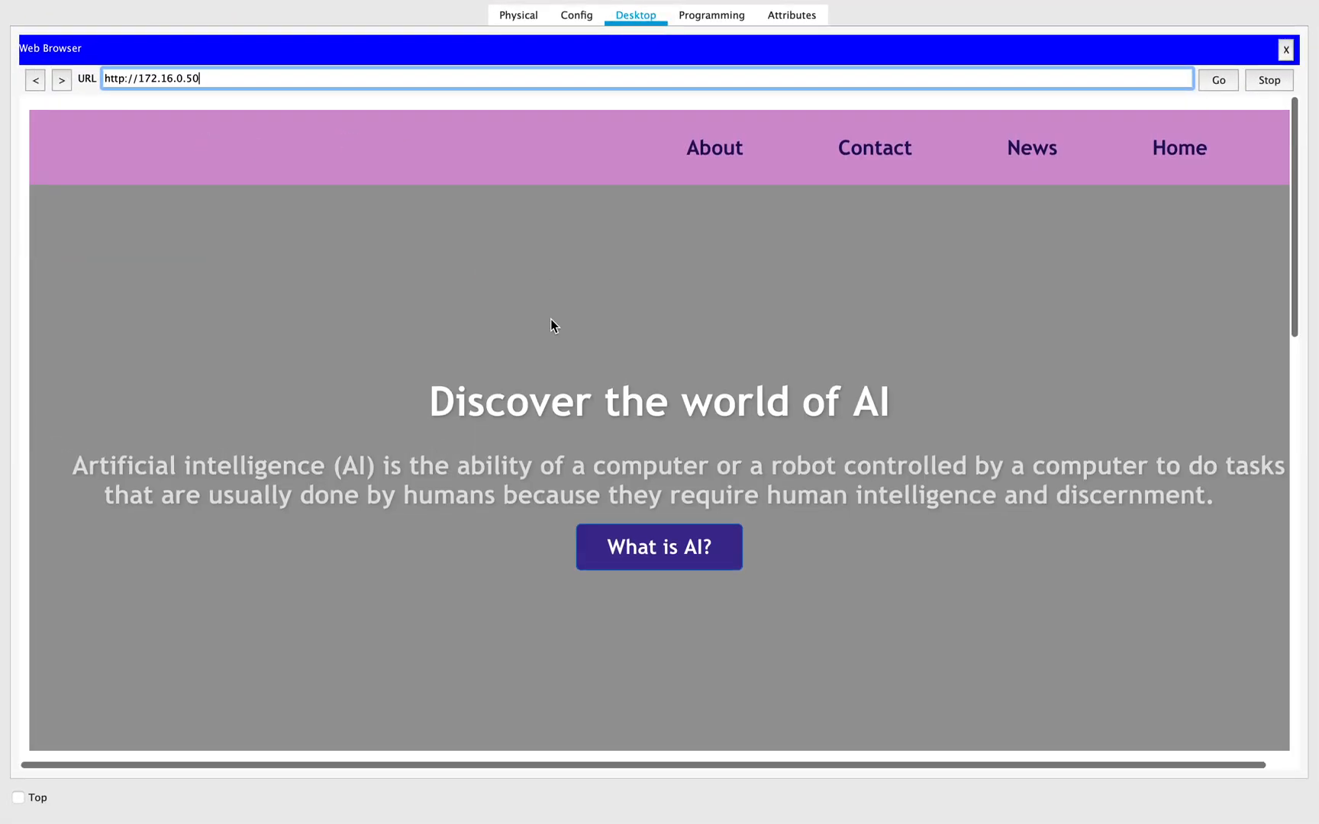
{"action": "scroll", "coordinate": [550, 319], "scroll_direction": "down", "scroll_amount": 5}
{"action": "scroll", "coordinate": [551, 320], "scroll_direction": "up", "scroll_amount": 5}
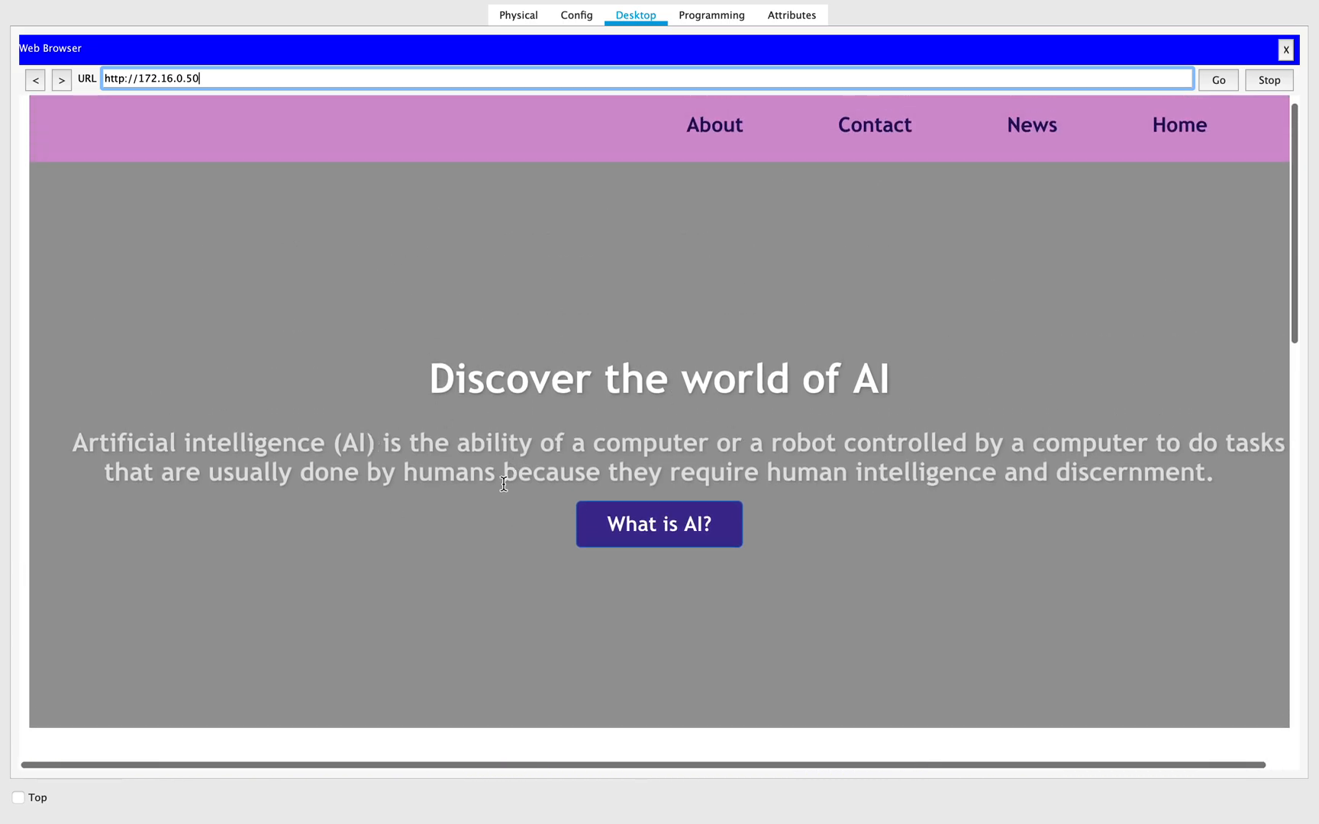
{"action": "scroll", "coordinate": [504, 485], "scroll_direction": "down", "scroll_amount": 4}
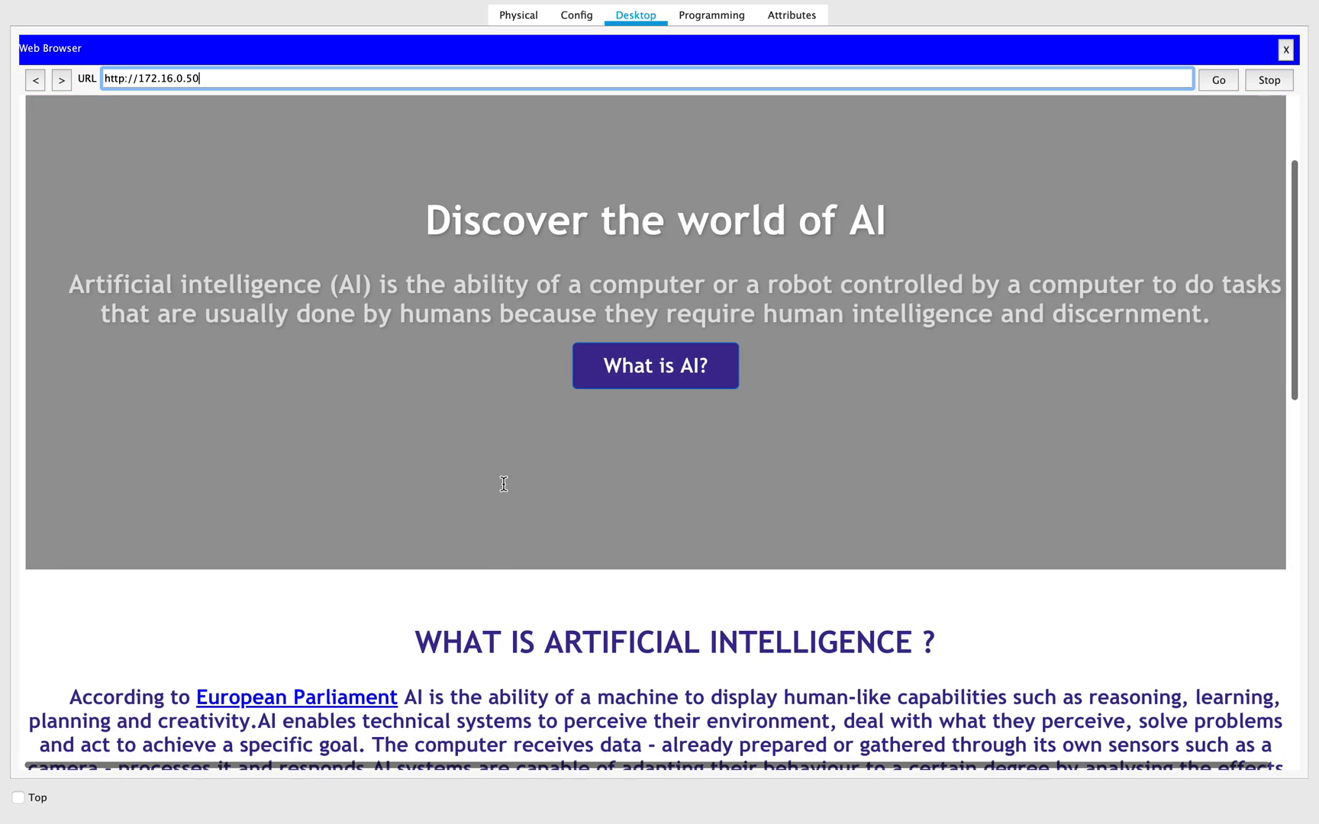
{"action": "scroll", "coordinate": [504, 484], "scroll_direction": "down", "scroll_amount": 12}
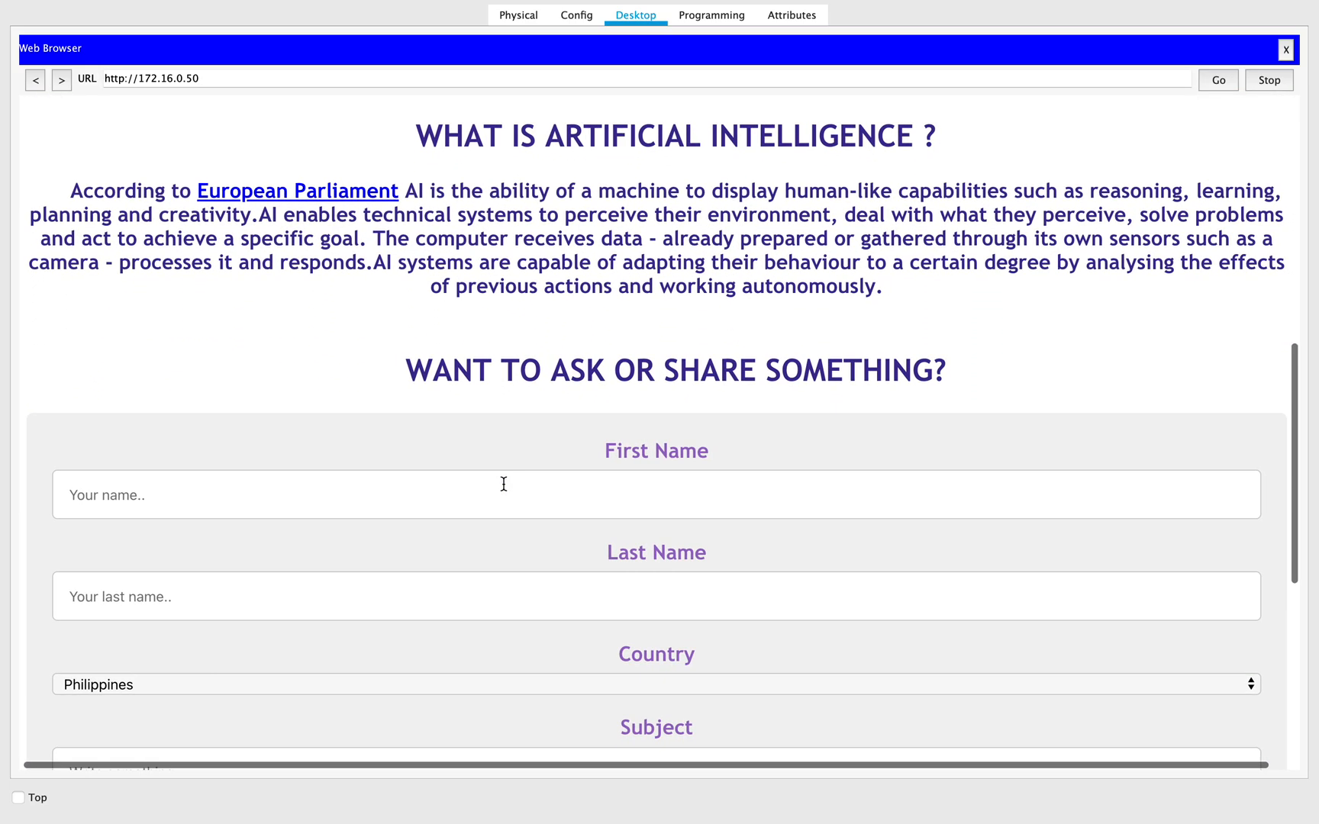
{"action": "scroll", "coordinate": [504, 484], "scroll_direction": "up", "scroll_amount": 6}
{"action": "scroll", "coordinate": [504, 484], "scroll_direction": "down", "scroll_amount": 16}
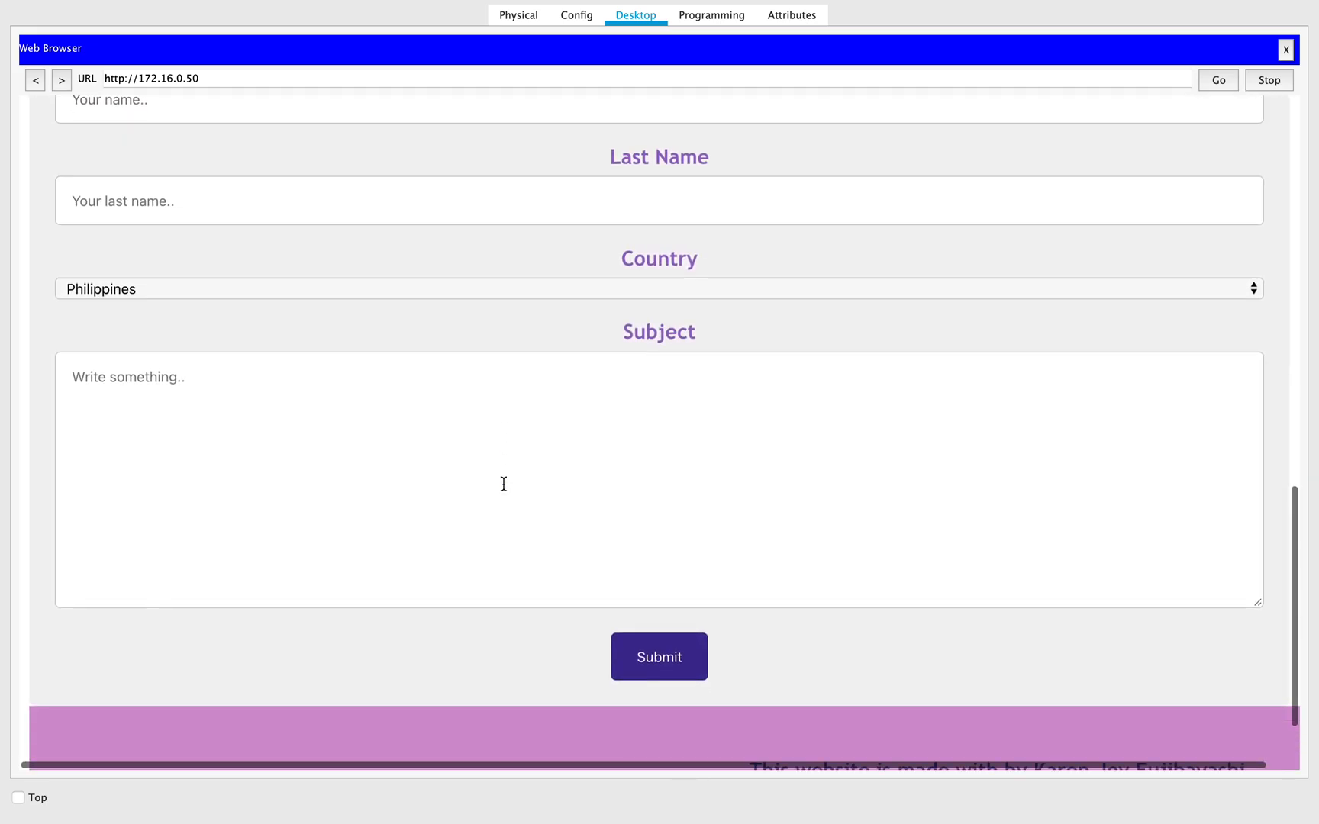
{"action": "scroll", "coordinate": [504, 483], "scroll_direction": "down", "scroll_amount": 2}
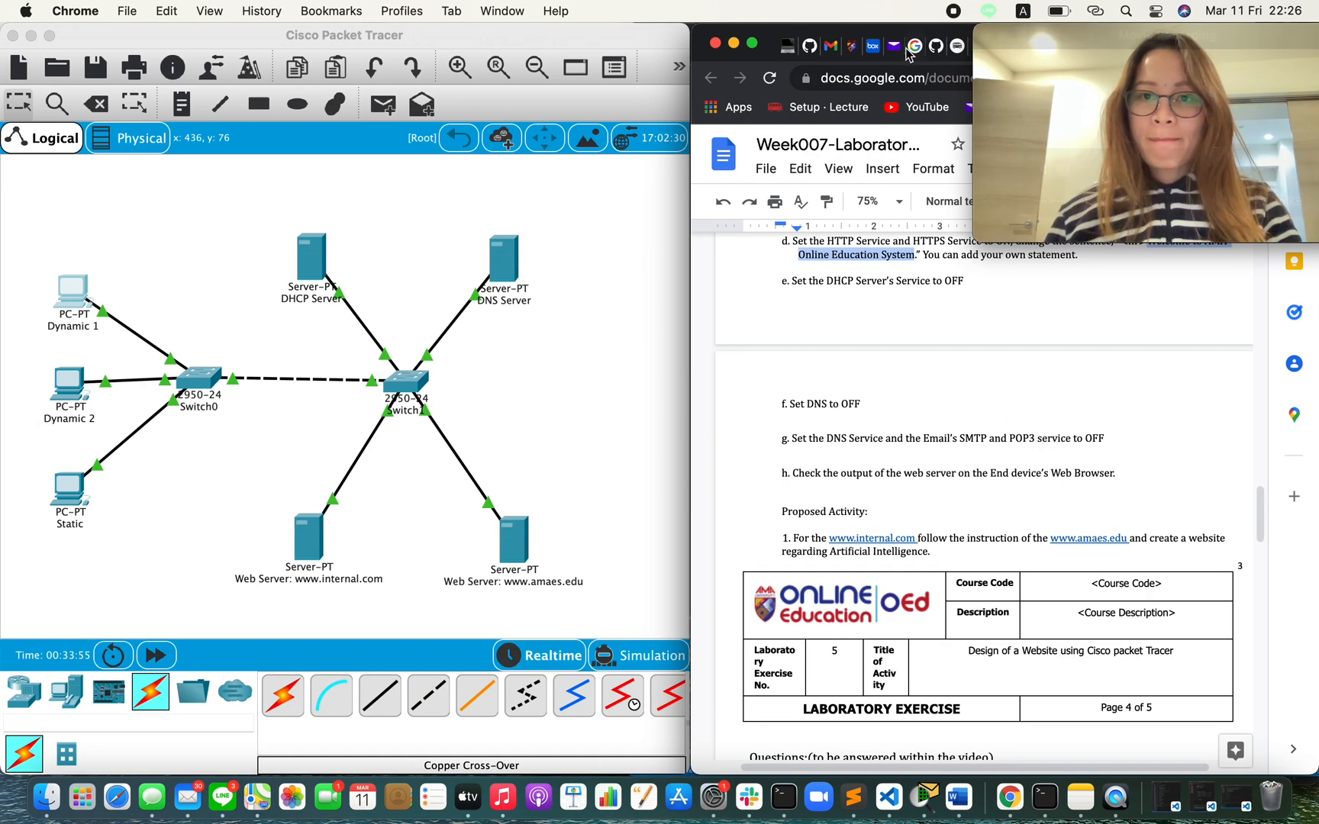
Switch to Chrome in full screen, show the local internal/index.html page without developer tools, and review its layout.
{"action": "left_click", "coordinate": [752, 44]}
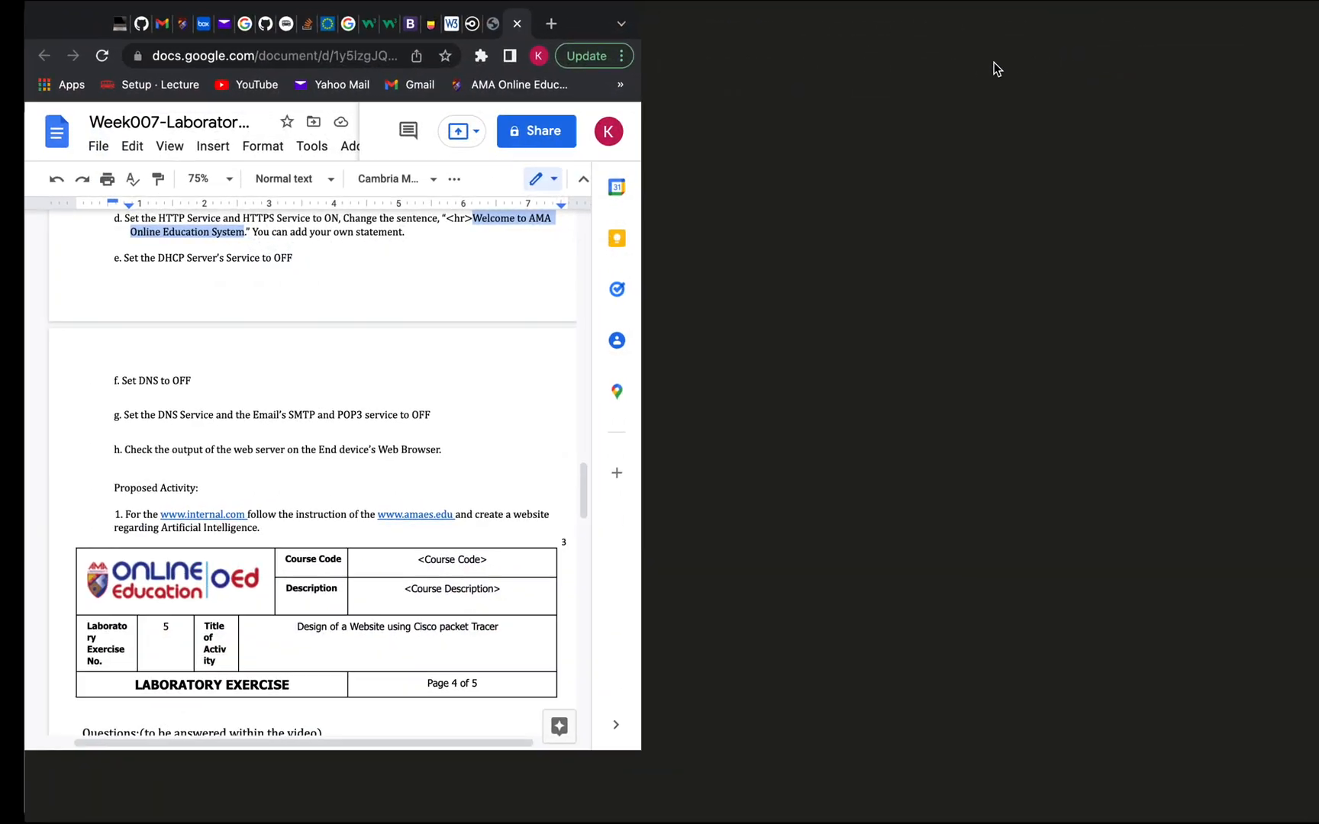
{"action": "left_click", "coordinate": [1104, 70]}
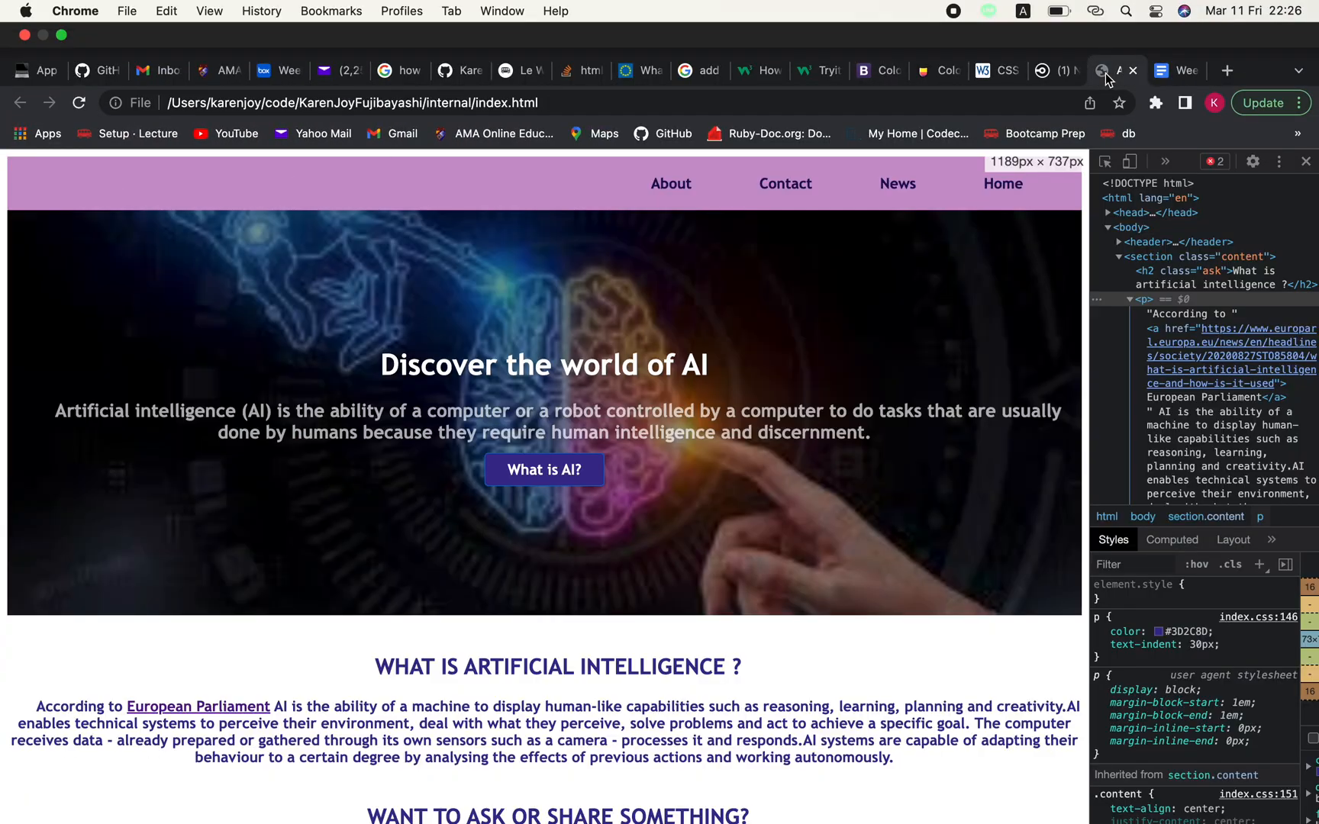
{"action": "key", "text": "super+alt+i"}
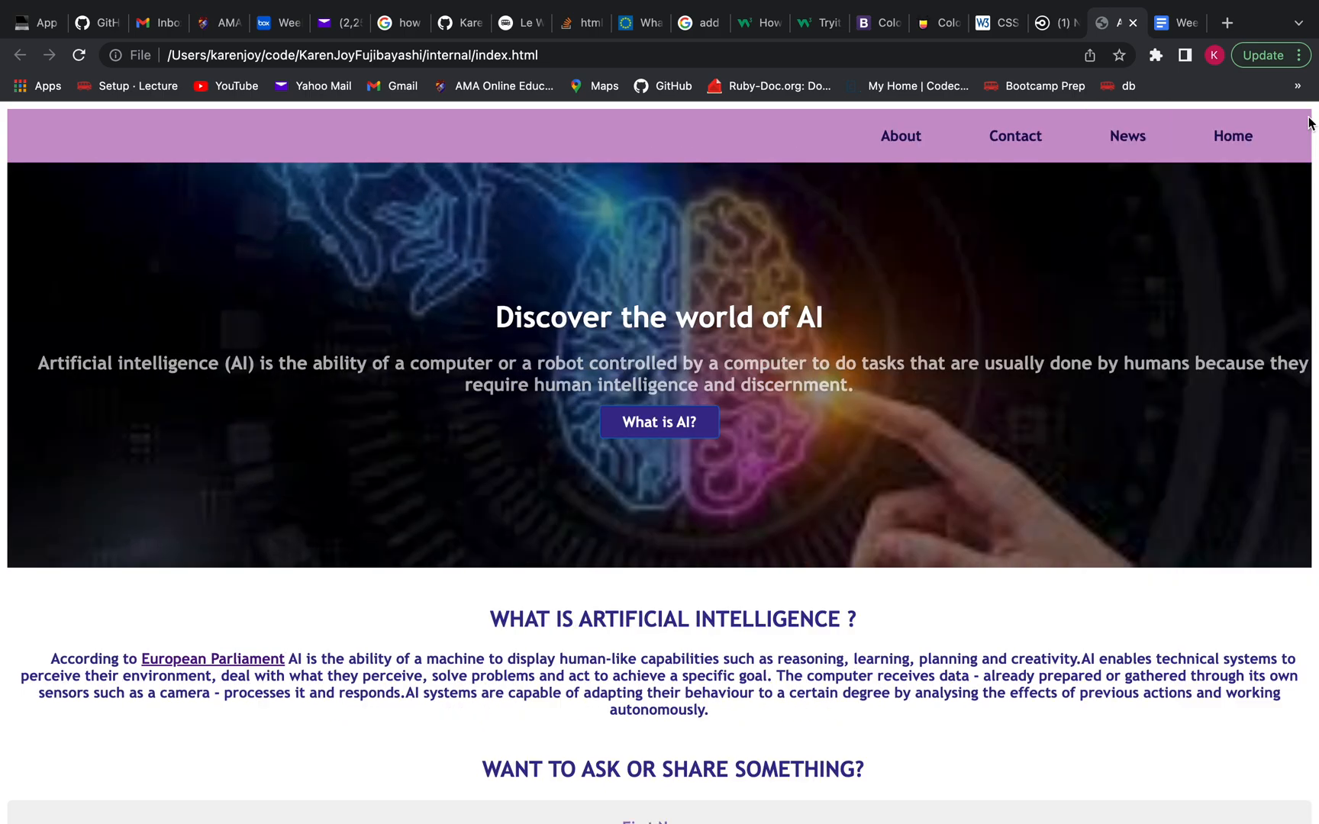
{"action": "scroll", "coordinate": [872, 437], "scroll_direction": "down", "scroll_amount": 3}
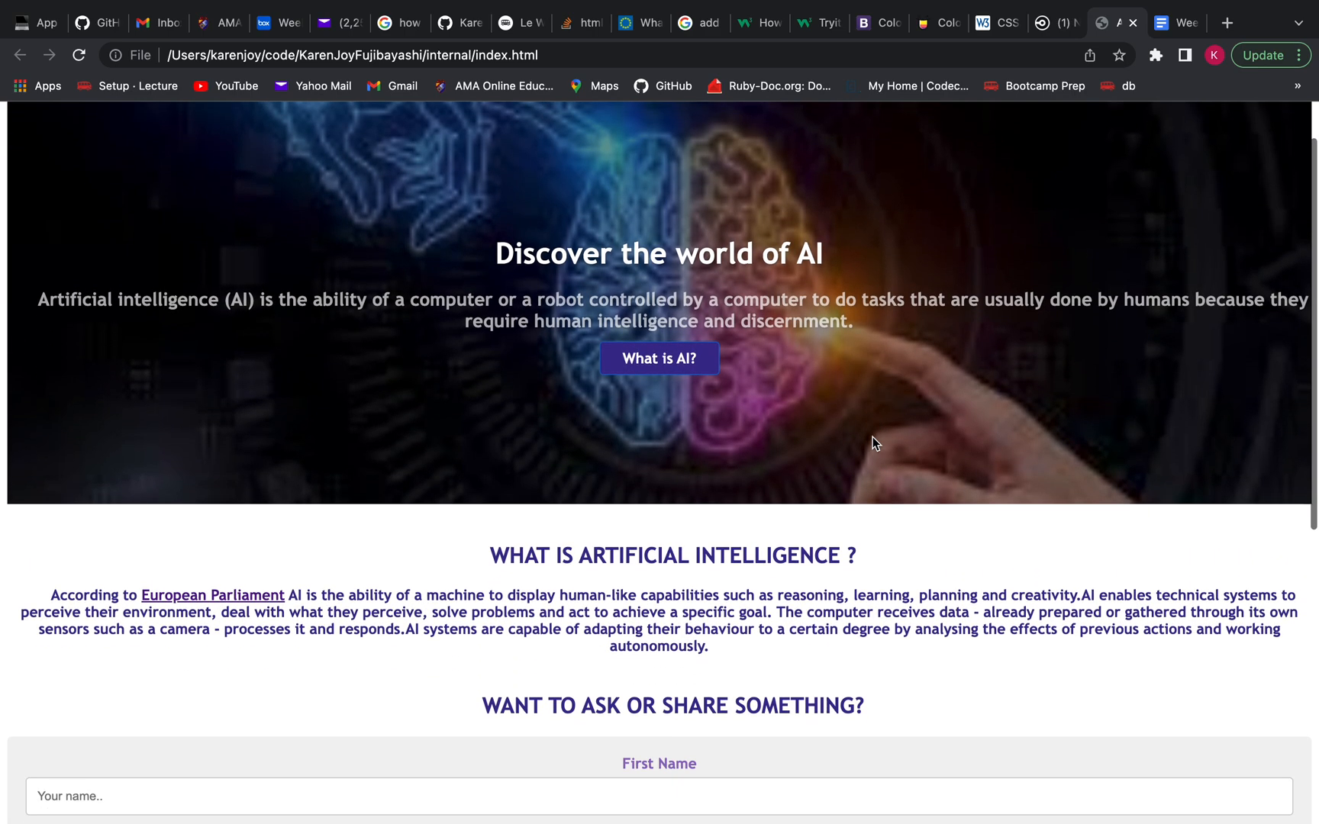
{"action": "scroll", "coordinate": [872, 441], "scroll_direction": "down", "scroll_amount": 5}
{"action": "scroll", "coordinate": [872, 436], "scroll_direction": "up", "scroll_amount": 10}
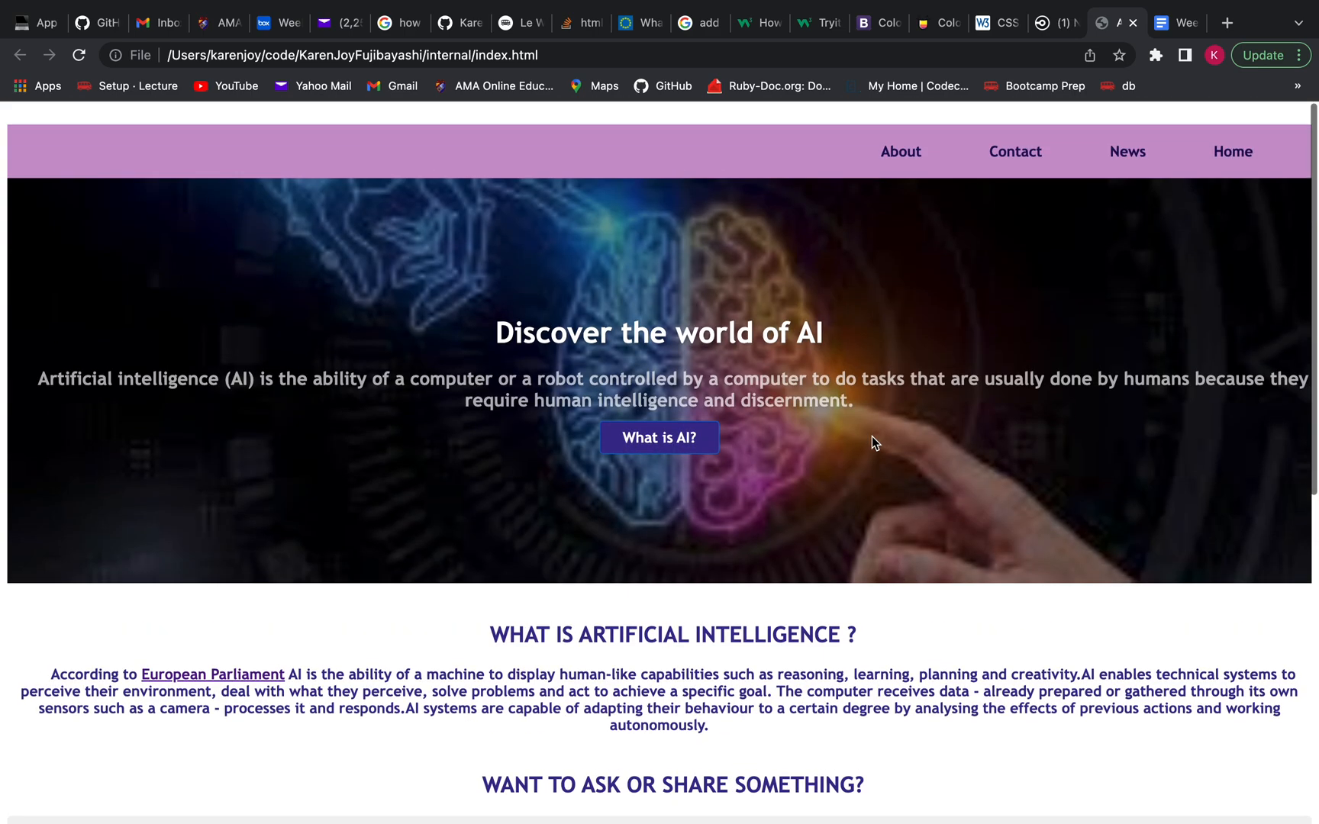
Compare the hosted page in Packet Tracer with the local copy in Chrome, including the form and footer.
{"action": "key", "text": "ctrl+Right"}
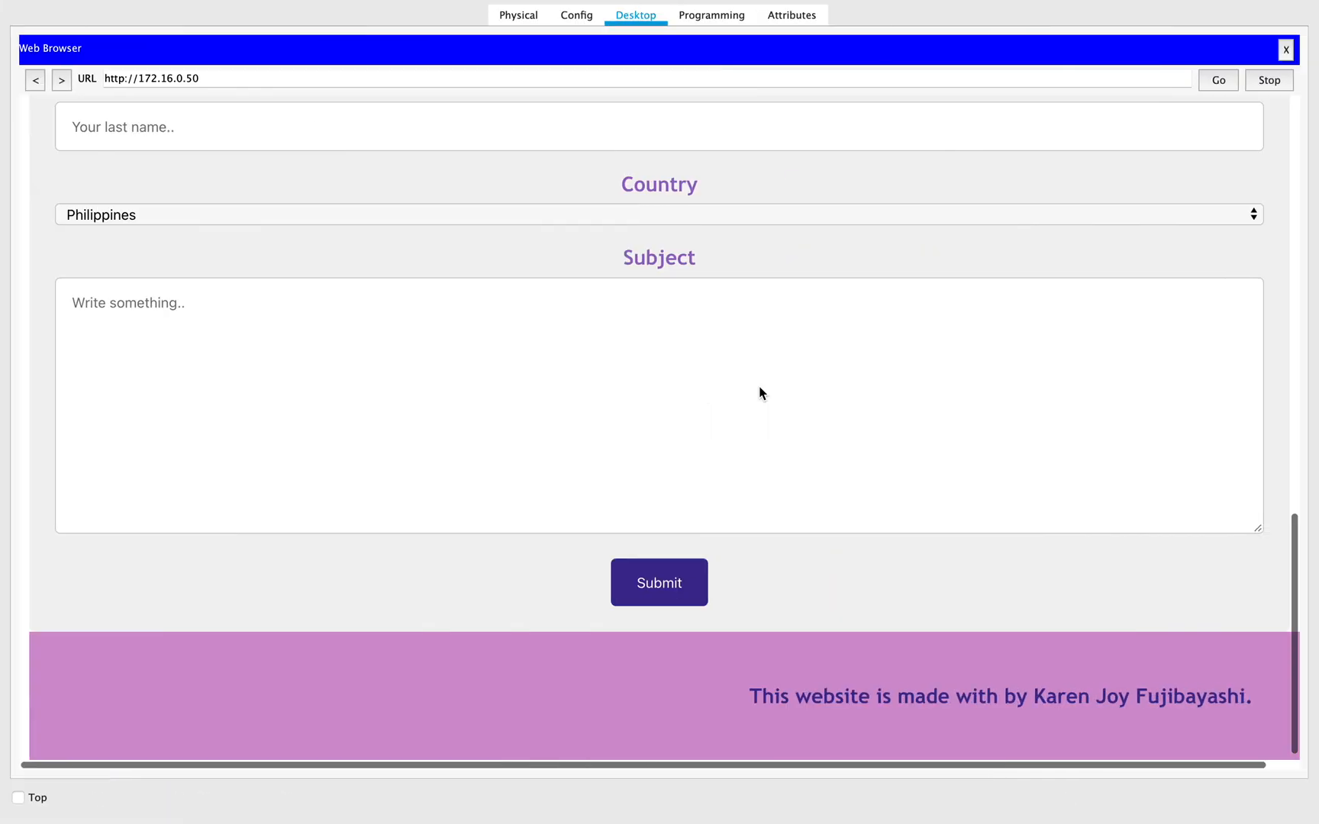
{"action": "scroll", "coordinate": [648, 318], "scroll_direction": "up", "scroll_amount": 12}
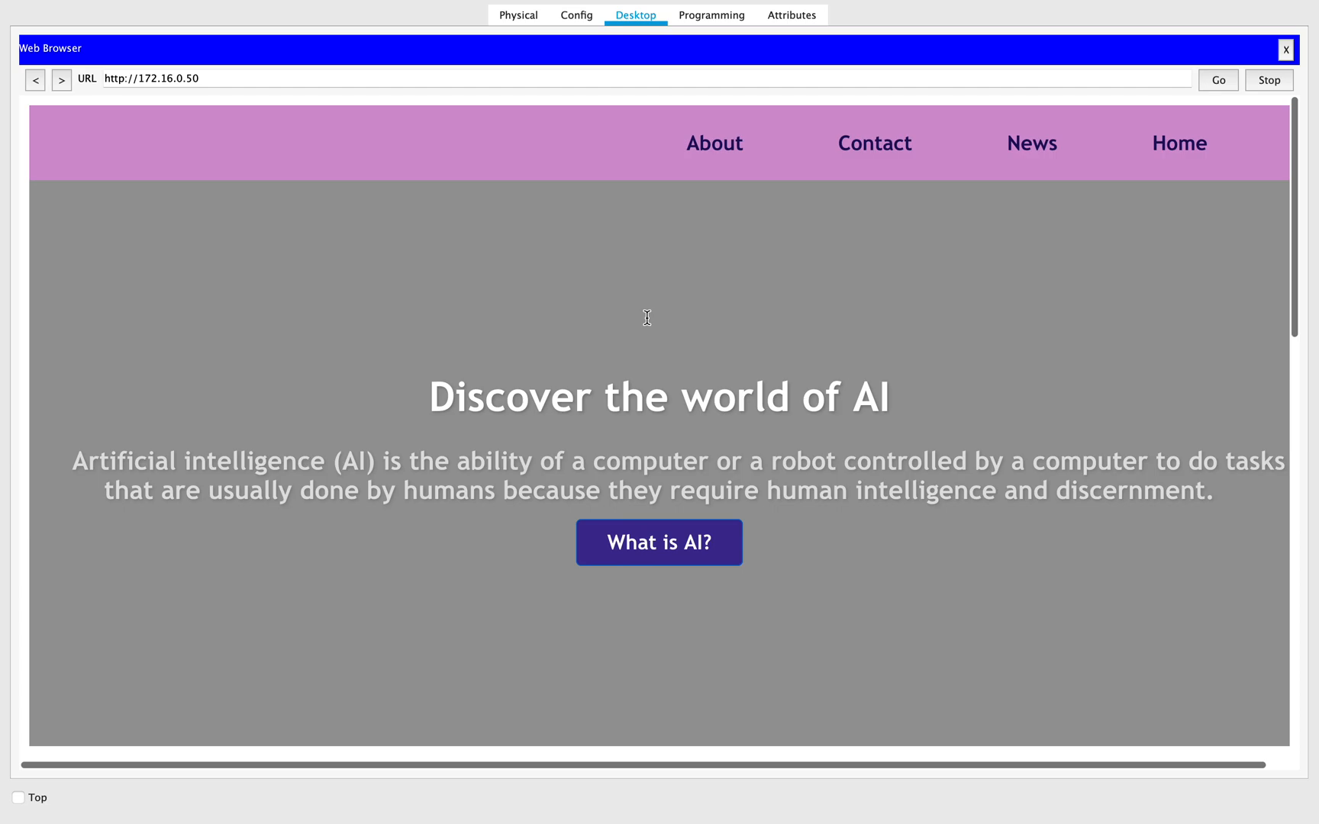
{"action": "scroll", "coordinate": [648, 317], "scroll_direction": "down", "scroll_amount": 10}
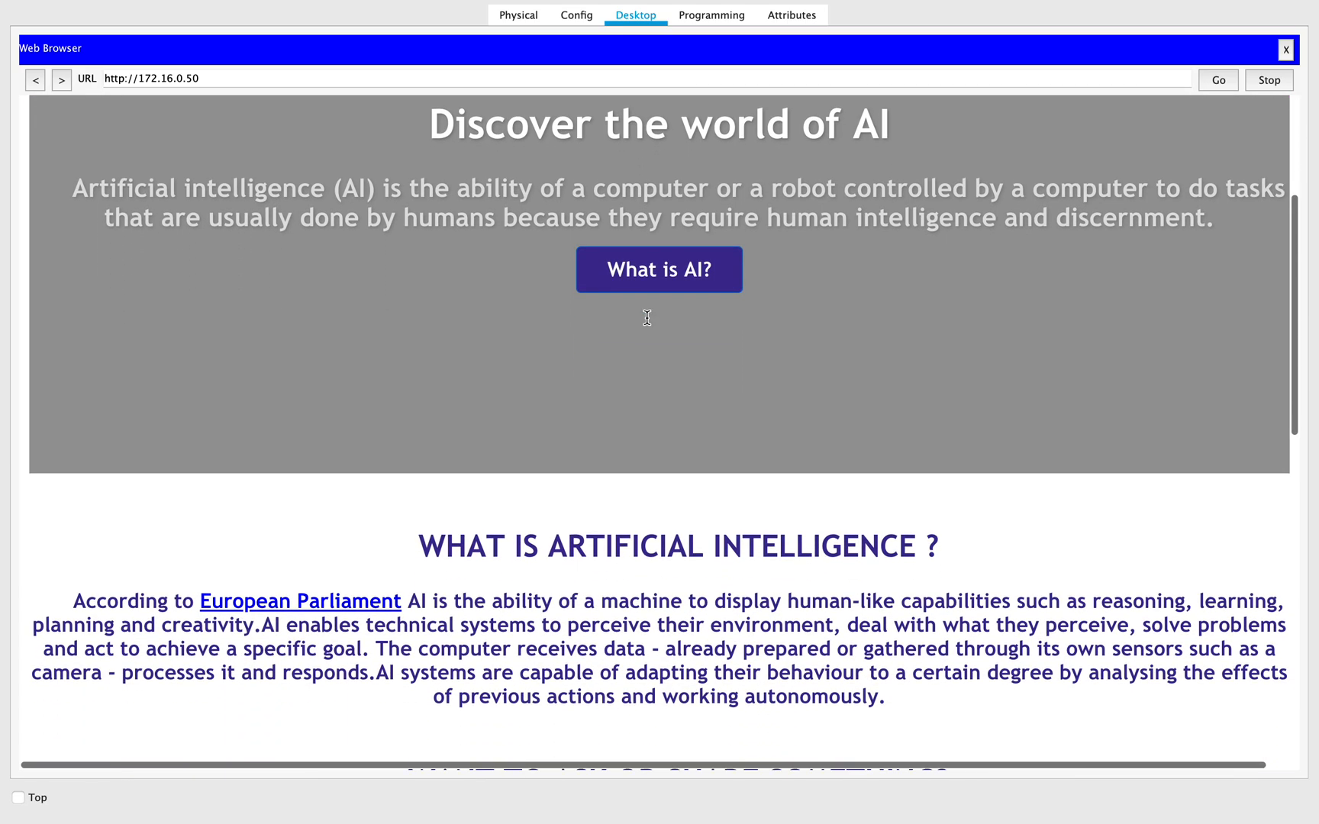
{"action": "scroll", "coordinate": [648, 318], "scroll_direction": "down", "scroll_amount": 5}
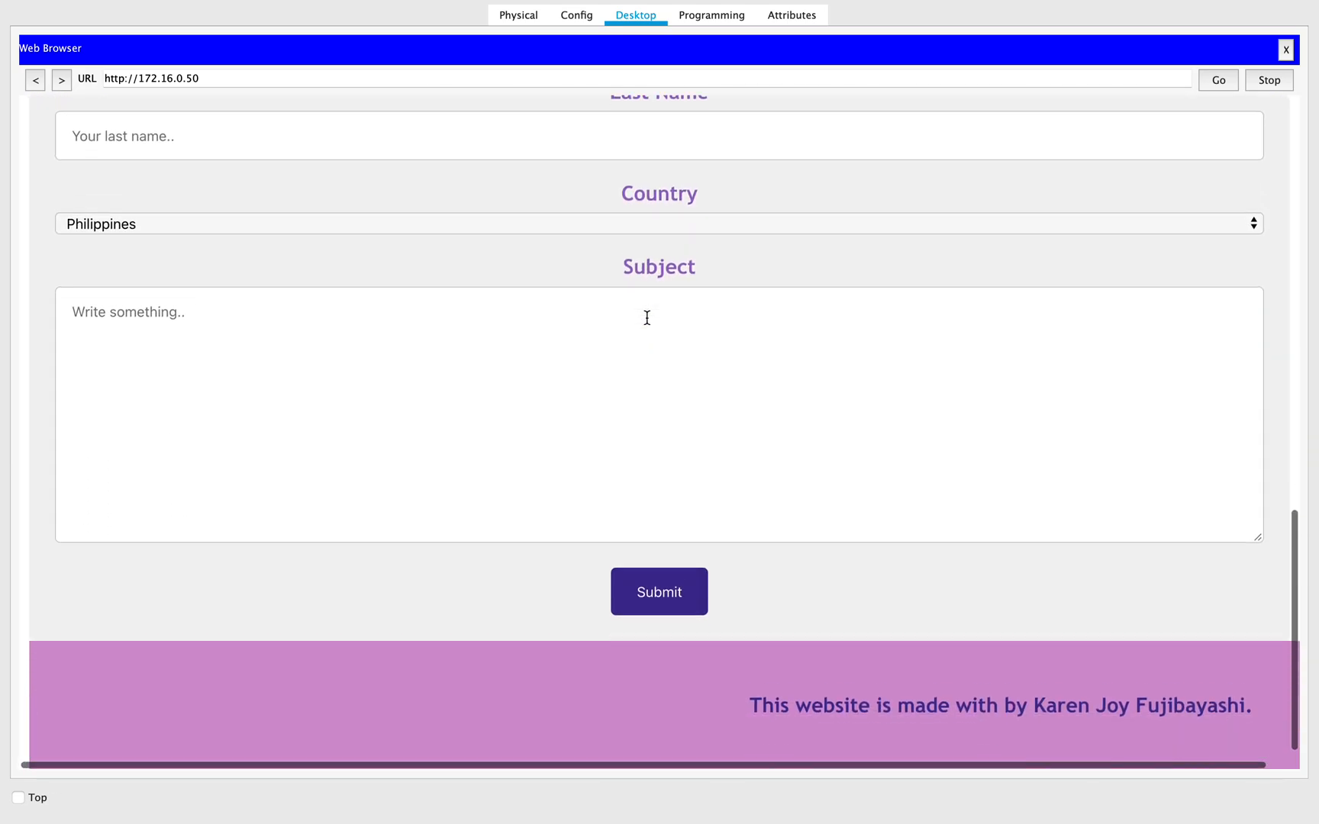
{"action": "key", "text": "ctrl+Left"}
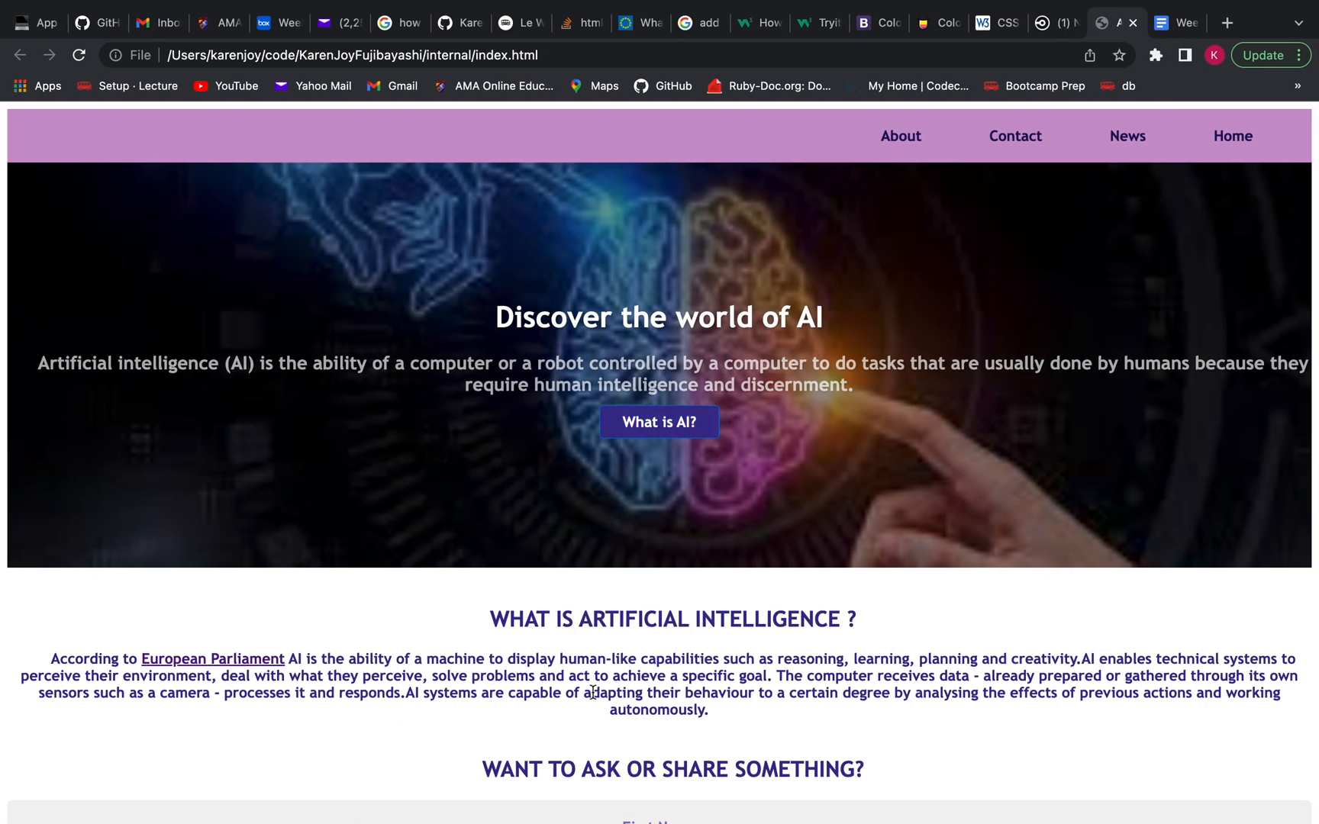
{"action": "scroll", "coordinate": [593, 693], "scroll_direction": "down", "scroll_amount": 8}
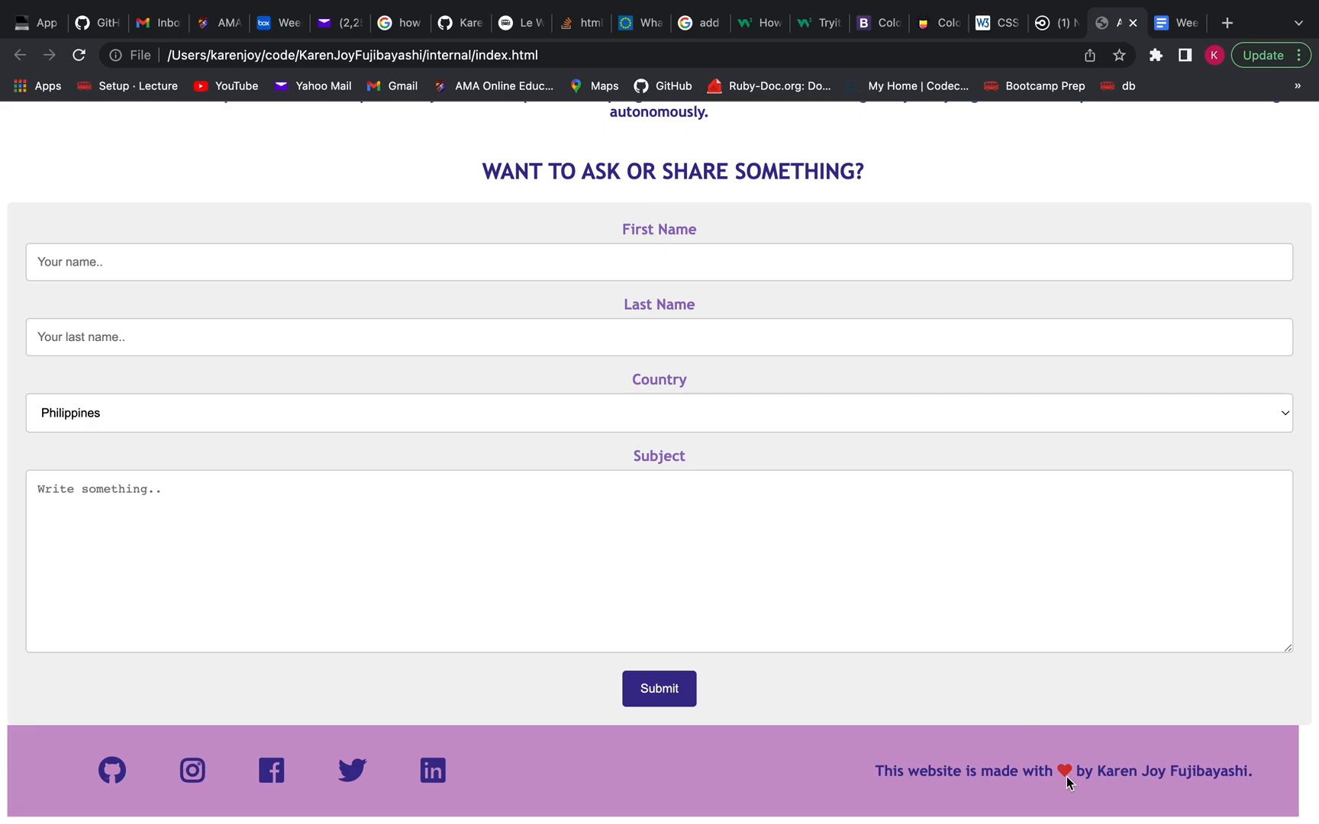
{"action": "scroll", "coordinate": [907, 619], "scroll_direction": "up", "scroll_amount": 6}
{"action": "scroll", "coordinate": [907, 618], "scroll_direction": "up", "scroll_amount": 2}
Return to Packet Tracer, recheck the top of the hosted page, and close Dynamic 1's web browser and device window.
{"action": "key", "text": "ctrl+Right"}
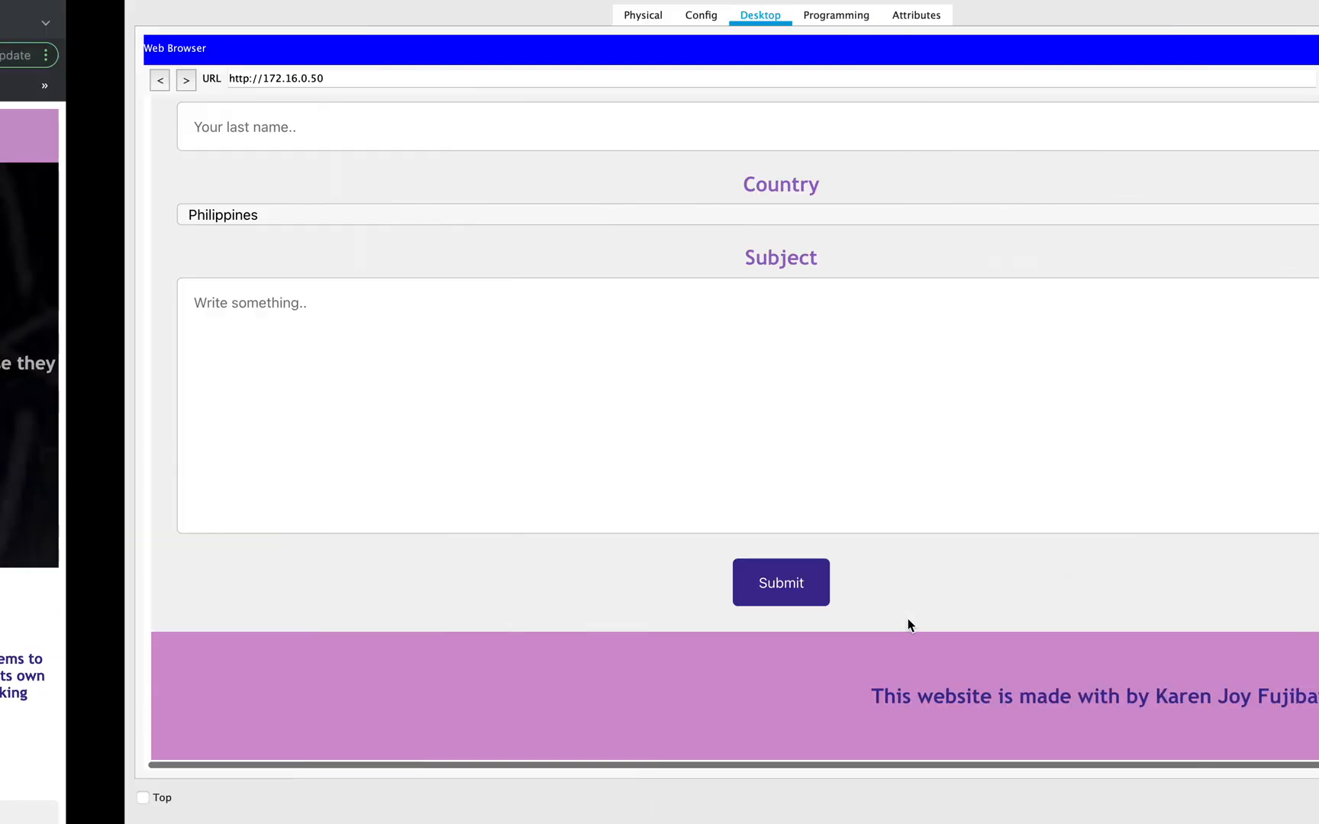
{"action": "scroll", "coordinate": [645, 473], "scroll_direction": "up", "scroll_amount": 5}
{"action": "scroll", "coordinate": [607, 467], "scroll_direction": "up", "scroll_amount": 10}
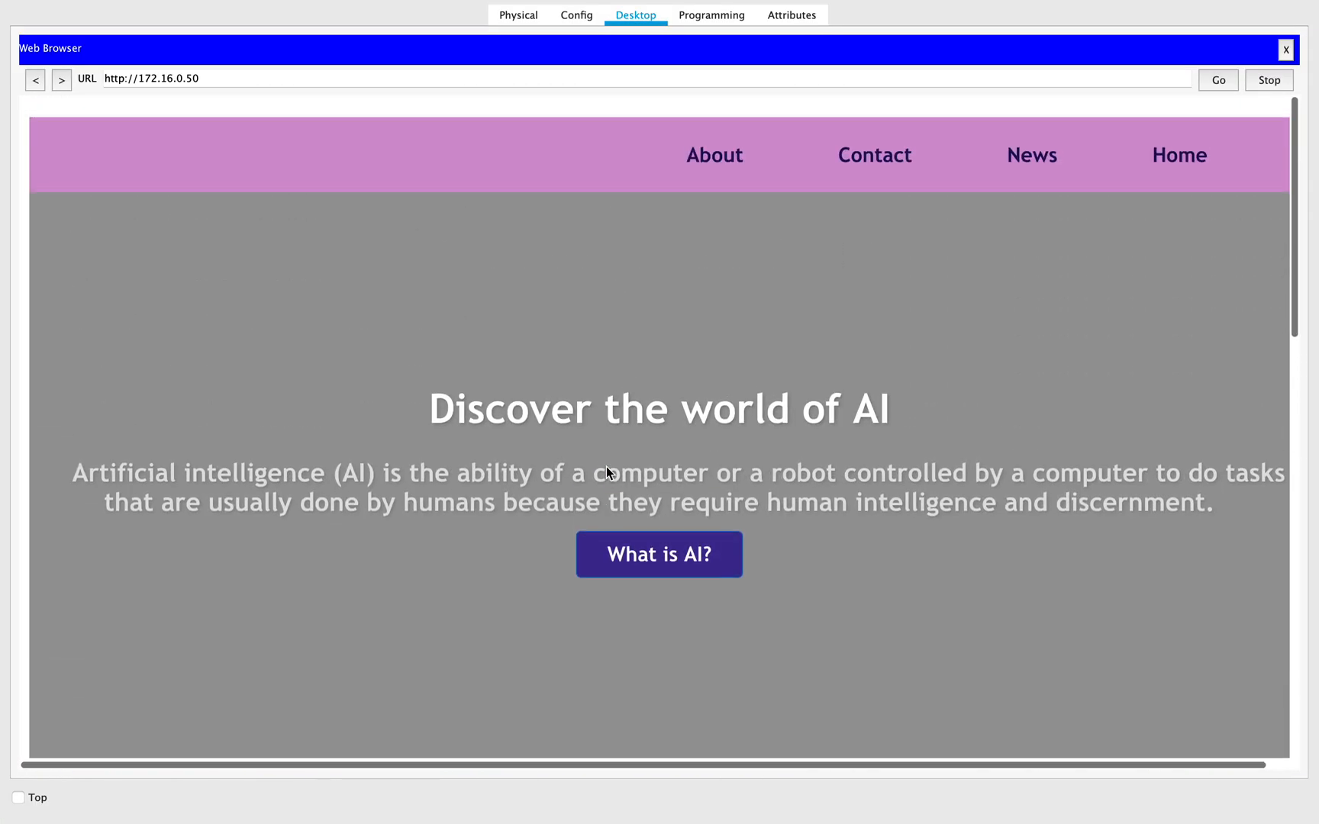
{"action": "mouse_move", "coordinate": [791, 7]}
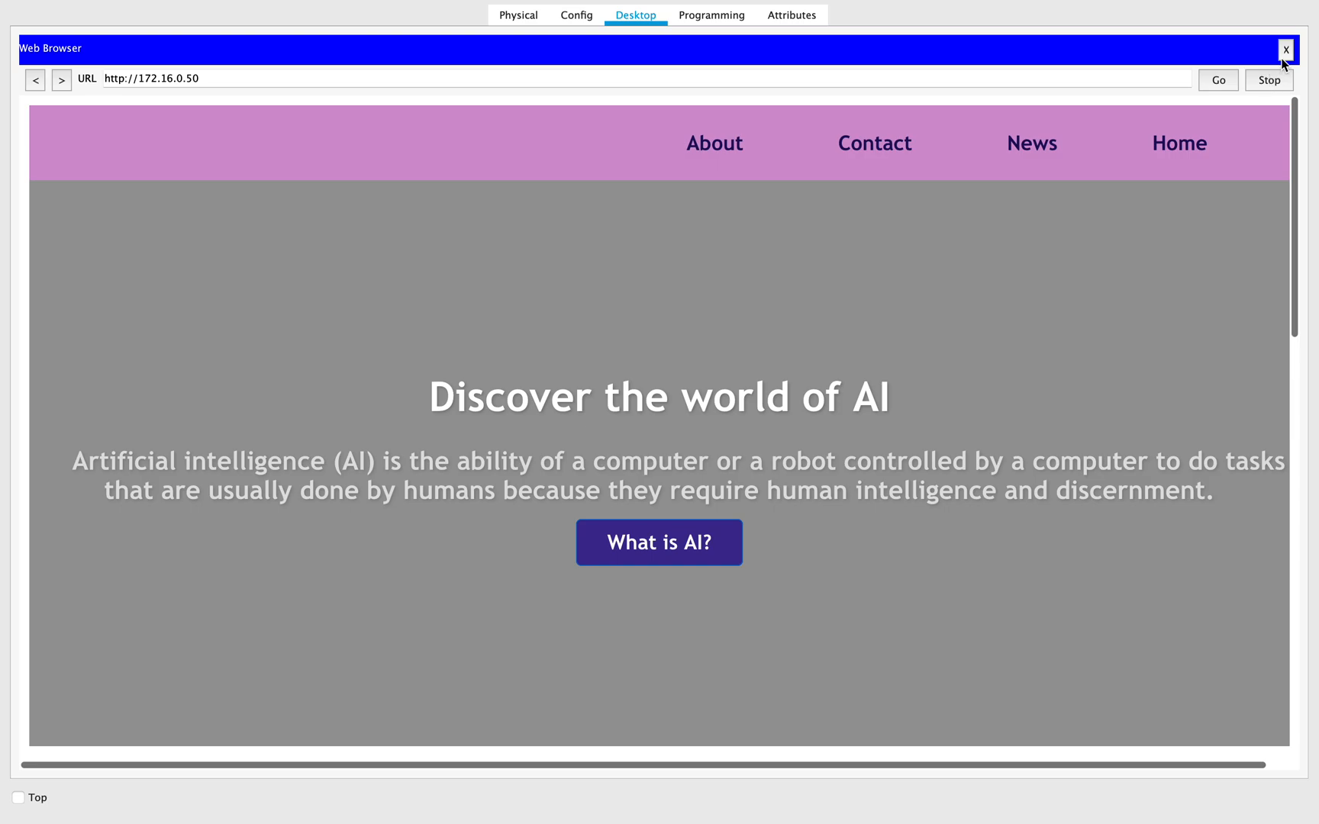
{"action": "left_click", "coordinate": [1286, 50]}
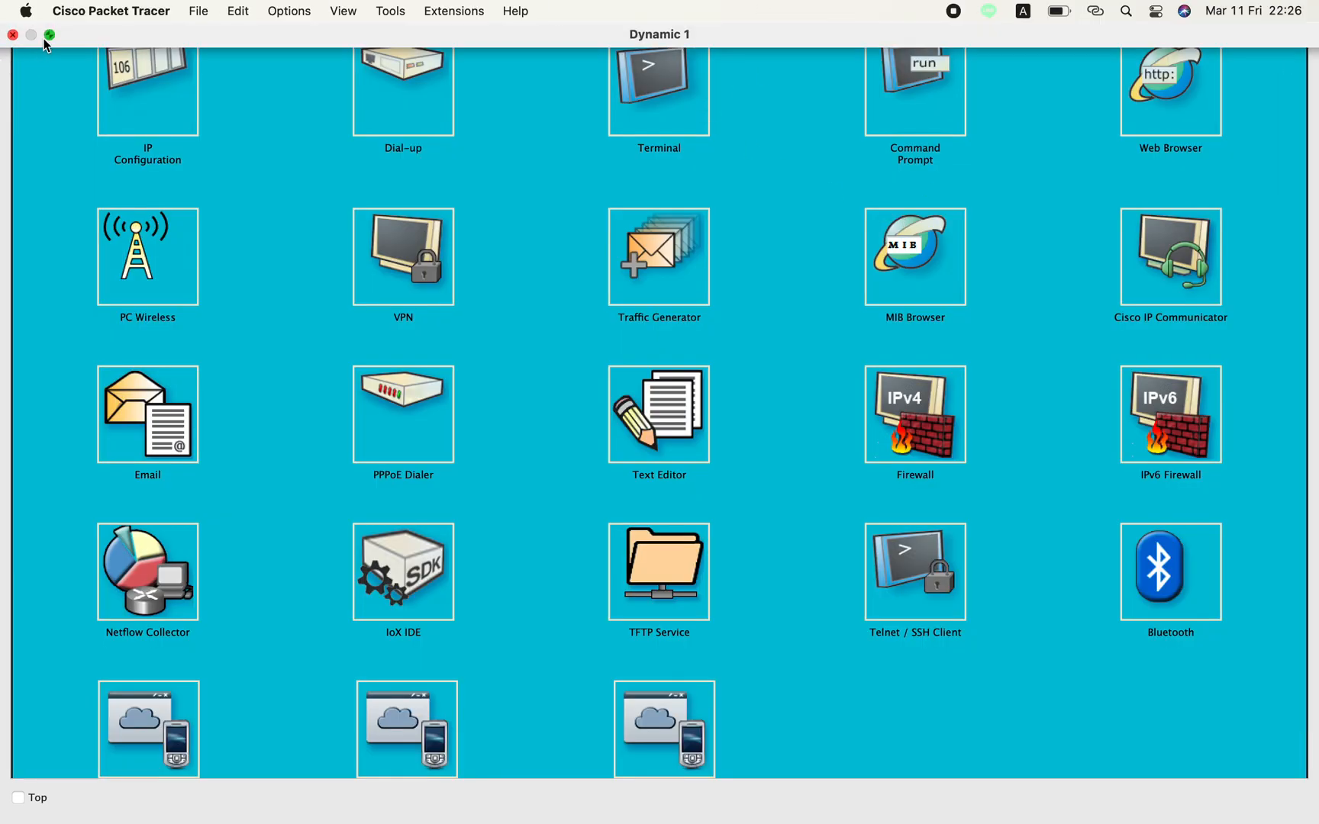
{"action": "left_click", "coordinate": [50, 35]}
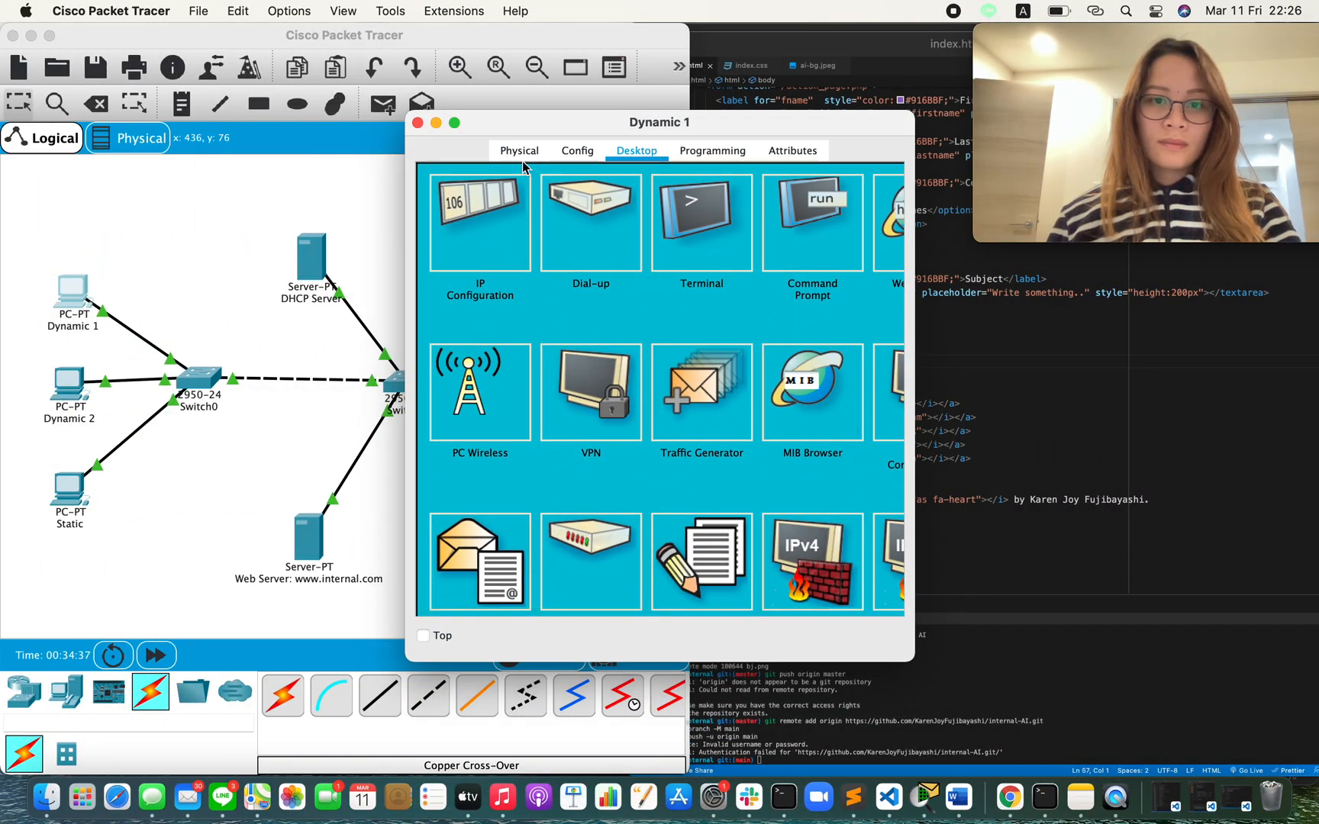
{"action": "left_click", "coordinate": [417, 123]}
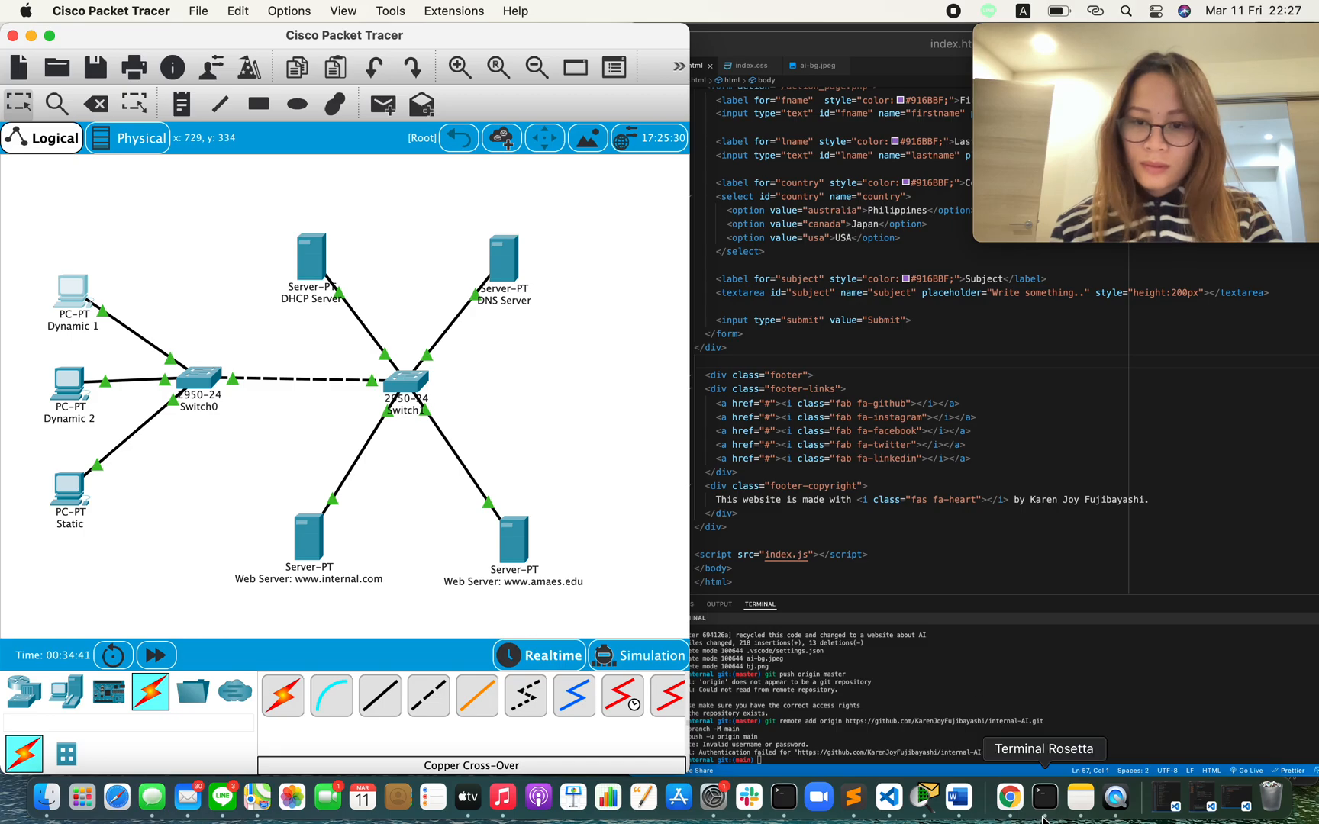
Switch to Chrome and bring up the Week007-LaboratoryExercise005-TransportLayer document.
{"action": "left_click", "coordinate": [1008, 798]}
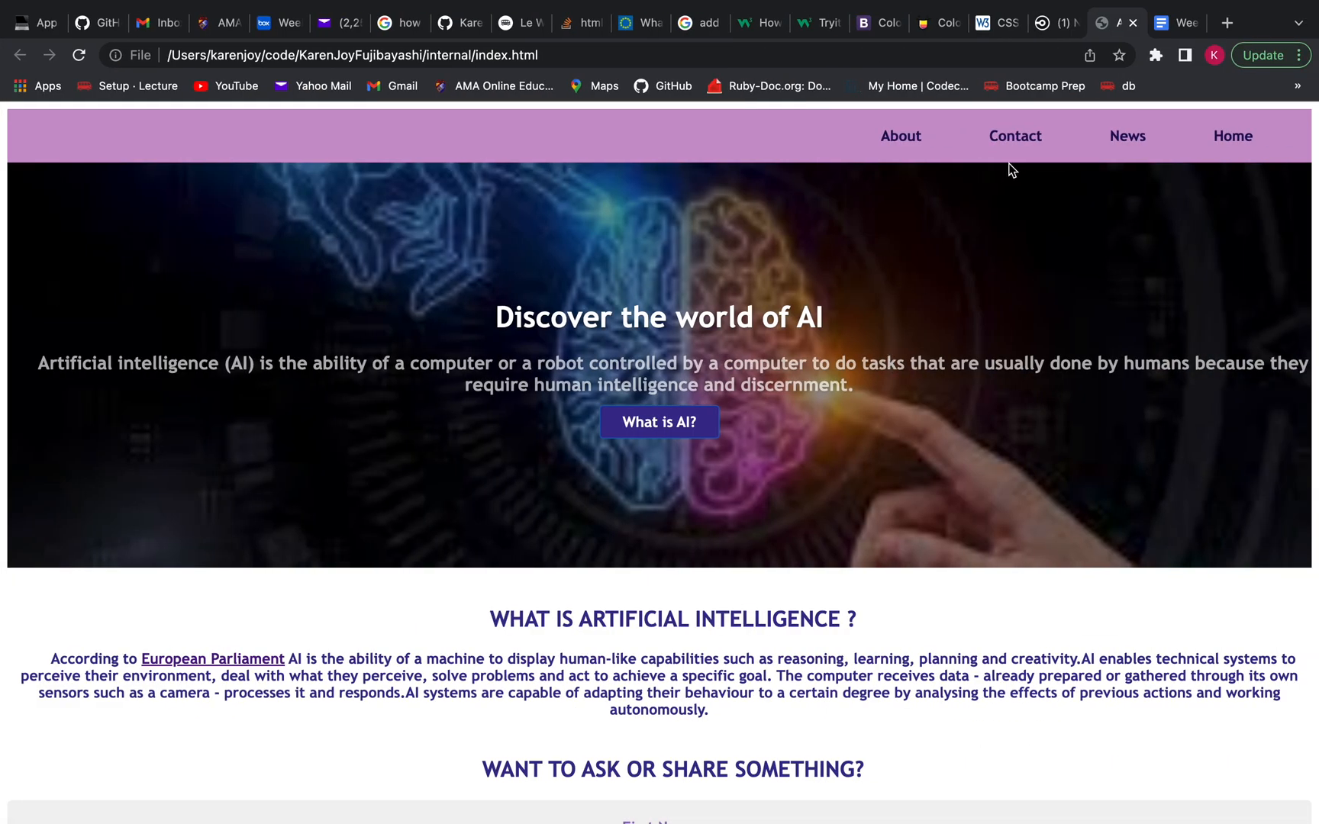
{"action": "mouse_move", "coordinate": [1218, 3]}
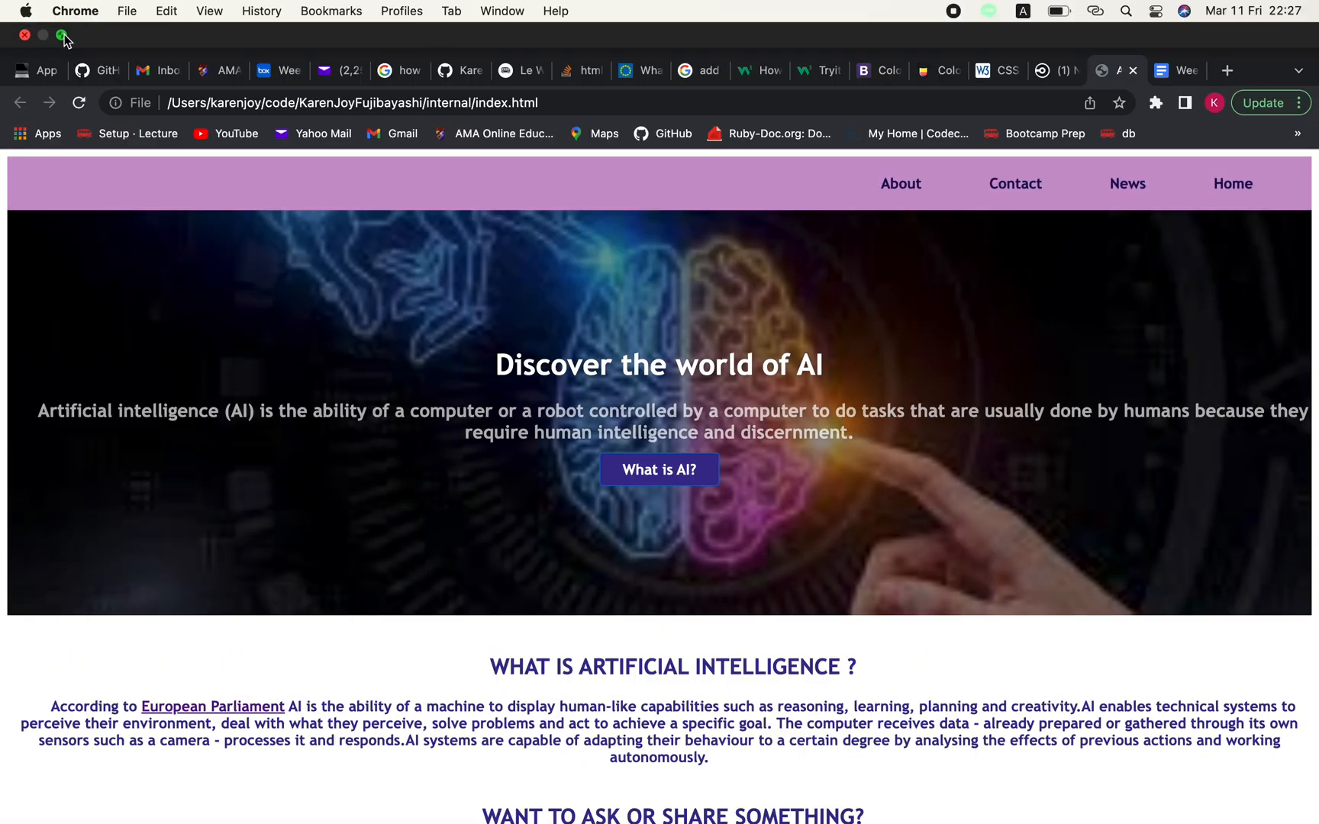
{"action": "left_click", "coordinate": [1176, 72]}
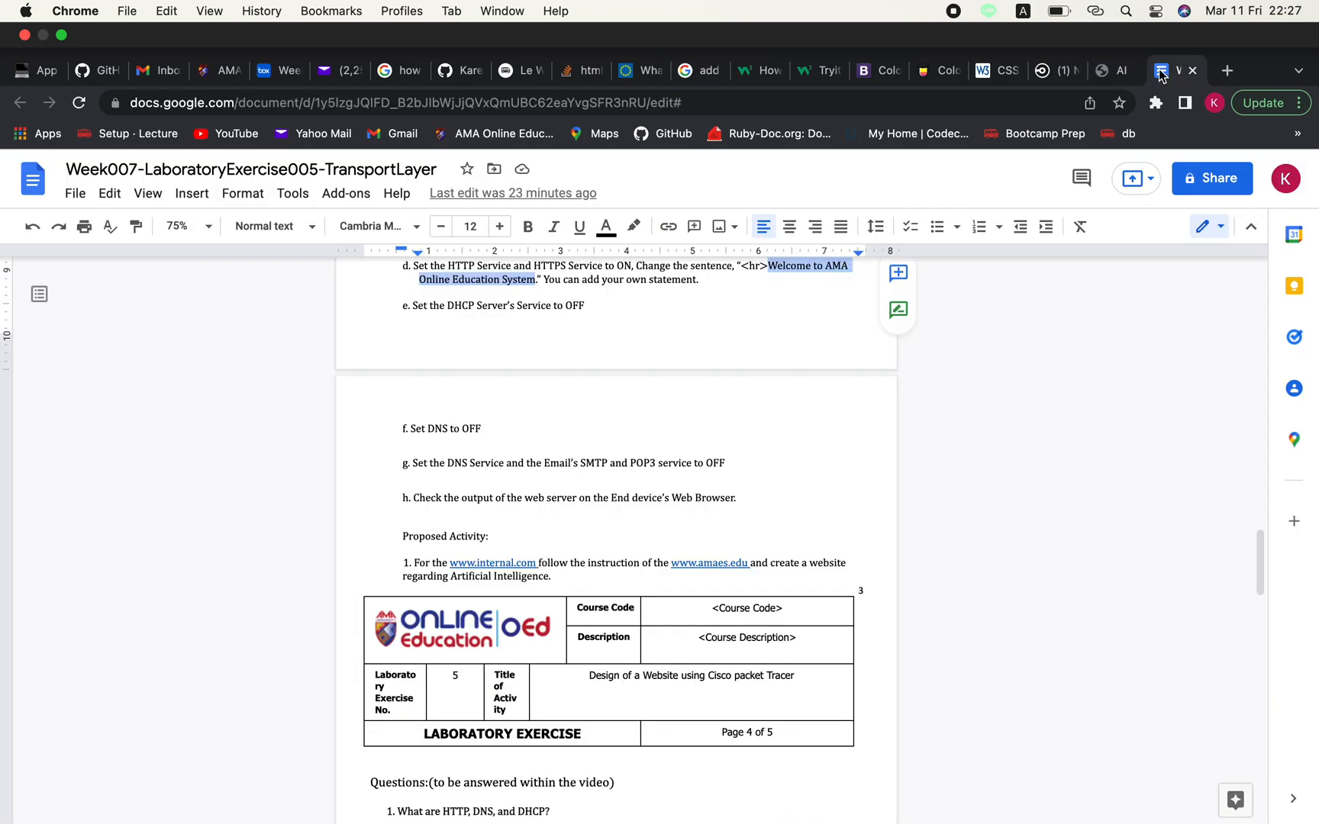
Take Chrome out of full screen, widen its window over Packet Tracer, and bring up the document's Questions section.
{"action": "left_click", "coordinate": [63, 36]}
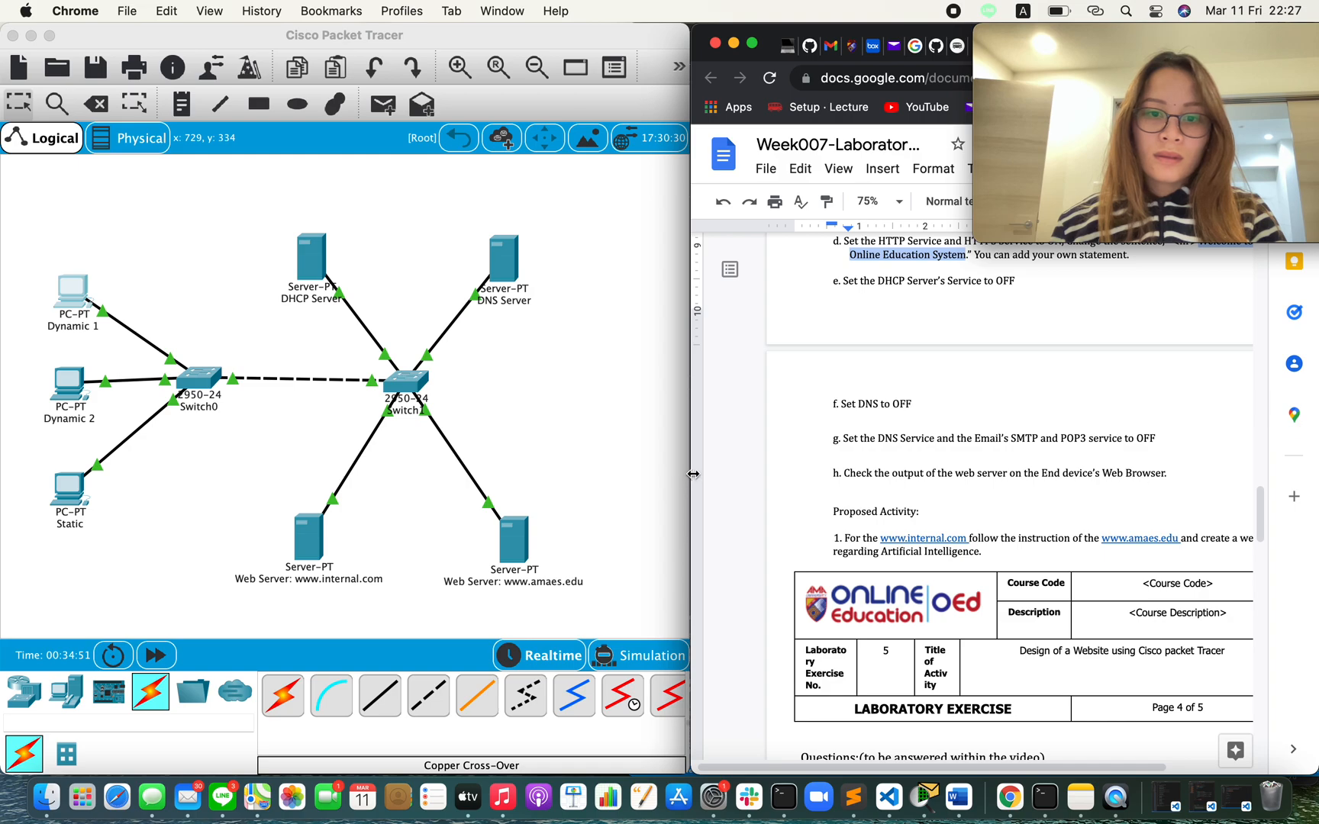
{"action": "left_click_drag", "start_coordinate": [687, 475], "coordinate": [446, 427]}
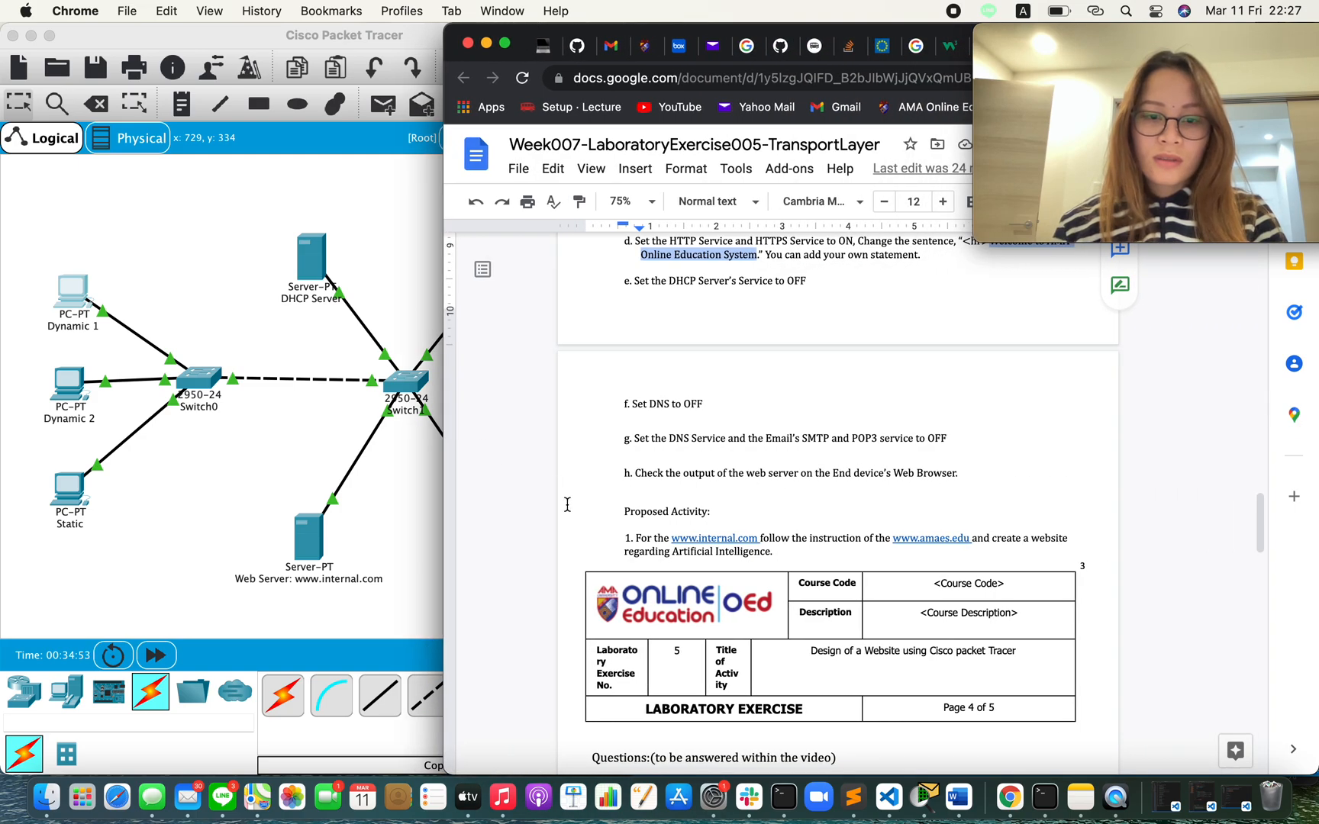
{"action": "scroll", "coordinate": [567, 504], "scroll_direction": "down", "scroll_amount": 3}
{"action": "scroll", "coordinate": [567, 505], "scroll_direction": "down", "scroll_amount": 10}
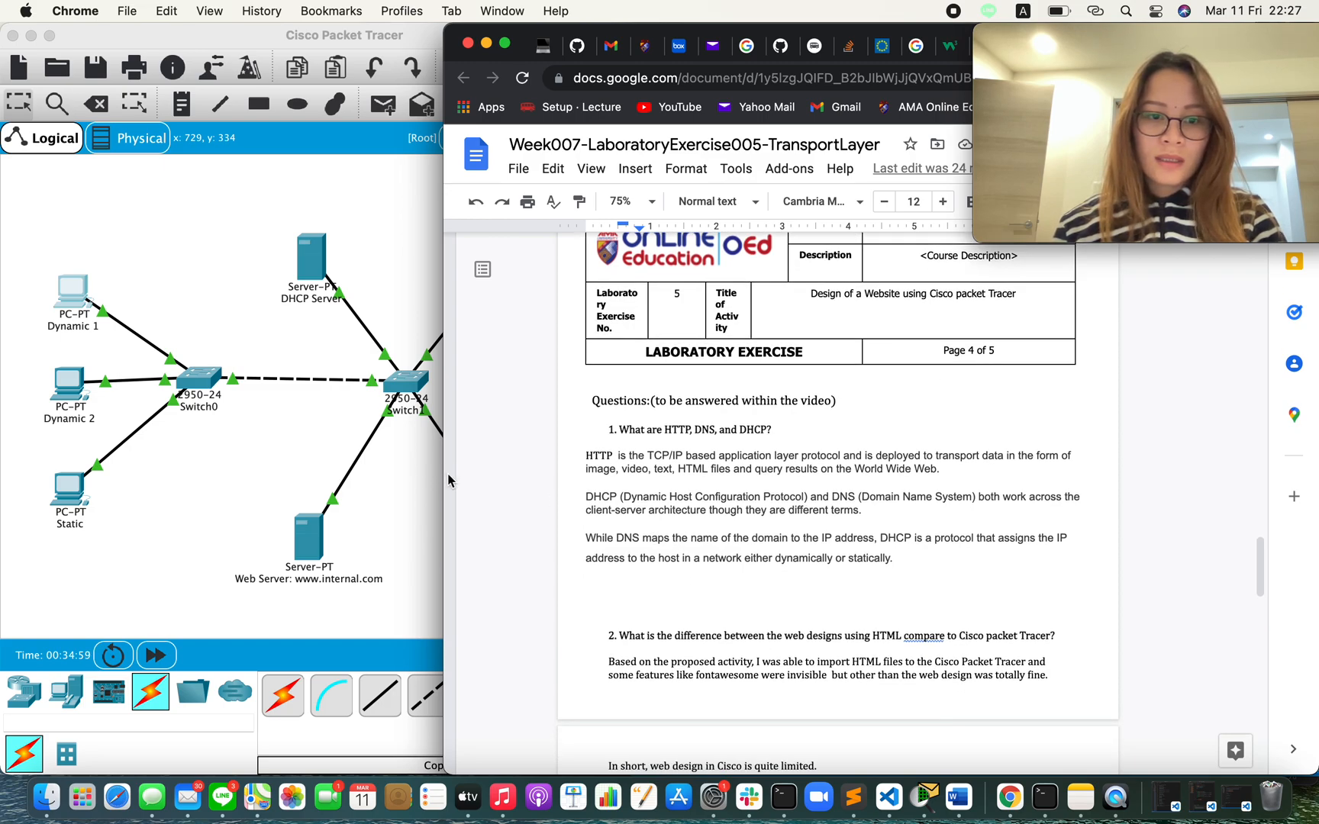
{"action": "left_click_drag", "start_coordinate": [444, 468], "coordinate": [302, 468]}
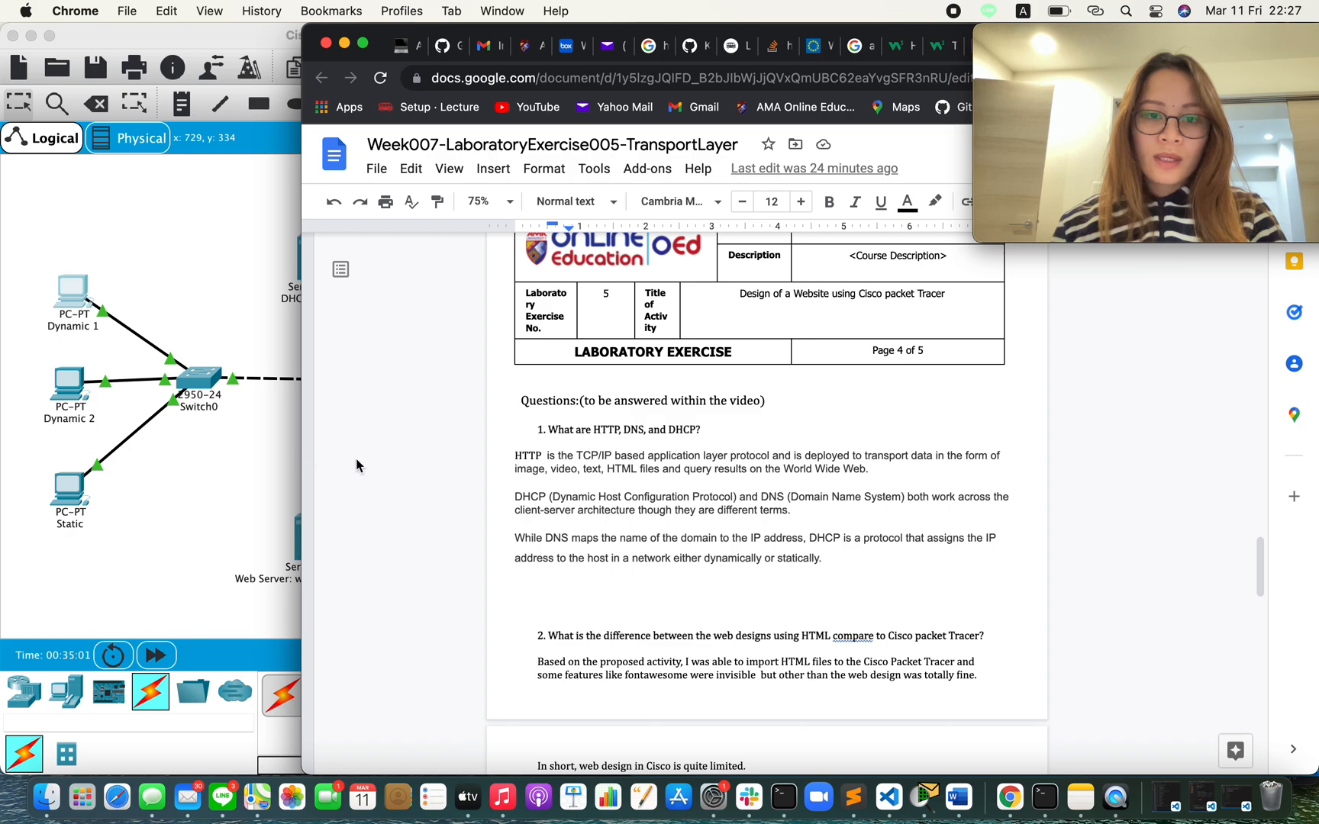
Read through question 1 and its written answer about HTTP, DNS, and DHCP.
{"action": "scroll", "coordinate": [619, 532], "scroll_direction": "up", "scroll_amount": 2}
{"action": "scroll", "coordinate": [620, 532], "scroll_direction": "down", "scroll_amount": 4}
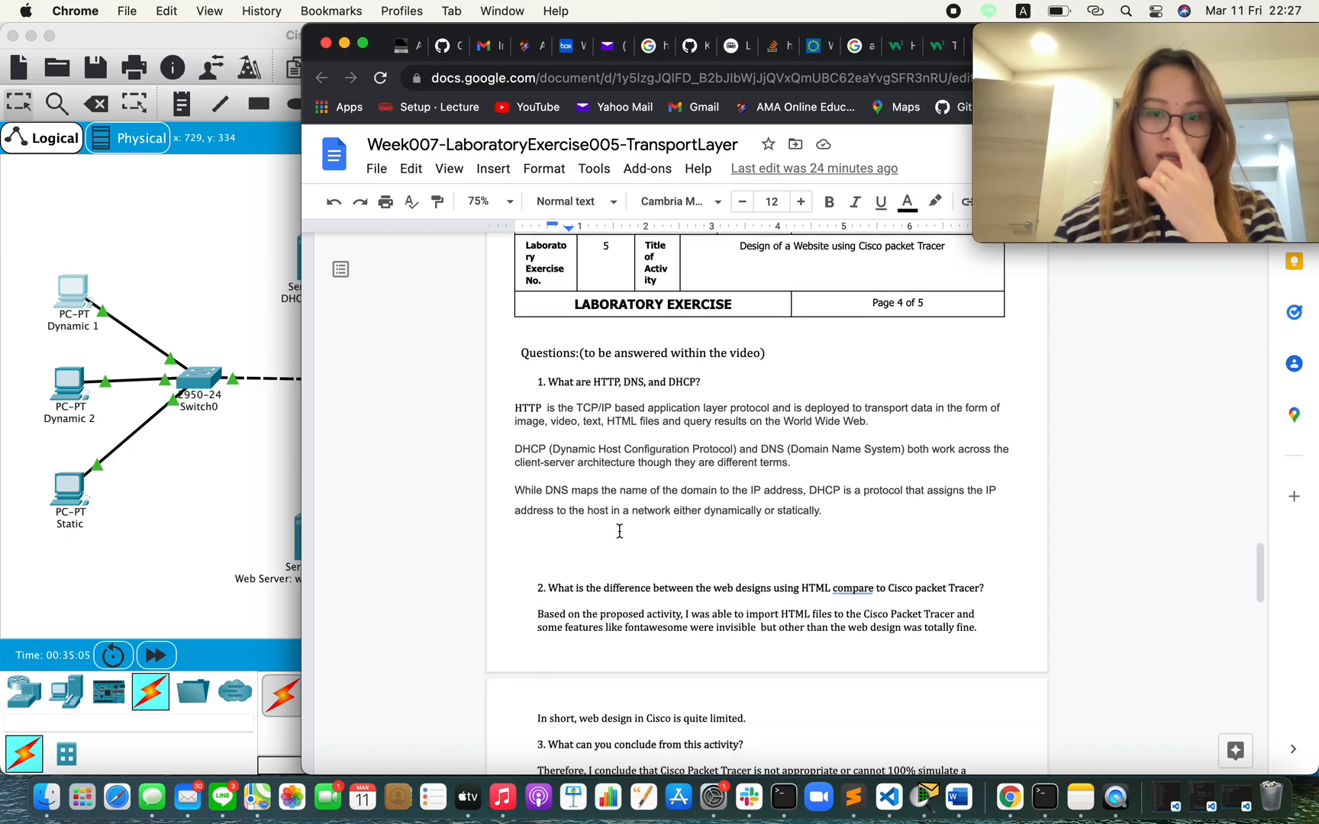
{"action": "scroll", "coordinate": [620, 532], "scroll_direction": "down", "scroll_amount": 1}
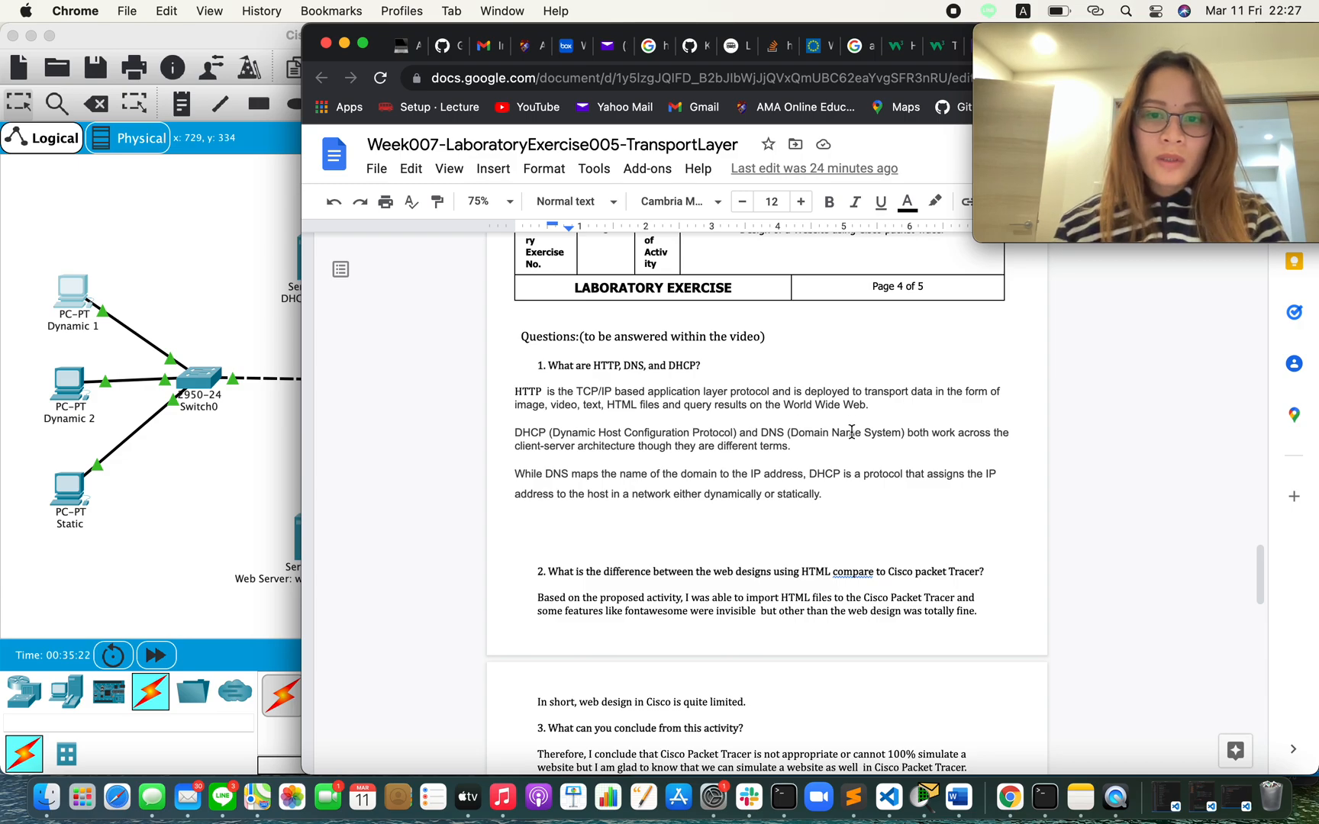
{"action": "scroll", "coordinate": [688, 432], "scroll_direction": "down", "scroll_amount": 2}
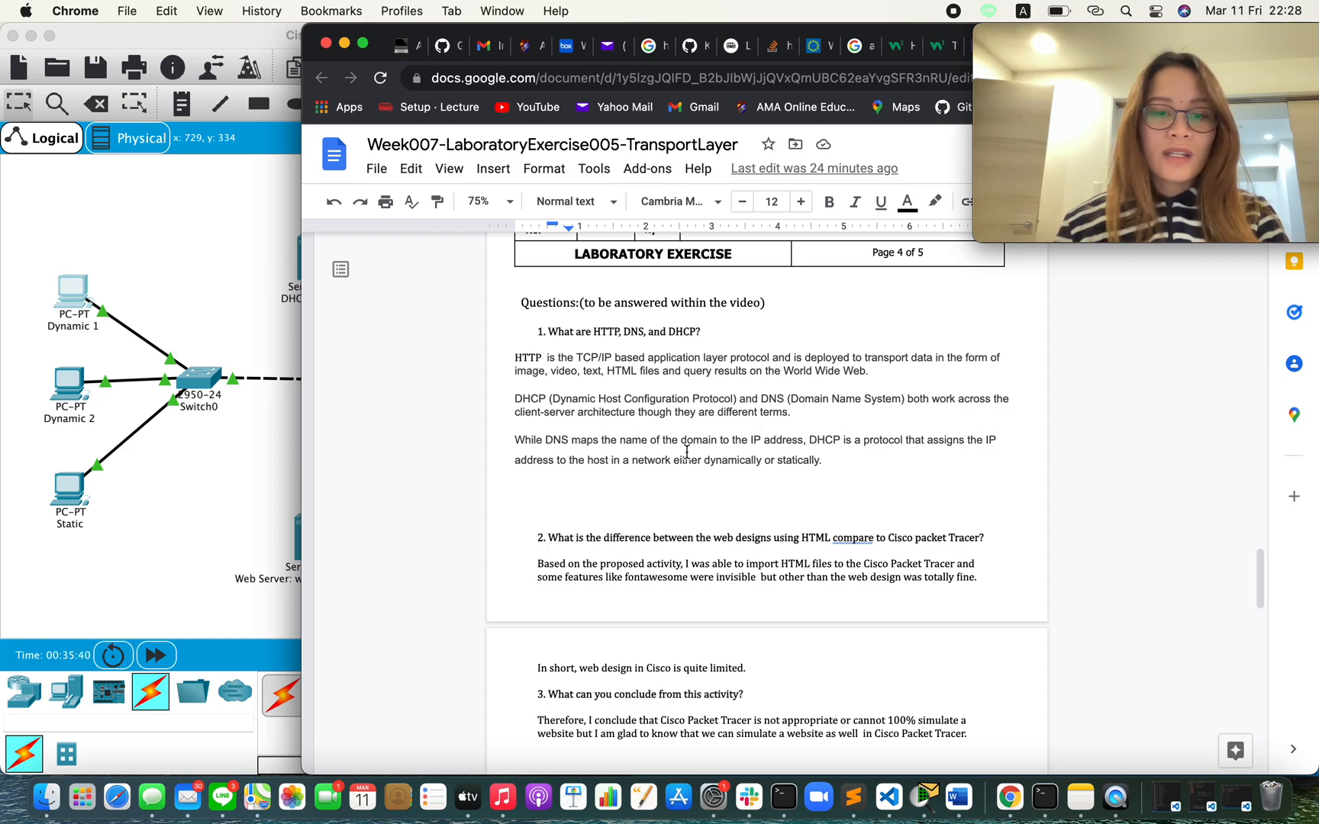
{"action": "scroll", "coordinate": [687, 450], "scroll_direction": "down", "scroll_amount": 1}
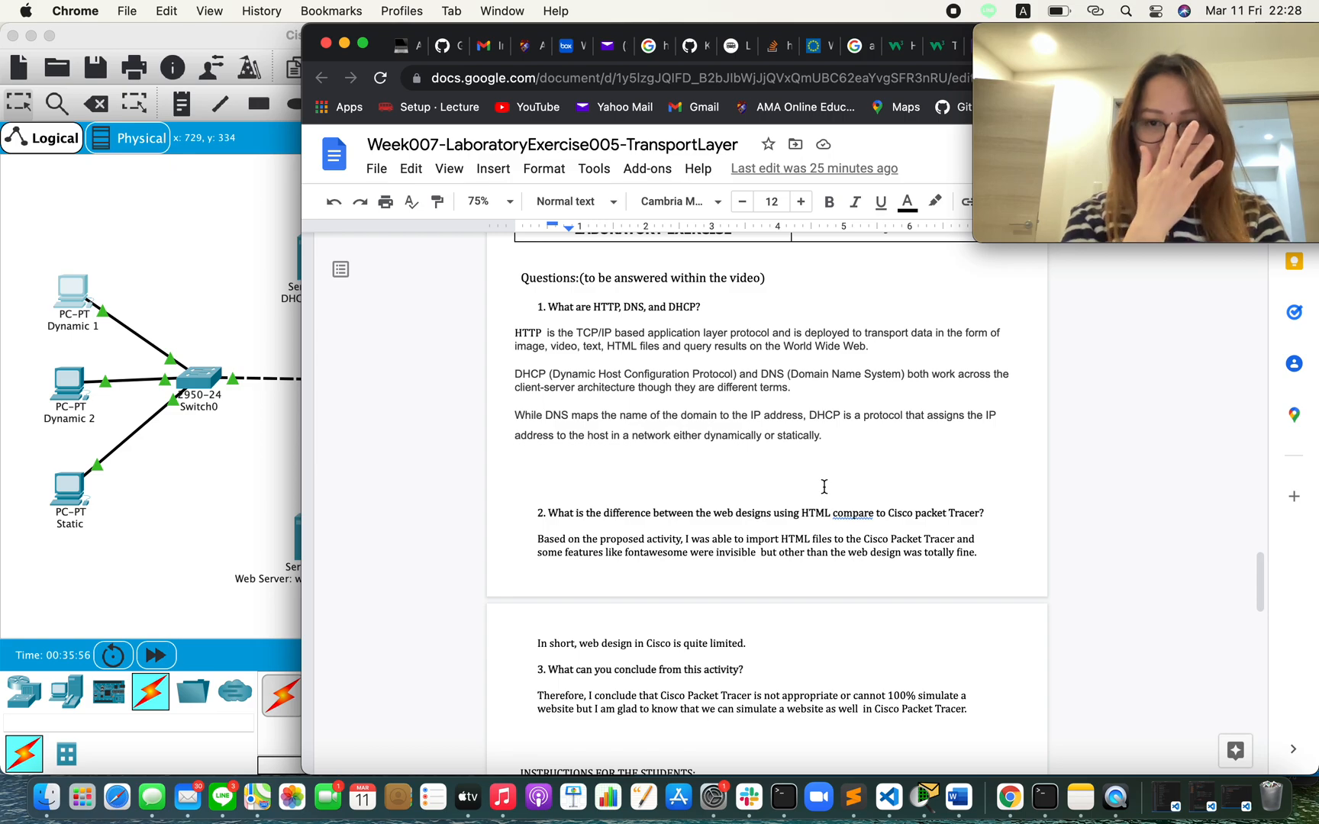
Insert ", images" after "fontawesome" in question 2's answer about HTML versus Packet Tracer web design.
{"action": "scroll", "coordinate": [825, 487], "scroll_direction": "down", "scroll_amount": 5}
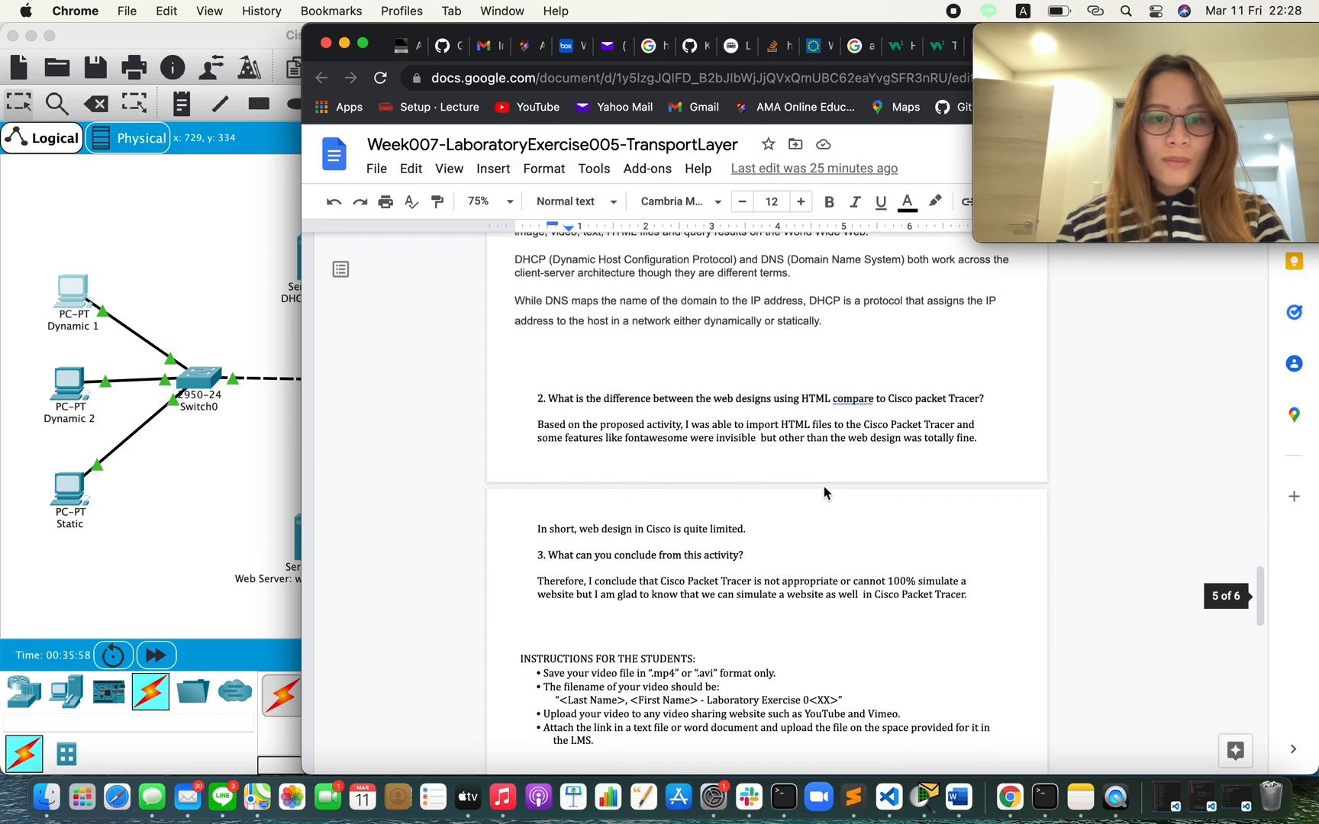
{"action": "scroll", "coordinate": [822, 471], "scroll_direction": "down", "scroll_amount": 1}
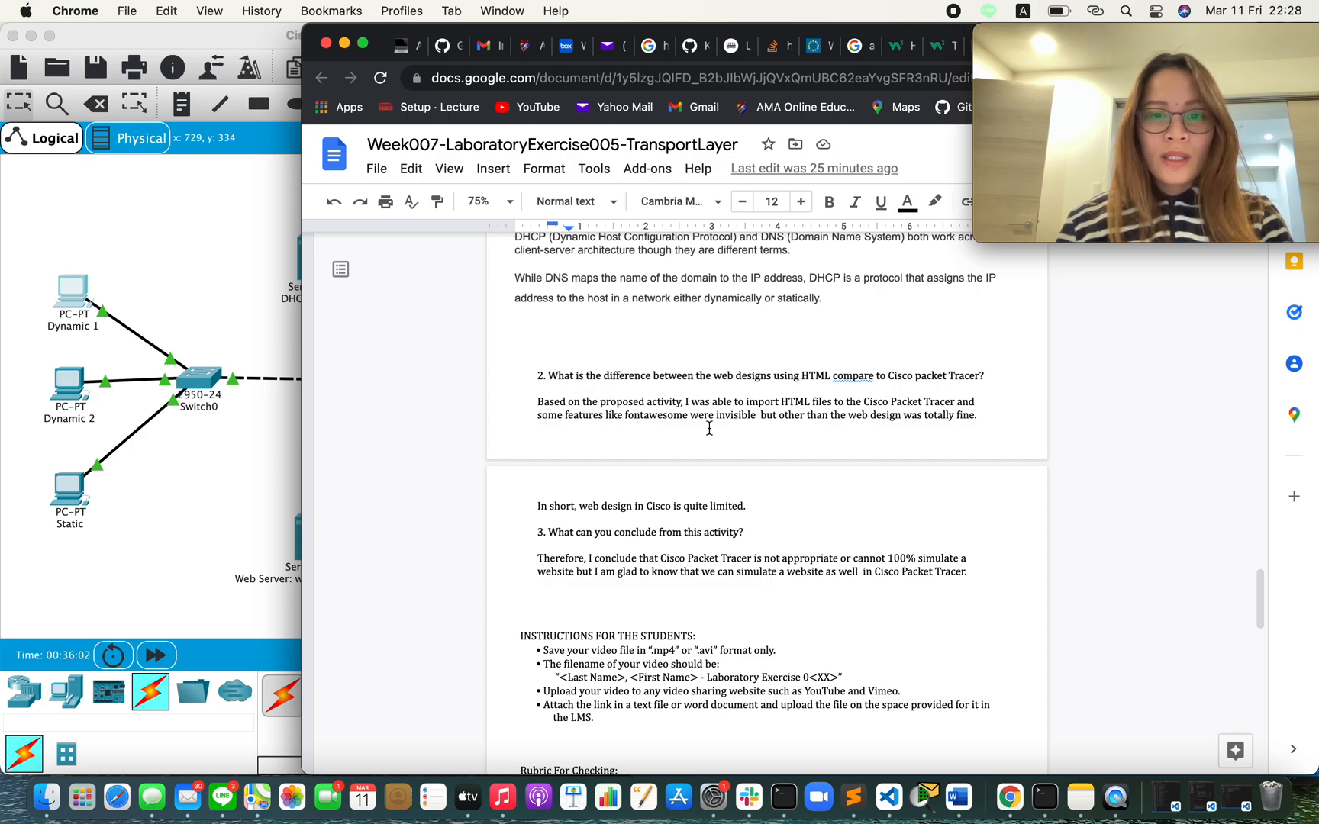
{"action": "scroll", "coordinate": [710, 428], "scroll_direction": "down", "scroll_amount": 3}
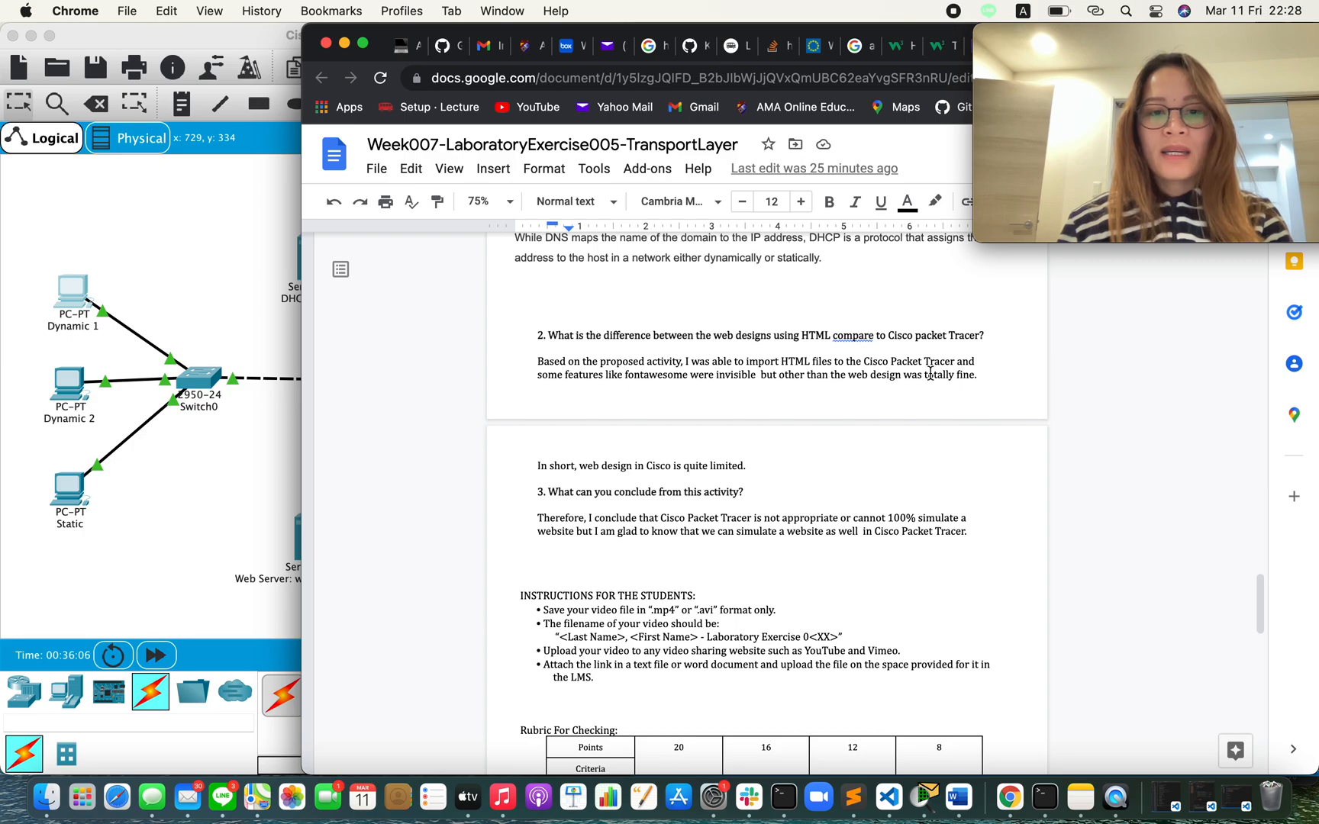
{"action": "scroll", "coordinate": [973, 385], "scroll_direction": "down", "scroll_amount": 1}
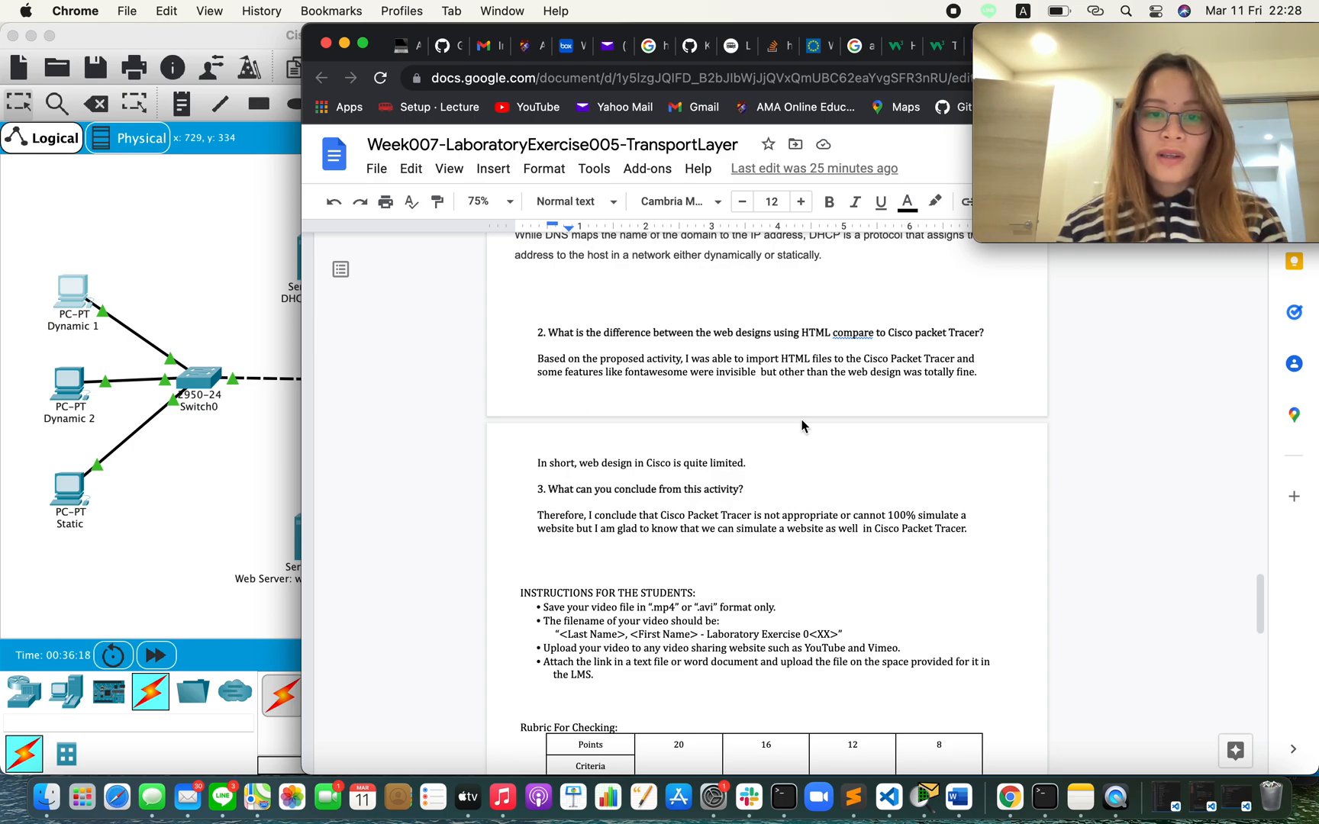
{"action": "left_click", "coordinate": [689, 374]}
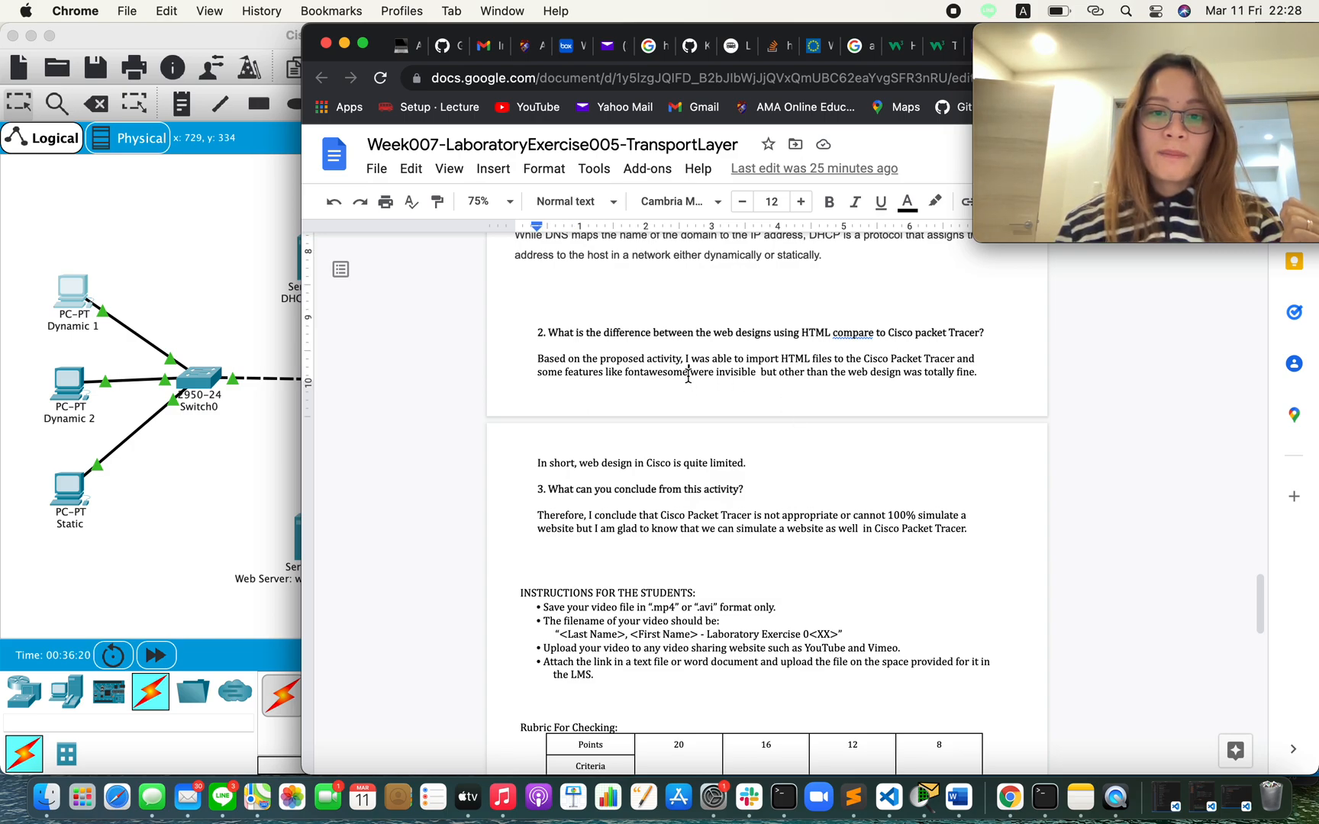
{"action": "type", "text": ",images"}
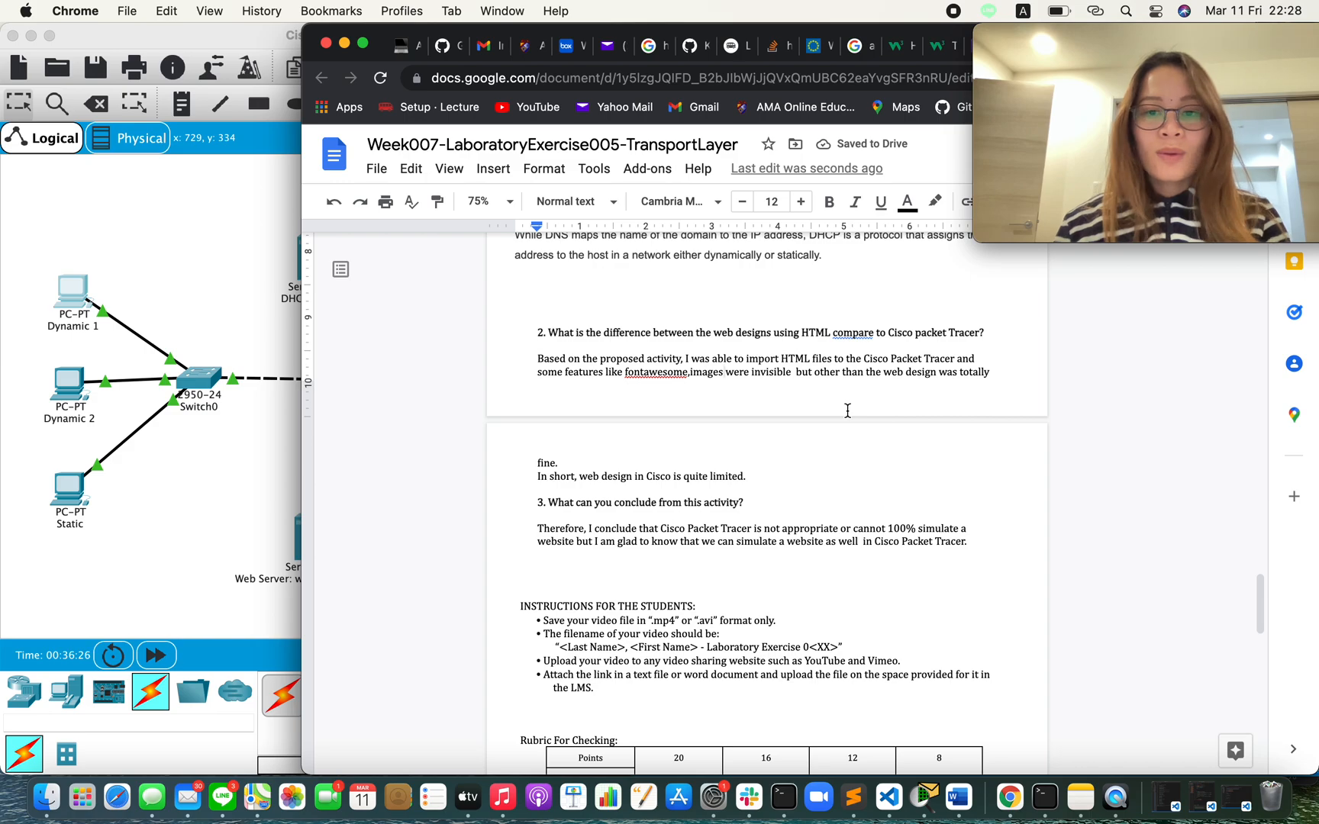
{"action": "scroll", "coordinate": [848, 411], "scroll_direction": "down", "scroll_amount": 2}
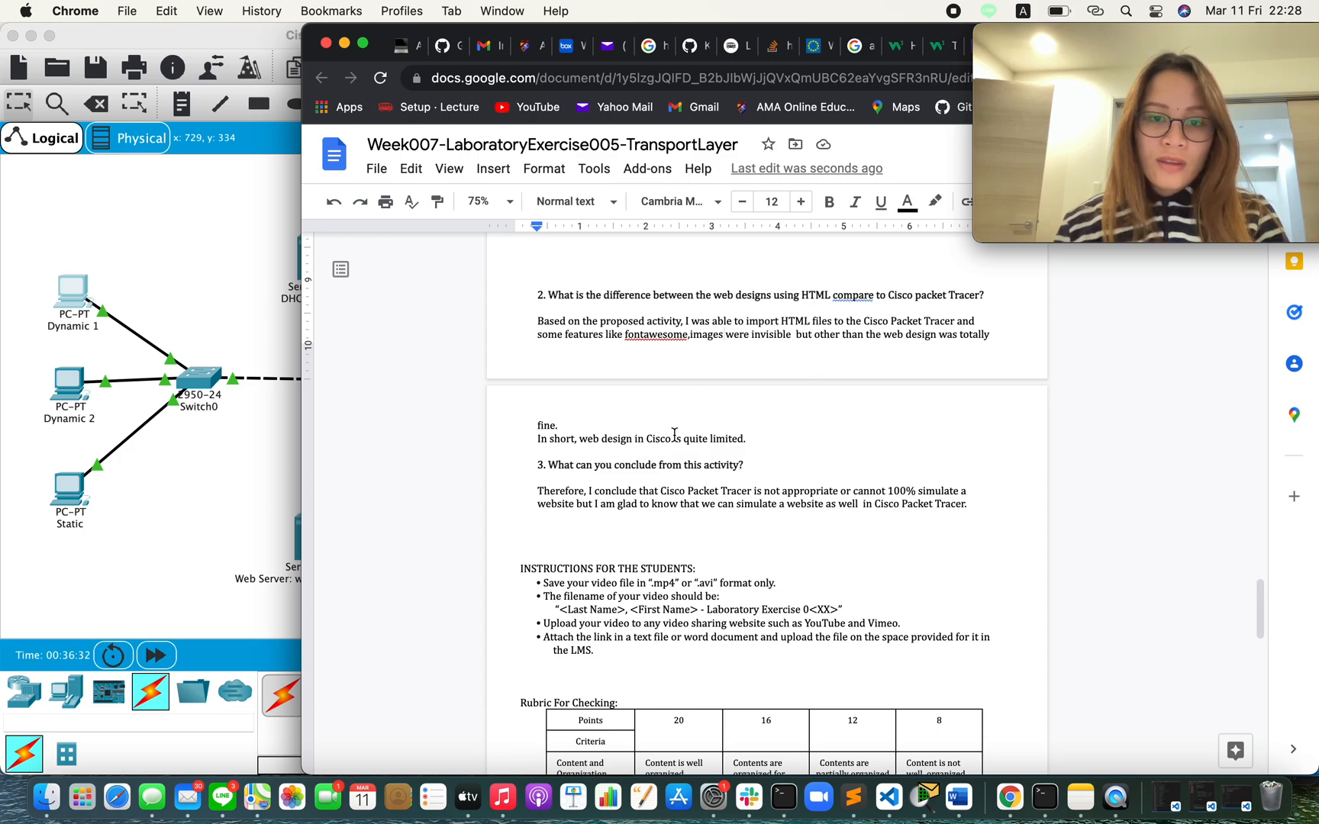
{"action": "left_click", "coordinate": [691, 336]}
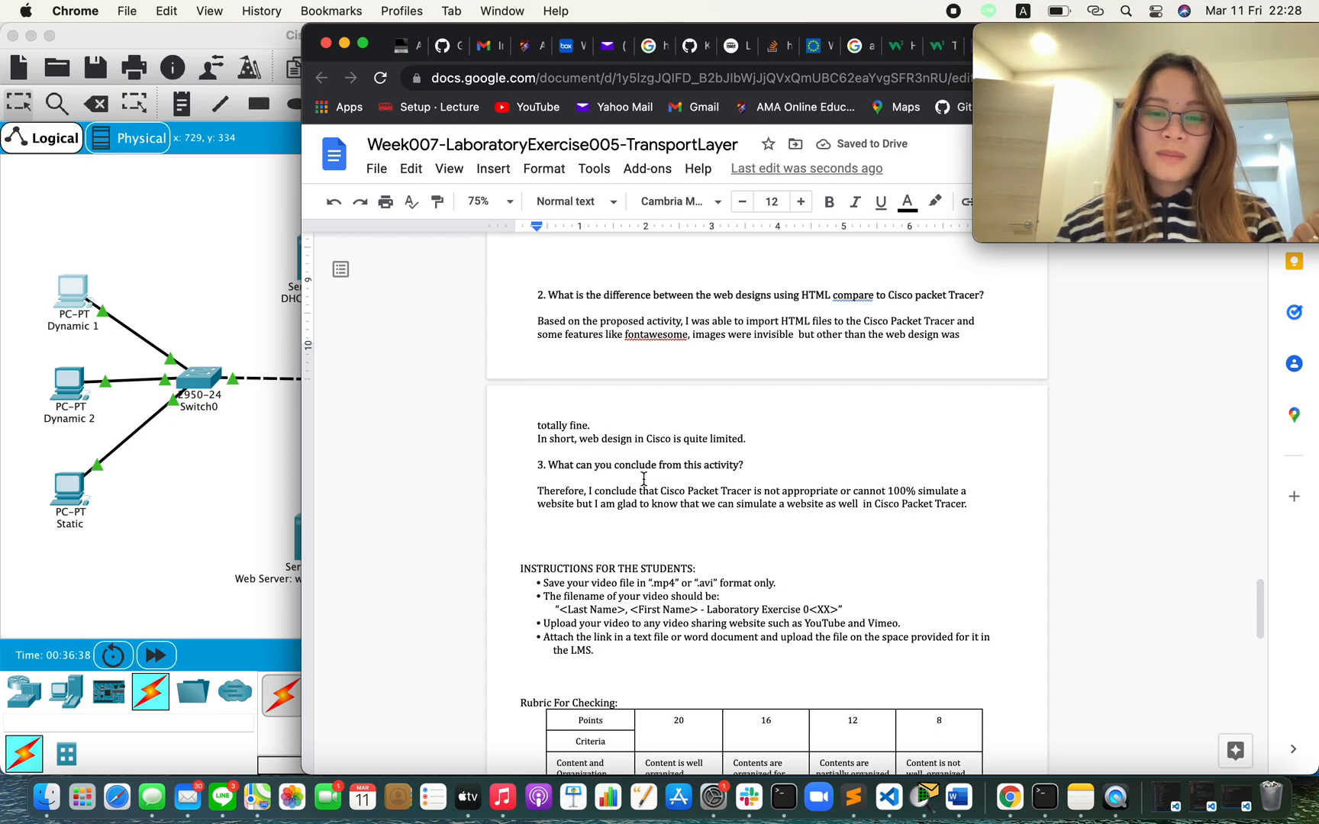
Review question 3's conclusion, the student instructions and the grading rubric, and return to question 1.
{"action": "scroll", "coordinate": [644, 478], "scroll_direction": "down", "scroll_amount": 4}
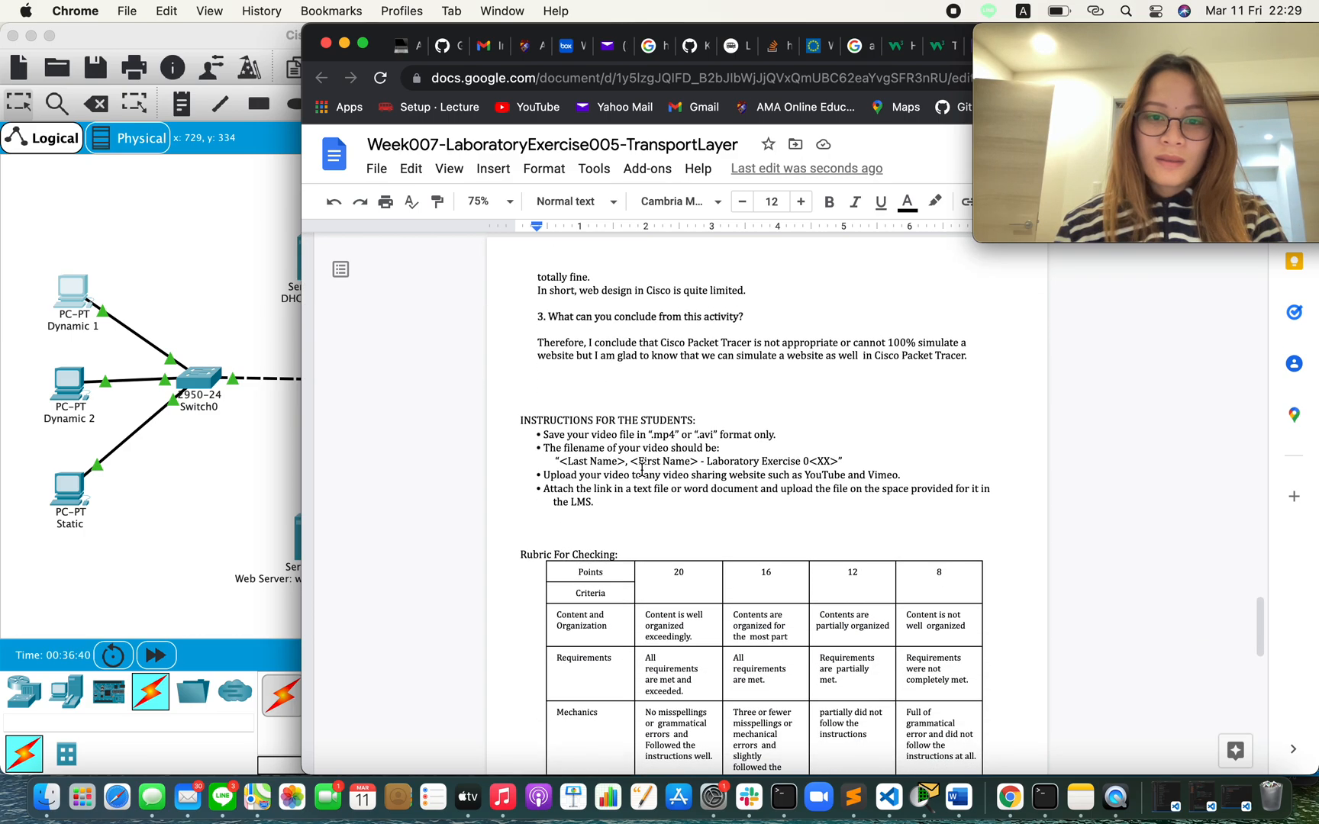
{"action": "scroll", "coordinate": [642, 467], "scroll_direction": "down", "scroll_amount": 1}
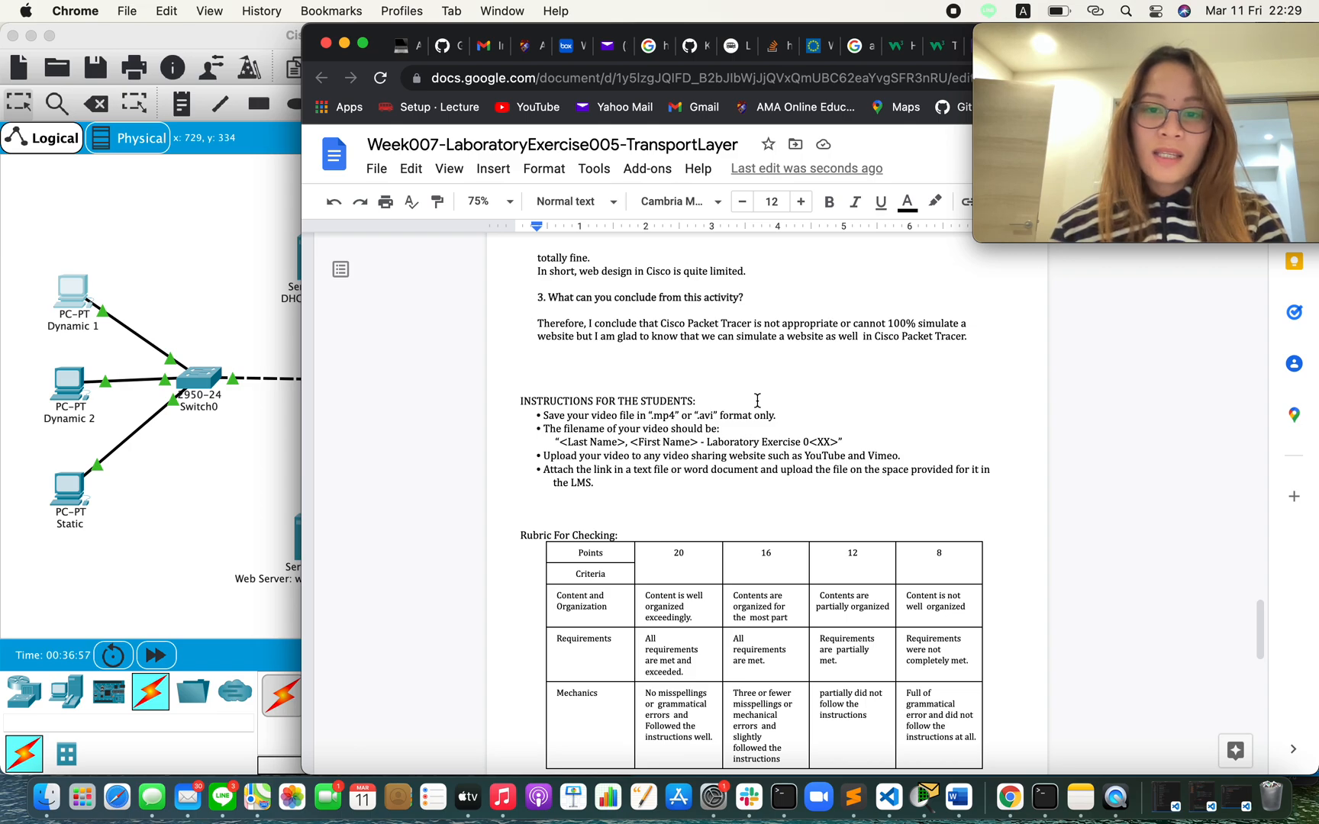
{"action": "scroll", "coordinate": [811, 385], "scroll_direction": "up", "scroll_amount": 3}
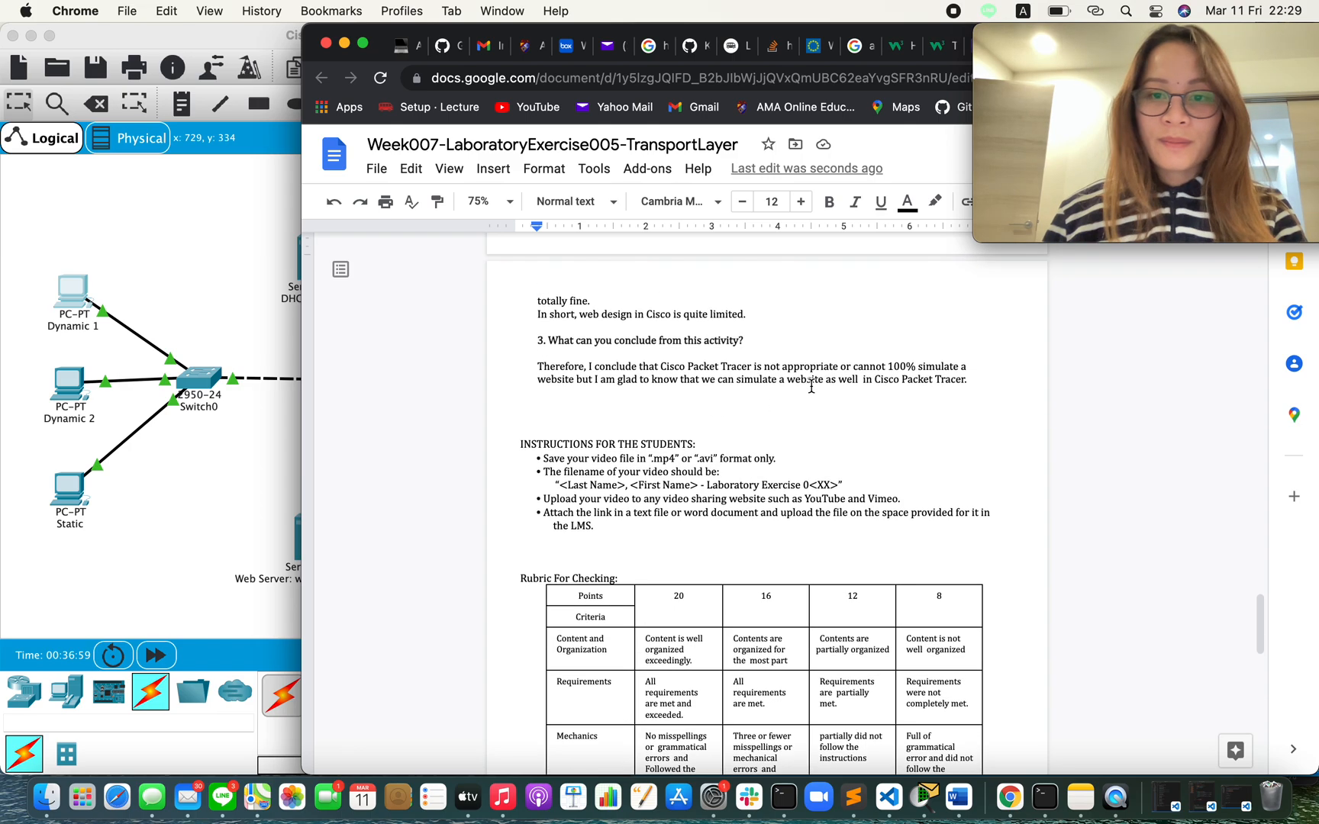
{"action": "scroll", "coordinate": [811, 385], "scroll_direction": "up", "scroll_amount": 8}
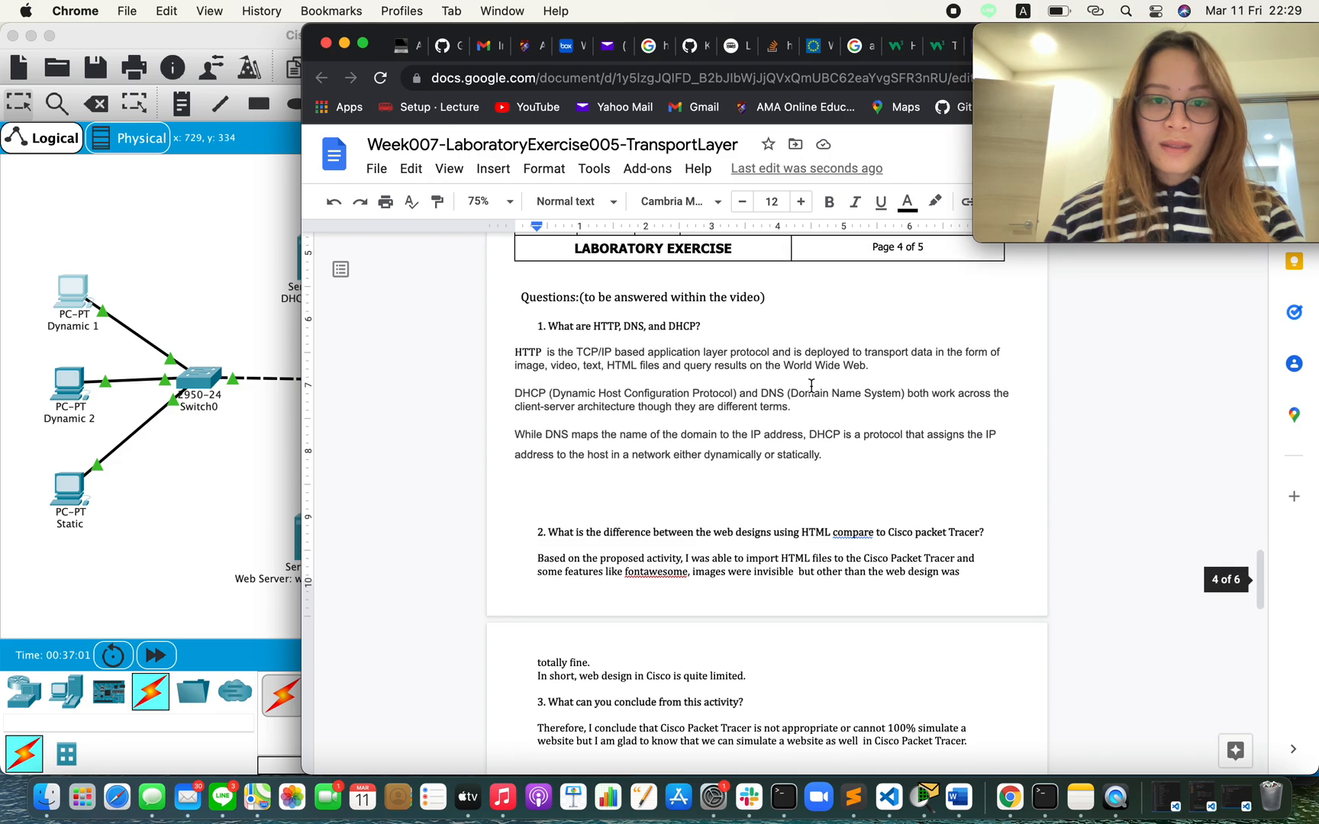